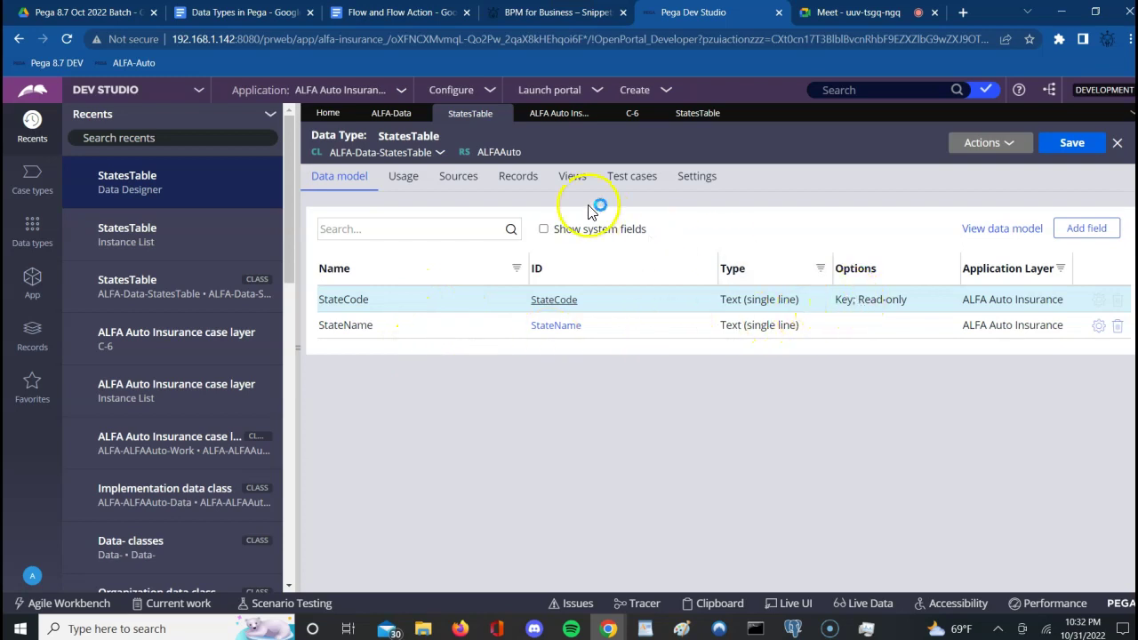
Display the records of the StatesTable data type and dismiss the SupportAssist notification.
click(515, 176)
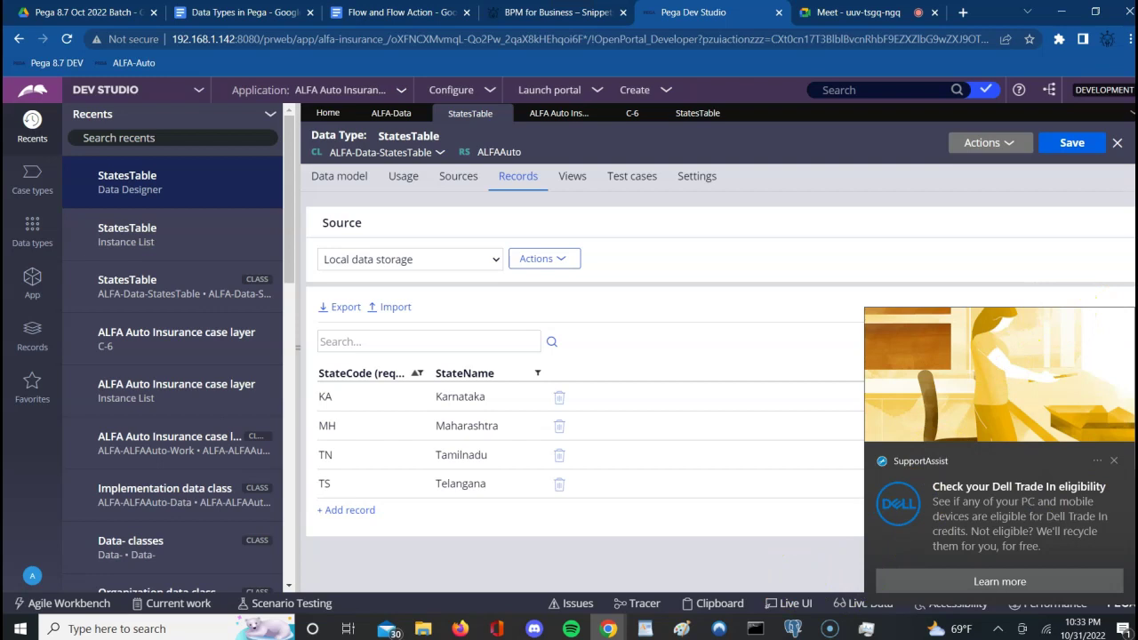
click(1114, 460)
click(717, 521)
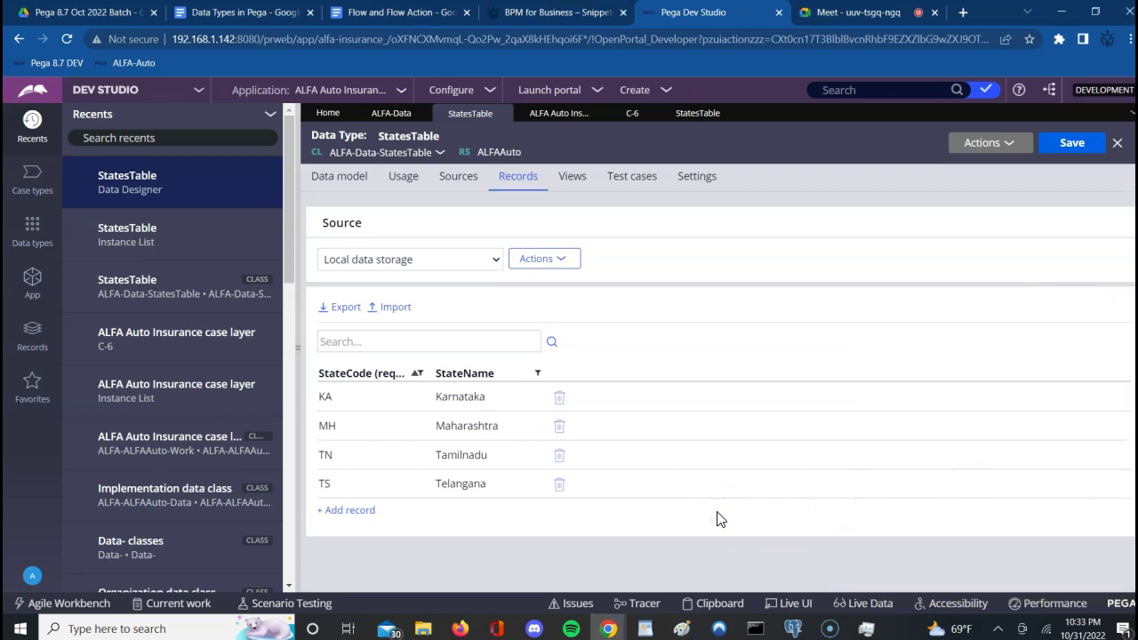
Switch to Google Meet and admit the person waiting to join the call.
click(822, 18)
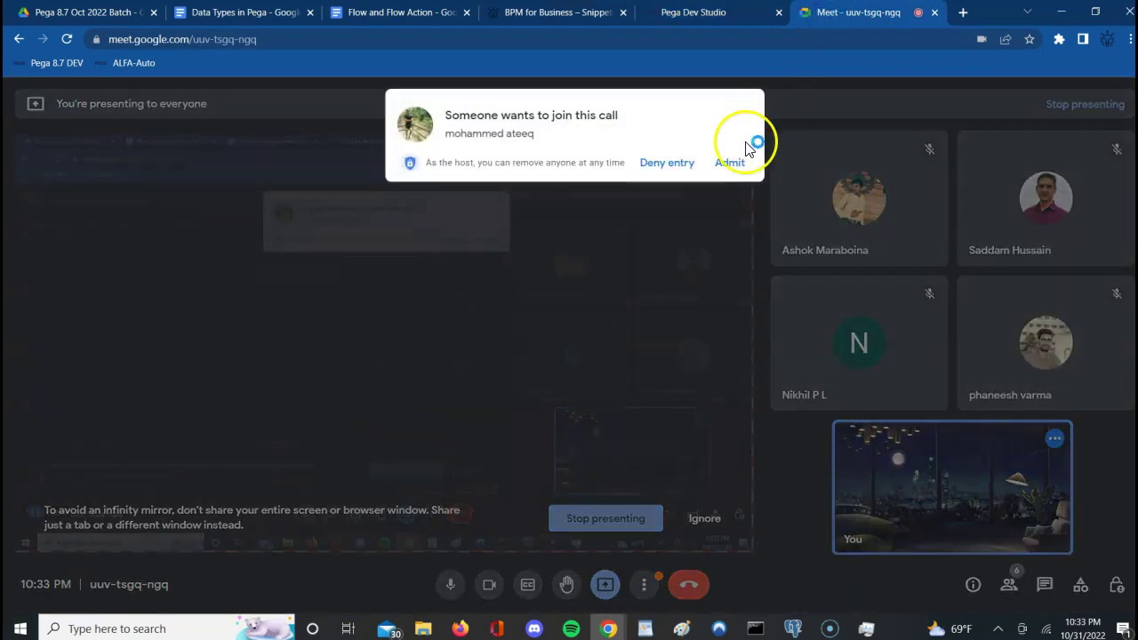
click(732, 170)
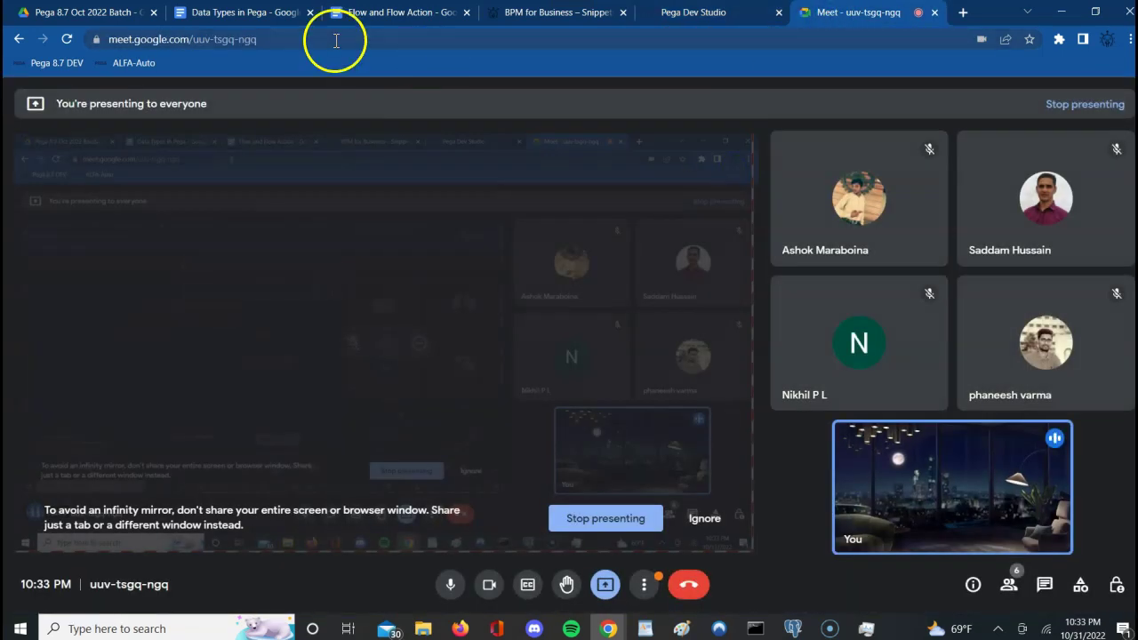
Switch to Google Drive and create a blank Google Docs document in the Pega 8.7 Oct 2022 Batch folder.
click(237, 12)
click(375, 219)
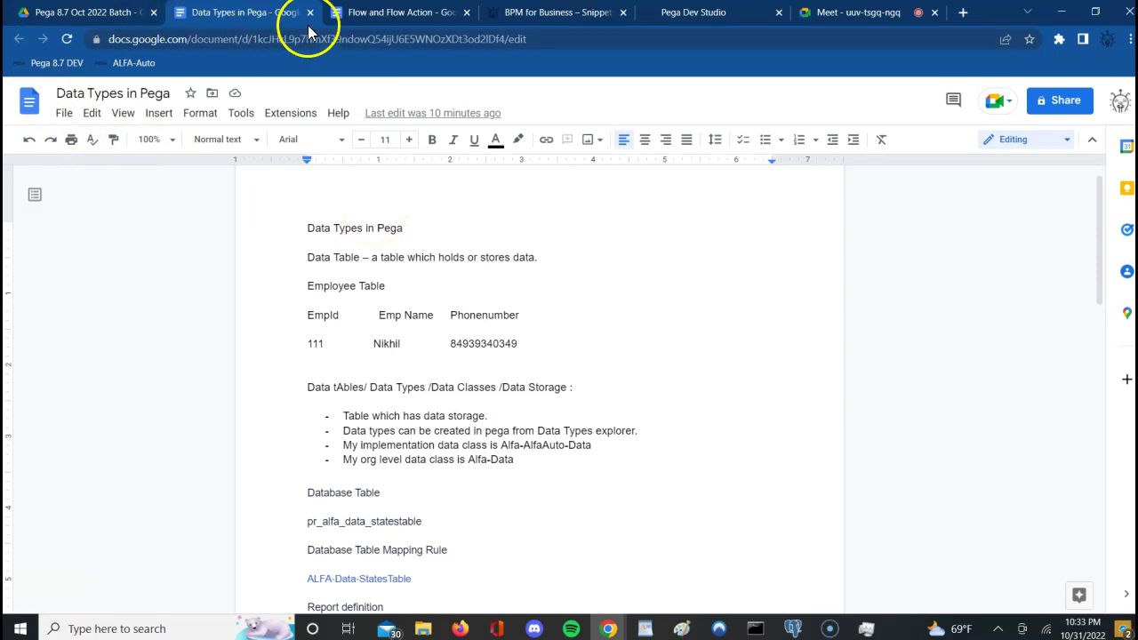
click(113, 19)
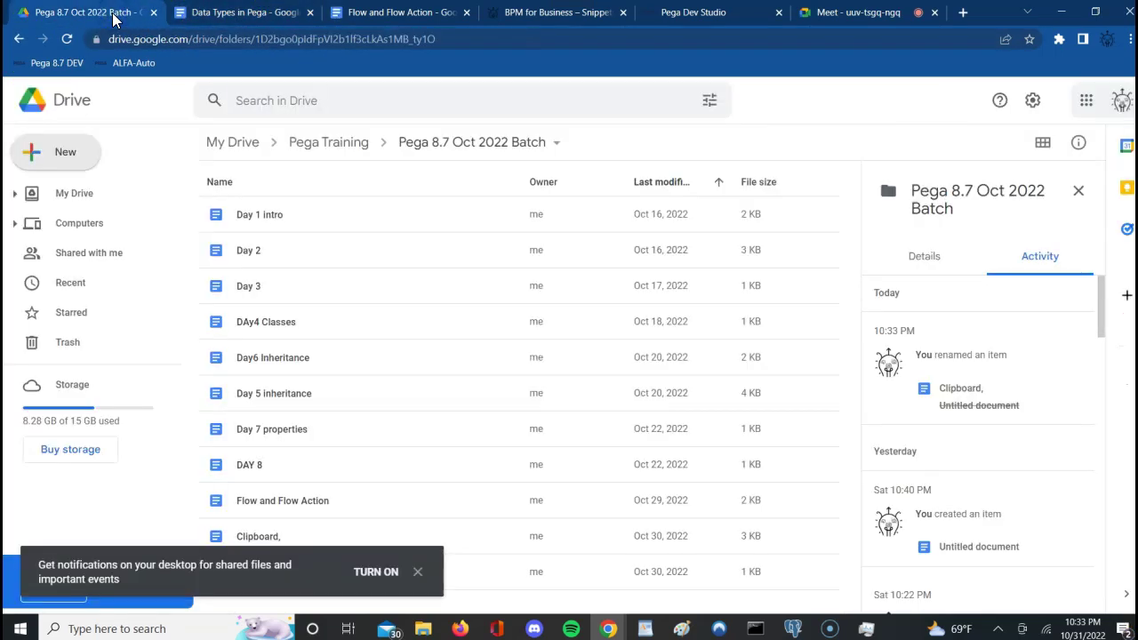
click(33, 157)
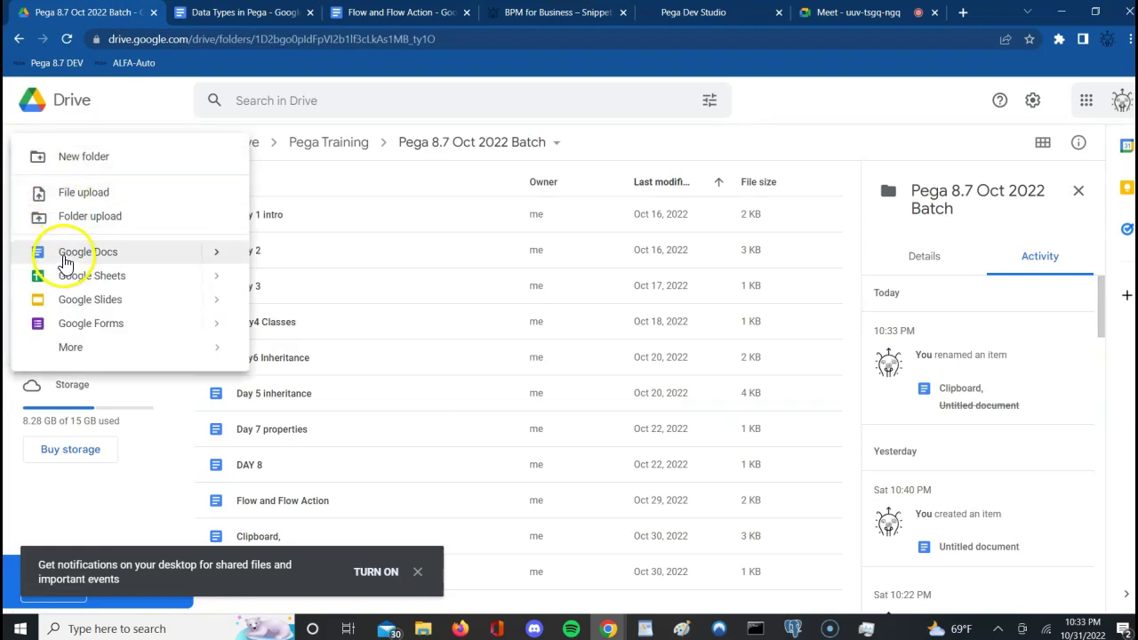
mouse_move(214, 254)
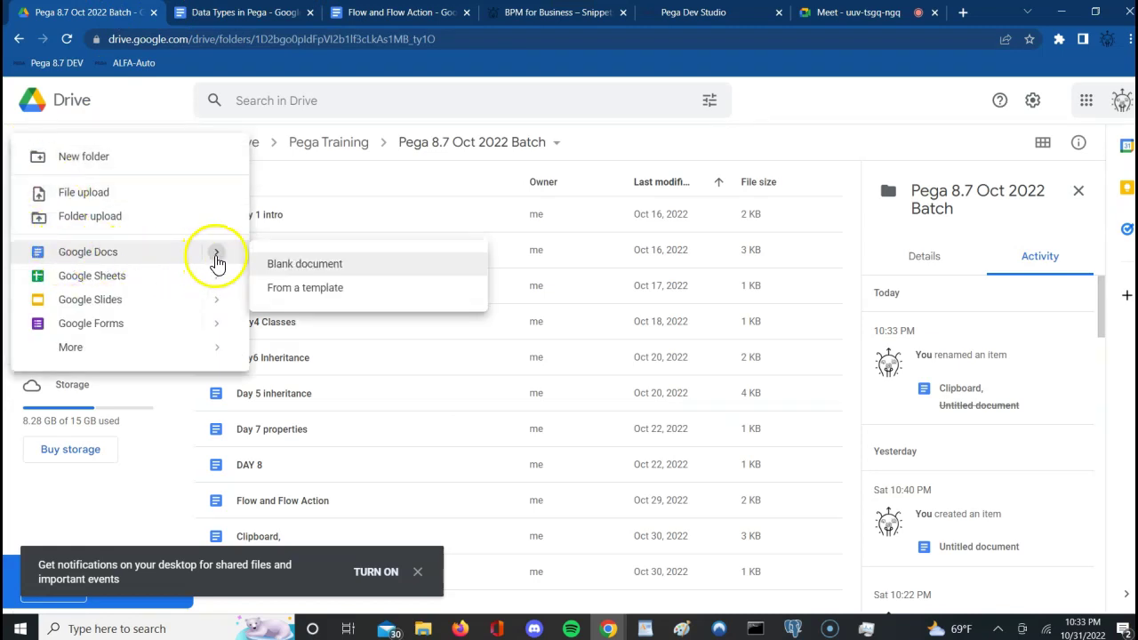
click(287, 275)
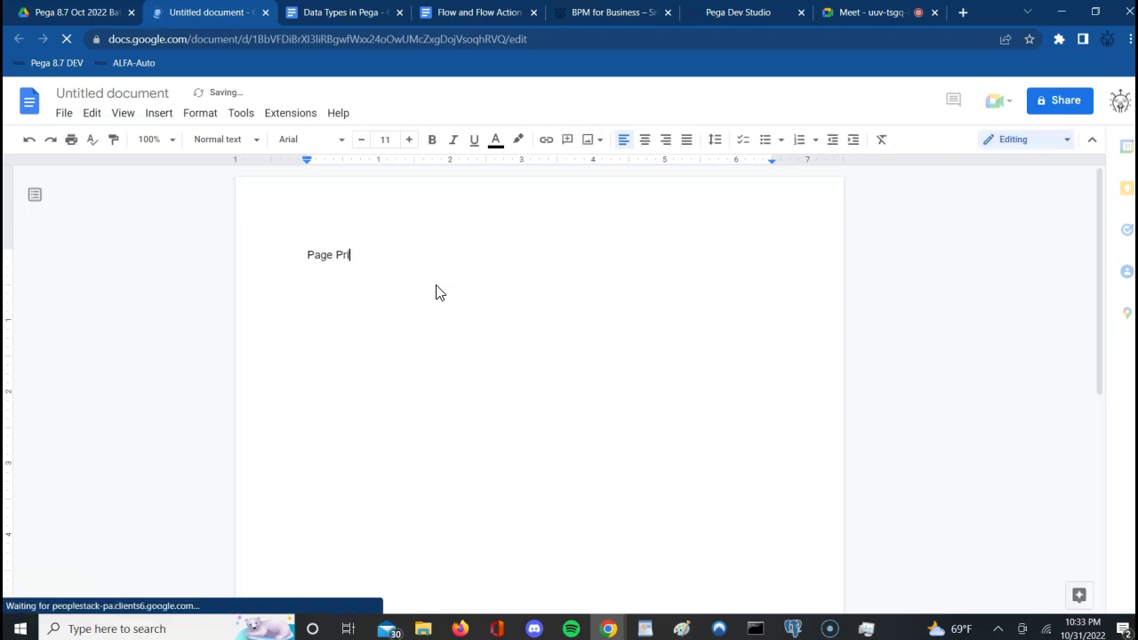
Write the heading "Page Properties in Pega." and begin a line below it with "Single Value property –".
key(BackSpace)
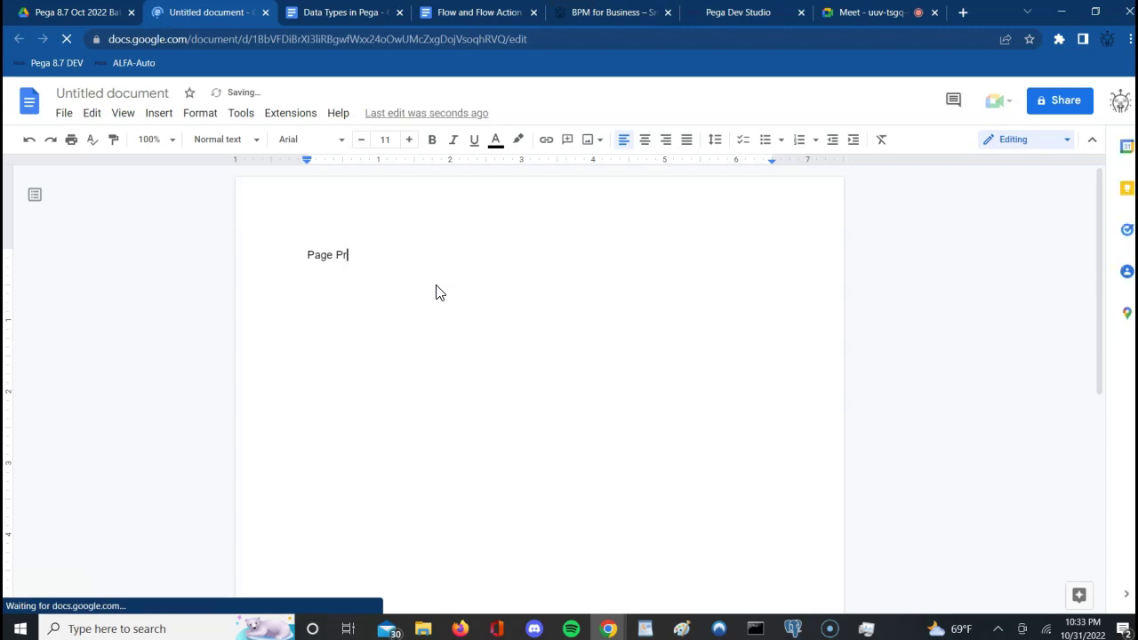
text(perties in Pega.)
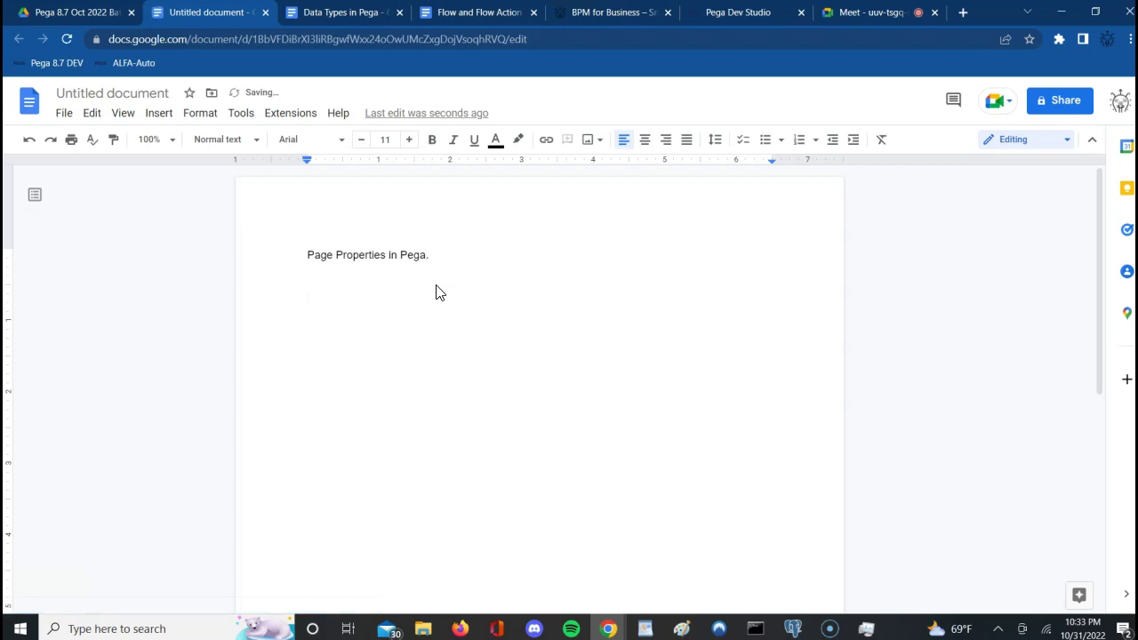
text(Single Value property –)
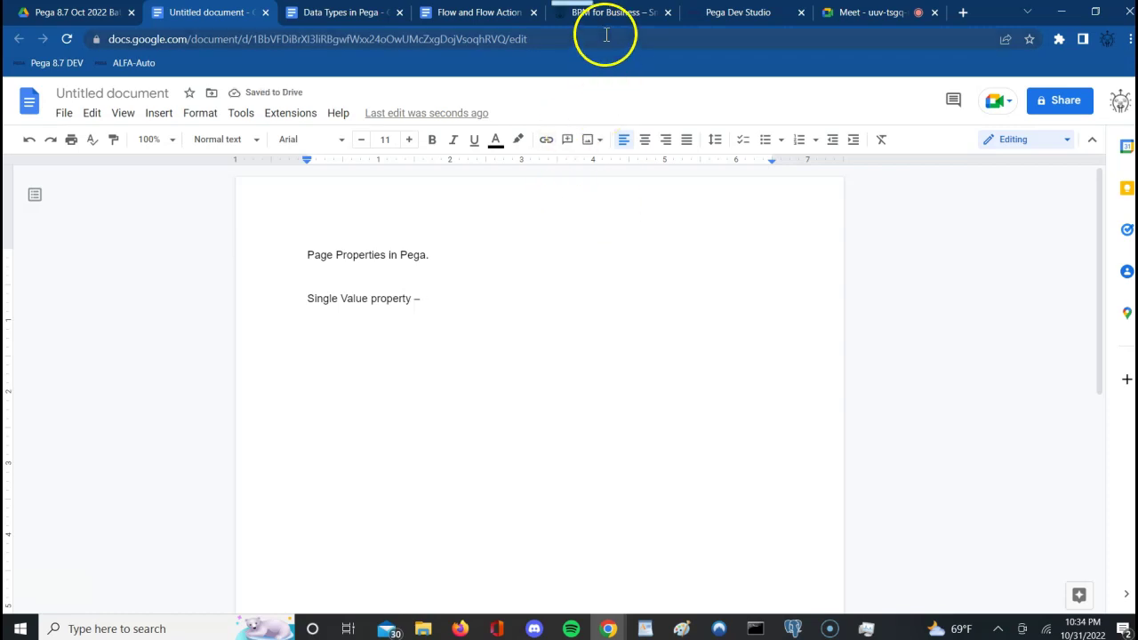
Switch to Pega Dev Studio and list the data pages and properties of the ALFA-Data-StatesTable class in the App explorer.
click(743, 14)
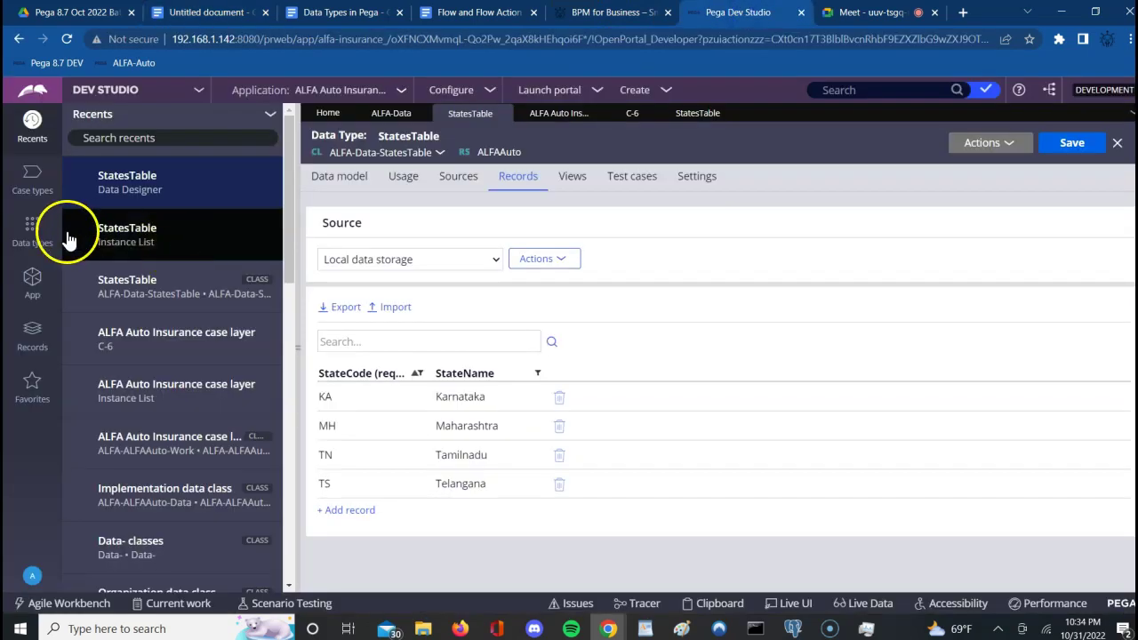
click(32, 287)
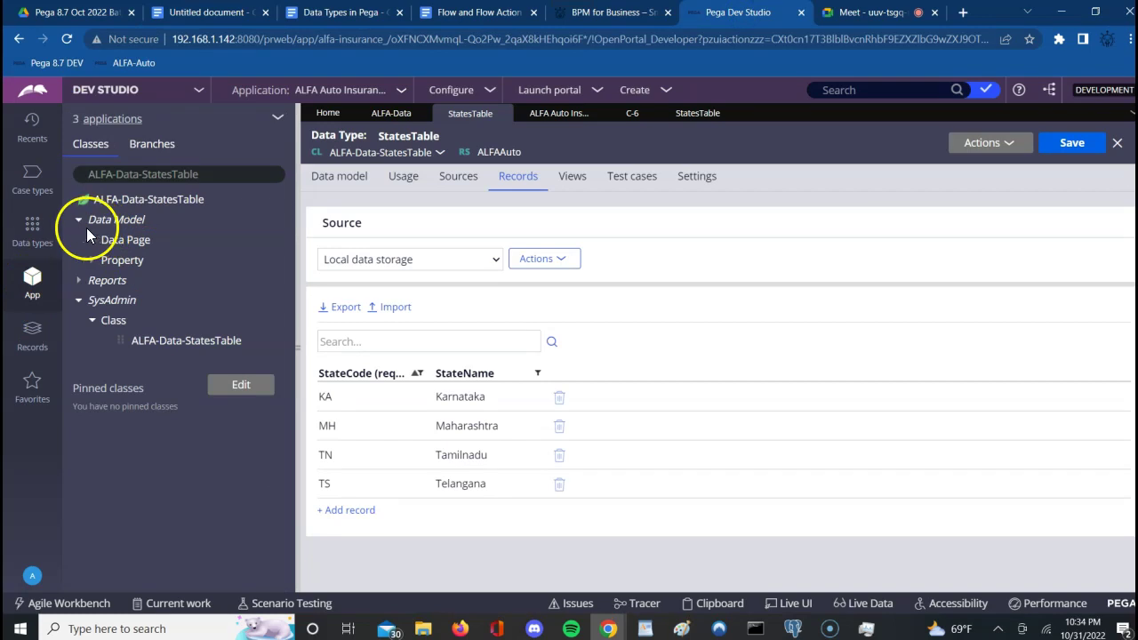
click(96, 246)
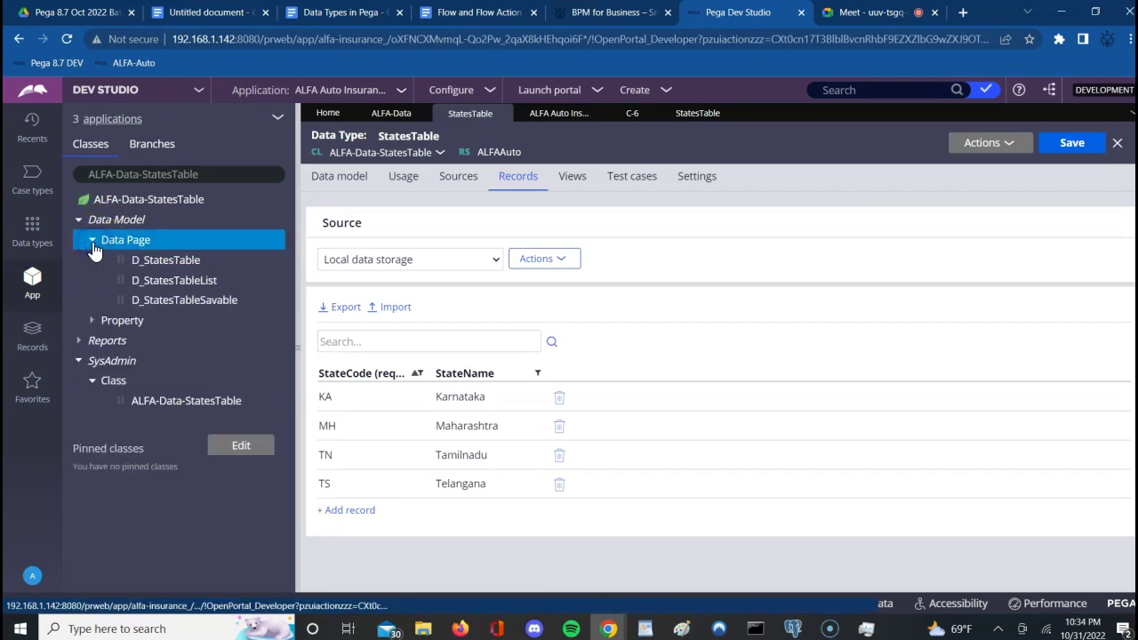
click(94, 322)
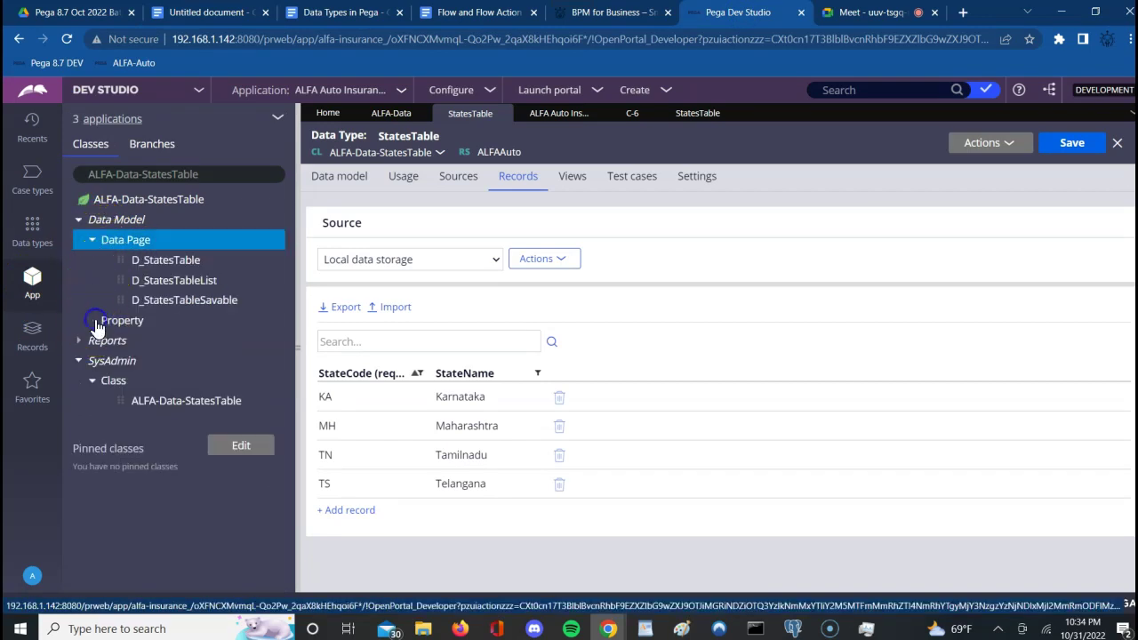
Change the class shown in the App explorer to ALFA-ALFAAuto-Work.
click(229, 178)
key(Return)
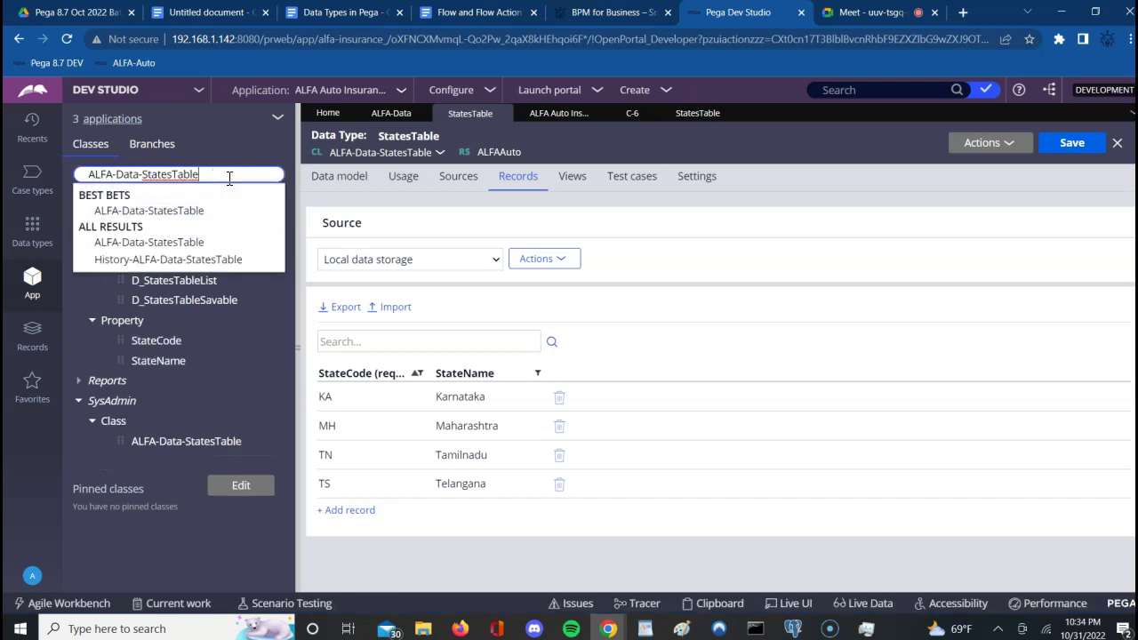
key(BackSpace)
key(BackSpace)
key(BackSpace)
key(BackSpace)
key(BackSpace)
key(BackSpace)
key(BackSpace)
key(BackSpace)
key(BackSpace)
key(BackSpace)
key(BackSpace)
key(BackSpace)
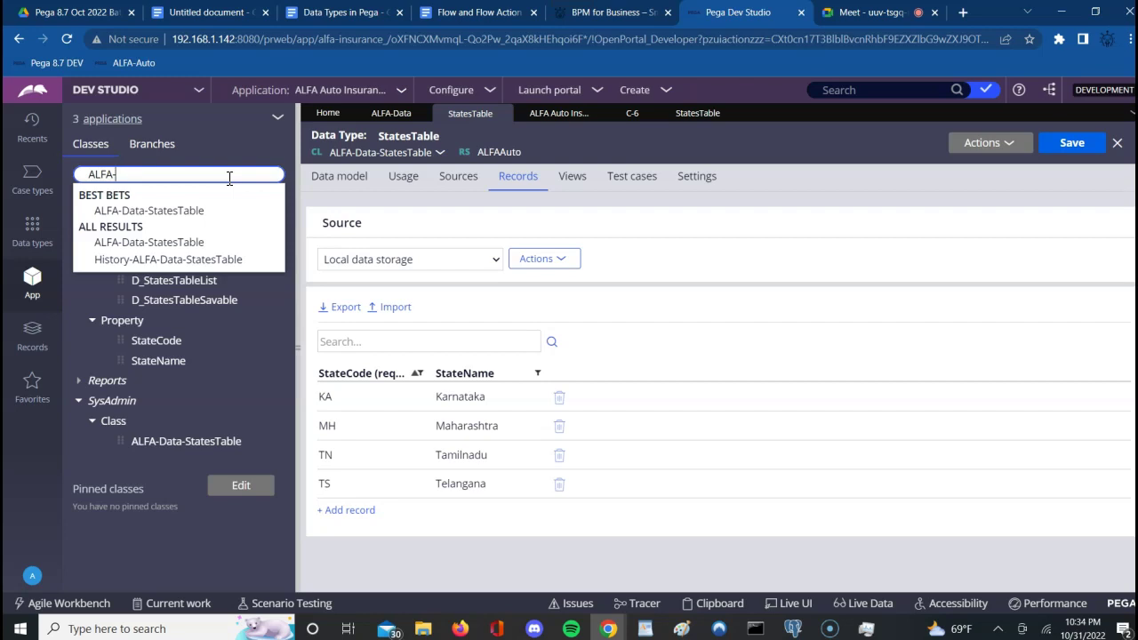
key(Down)
key(Down)
key(Return)
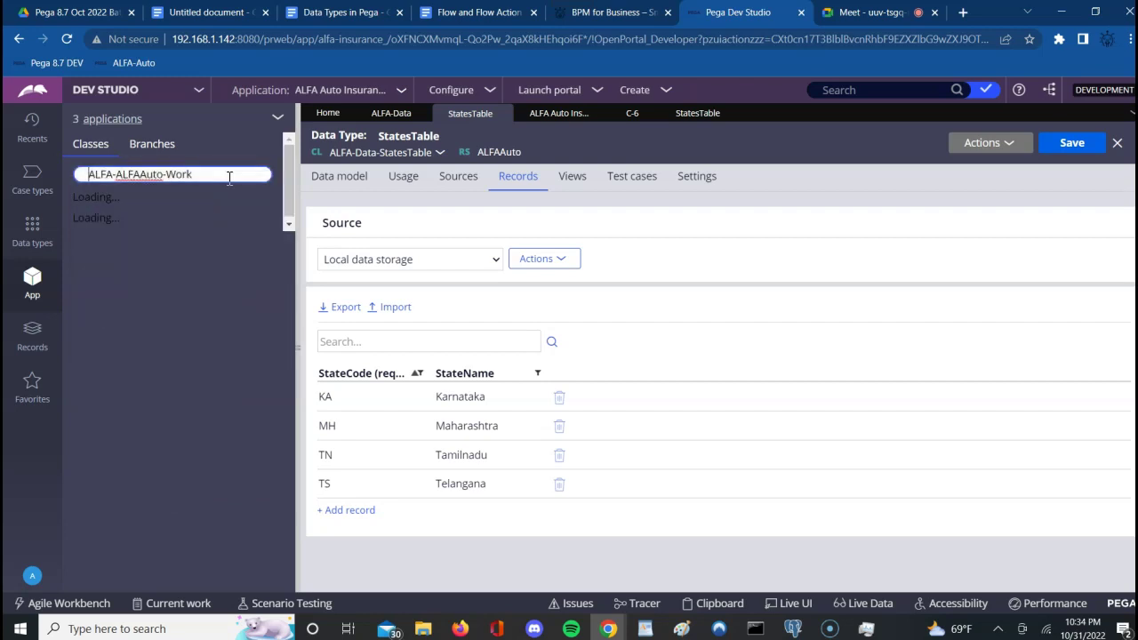
Switch to Google Meet and admit the new participant requesting entry.
click(843, 15)
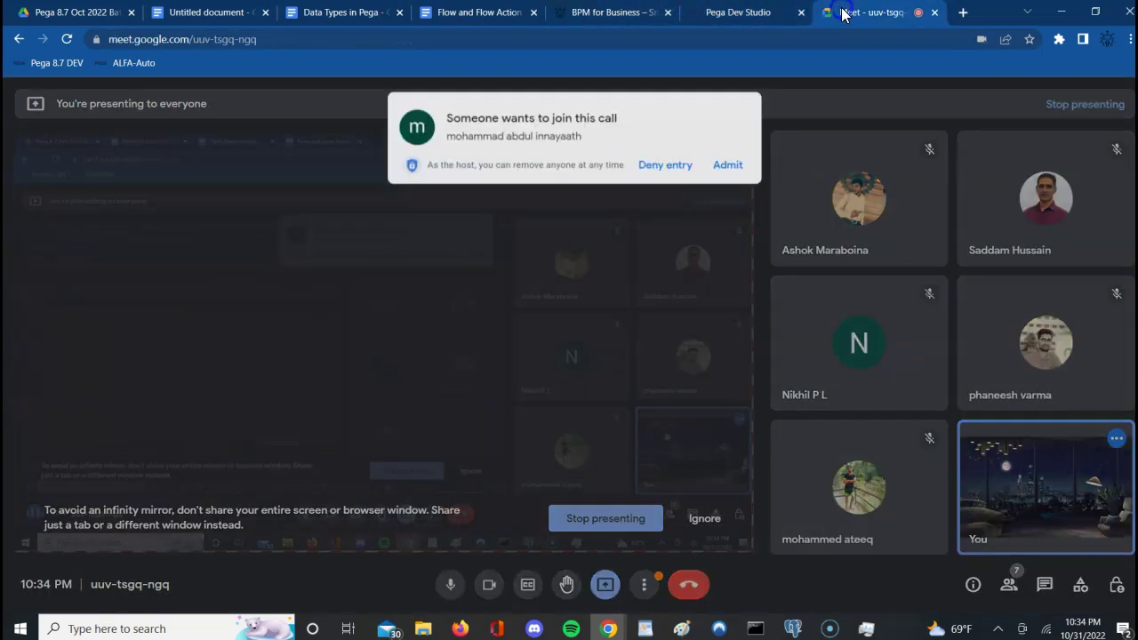
click(727, 167)
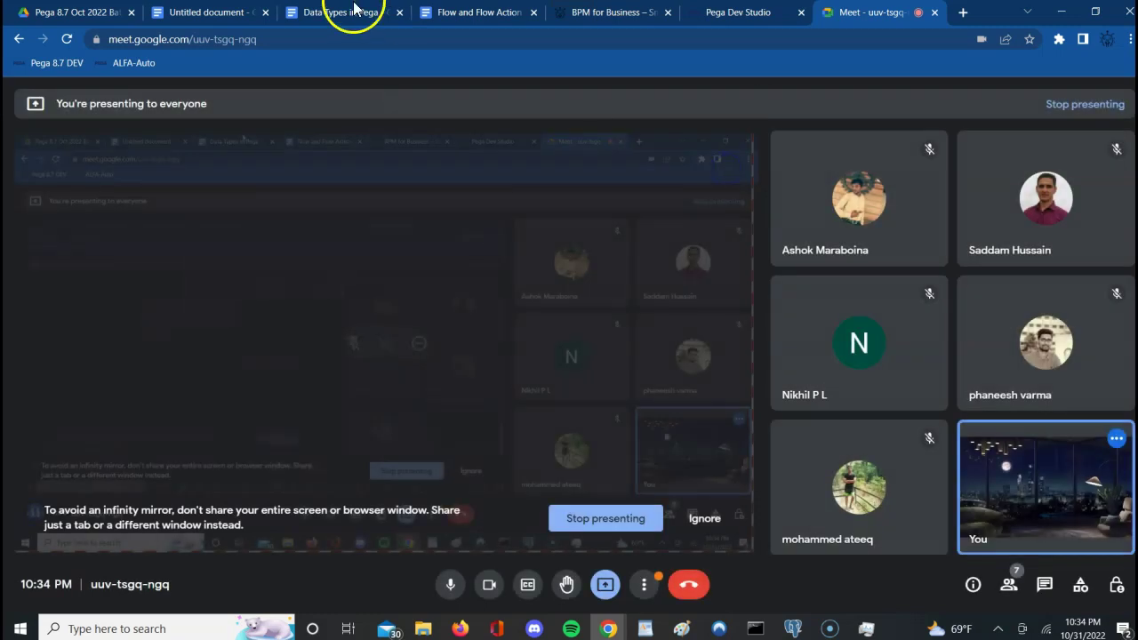
Return to Pega Dev Studio and expand the Data Model category of the ALFA-ALFAAuto-Work class.
click(716, 21)
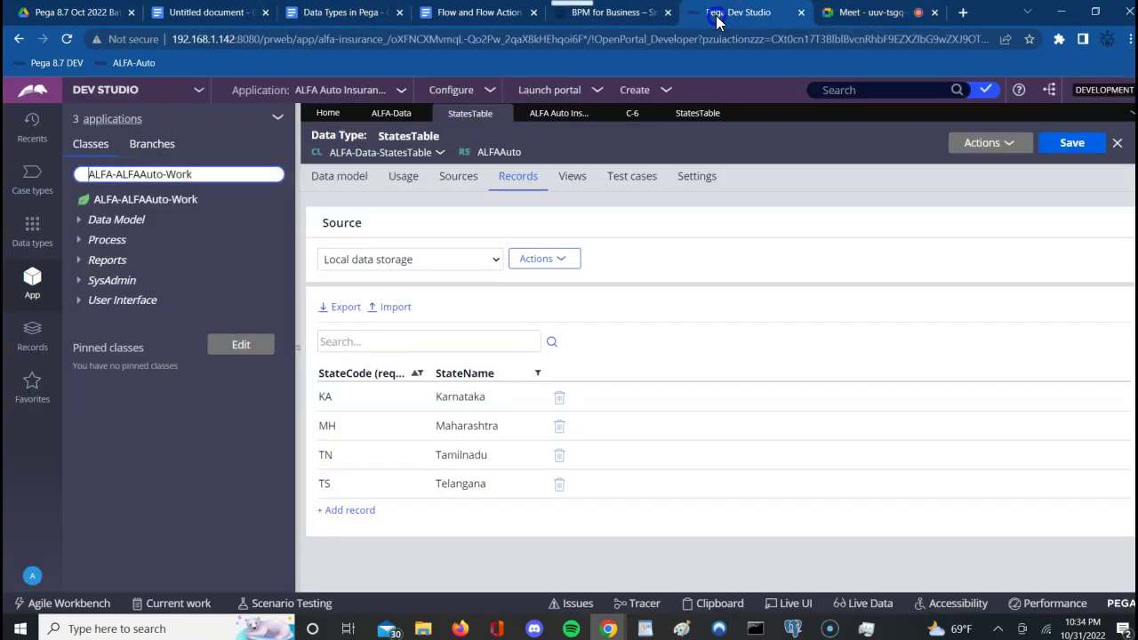
click(83, 224)
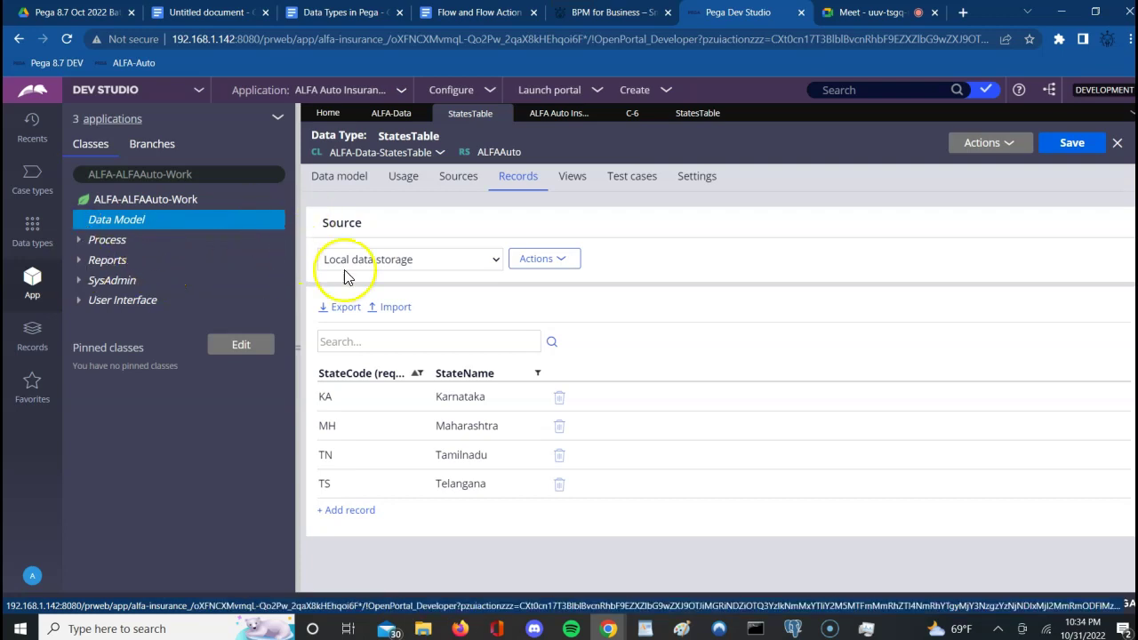
Switch to Google Meet, review the waiting participants and admit all of them to the call.
click(860, 20)
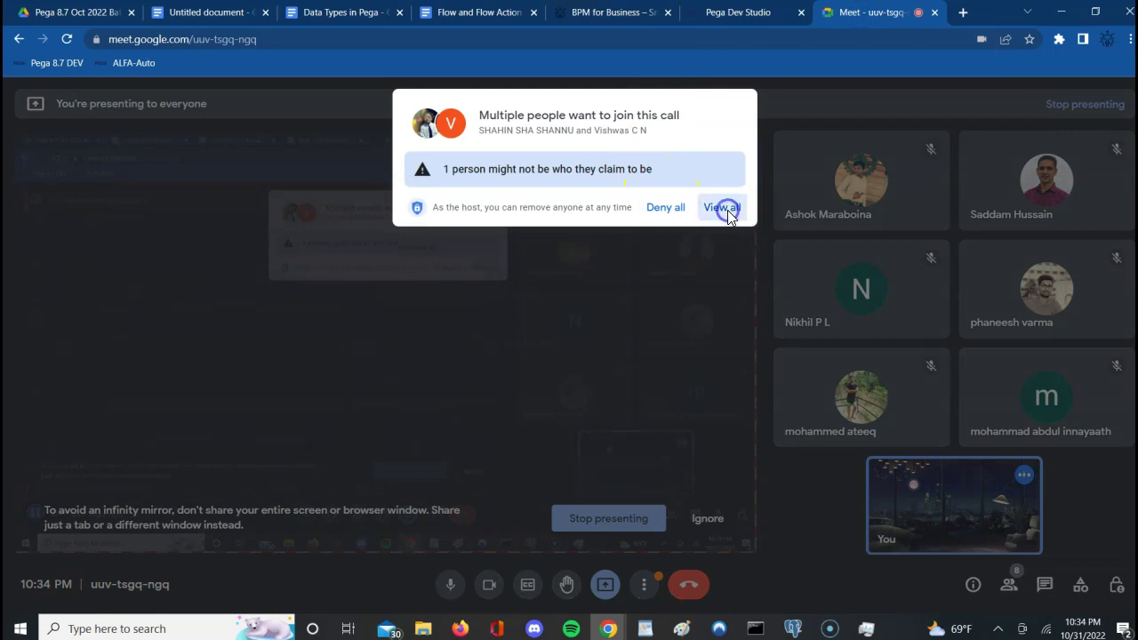
click(725, 210)
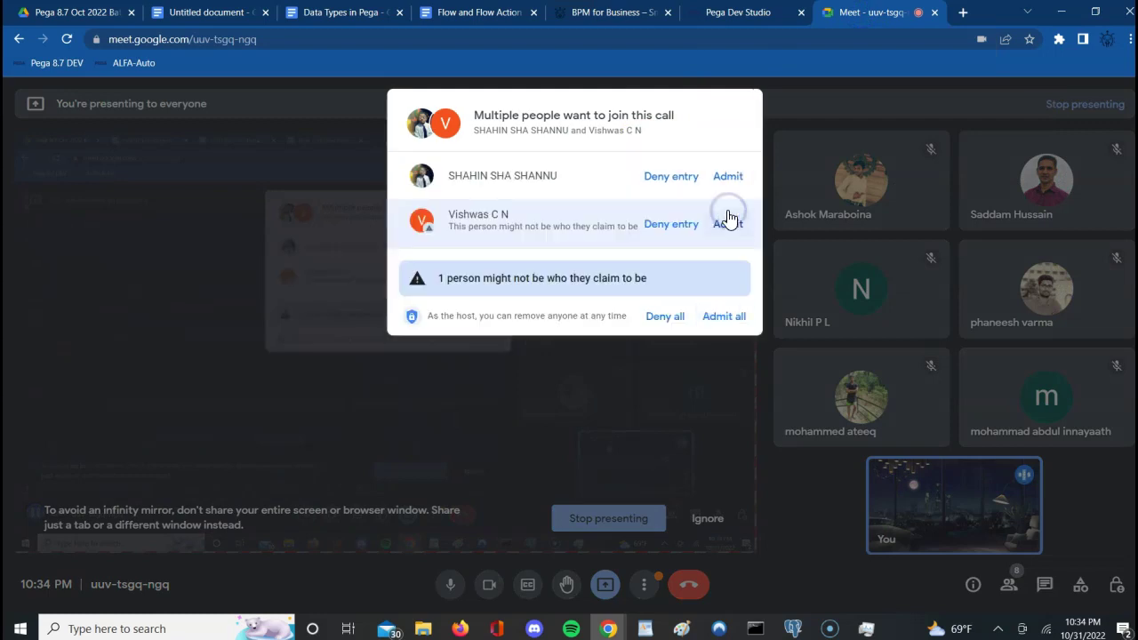
click(724, 318)
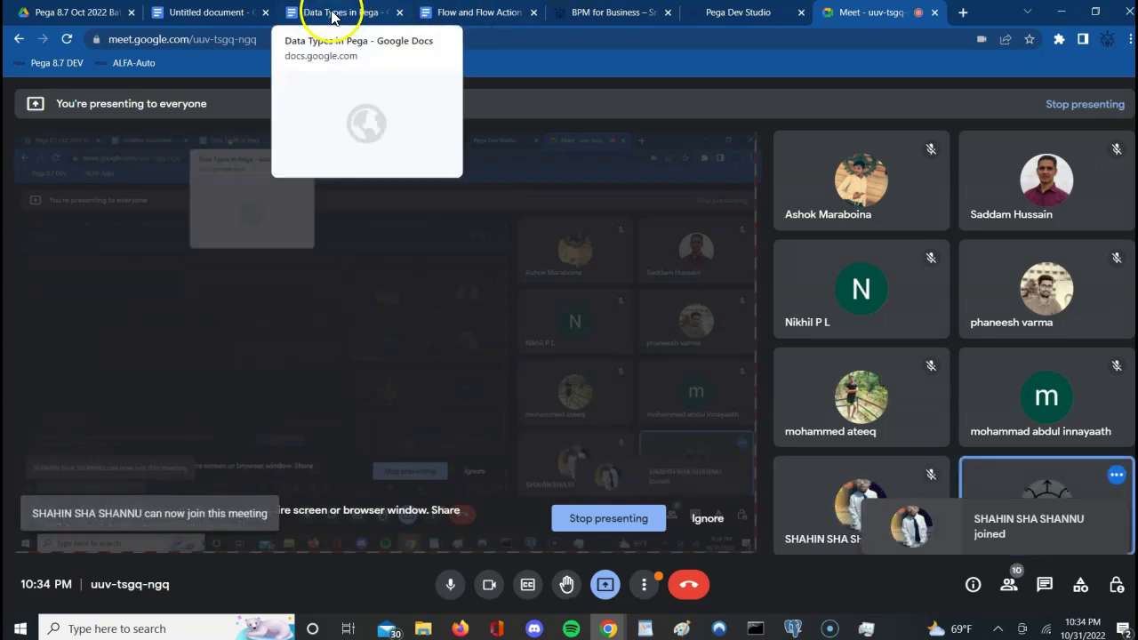
Return to Pega Dev Studio and list the properties of the ALFA-ALFAAuto-Work class.
click(741, 12)
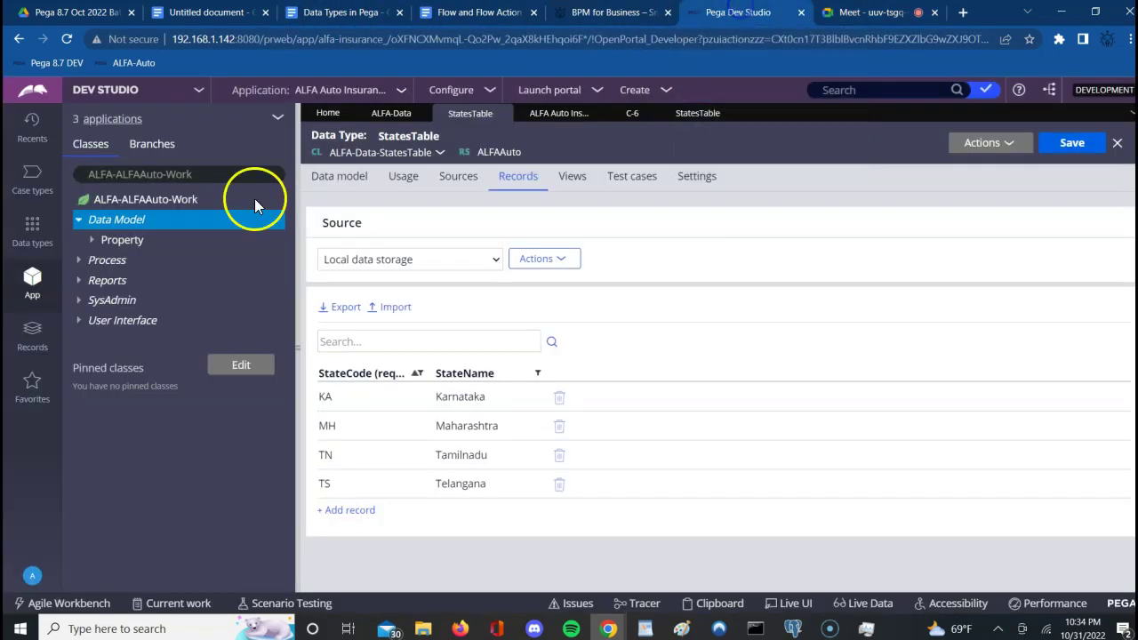
click(95, 242)
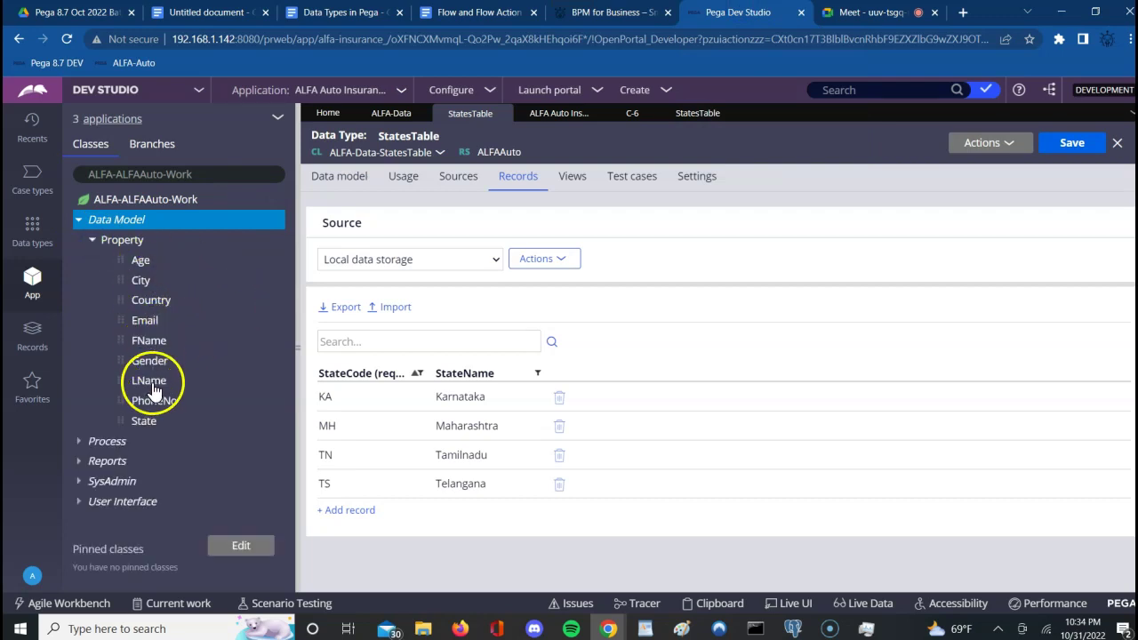
In the untitled Google Docs document, complete the single value property line with the examples "Fname , Last name , age .".
click(203, 13)
click(452, 395)
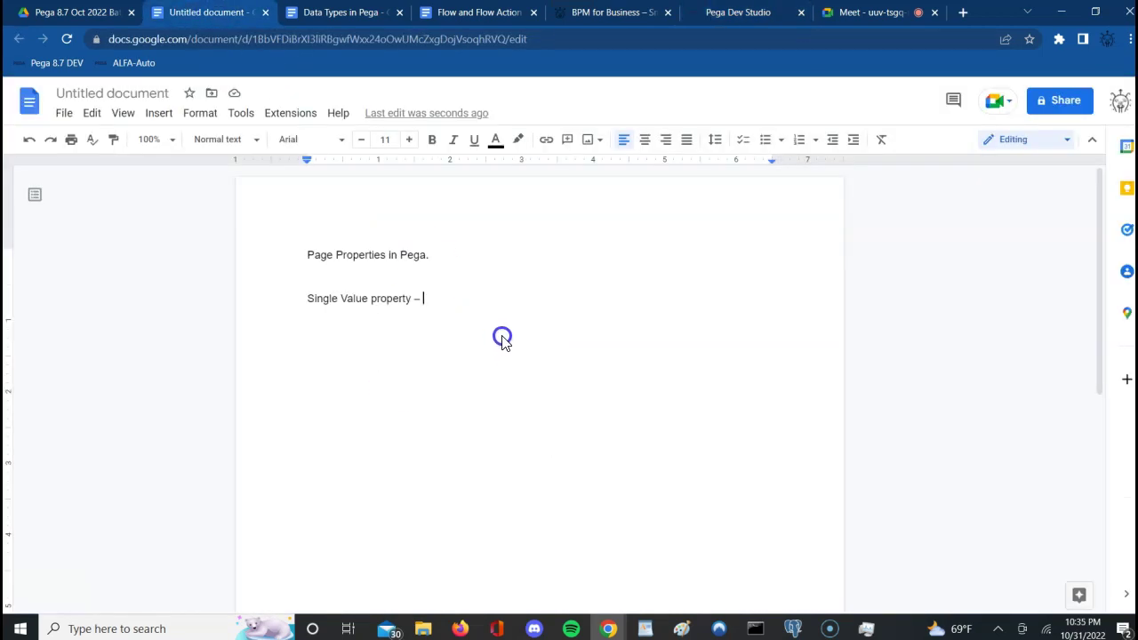
text(Fname , Last name)
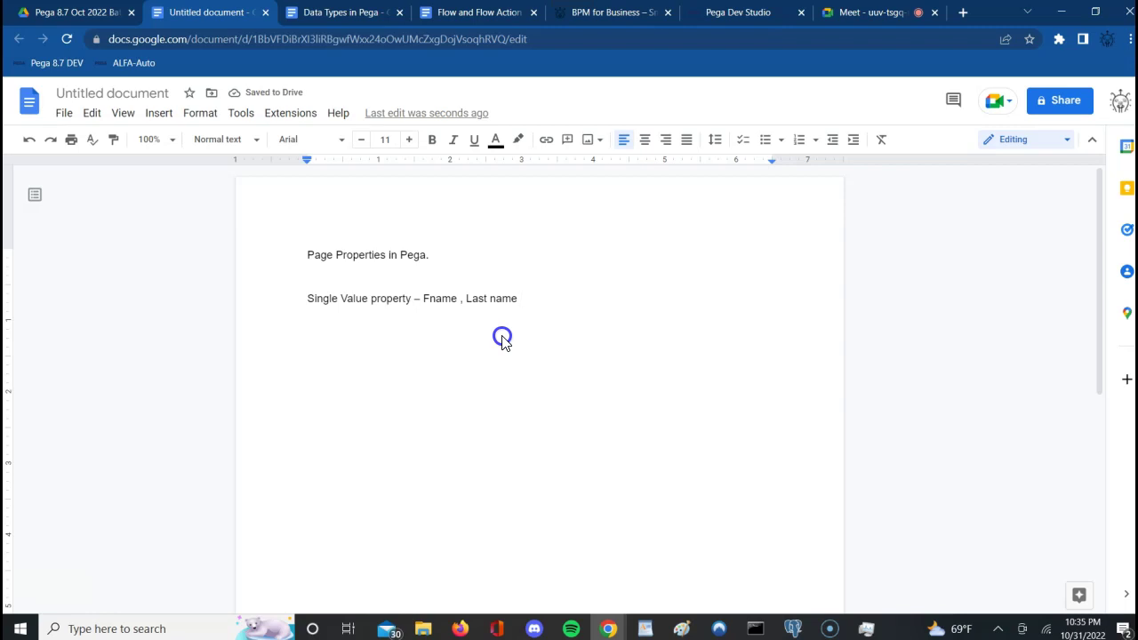
text(, age .)
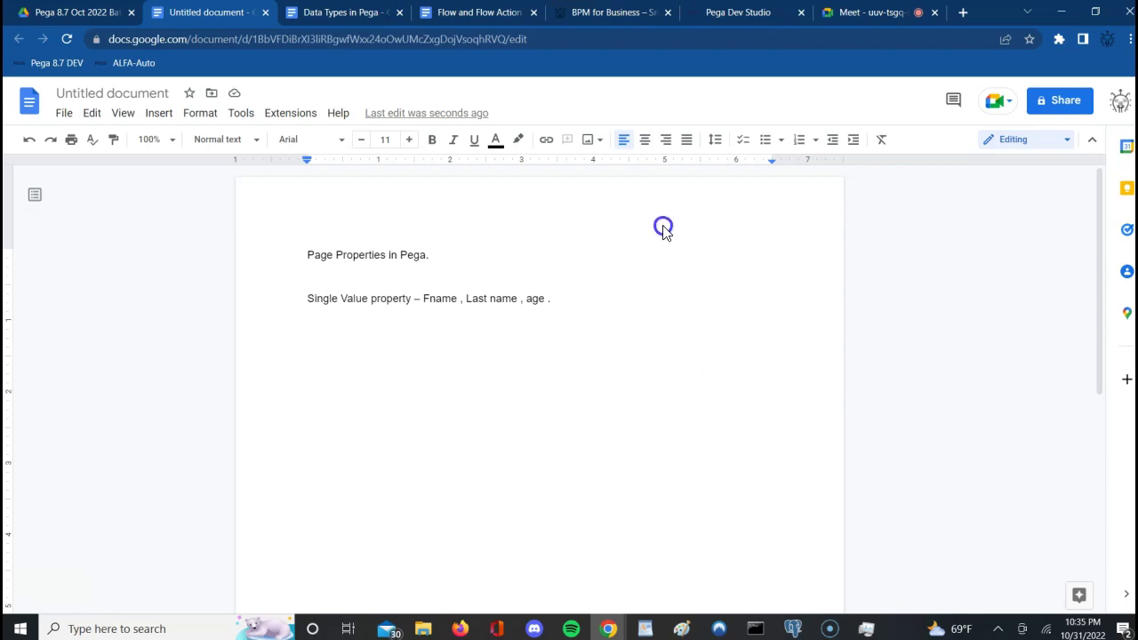
Switch to Pega Dev Studio and show the details of the open case C-6.
click(722, 21)
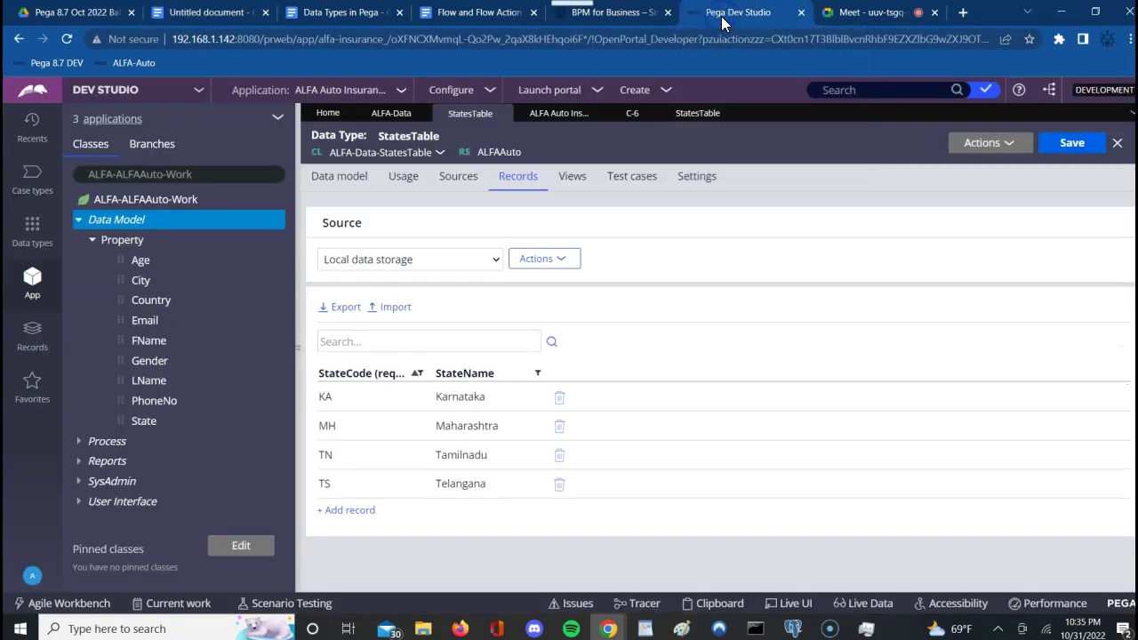
click(634, 115)
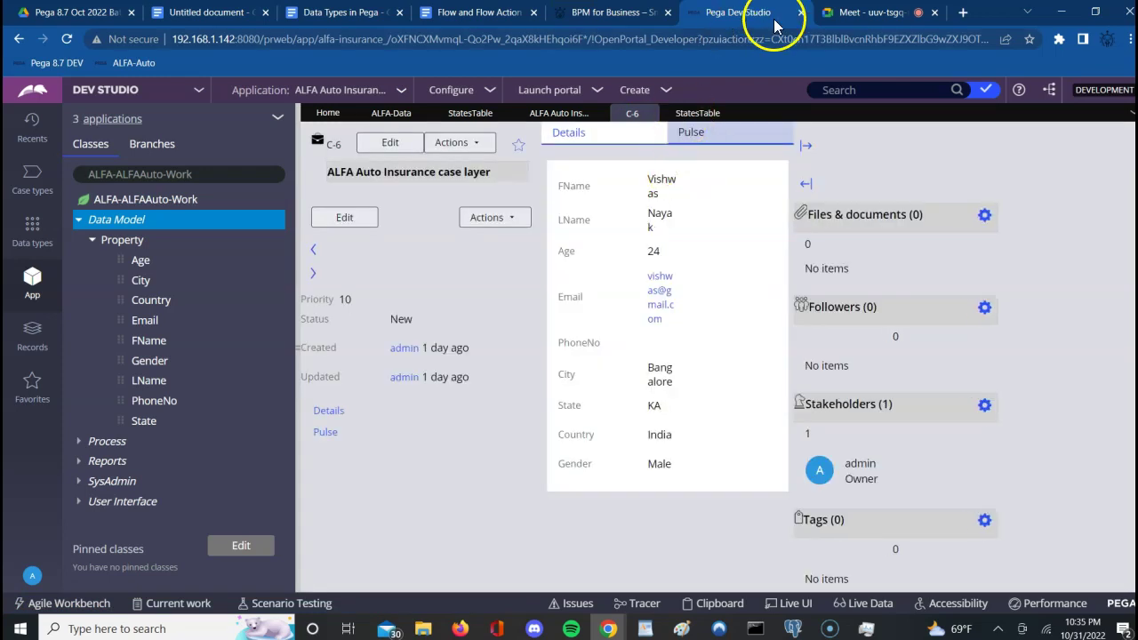
Switch to Google Meet and admit another participant to the call.
click(850, 11)
click(735, 160)
Return to case C-6 in Pega Dev Studio and highlight the FName label in its details.
click(705, 11)
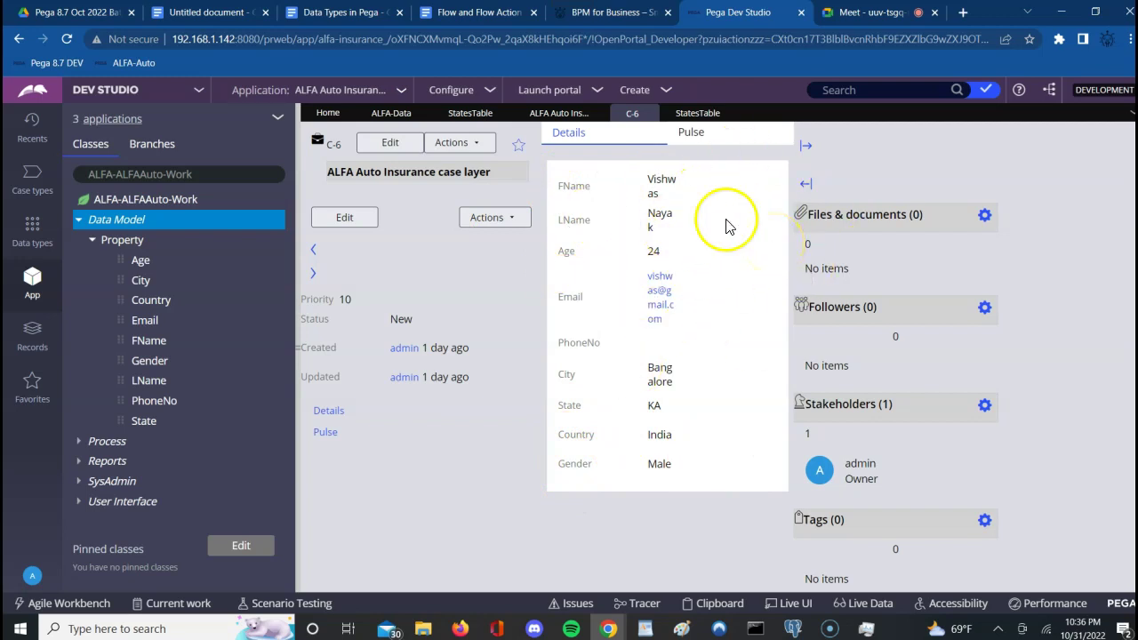
double_click(573, 186)
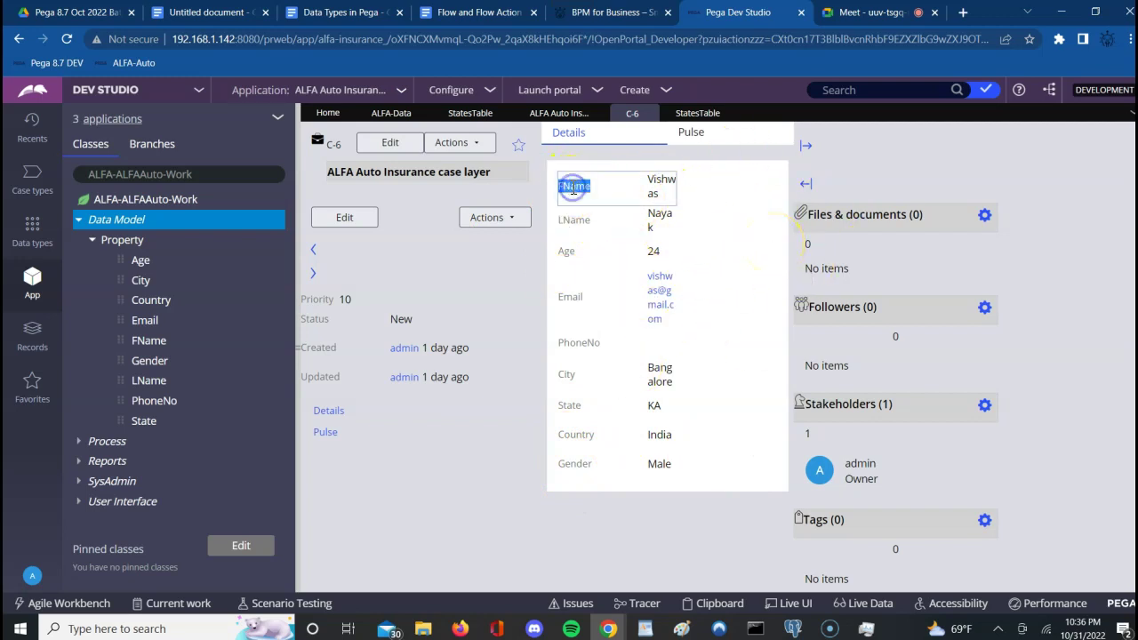
Open the clipboard for case C-6 and display the pyWorkPage page under User Pages.
double_click(638, 176)
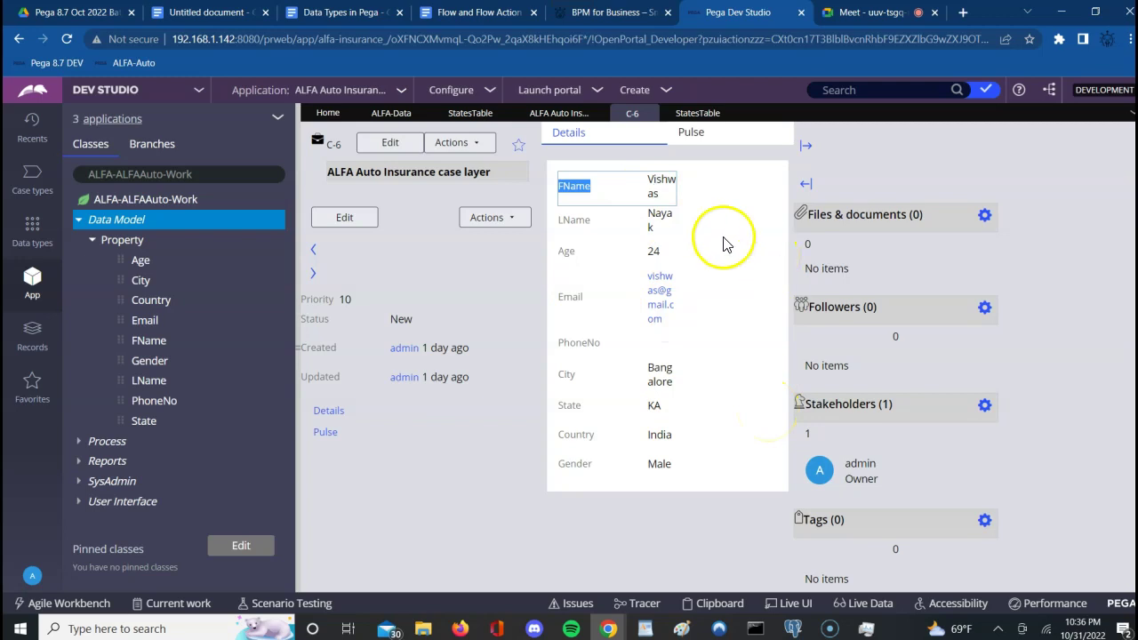
click(740, 314)
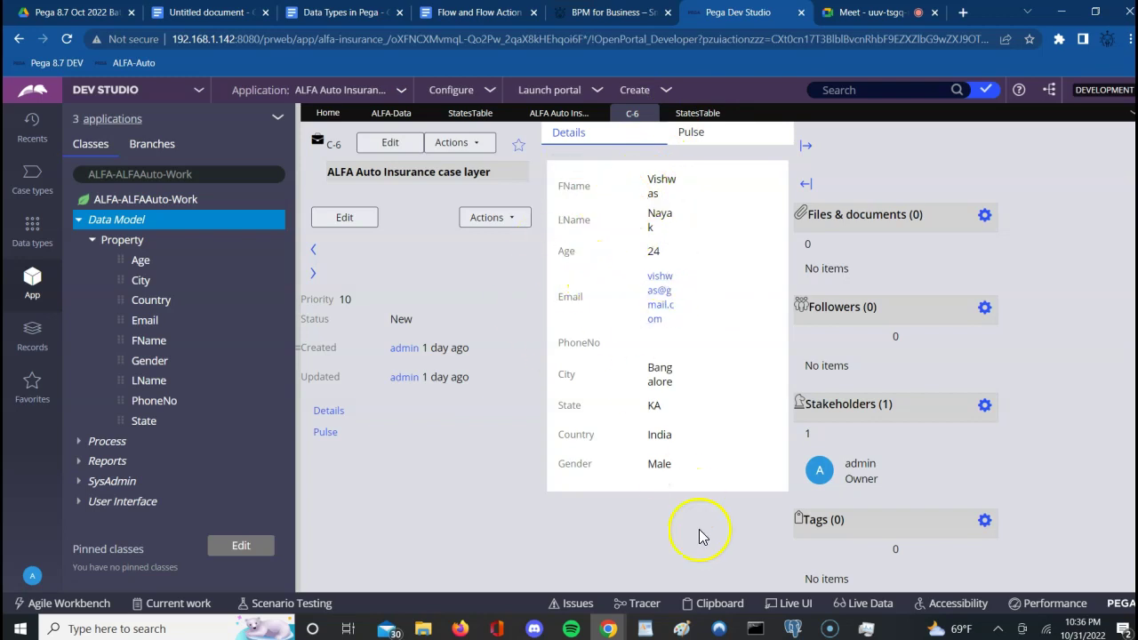
click(708, 604)
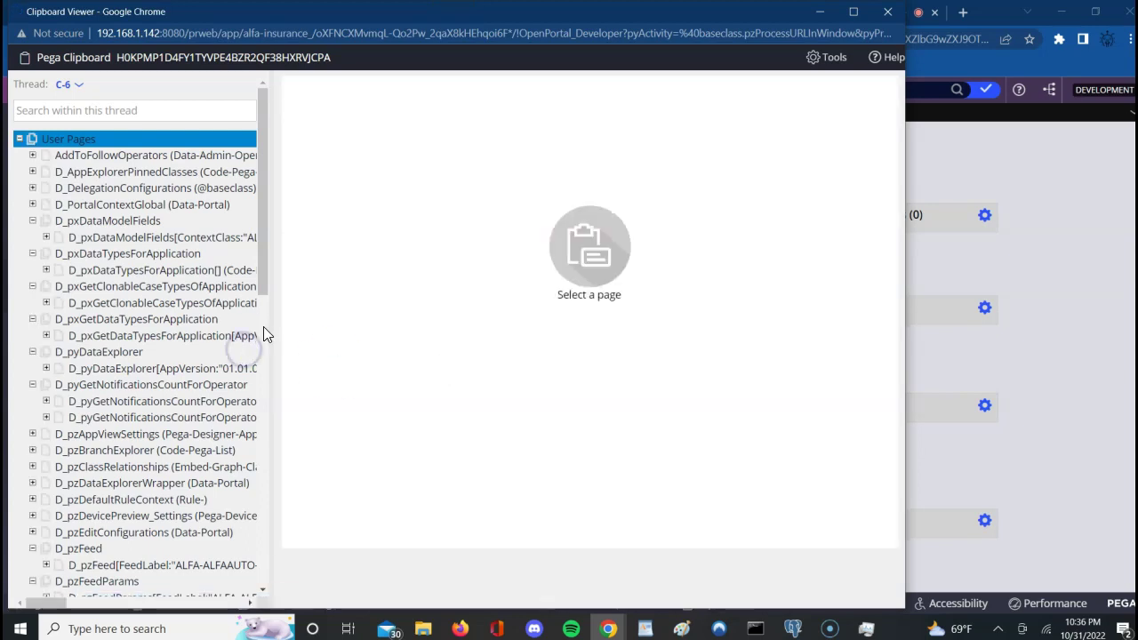
click(264, 335)
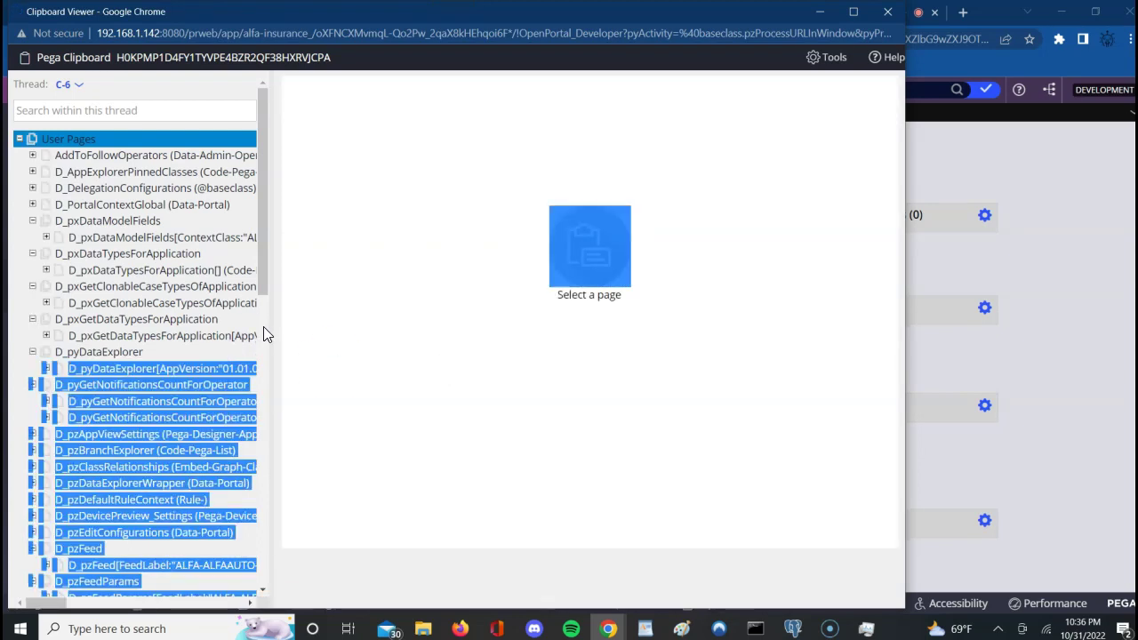
scroll(260, 328, down, 4)
scroll(261, 328, down, 2)
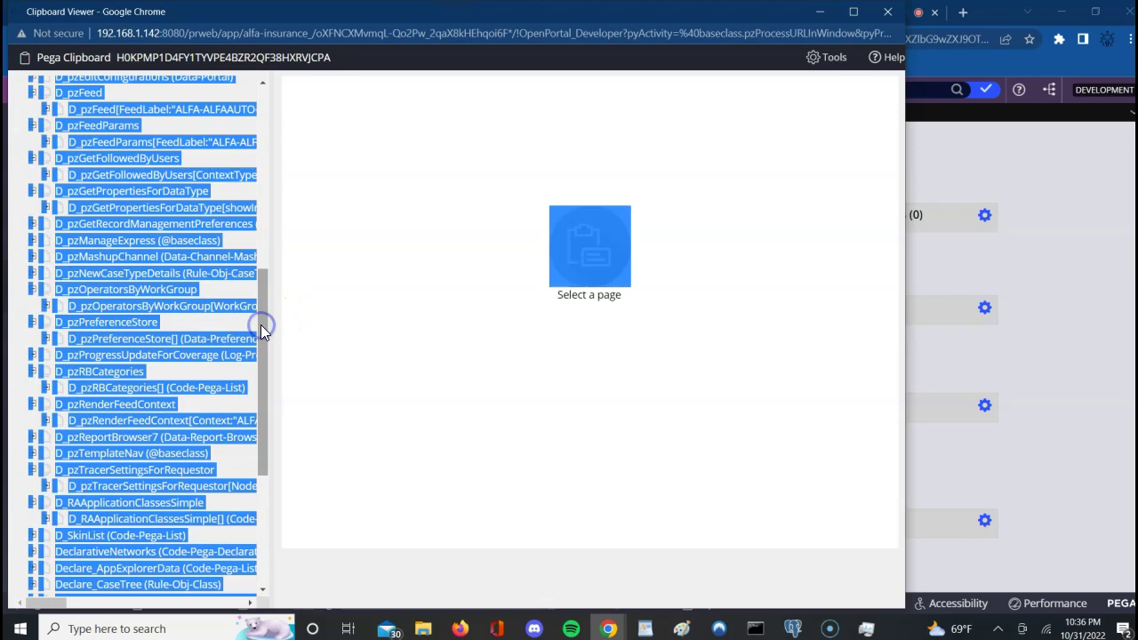
scroll(260, 522, down, 4)
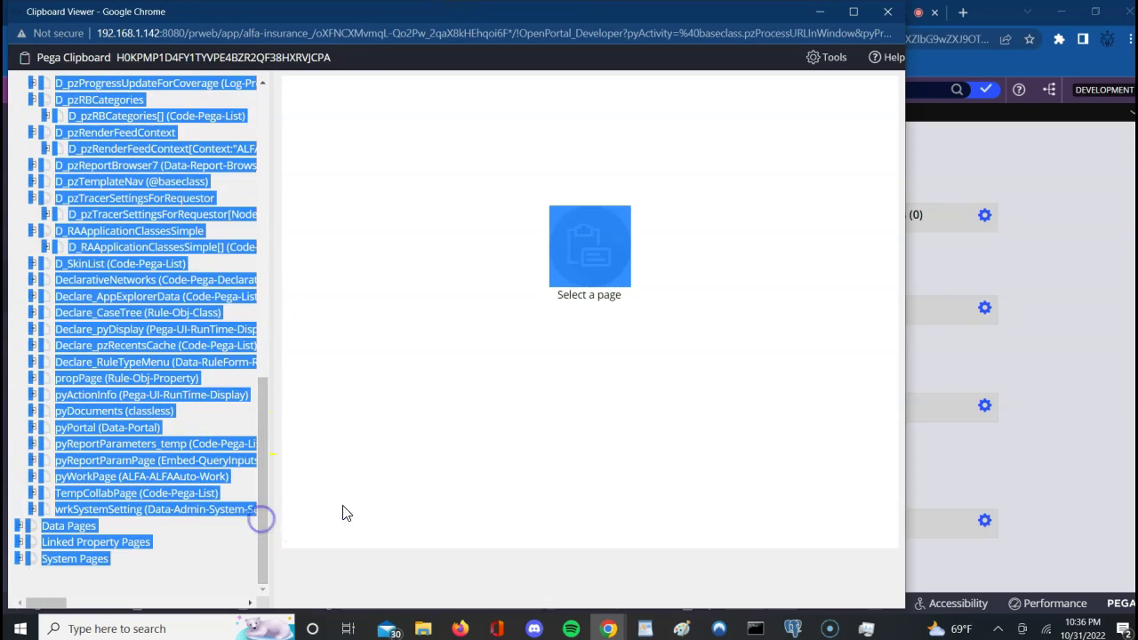
click(85, 478)
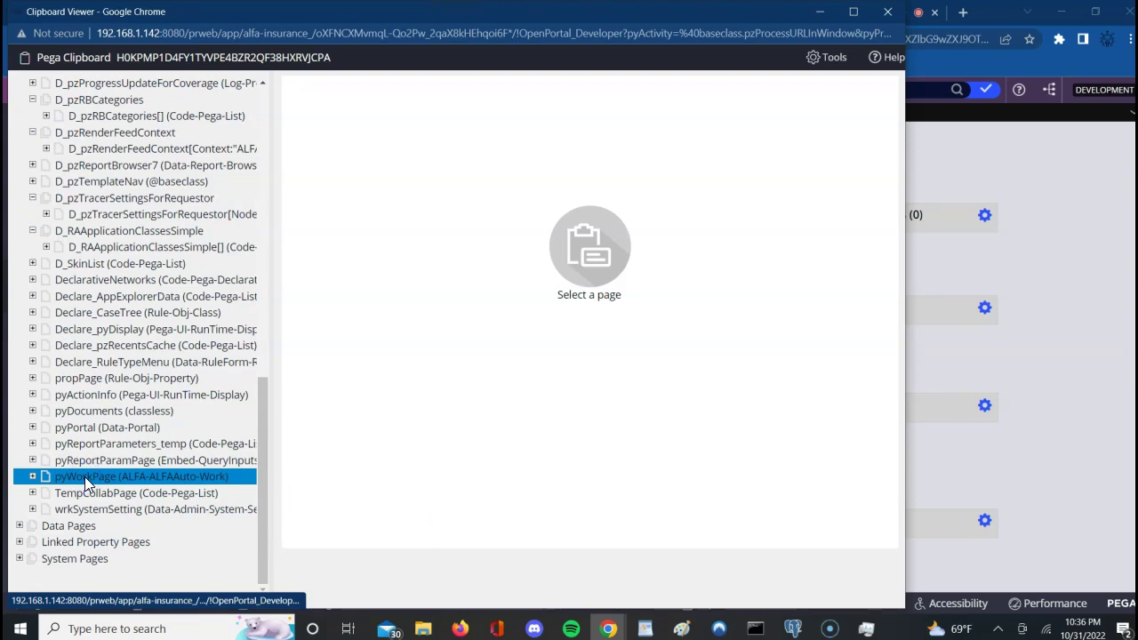
Highlight the page name pyWorkPage in the heading of the clipboard page.
double_click(362, 88)
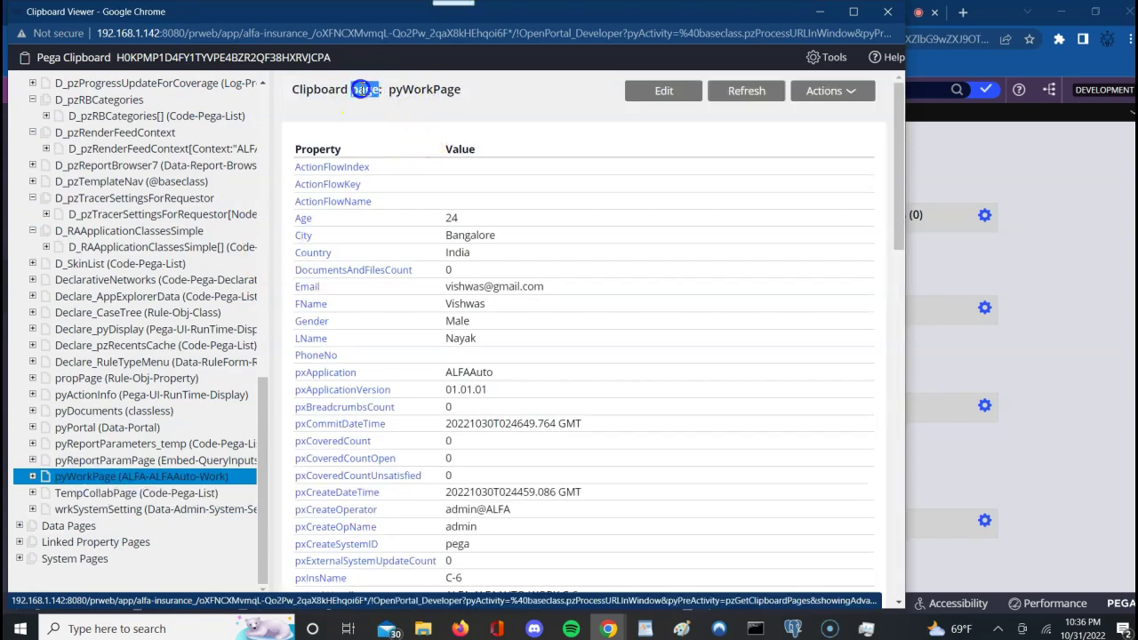
double_click(412, 89)
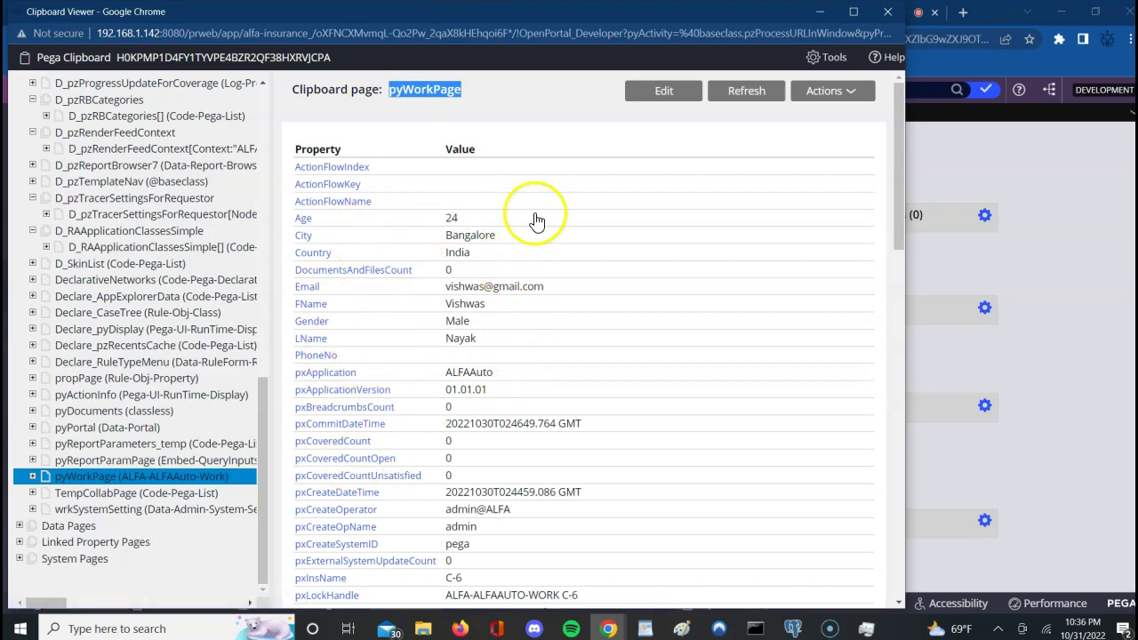
double_click(447, 92)
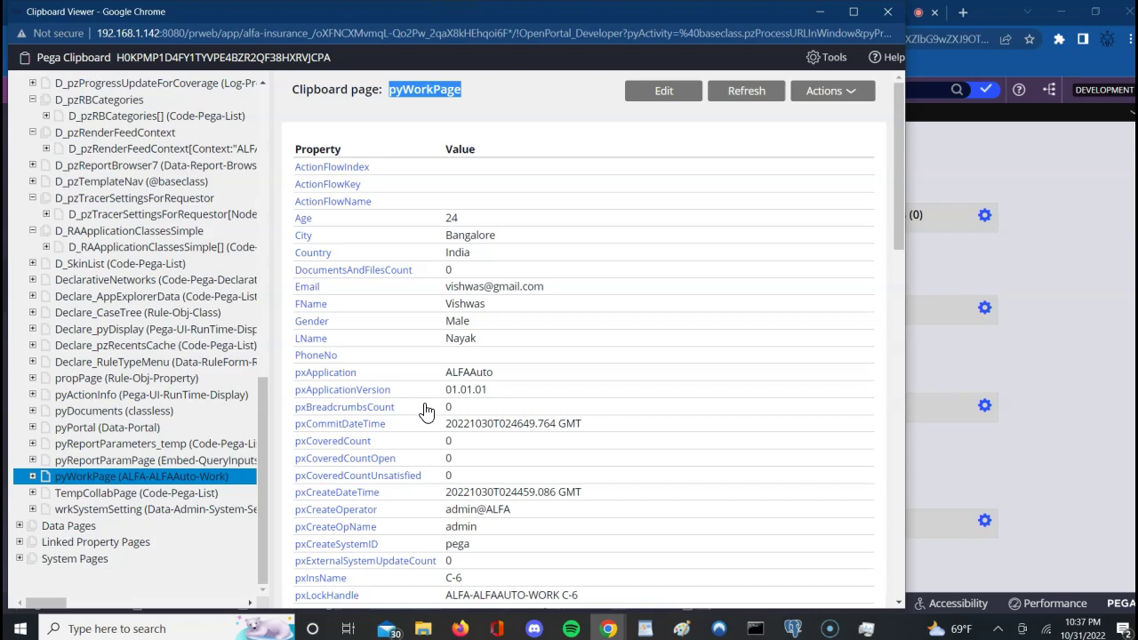
double_click(423, 90)
Return to the untitled Google Docs document and add the line "Single Page/Page - which holds multiple properties".
click(1102, 283)
click(197, 12)
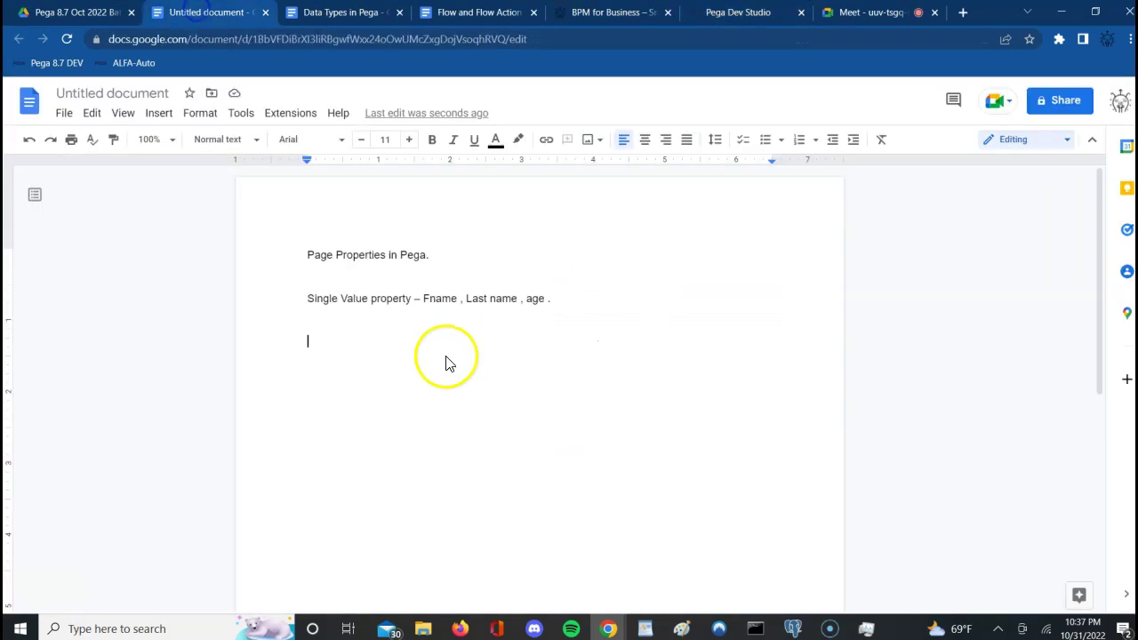
text(Si)
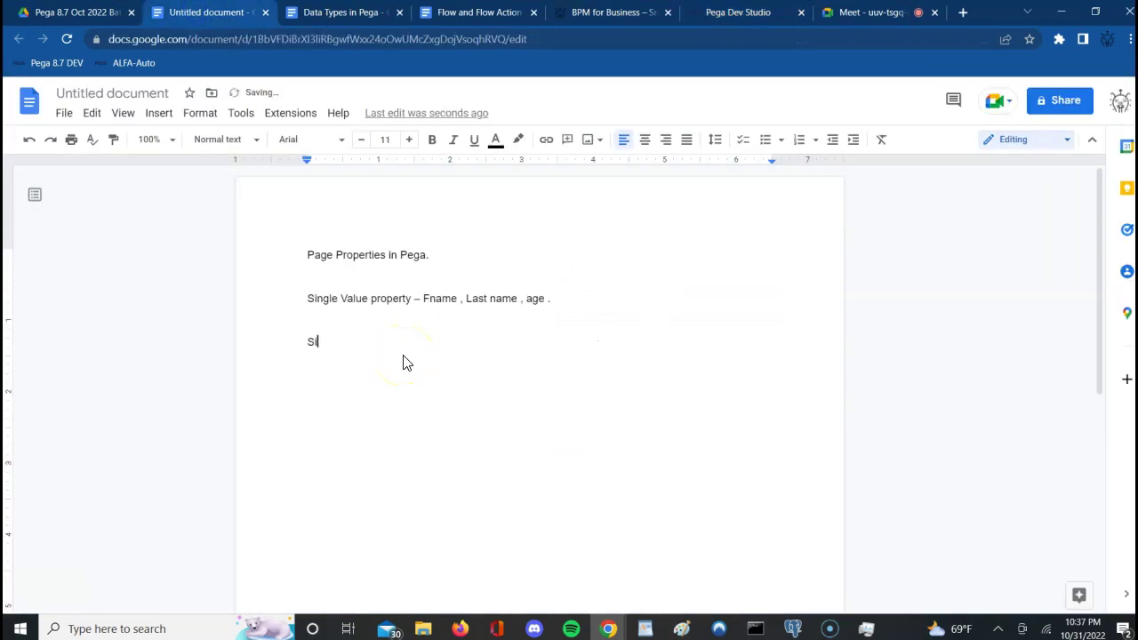
text(ngle Page/Page - which holds multiple)
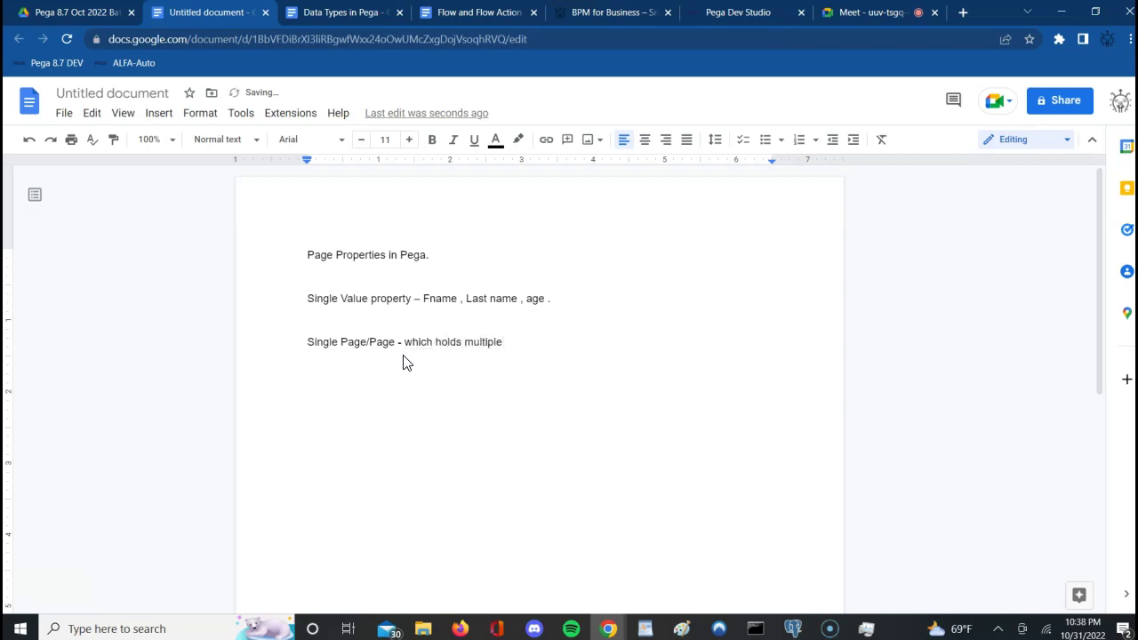
text( pro)
key(BackSpace)
key(BackSpace)
key(BackSpace)
text(properties)
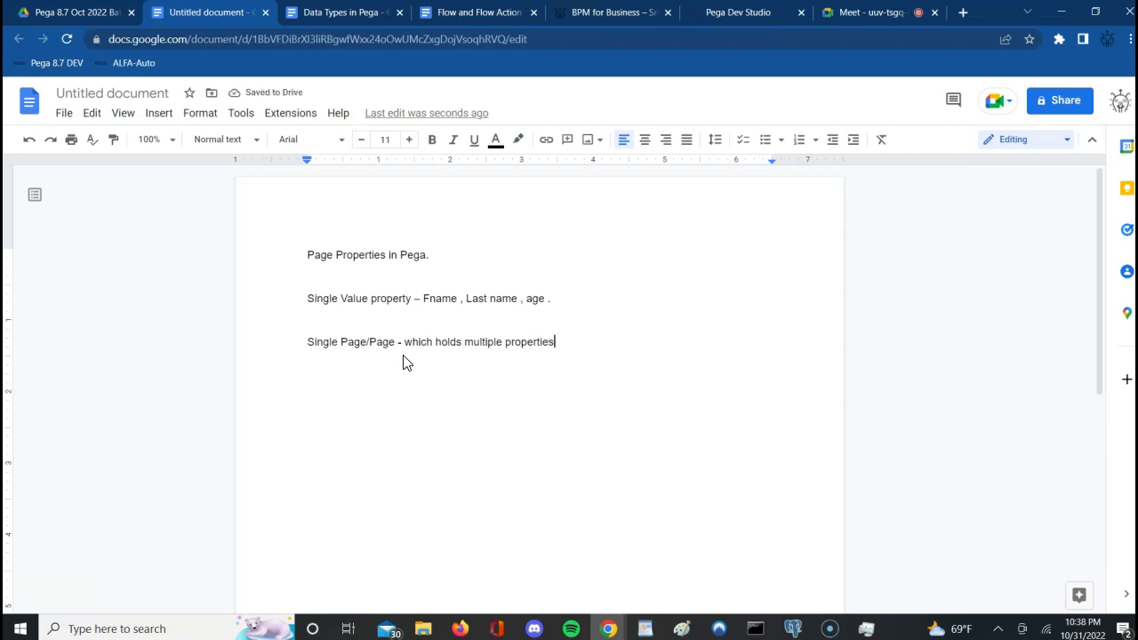
Complete the Single Page/Page line with "and we can assign one value at a time.".
text( and we can)
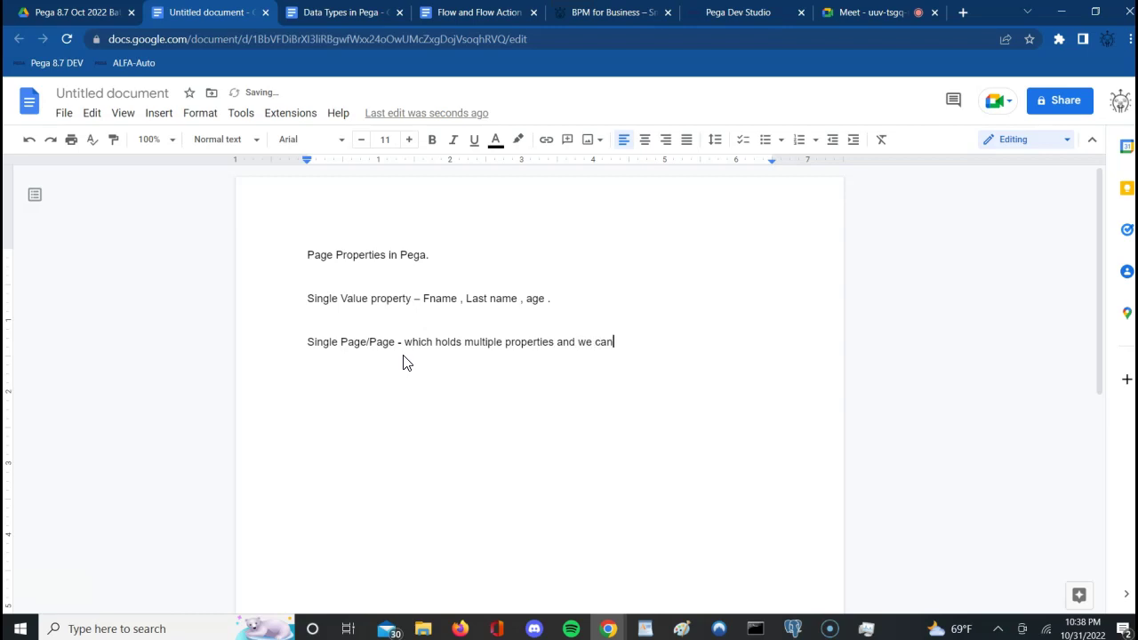
text( assign one via)
text(ue )
text(aa)
key(BackSpace)
key(BackSpace)
text(atime)
key(BackSpace)
key(BackSpace)
key(BackSpace)
key(BackSpace)
text(time.)
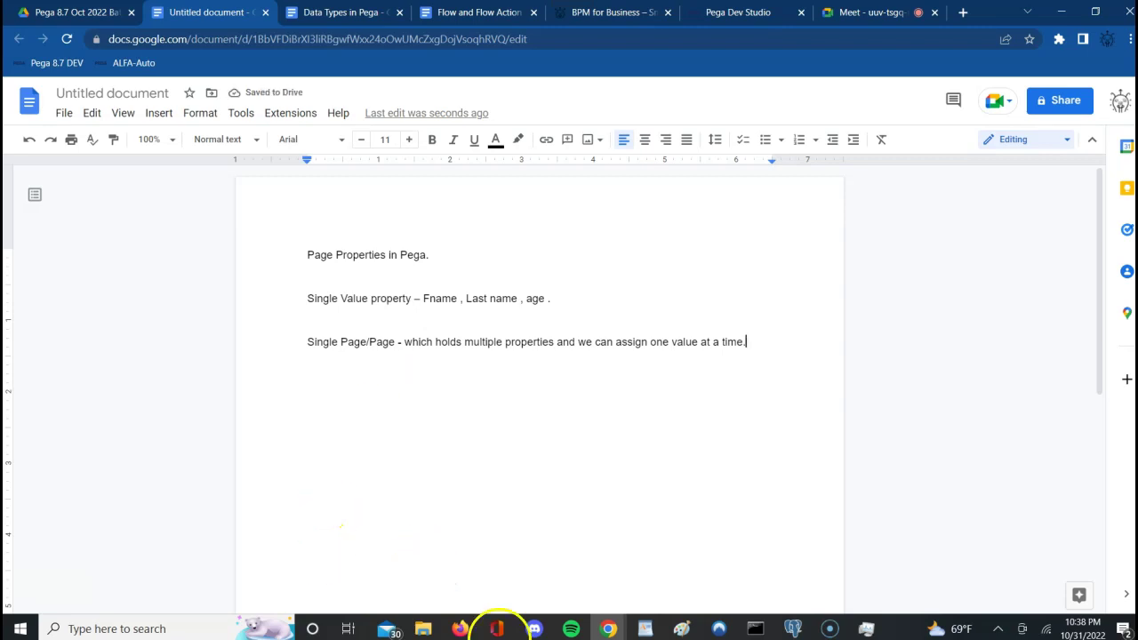
Examine pyWorkPage's properties and values in the Clipboard Viewer window, and return to the Google Docs document.
mouse_move(608, 628)
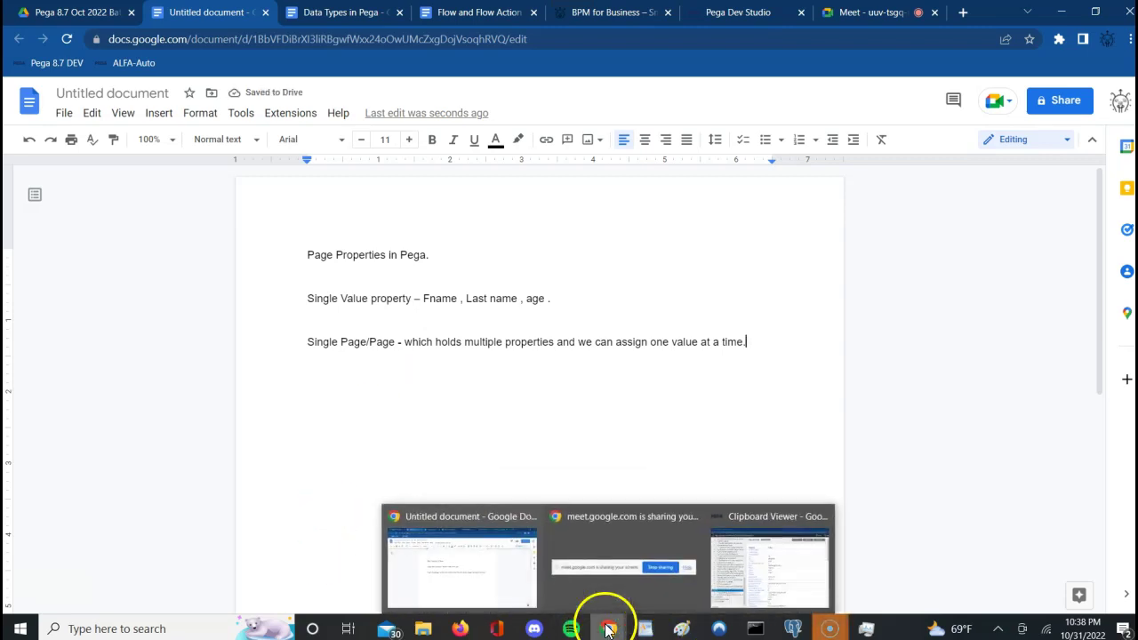
click(770, 554)
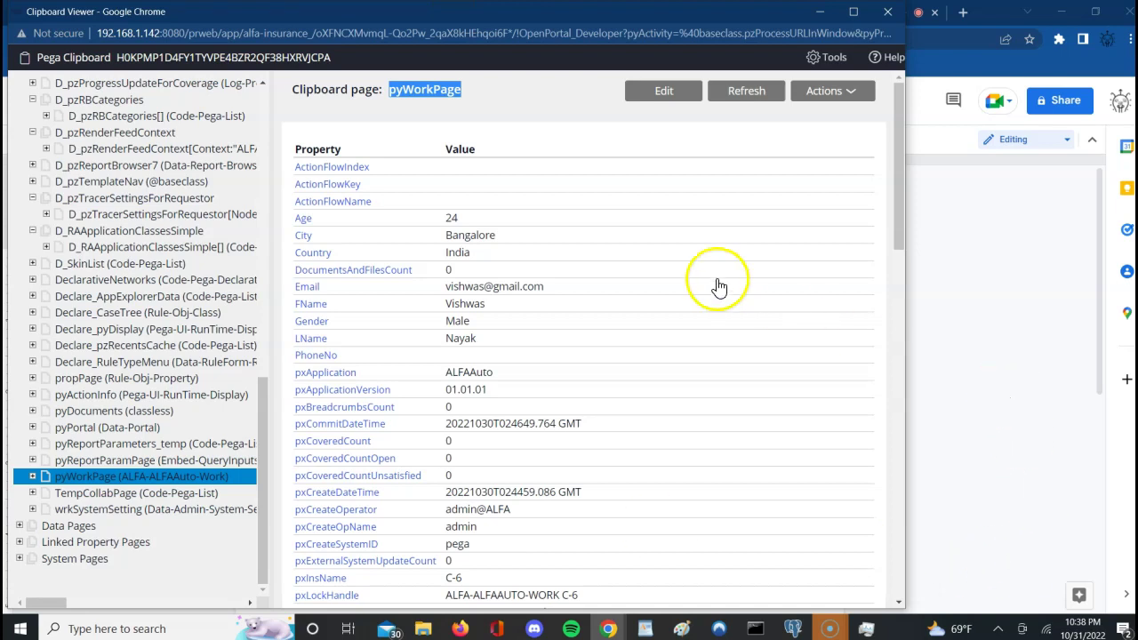
click(1020, 371)
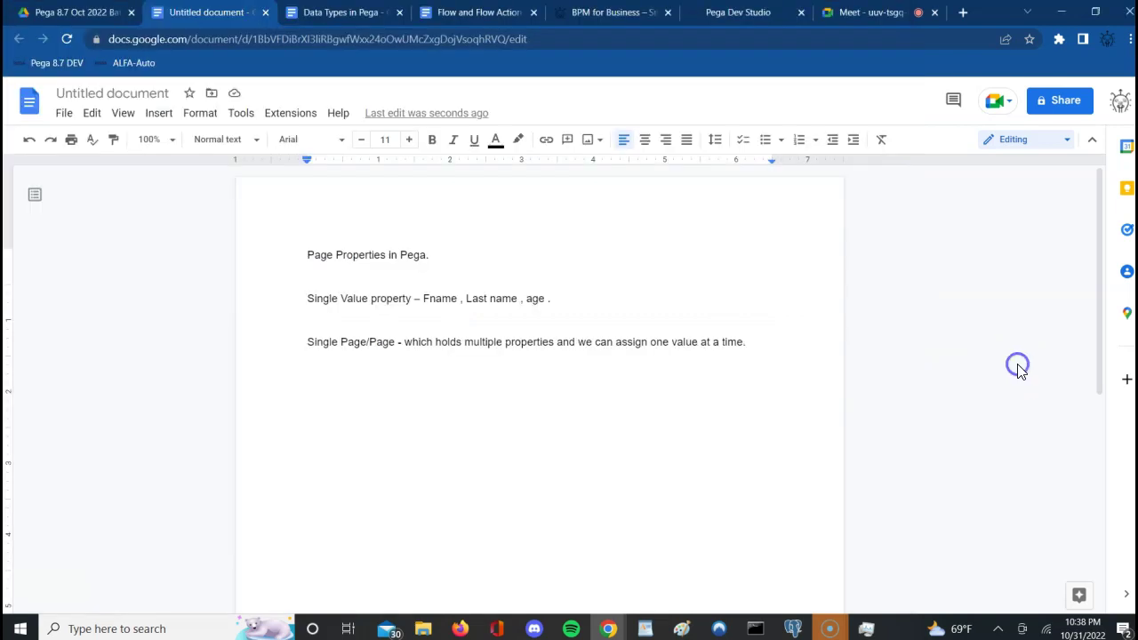
Highlight the Single Value property line and the Single Page/Page line in turn.
triple_click(353, 297)
click(346, 343)
triple_click(346, 343)
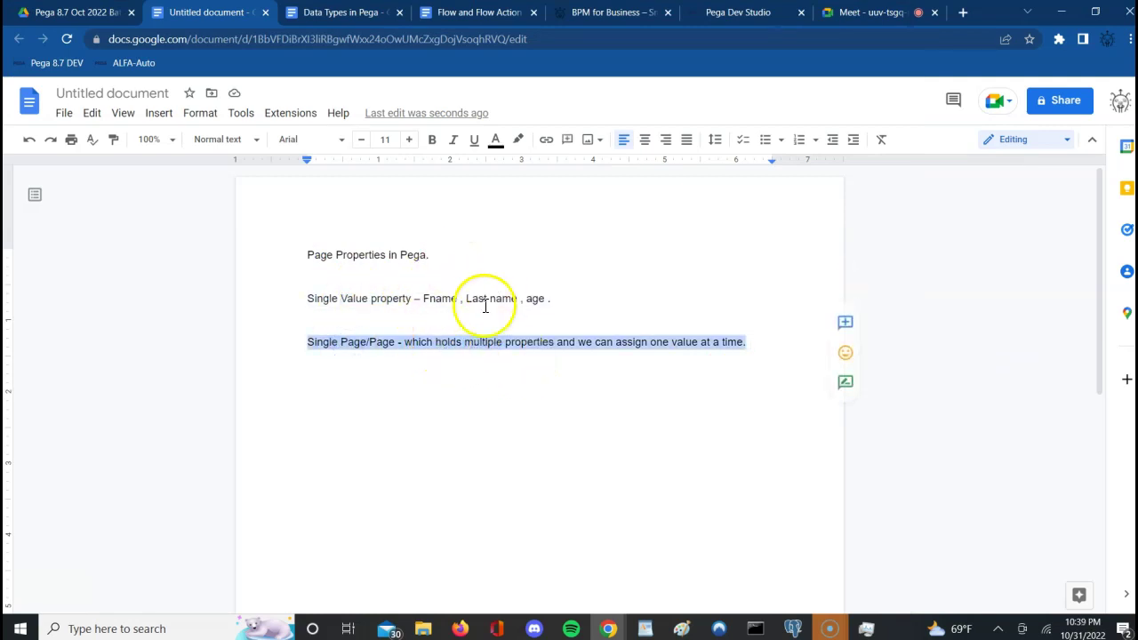
Add the line "Example pyWorkPage" below the Single Page/Page definition and start a separate line with "Page List —".
double_click(760, 342)
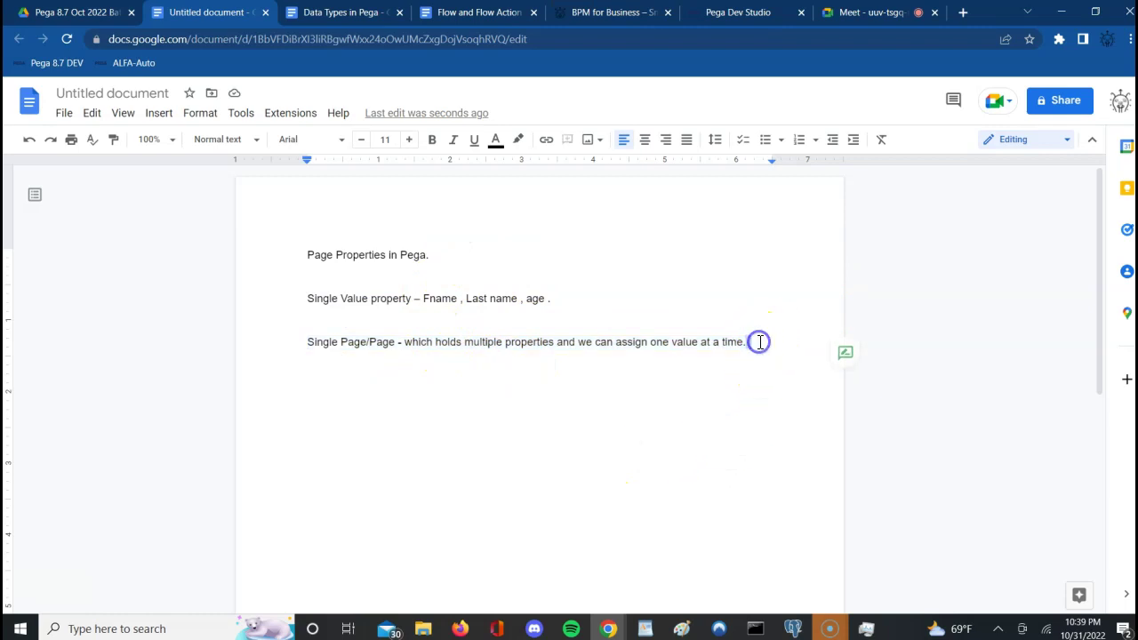
key(Return)
text(Examp)
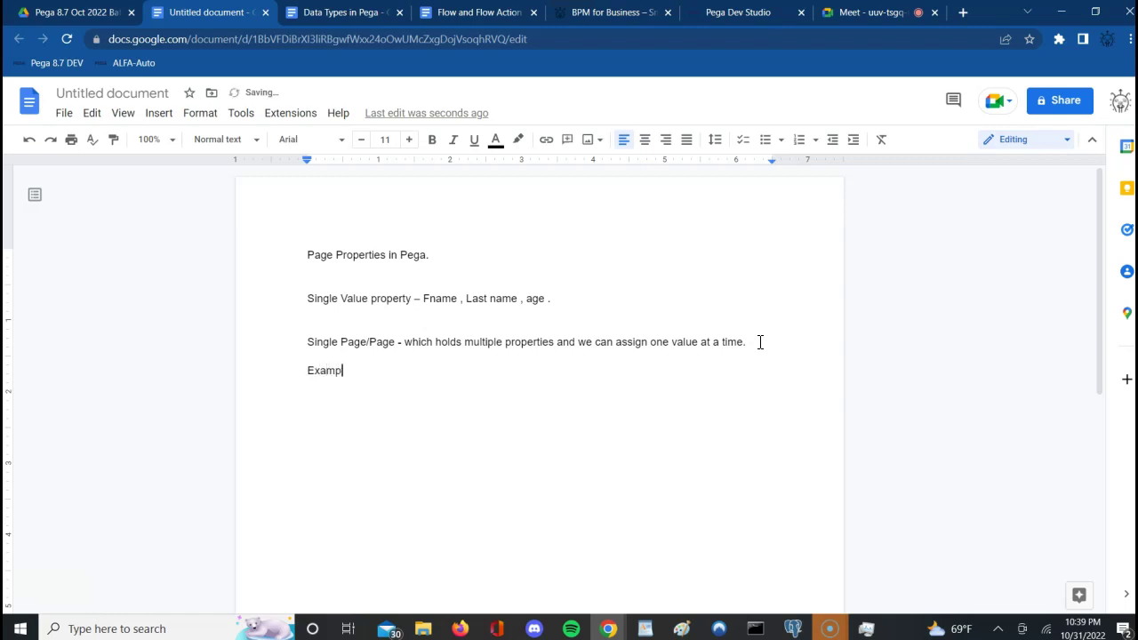
text(le pyWorkPage)
key(Return)
text(Page)
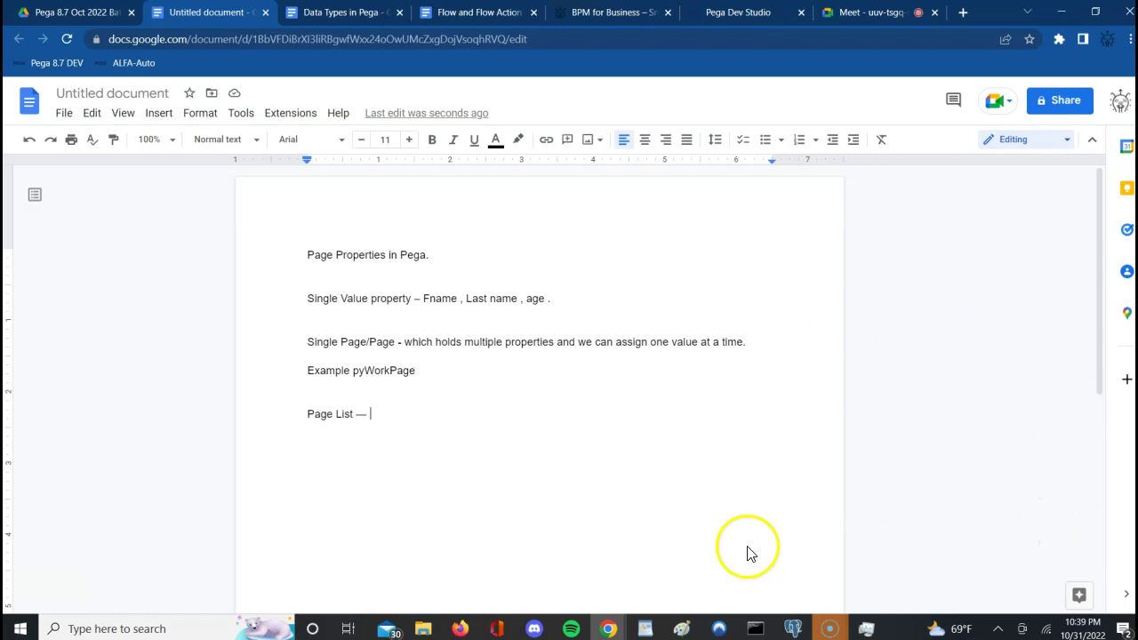
Switch to Pega Dev Studio and bring its Clipboard Viewer window to the front.
click(702, 13)
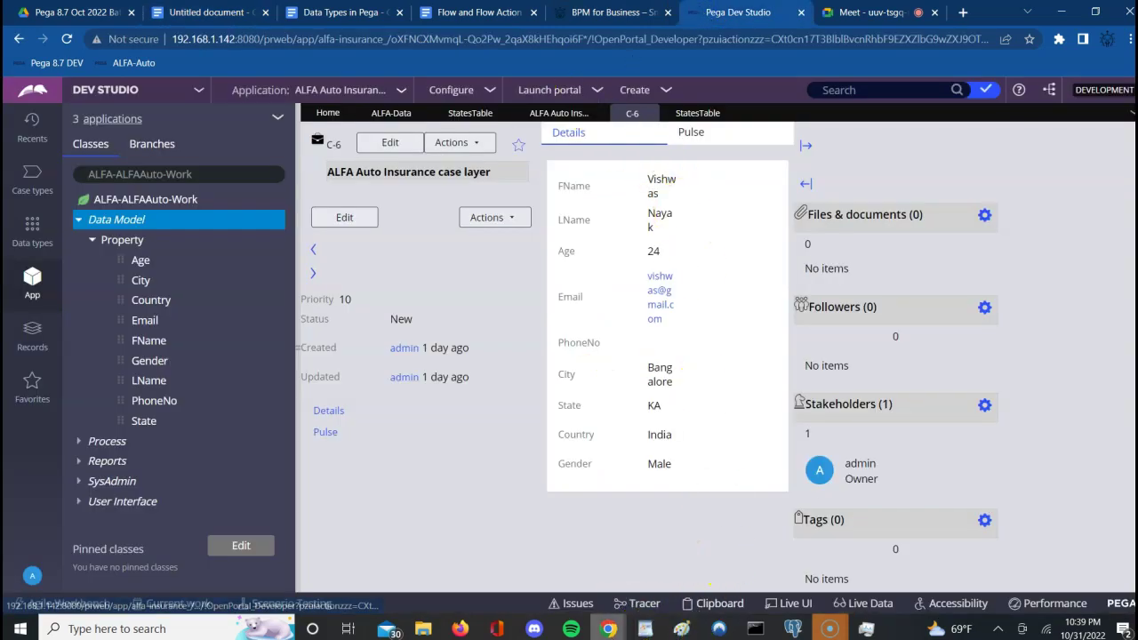
mouse_move(648, 632)
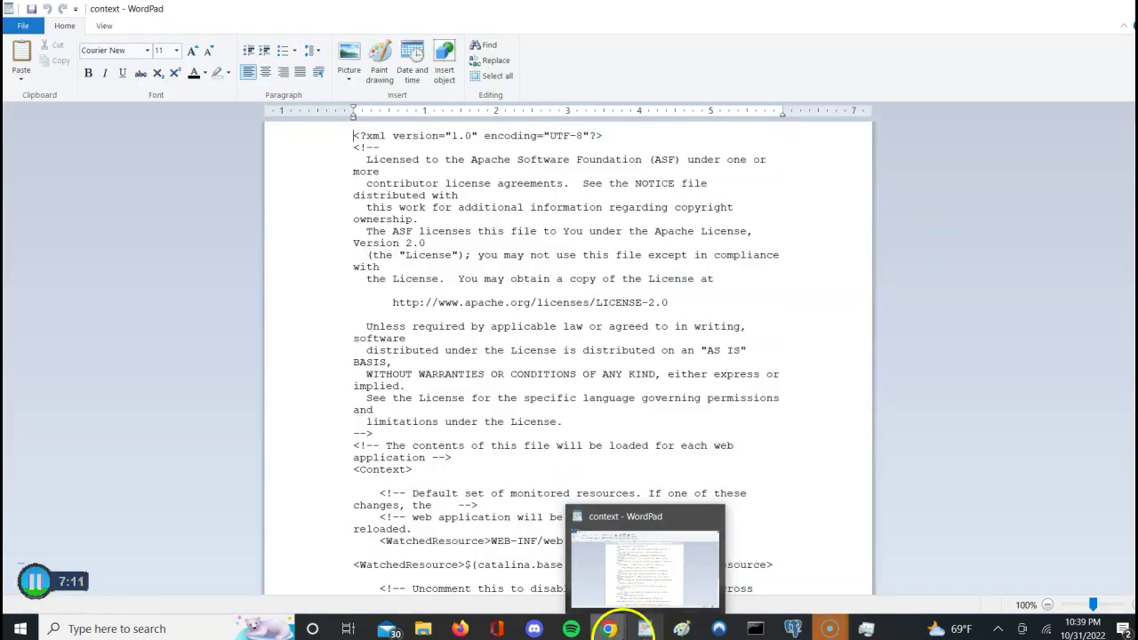
mouse_move(607, 629)
click(752, 569)
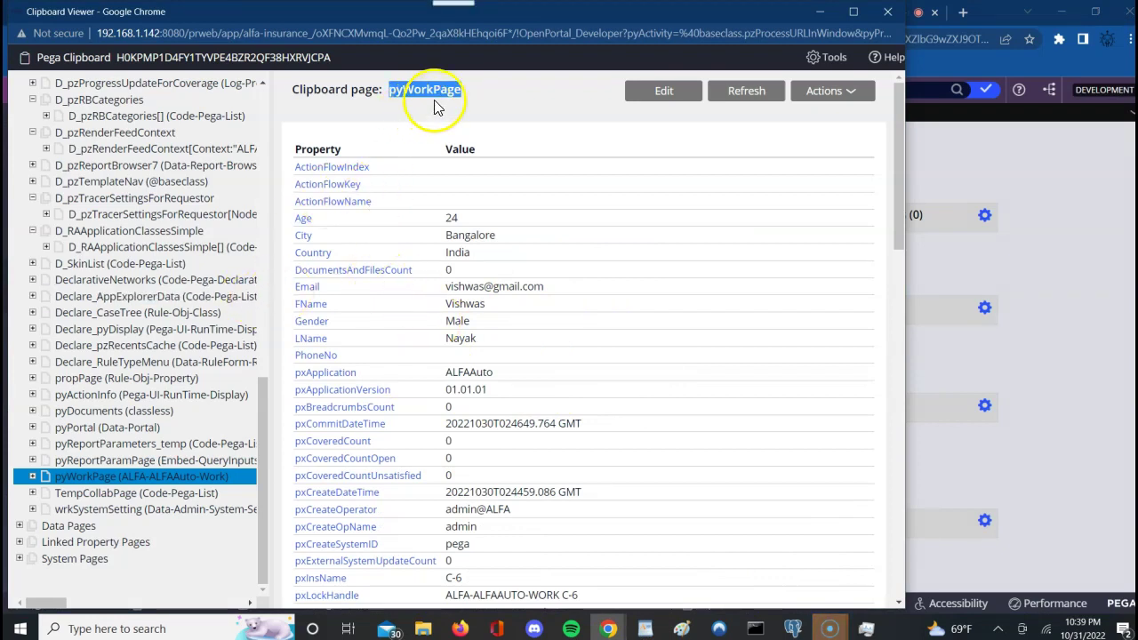
Collapse User Pages in the clipboard tree and expand System Pages and Data Pages.
click(263, 280)
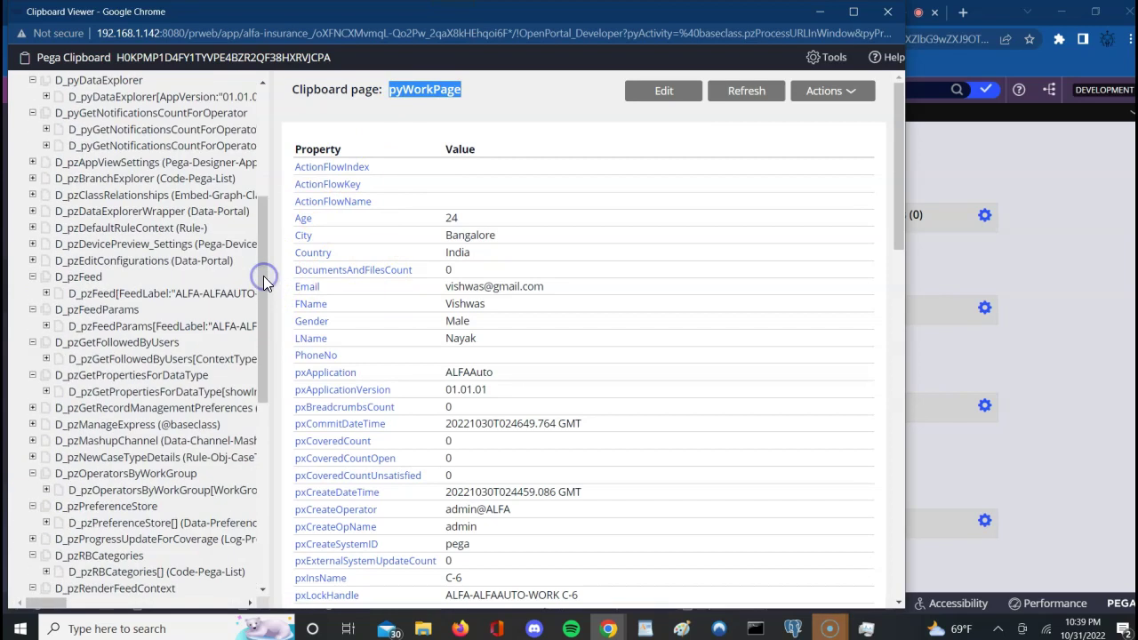
click(261, 158)
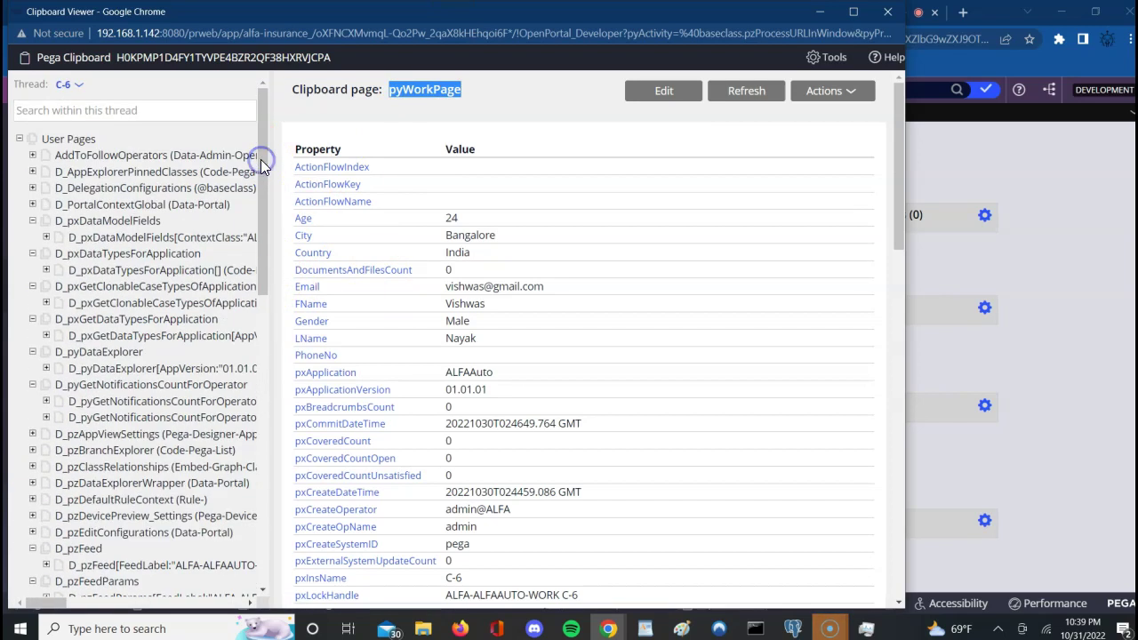
click(19, 141)
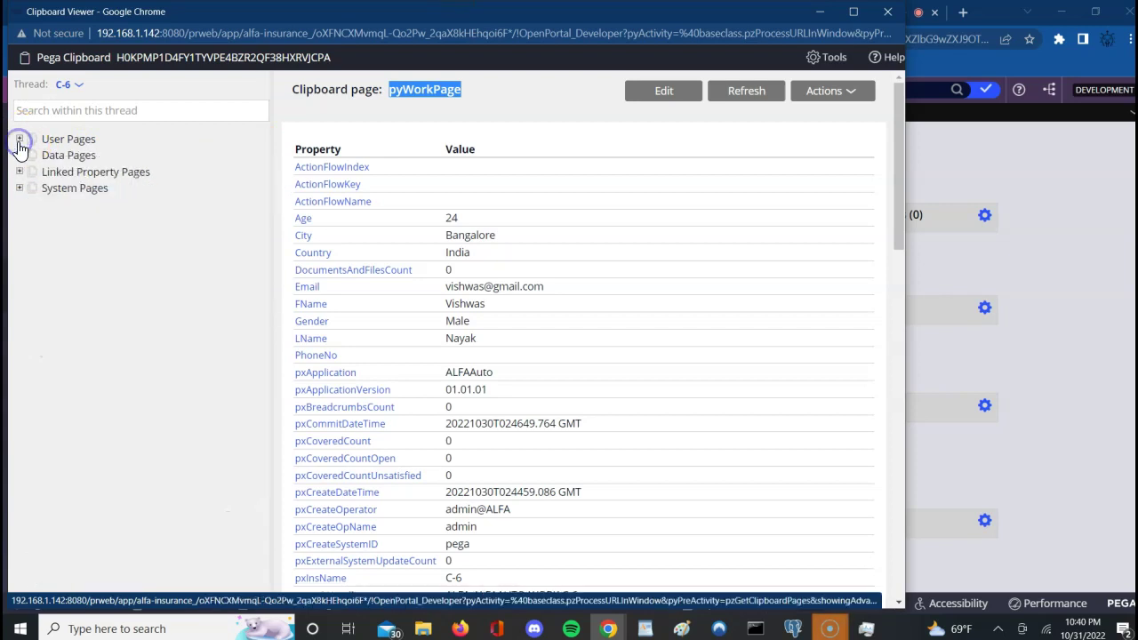
click(20, 188)
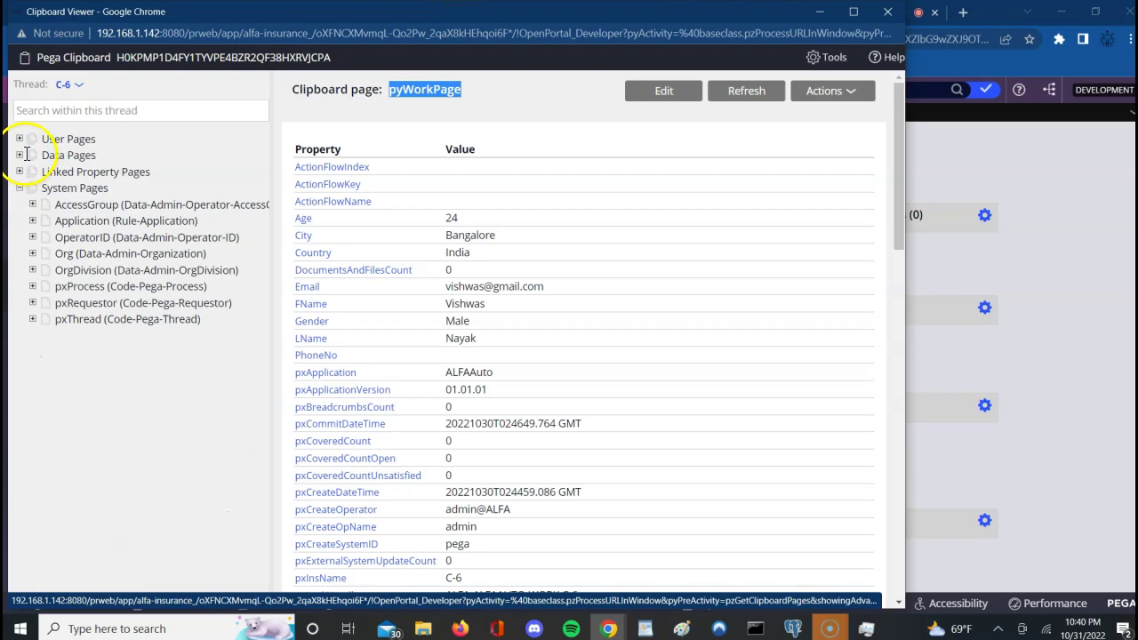
click(19, 155)
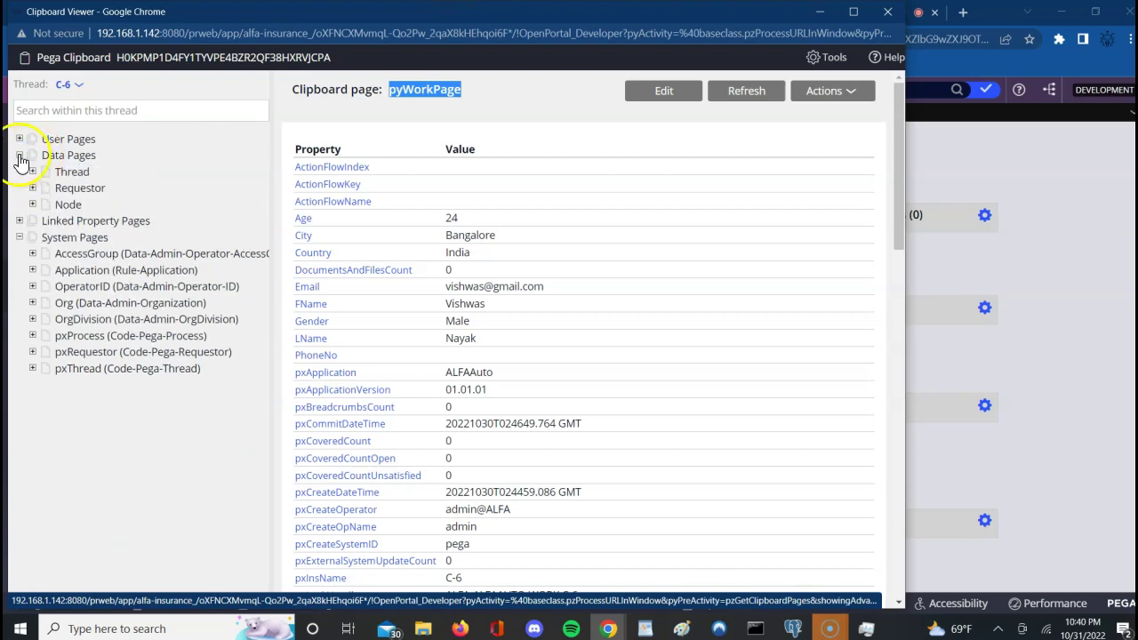
Expand User Pages in a widened clipboard tree and look for a page list inside AddToFollowOperators and D_AppExplorerPinnedClasses, including pxResults.
click(20, 140)
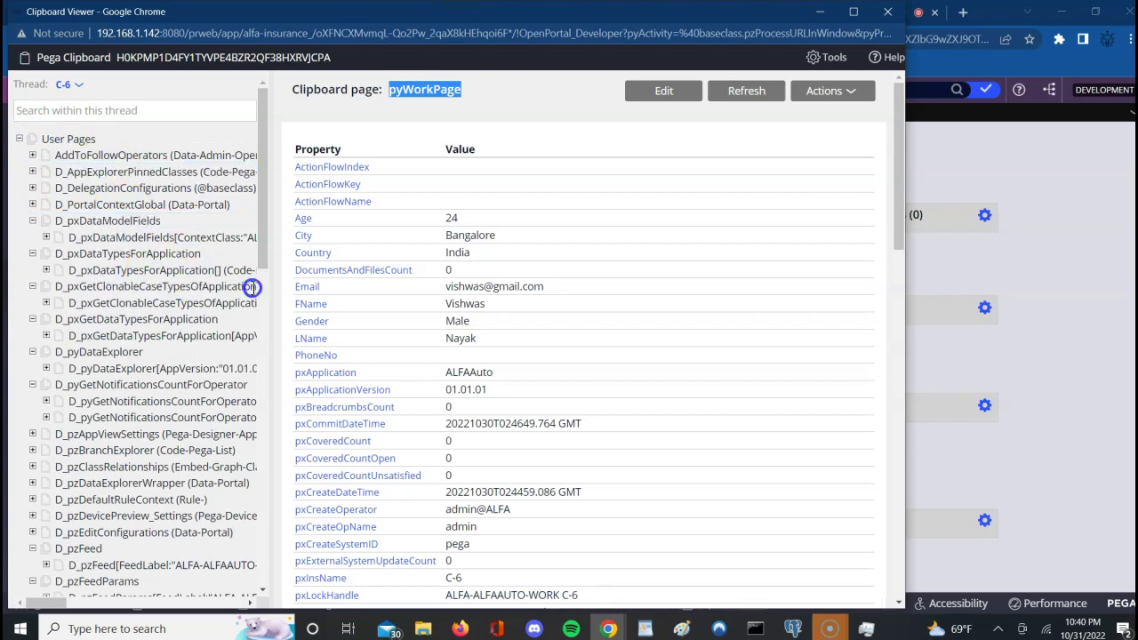
drag(271, 303, 419, 310)
click(78, 189)
click(33, 154)
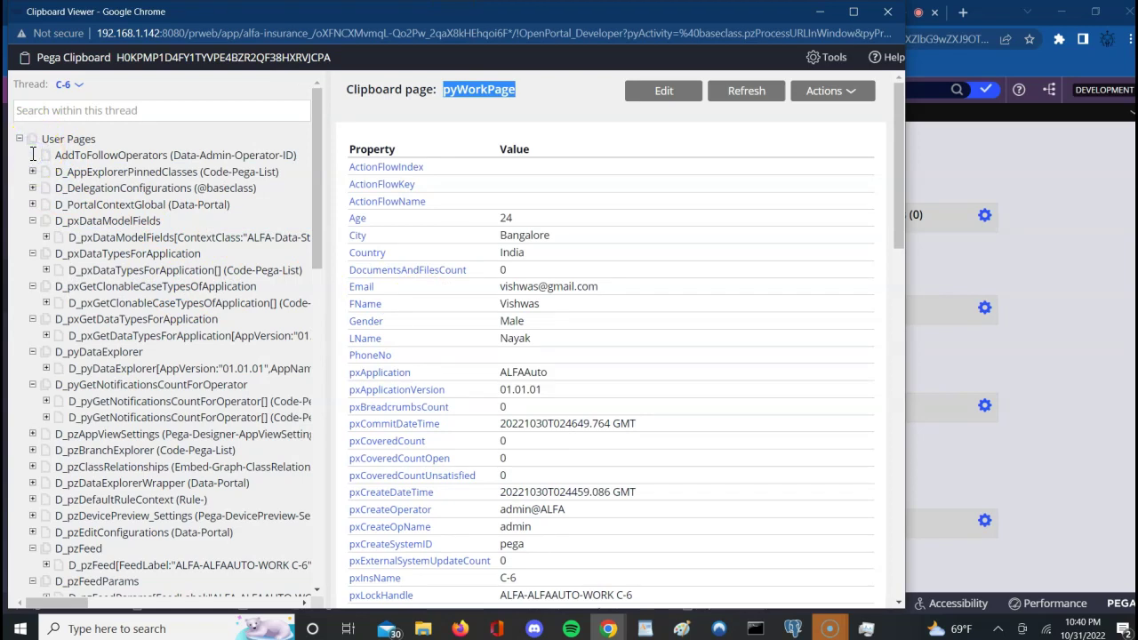
click(33, 172)
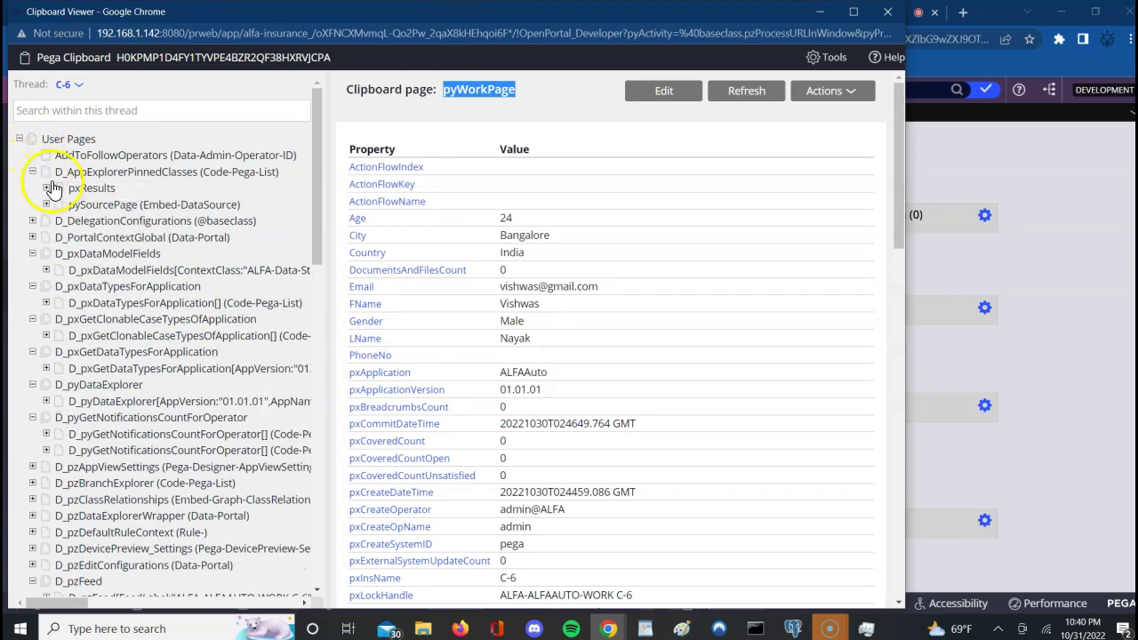
click(46, 188)
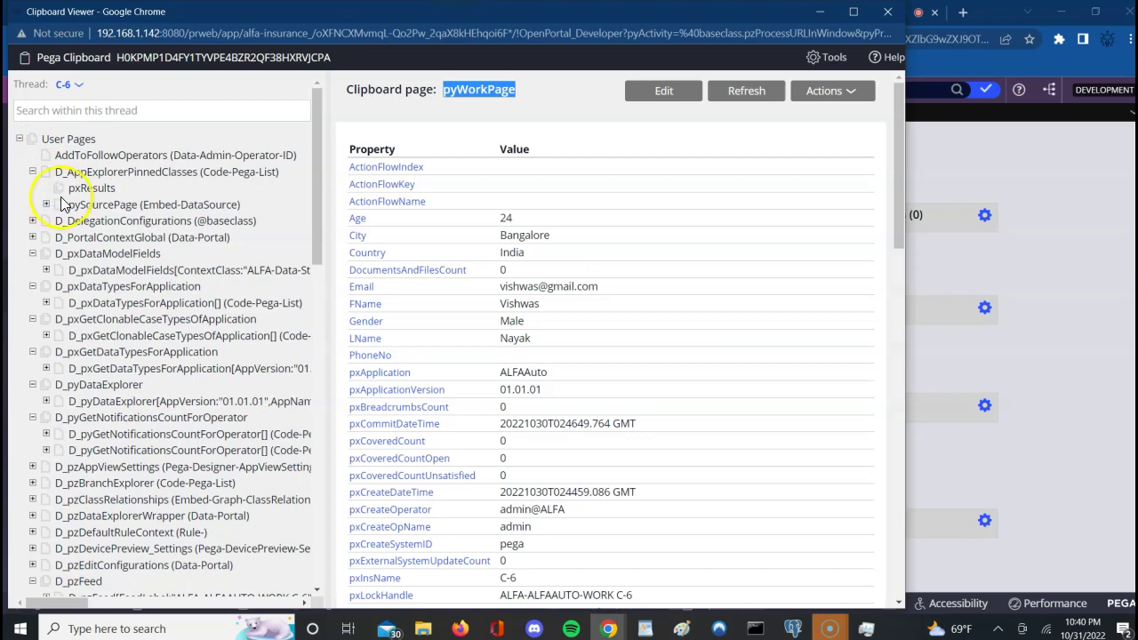
Check pxResults under D_AppExplorerPinnedClasses, then expand D_DelegationConfigurations and its pyDelegationsForRuleType entries to examine their structure.
click(90, 188)
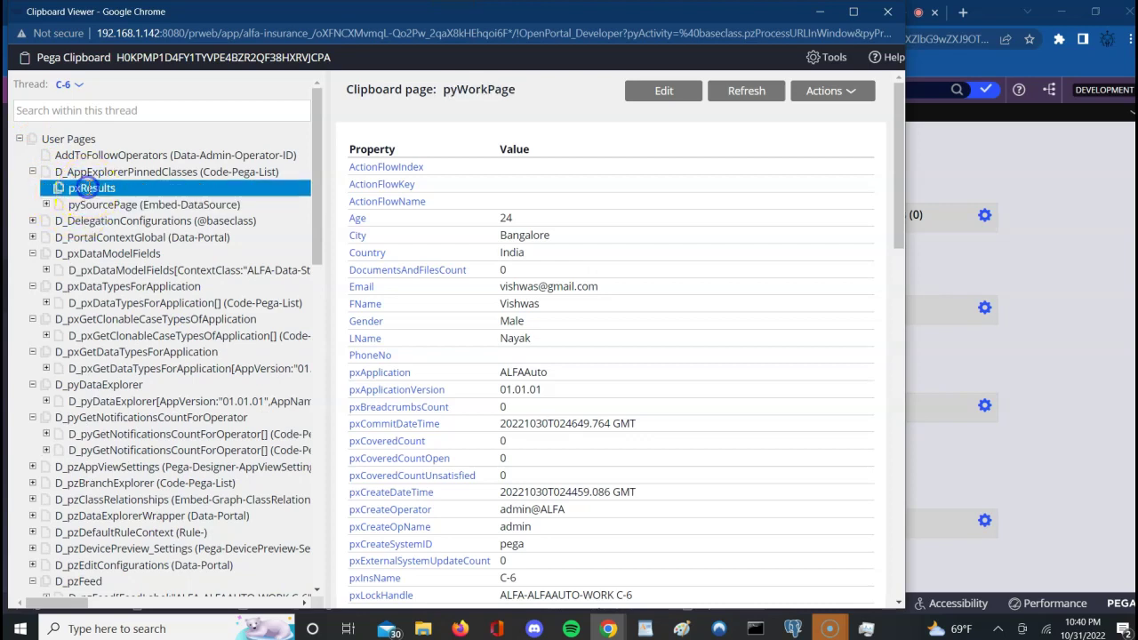
click(47, 205)
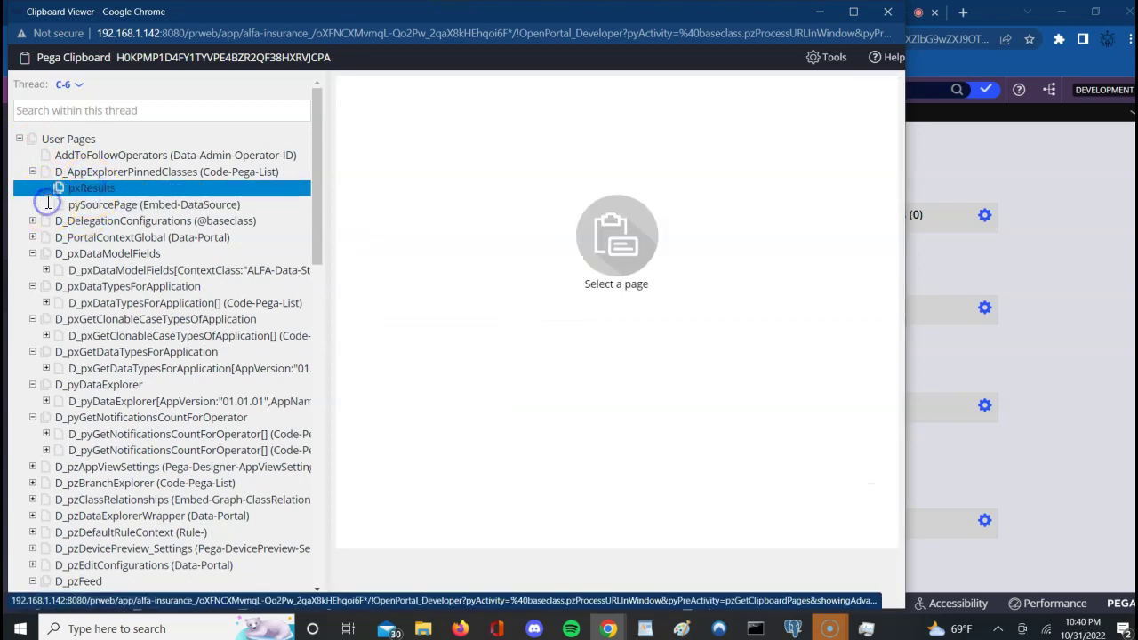
click(33, 222)
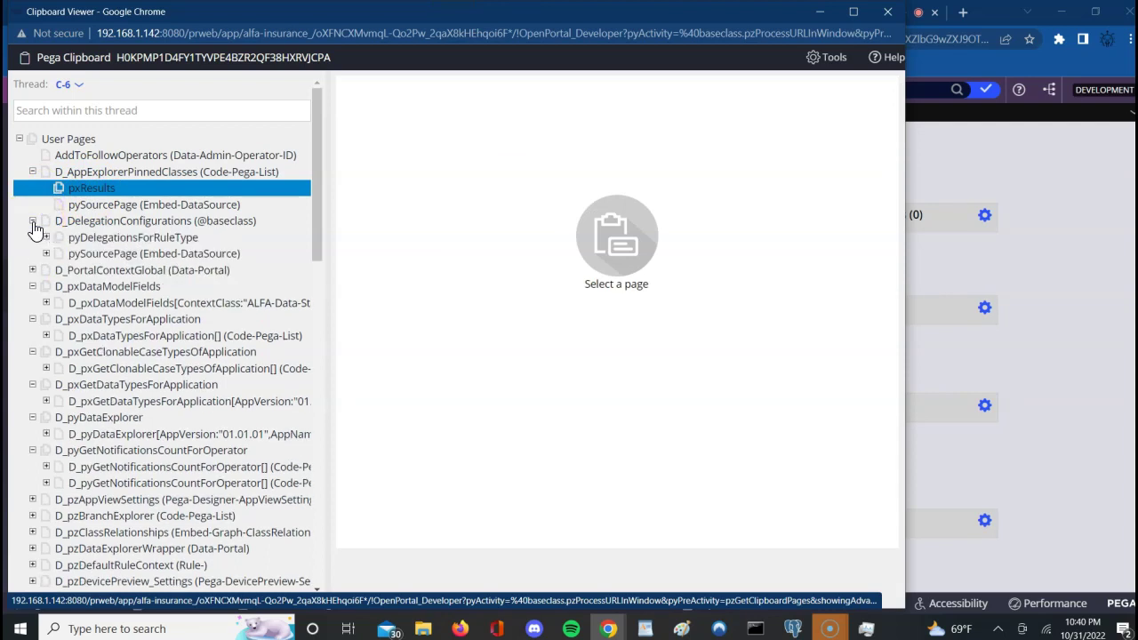
click(46, 237)
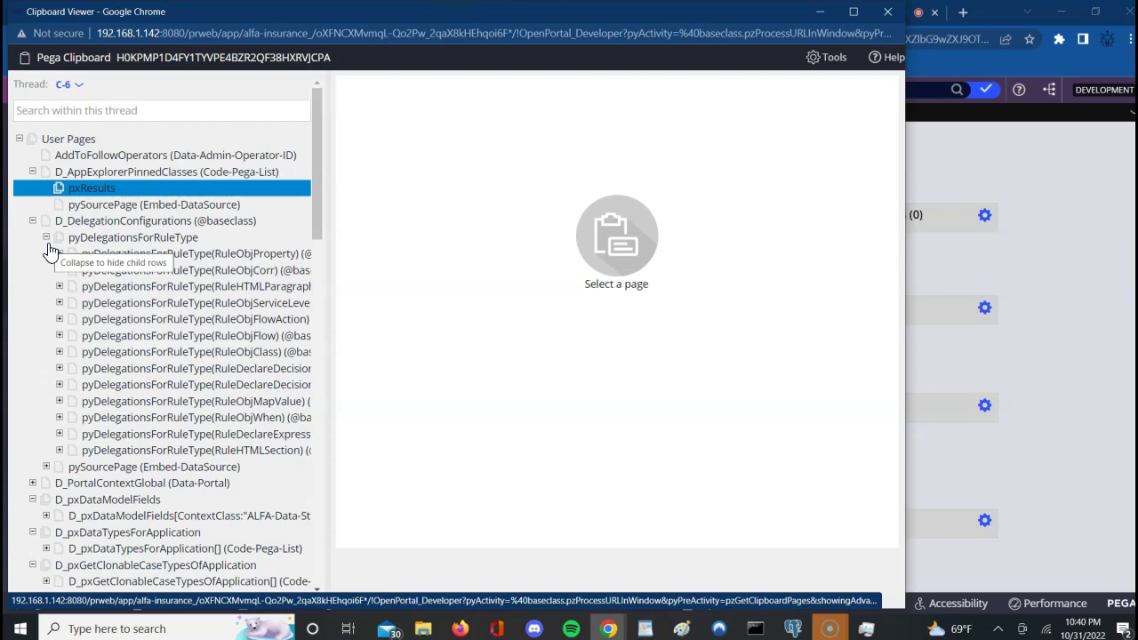
click(111, 500)
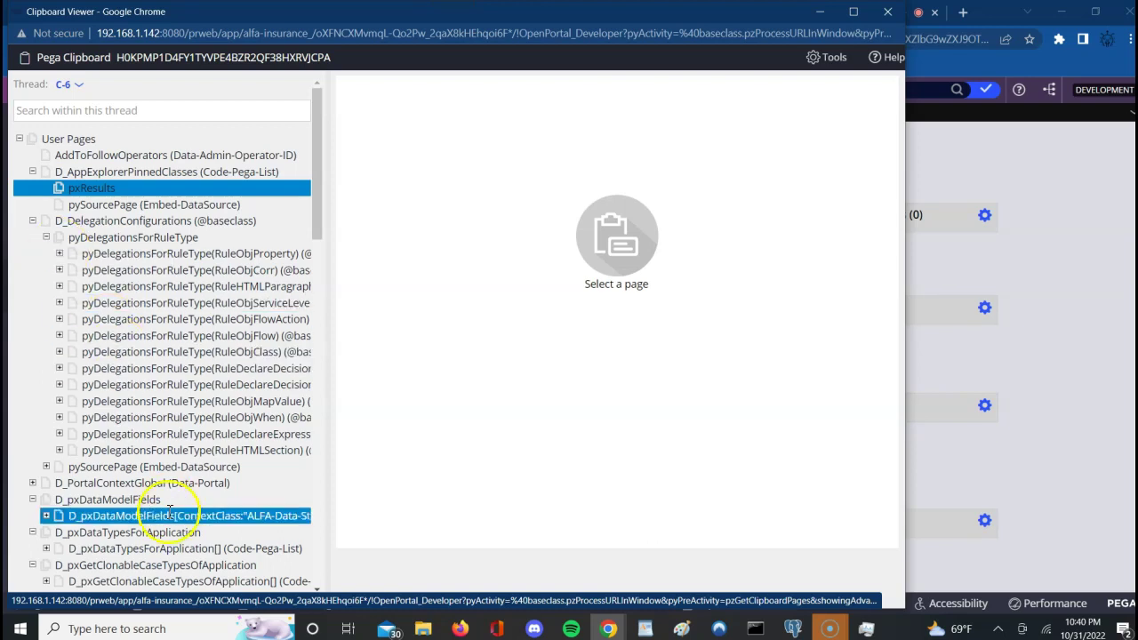
Expand the page under D_pxGetClonableCaseTypesOfApplication in the clipboard tree and check its pxResults for list entries.
click(315, 588)
scroll(315, 588, down, 5)
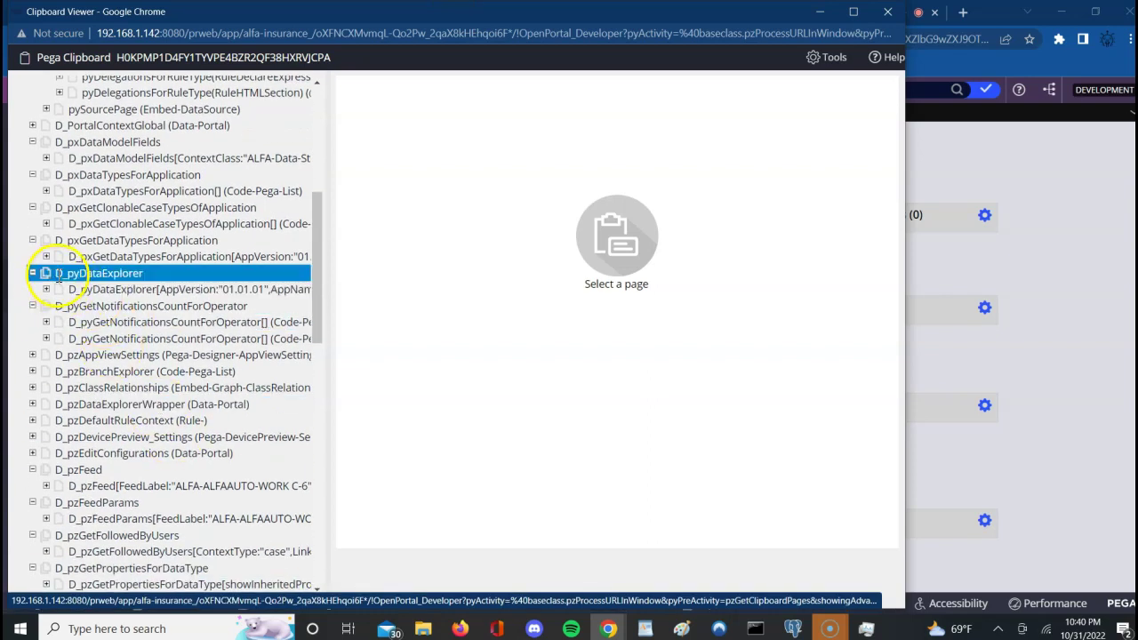
click(46, 223)
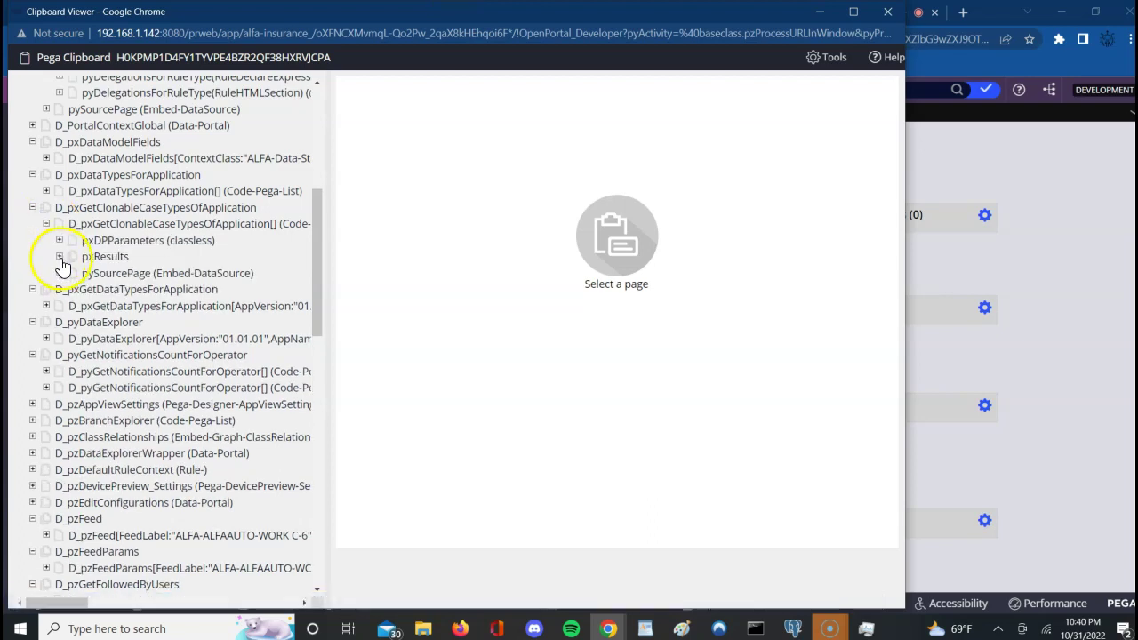
click(103, 256)
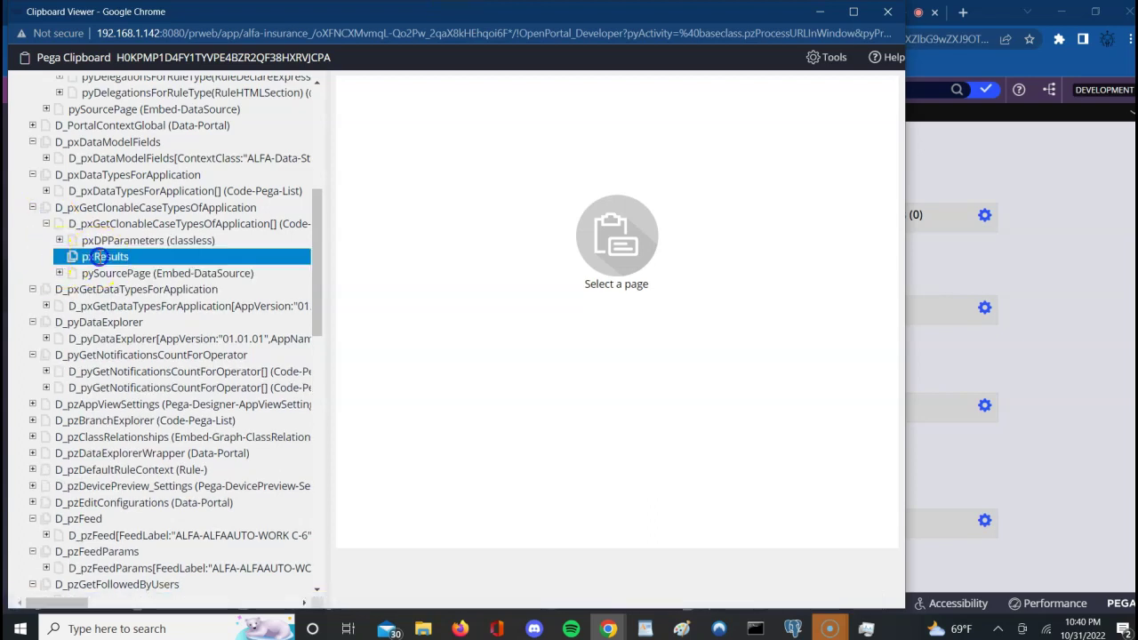
click(159, 353)
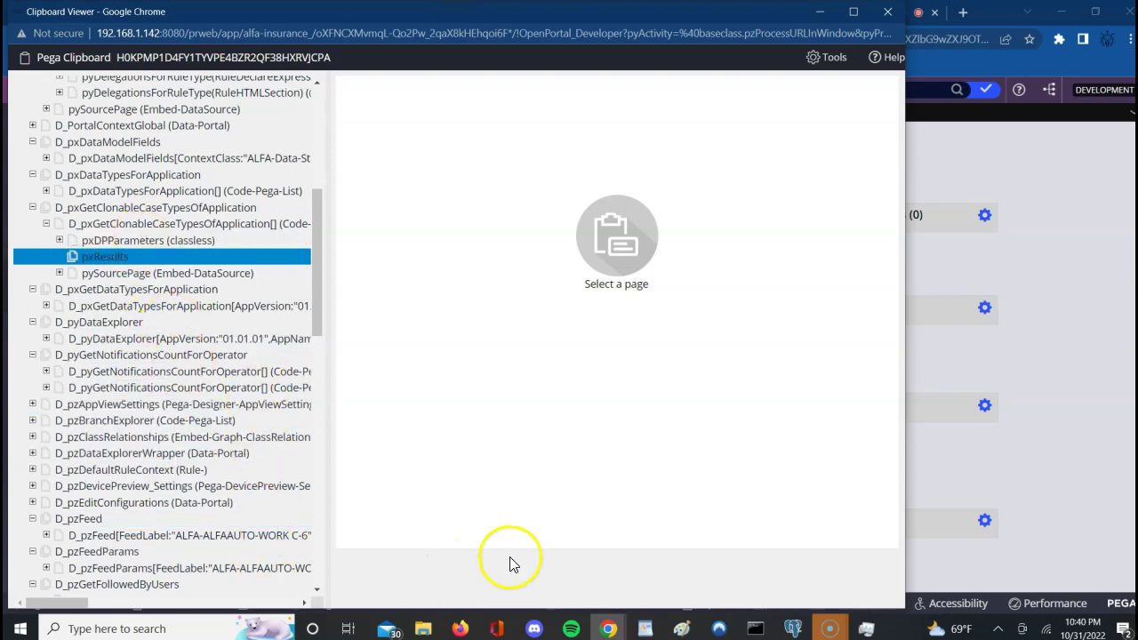
Switch to the untitled Google Docs notes and add the line "If you have list of candidates for hiring." under Page List.
click(1091, 501)
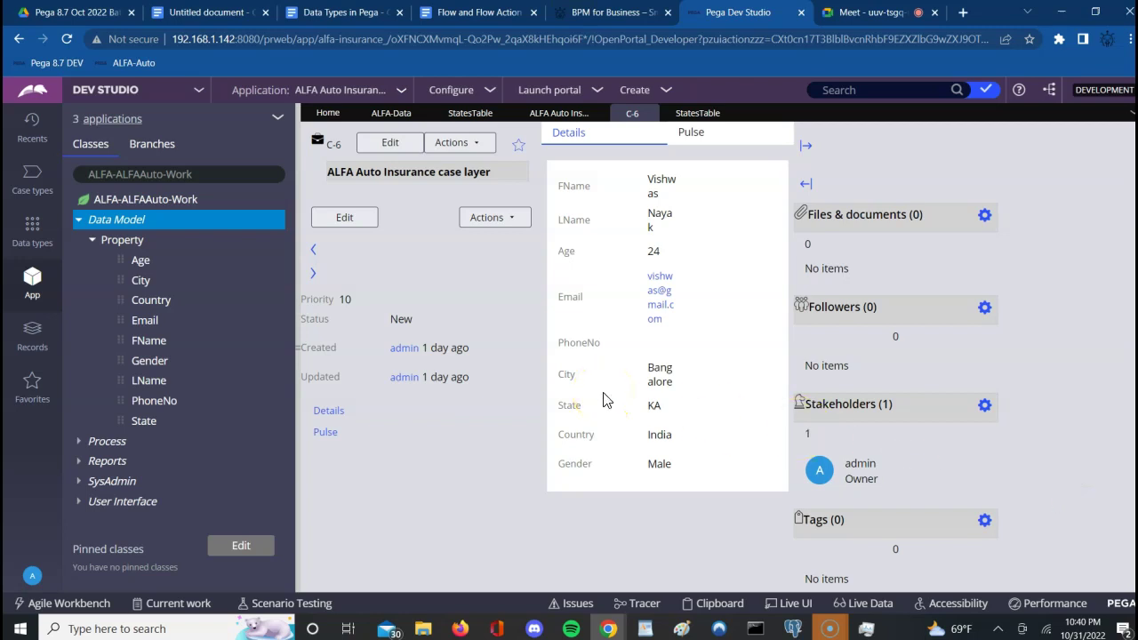
click(216, 16)
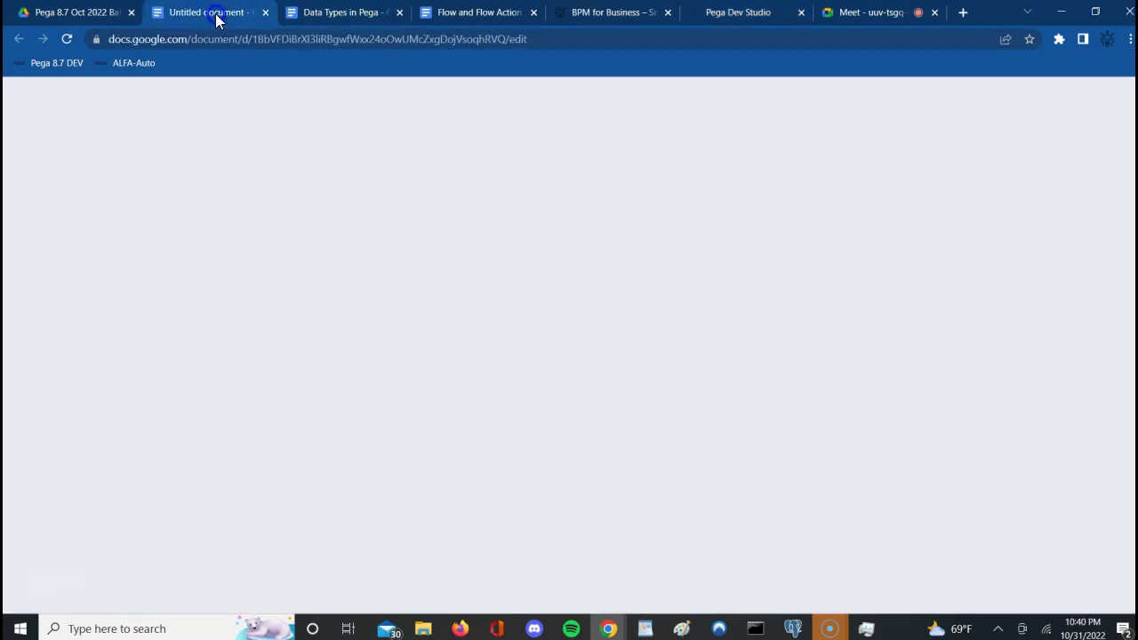
click(471, 459)
key(Return)
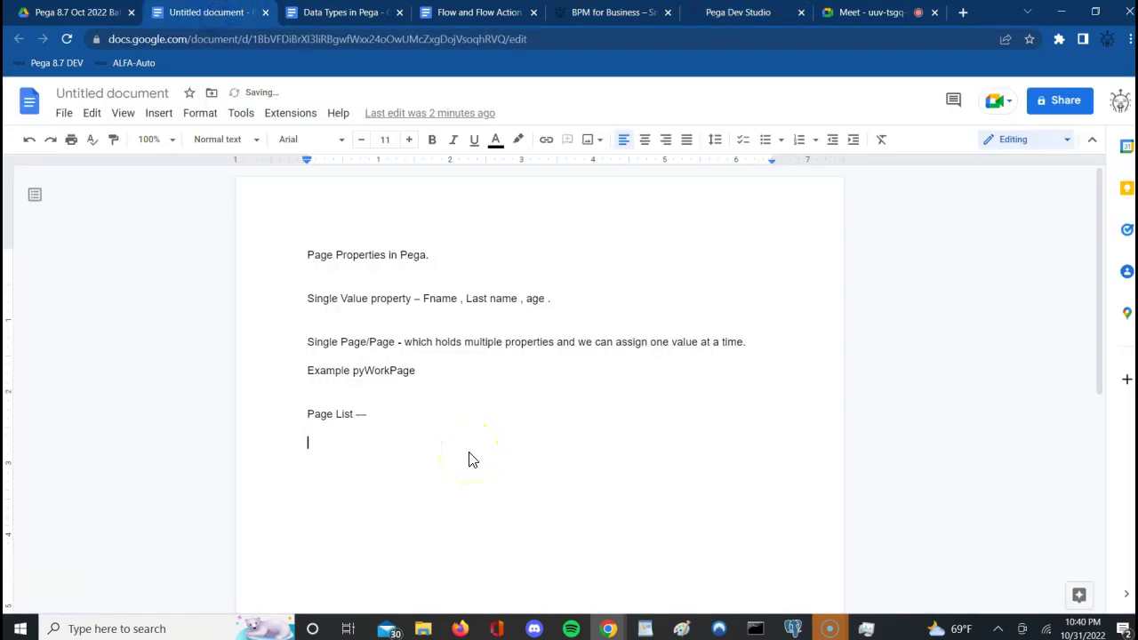
text(If you have list o)
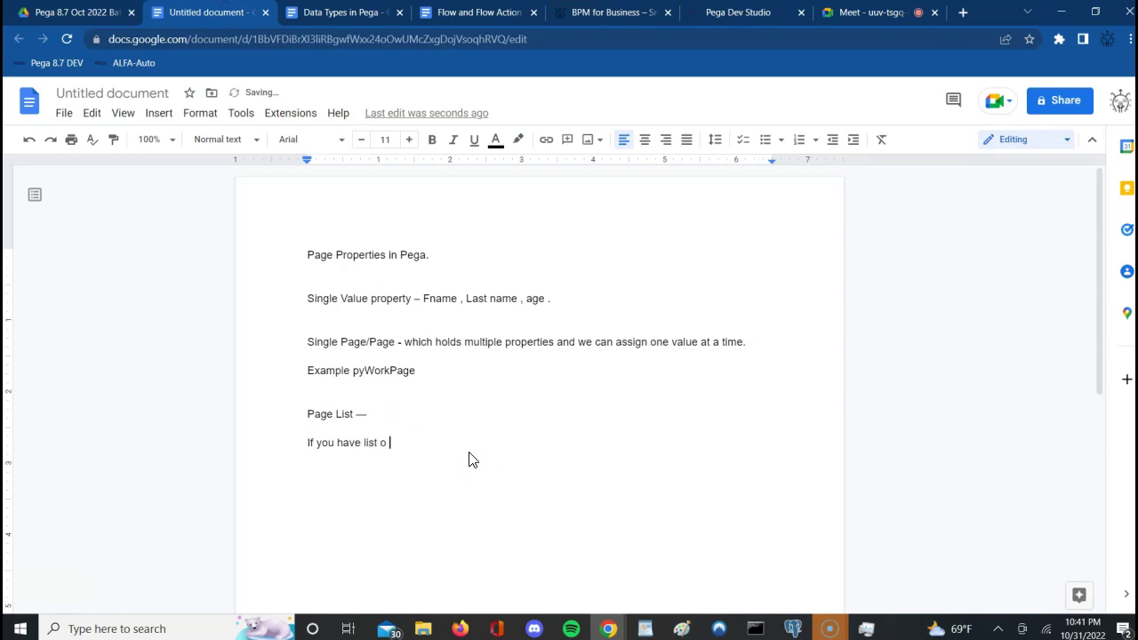
text(f candidates for hiring.)
key(Return)
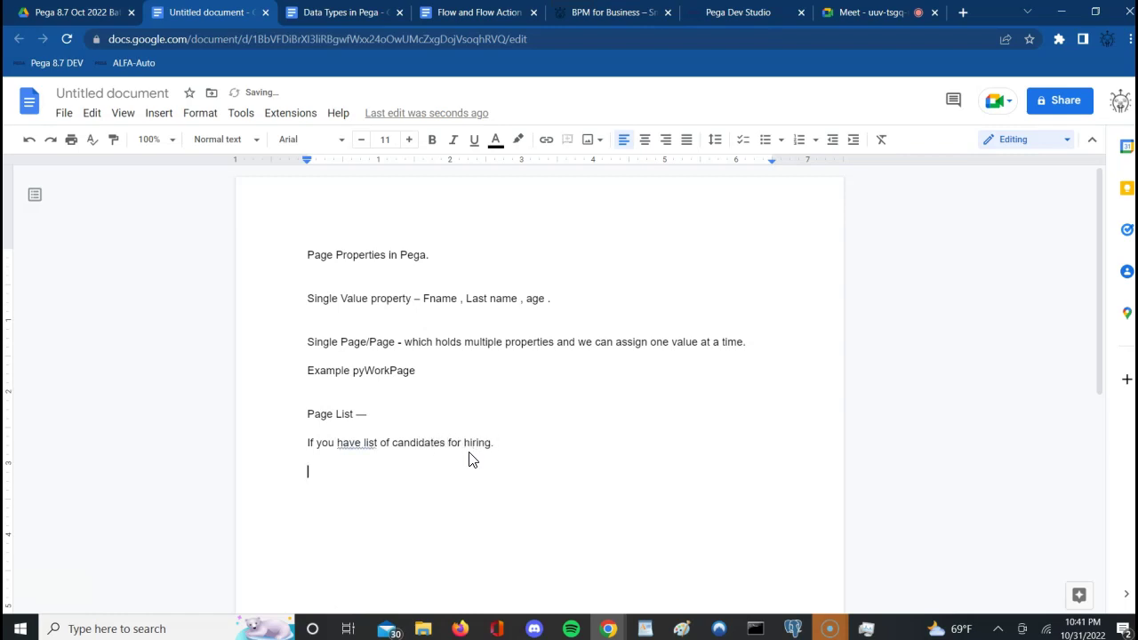
Add the line "10 resumes." below the sentence about the hiring candidates.
text(1)
text(0 ruew)
key(BackSpace)
key(BackSpace)
key(BackSpace)
text(ue)
text(mes)
text(.)
key(Return)
List three indexed entries below "10 resumes.": "Resume(1).", "Resume(2)." and "Resume(3)." on consecutive lines.
text(Resume)
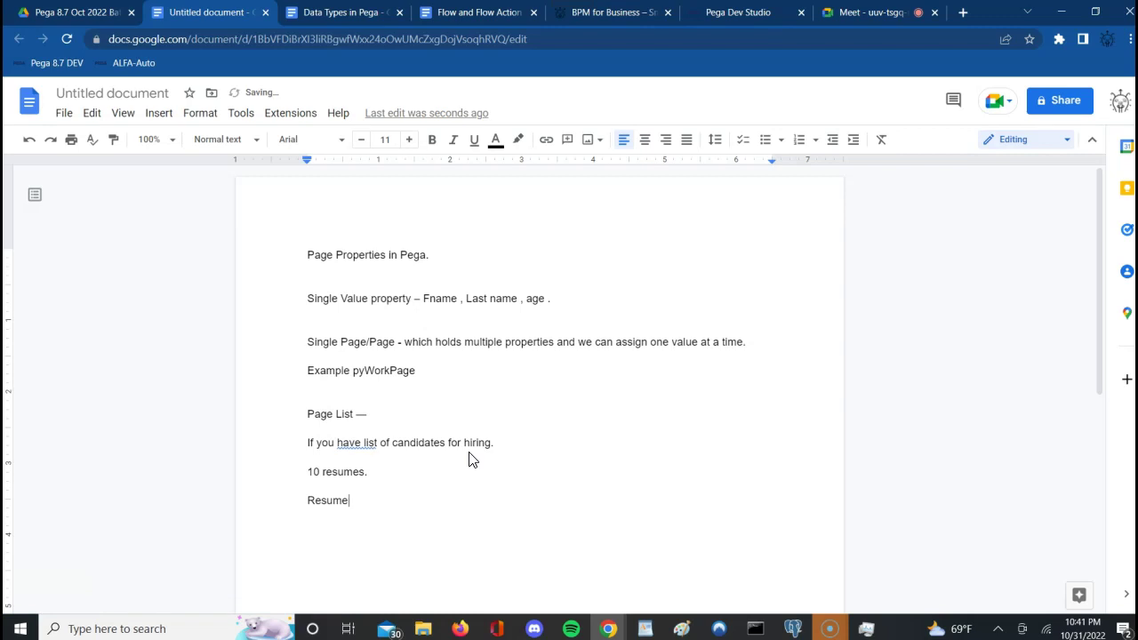
text((1).)
key(Return)
text(Resume)
key(Return)
text(Resum)
key(BackSpace)
key(BackSpace)
text(sume)
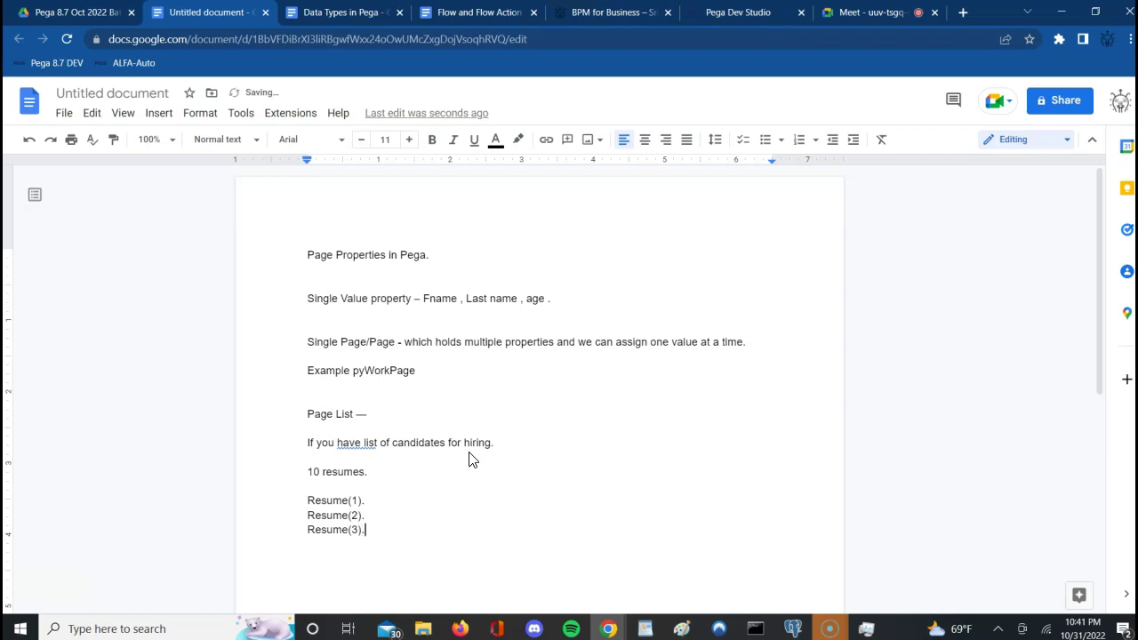
Insert the indented lines "FirstName" and "LastName" directly below Resume(1).
click(373, 505)
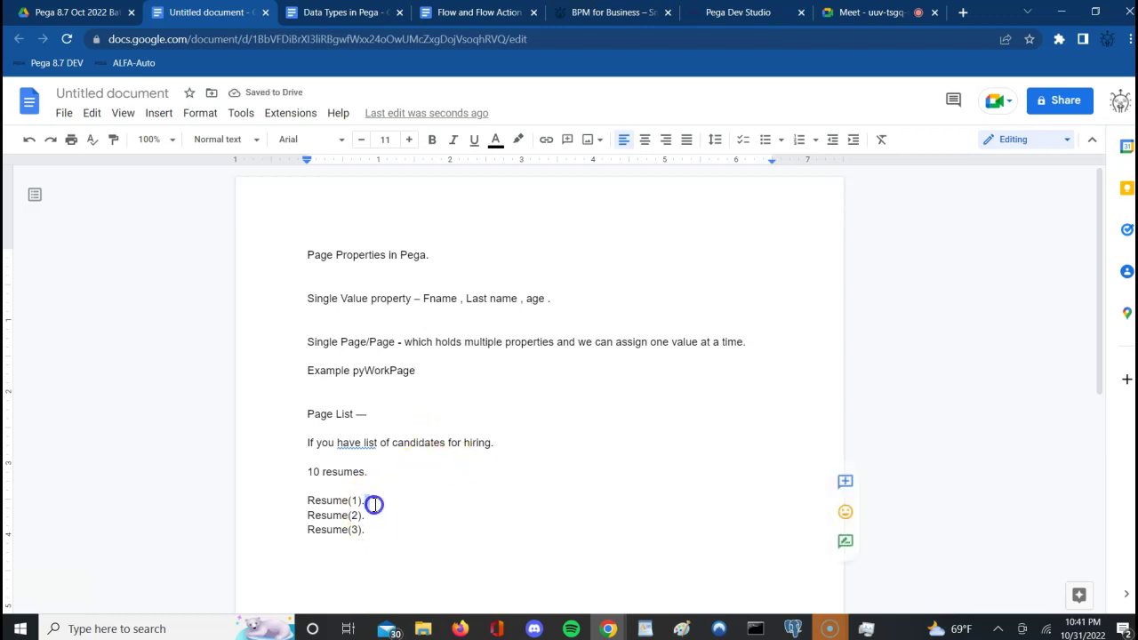
click(373, 504)
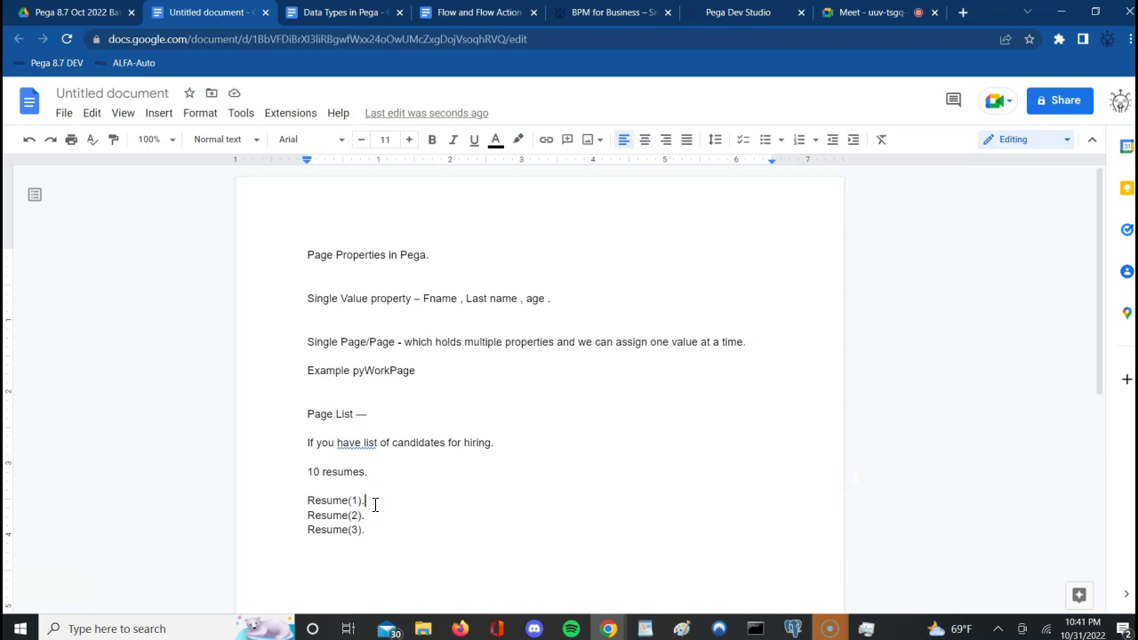
key(Return)
key(Return)
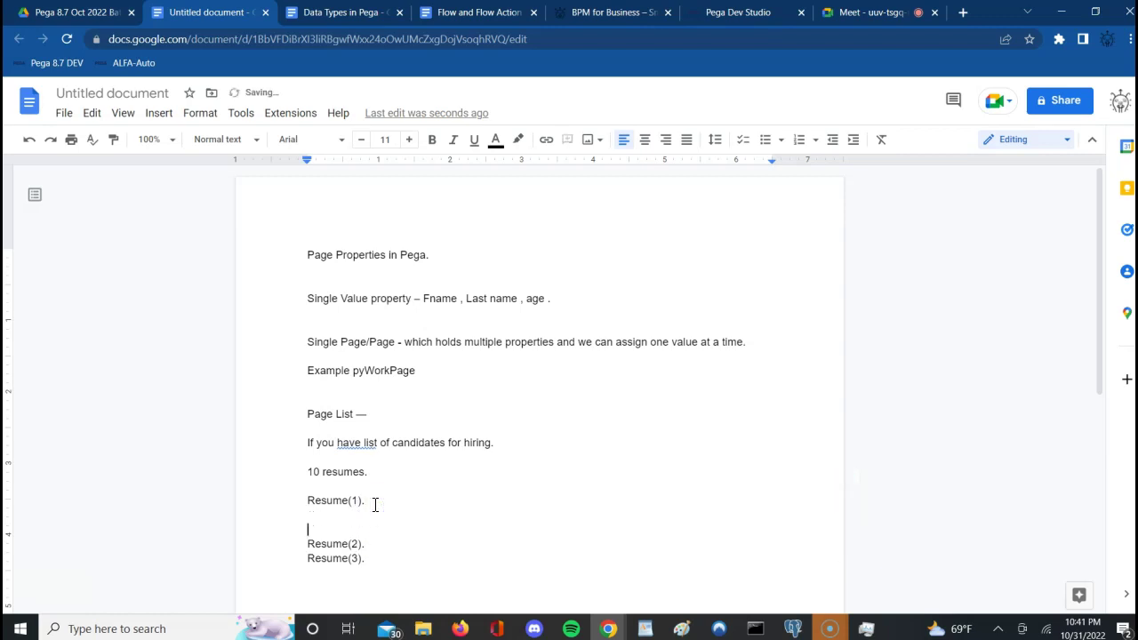
key(BackSpace)
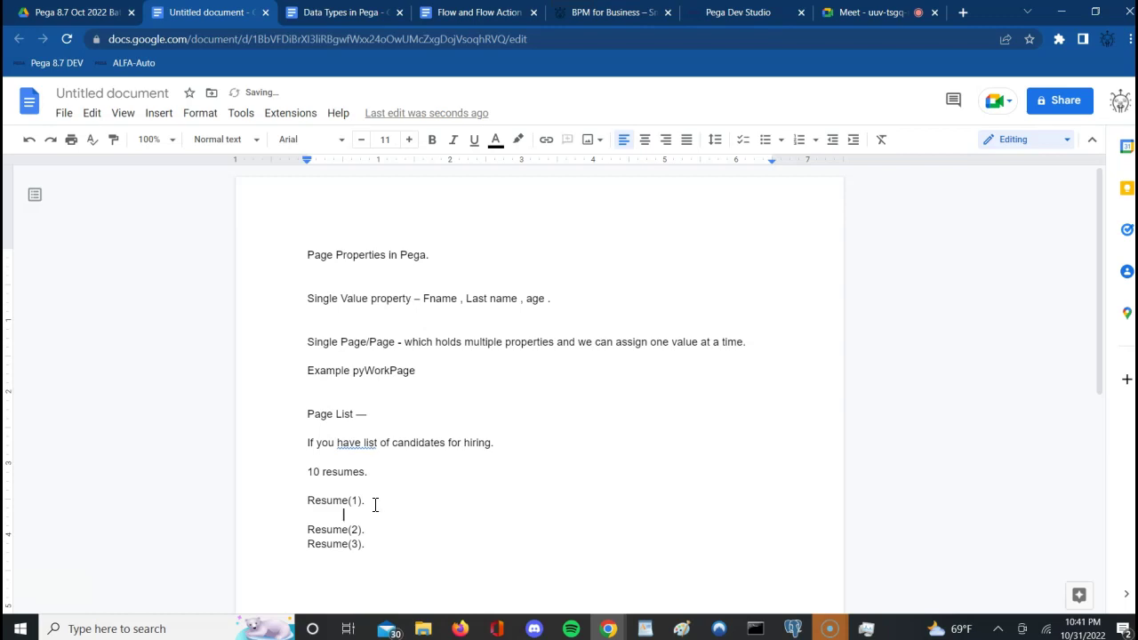
text(FirstName)
key(Return)
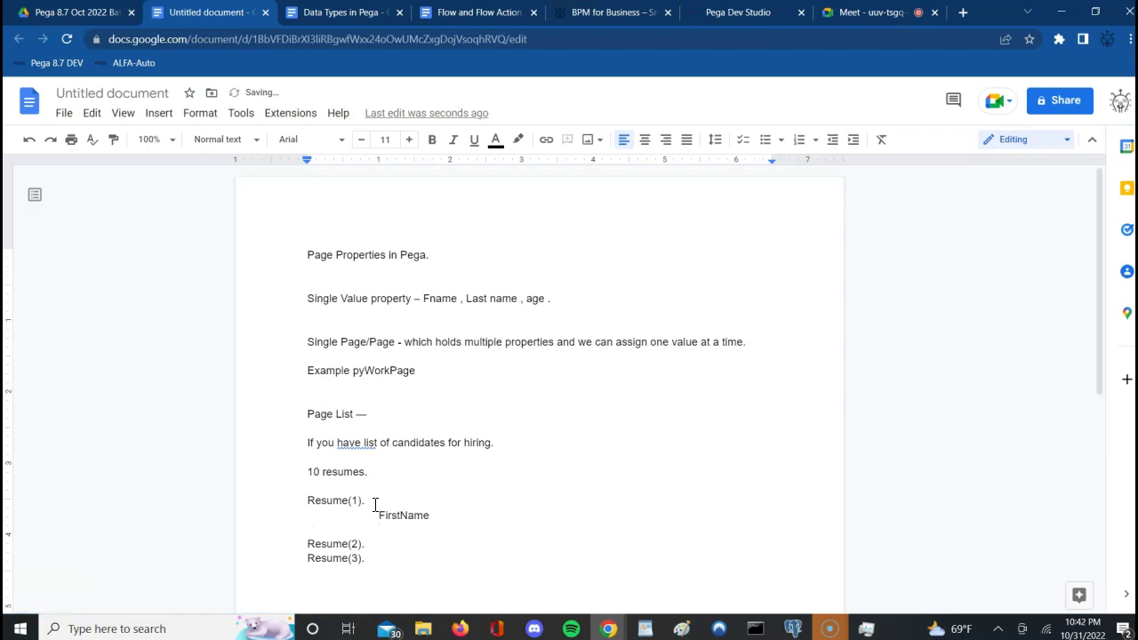
text(LastName)
key(Return)
key(Tab)
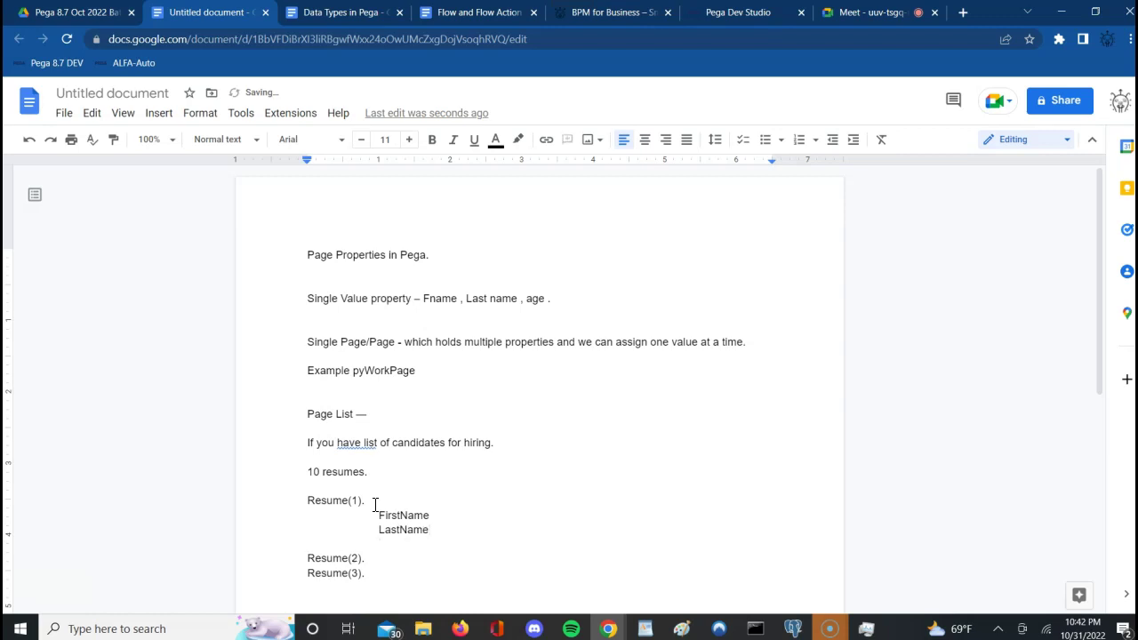
Add "PhoneNo" as the third indented property under Resume(1).
text(Pjo)
key(BackSpace)
text(hon)
key(BackSpace)
key(BackSpace)
key(BackSpace)
text(on)
Copy the FirstName, LastName and PhoneNo lines from Resume(1) to below Resume(2) and Resume(3).
key(shift+Up)
key(shift+Up)
key(shift+Up)
key(ctrl+c)
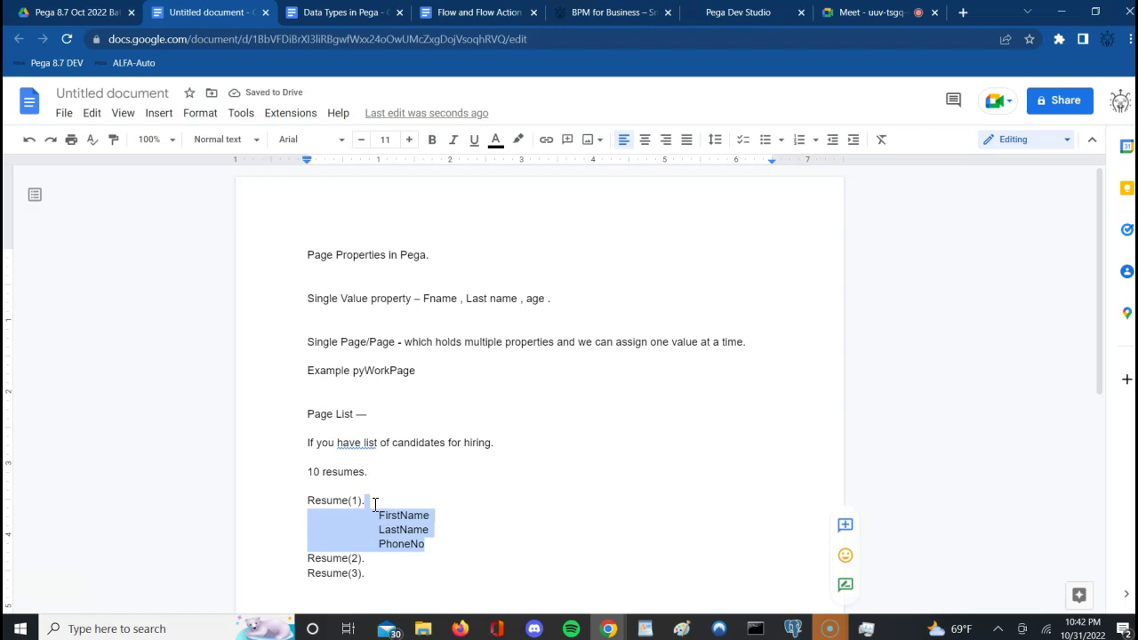
key(Down)
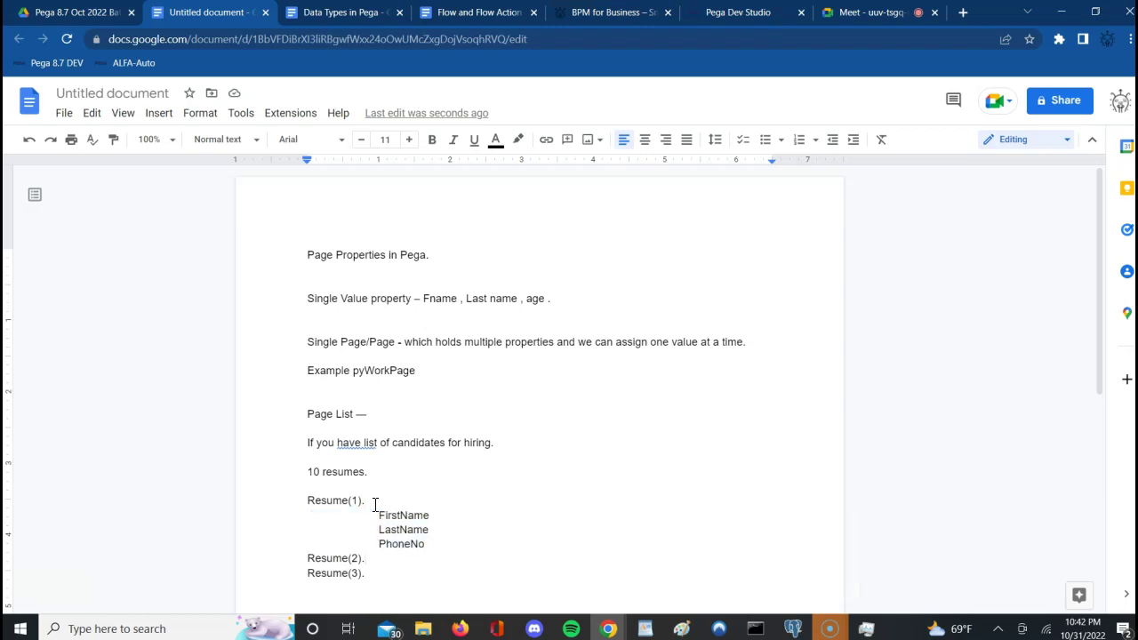
key(End)
key(Return)
key(ctrl+v)
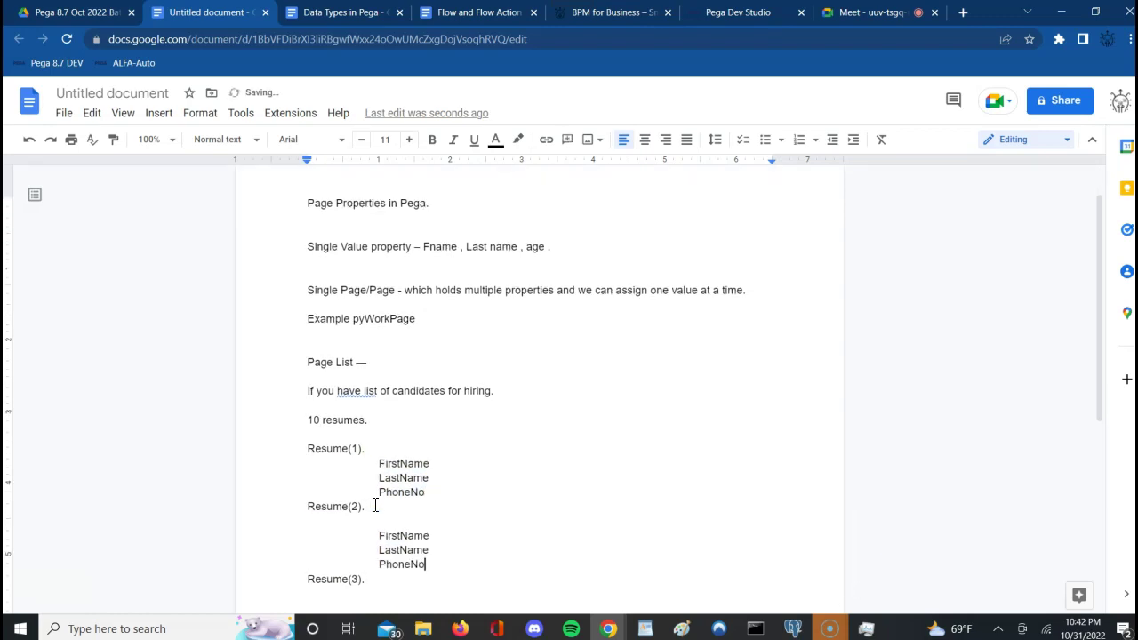
key(Return)
key(ctrl+v)
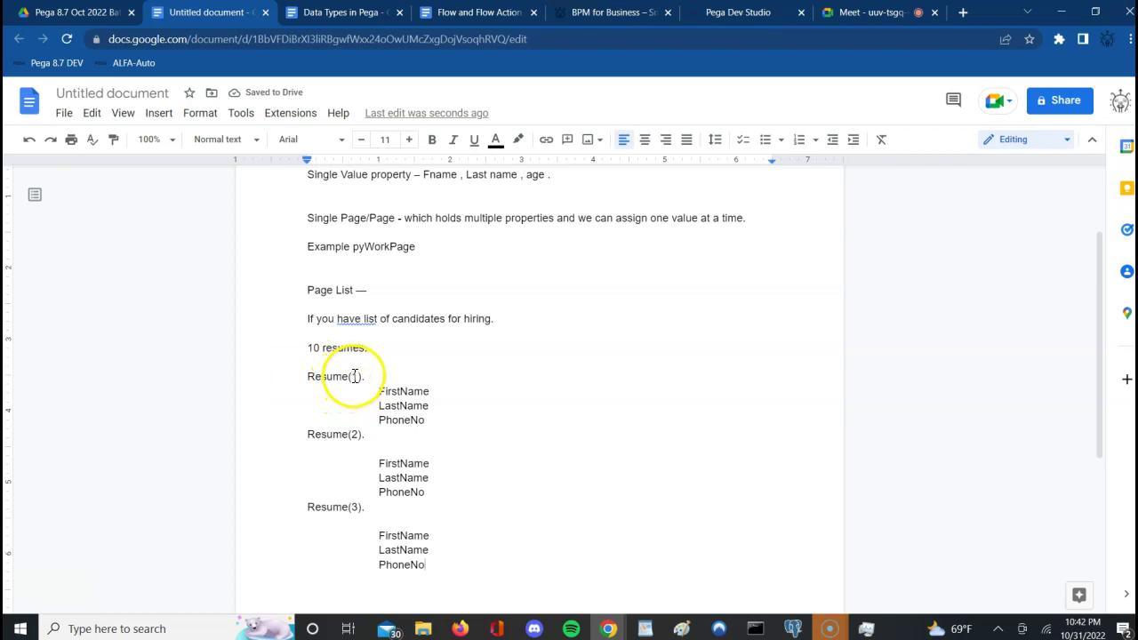
Highlight the "Resume(1)." entry and examine how its index groups the properties below it.
click(327, 377)
double_click(327, 377)
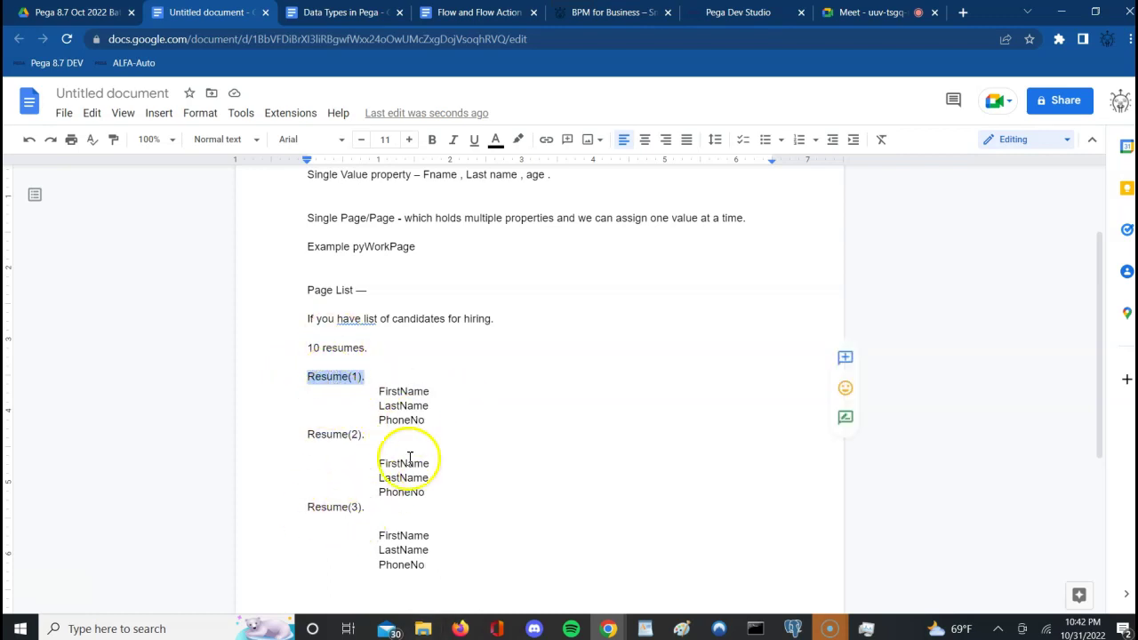
click(358, 377)
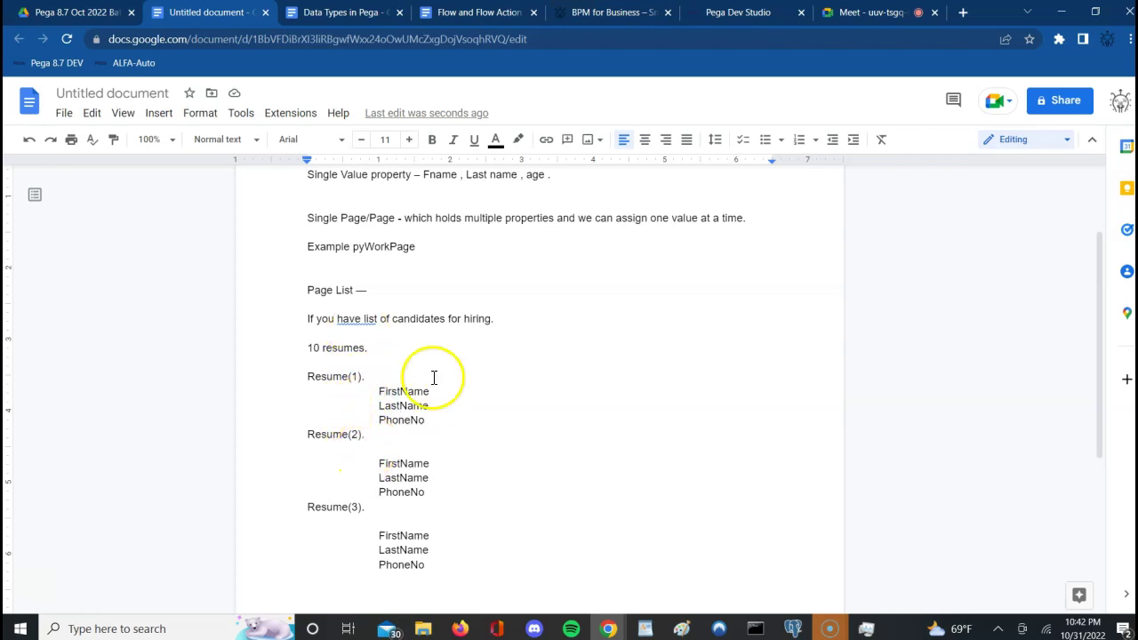
Search Google for "array list java" in a new browser tab.
click(963, 13)
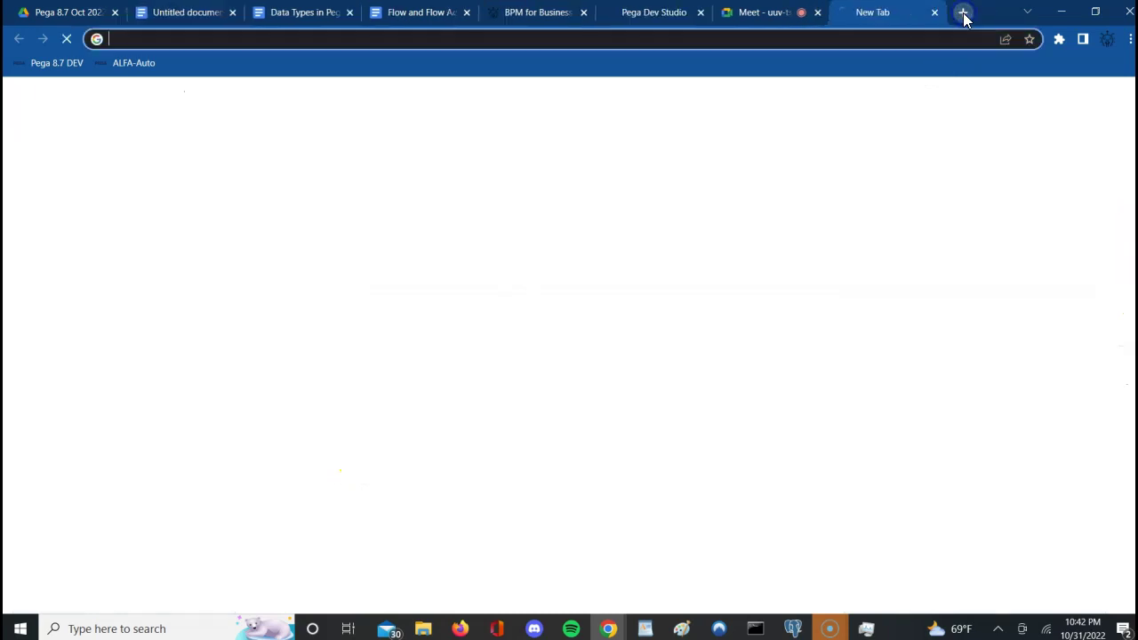
text(array )
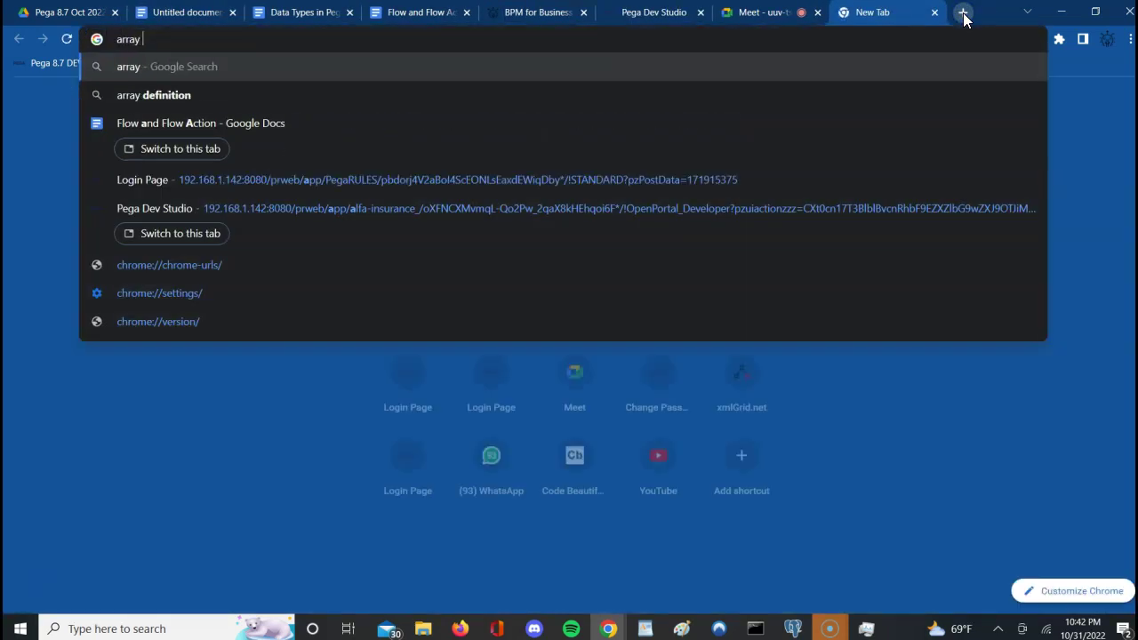
text(list)
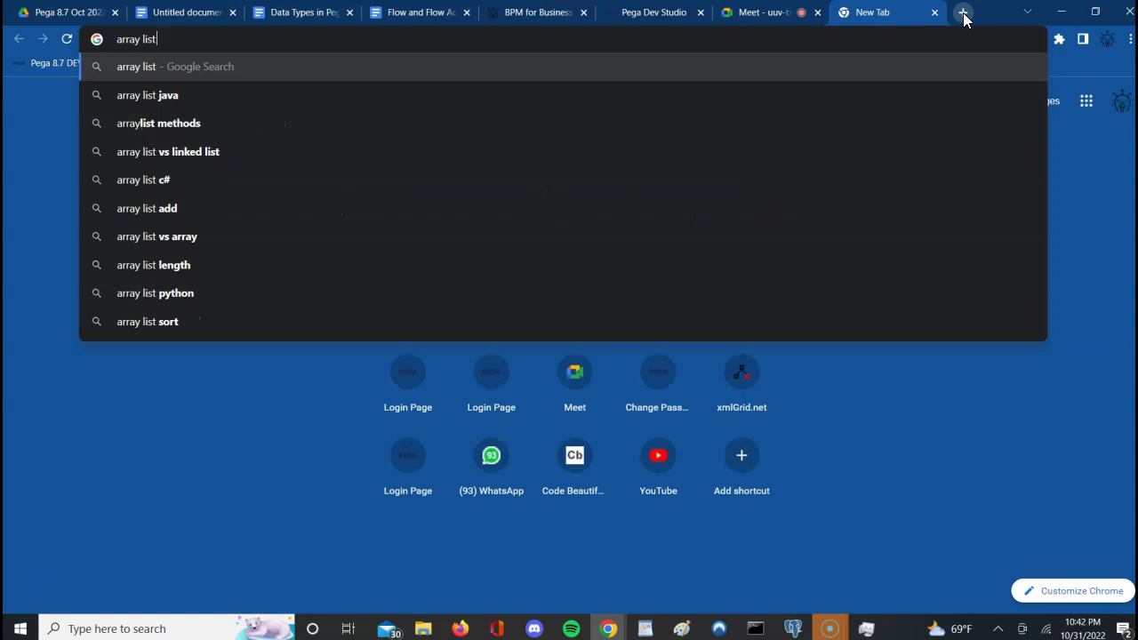
key(Down)
key(Return)
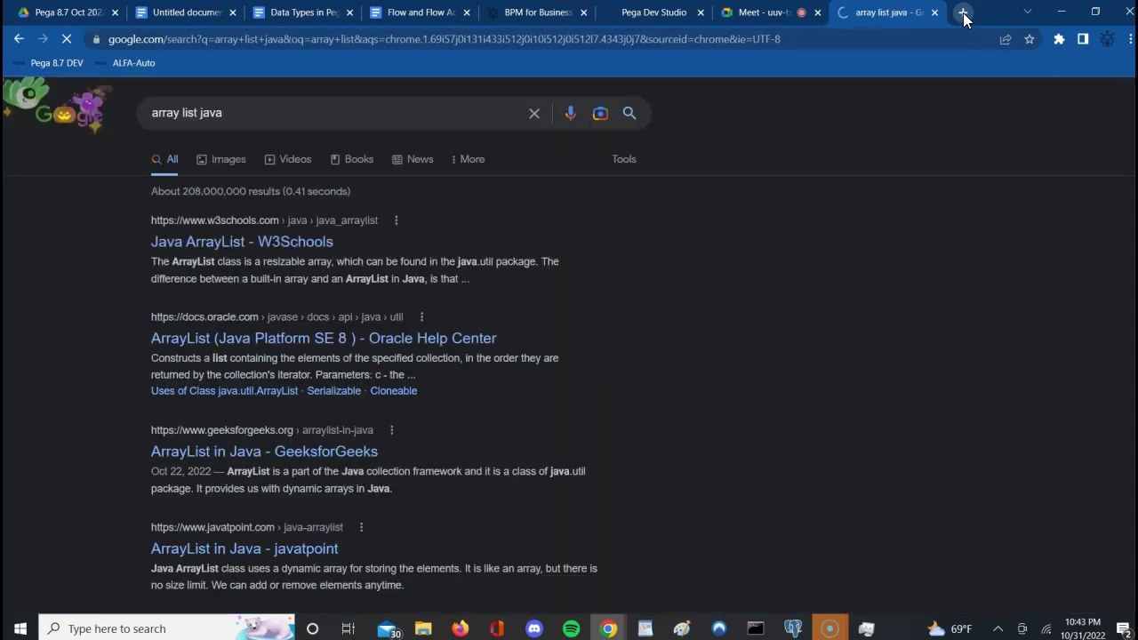
Open the W3Schools Java ArrayList page from the results and view its examples for creating a list and adding items.
click(252, 244)
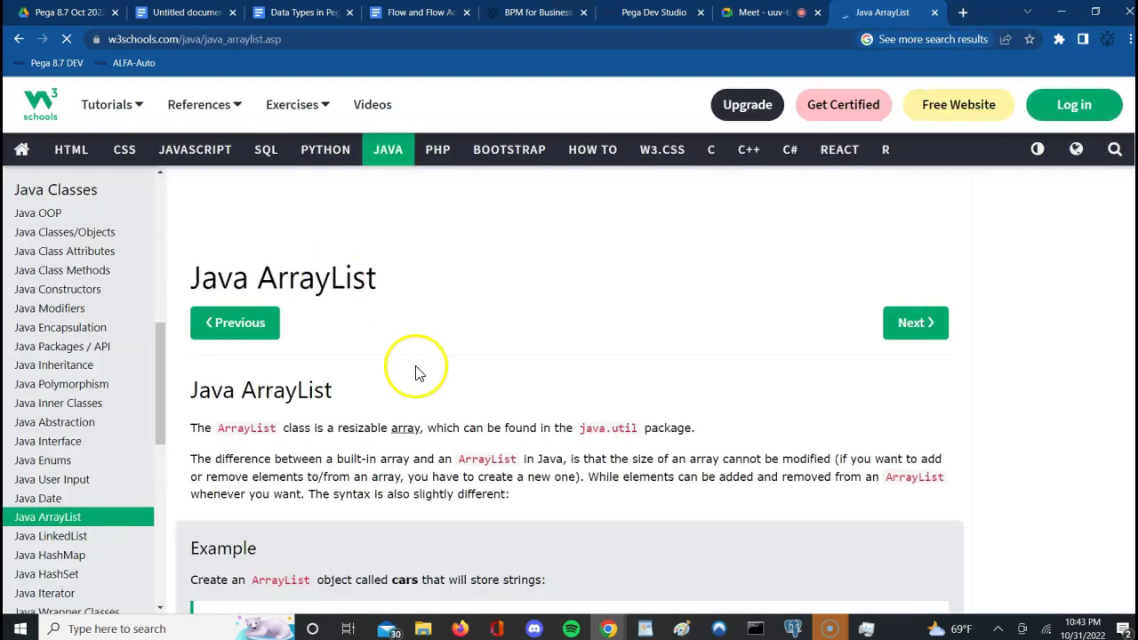
click(578, 348)
scroll(578, 349, down, 8)
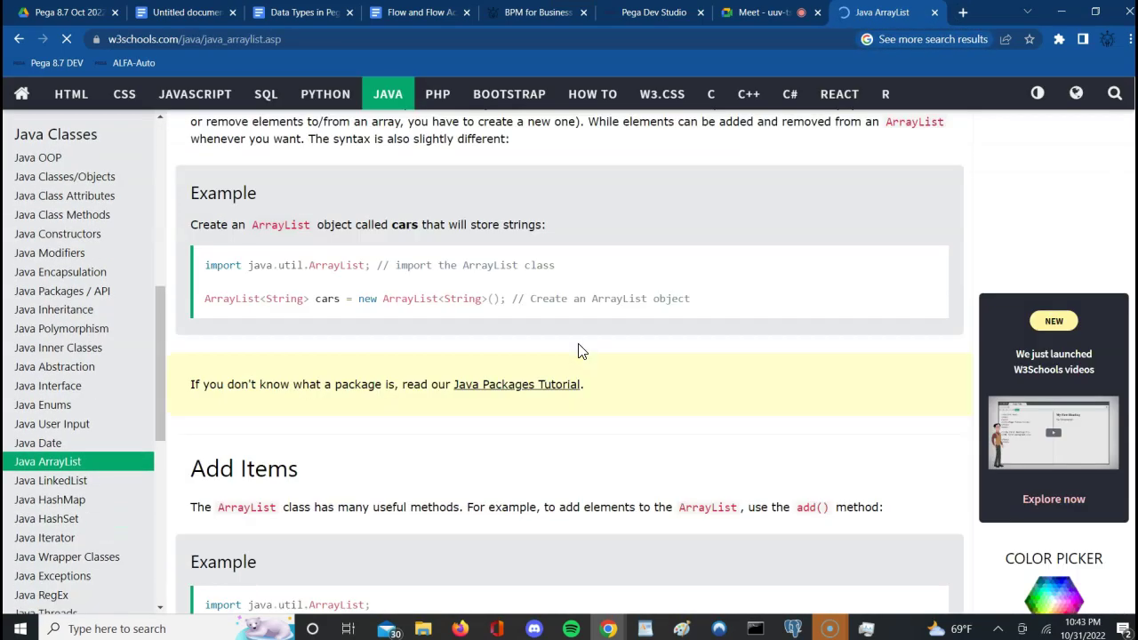
scroll(578, 350, down, 5)
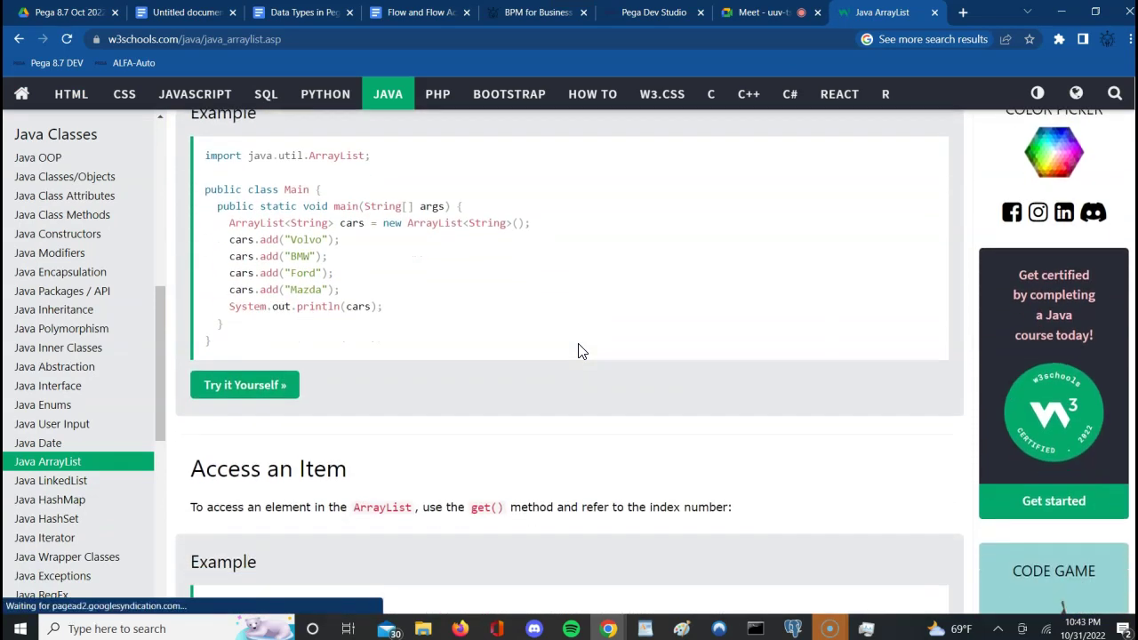
Review the ArrayList examples for creating a list and accessing an item by index, and close the W3Schools page.
scroll(577, 350, up, 6)
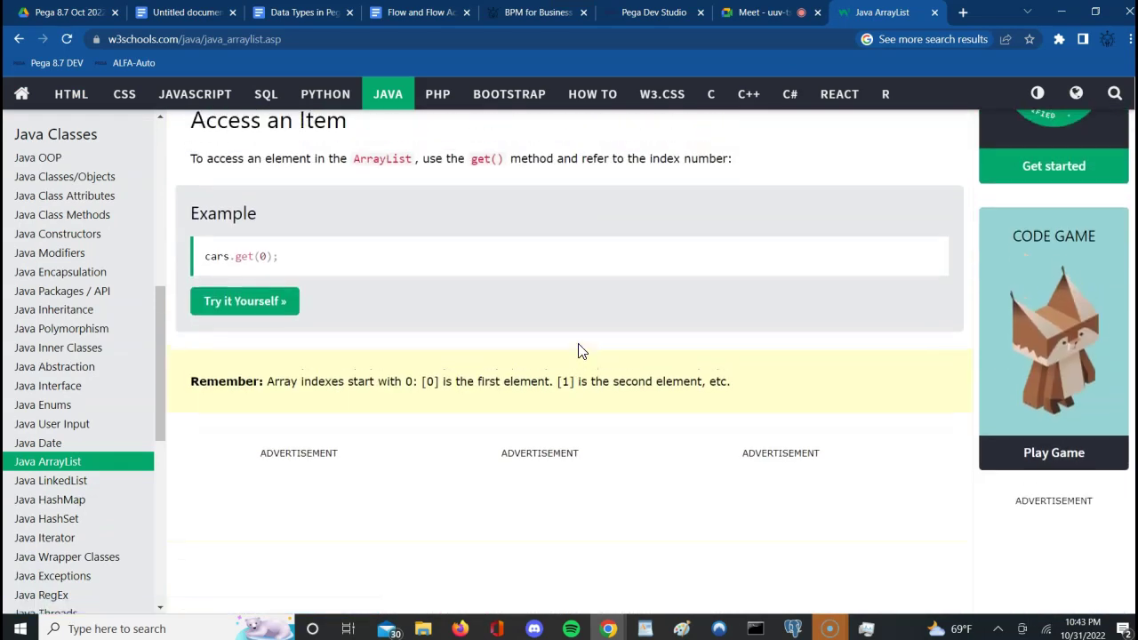
scroll(578, 350, up, 2)
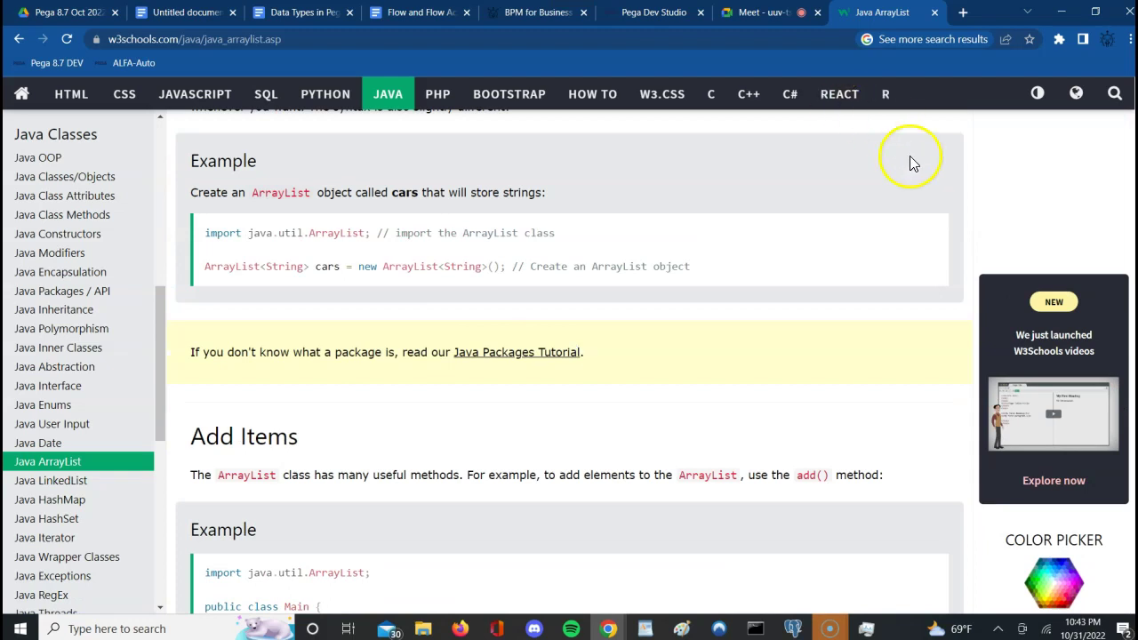
click(934, 18)
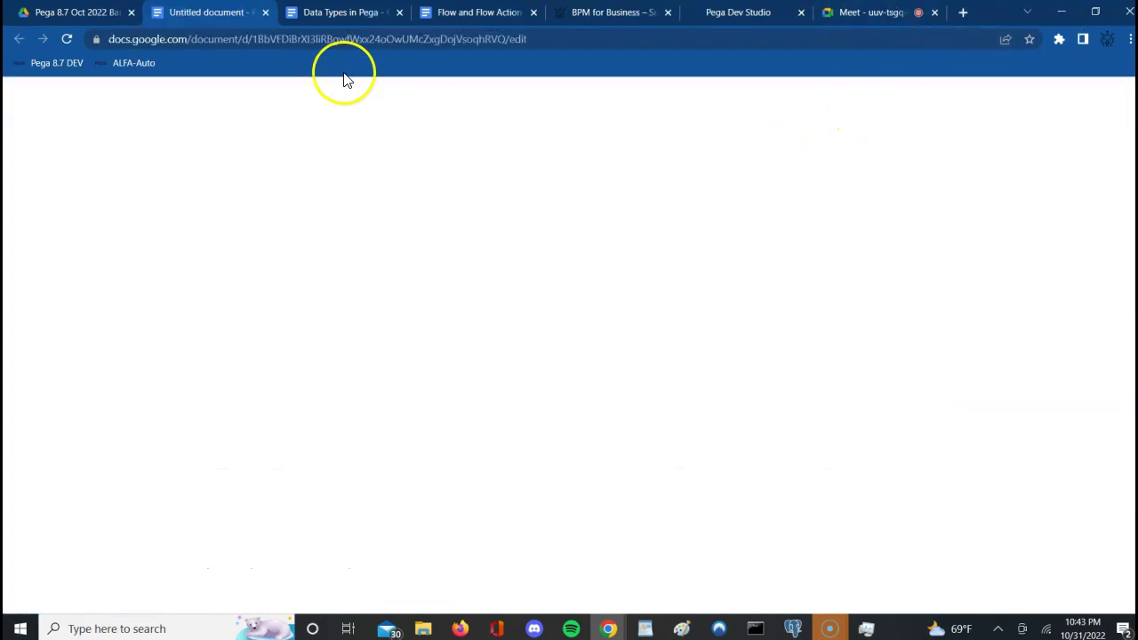
Examine the Resume(1), Resume(2) and Resume(3) entries and highlight sample properties beneath them in the Page List notes.
click(551, 407)
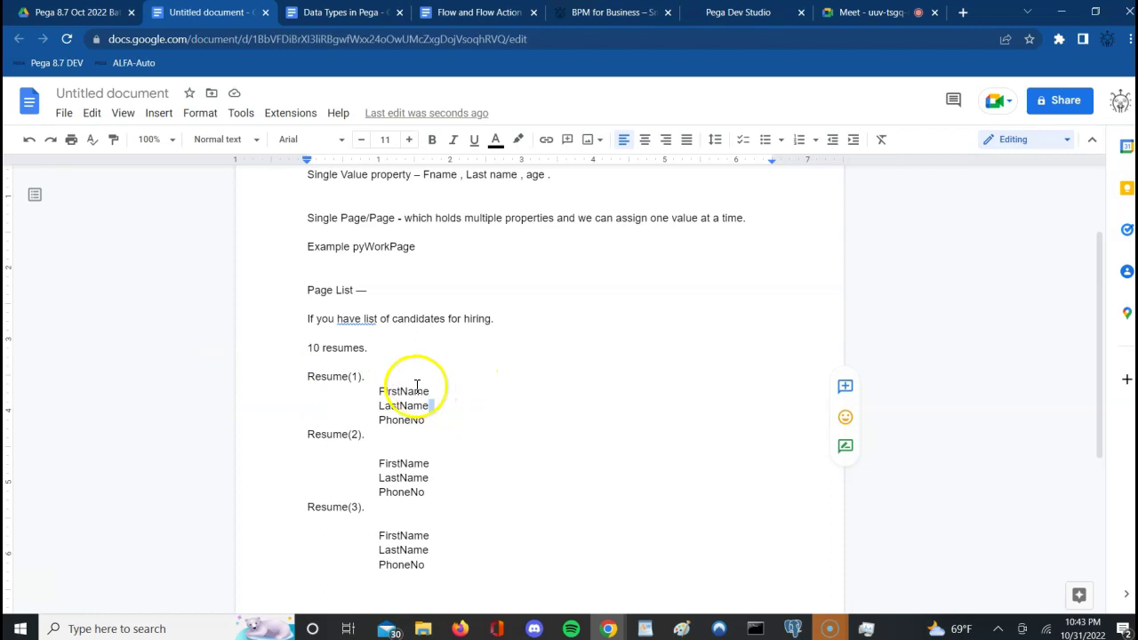
double_click(342, 374)
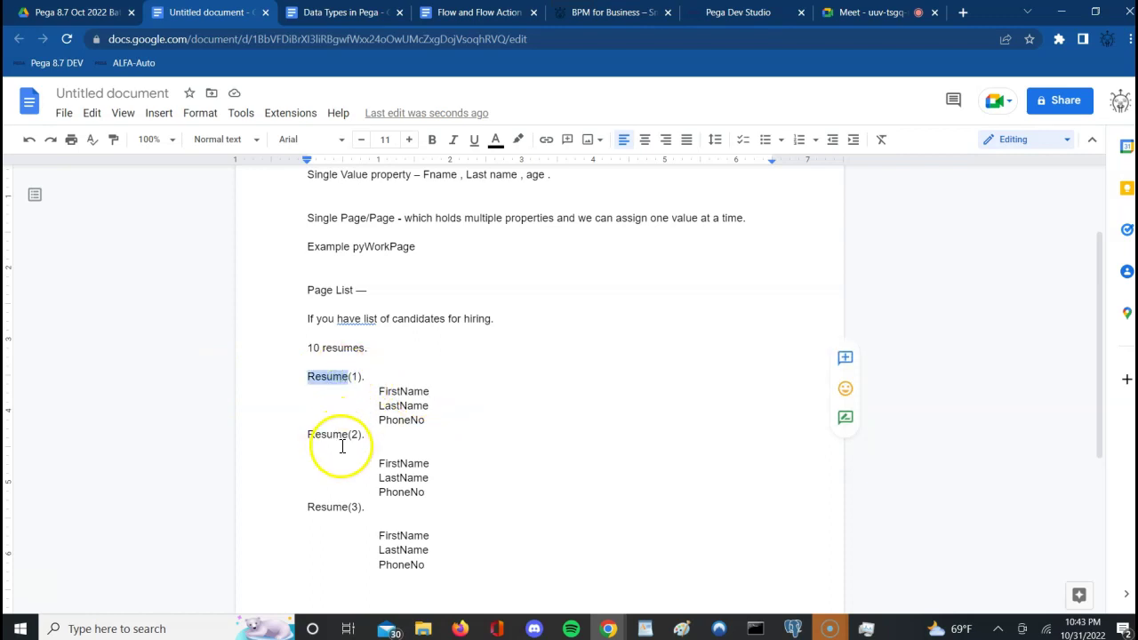
double_click(398, 477)
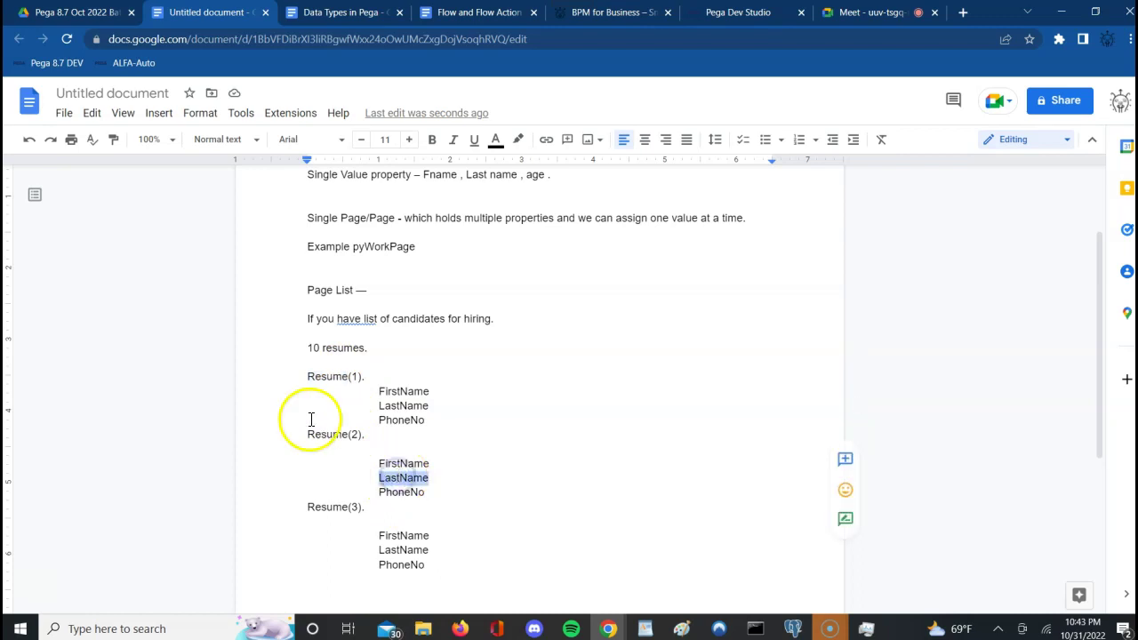
double_click(390, 566)
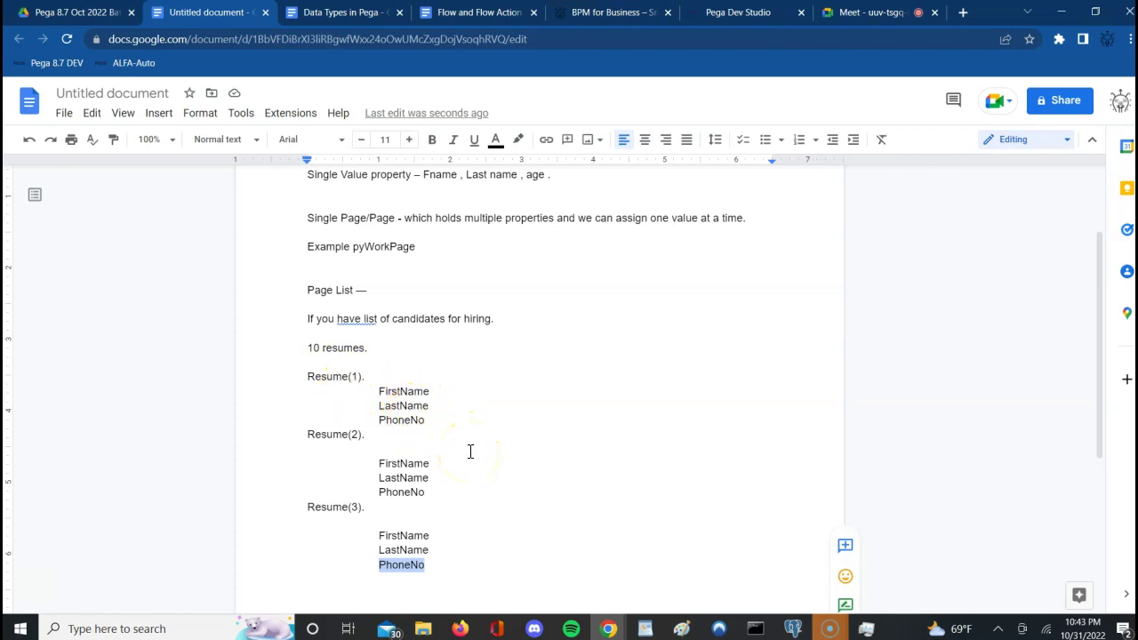
Add a "Page Group -" heading below the Resume(3) properties.
click(461, 570)
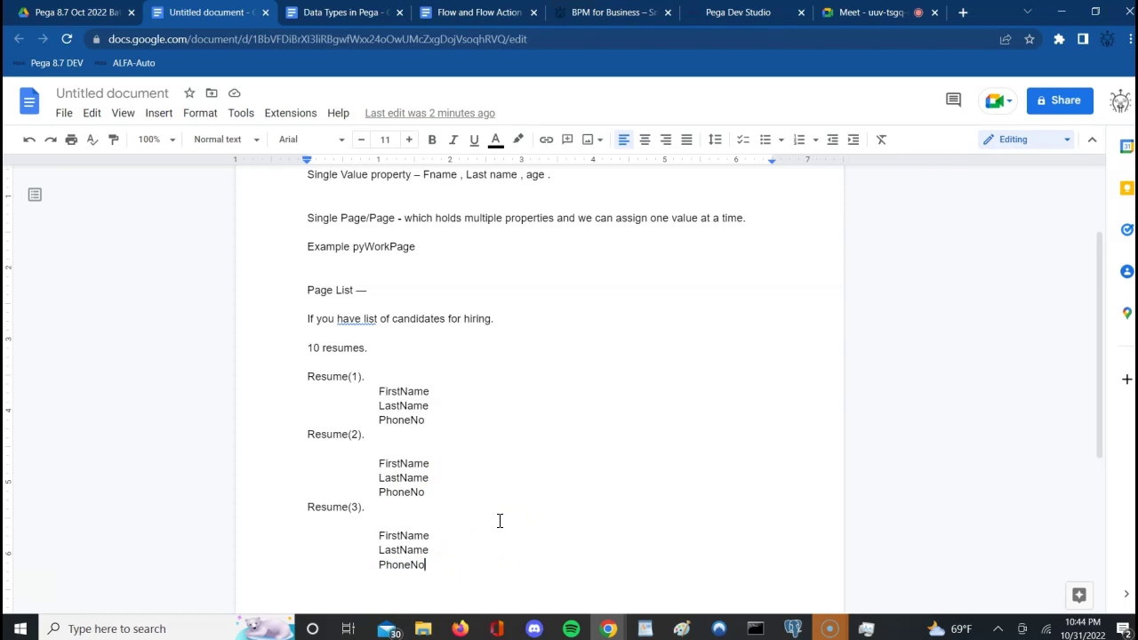
click(305, 374)
click(376, 222)
click(300, 348)
click(320, 289)
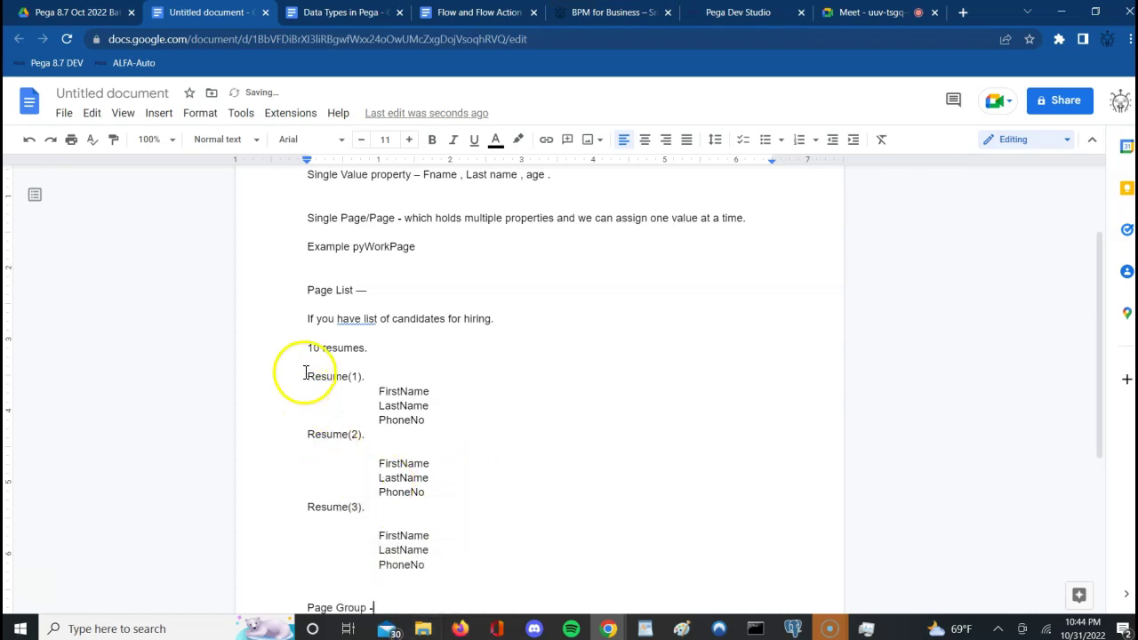
Copy the Resume(1) to Resume(3) entries with their properties to below the Page Group heading.
drag(306, 376, 445, 565)
key(ctrl+c)
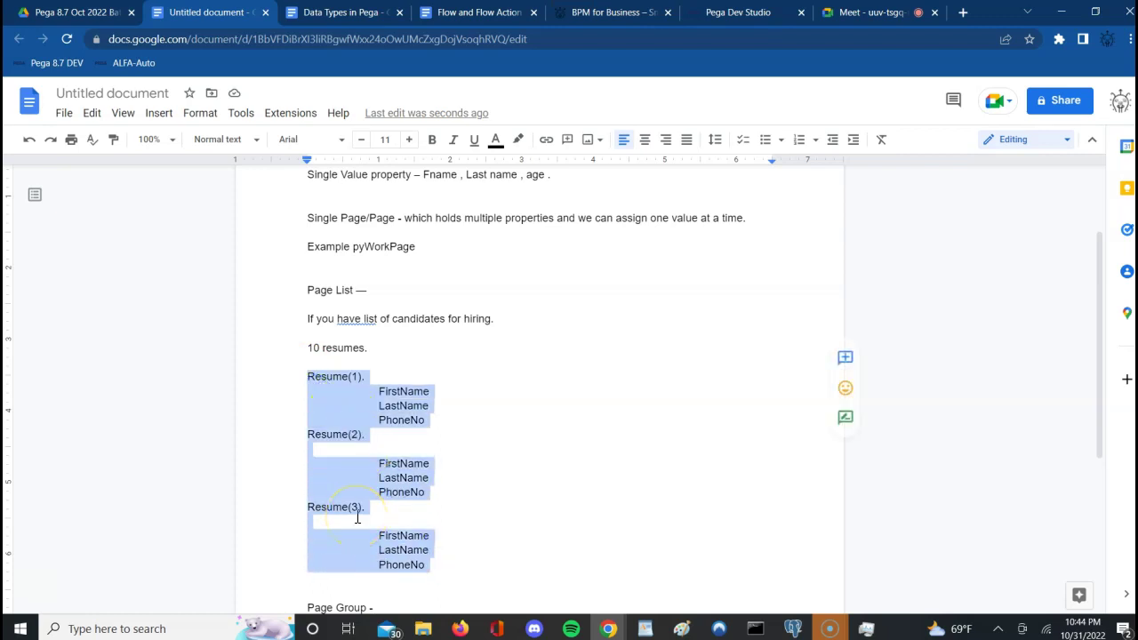
click(381, 606)
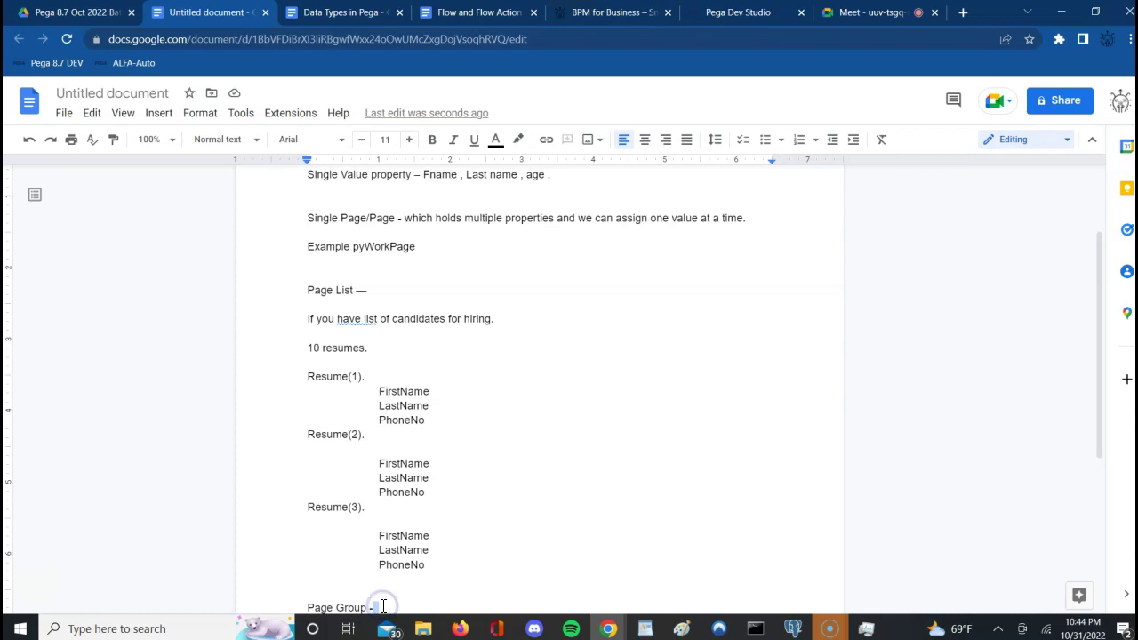
key(Return)
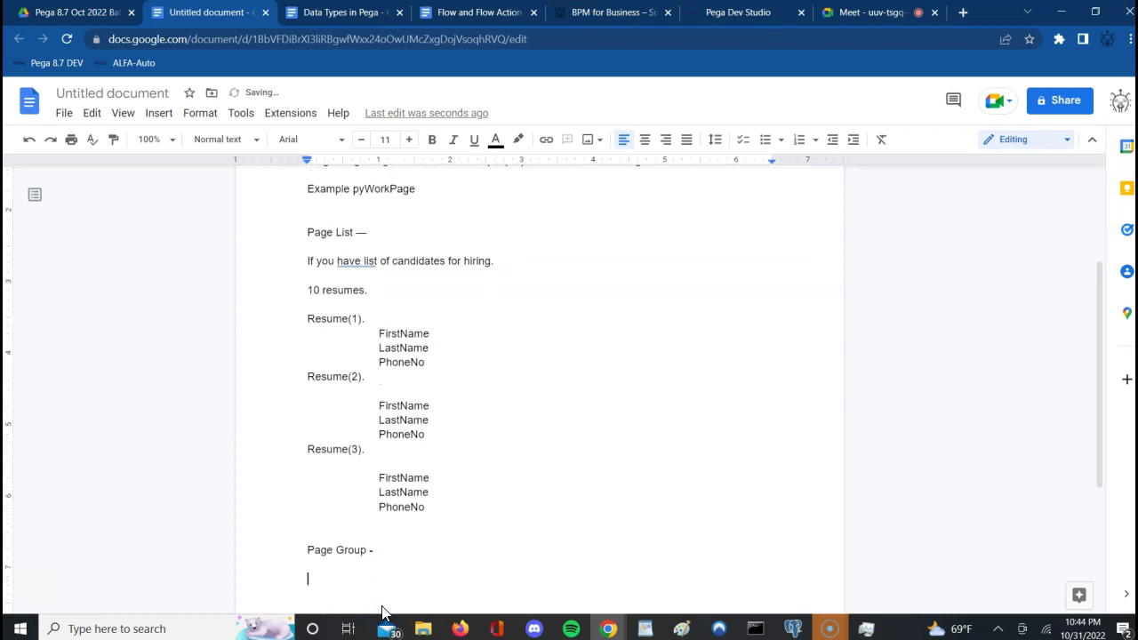
key(ctrl+v)
Replace the numeric indexes of the three Page Group resume entries with the candidates' first names.
click(356, 363)
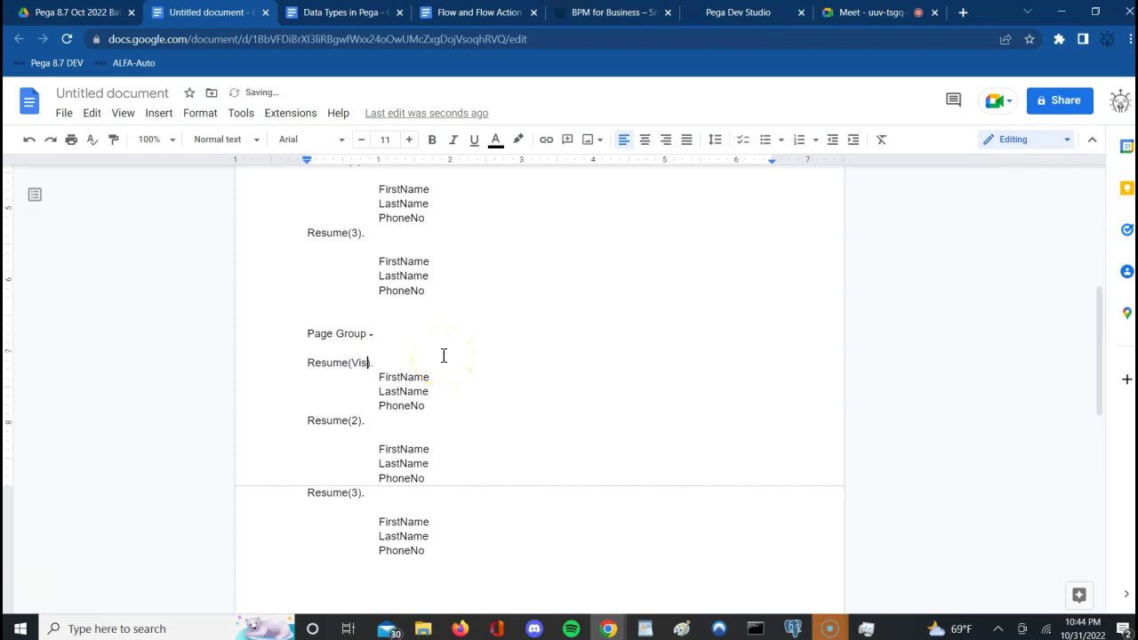
text(Vishwas)
click(357, 420)
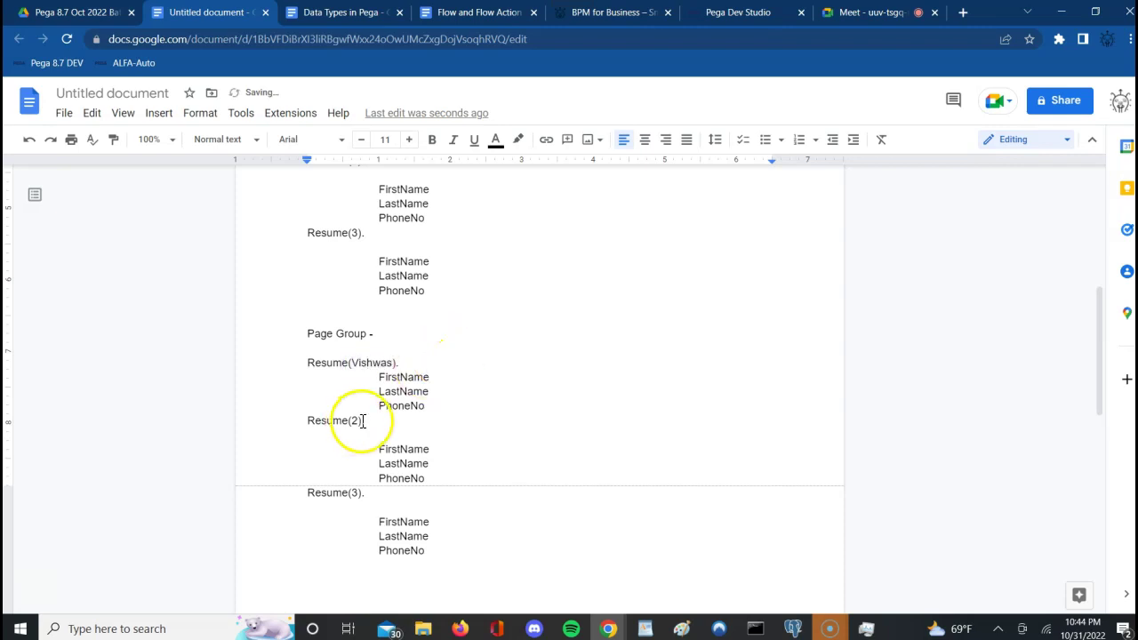
key(BackSpace)
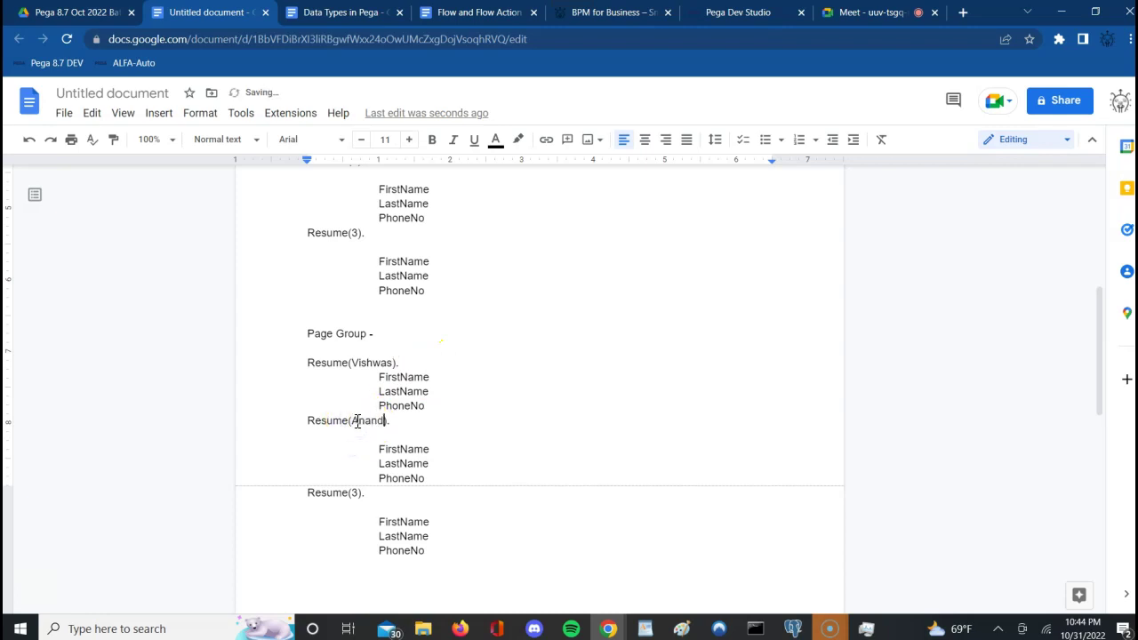
click(356, 491)
key(BackSpace)
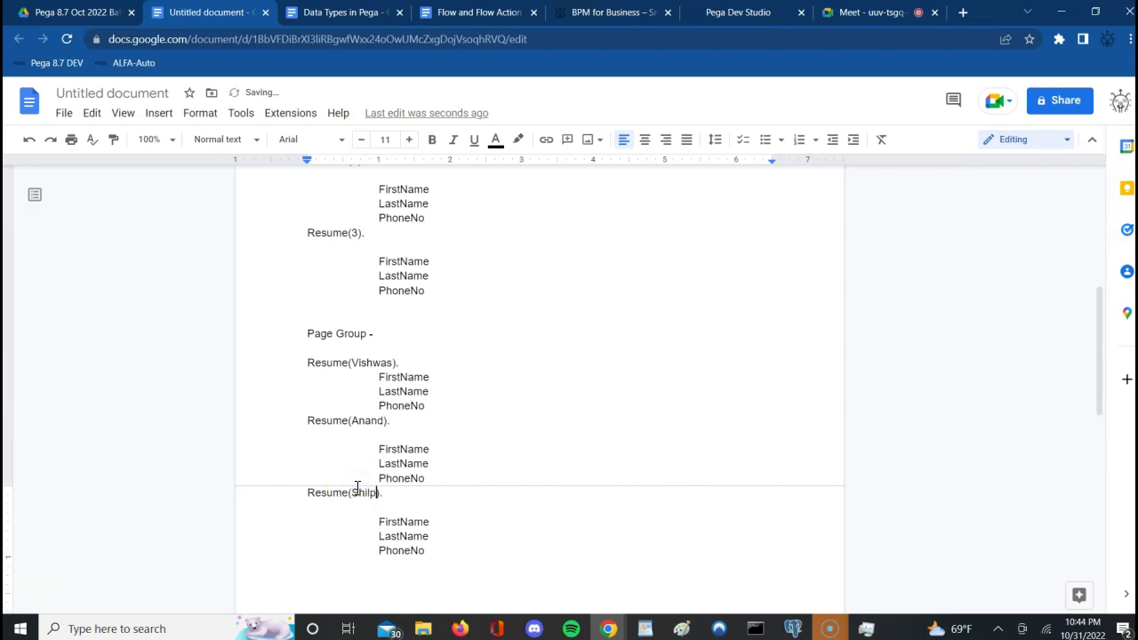
text(Shilpa)
Compare the numeric index of Resume(3) in the Page List with the name index of the last Page Group entry.
double_click(650, 424)
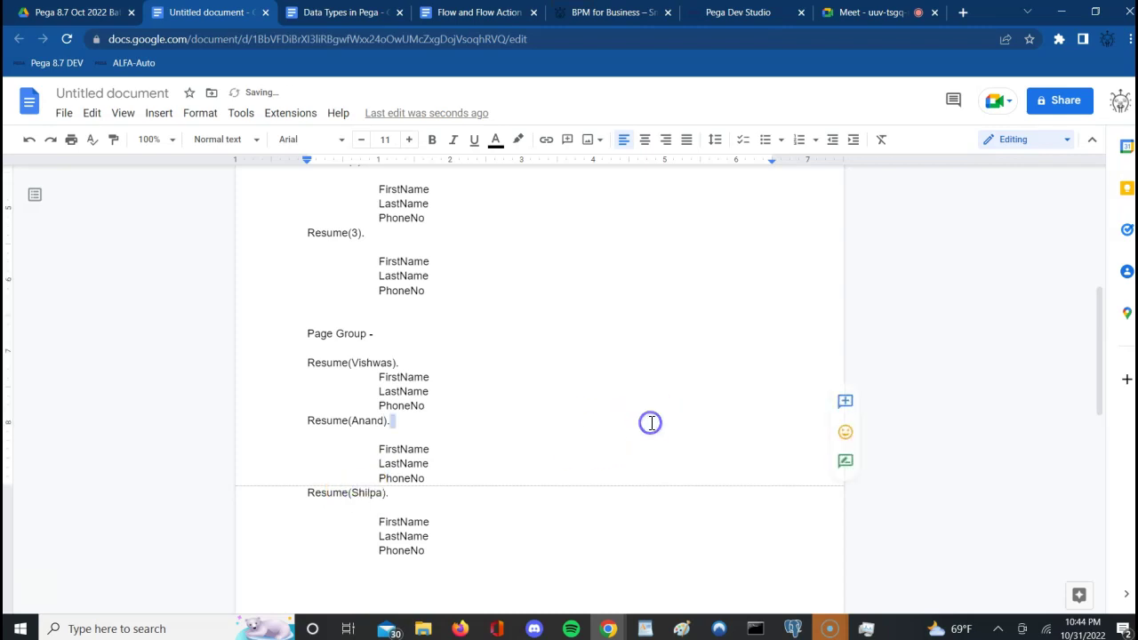
click(609, 495)
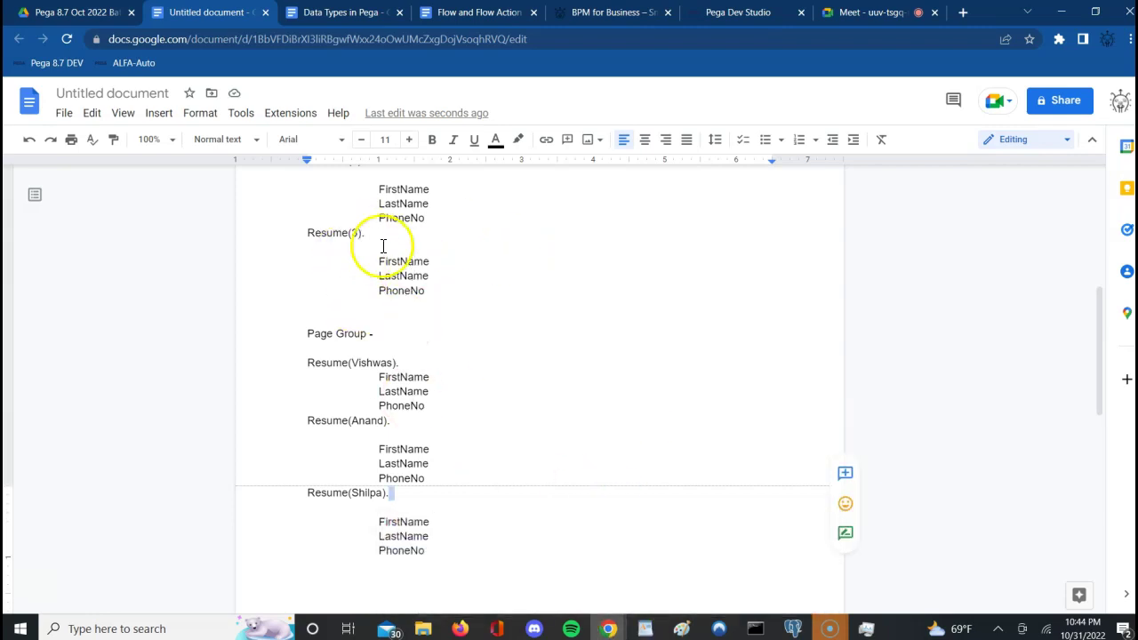
click(356, 232)
double_click(357, 232)
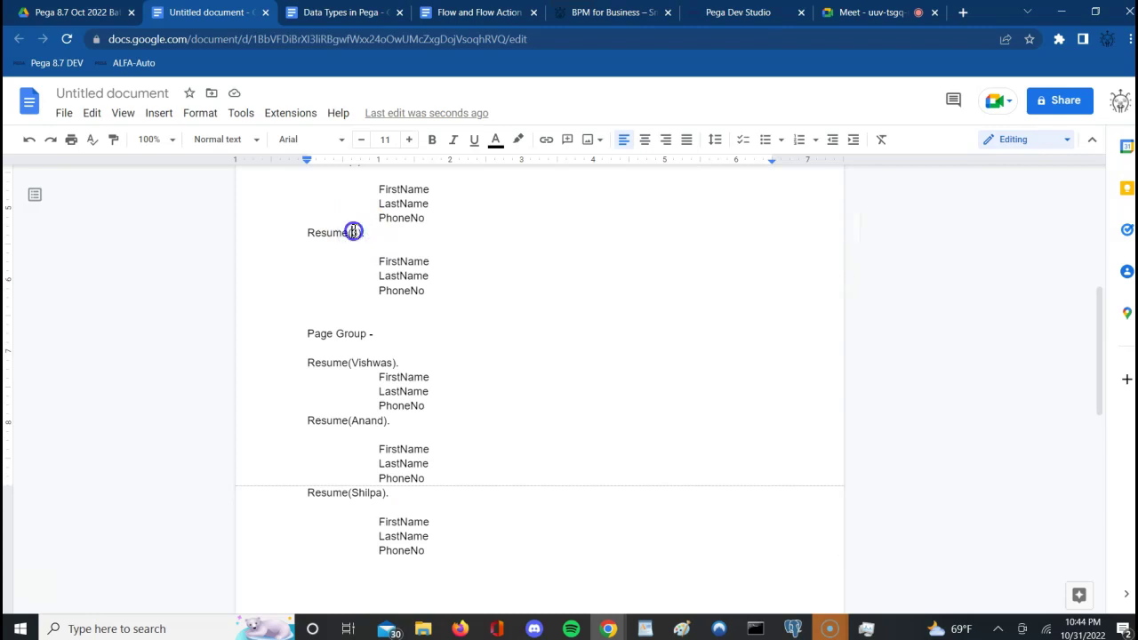
double_click(407, 261)
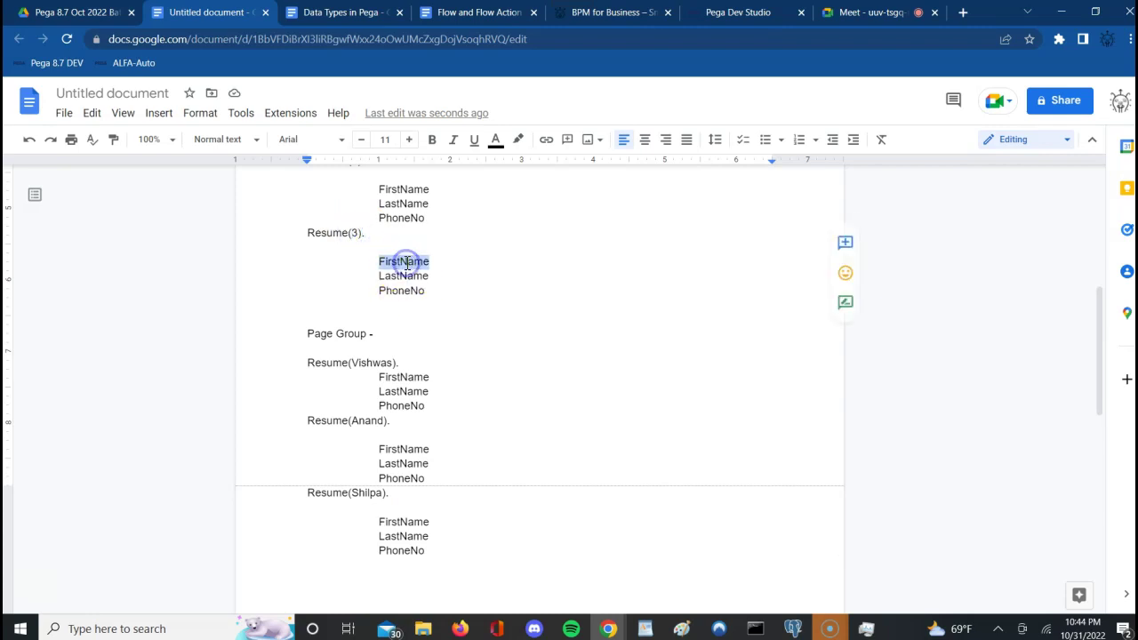
click(548, 346)
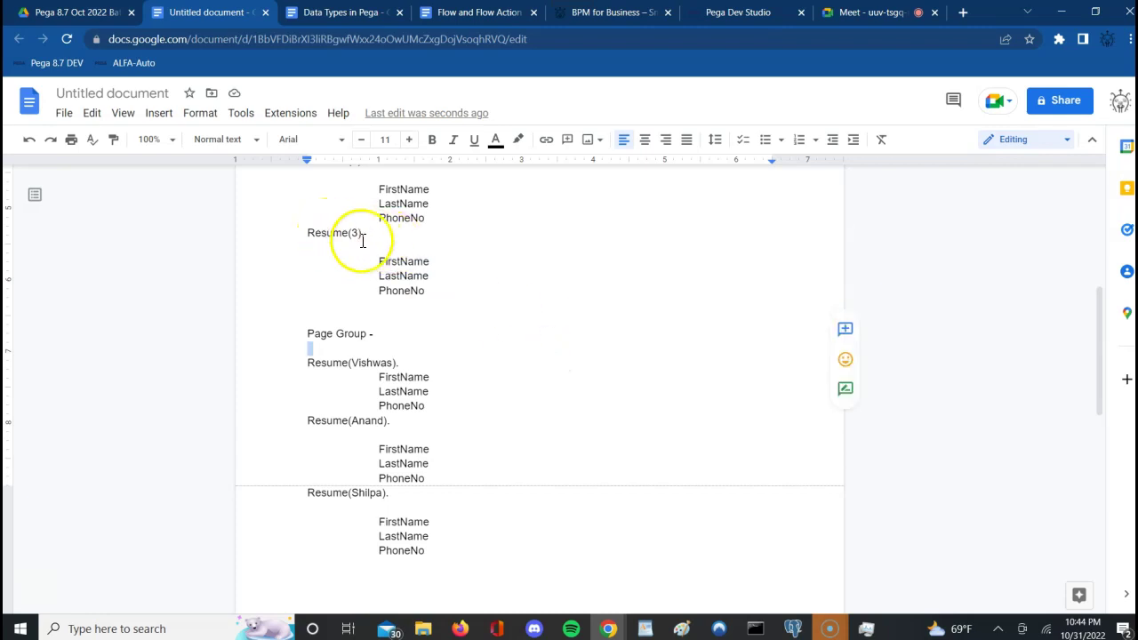
double_click(402, 261)
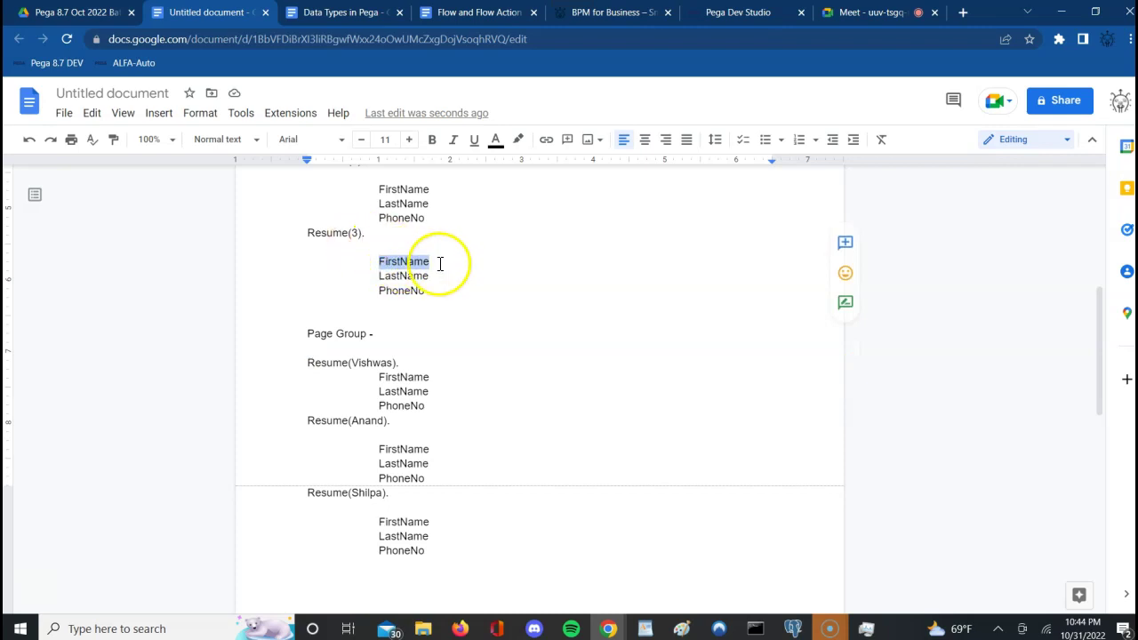
click(438, 263)
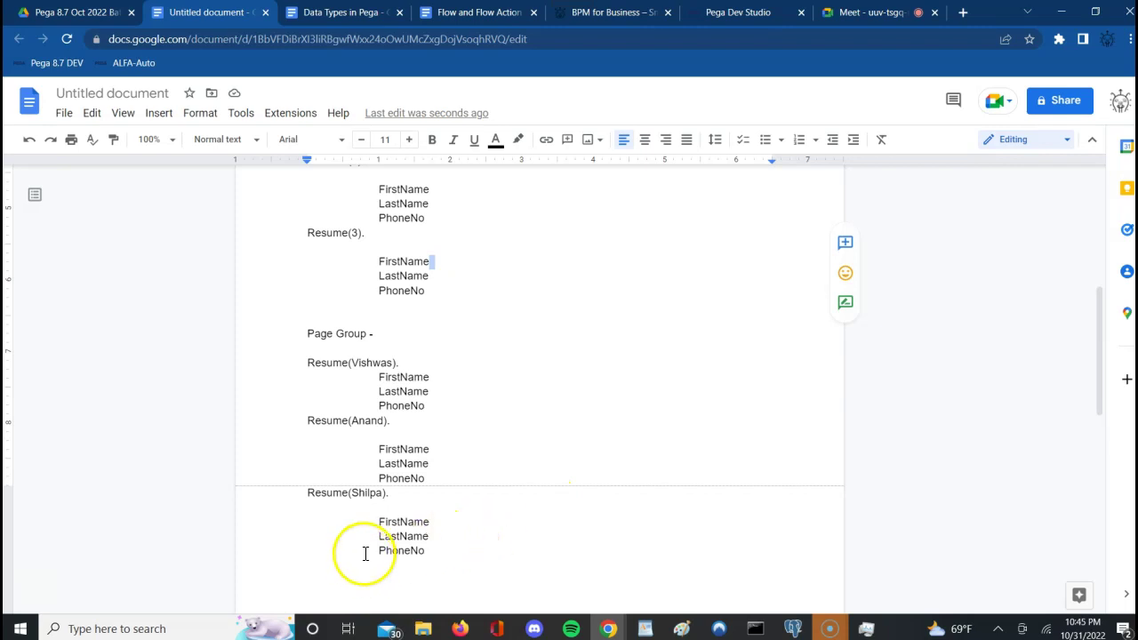
double_click(372, 492)
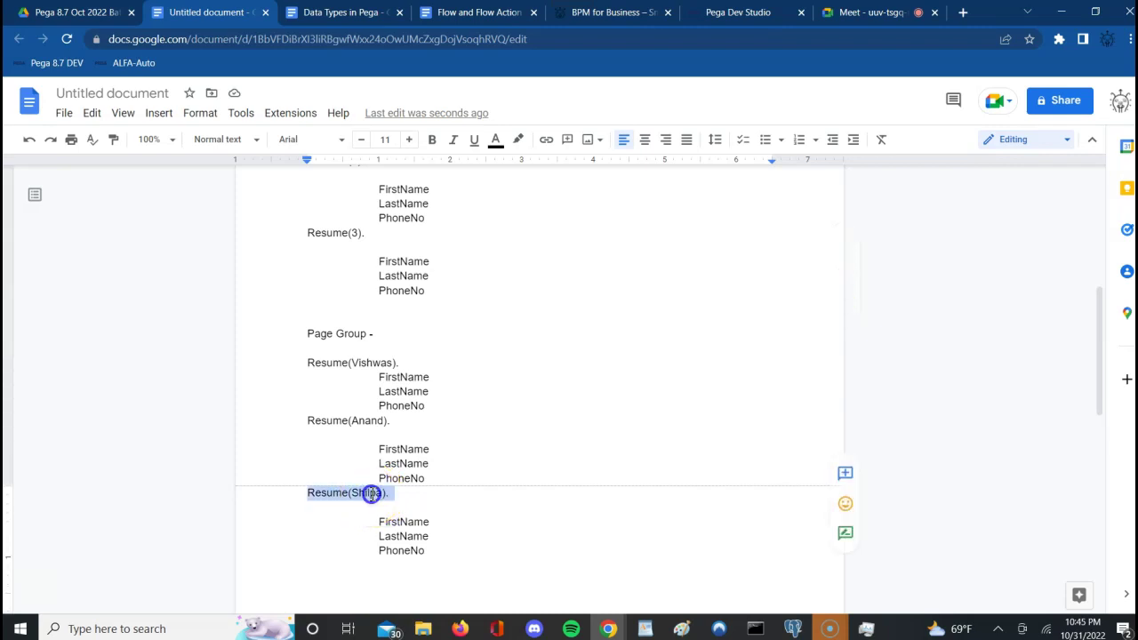
click(352, 231)
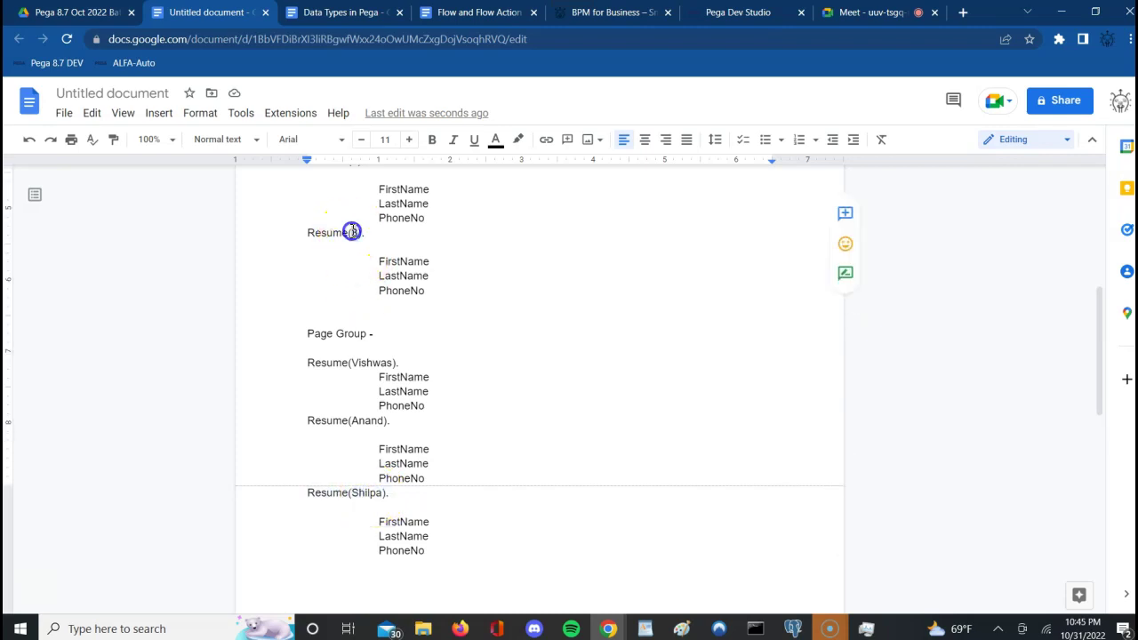
click(365, 490)
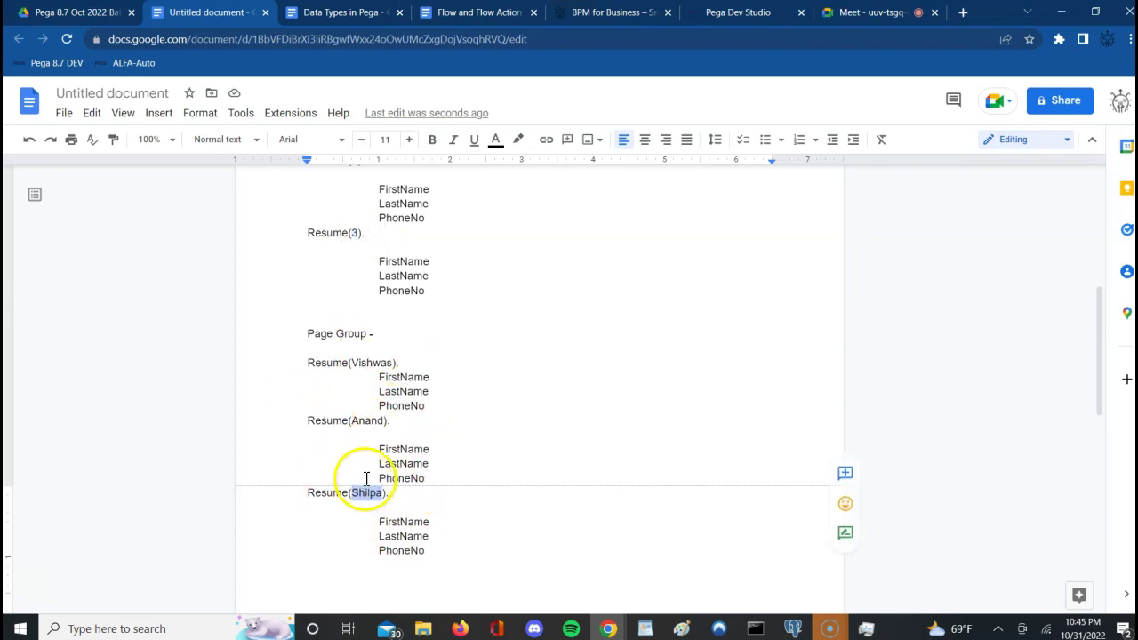
click(552, 484)
key(Down)
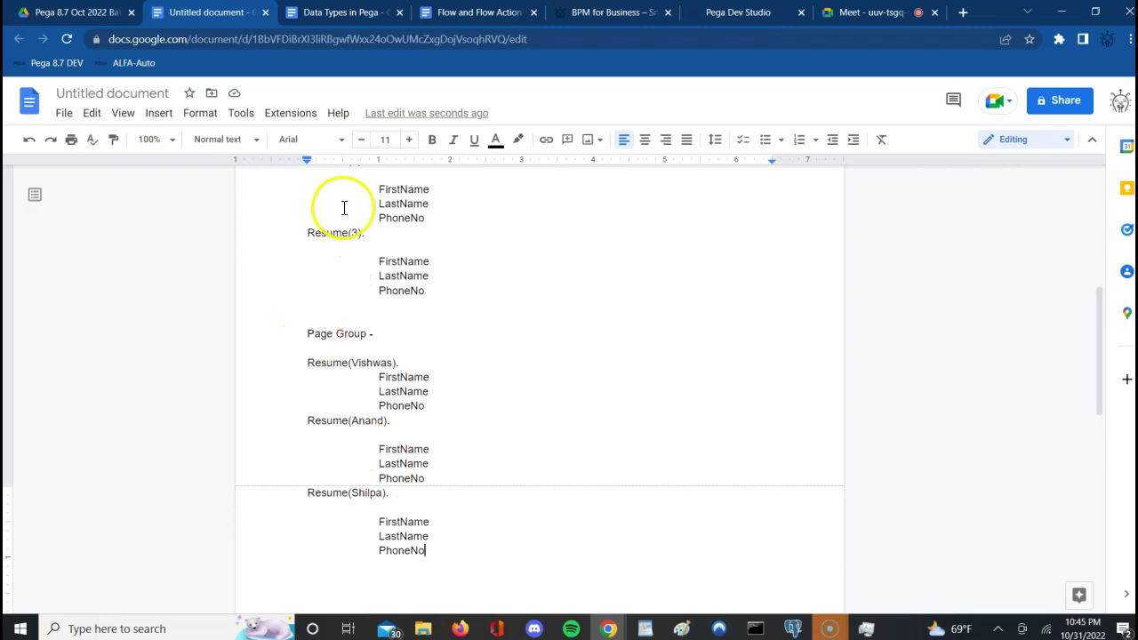
Review the notes from the Page Properties title through the Single Page and Page List sections down to the Page Group.
triple_click(330, 233)
key(Up)
key(Up)
key(Up)
key(Up)
key(Up)
key(Up)
key(Up)
key(Up)
key(Up)
key(Up)
key(Up)
key(Up)
key(Up)
key(Up)
key(Up)
key(Up)
key(Up)
key(Up)
key(Up)
key(Up)
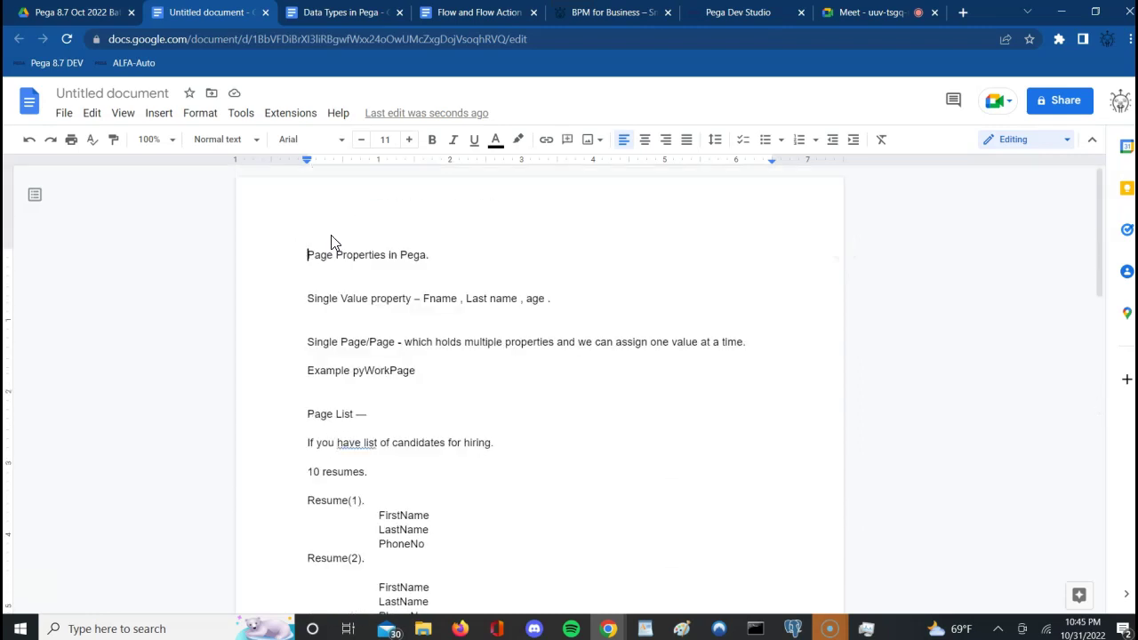
triple_click(331, 345)
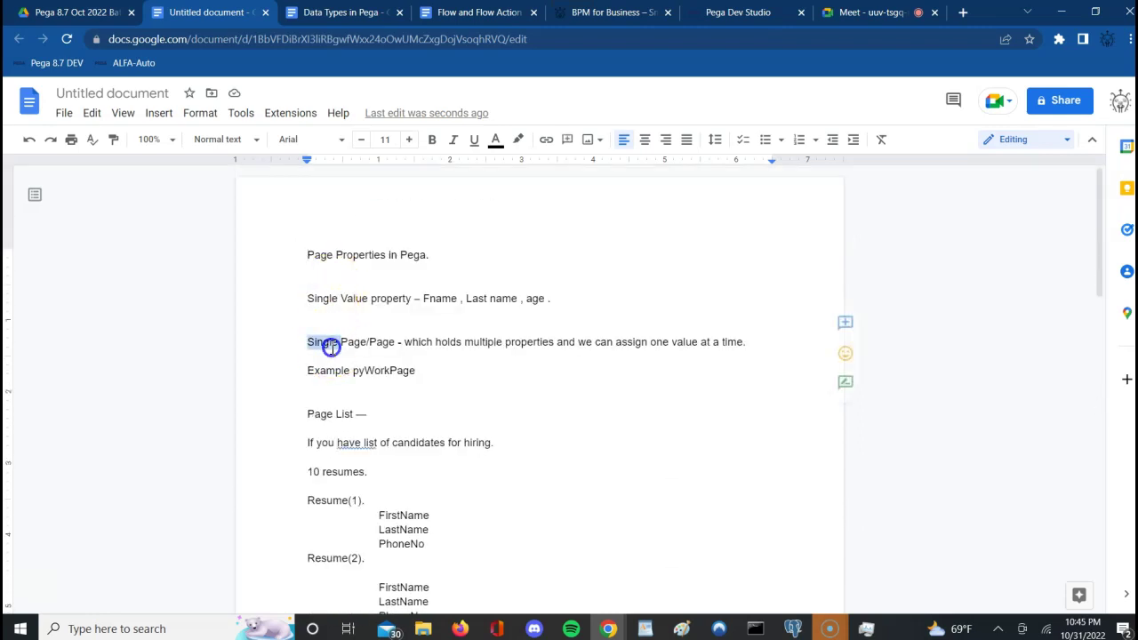
triple_click(317, 416)
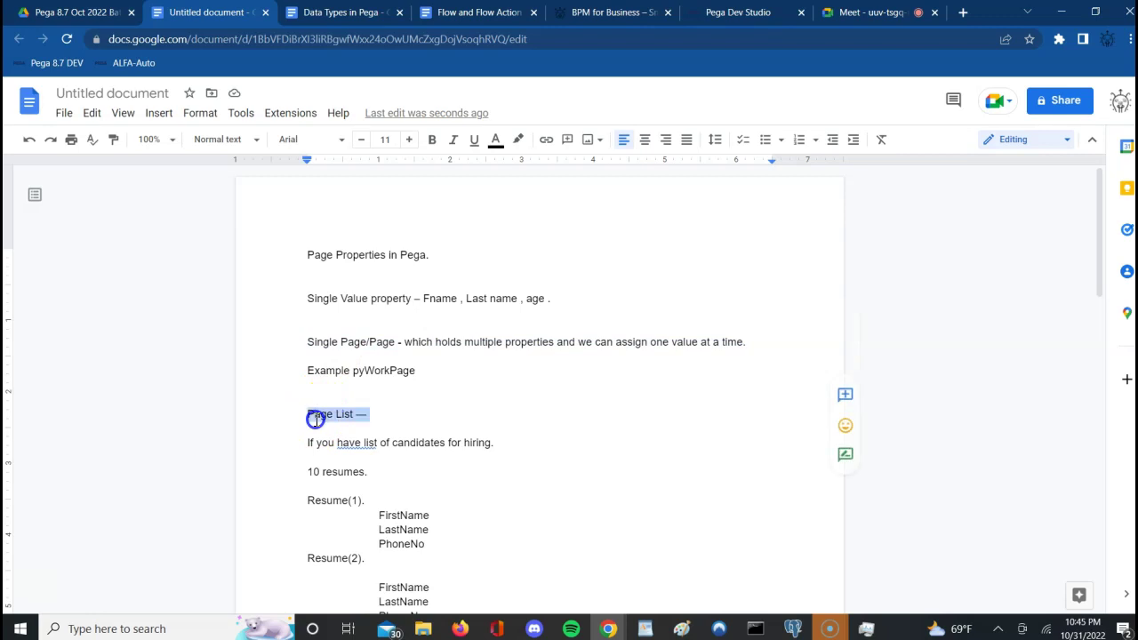
click(524, 548)
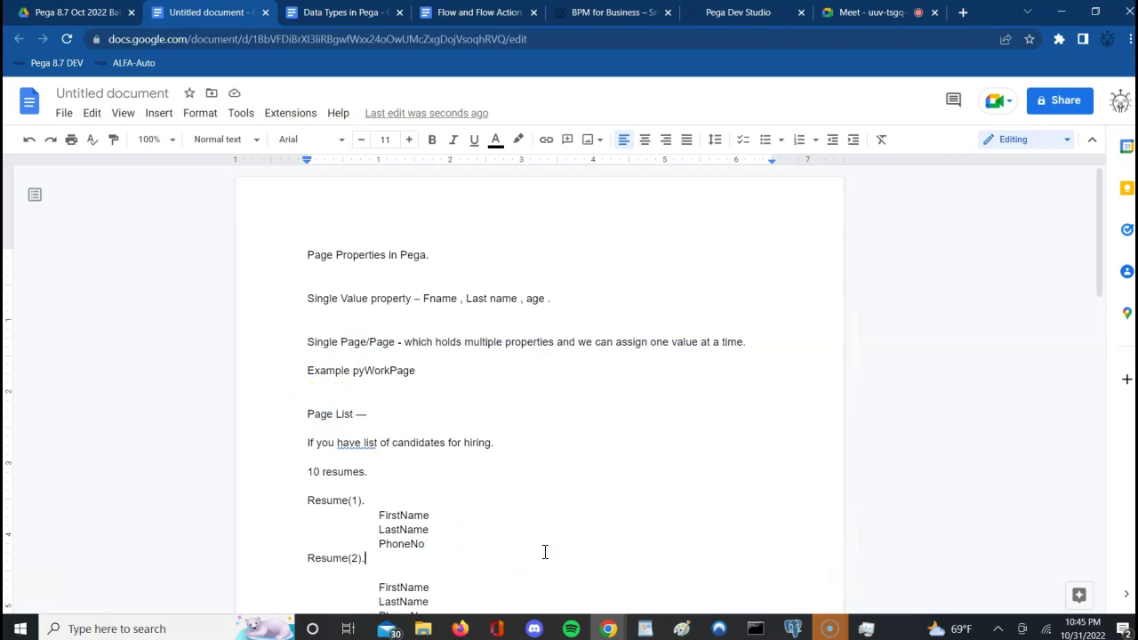
scroll(545, 552, down, 1)
scroll(545, 552, down, 5)
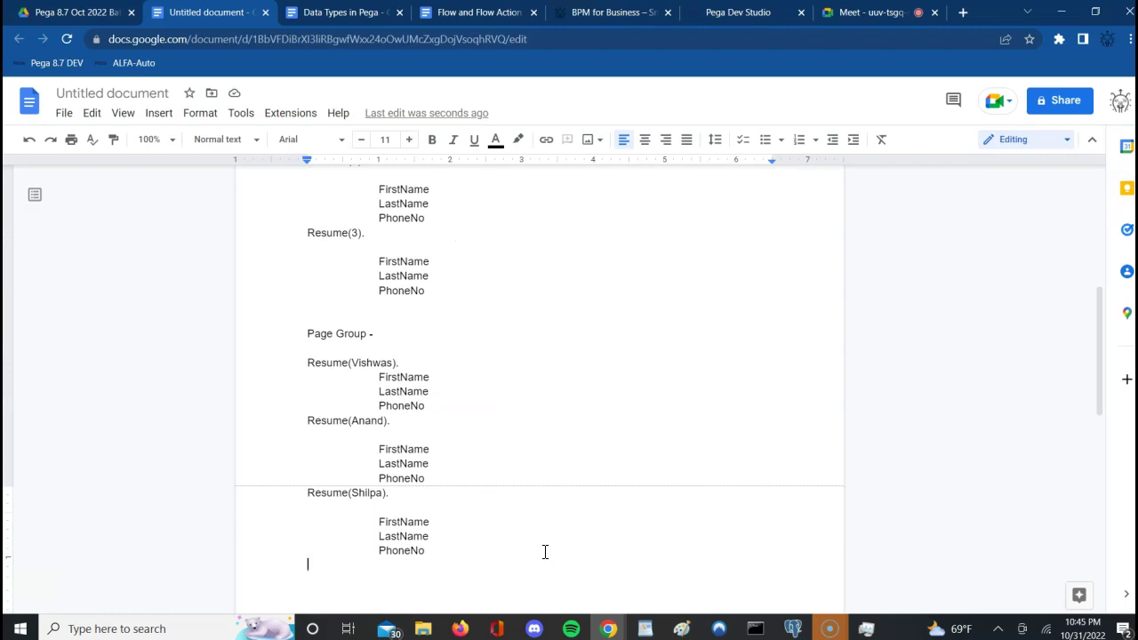
Highlight the complete Resume(1) to Resume(3) block under Page List to examine its index-based structure.
double_click(557, 294)
key(Up)
key(Up)
key(Up)
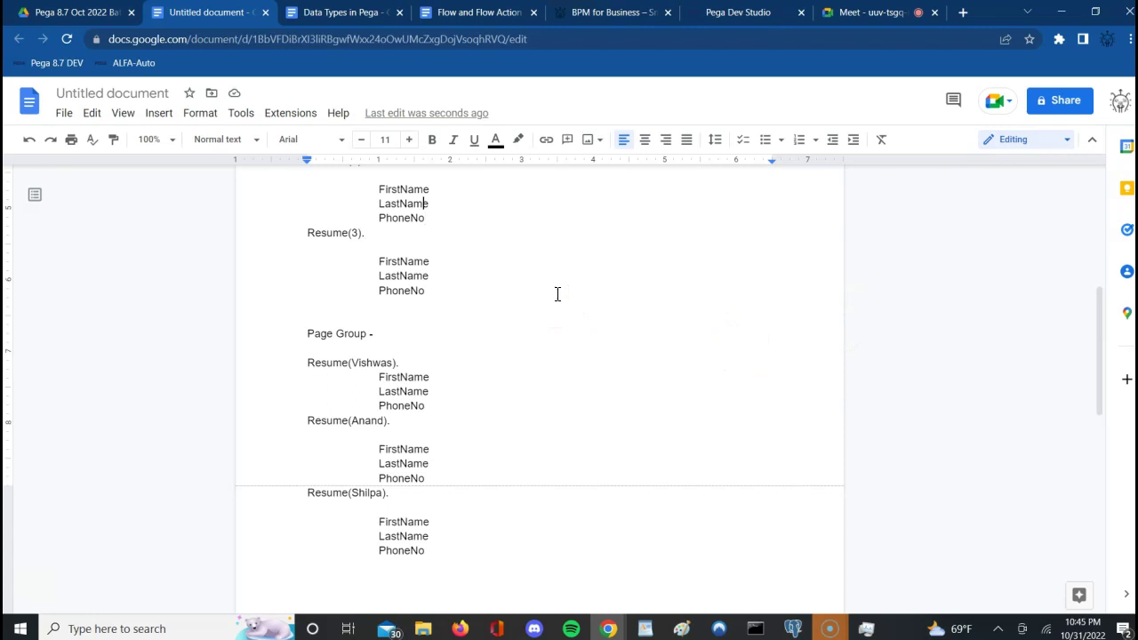
key(Up)
key(Up)
key(Up)
key(Up)
key(Up)
key(Up)
key(Up)
click(470, 287)
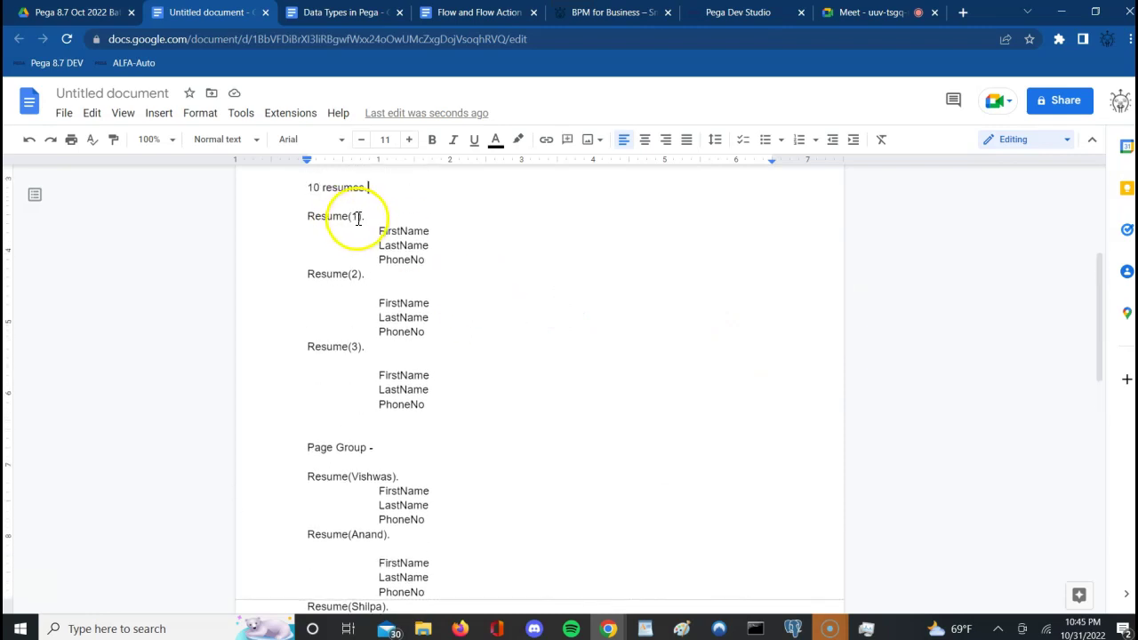
drag(305, 215, 427, 404)
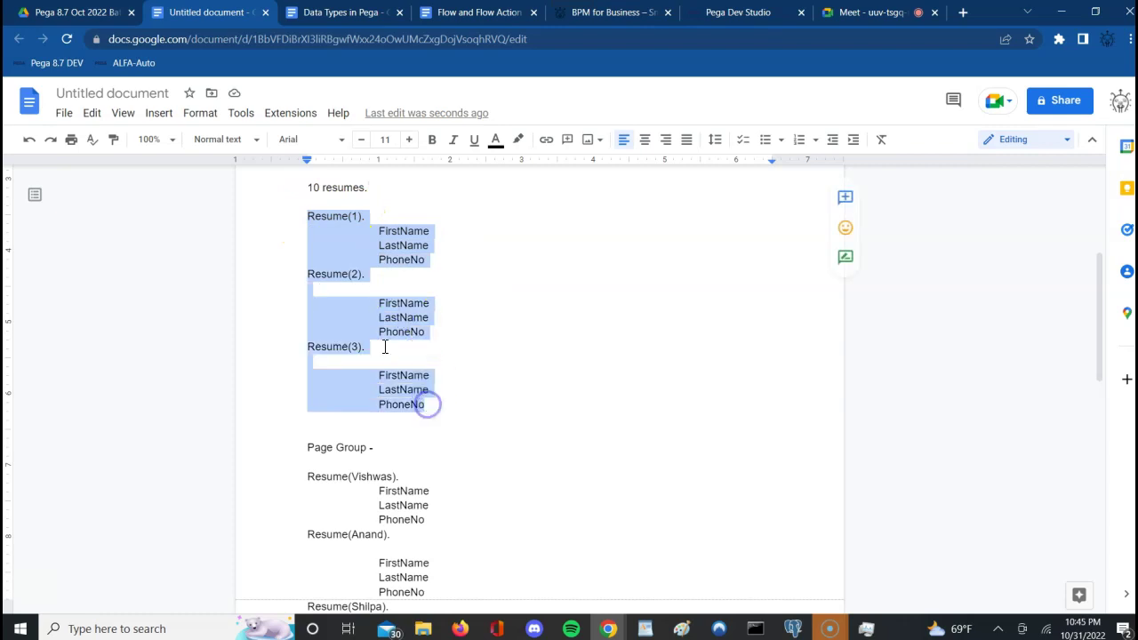
Compare the numeric indexes of the Page List resumes with the name indexes of the first two Page Group resumes.
click(351, 216)
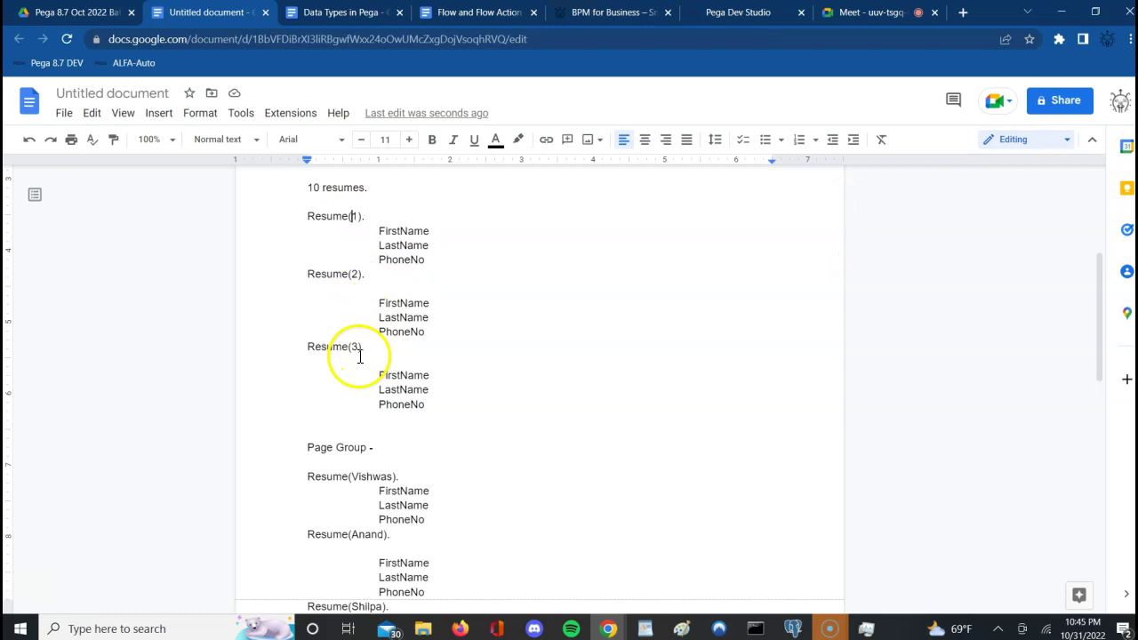
drag(298, 448, 425, 533)
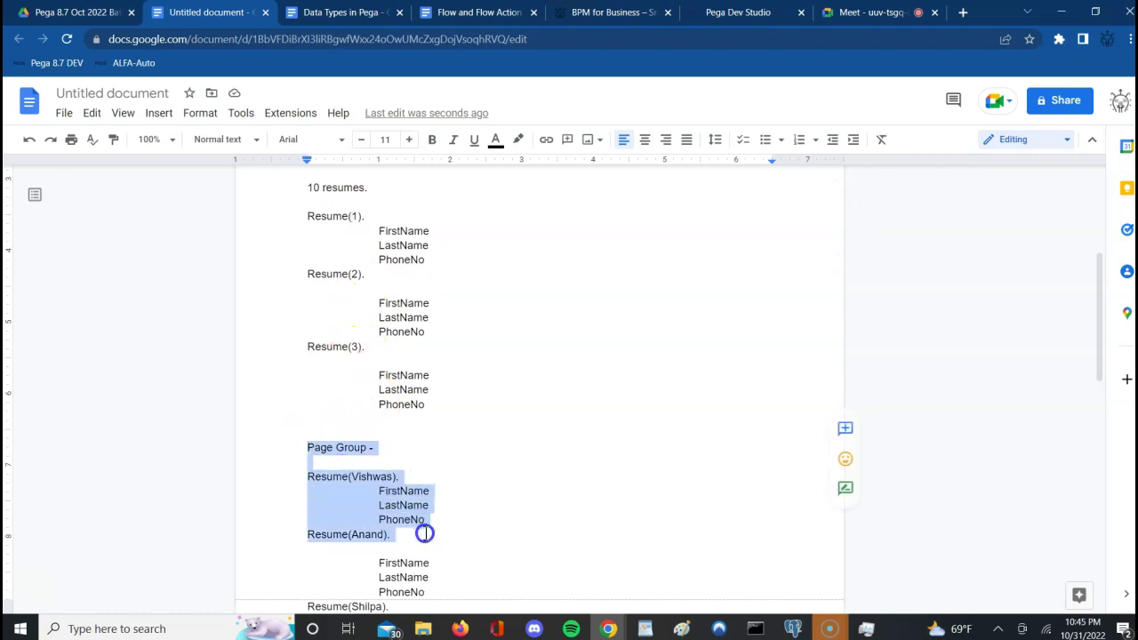
triple_click(368, 480)
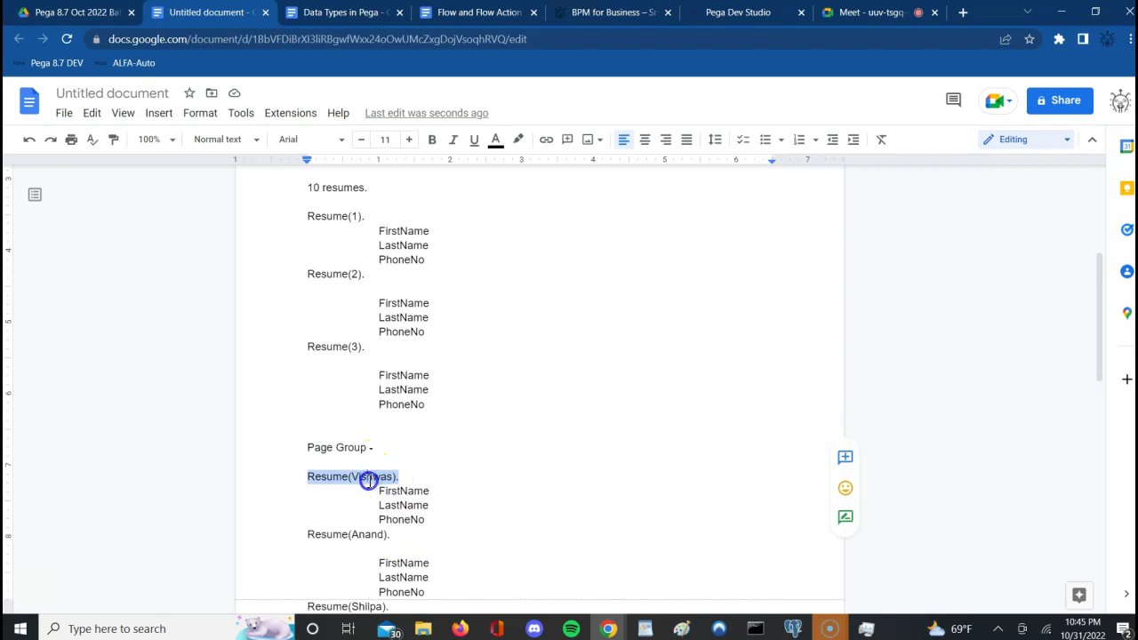
double_click(368, 480)
click(359, 540)
double_click(358, 540)
Add the line "Page can have multiple single value properties." below the last Page Group resume entry.
click(472, 536)
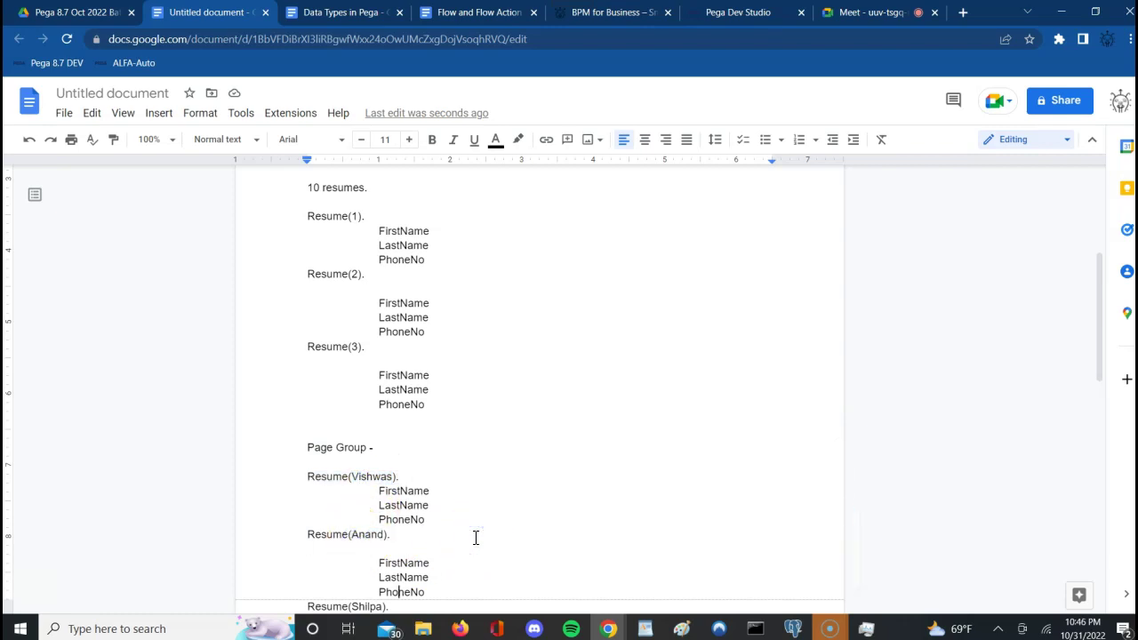
key(Down)
key(Down)
key(Down)
key(Down)
key(Down)
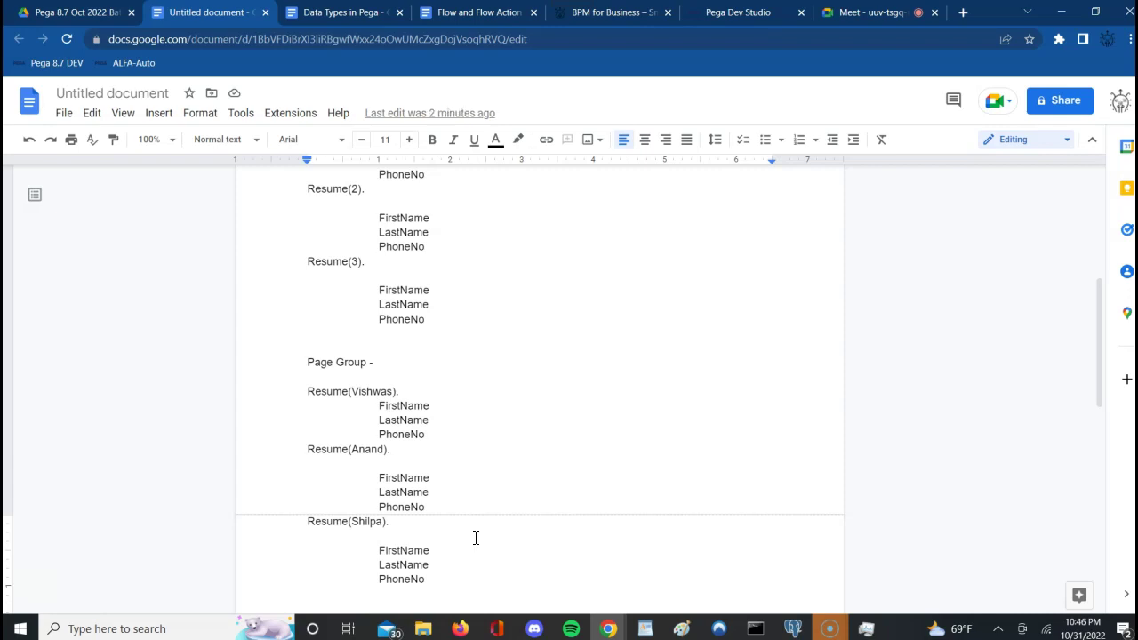
key(Return)
key(Return)
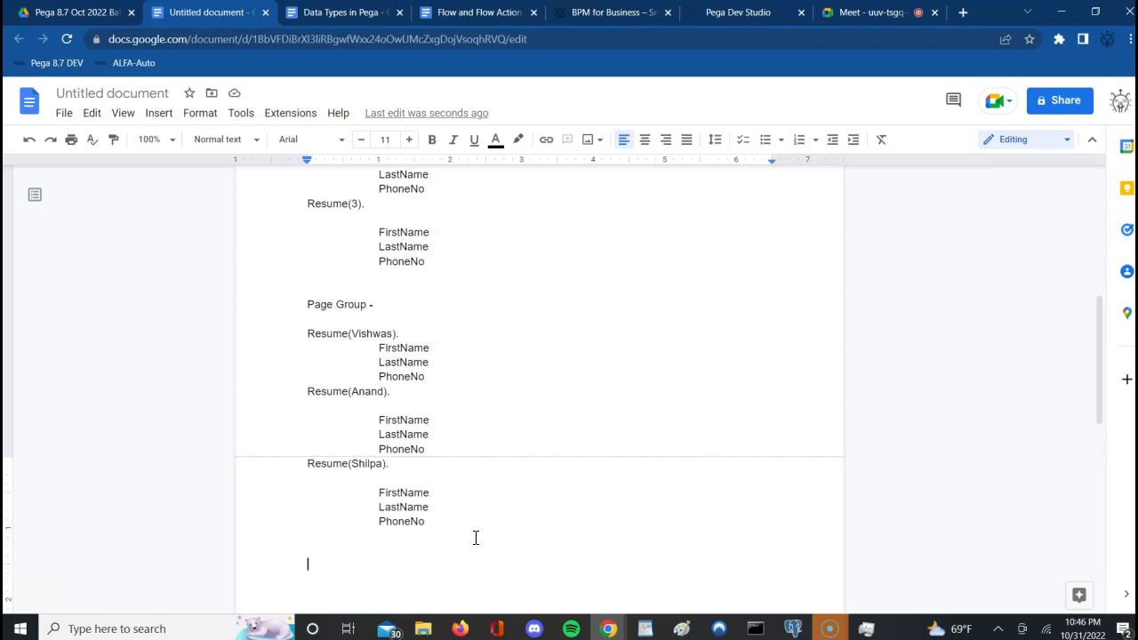
text(Page can hav)
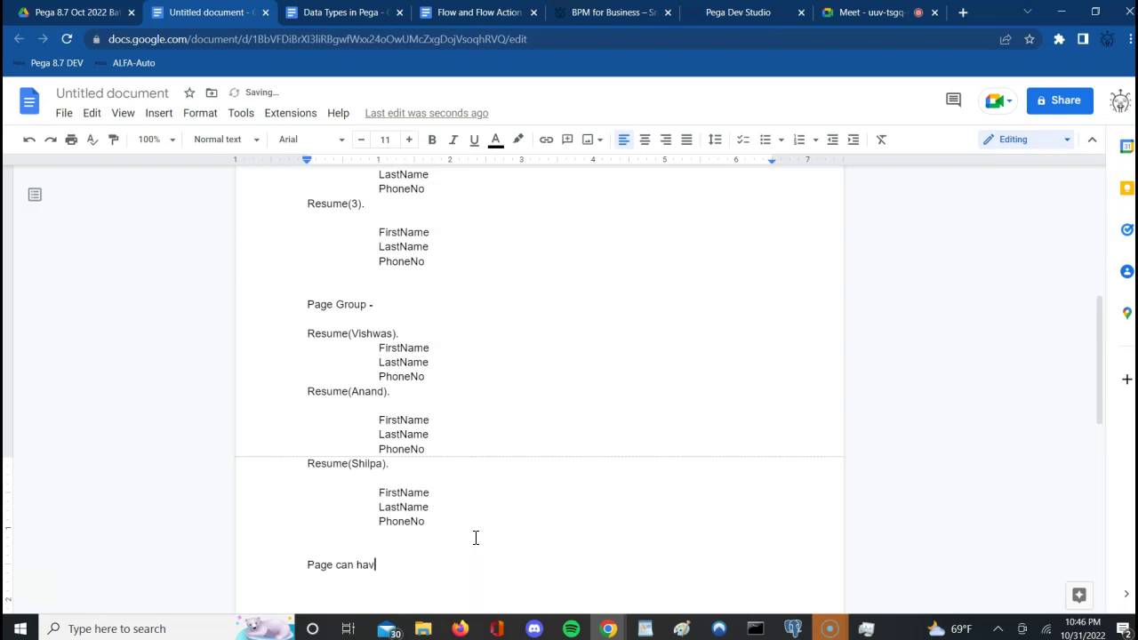
text(e mulitple sig)
key(BackSpace)
text(ngle value properties.)
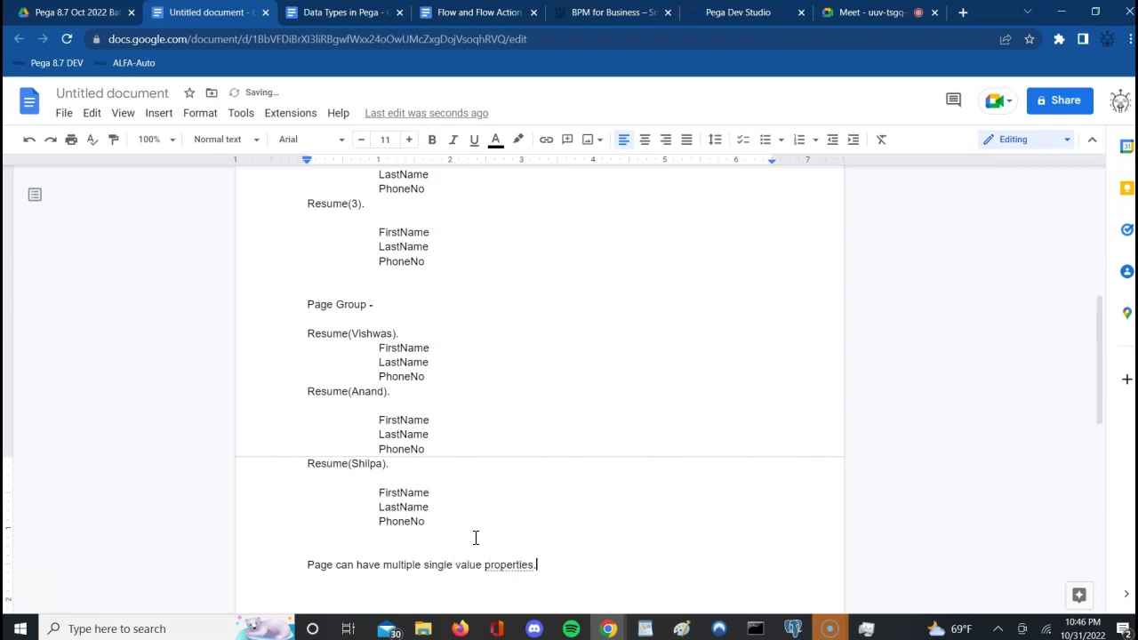
key(Return)
Switch to the Pega Clipboard Viewer and open the pyWorkPage clipboard page.
click(608, 628)
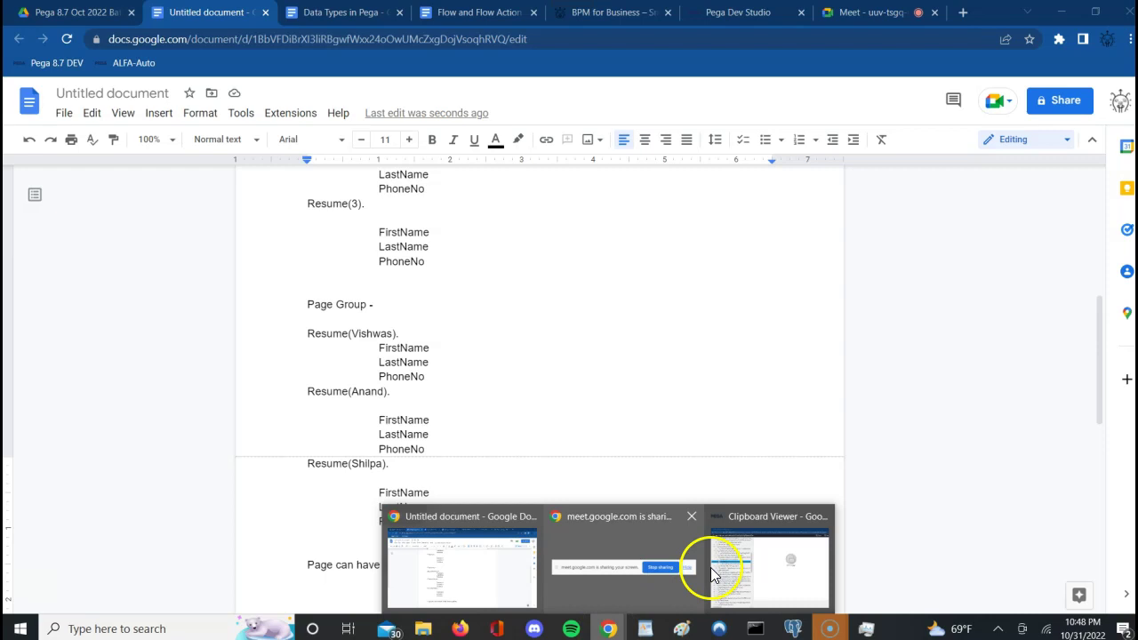
click(790, 587)
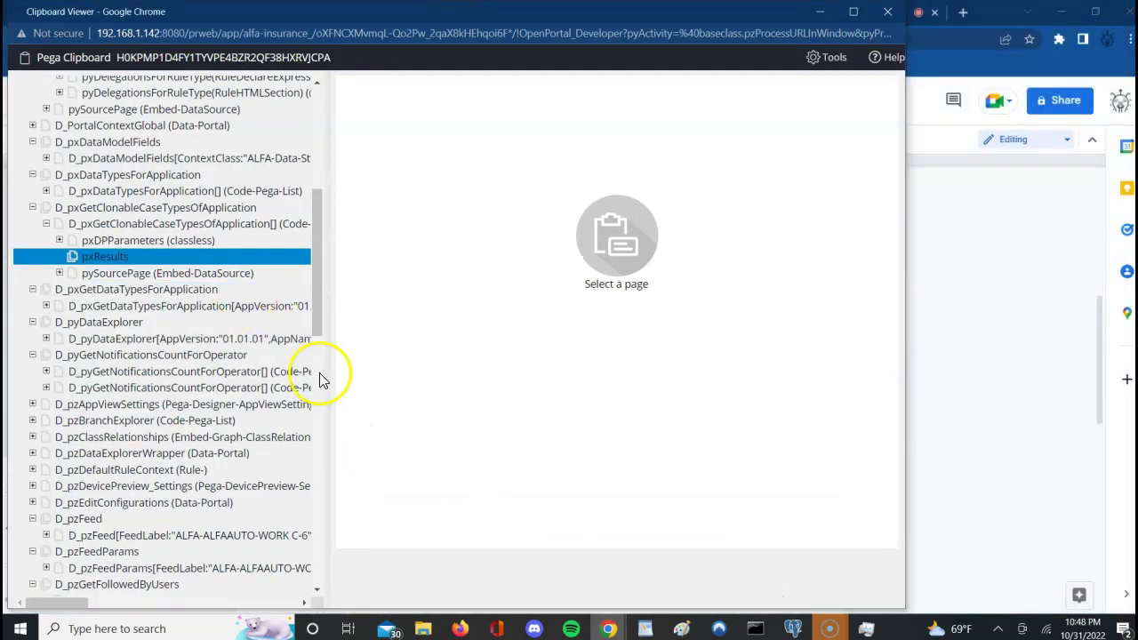
drag(318, 588, 320, 592)
click(79, 430)
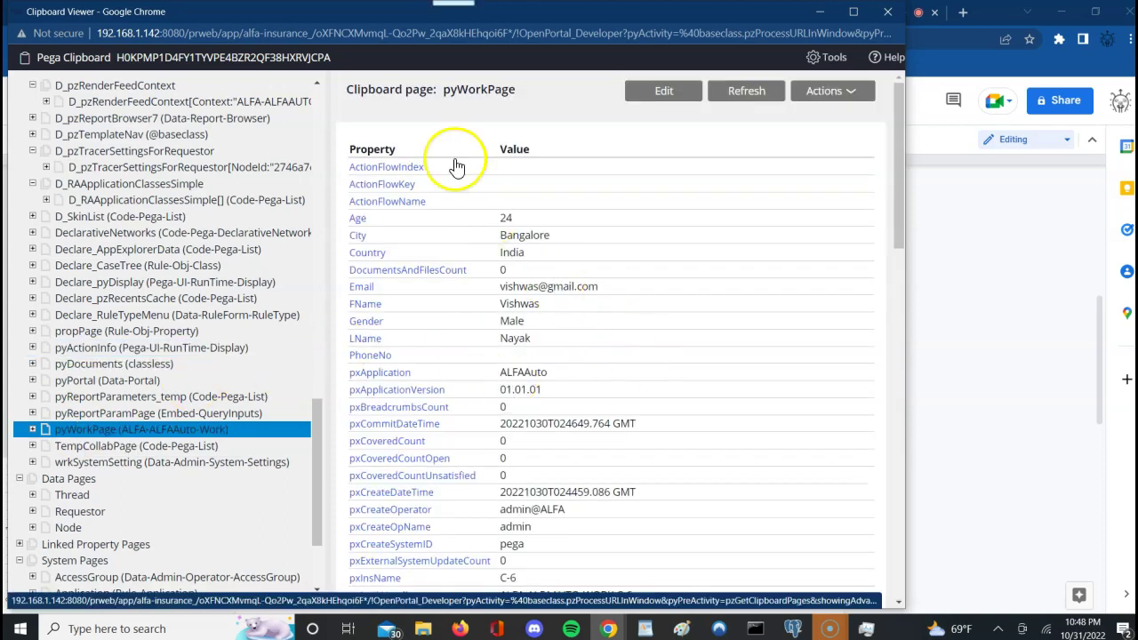
Examine the pyWorkPage name, its ALFA-ALFAAuto-Work class and its FName property in the clipboard.
double_click(466, 85)
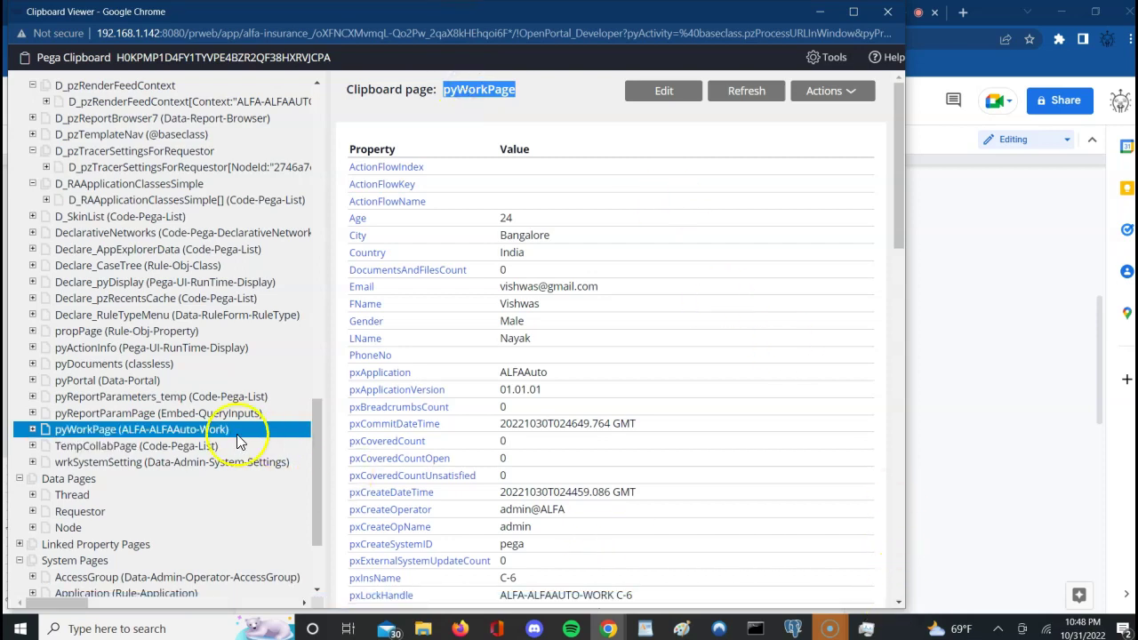
drag(139, 425, 147, 440)
click(164, 429)
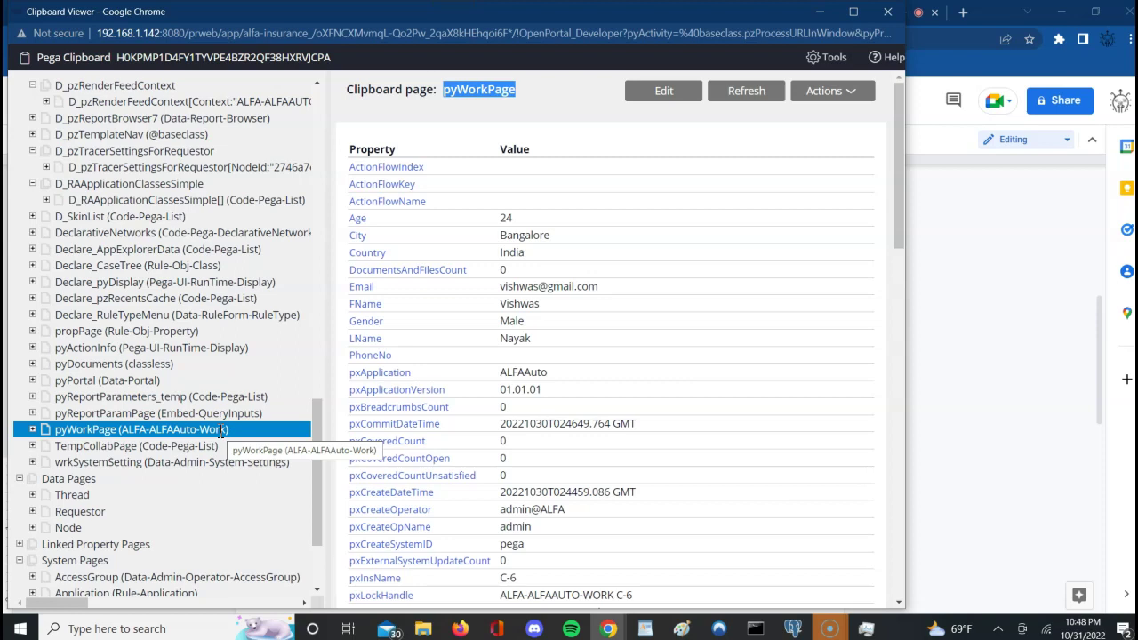
drag(220, 429, 340, 426)
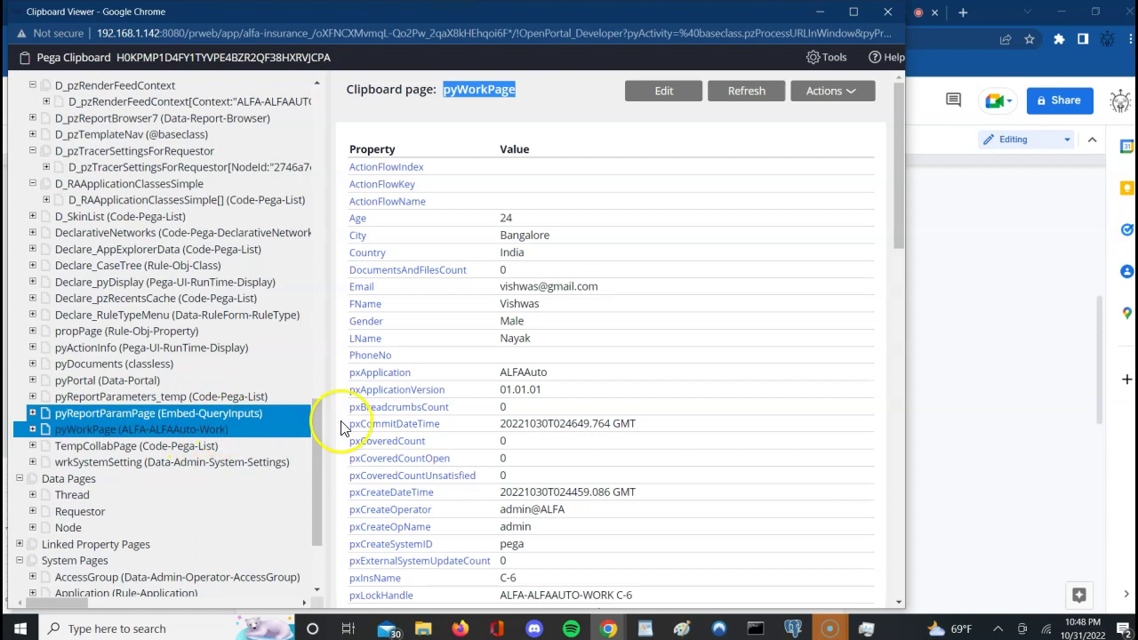
click(341, 426)
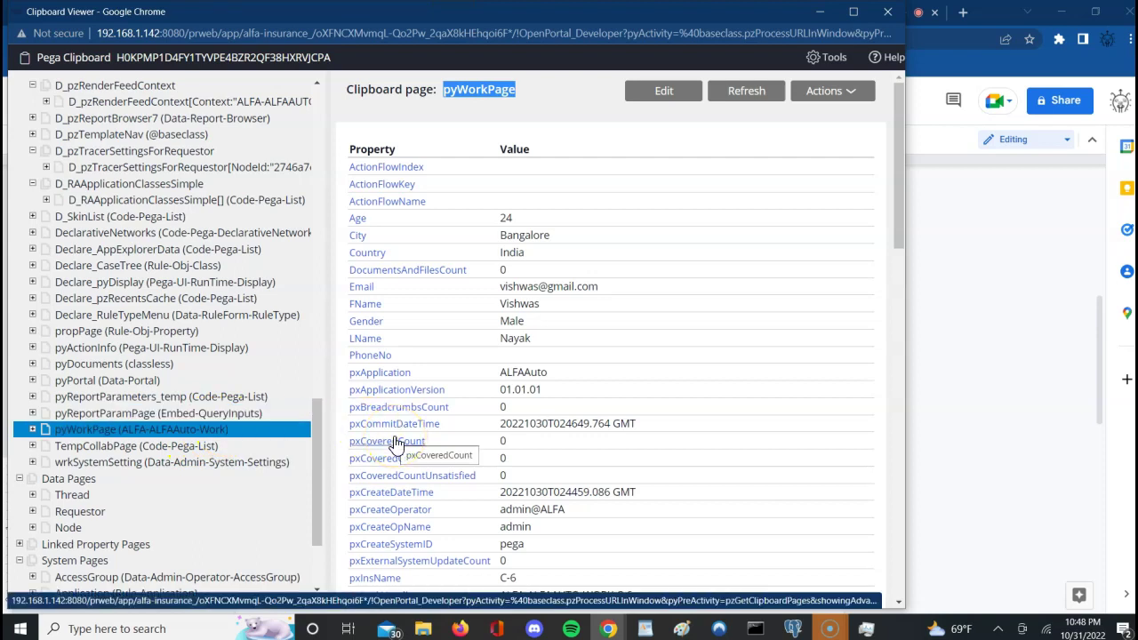
click(365, 311)
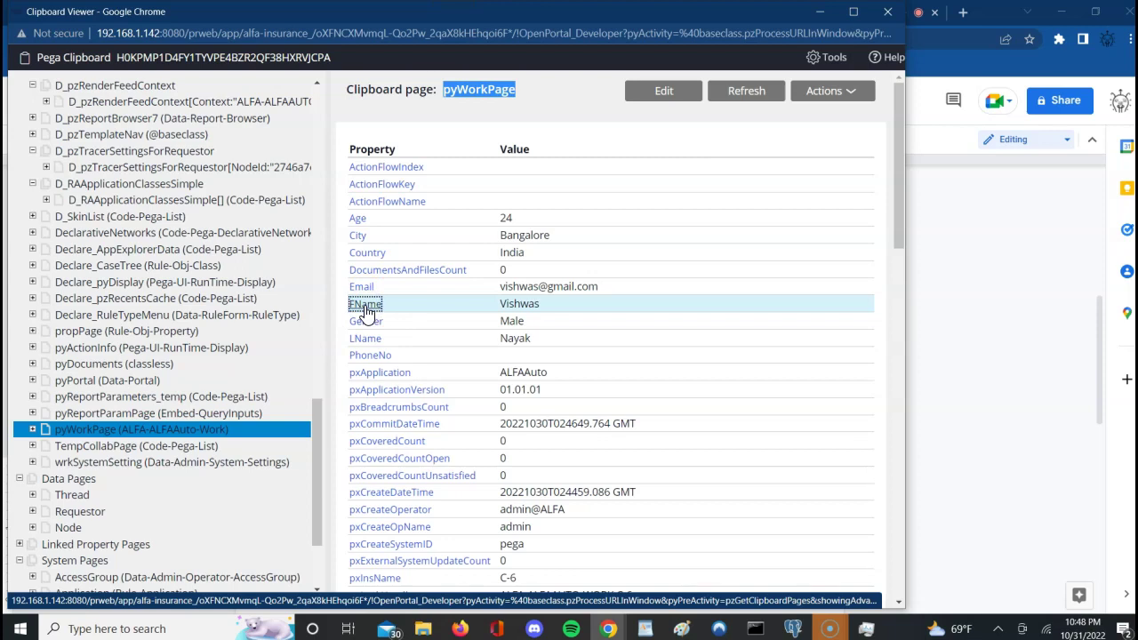
click(358, 314)
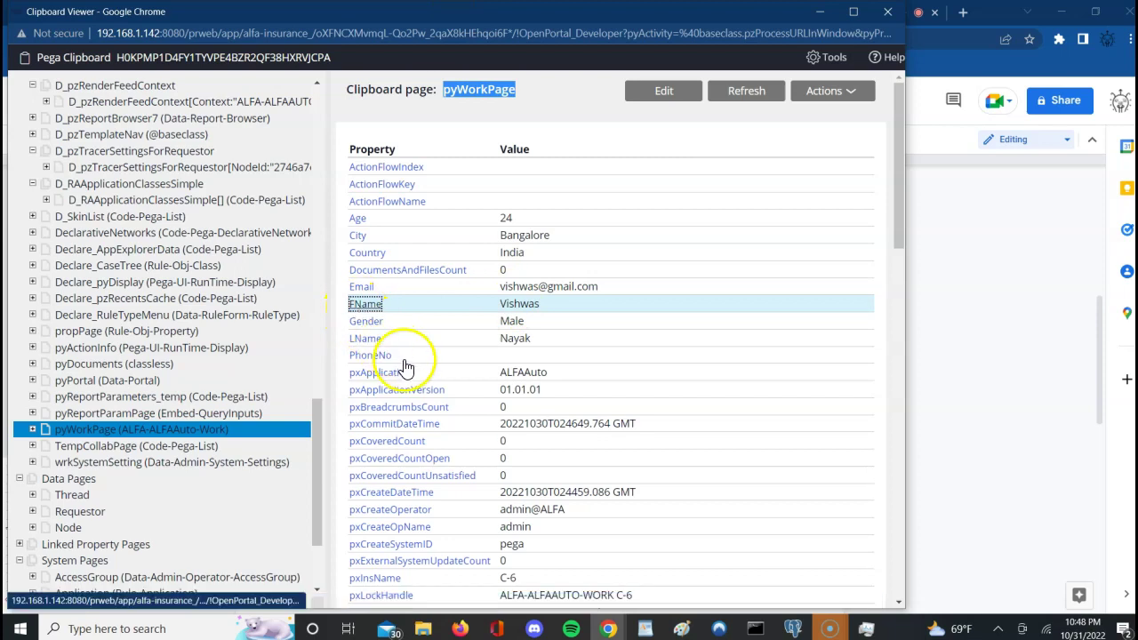
Return to the Google Docs notes and add pyWorkPage.FName below the sentence on single value properties.
click(969, 382)
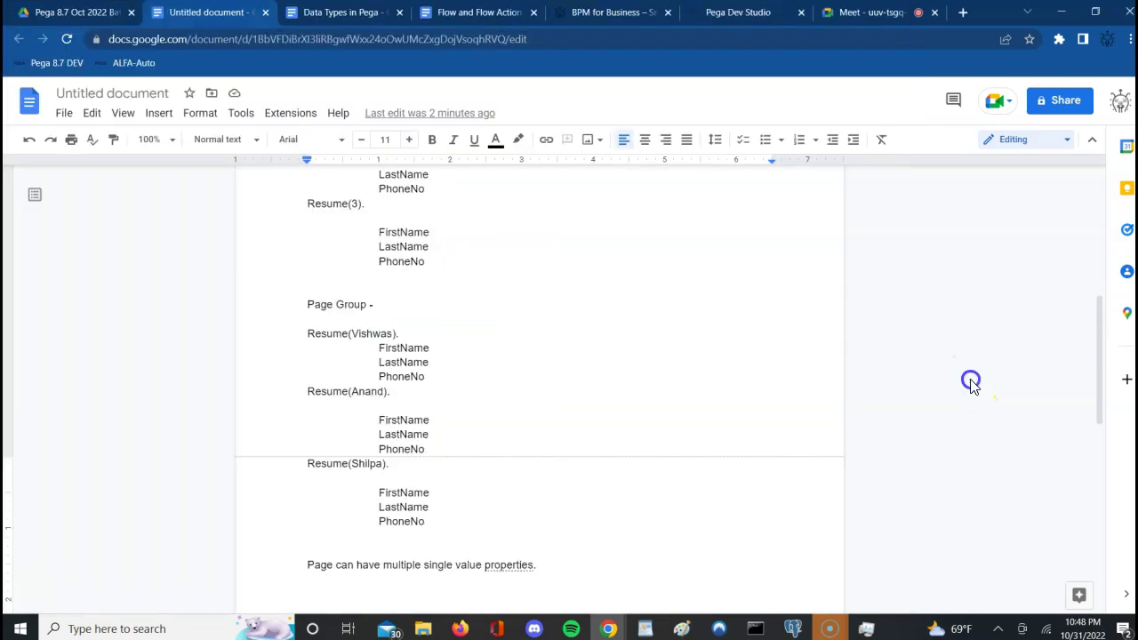
click(571, 564)
key(Return)
key(Return)
text(pyWorkPage.FName)
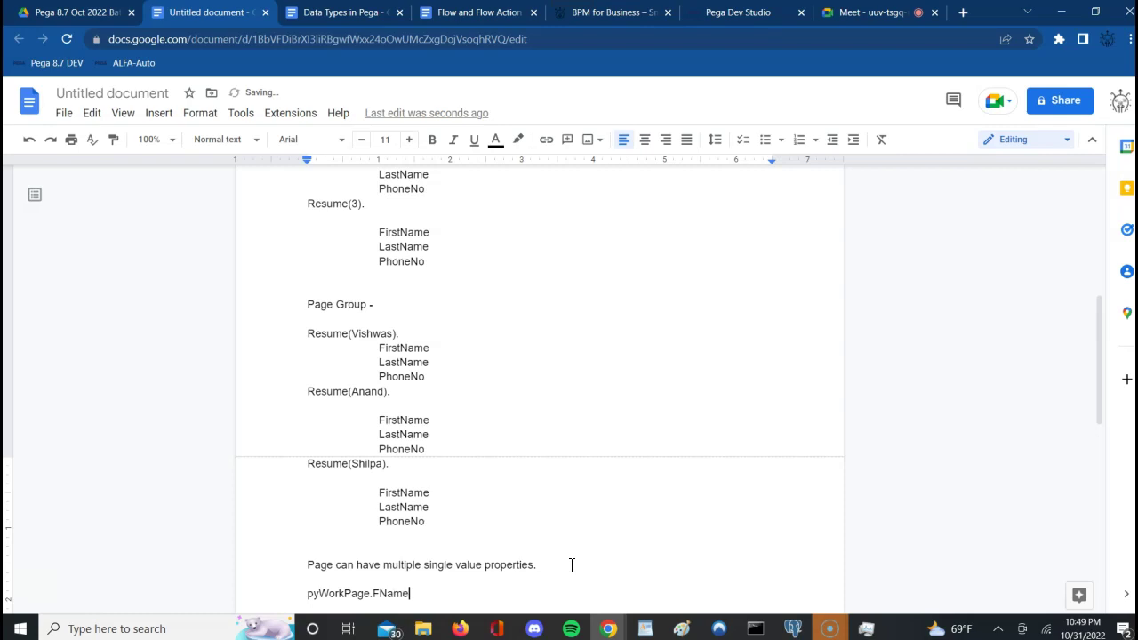
key(Return)
Duplicate the pyWorkPage.FName line and change the copy to pyWorkPage.LName.
key(shift+Up)
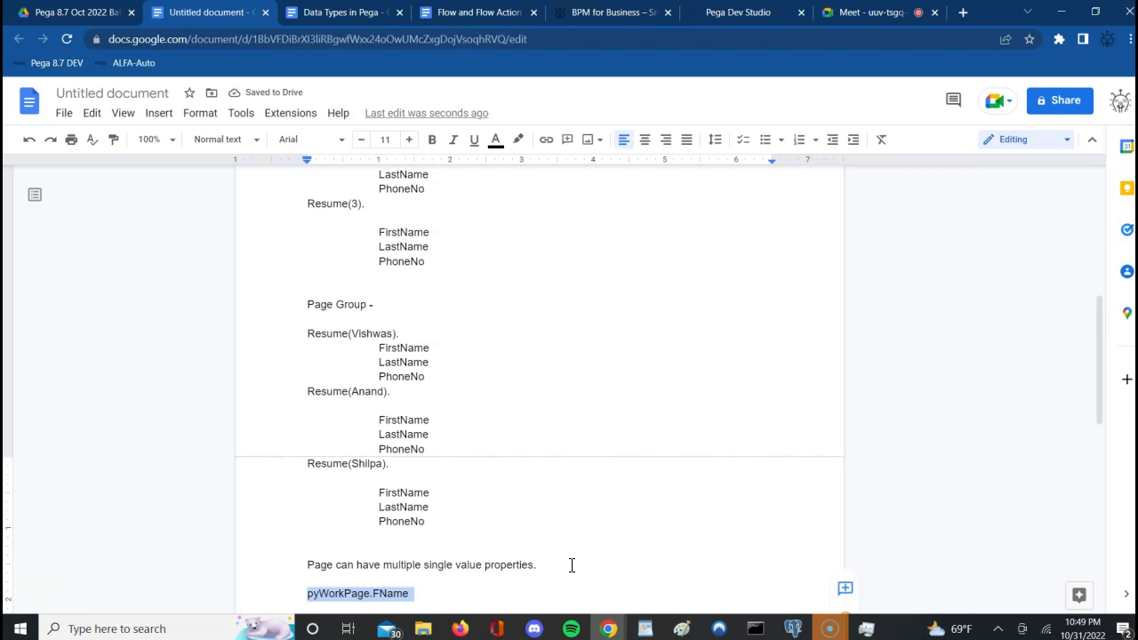
key(ctrl+c)
key(Right)
key(ctrl+v)
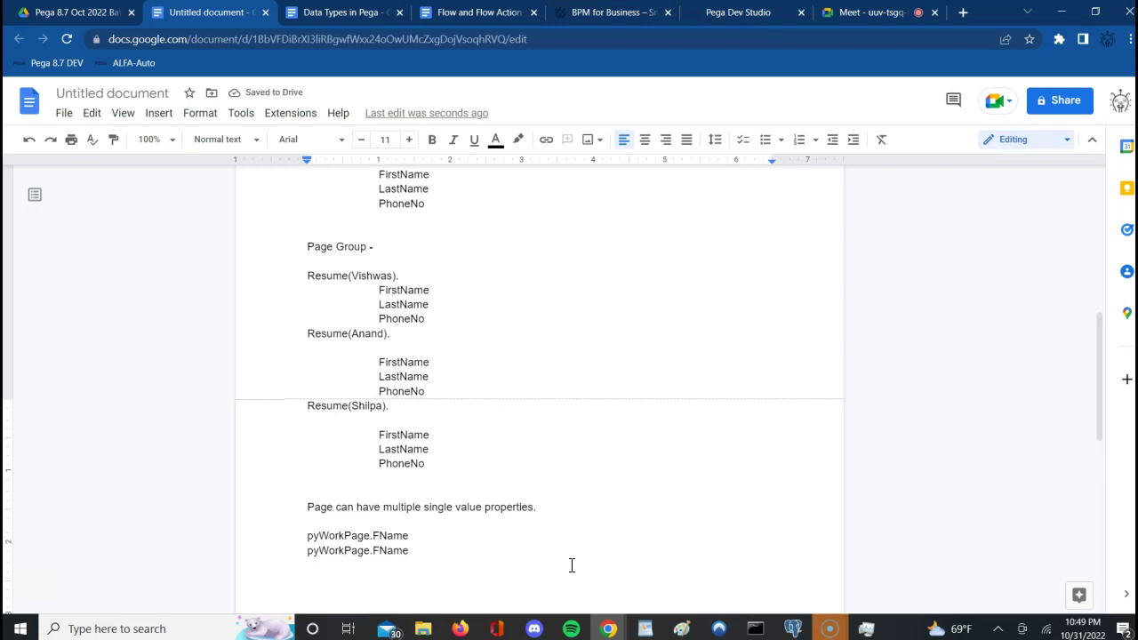
key(BackSpace)
key(BackSpace)
key(BackSpace)
key(BackSpace)
key(BackSpace)
key(BackSpace)
text(L)
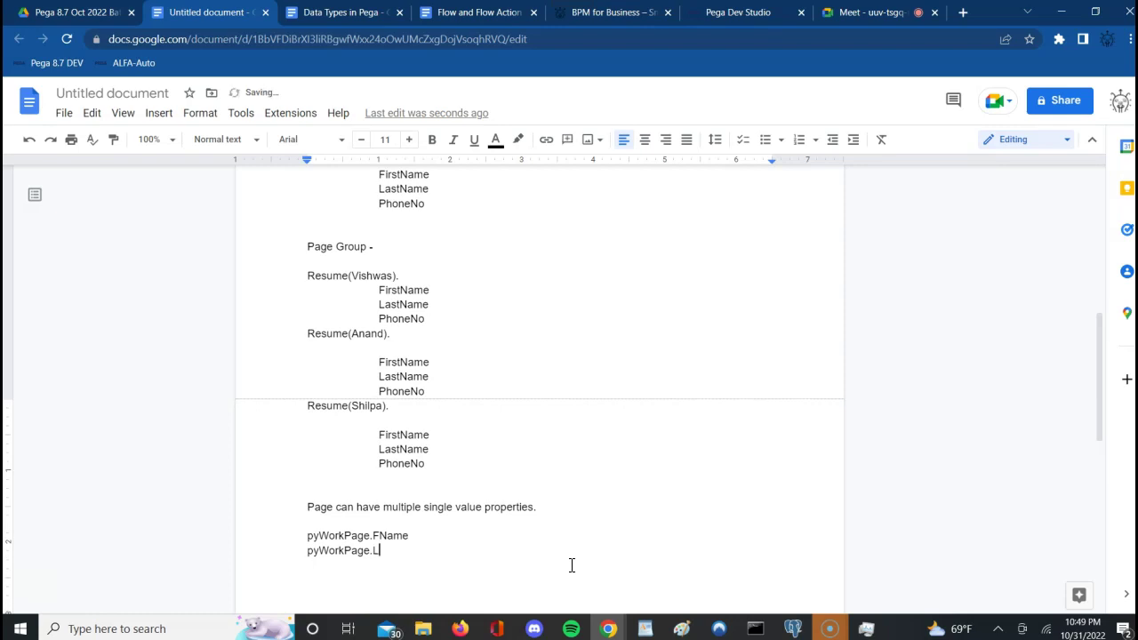
text(Name)
Add a line setting pyWorkPage.CustomerPage.FName equal to the customer's first name, and highlight its CustomerPage part.
key(Return)
key(Return)
text(pyWorkPage.CustomerPage.)
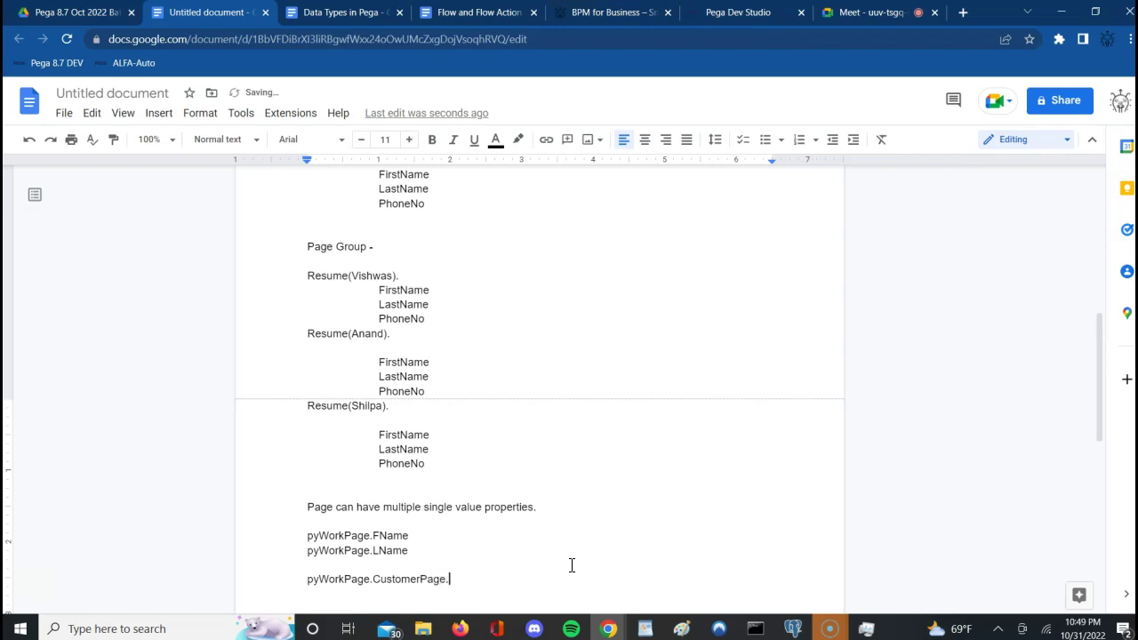
text(FName = Vishwas)
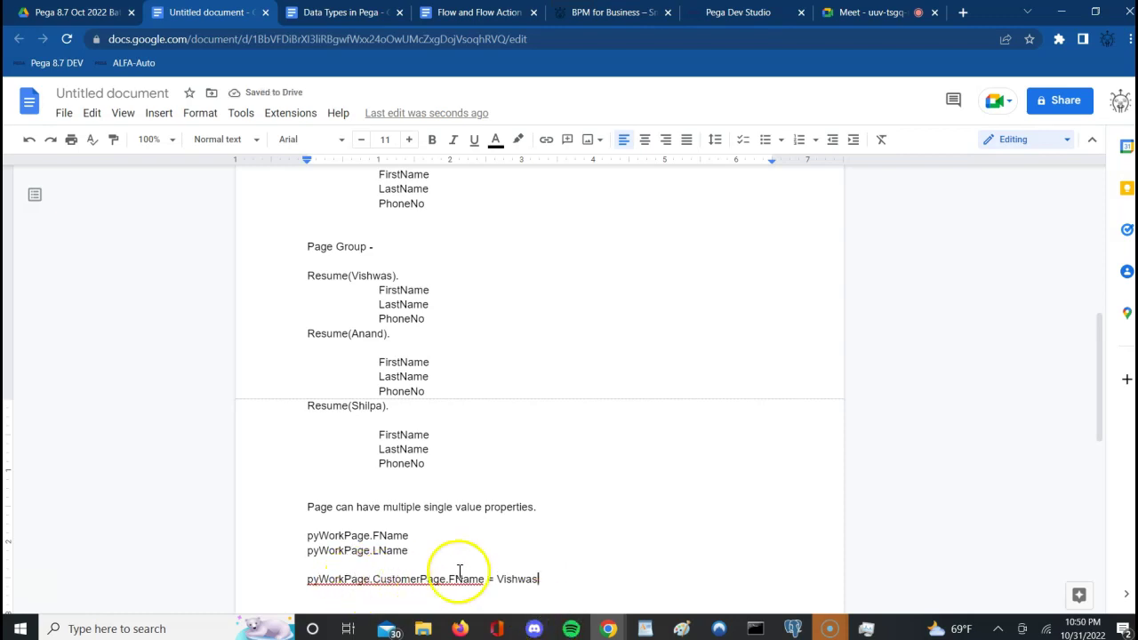
double_click(414, 583)
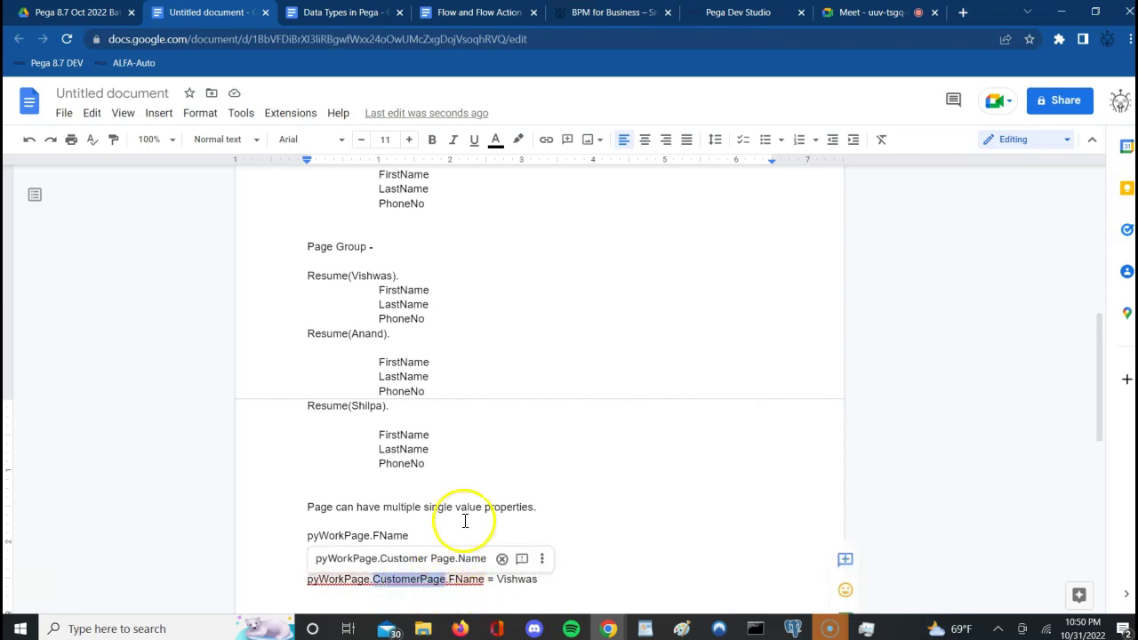
click(642, 516)
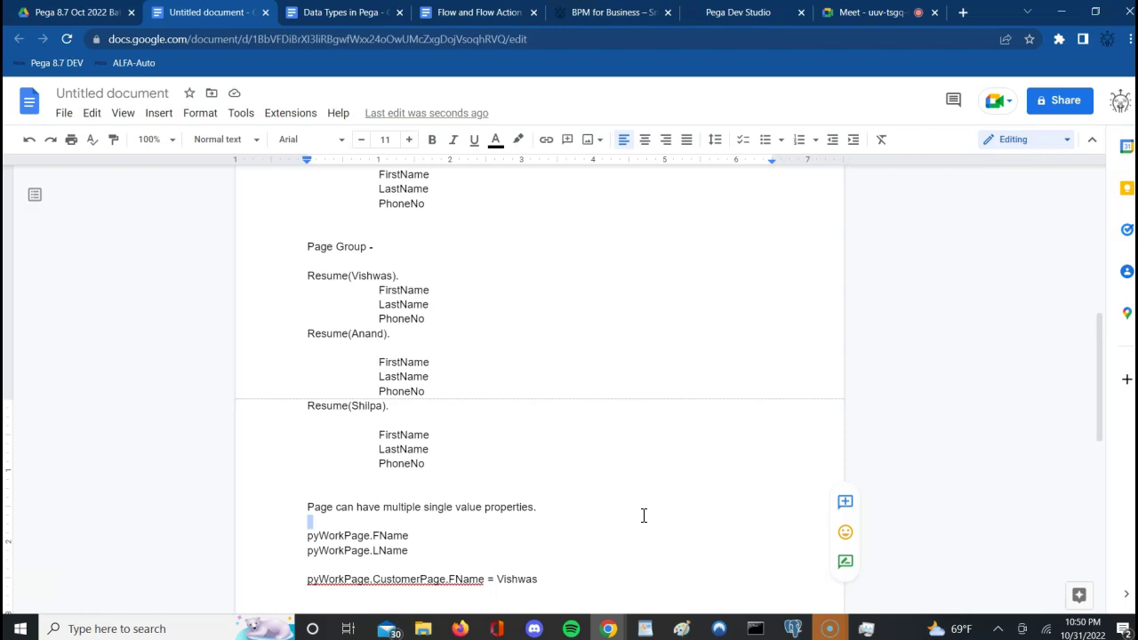
Add the line "Vehicle details and Claim details." below the CustomerPage example.
double_click(572, 581)
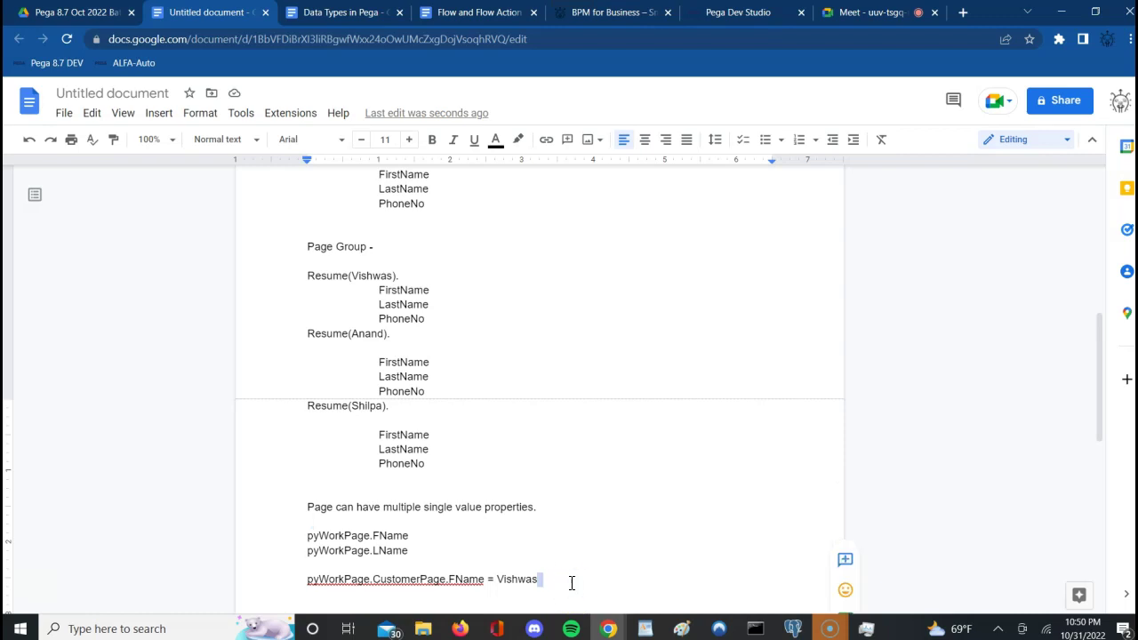
key(Return)
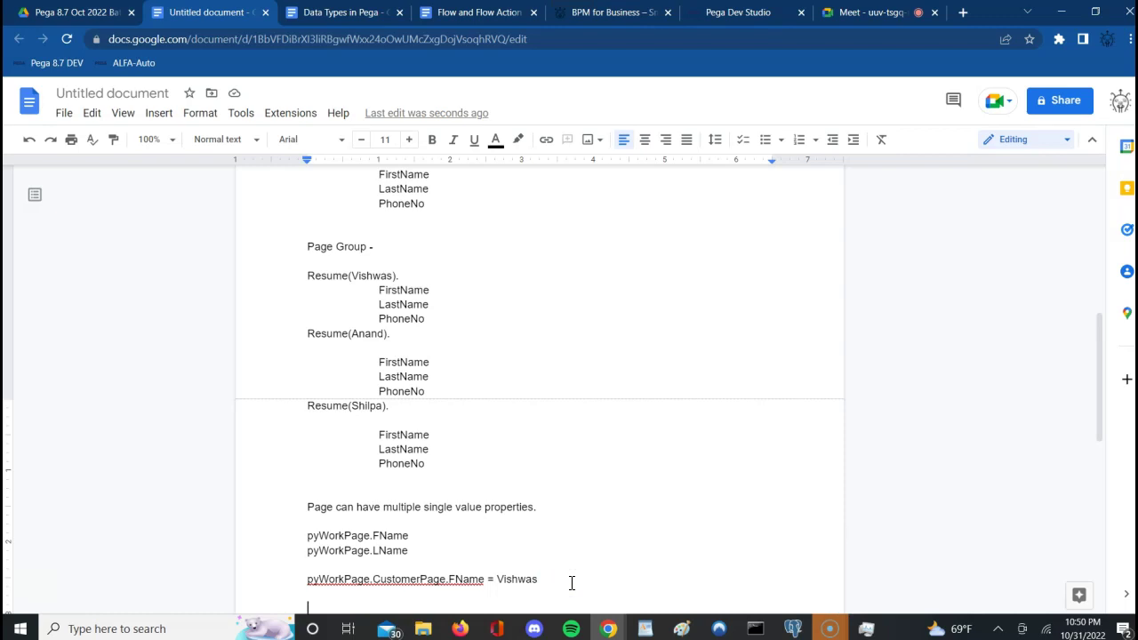
key(Return)
text(Vehicle )
text(details )
text(and Claim d)
text(eatil)
key(BackSpace)
key(BackSpace)
key(BackSpace)
key(BackSpace)
text(tails)
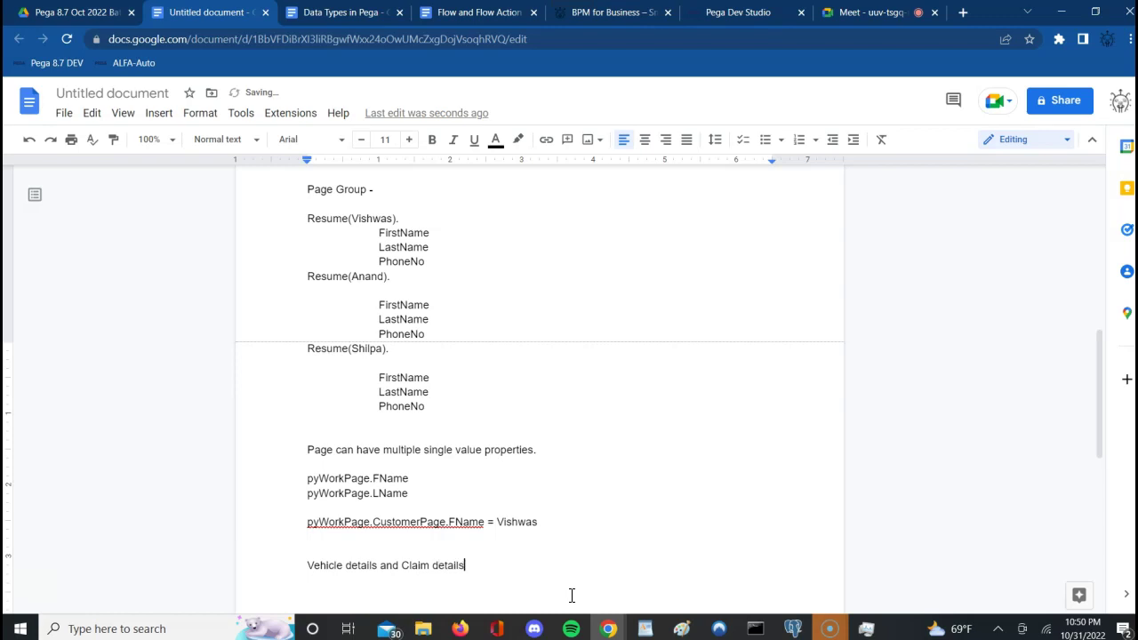
key(BackSpace)
text(.)
Add the vehicle property list "VIN, Brand, Model, MakeYear, PriorInsurance." below the Vehicle and Claim details line.
click(512, 593)
double_click(503, 585)
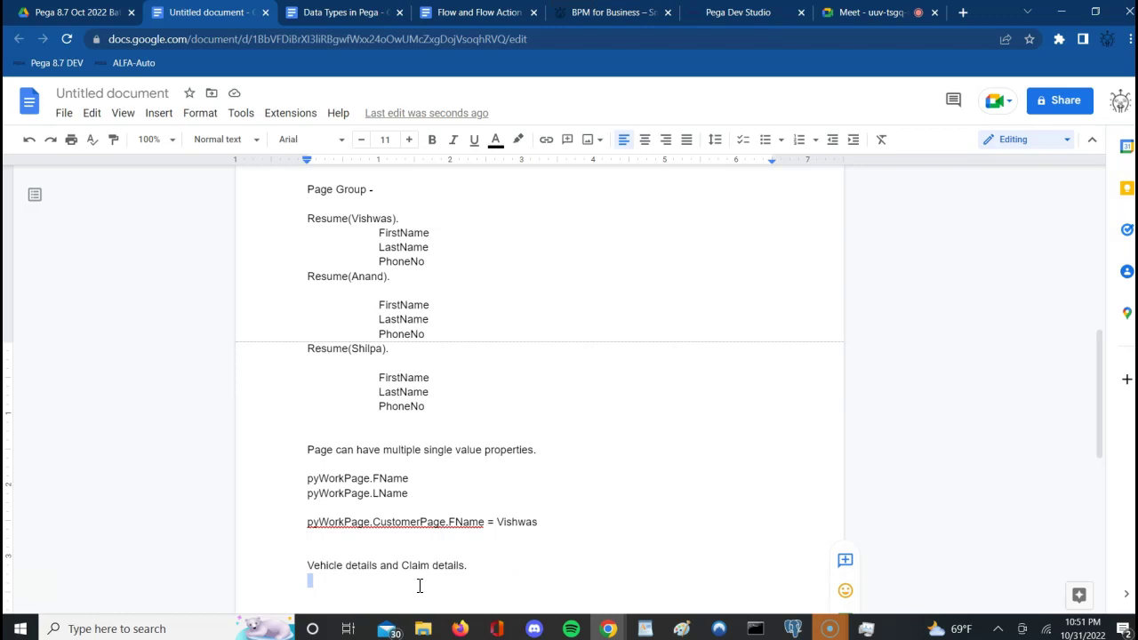
key(Return)
text(VIN, )
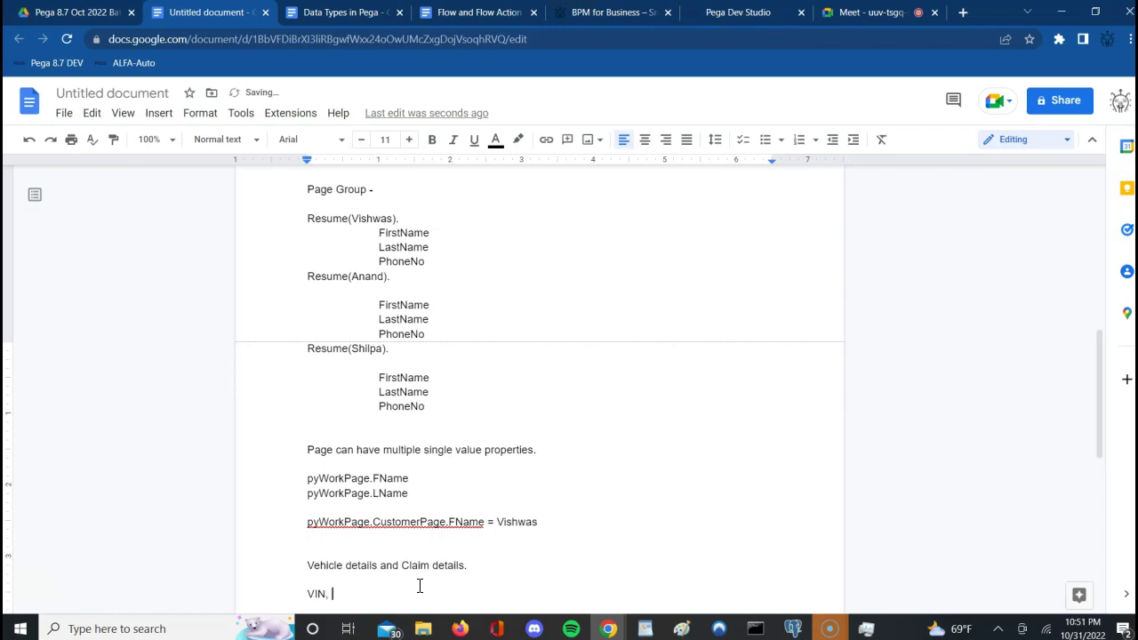
text(Brand, Model, MakeYear, )
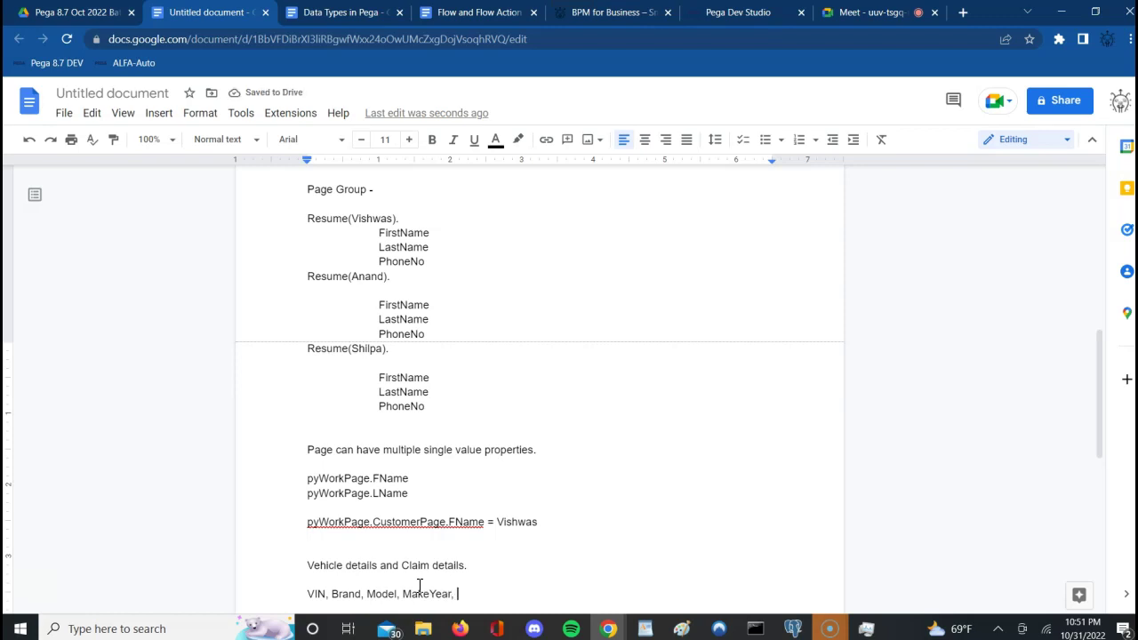
text(PriorInsura)
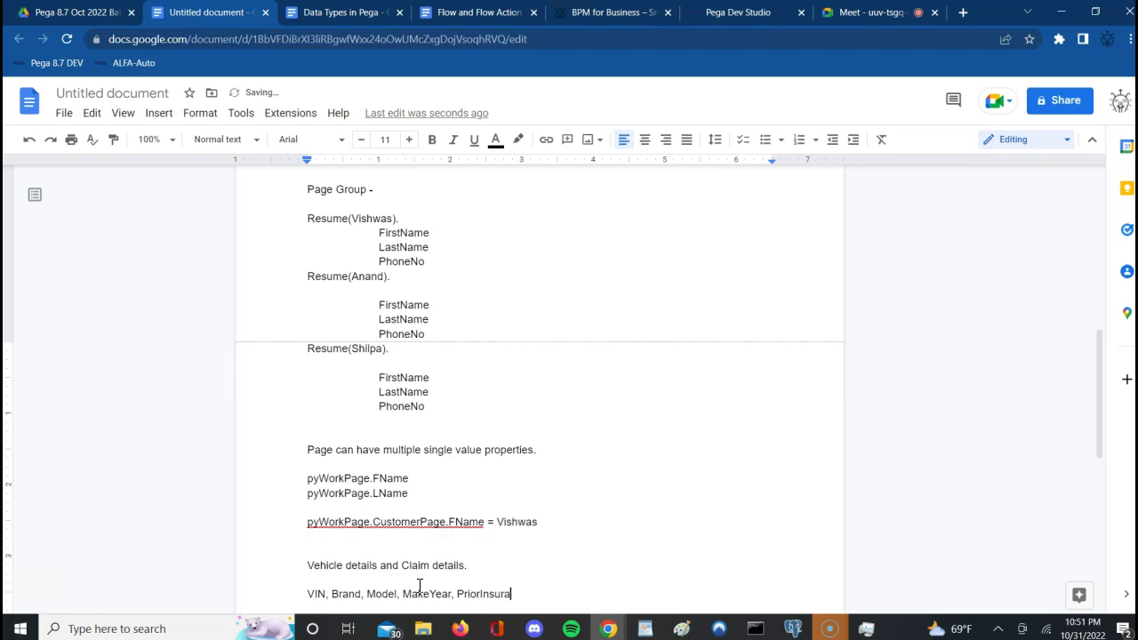
text(nce.)
click(417, 585)
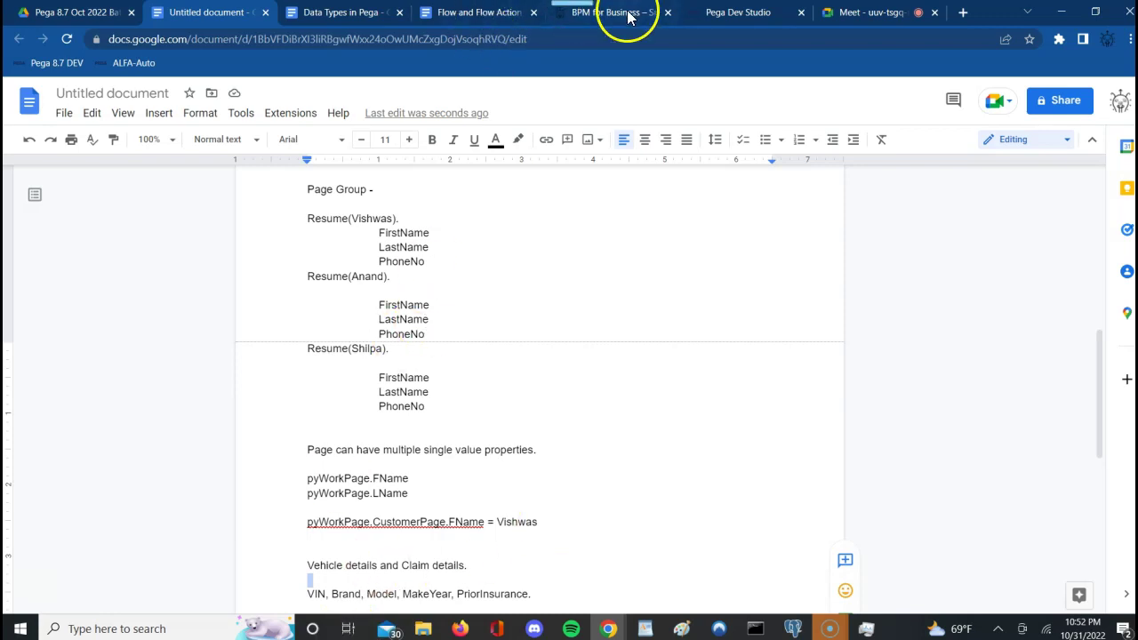
Switch to Pega Dev Studio and start adding a new data type with the label and description Vehicle.
click(724, 12)
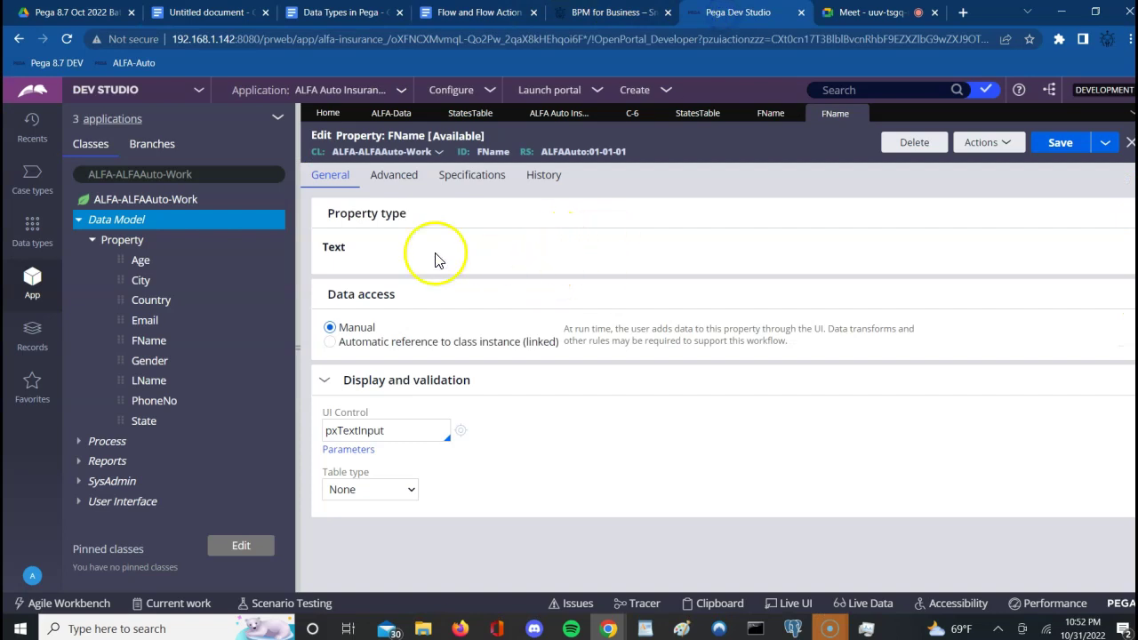
click(43, 231)
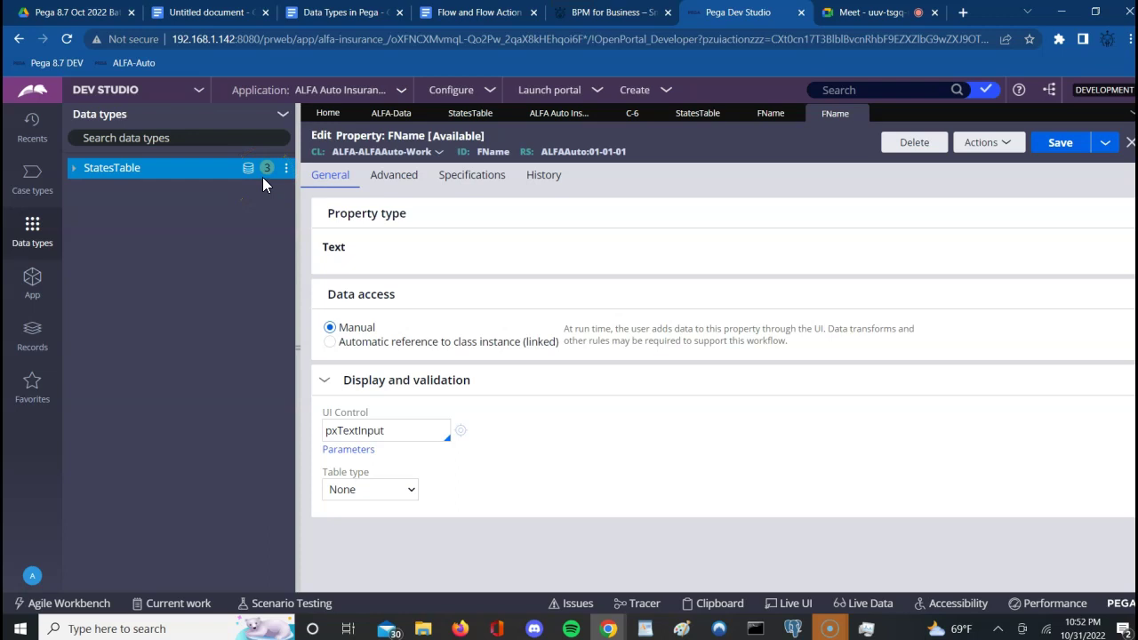
click(261, 192)
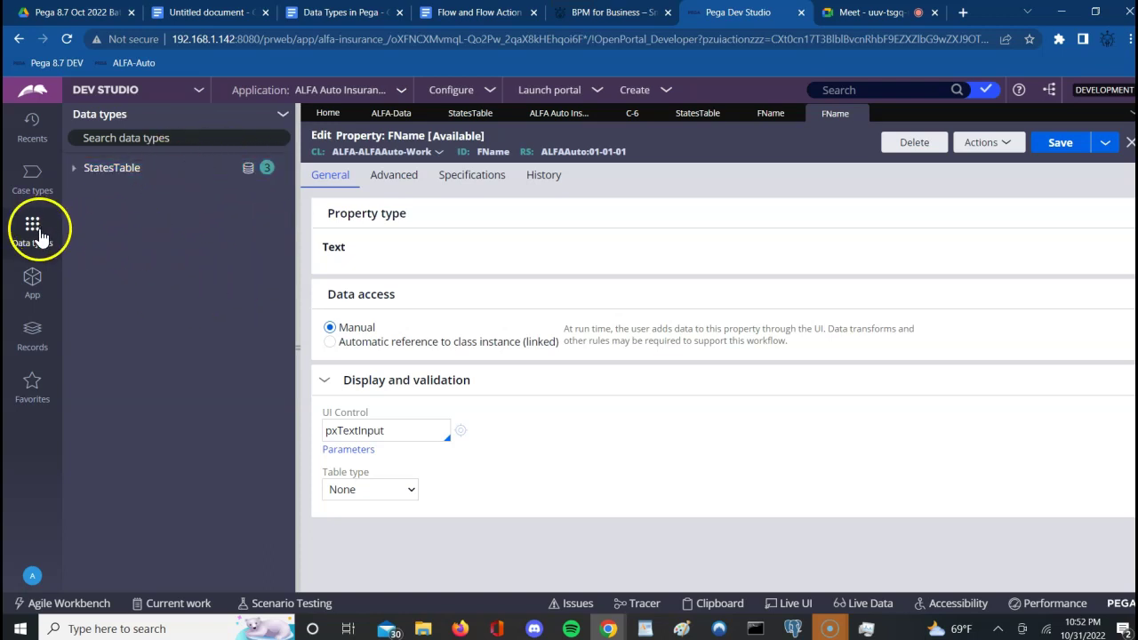
click(193, 217)
click(285, 121)
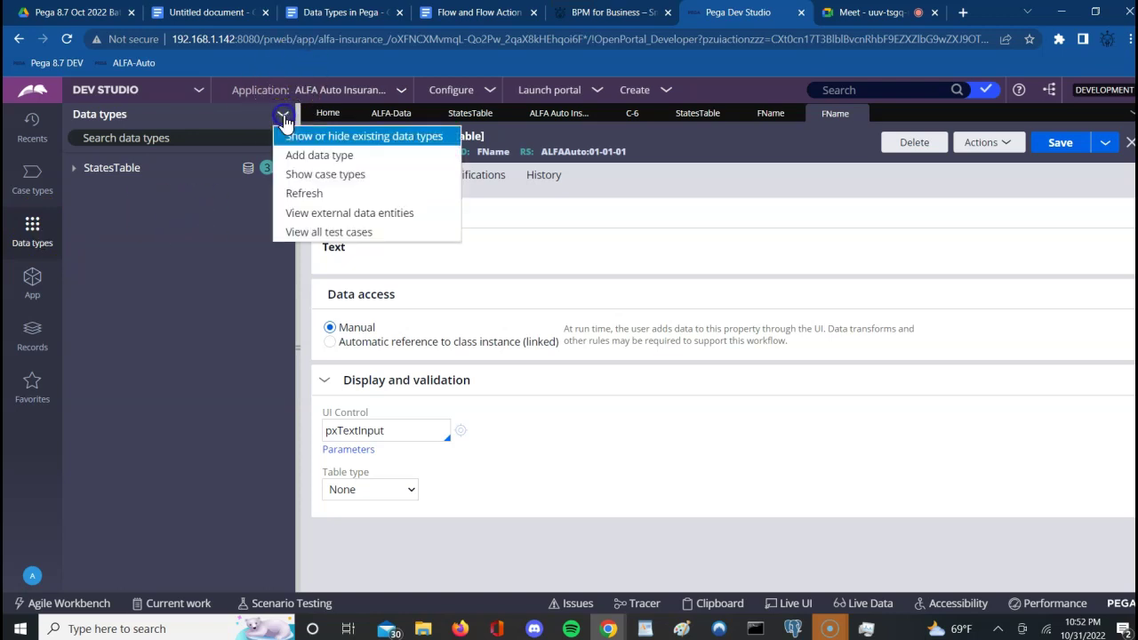
click(293, 151)
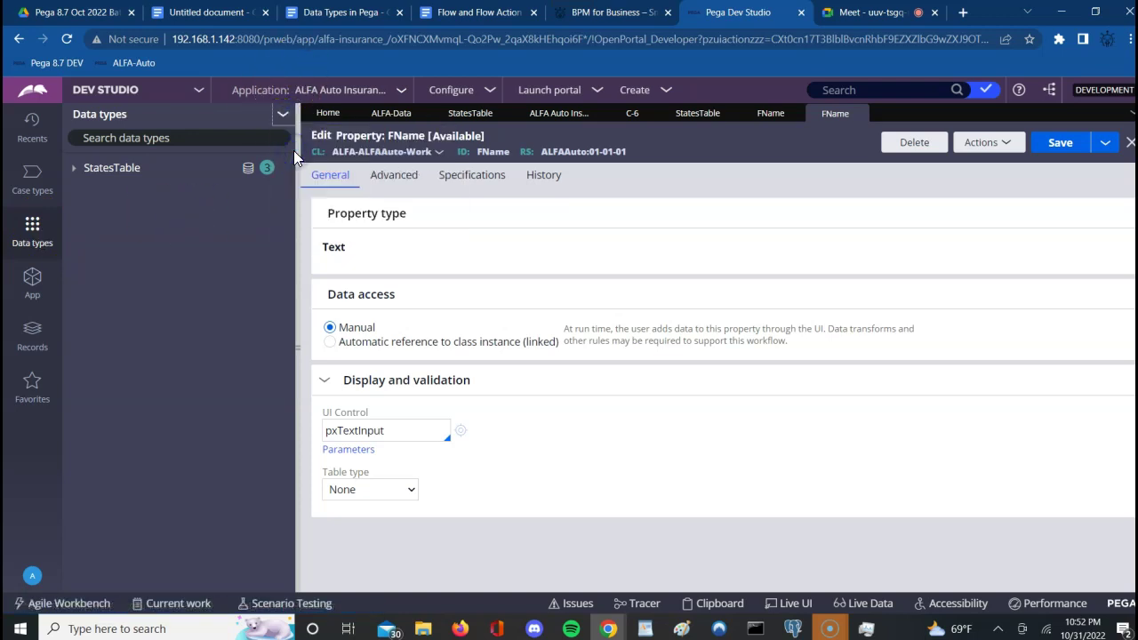
click(395, 311)
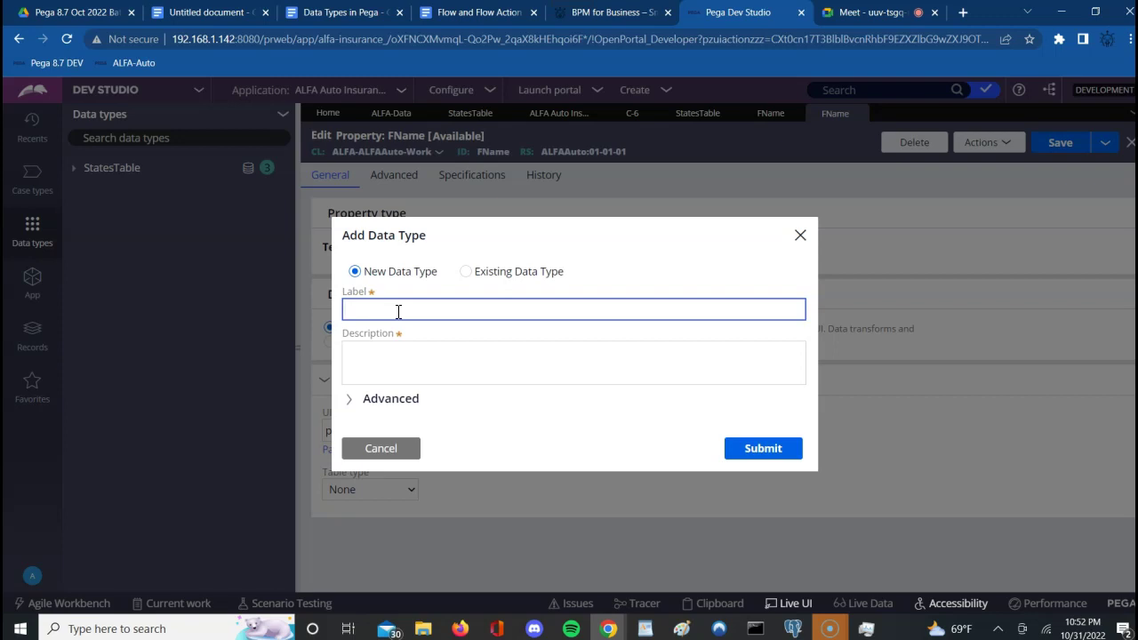
text(Vehicle)
key(Tab)
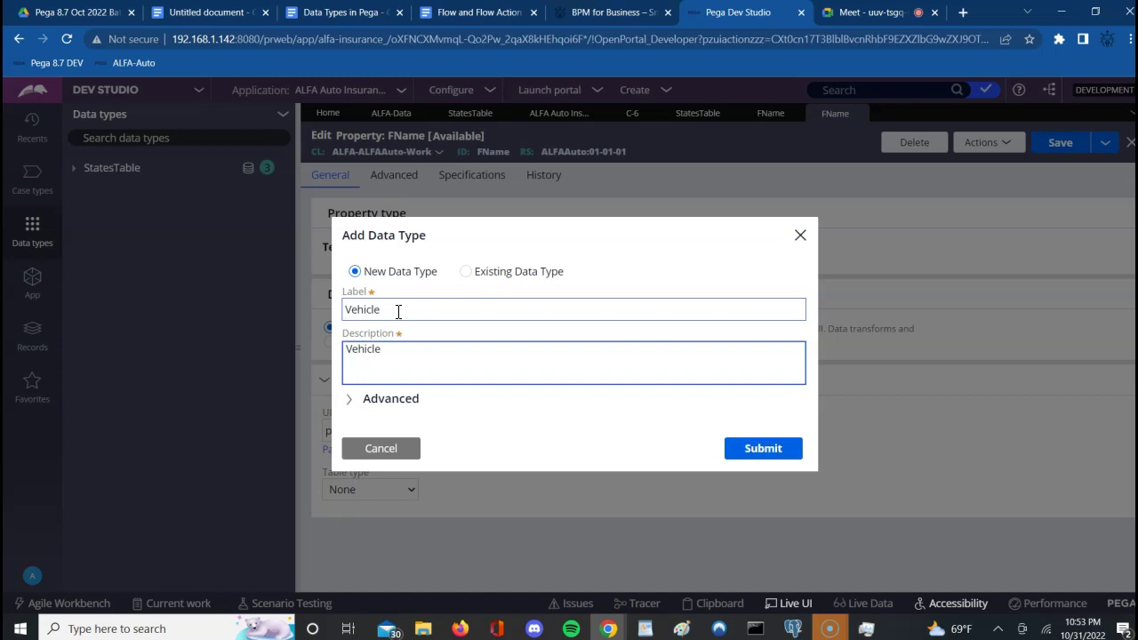
Expand the advanced settings and create the Vehicle data type under ALFA-ALFAAuto-Data in the ALFAAuto ruleset.
click(779, 453)
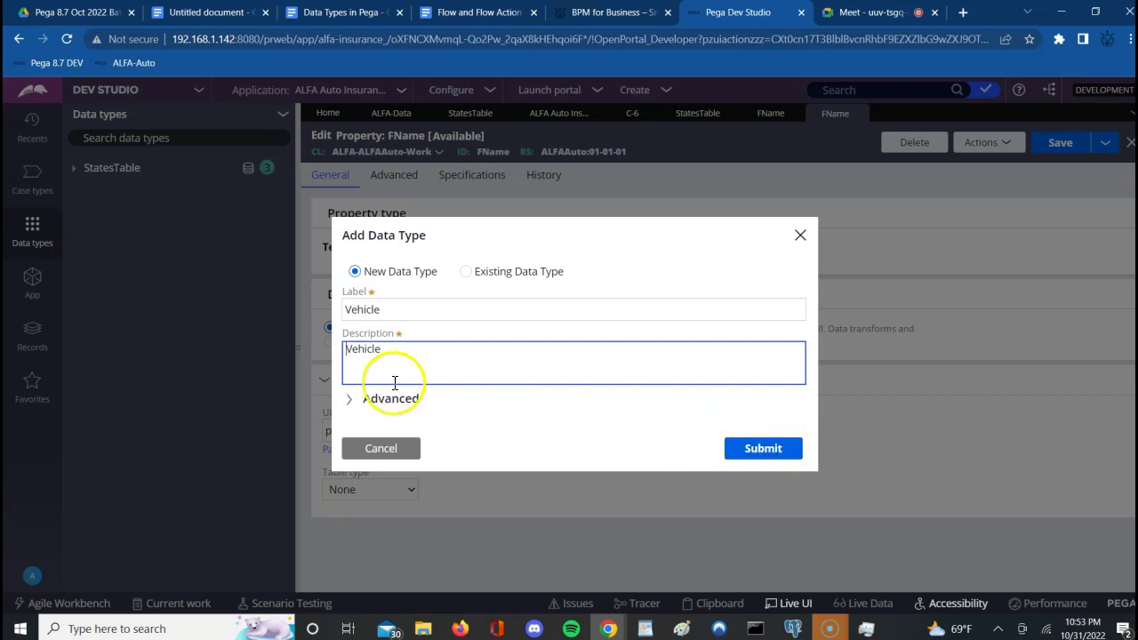
click(351, 401)
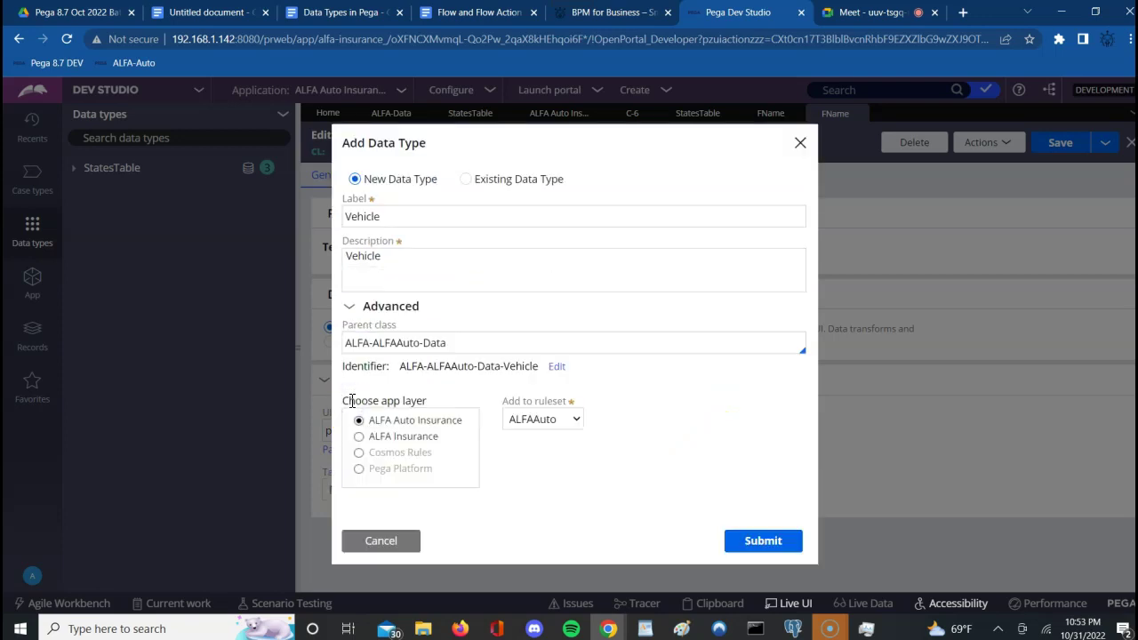
click(572, 409)
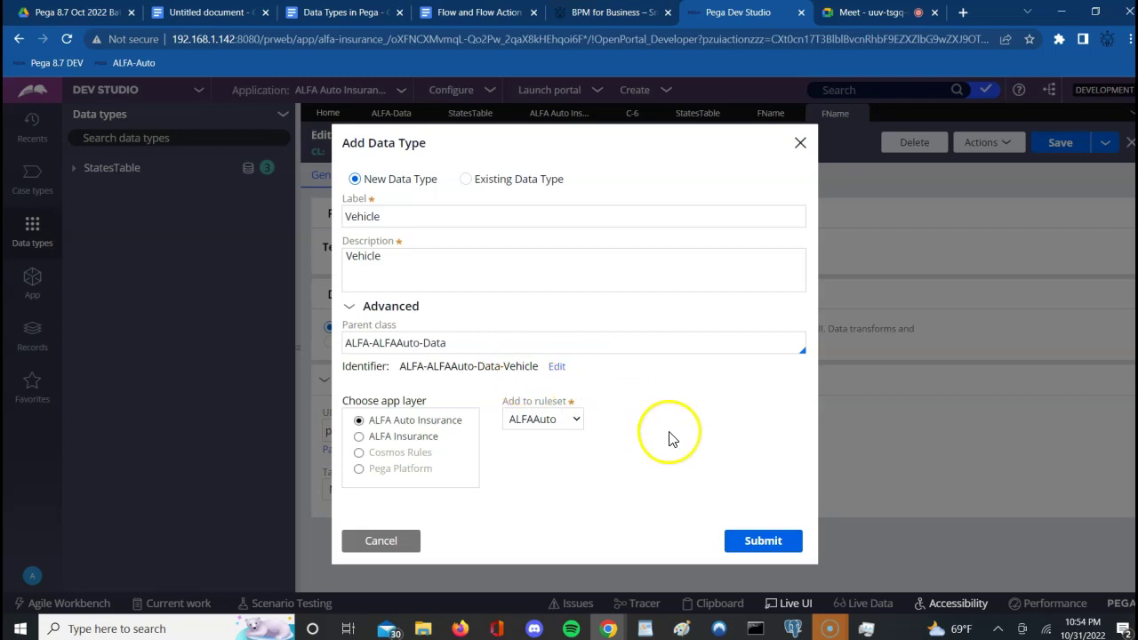
click(755, 542)
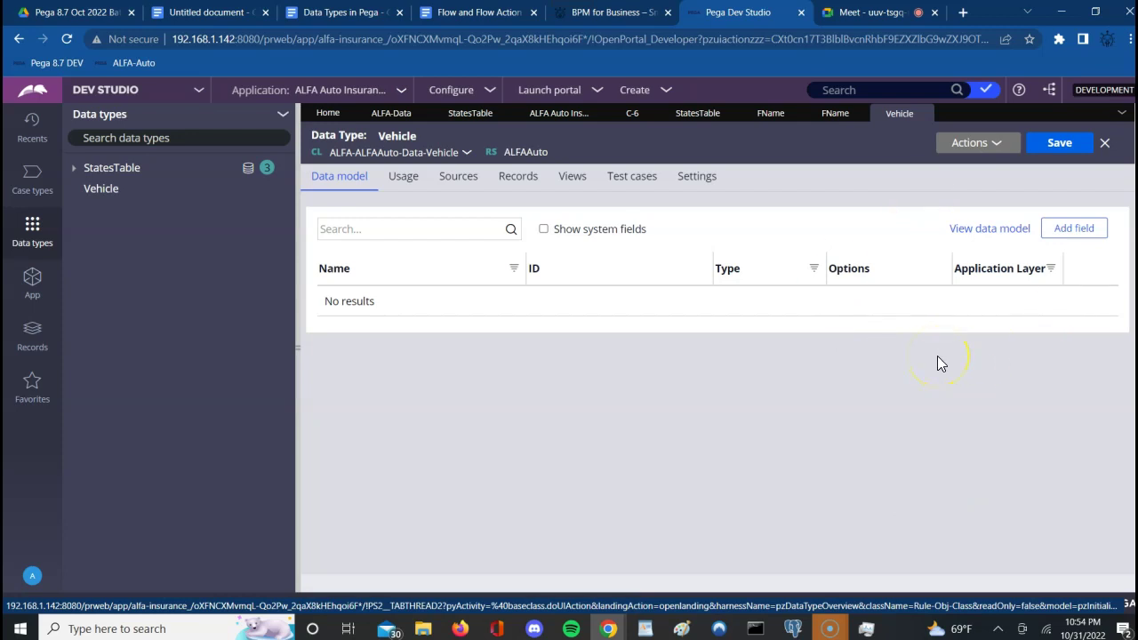
Add the single-line text fields VIN and Brand to the Vehicle data type.
click(1082, 230)
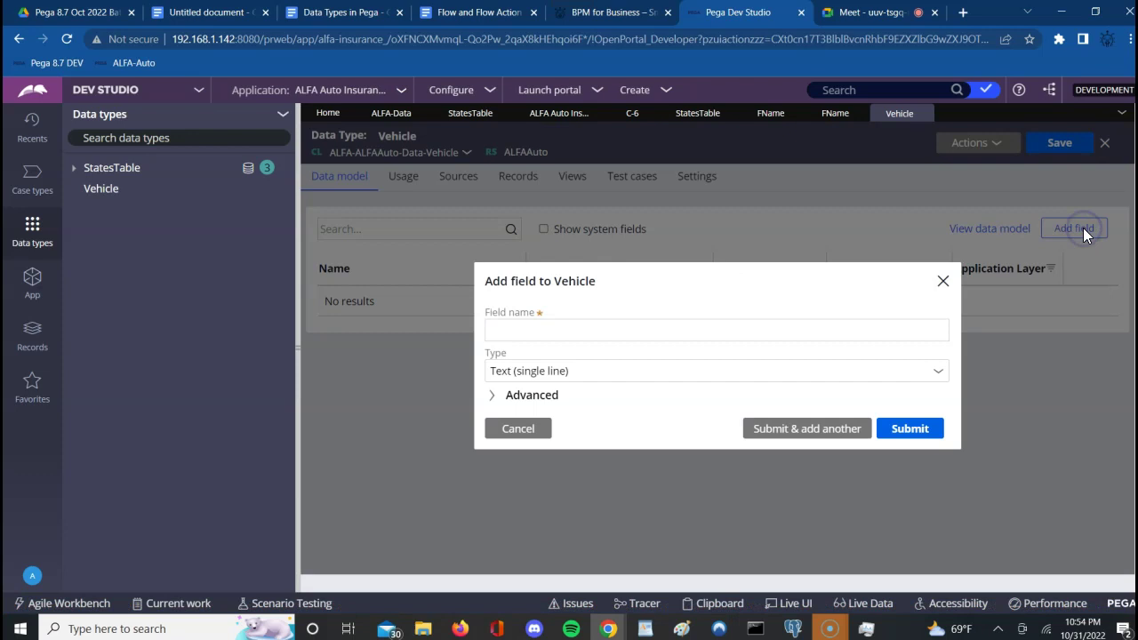
click(639, 331)
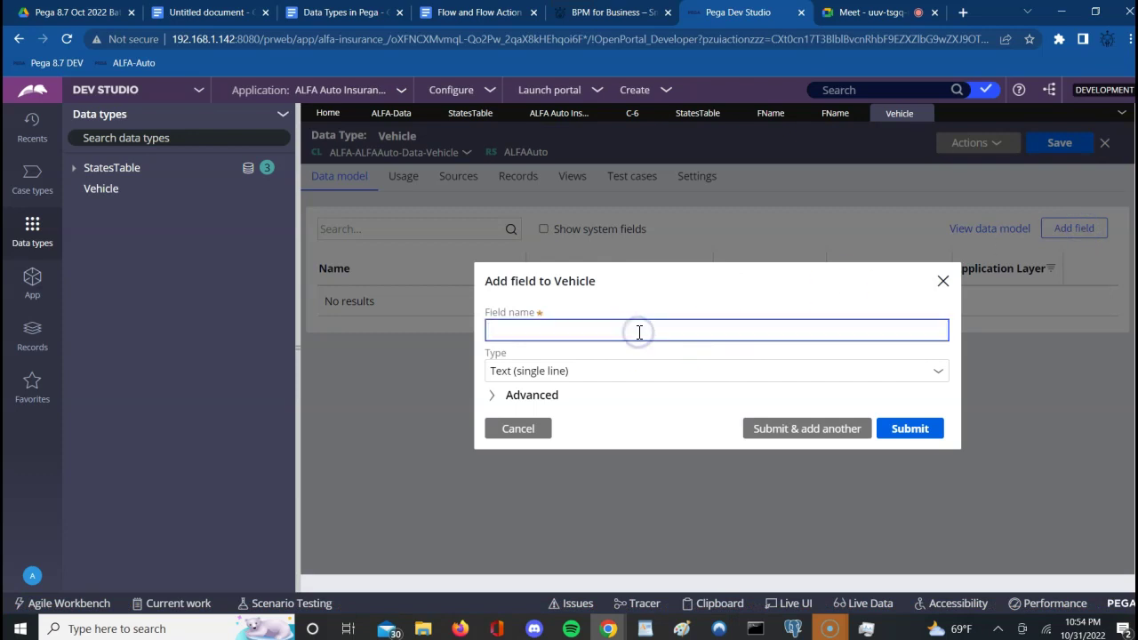
text(VIN)
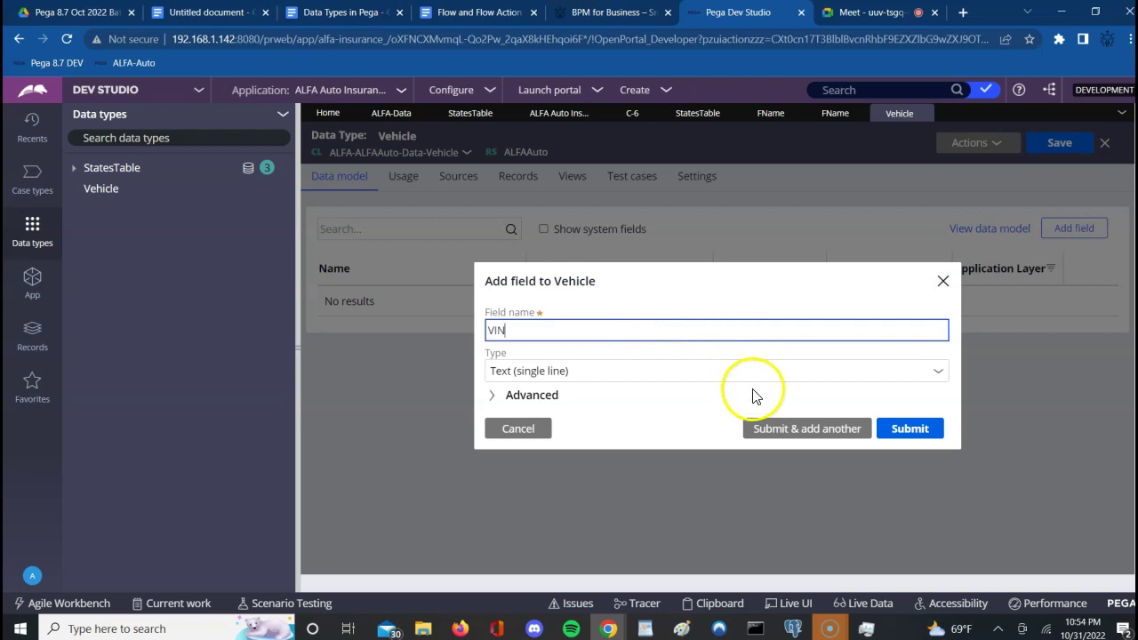
click(765, 436)
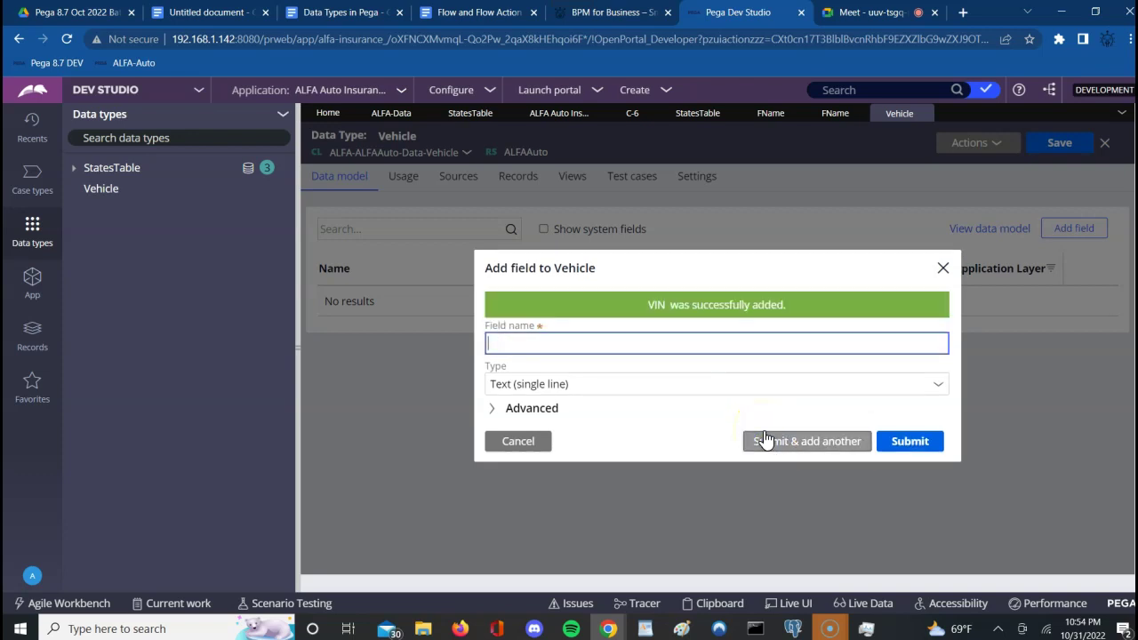
text(Brand)
click(802, 443)
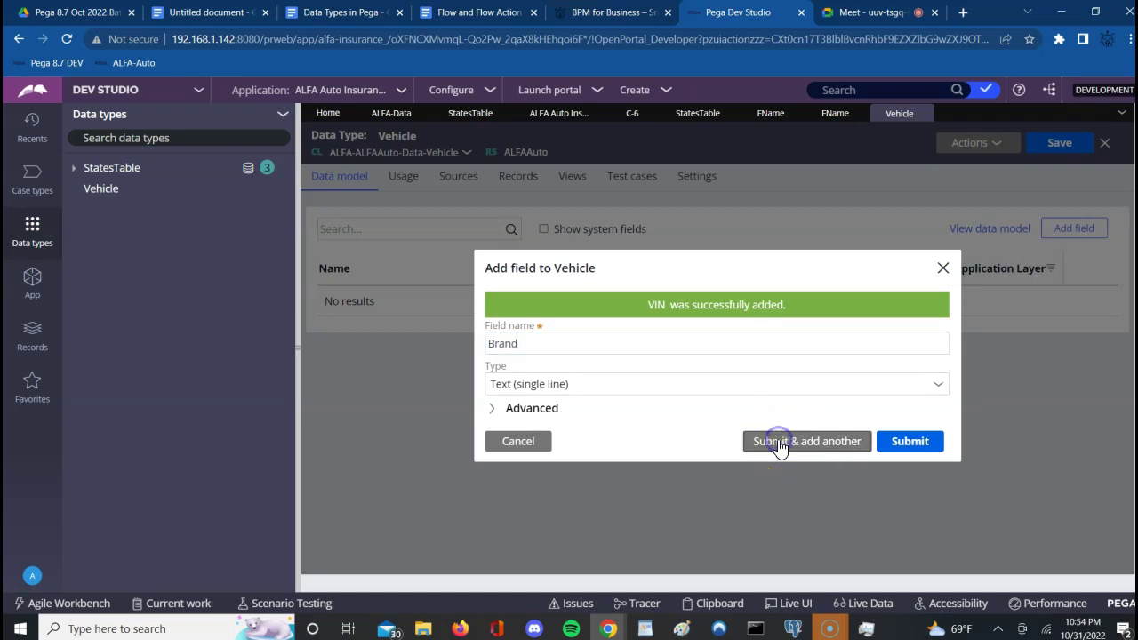
Add a single-line text field named Model to the Vehicle data type.
text(Modle)
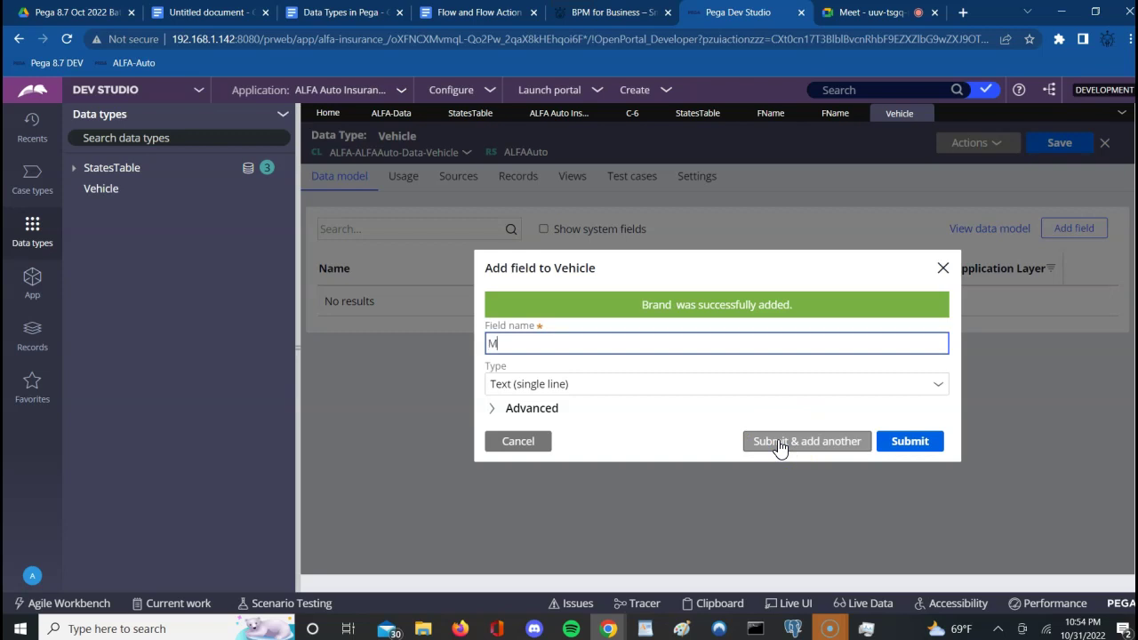
key(BackSpace)
key(BackSpace)
text(el)
click(818, 446)
click(818, 444)
Add a field named MakeYear of type Integer to the Vehicle data type.
text(MakeYear)
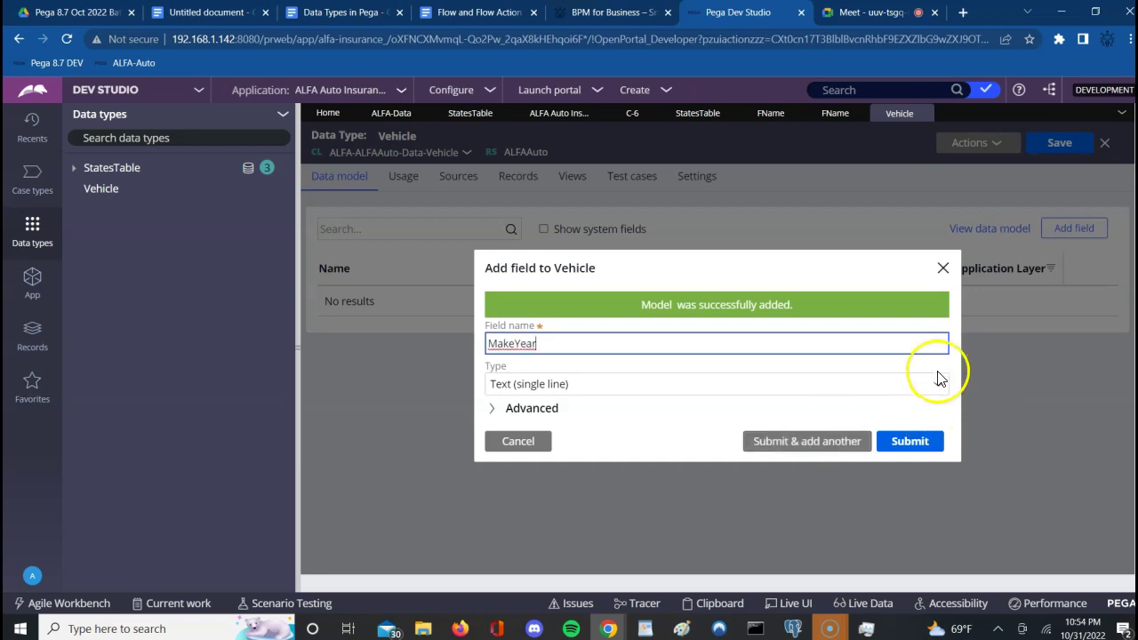
click(939, 384)
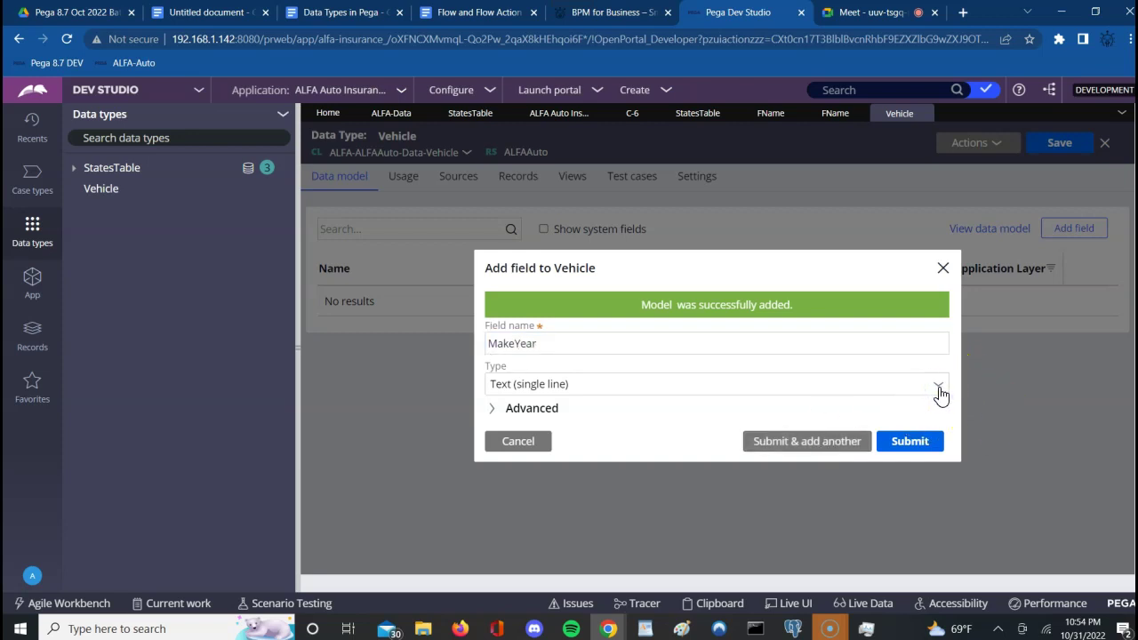
click(935, 391)
click(935, 389)
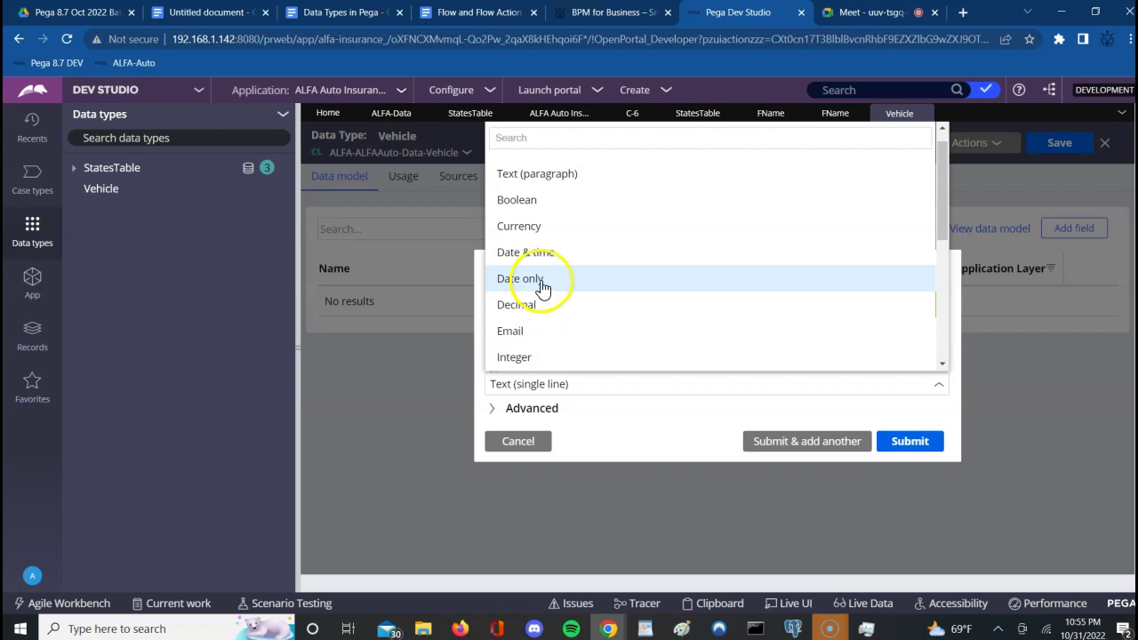
click(516, 355)
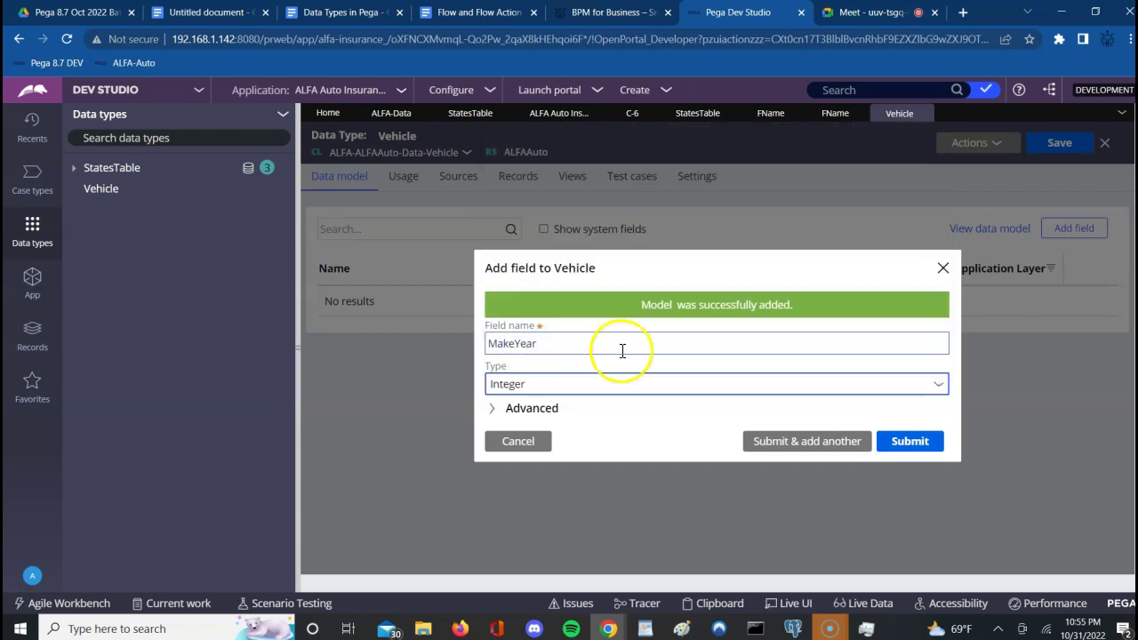
click(786, 448)
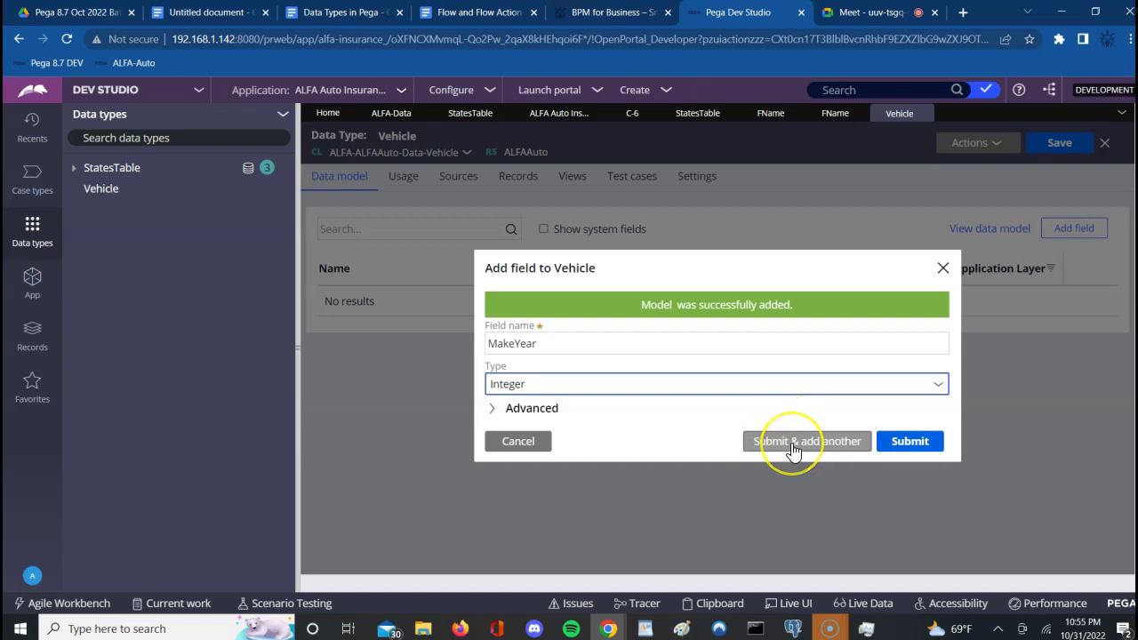
click(791, 448)
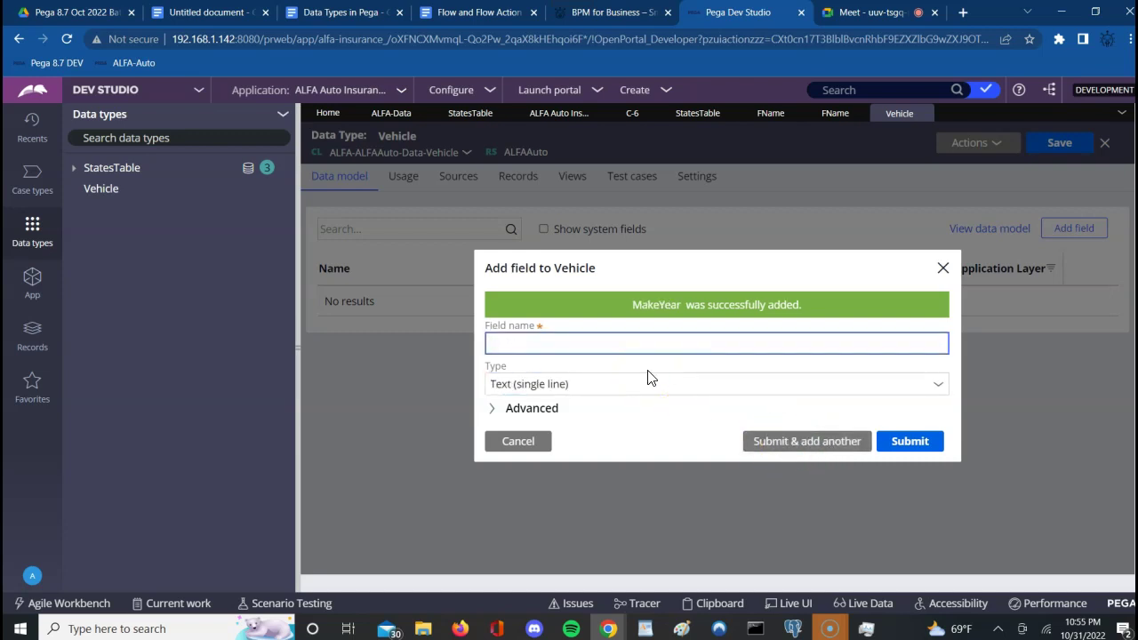
Name the next Vehicle field PriorInsurance and set its type to Picklist.
text(PriorInsurance)
click(941, 395)
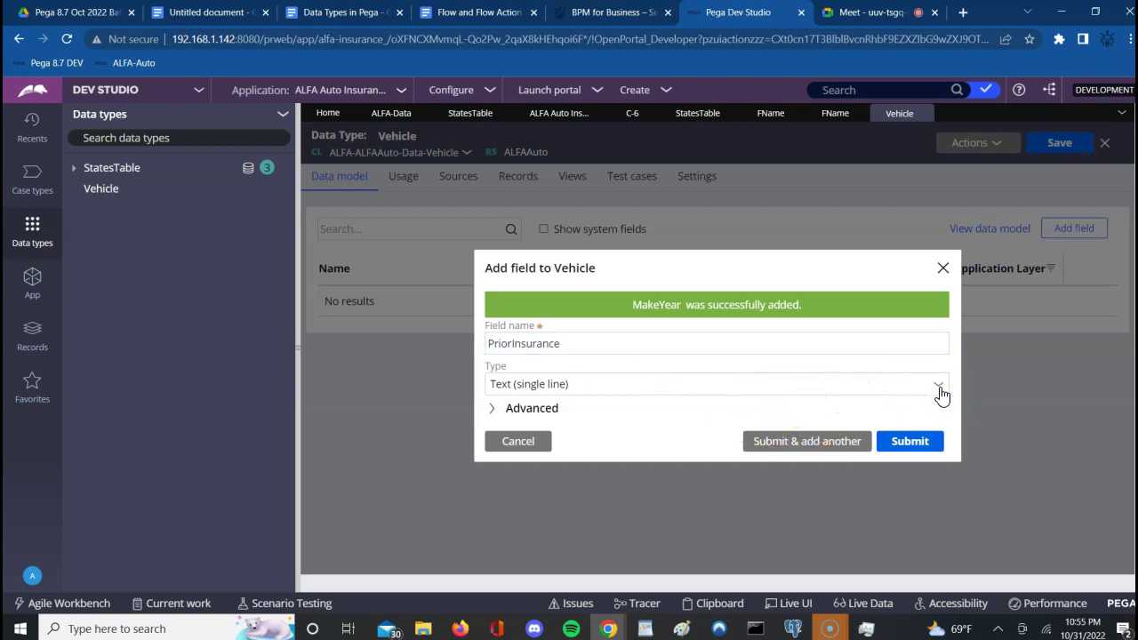
click(941, 396)
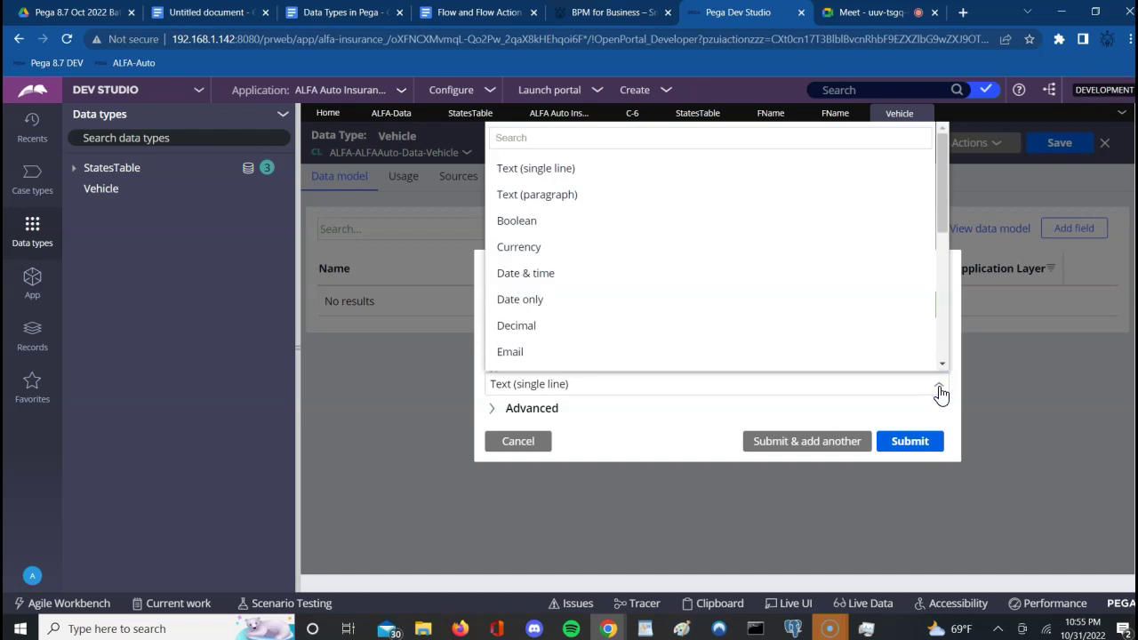
scroll(755, 285, down, 1)
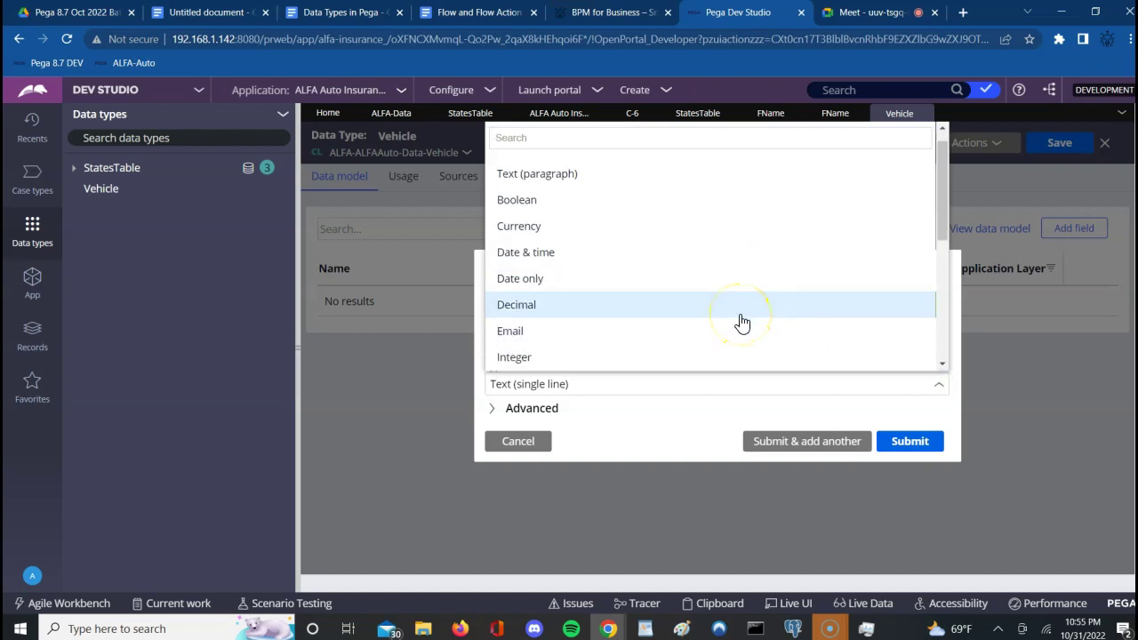
text(ic)
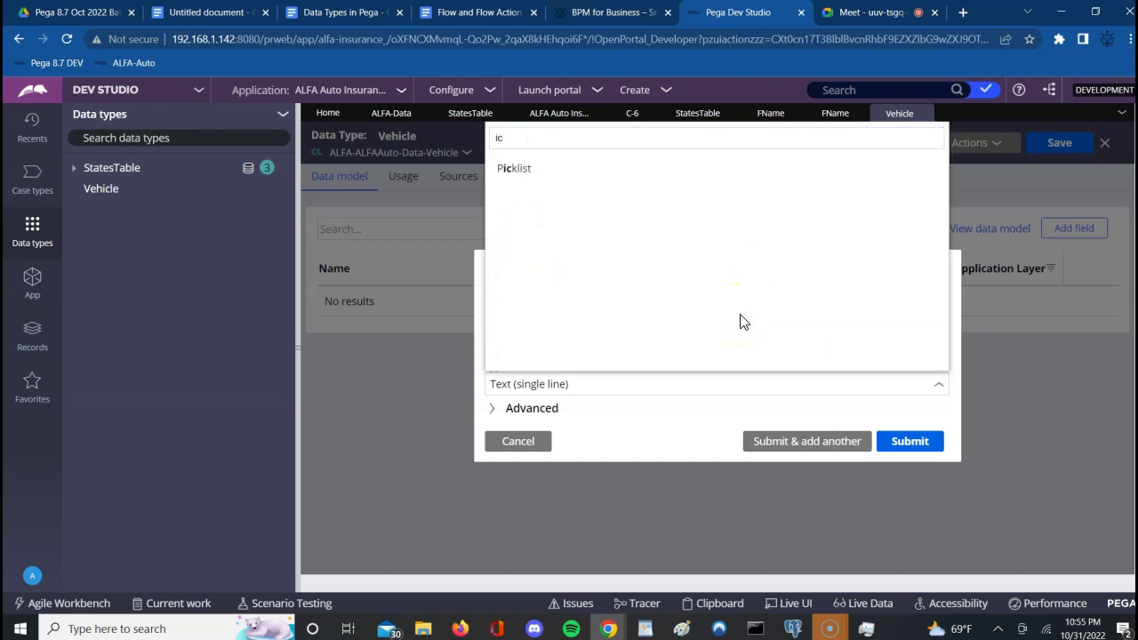
click(551, 178)
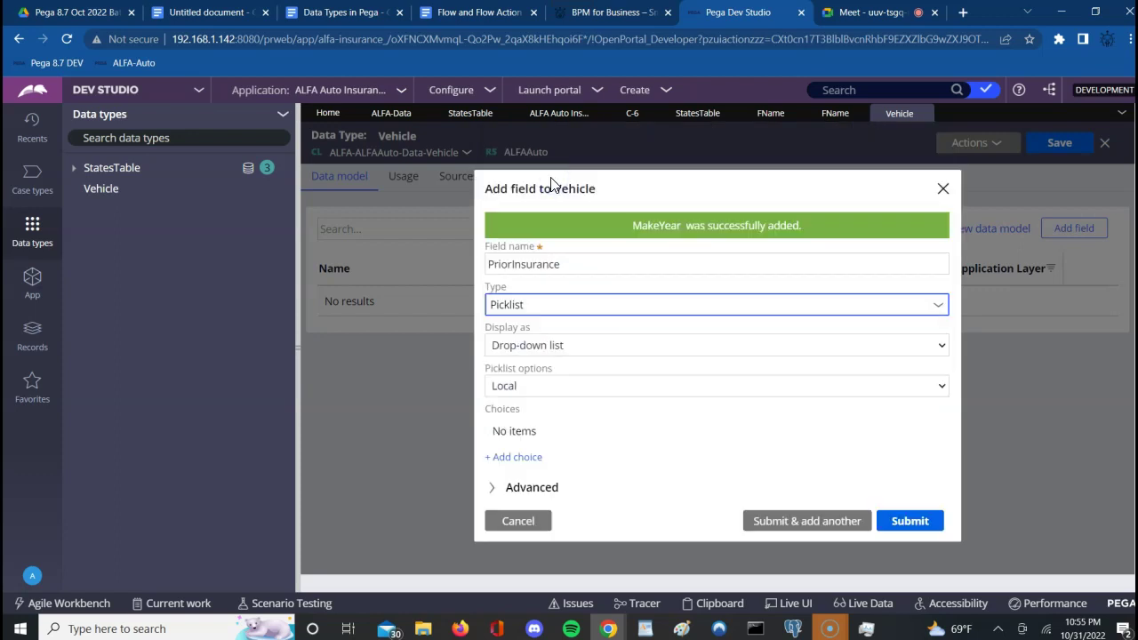
Give PriorInsurance the local choices Yes and No, submit the field, and save the Vehicle data type.
click(513, 458)
text(Yes)
click(511, 465)
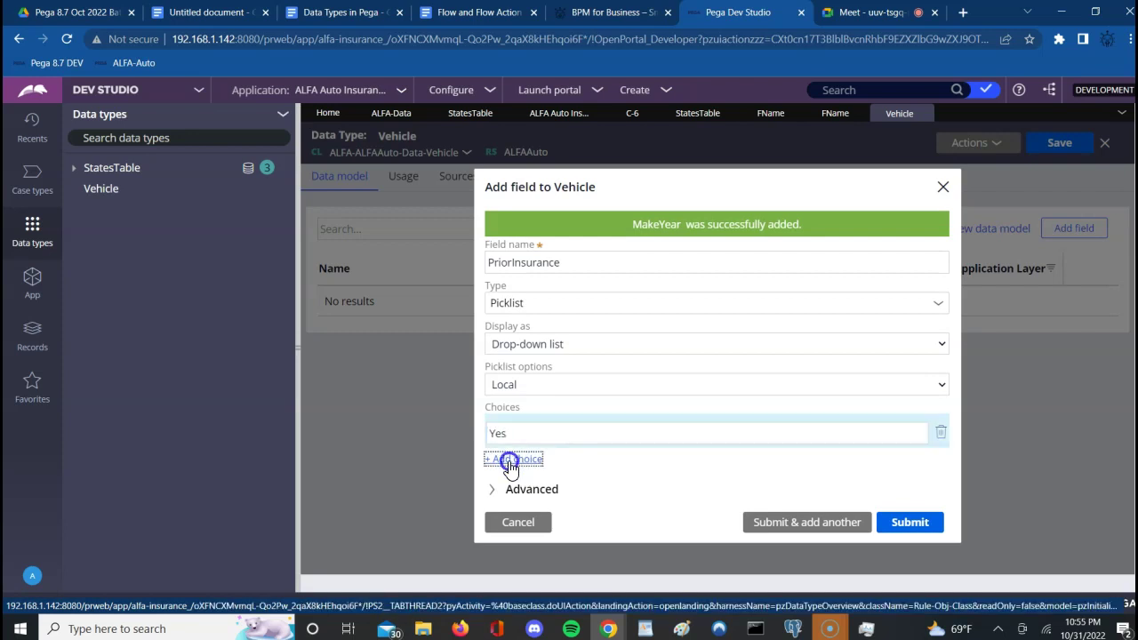
text(No)
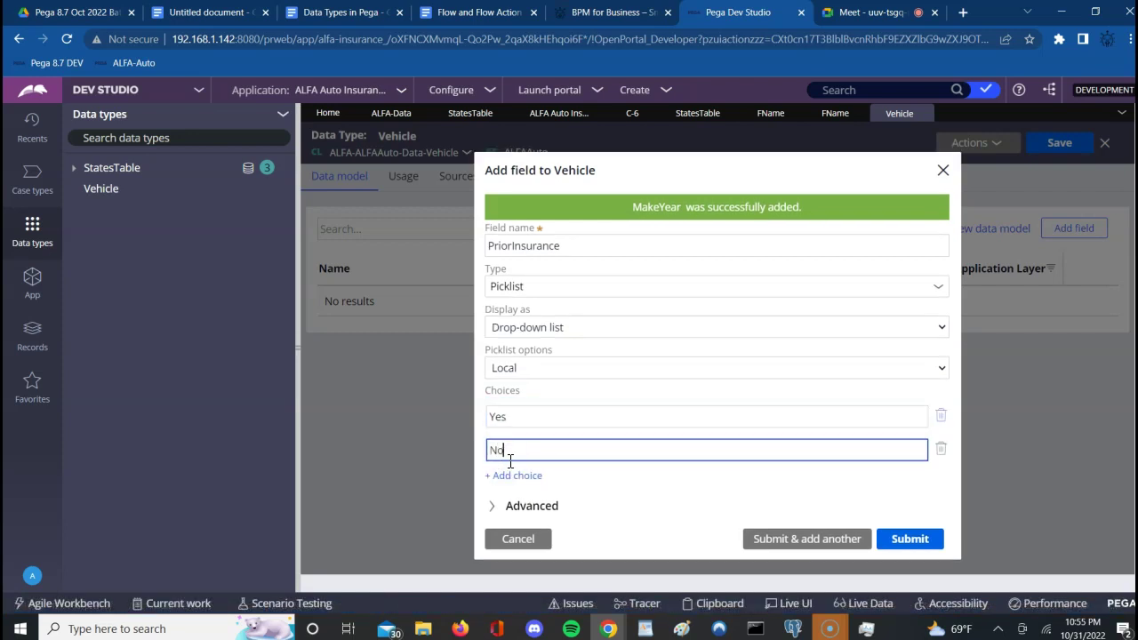
click(907, 546)
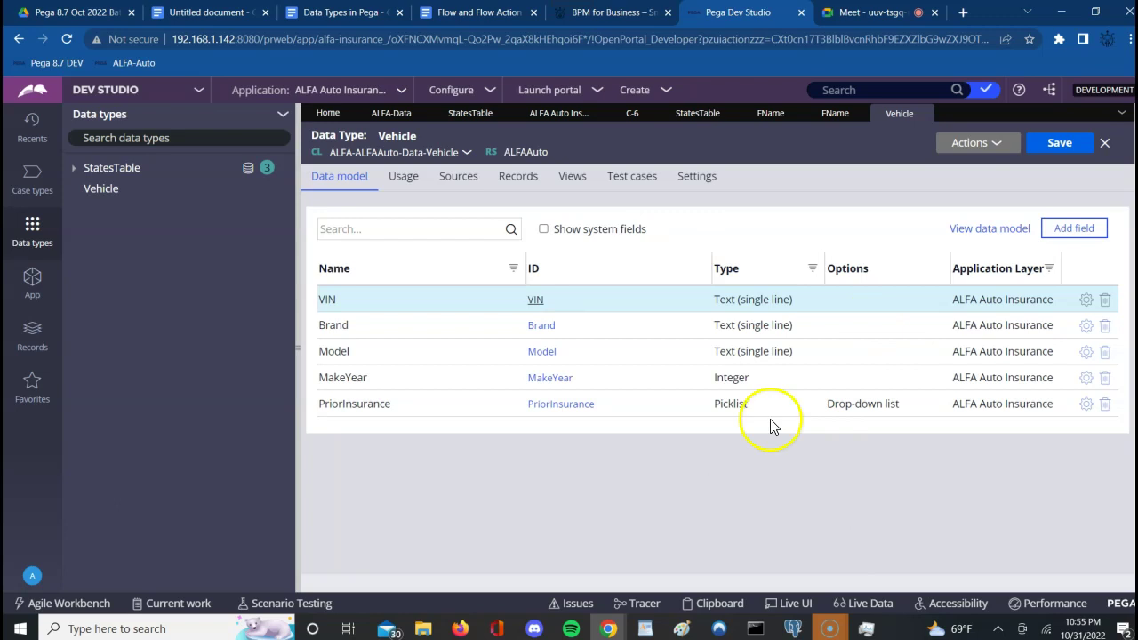
click(1050, 153)
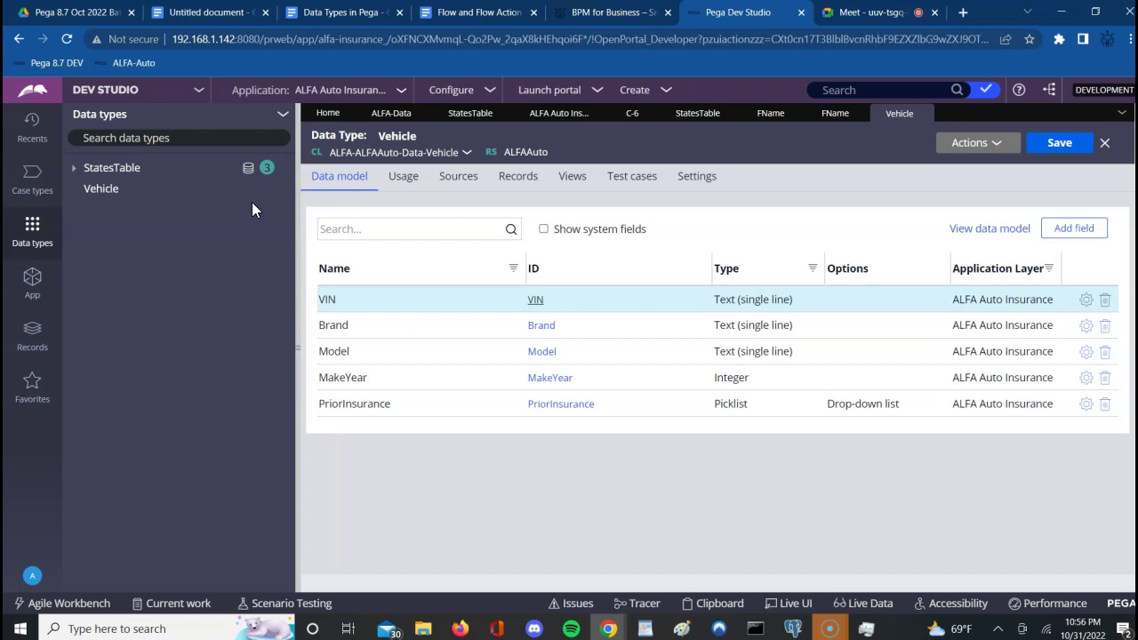
Set the class shown in the App explorer to ALFA-ALFAAuto.
click(116, 188)
click(32, 281)
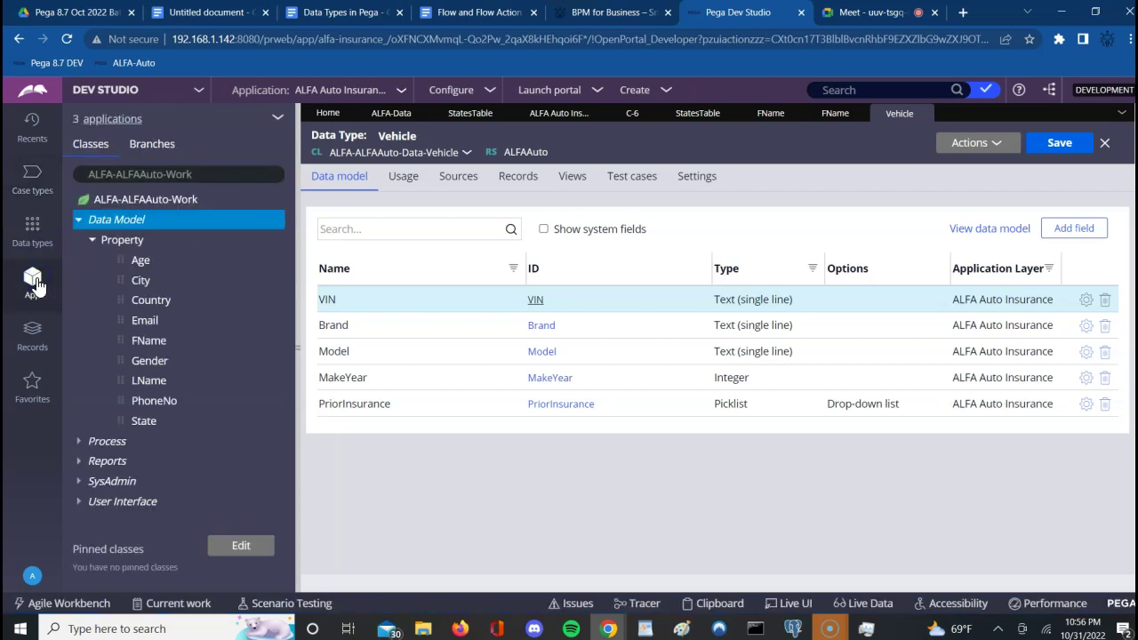
click(79, 221)
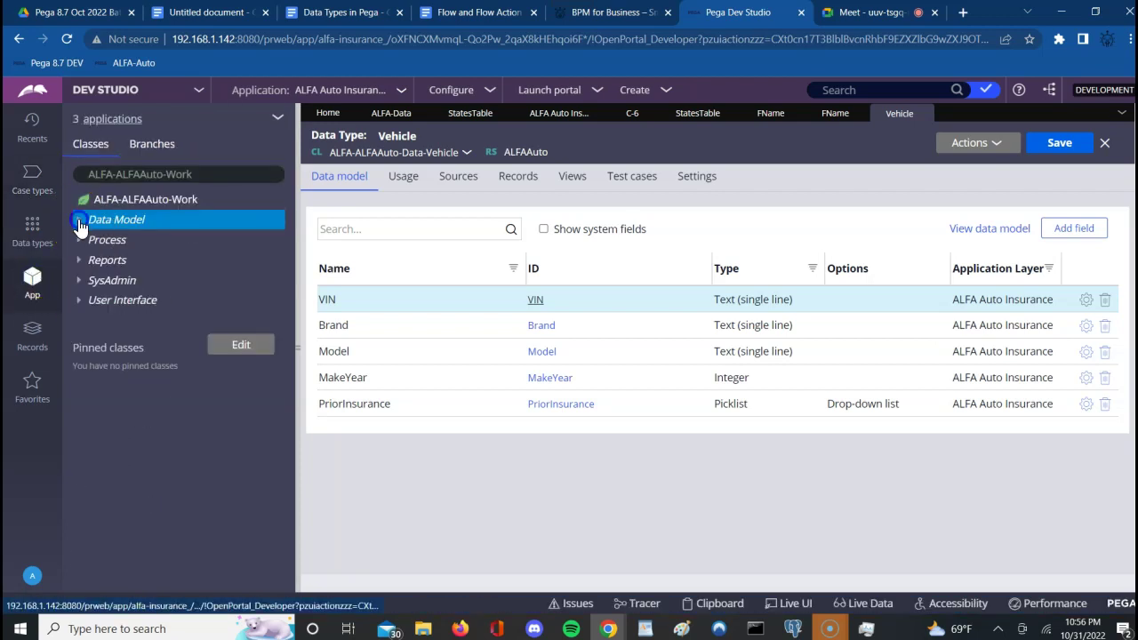
click(213, 175)
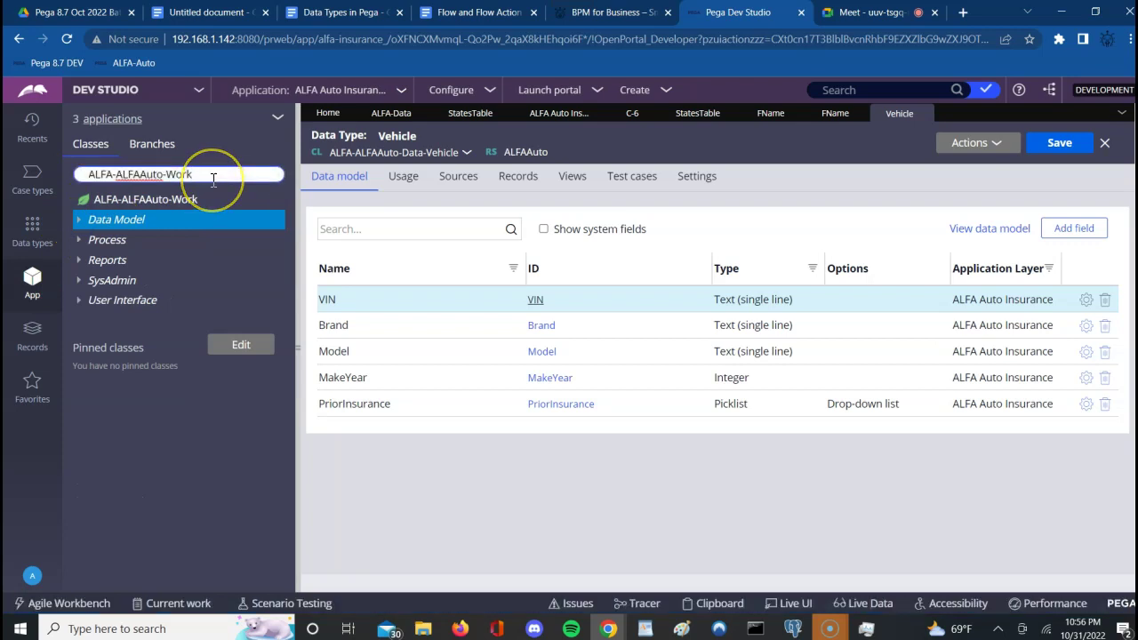
key(BackSpace)
key(BackSpace)
key(BackSpace)
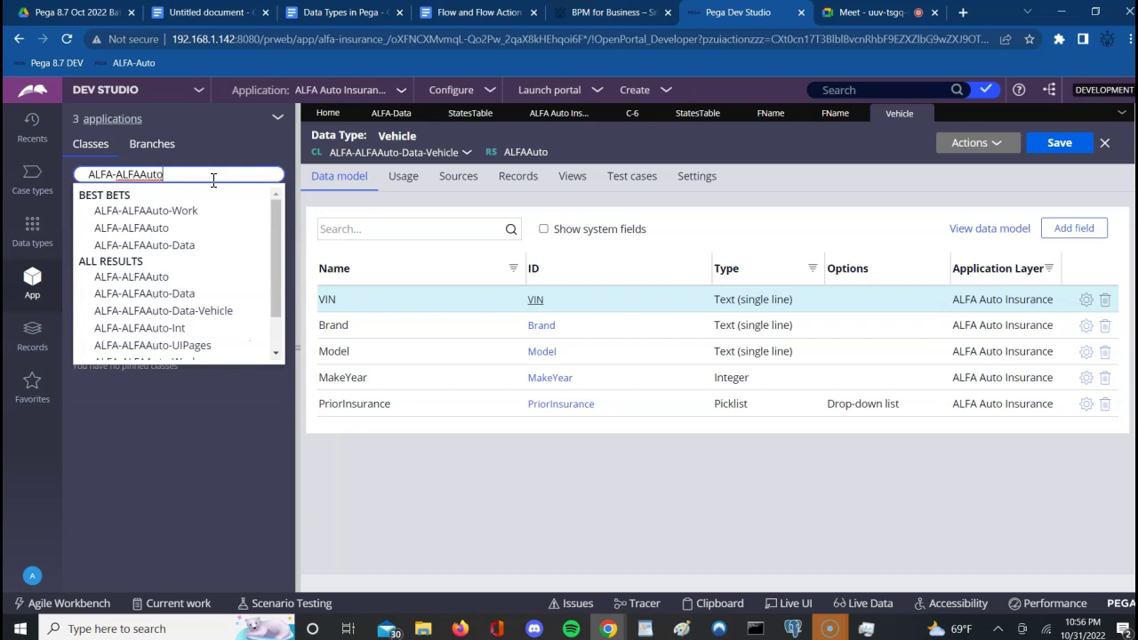
key(Return)
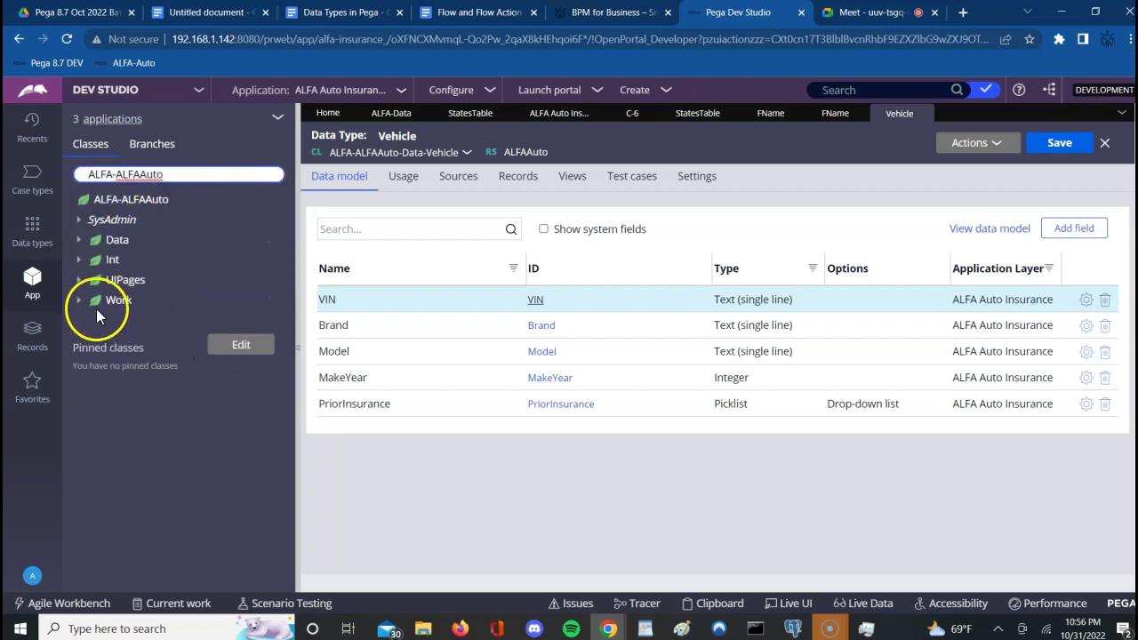
Expand the Data class down to Vehicle's data model to view the Vehicle properties.
click(79, 240)
click(79, 242)
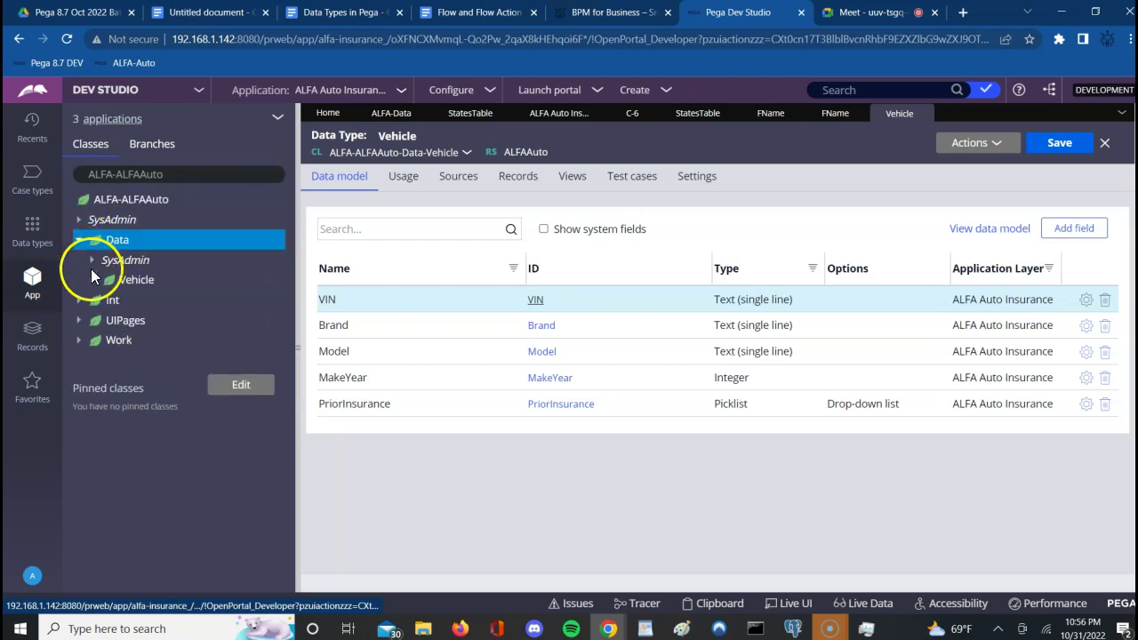
click(92, 280)
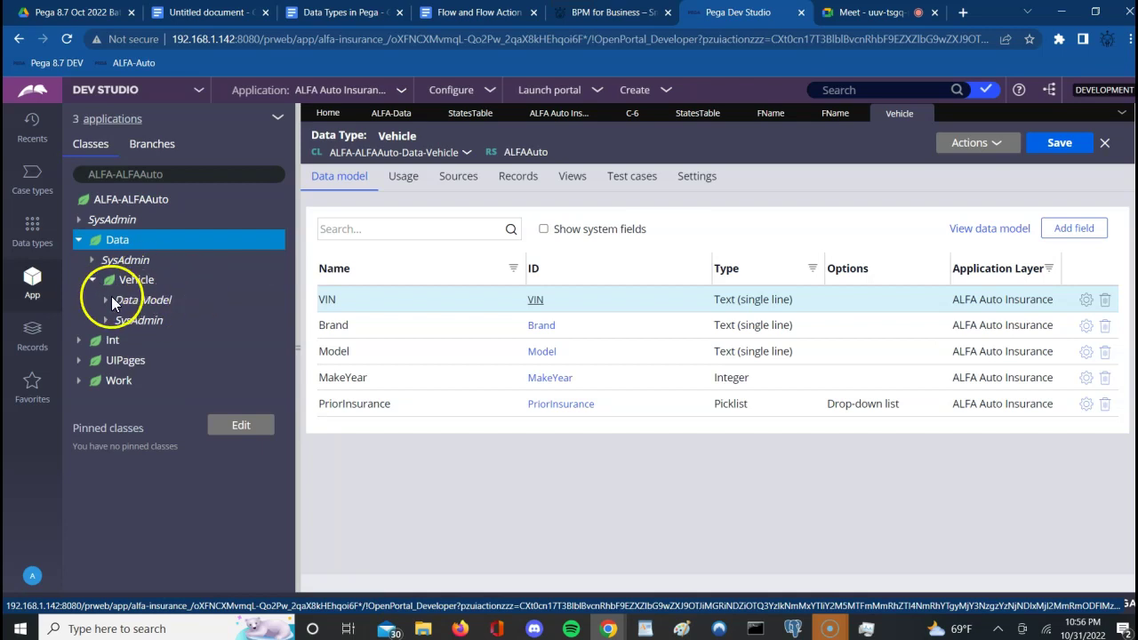
click(104, 304)
click(106, 300)
click(119, 326)
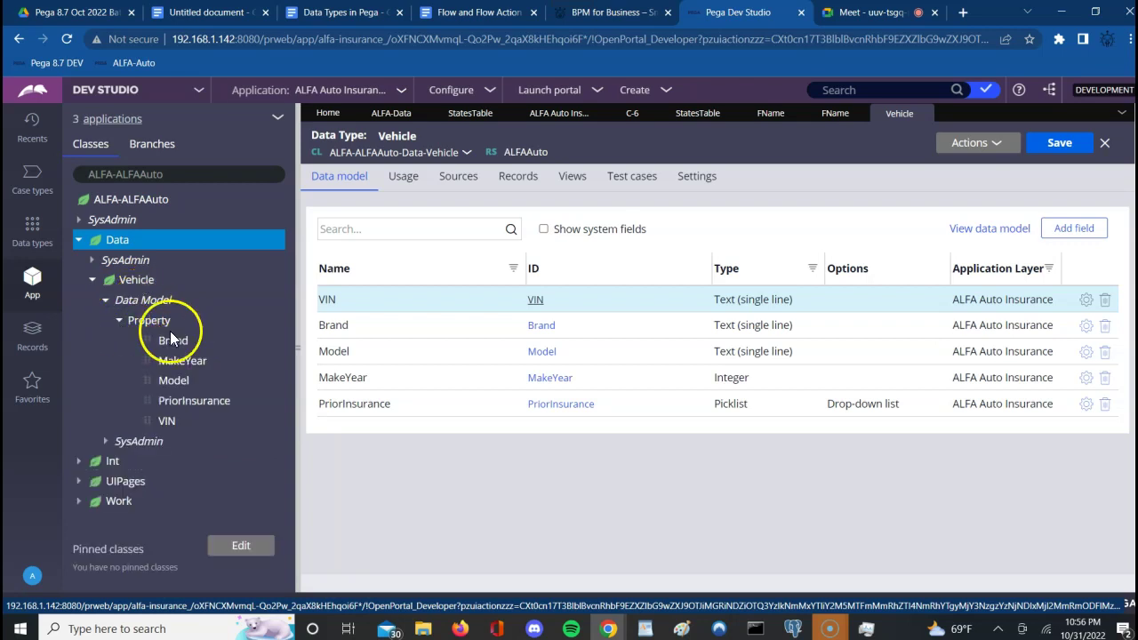
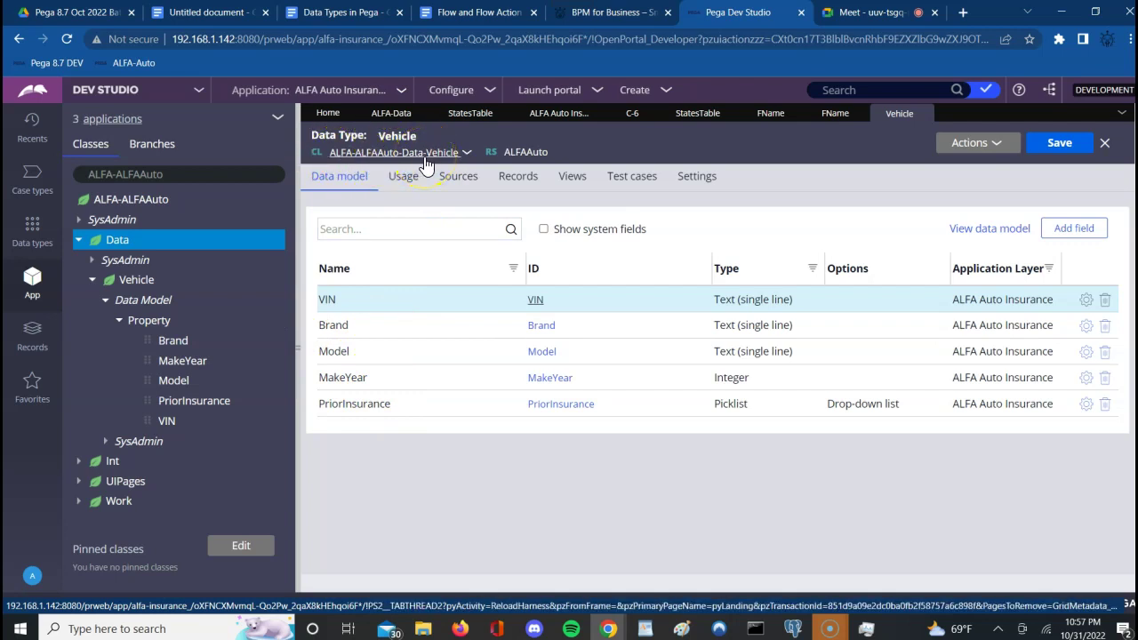
Open the ALFA-ALFAAuto-Data-Vehicle class rule and review its settings, keys and class inheritance.
click(106, 442)
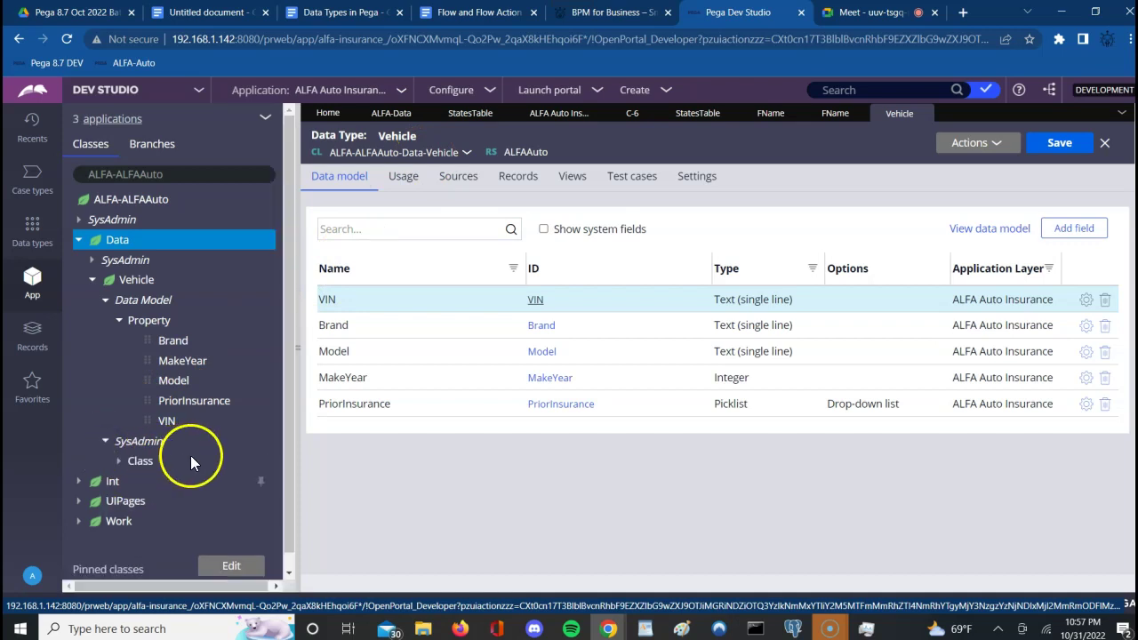
click(118, 464)
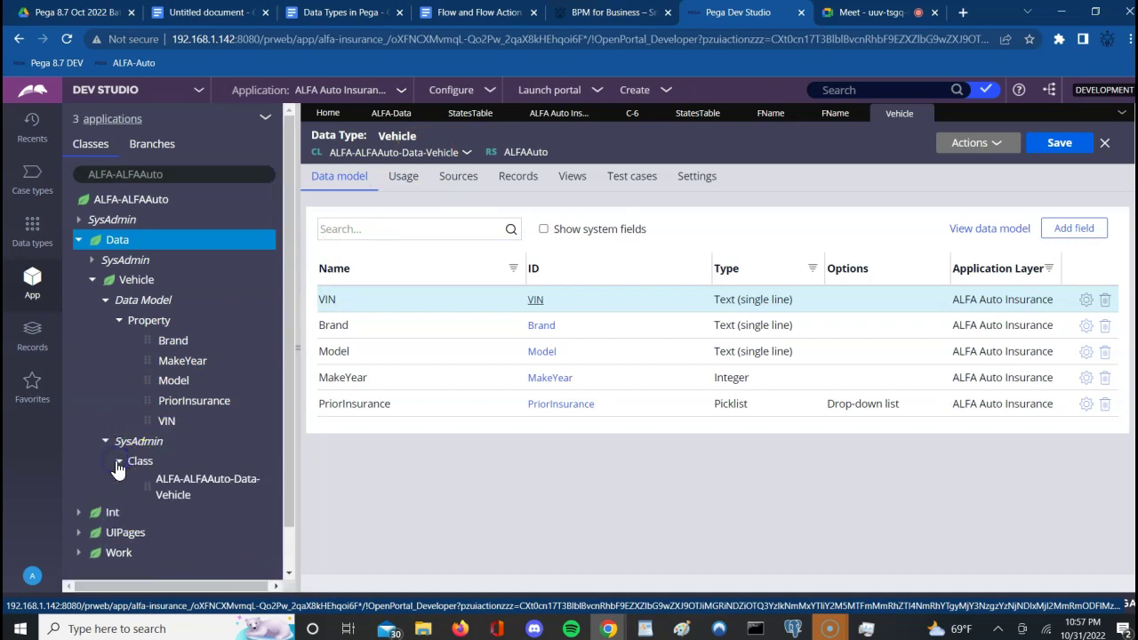
click(194, 488)
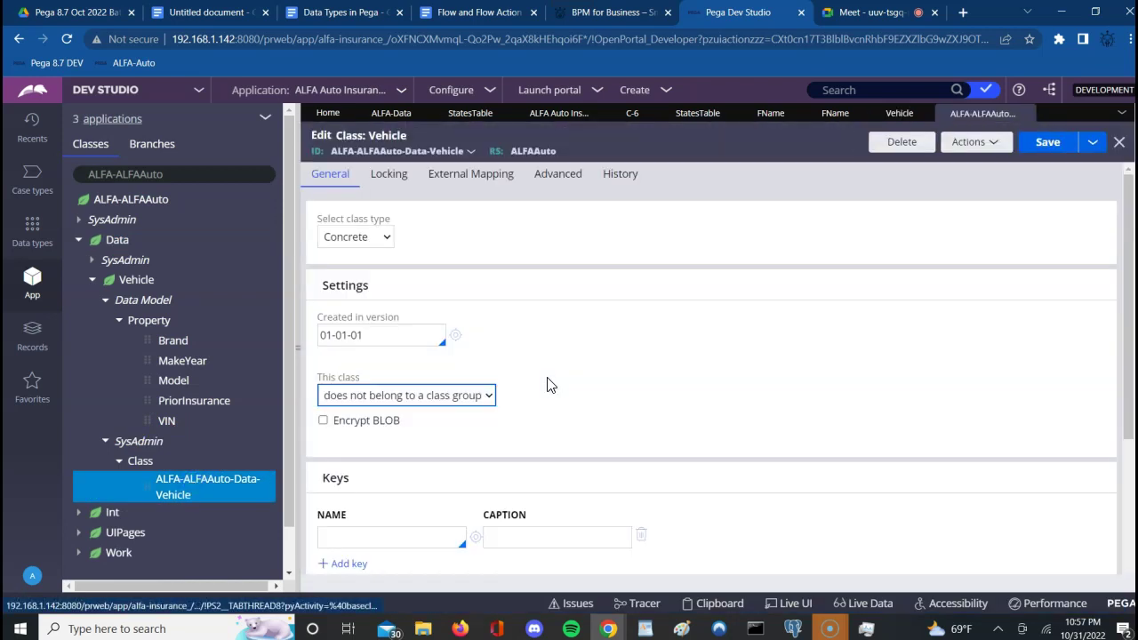
click(747, 435)
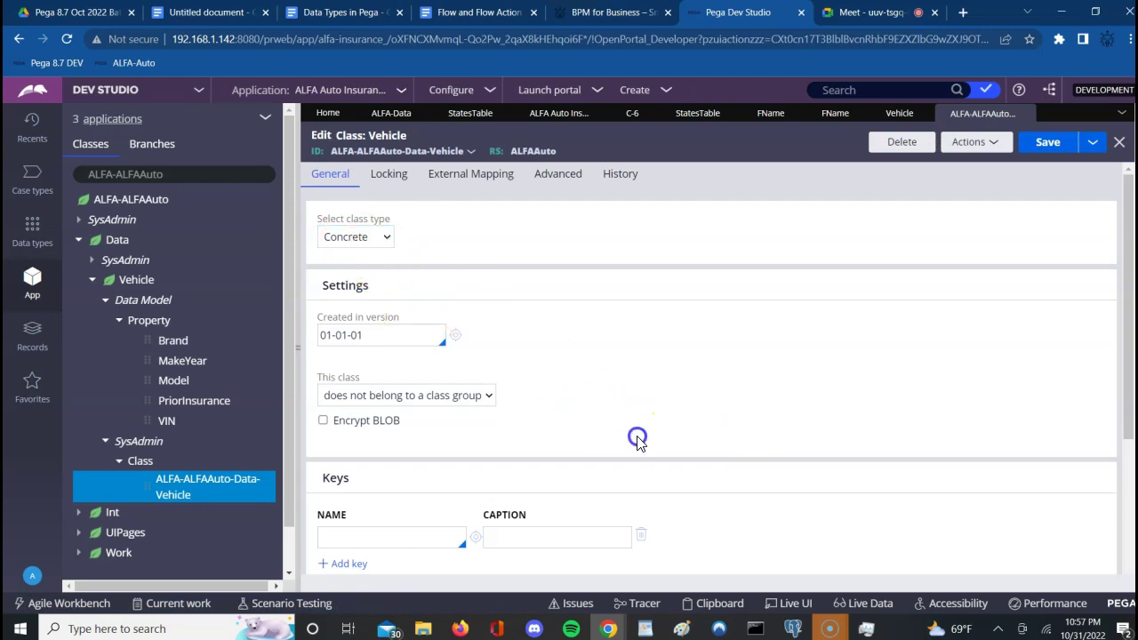
scroll(638, 442, down, 1)
scroll(638, 443, down, 5)
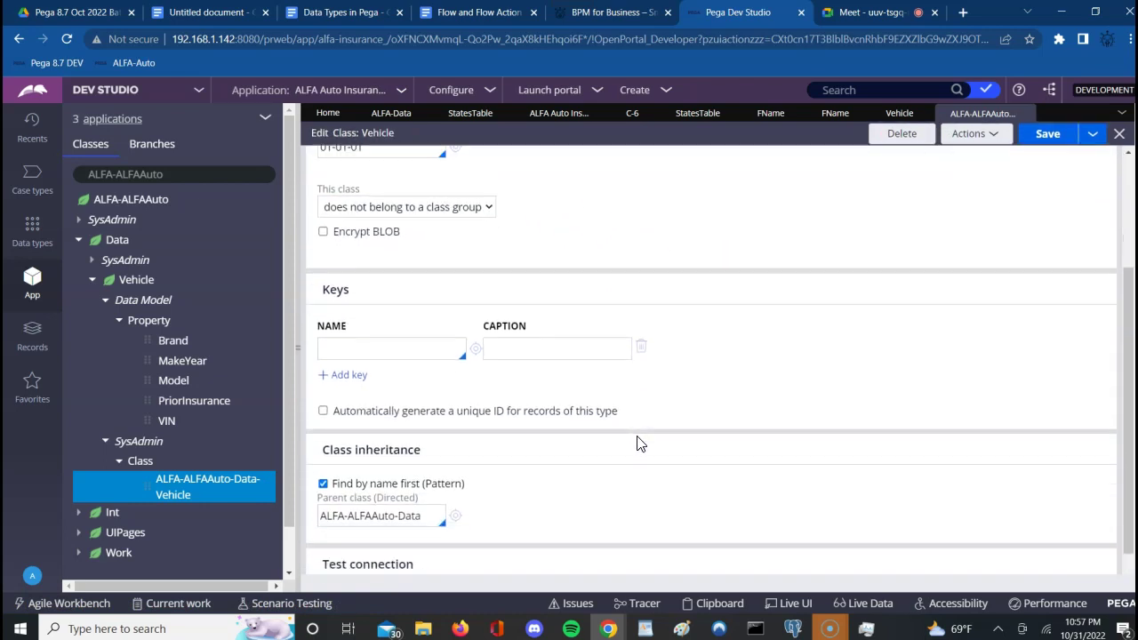
Test the Vehicle class's connection to its database table, then close the results and the class rule.
click(376, 541)
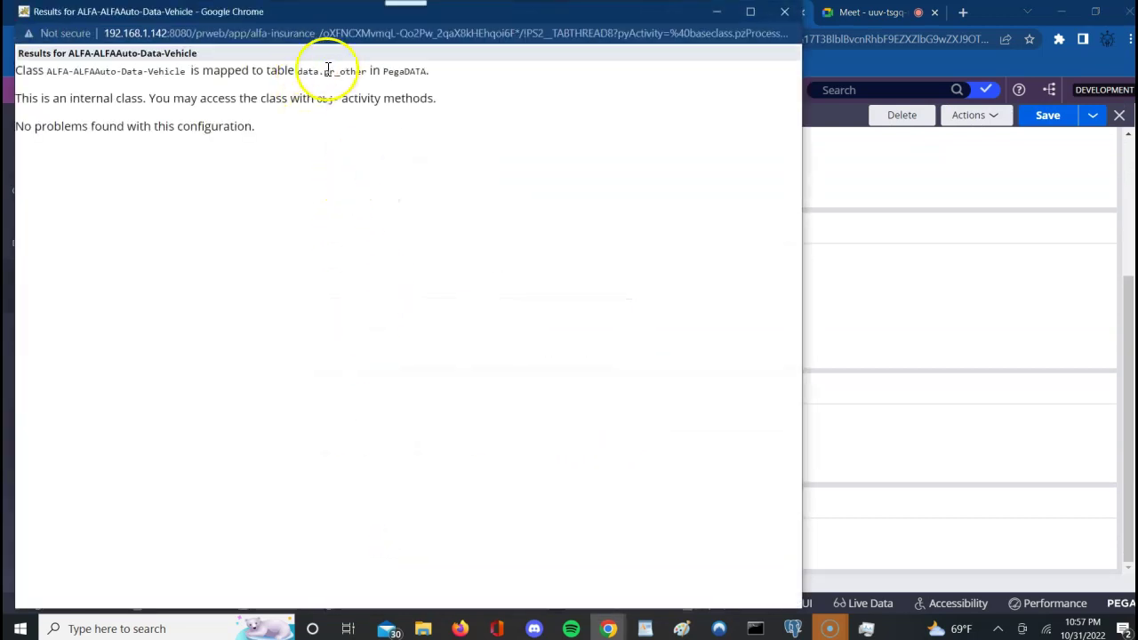
click(784, 11)
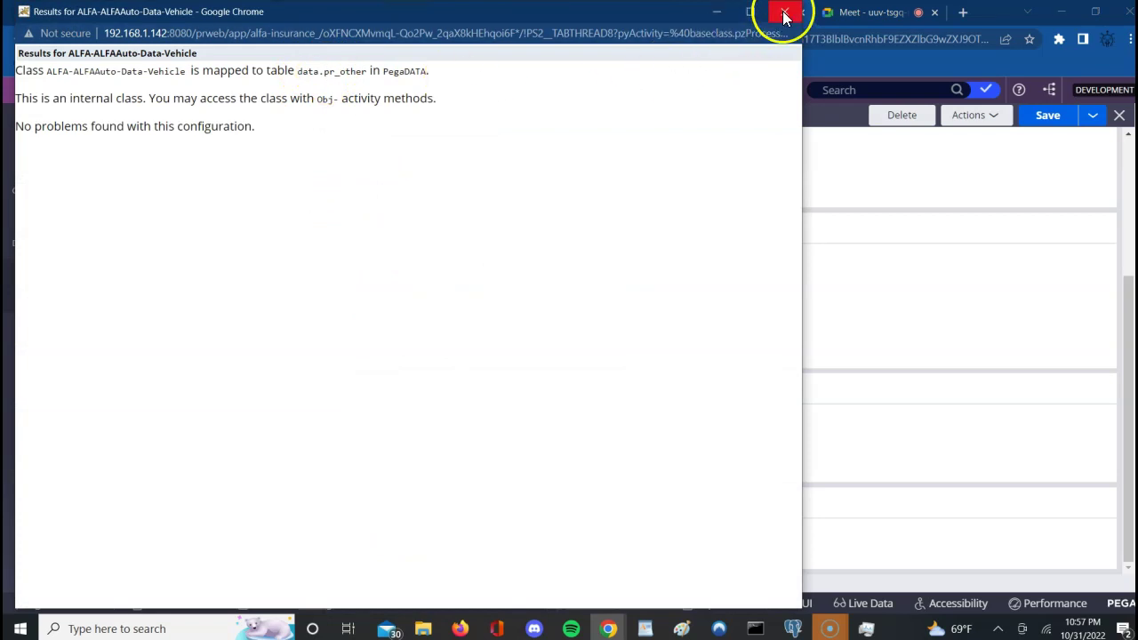
click(794, 158)
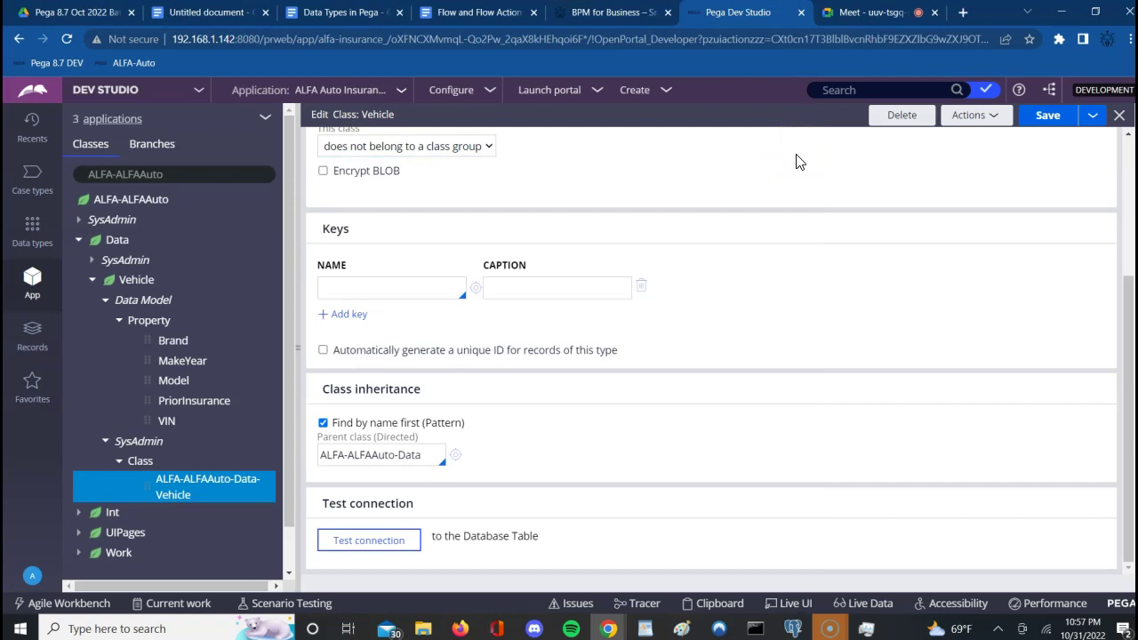
click(786, 263)
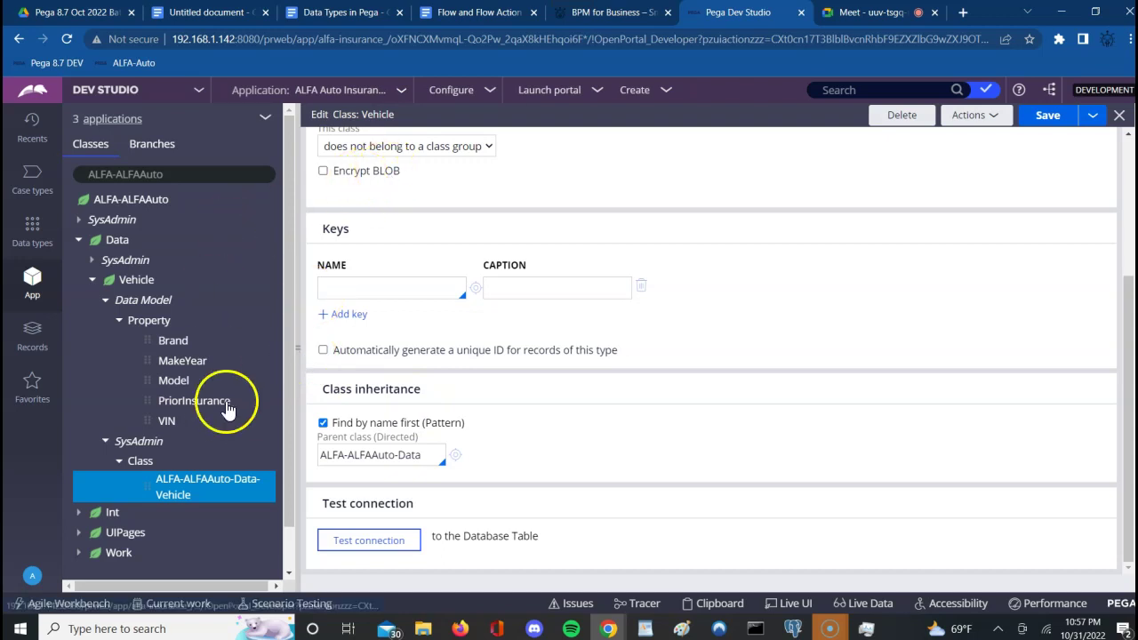
click(1119, 117)
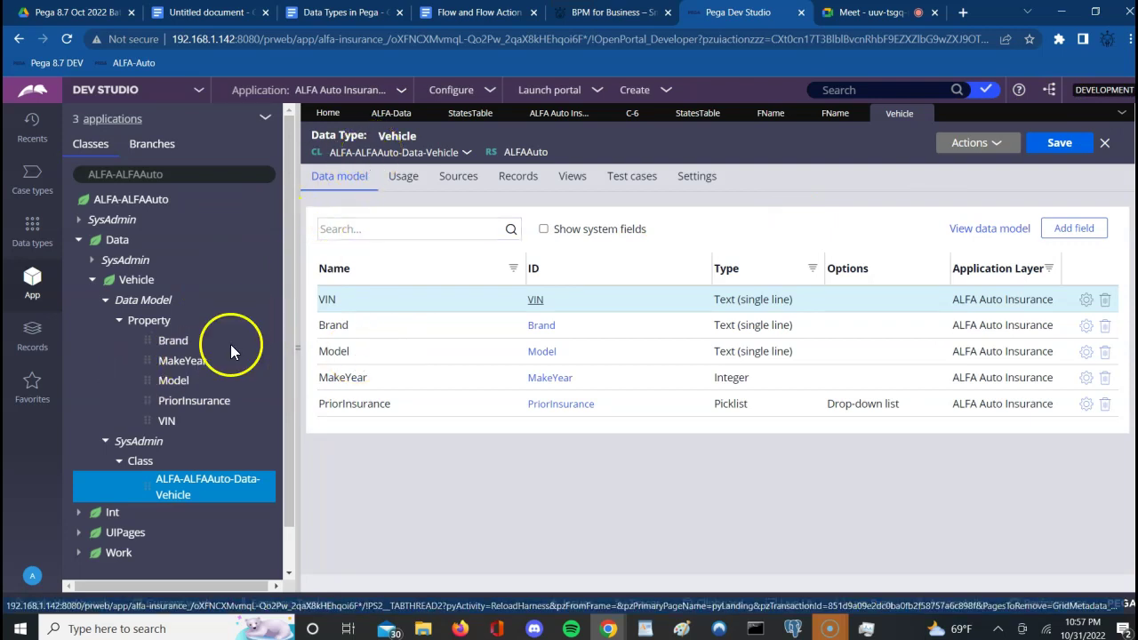
Expand the Work class's user interface rules and open the CustomerDetailsSection section.
click(78, 553)
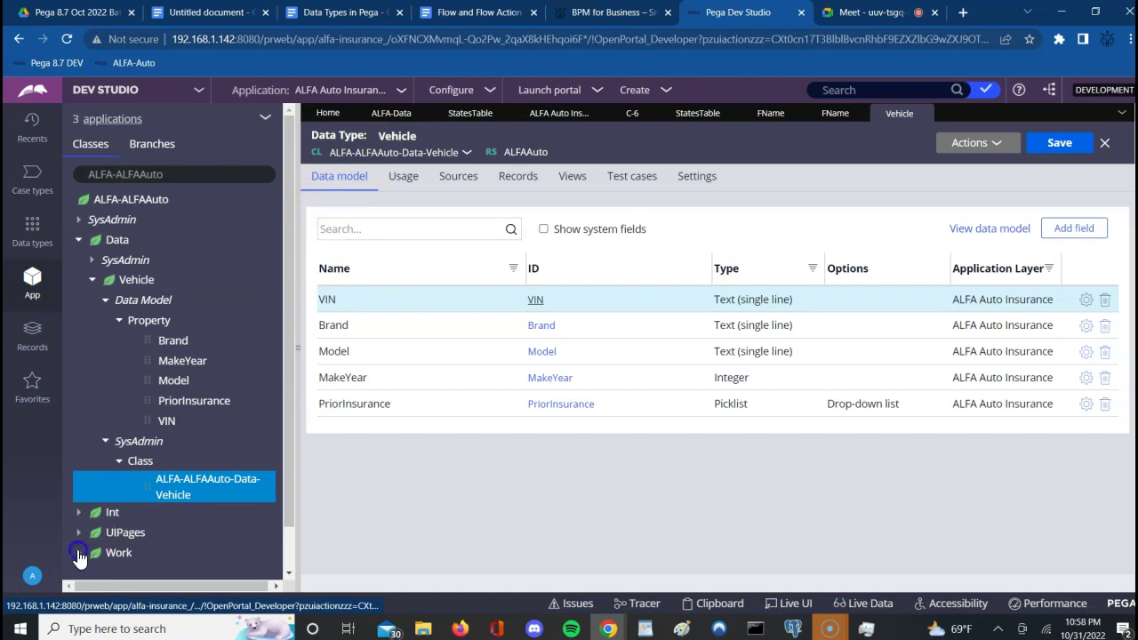
click(97, 573)
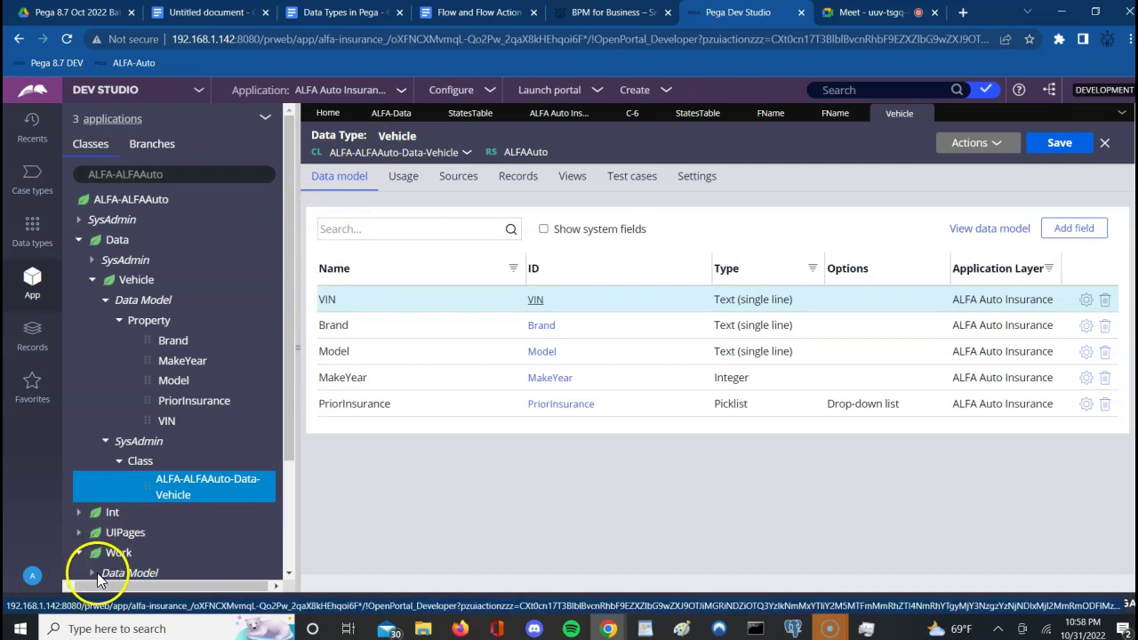
click(120, 552)
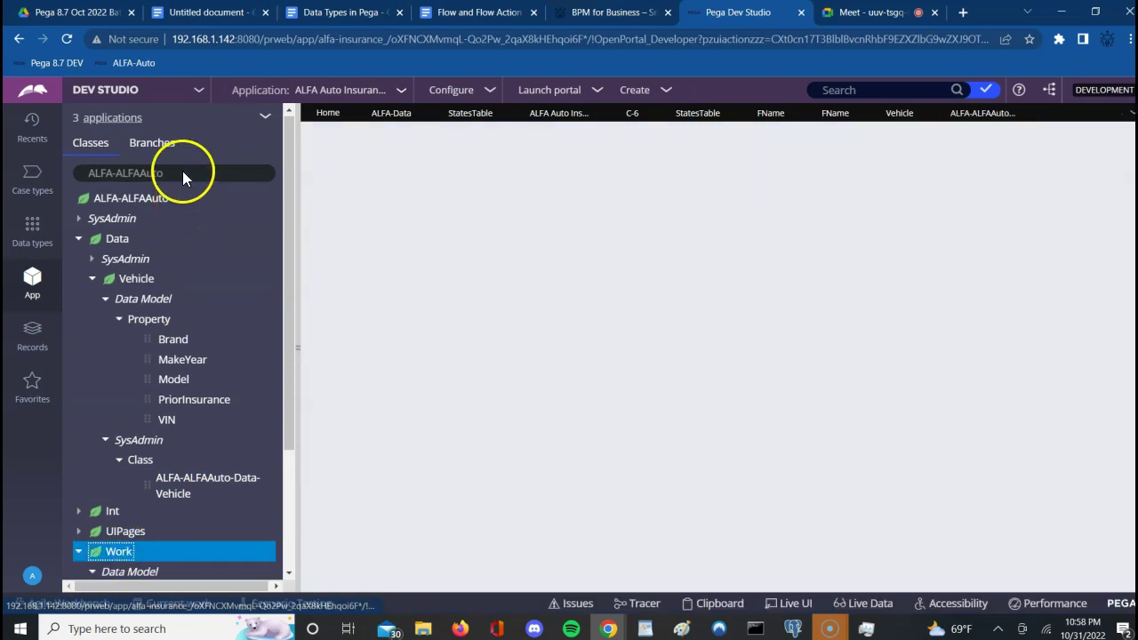
click(182, 172)
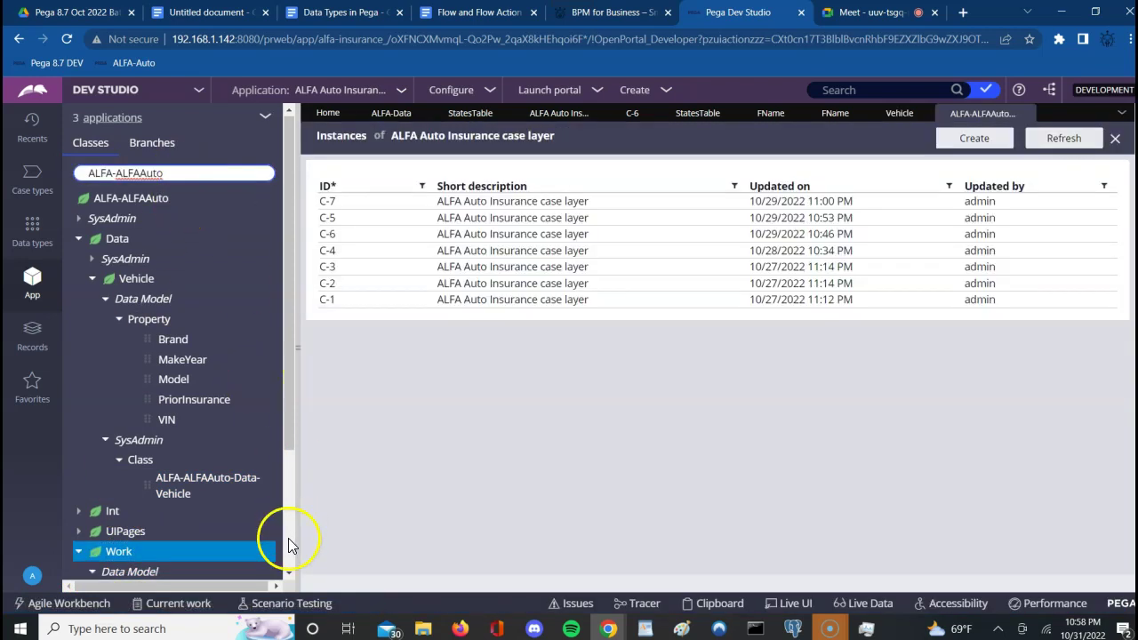
click(288, 573)
click(288, 573)
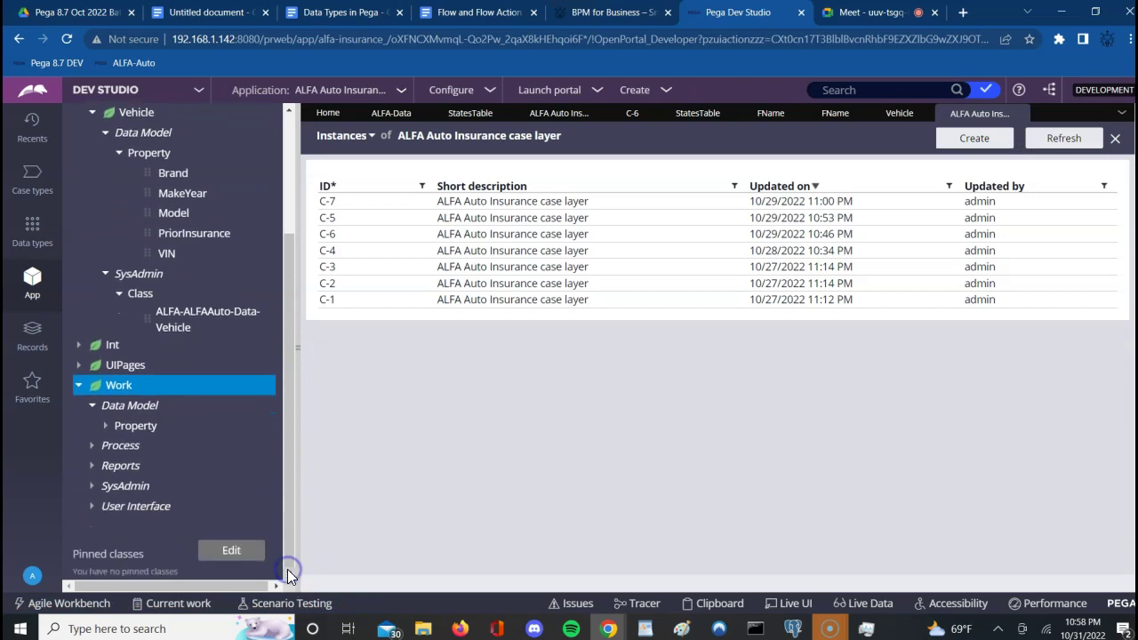
click(92, 507)
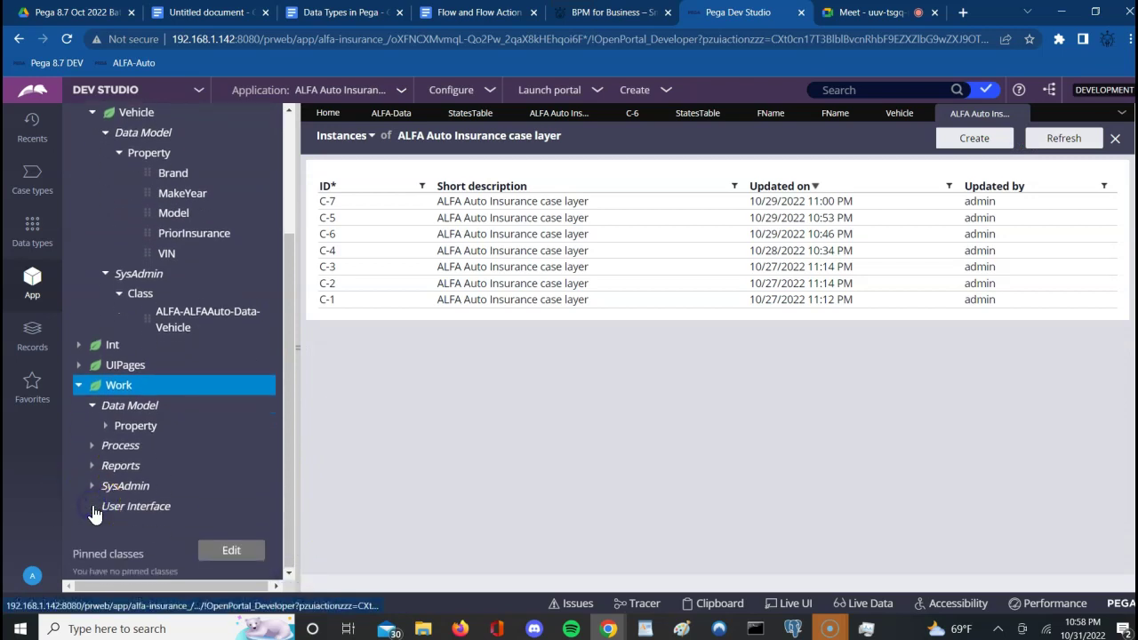
click(107, 530)
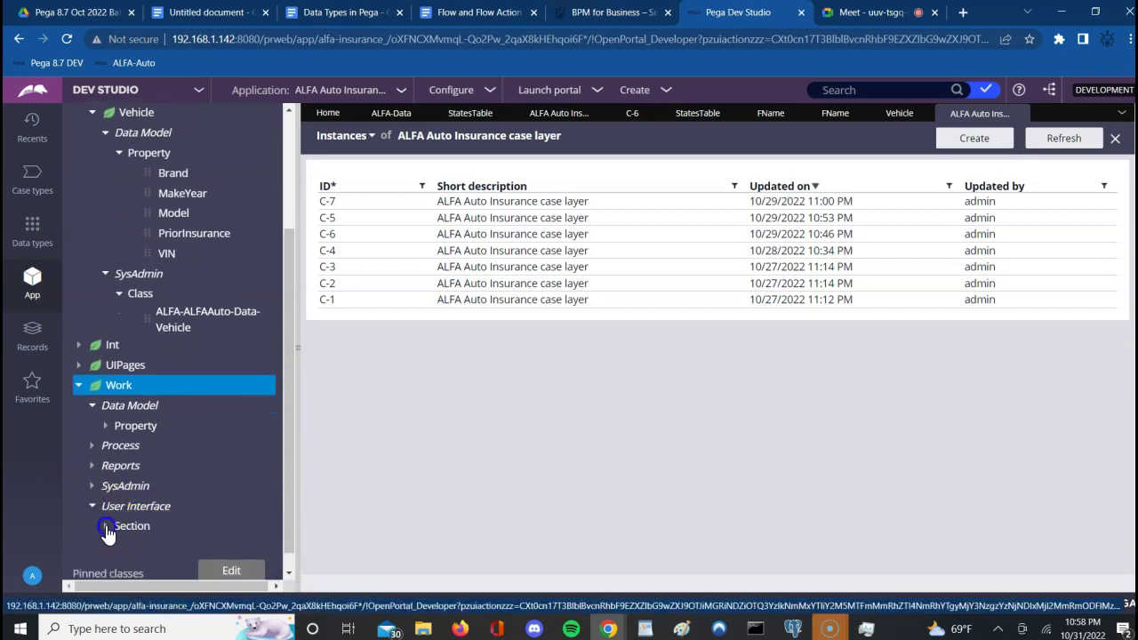
click(170, 546)
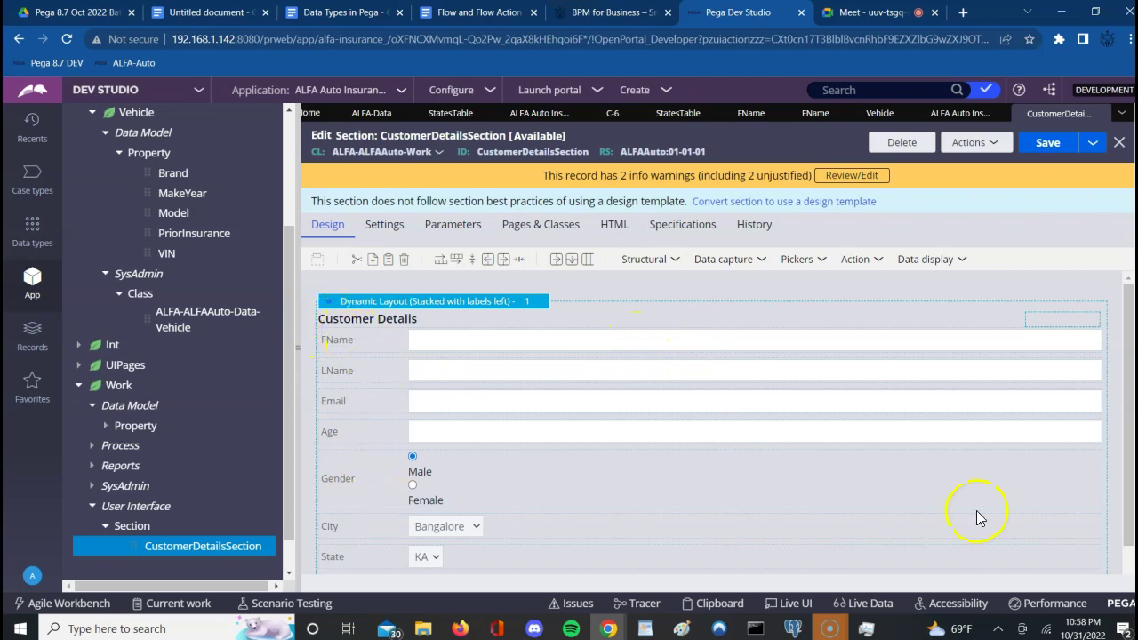
Add a dynamic layout below the Country field inside the Customer Details layout.
scroll(1127, 574, down, 2)
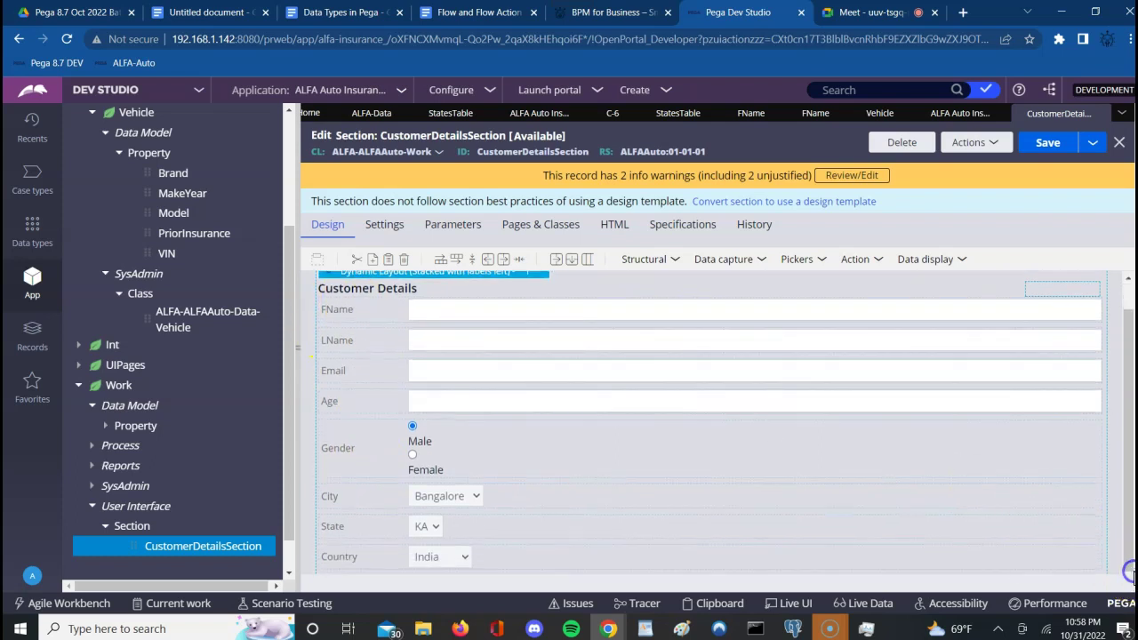
click(669, 264)
drag(703, 282, 595, 578)
scroll(717, 339, down, 1)
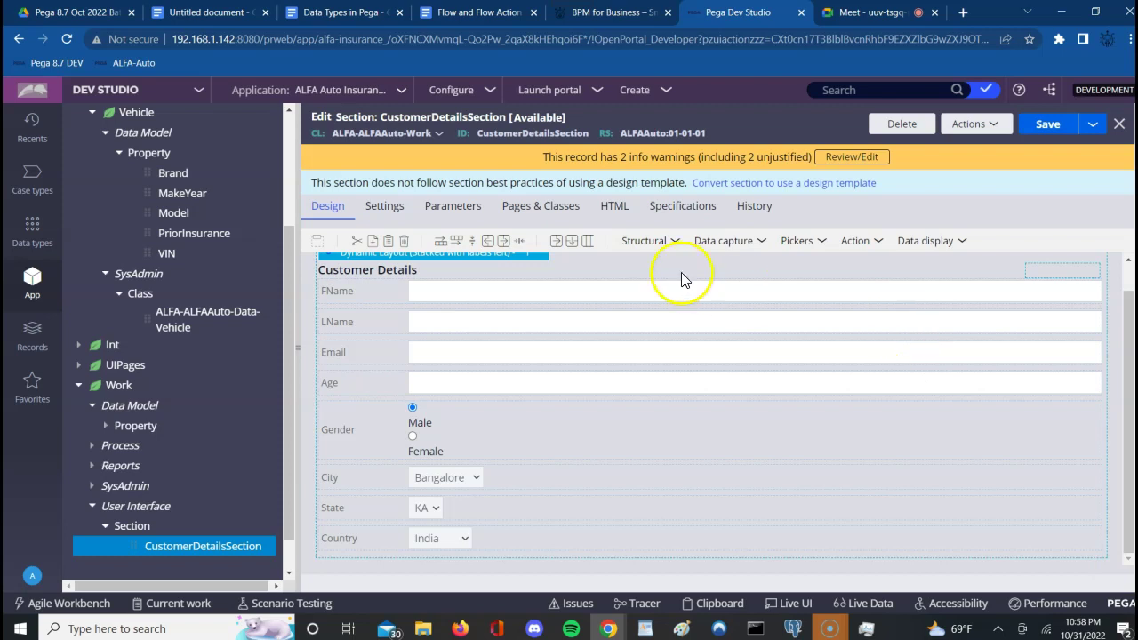
click(662, 240)
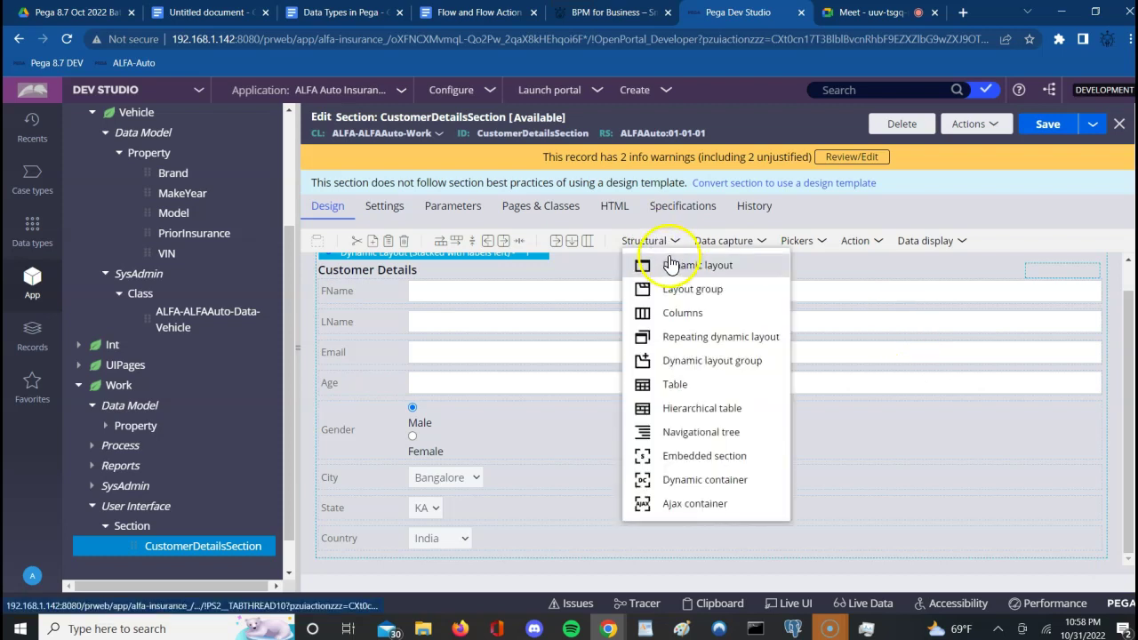
drag(662, 264, 584, 544)
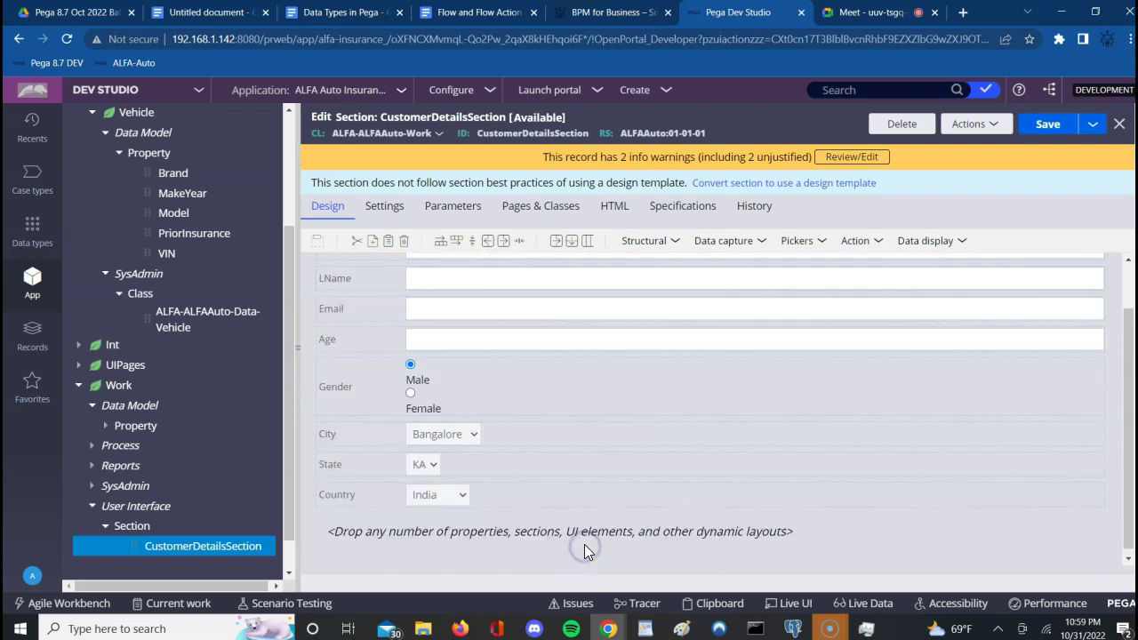
click(1127, 560)
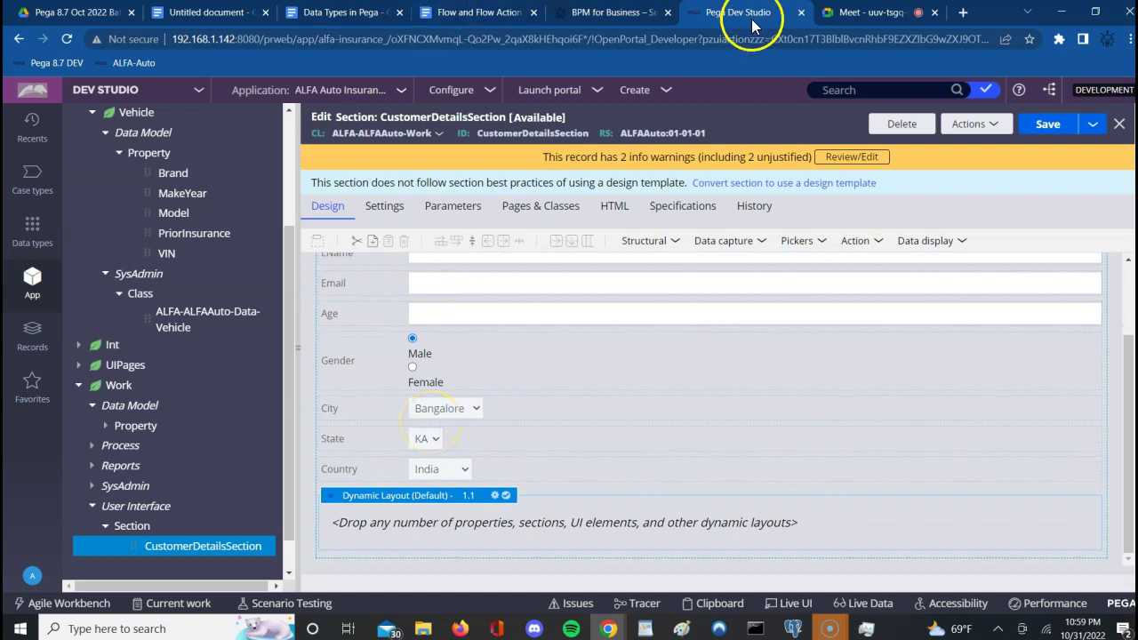
Switch to the Google Meet call, admit the waiting participant, and return to Pega Dev Studio.
click(867, 12)
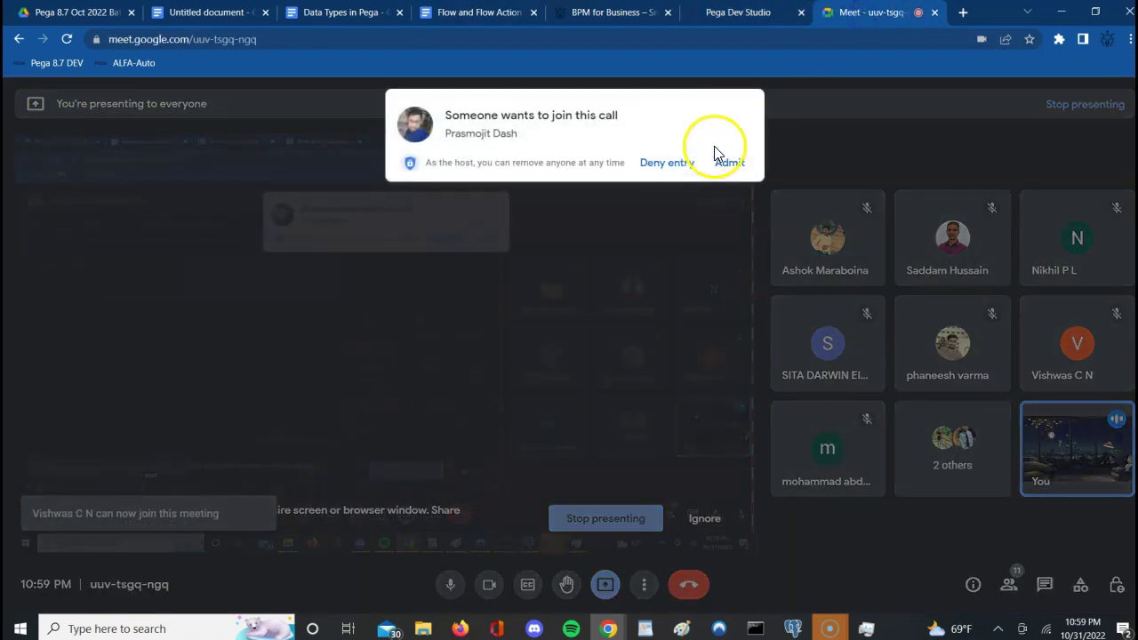
click(727, 165)
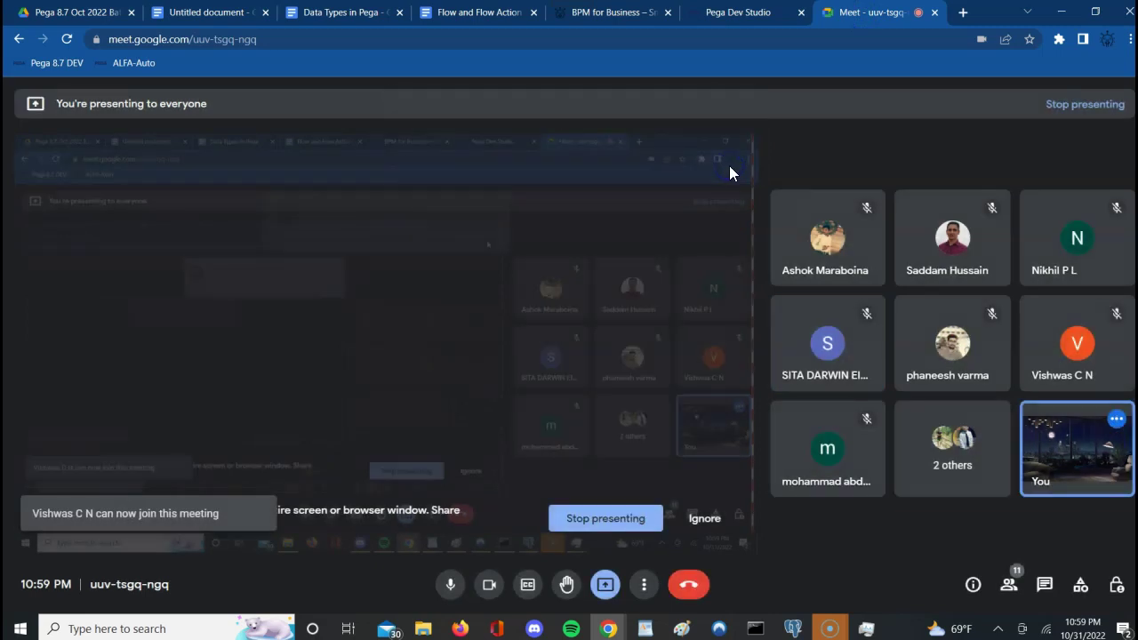
click(725, 12)
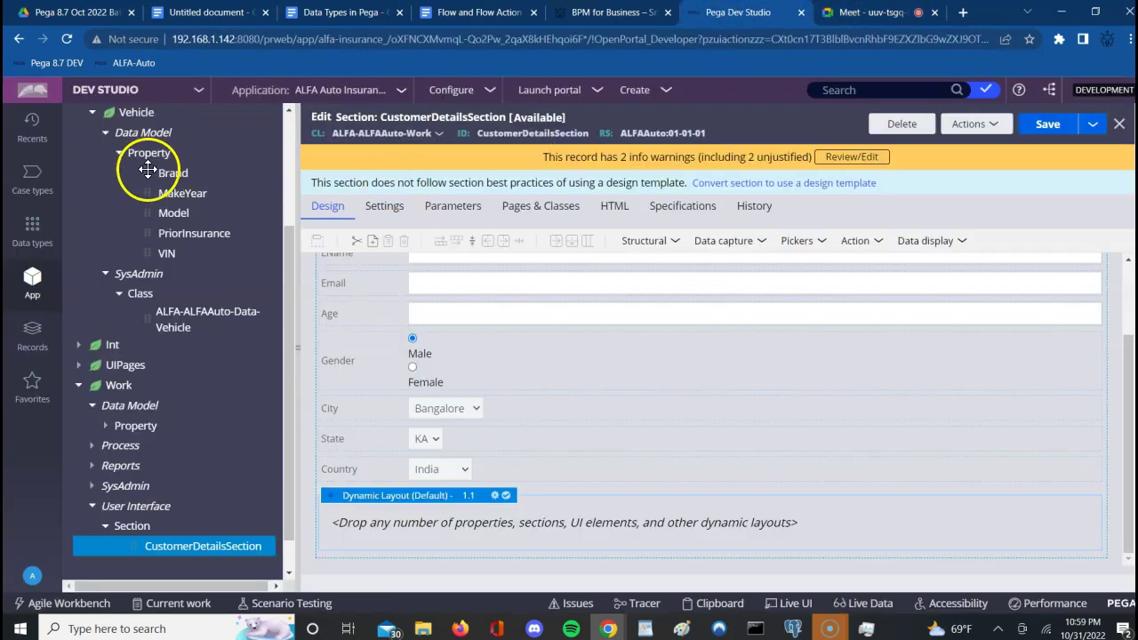
Try to add the Vehicle class's Brand and MakeYear properties to the empty dynamic layout in CustomerDetailsSection.
drag(153, 172, 359, 519)
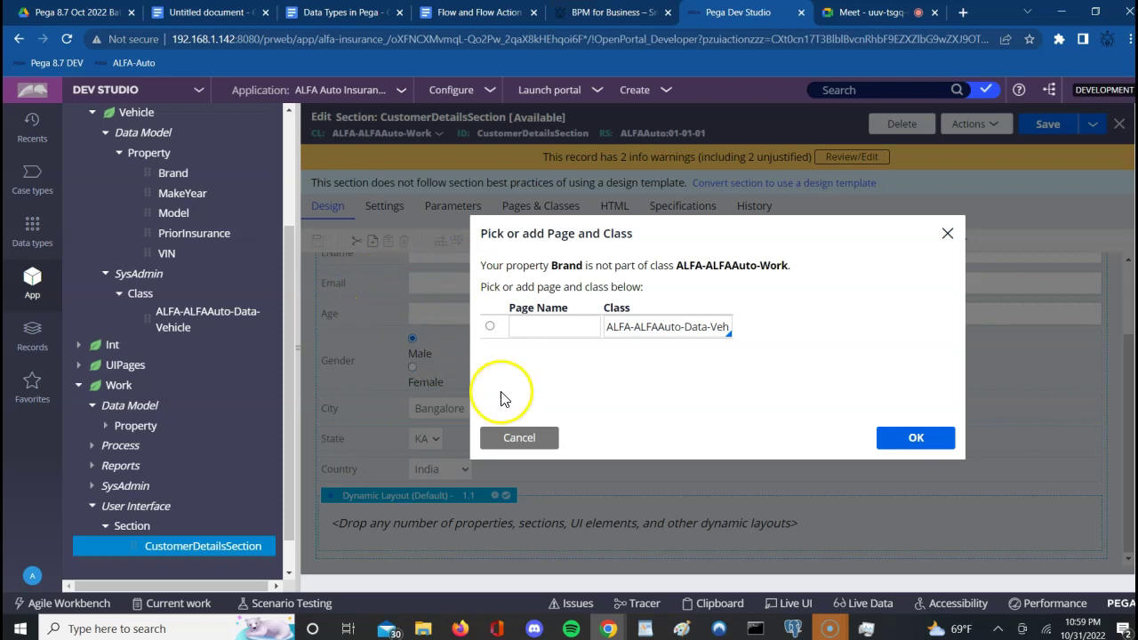
click(516, 440)
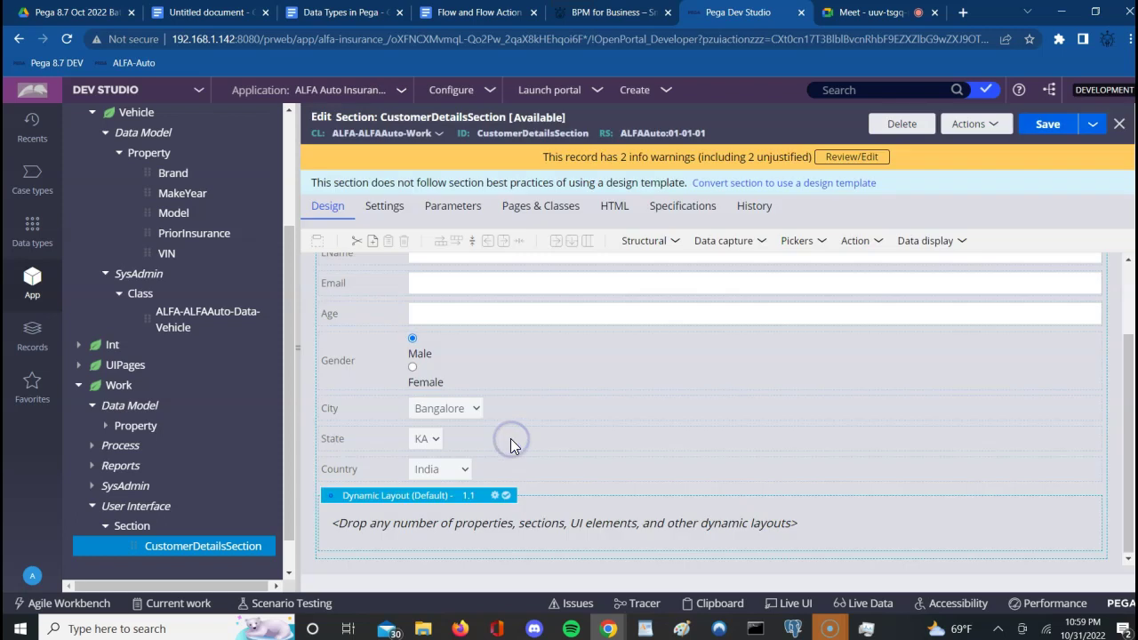
drag(160, 220, 374, 522)
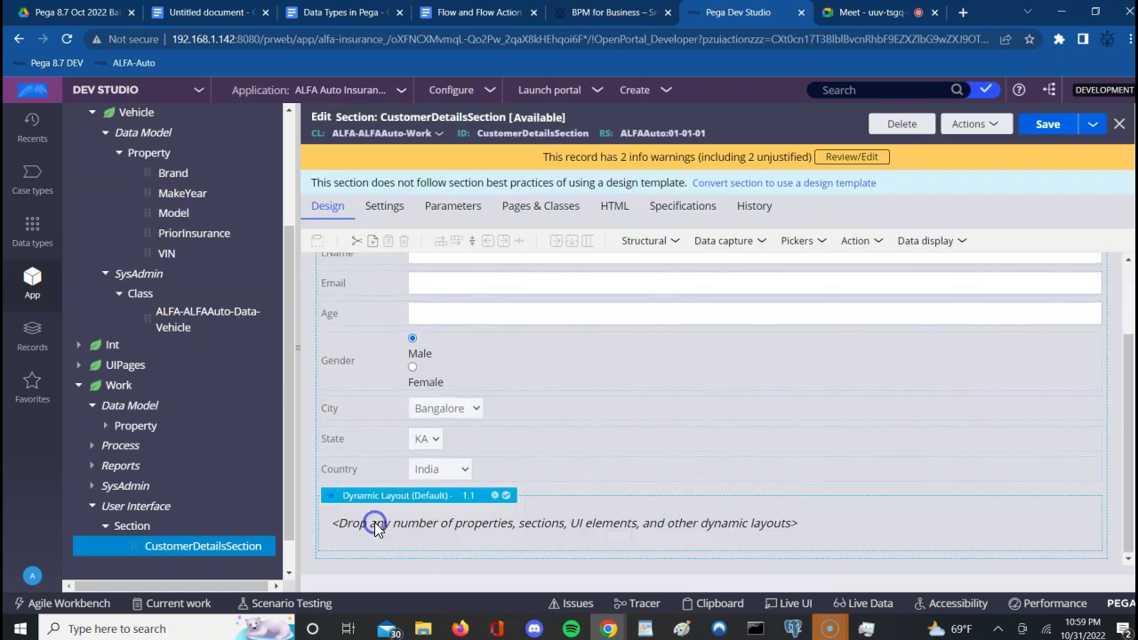
click(541, 331)
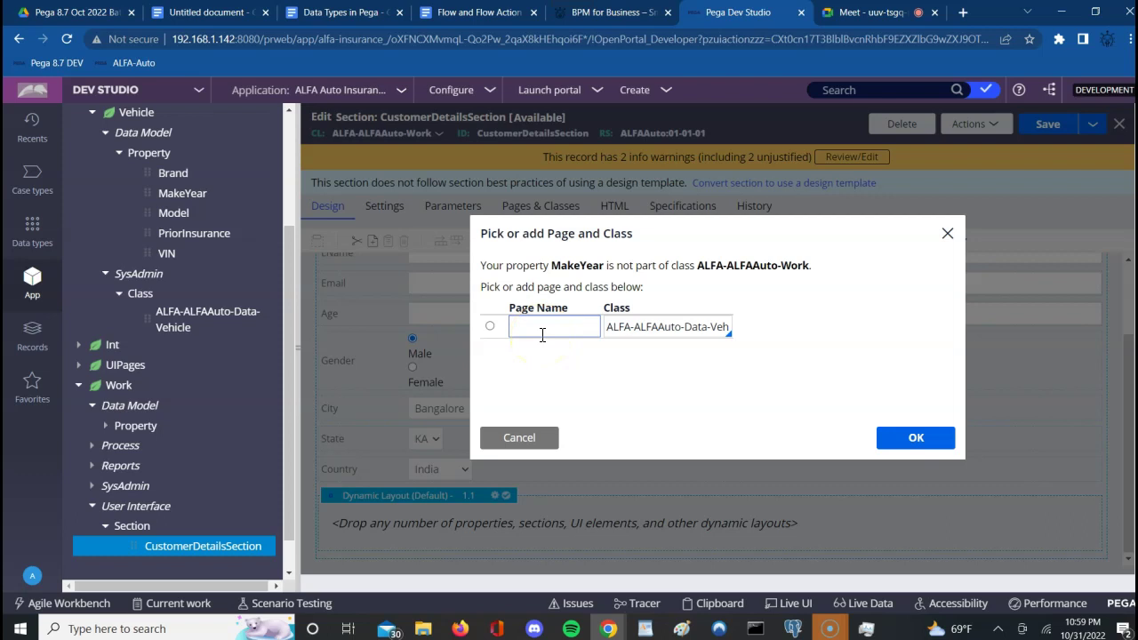
click(505, 271)
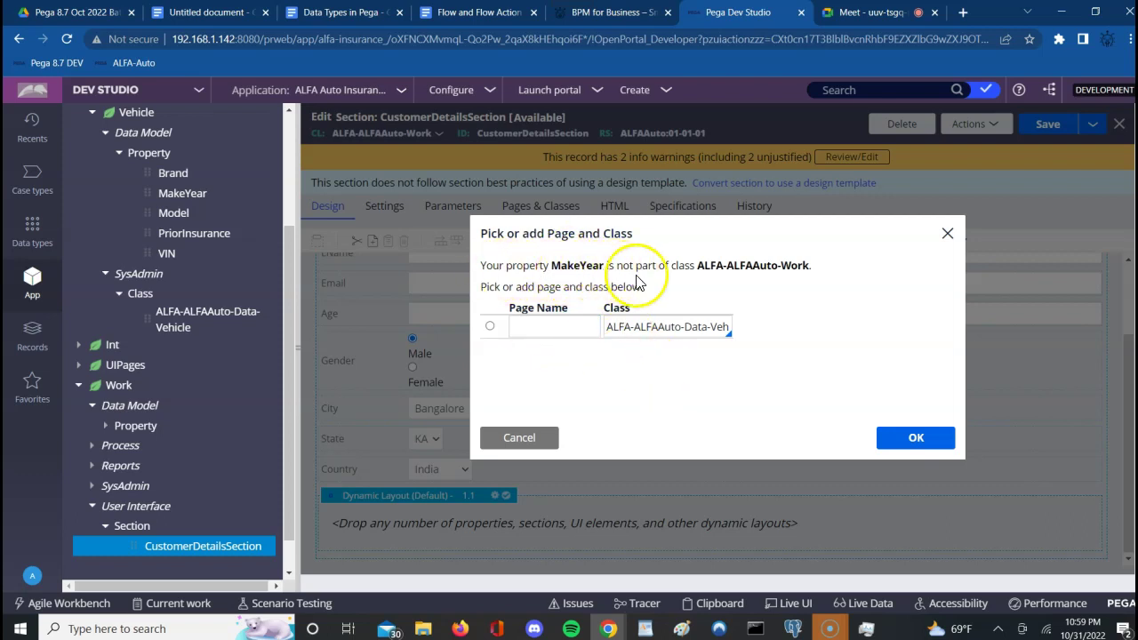
click(756, 266)
double_click(757, 267)
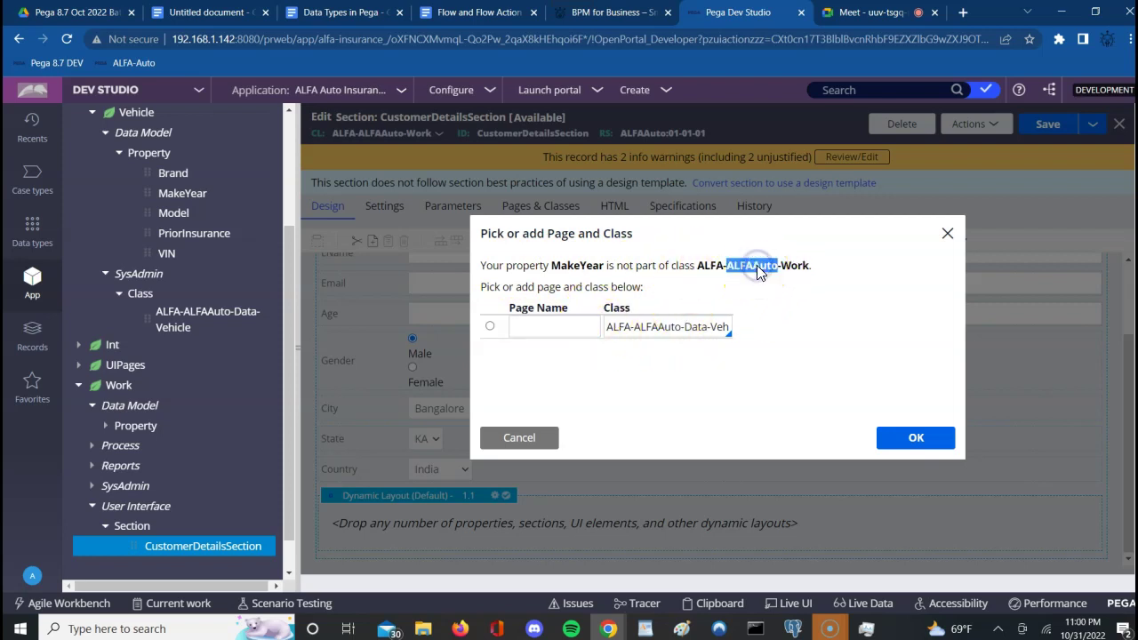
triple_click(686, 331)
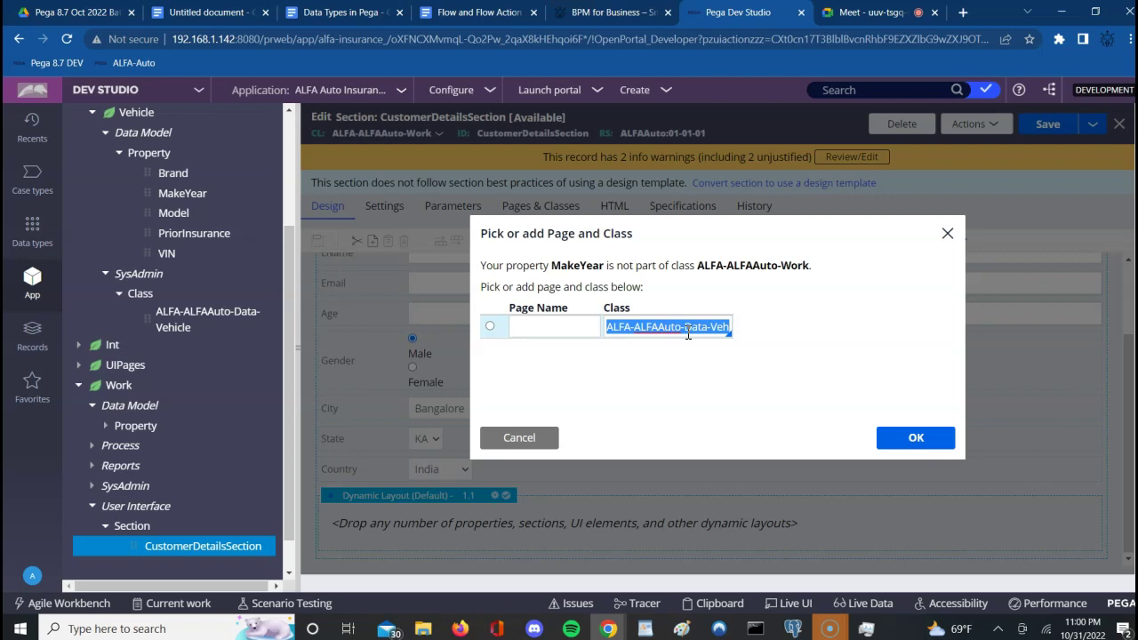
click(514, 437)
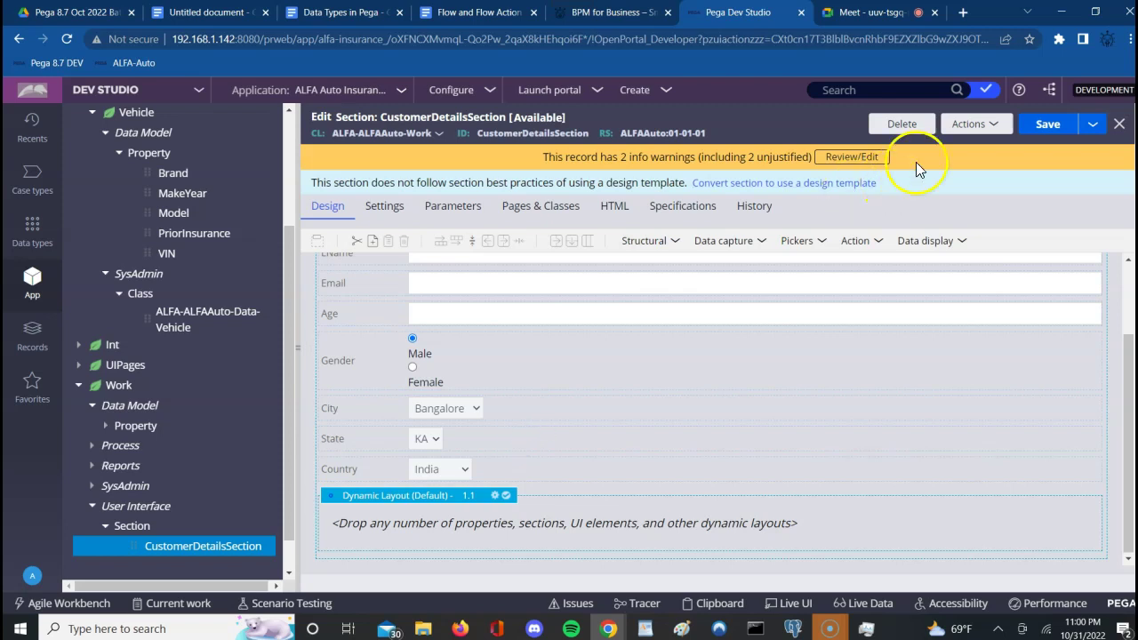
Close the CustomerDetailsSection rule and discard its unsaved changes.
click(997, 131)
click(1119, 124)
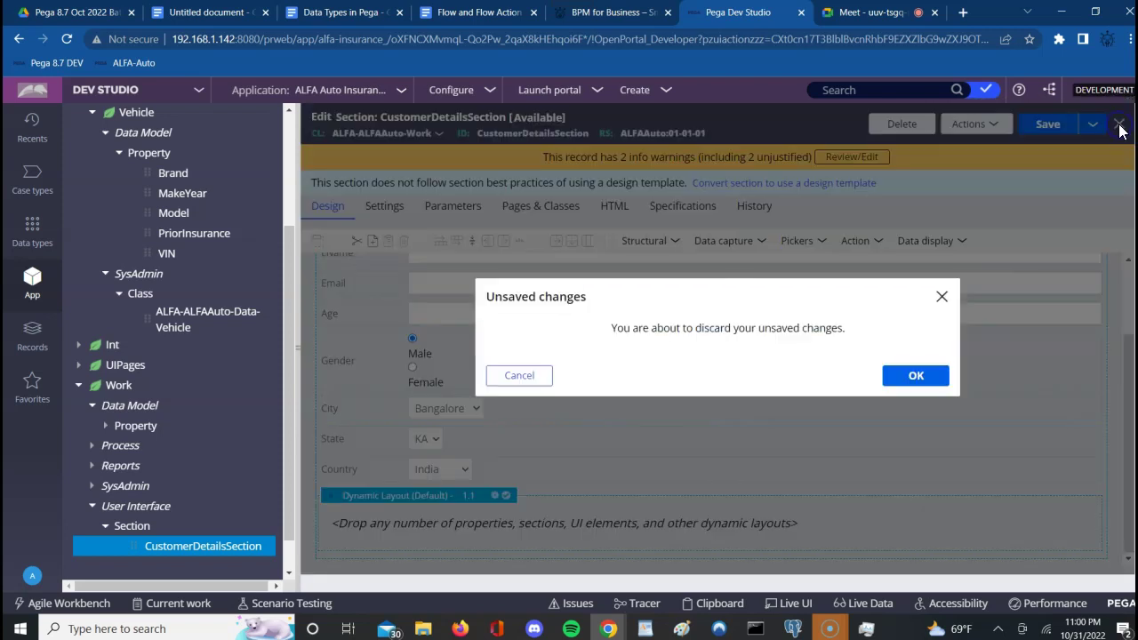
click(916, 375)
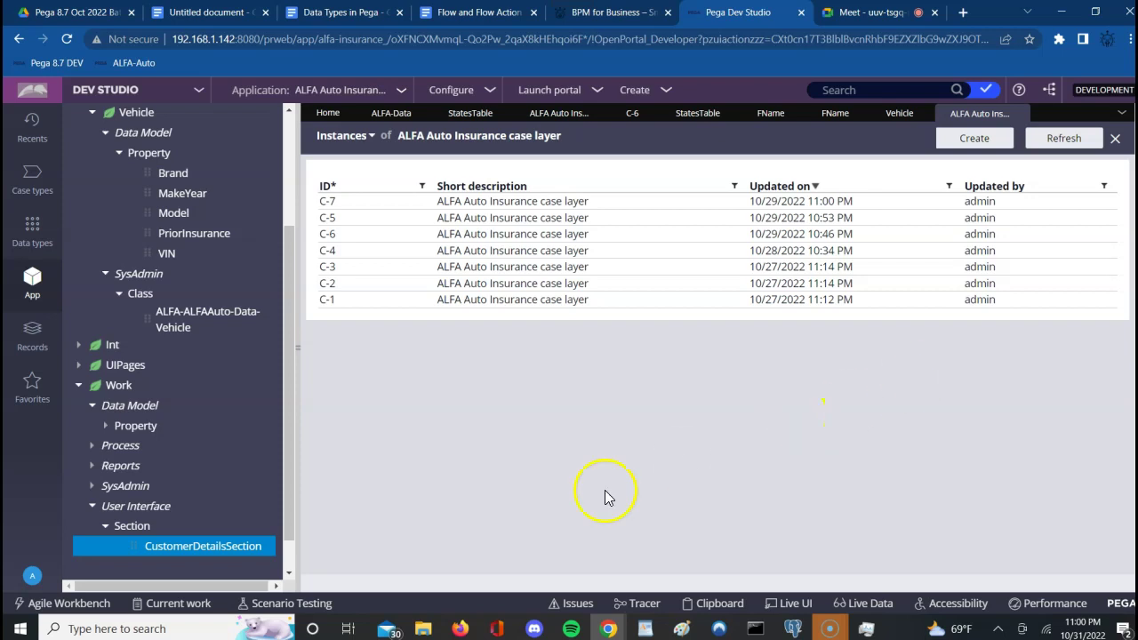
click(123, 393)
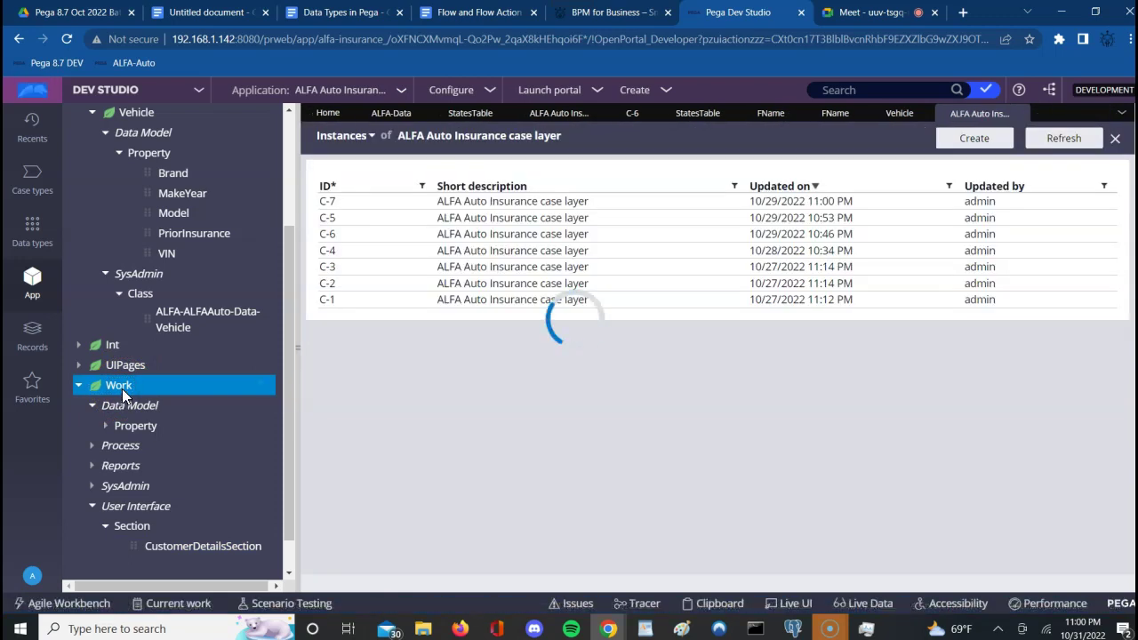
right_click(122, 391)
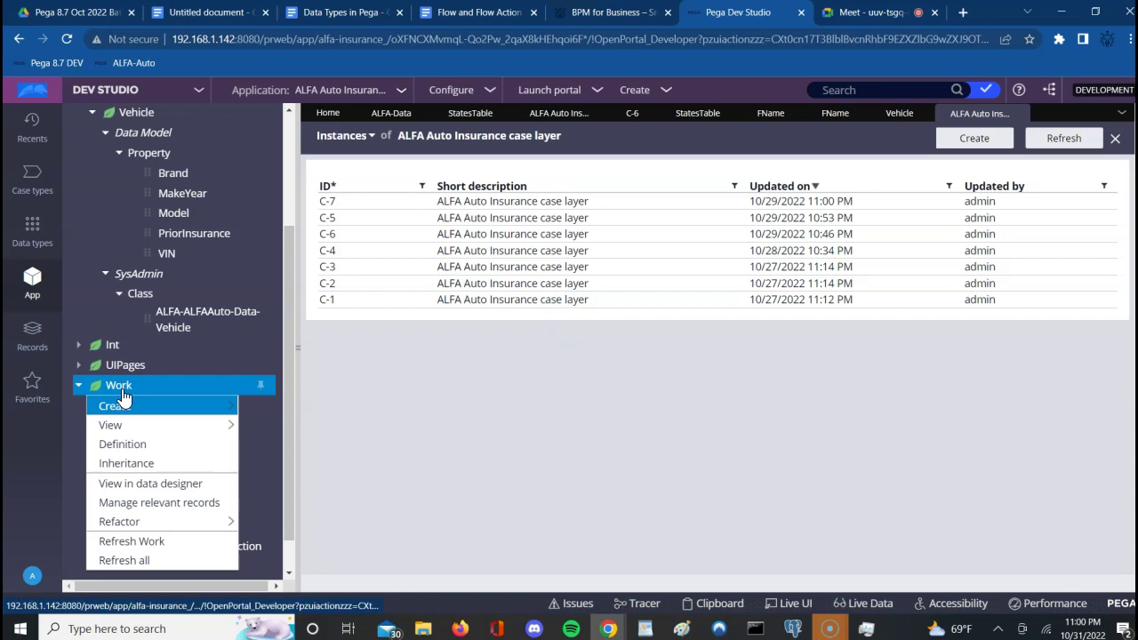
mouse_move(121, 400)
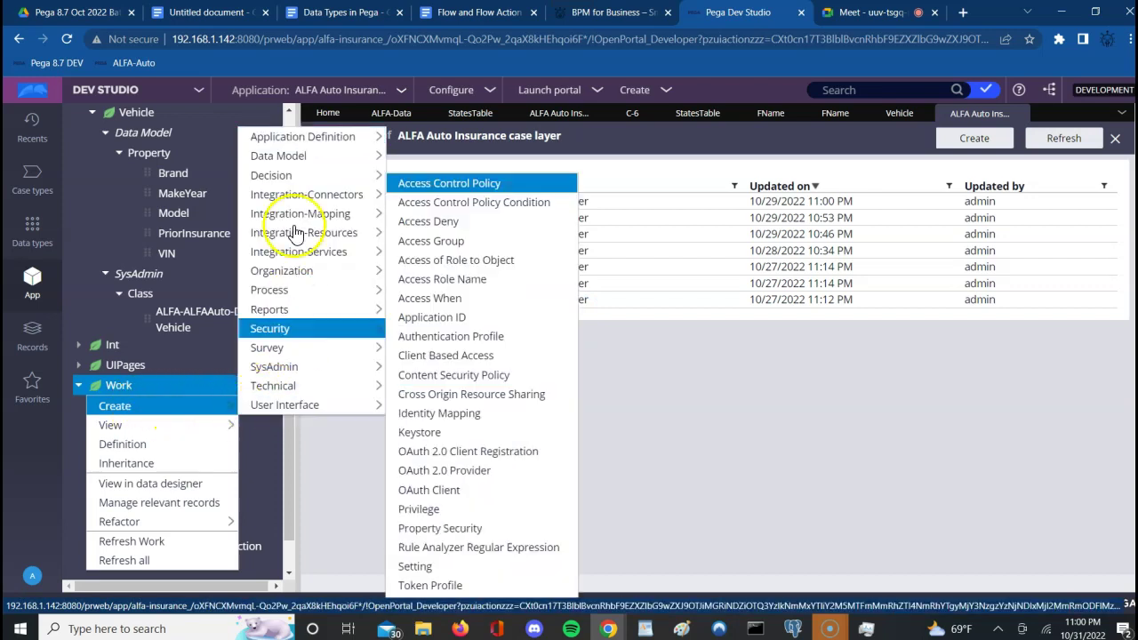
mouse_move(320, 158)
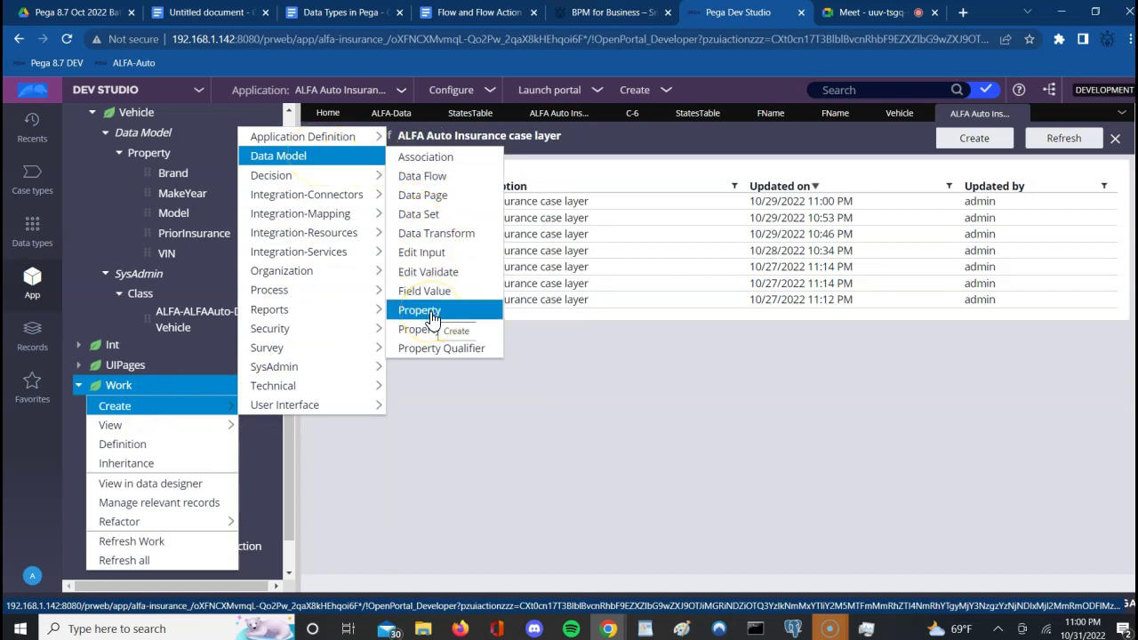
click(430, 311)
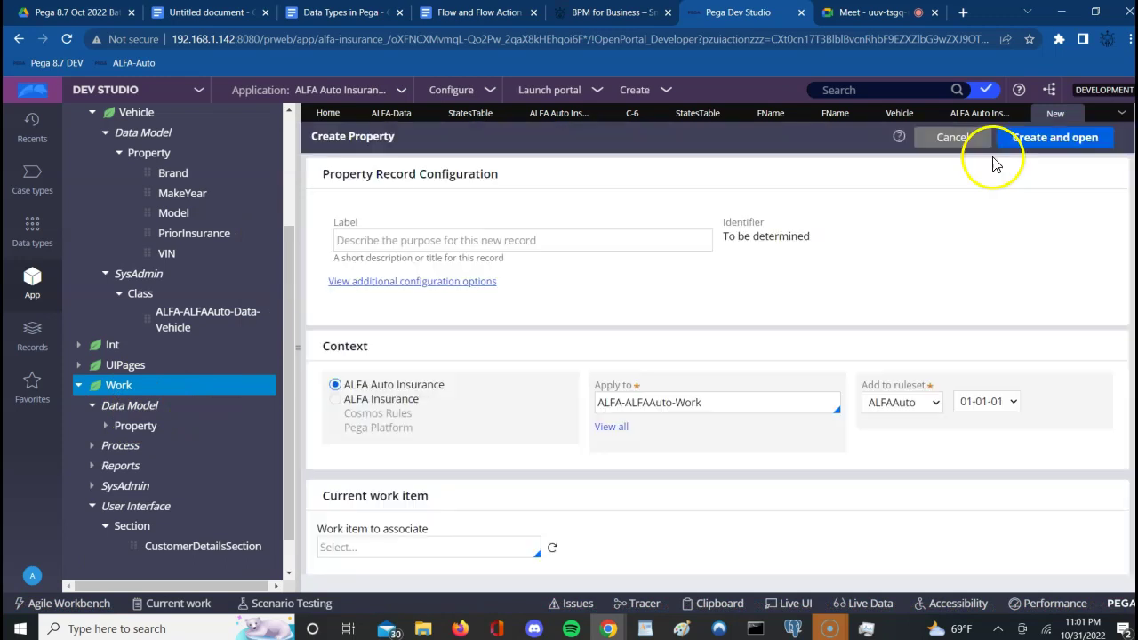
click(1082, 116)
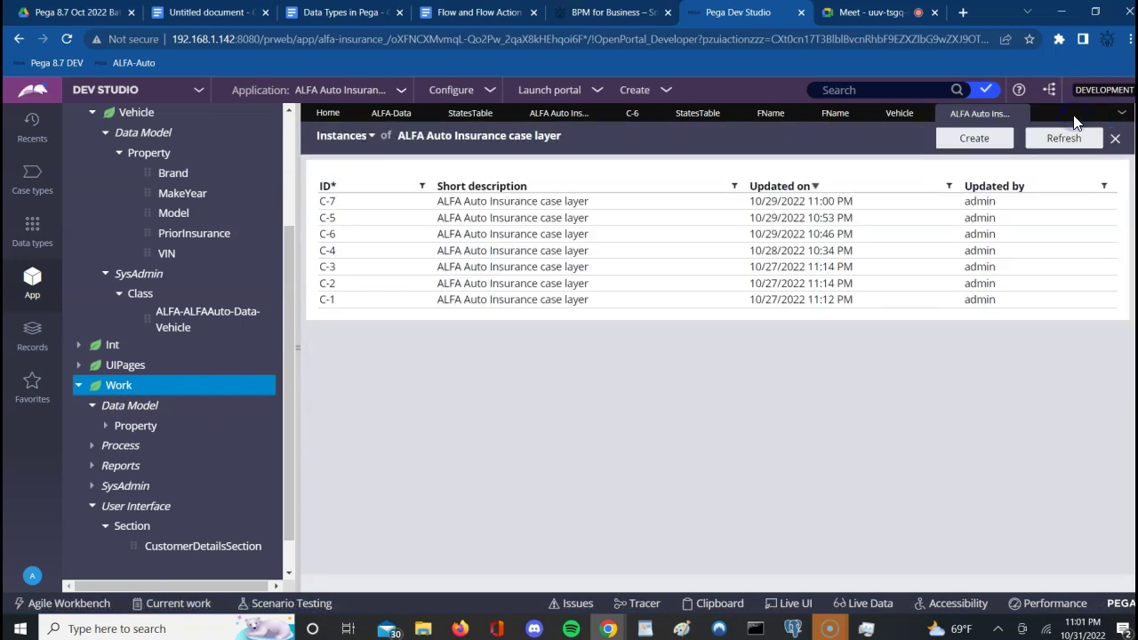
Create a property labelled PersonalVehiclePage from the Work class's data model, applied to ALFA-ALFAAuto-Work in ruleset ALFAAuto 01-01-01.
click(140, 413)
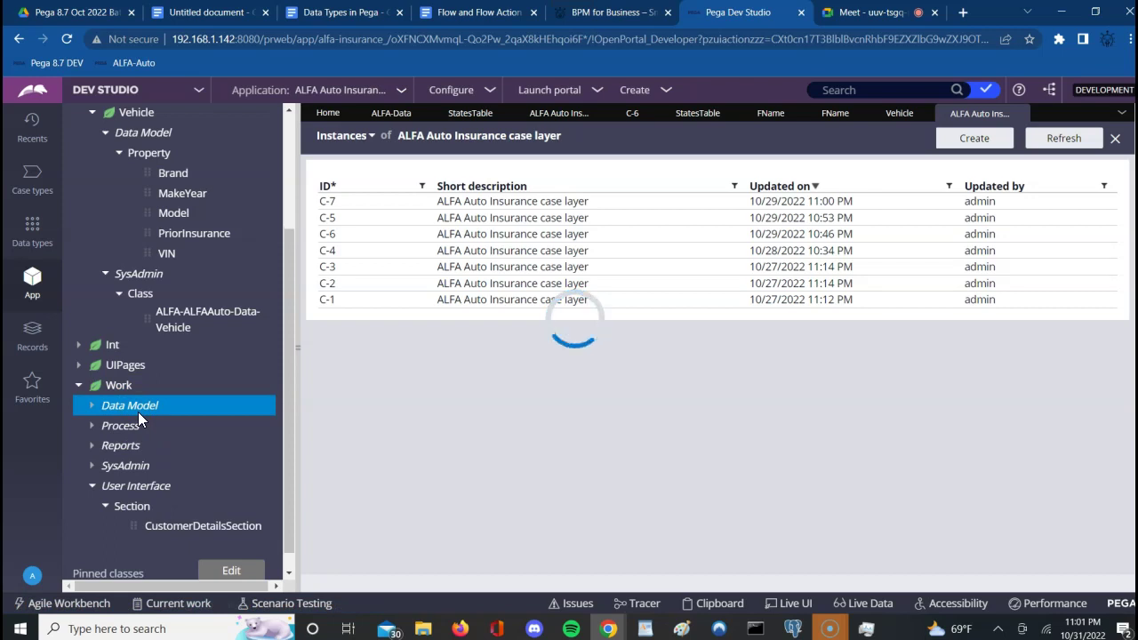
right_click(137, 411)
mouse_move(151, 421)
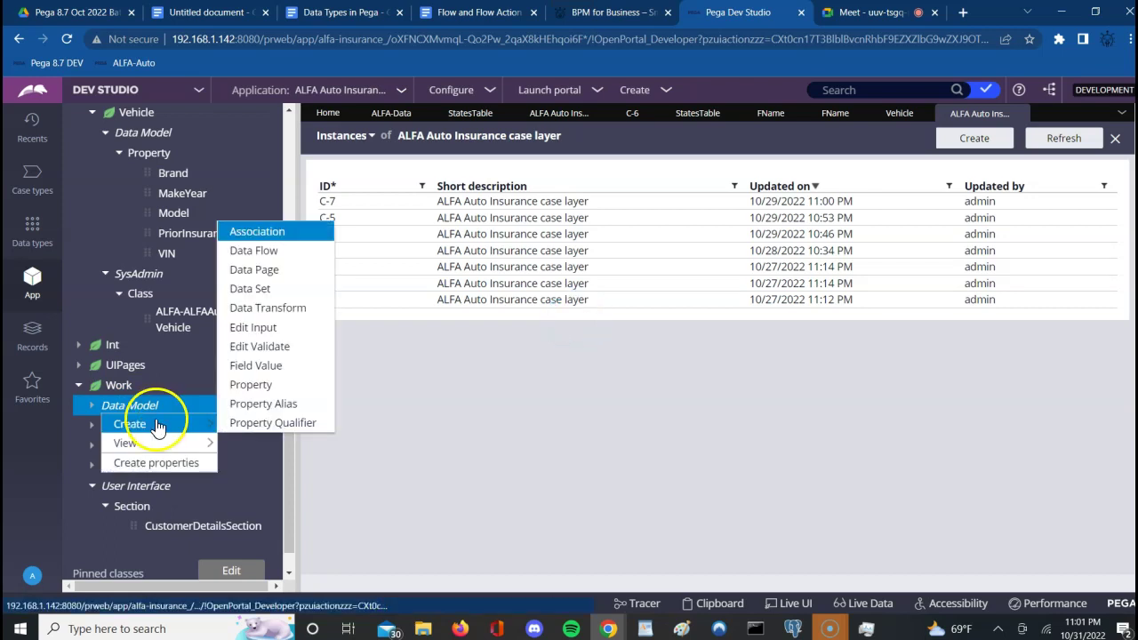
click(250, 387)
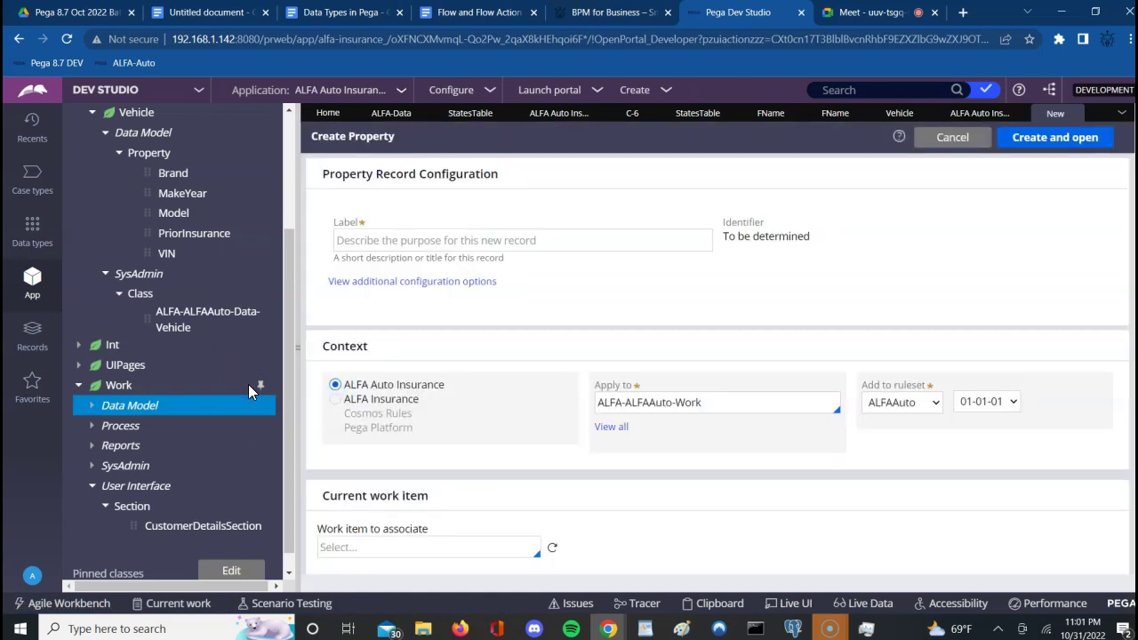
click(363, 244)
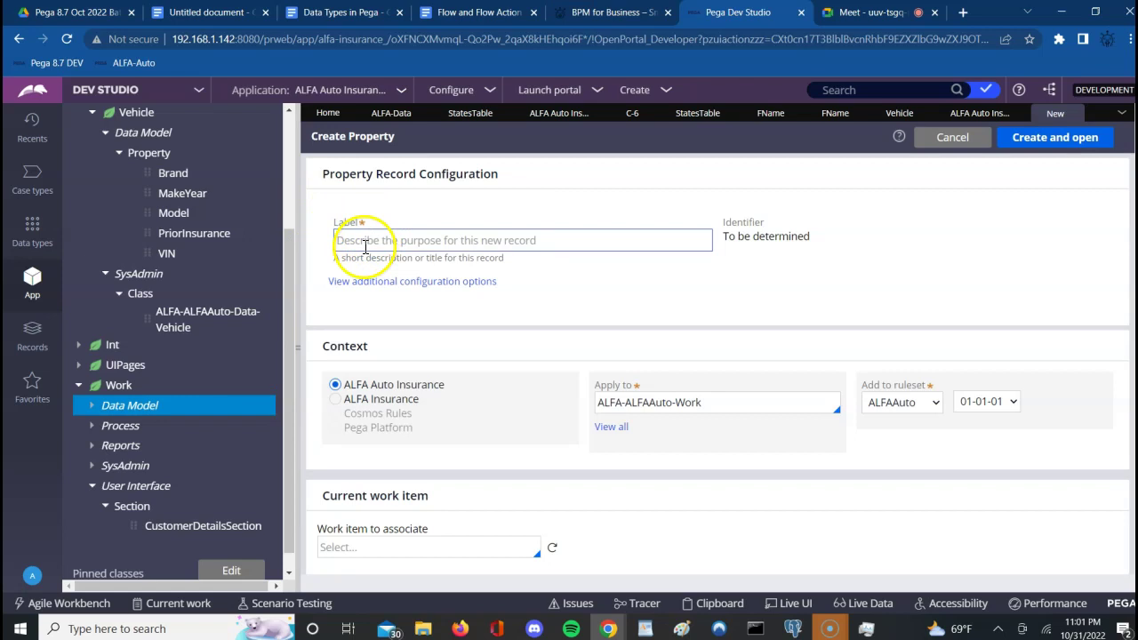
text(Person)
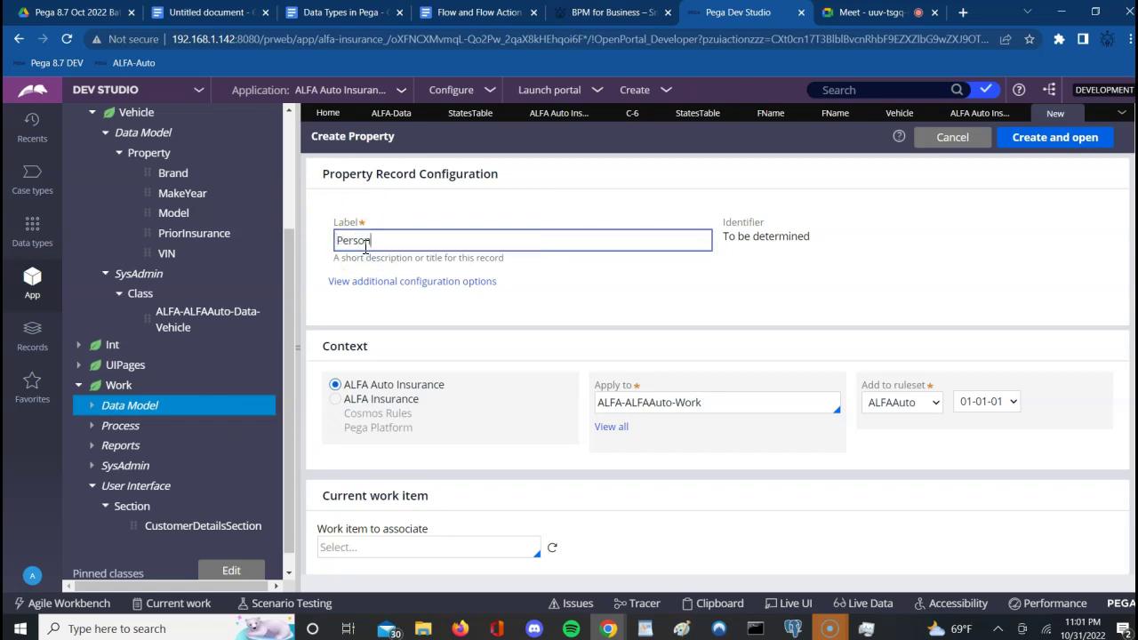
text(alVehiclePage)
click(407, 385)
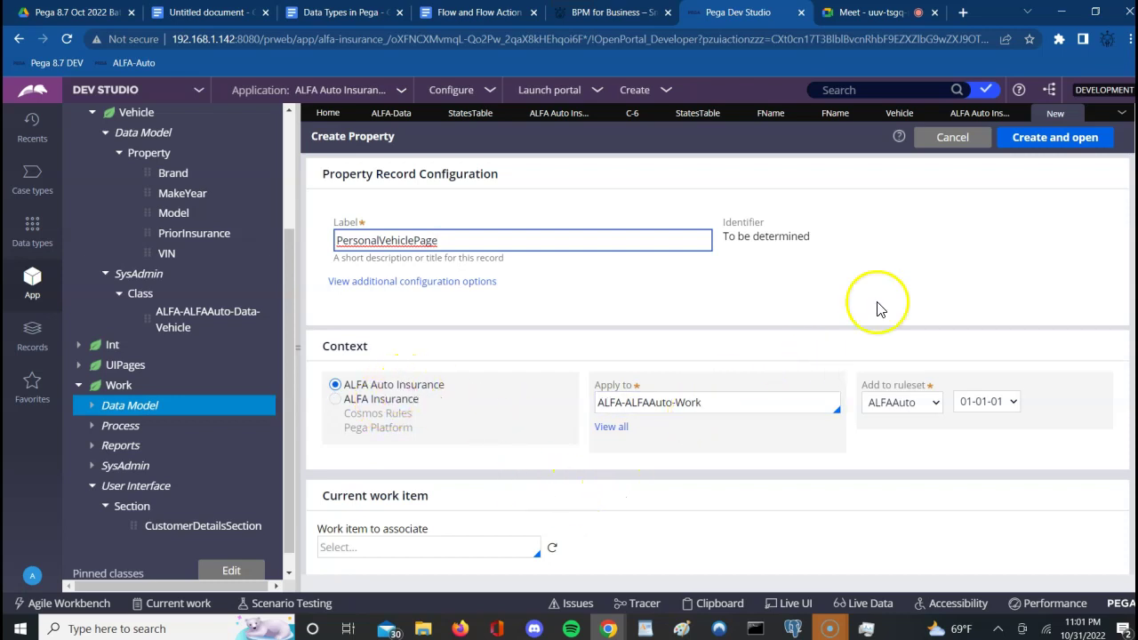
click(1039, 146)
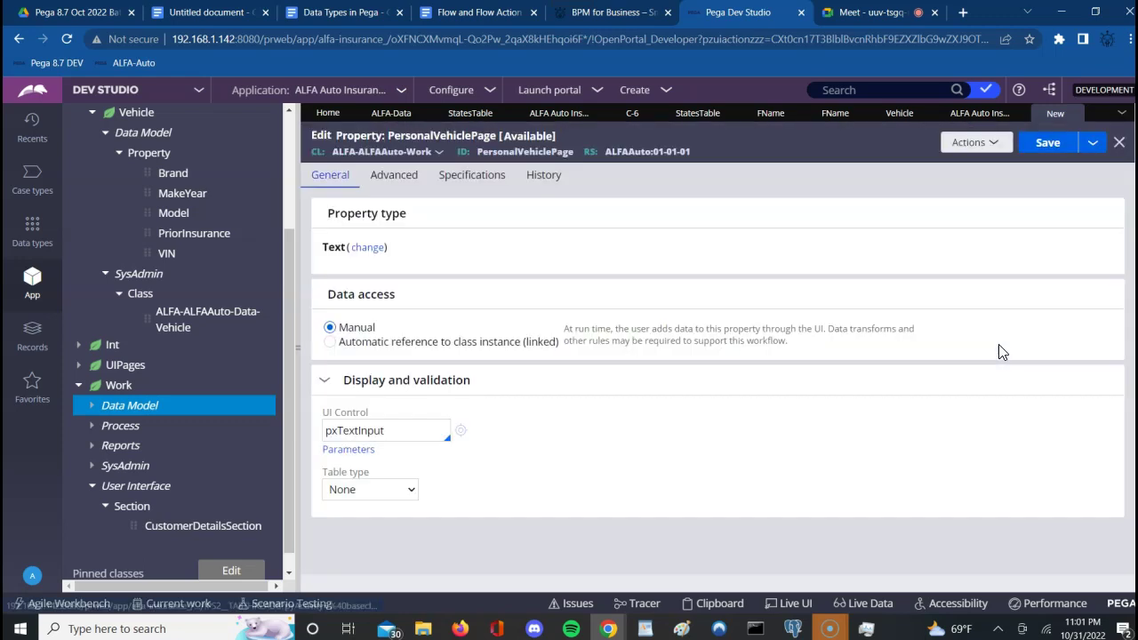
Look over the Single Page option among the property types, then close the PersonalVehiclePage rule without saving.
click(786, 449)
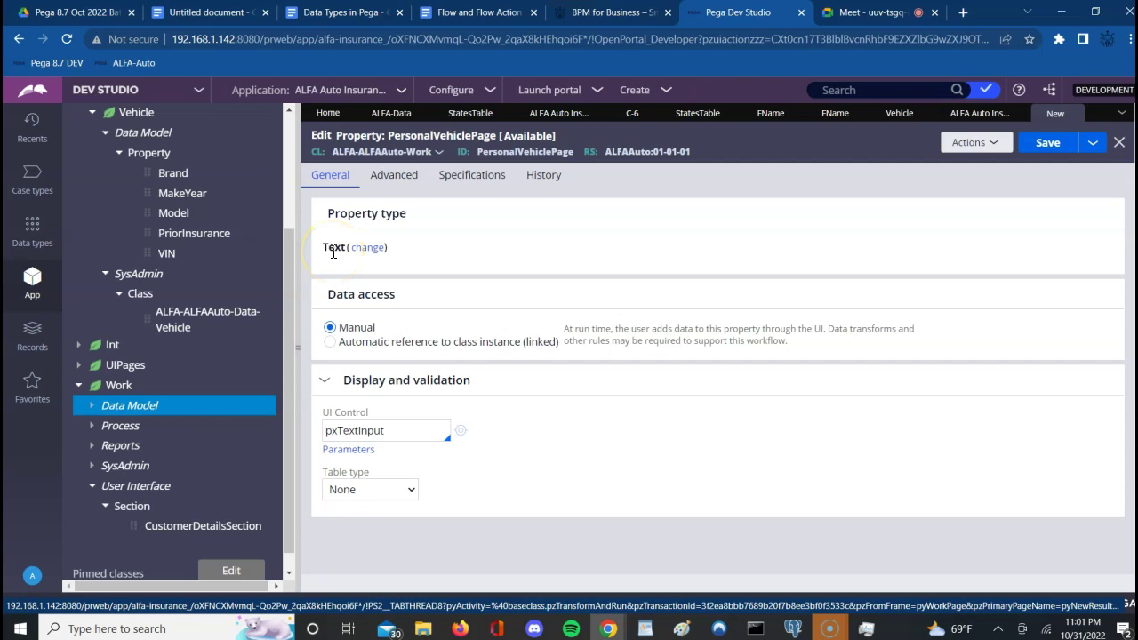
click(373, 249)
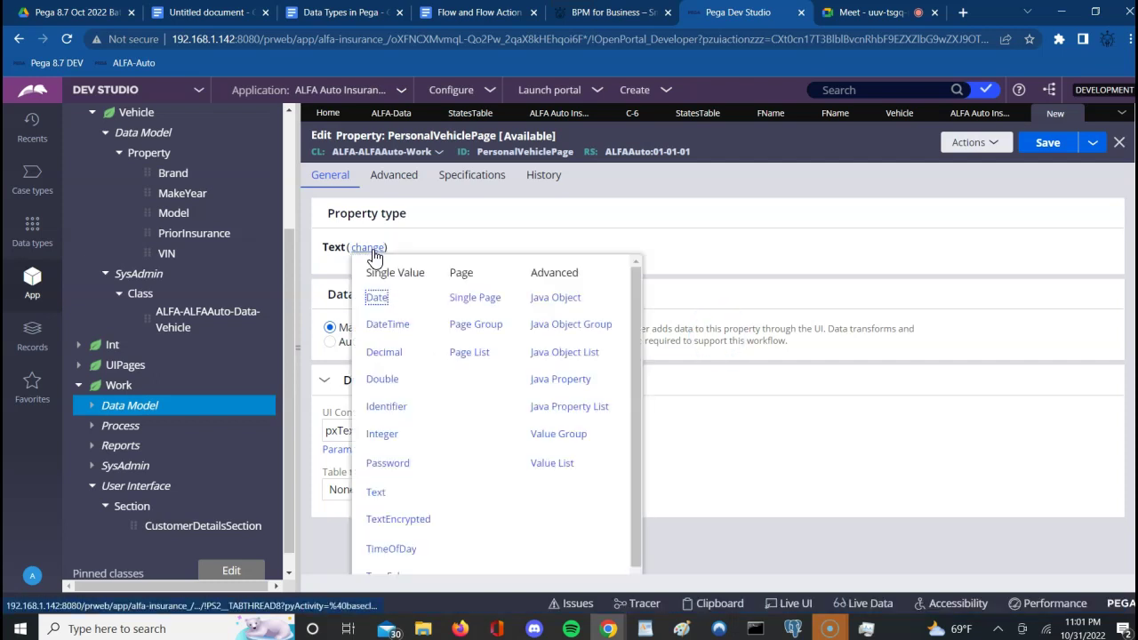
click(467, 303)
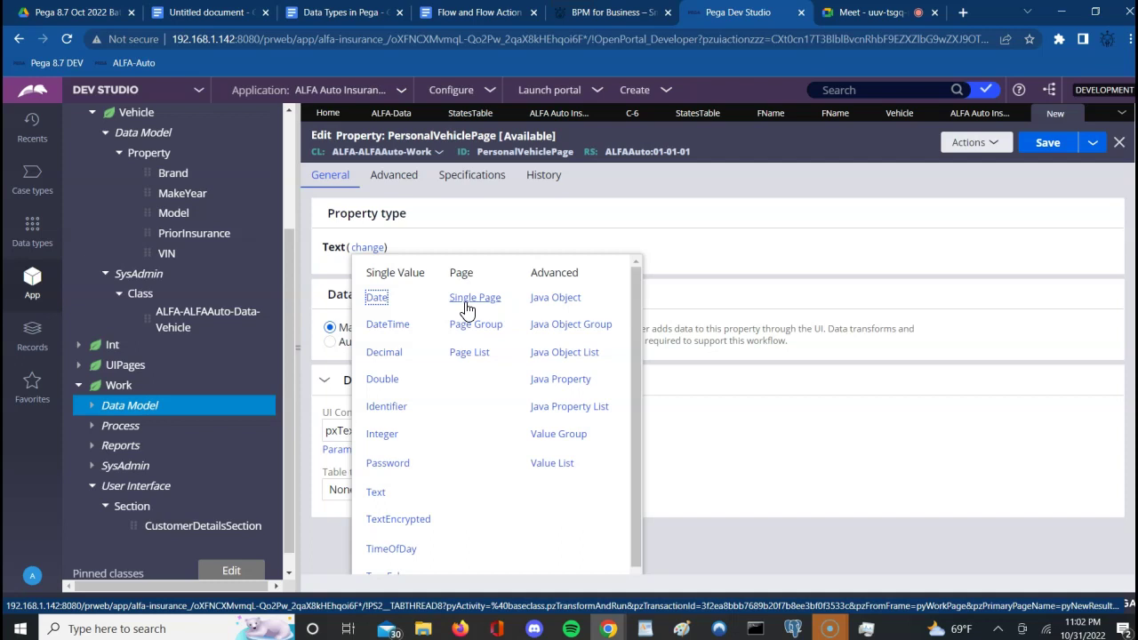
click(1075, 116)
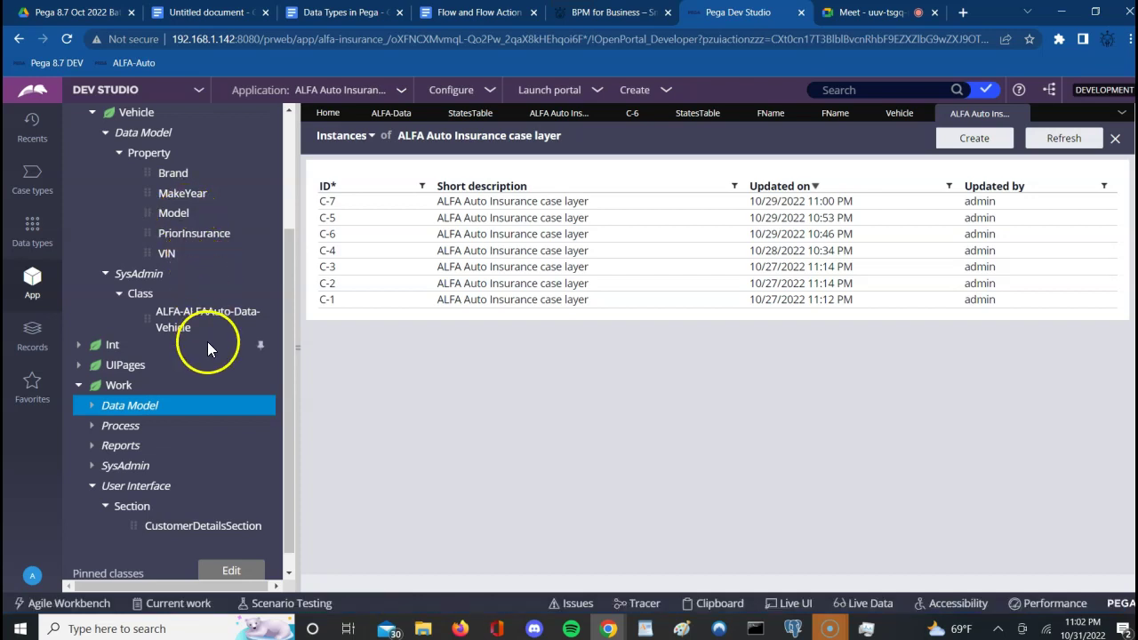
Create the PersonalVehiclePage property again under the Work class's data model and open its rule form.
right_click(143, 411)
click(176, 425)
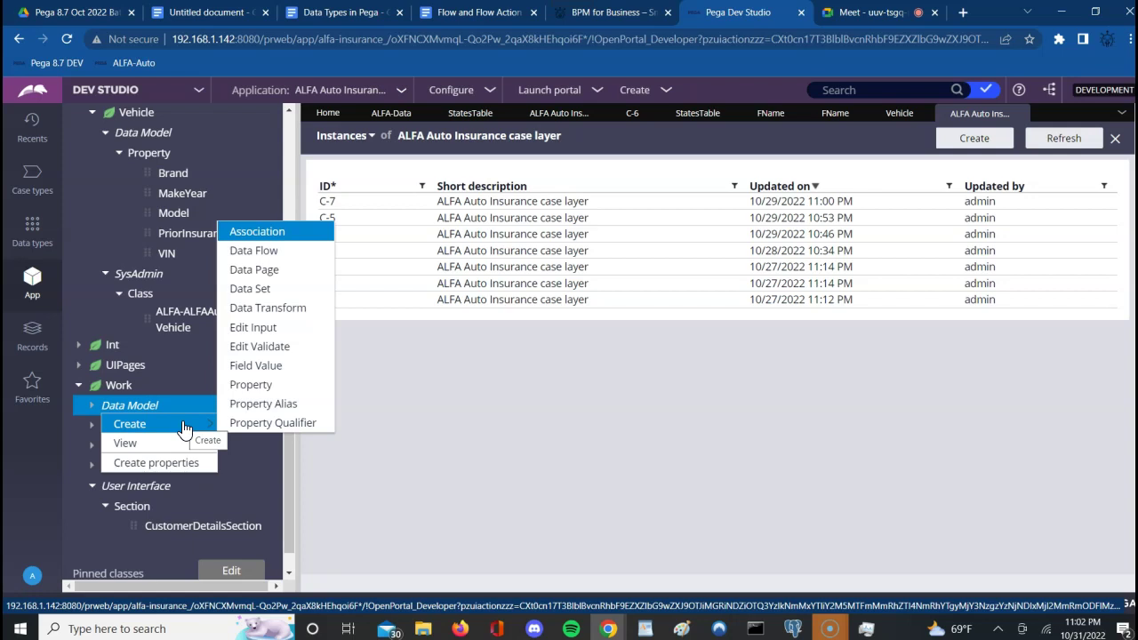
click(253, 407)
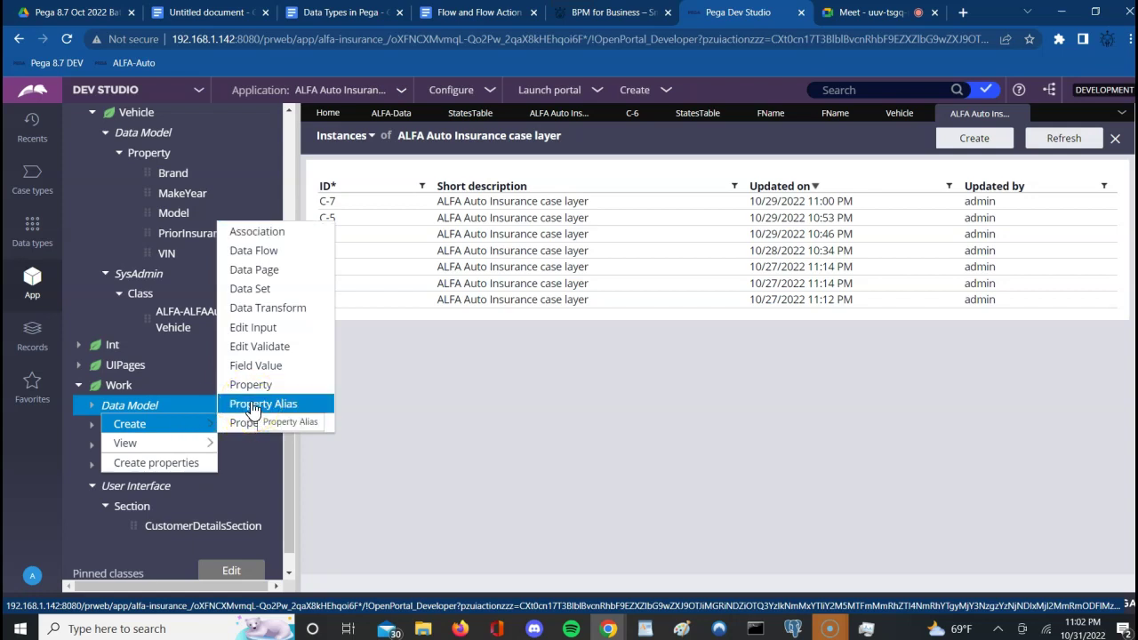
click(265, 386)
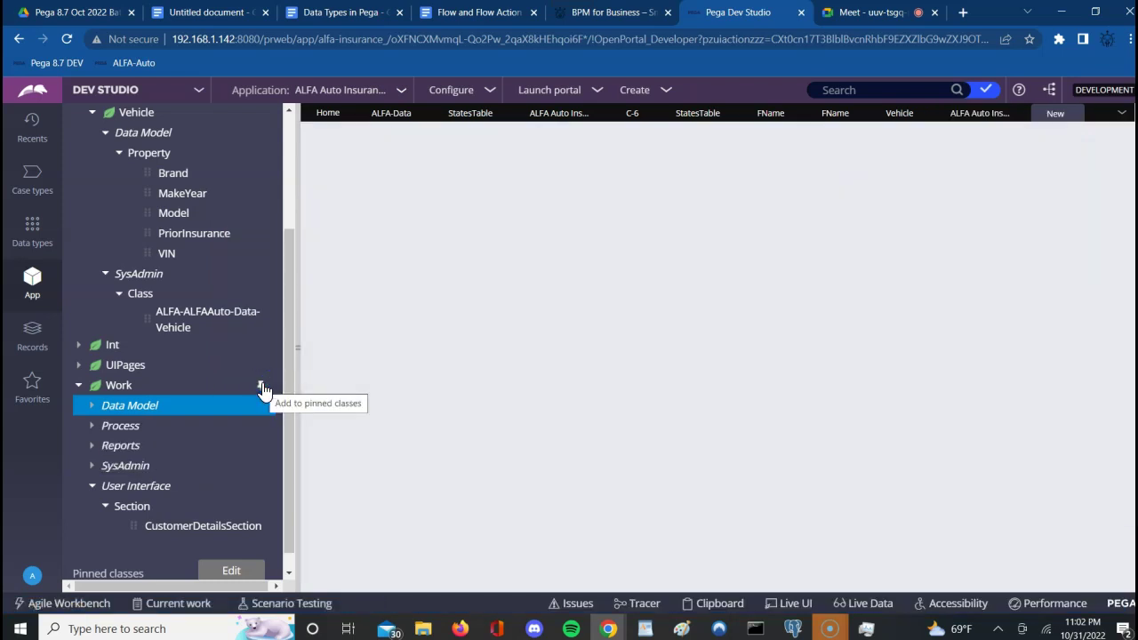
click(402, 241)
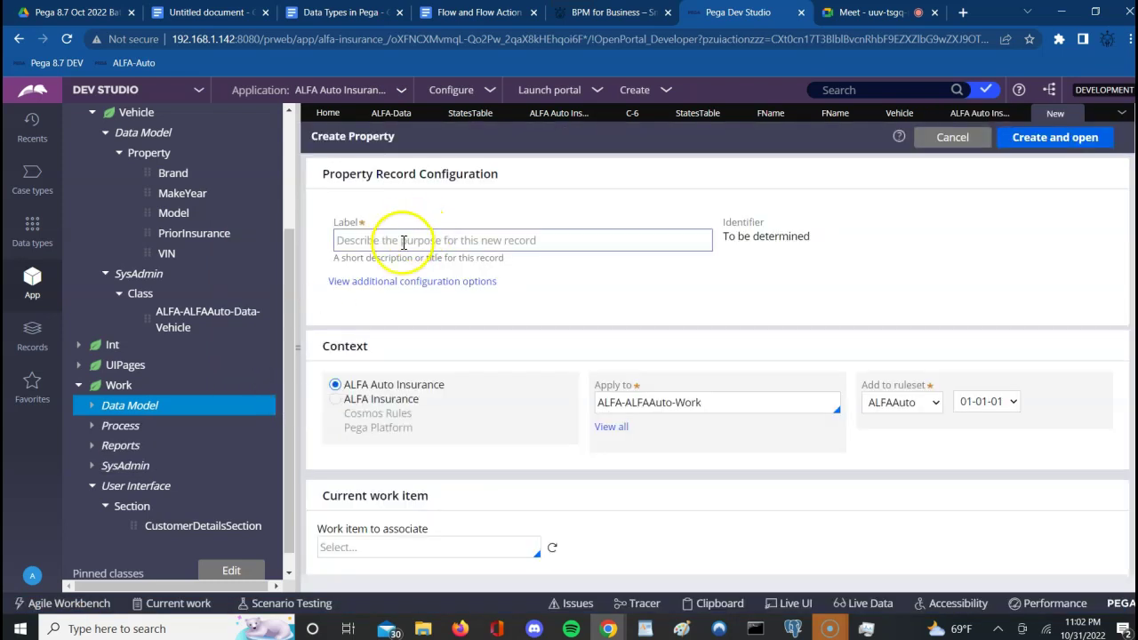
text(PersaonalVeh)
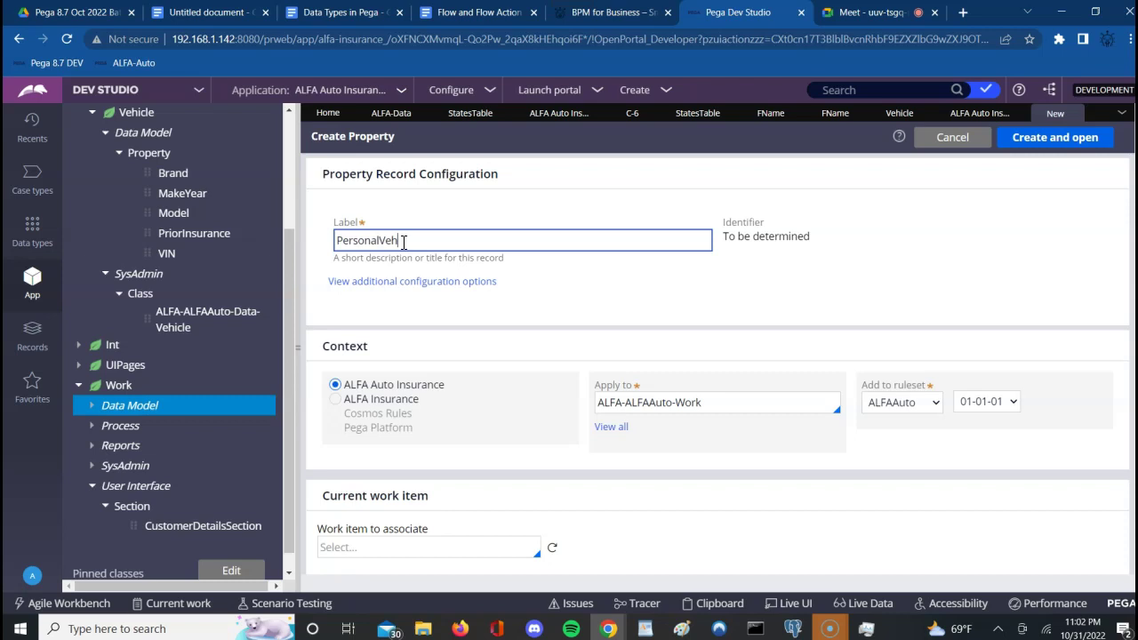
text(iclePage)
click(1022, 144)
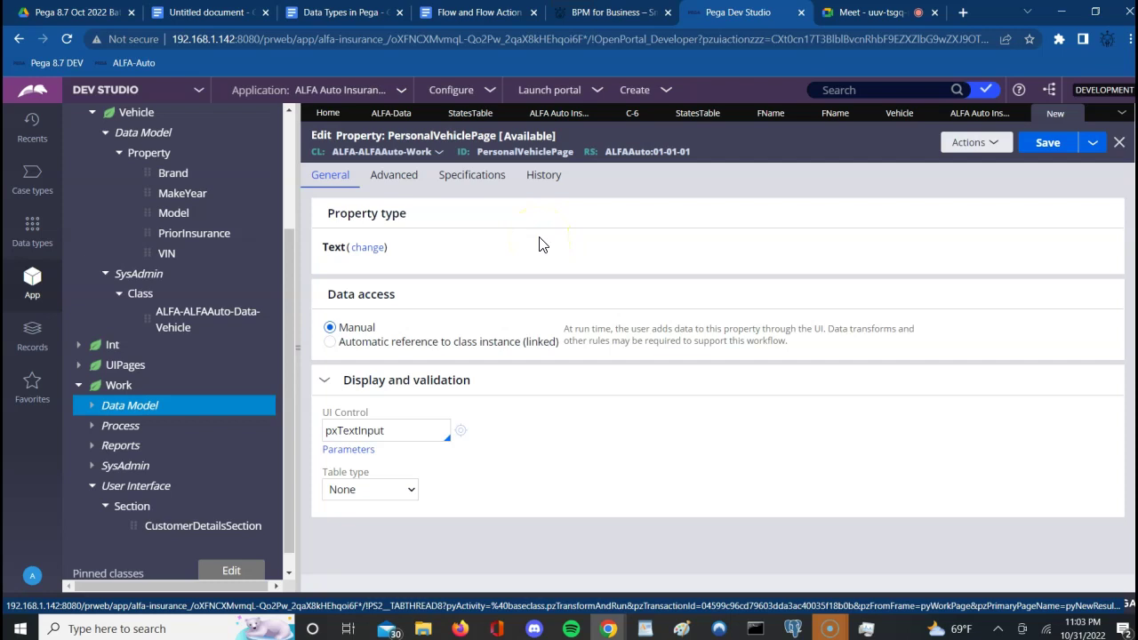
Change the PersonalVehiclePage property type to Single Page and start filling in its page definition.
click(367, 253)
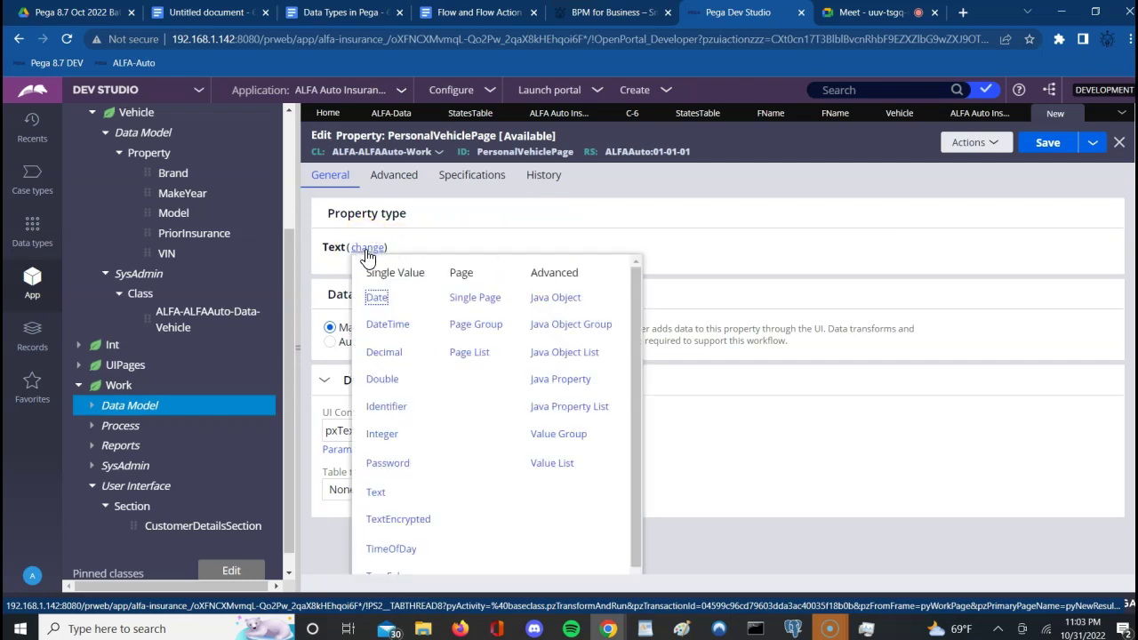
click(370, 255)
click(471, 302)
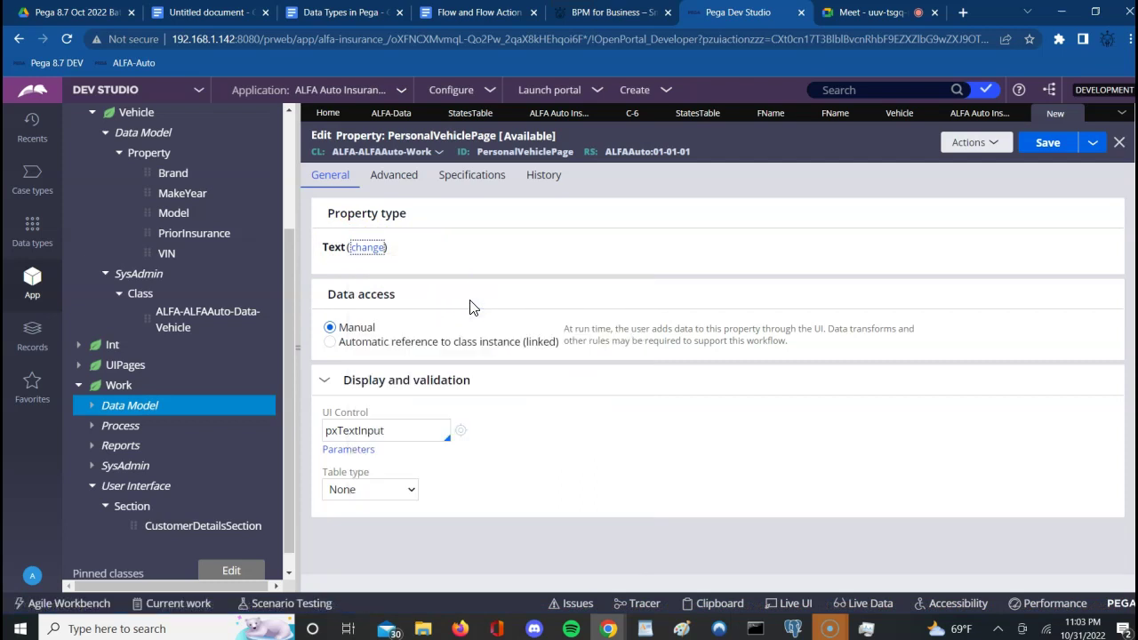
click(441, 282)
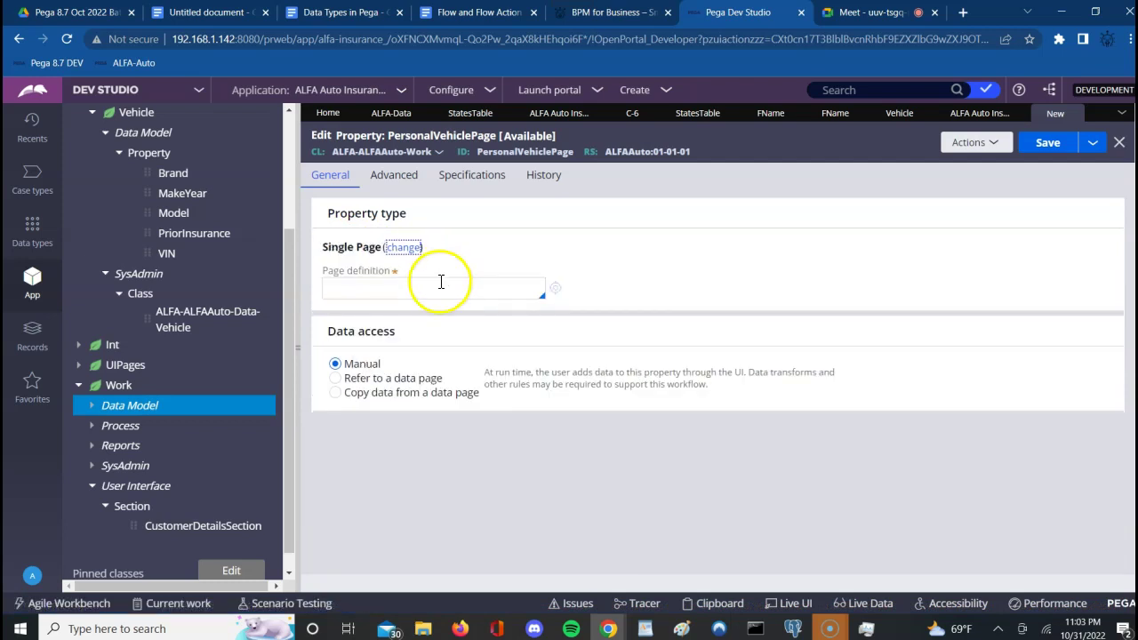
click(393, 288)
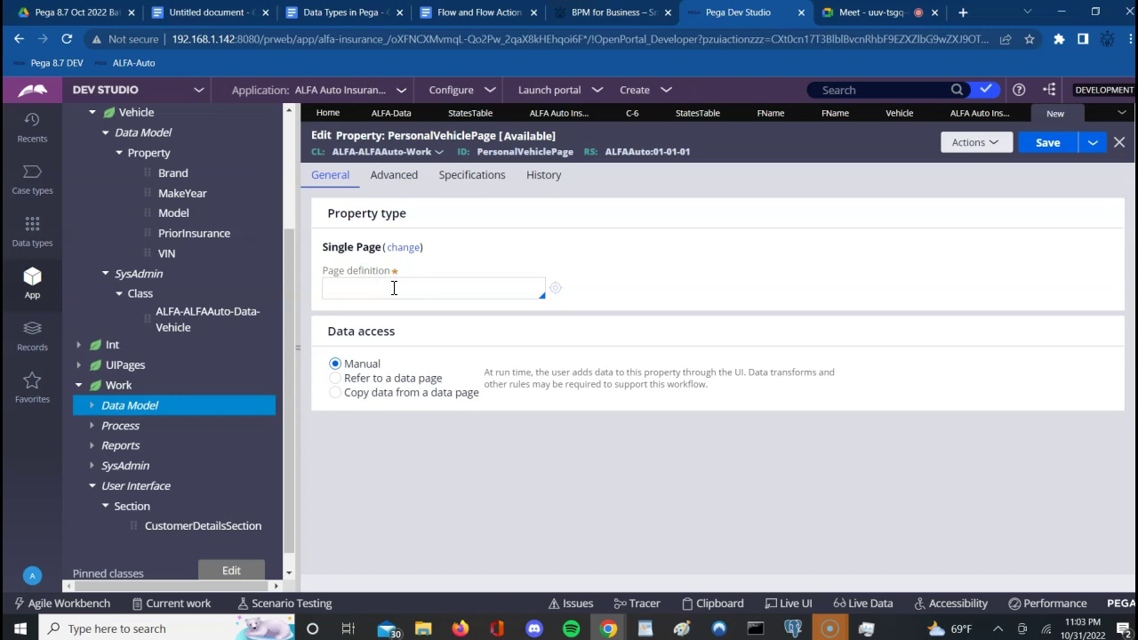
Set the PersonalVehiclePage property's page definition to ALFA-ALFAAuto-Data-Vehicle and save the property.
click(394, 287)
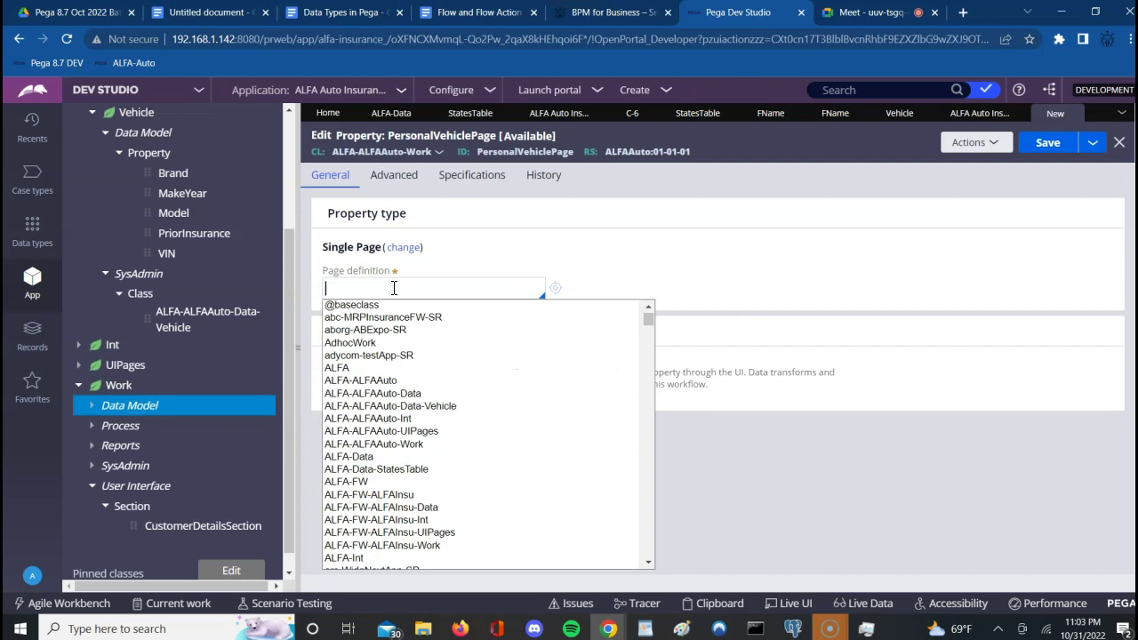
key(Down)
key(Down)
key(Down)
key(Down)
key(Down)
key(Down)
key(Down)
key(Down)
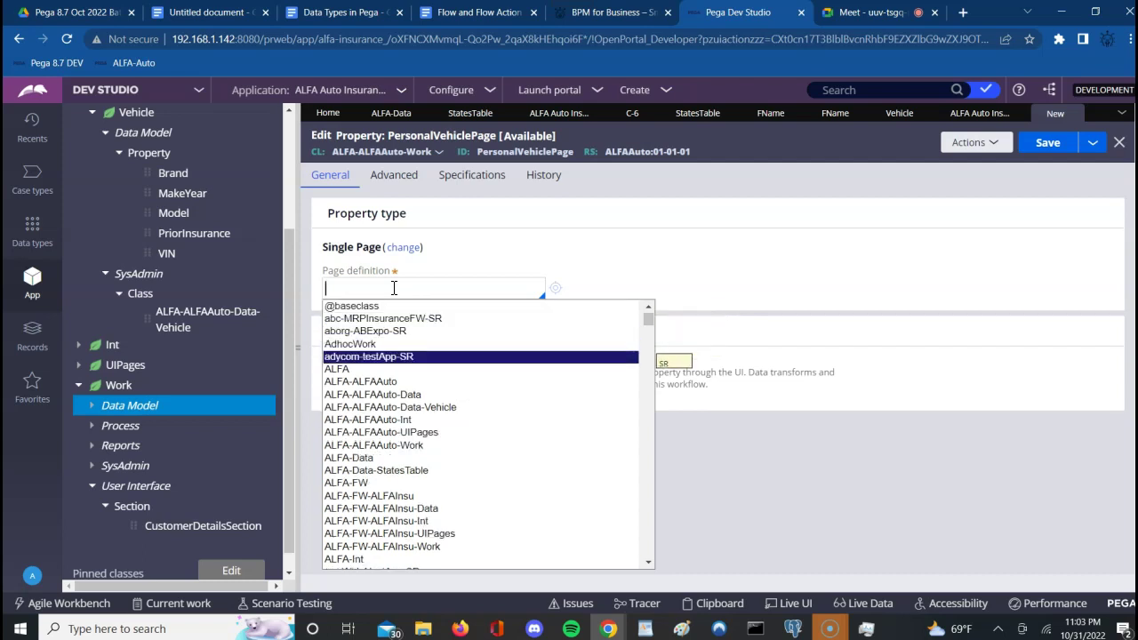
key(Down)
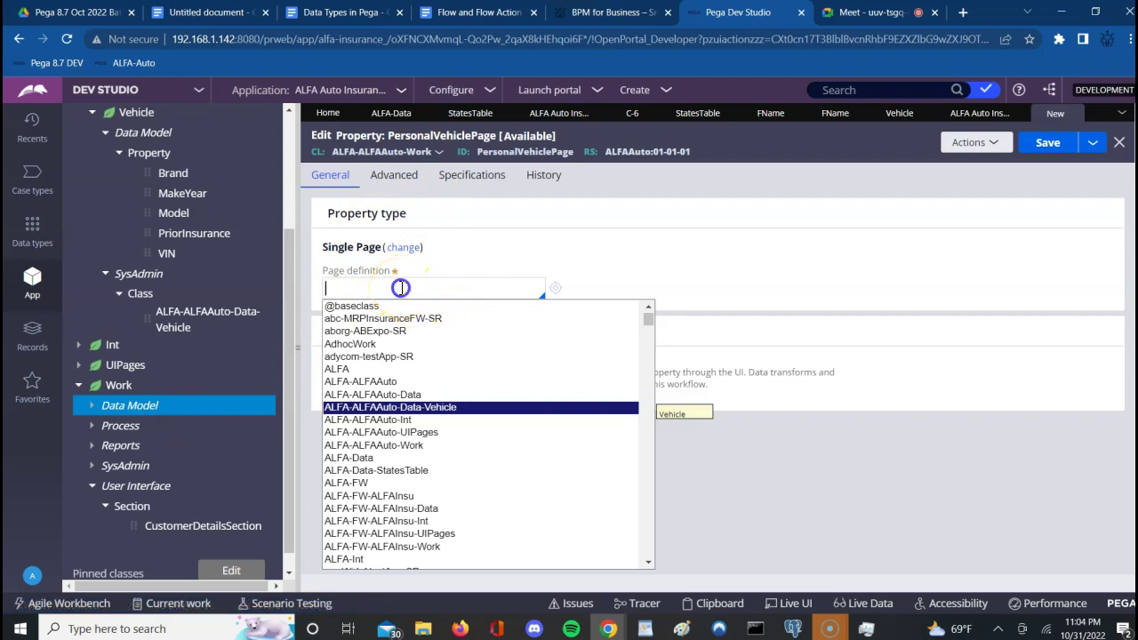
click(400, 407)
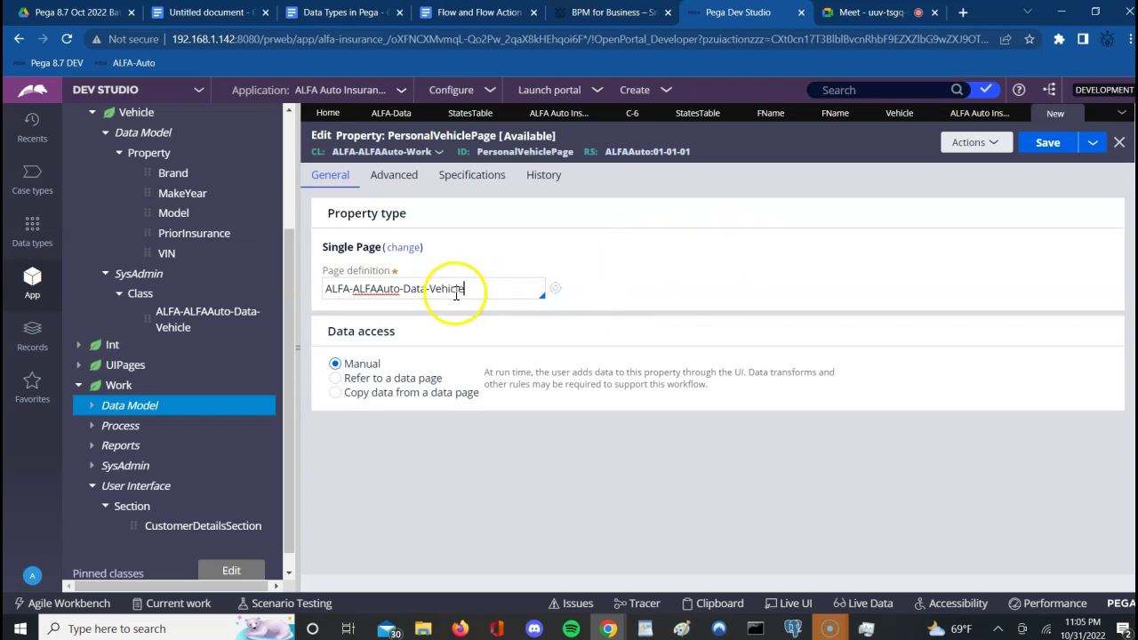
click(1049, 143)
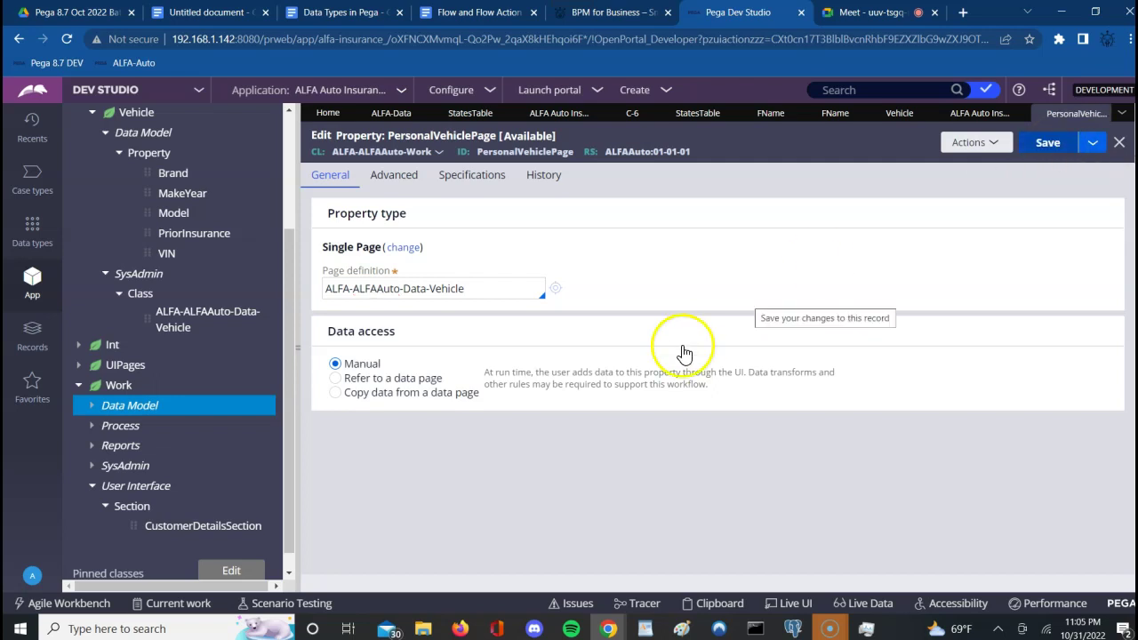
Expand the Work class's data model to examine its list of properties.
click(91, 406)
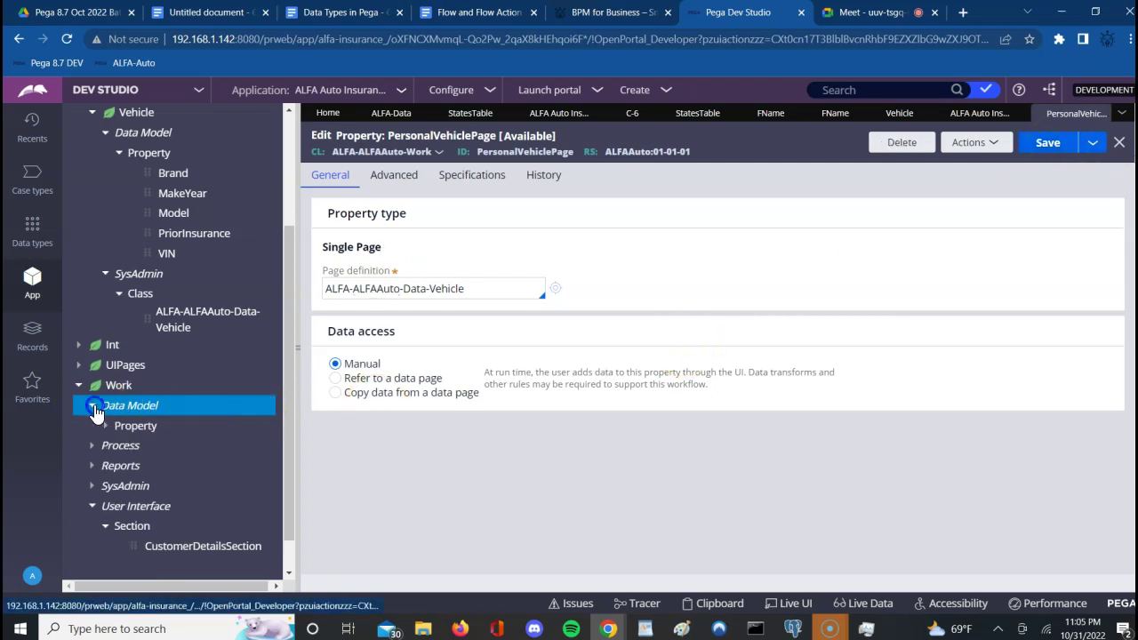
click(154, 435)
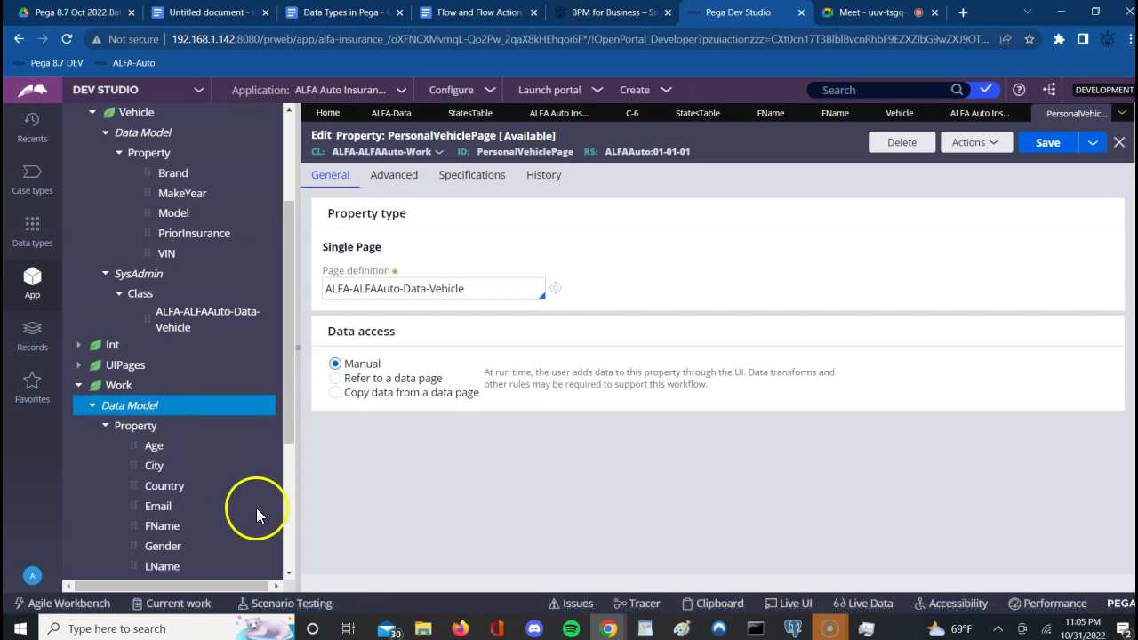
click(290, 570)
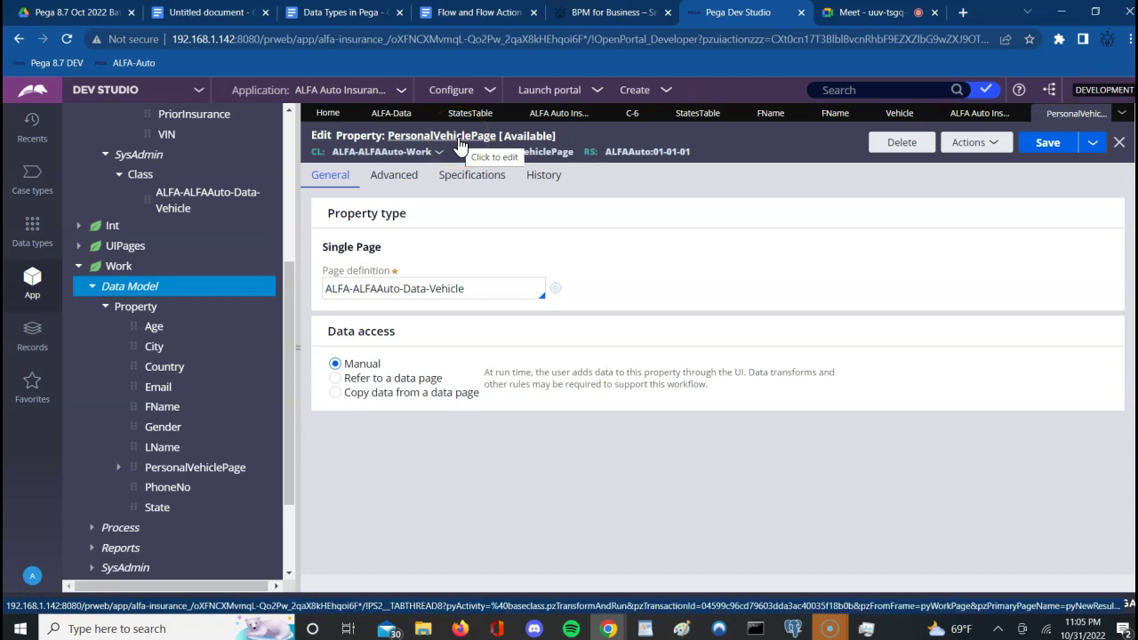
Review the history details of PersonalVehiclePage, return to its general settings, and save the property again.
click(539, 177)
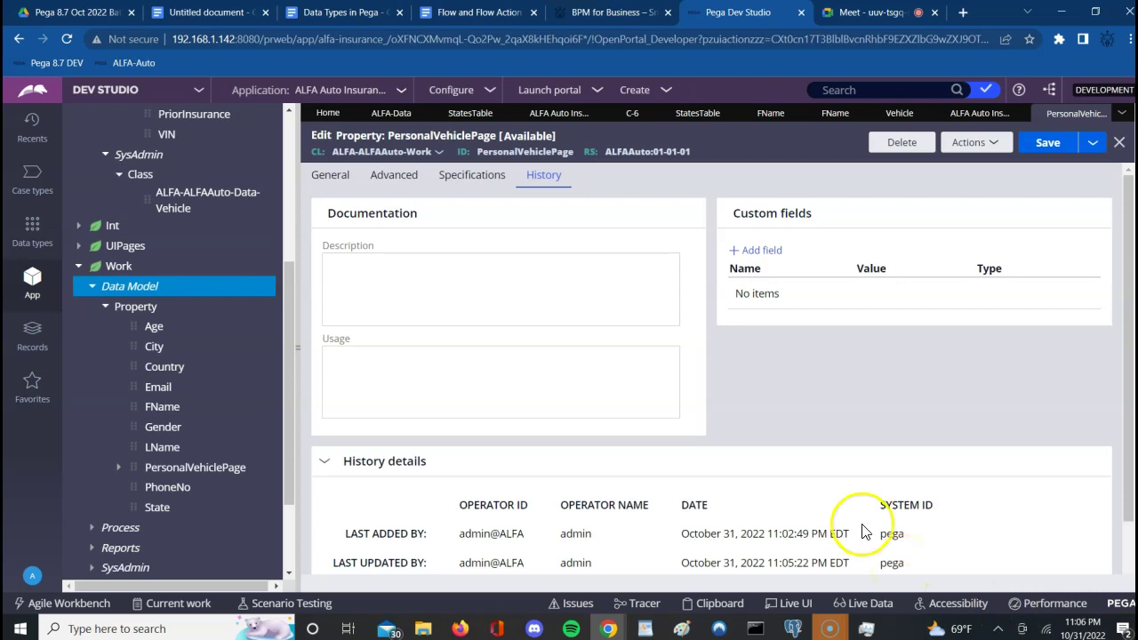
click(329, 176)
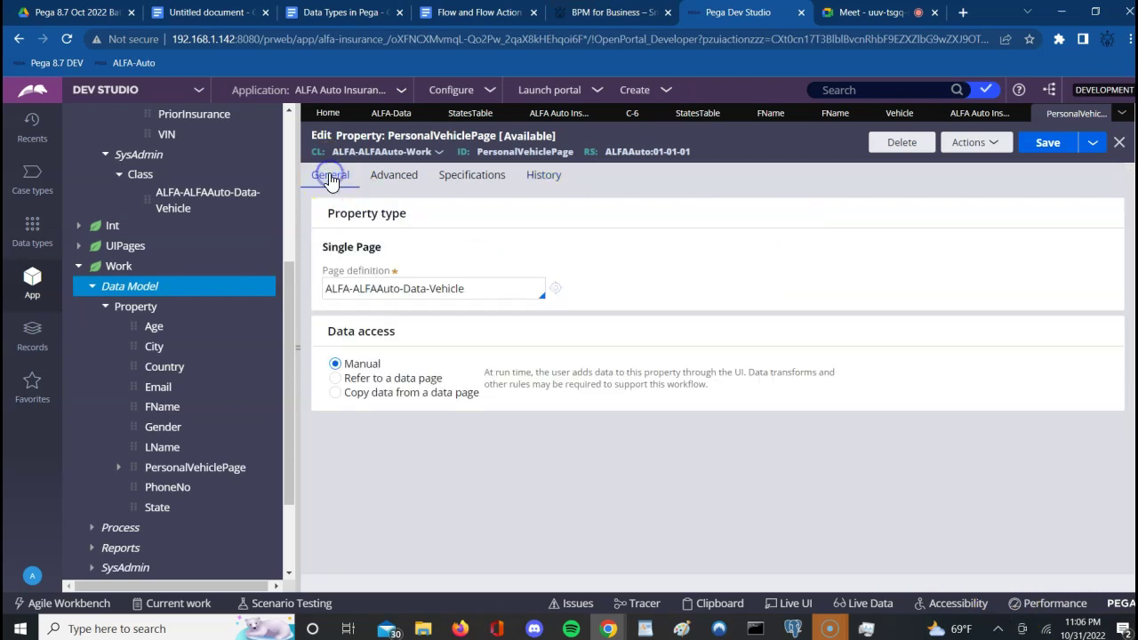
click(1045, 144)
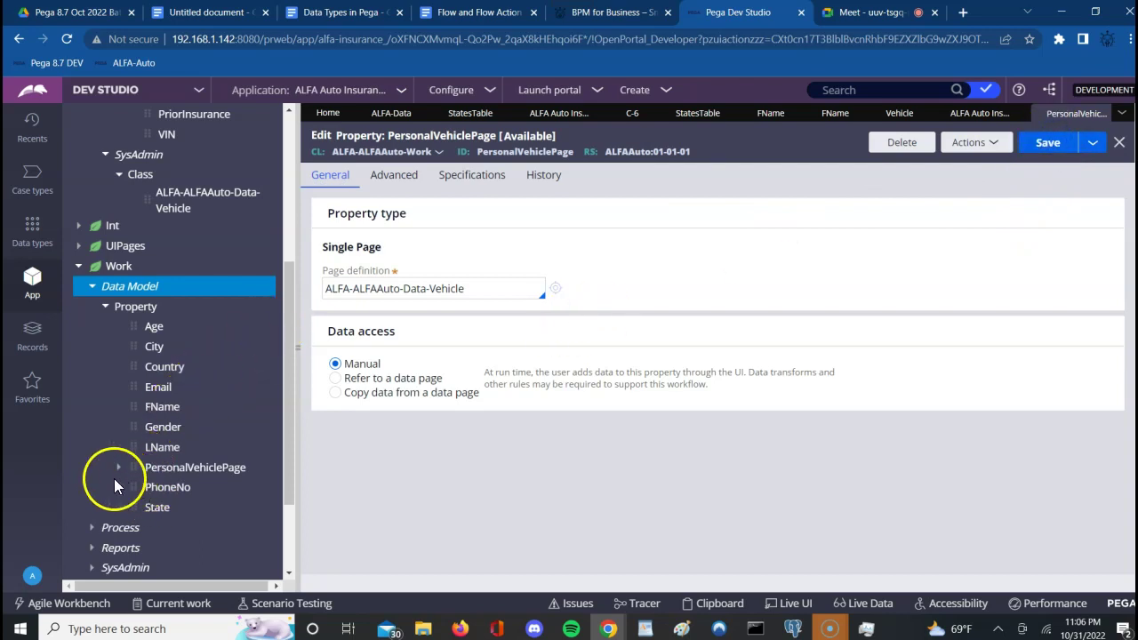
Expand PersonalVehiclePage under the Work class's properties to examine its embedded vehicle fields.
click(122, 470)
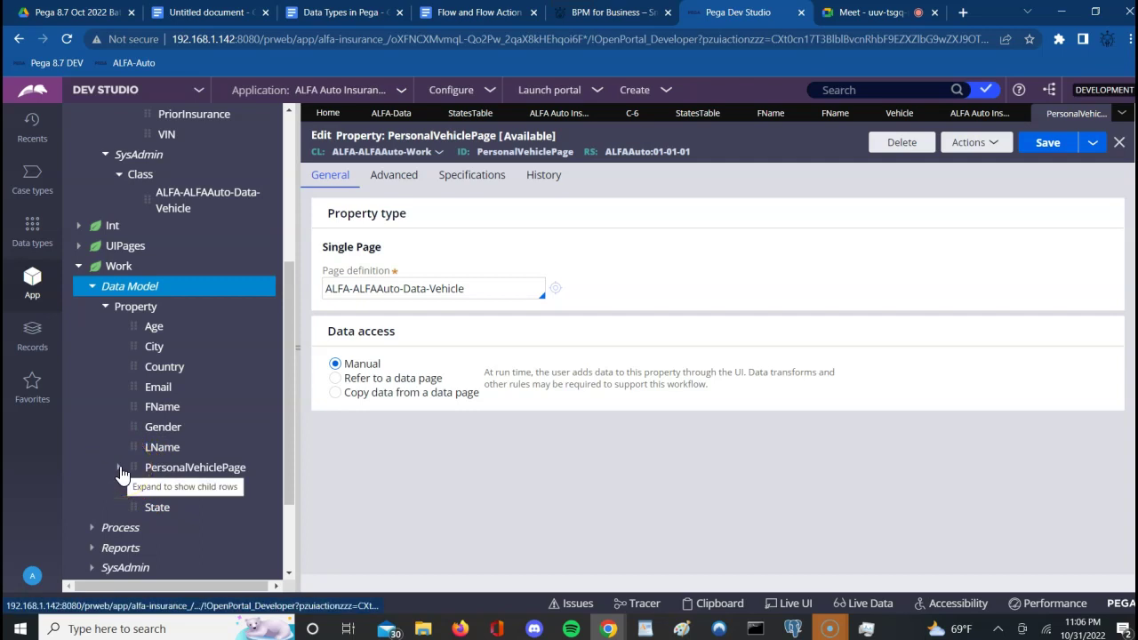
click(288, 499)
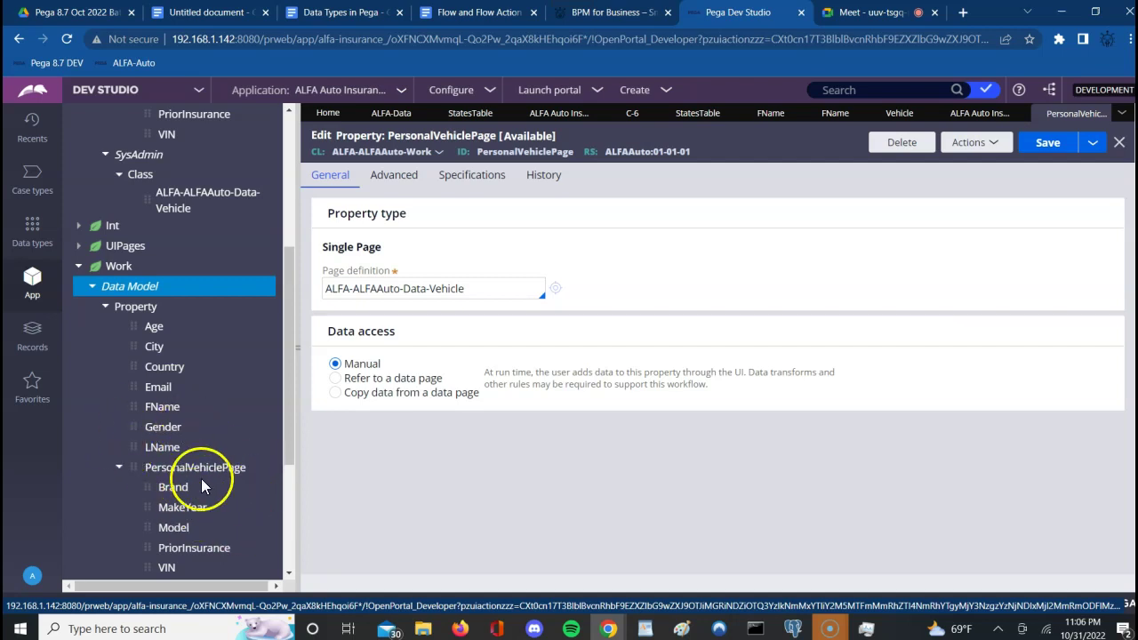
click(289, 573)
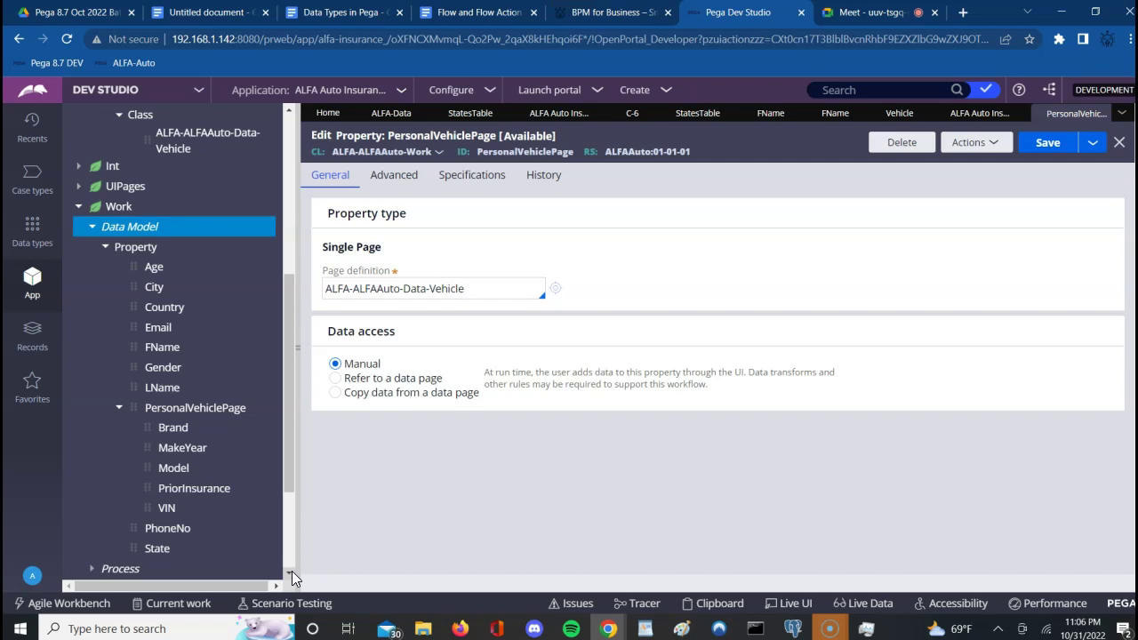
Switch to the Google Docs notes to check the vehicle and claim details line, and return to Pega Dev Studio.
click(197, 18)
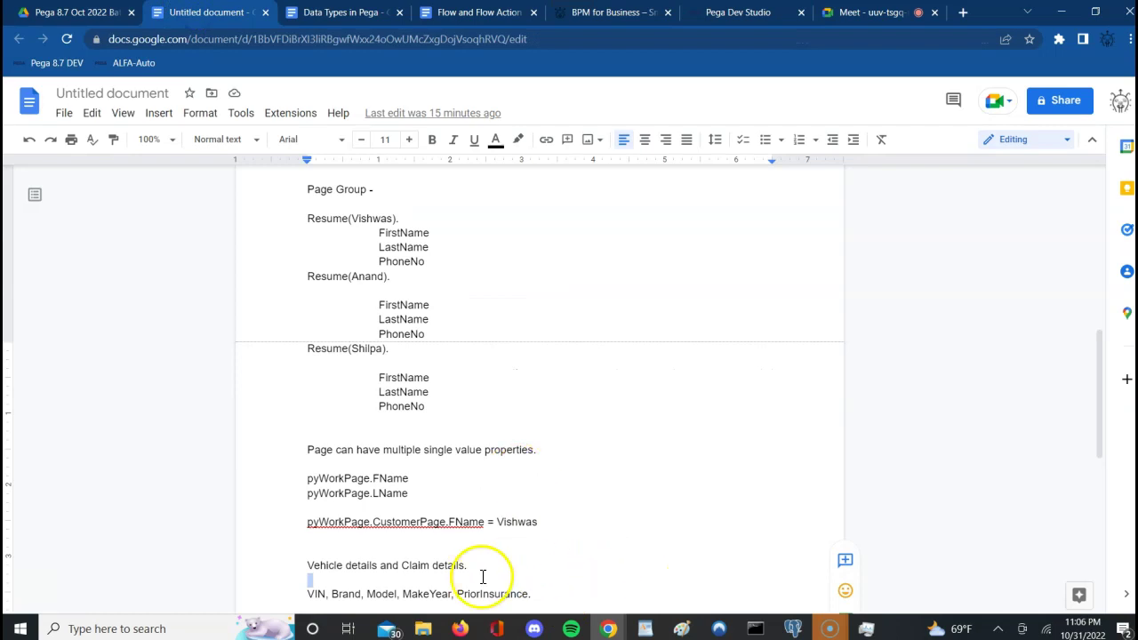
drag(311, 566, 417, 573)
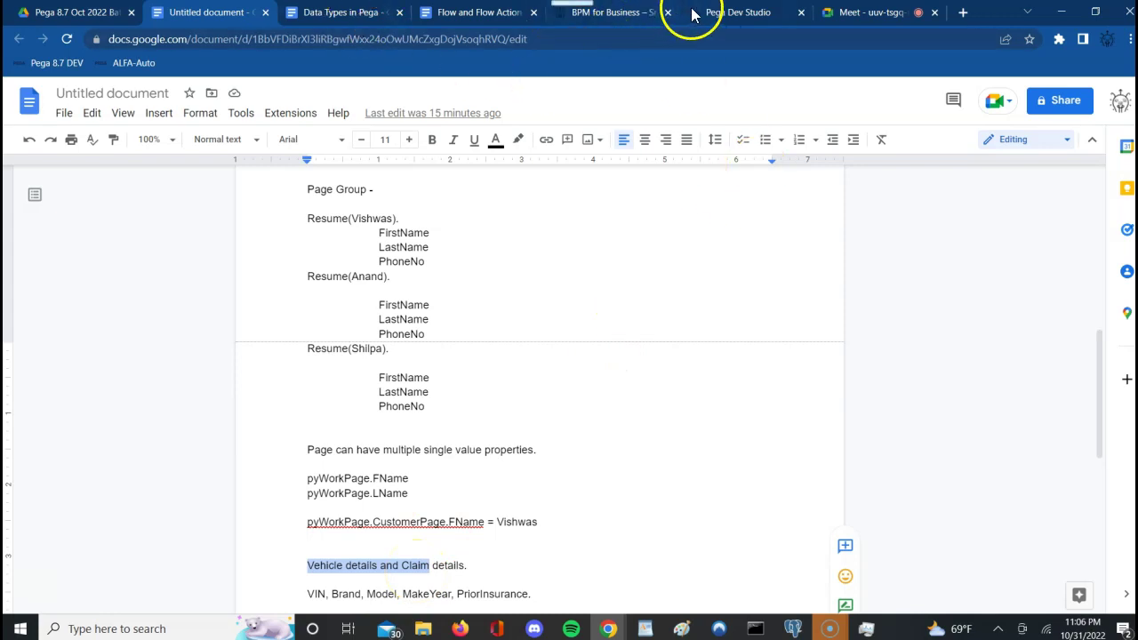
click(729, 13)
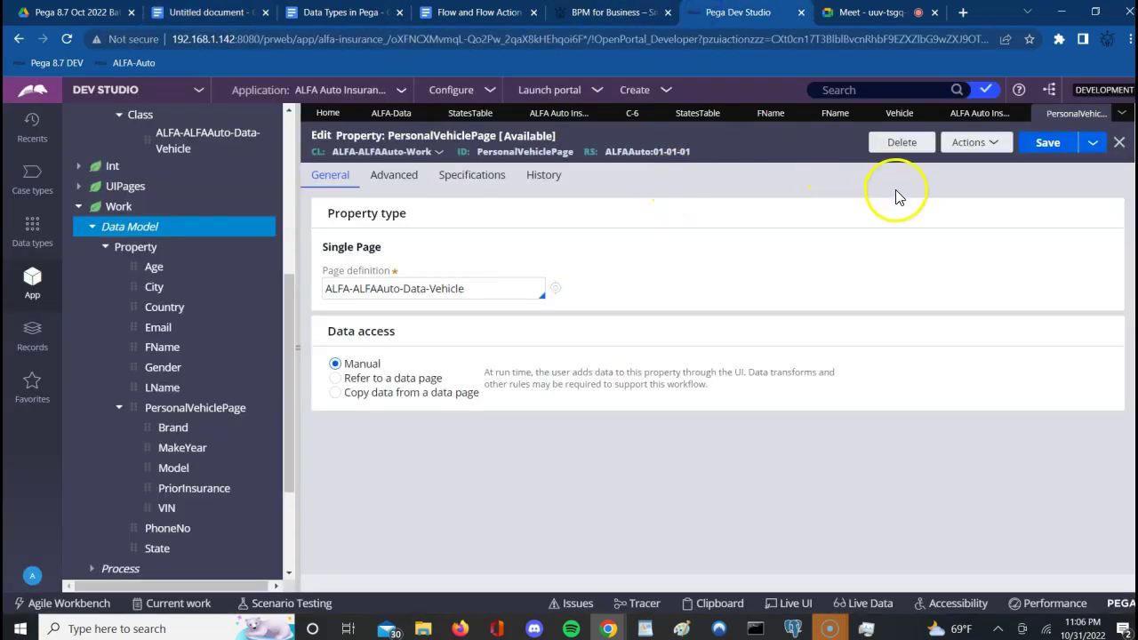
Close the open PersonalVehiclePage, case instance list, Vehicle, both FName, and last StatesTable work items.
click(1118, 143)
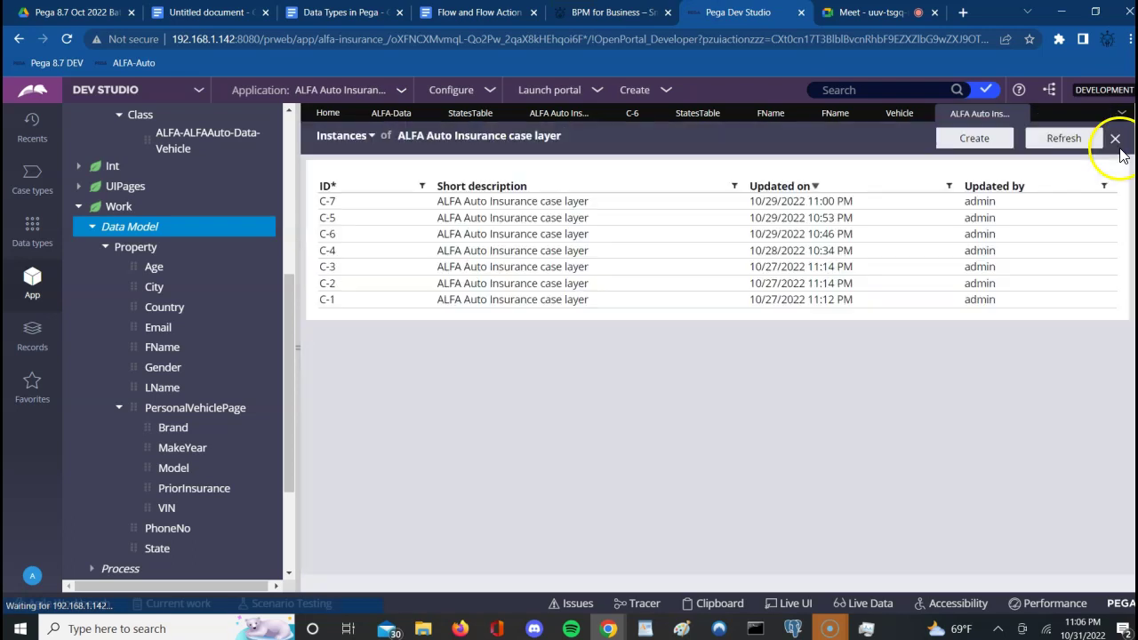
click(1116, 141)
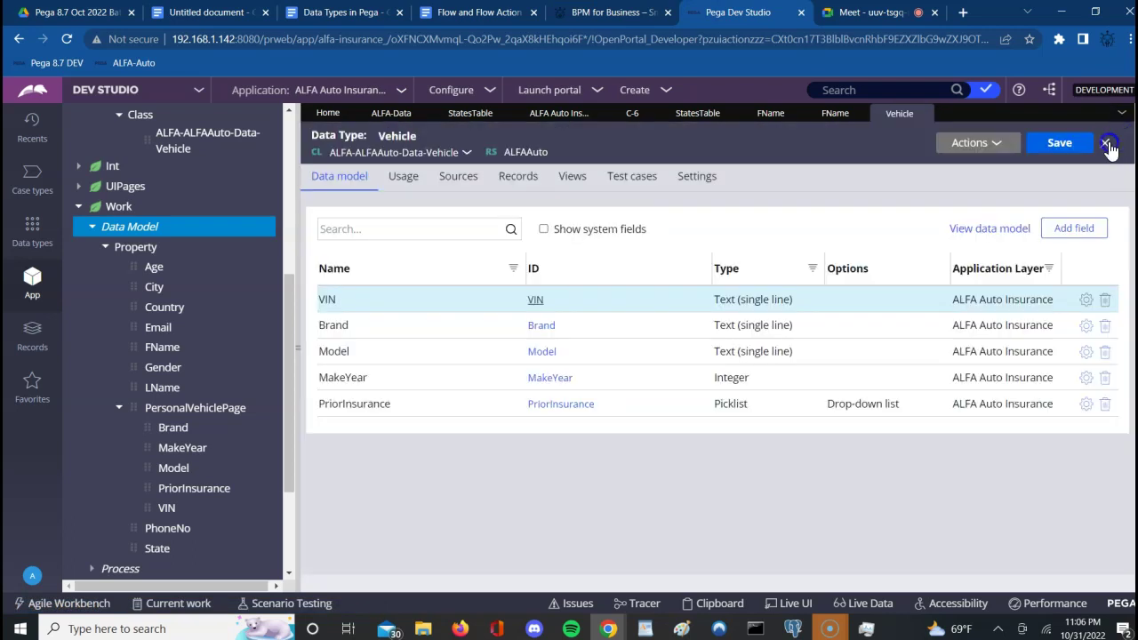
click(1106, 144)
click(938, 117)
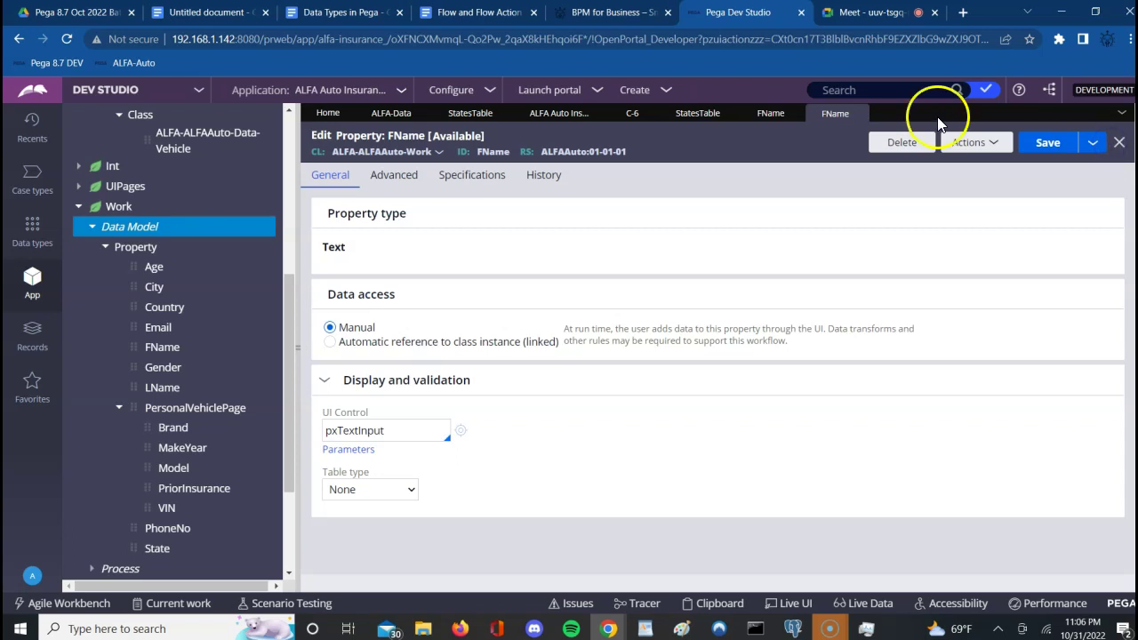
click(1120, 144)
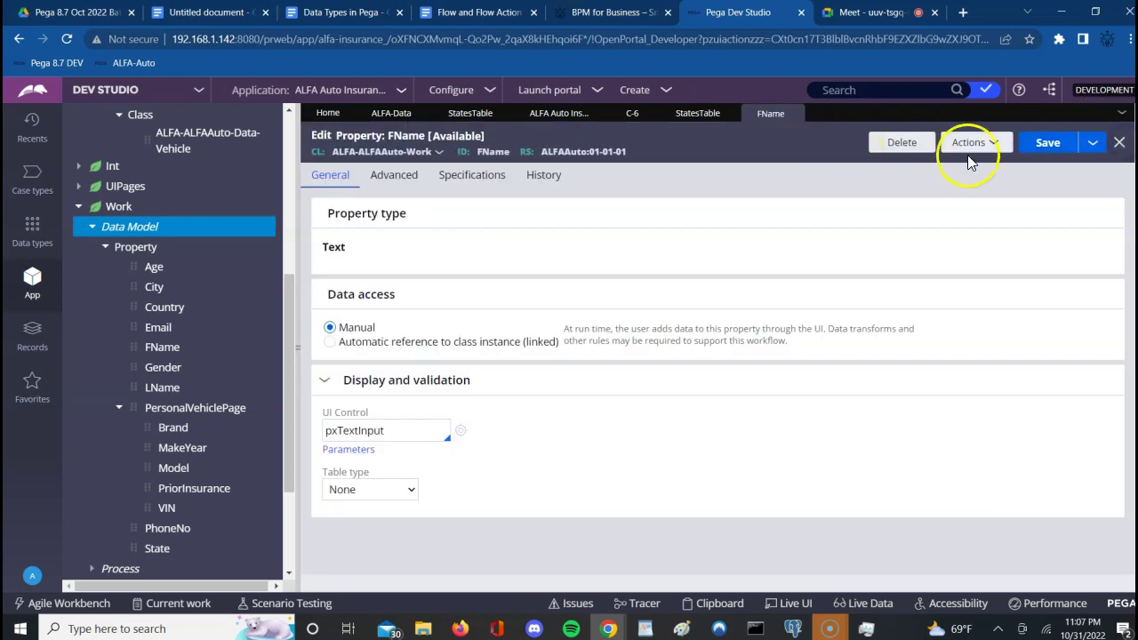
click(1119, 143)
click(700, 113)
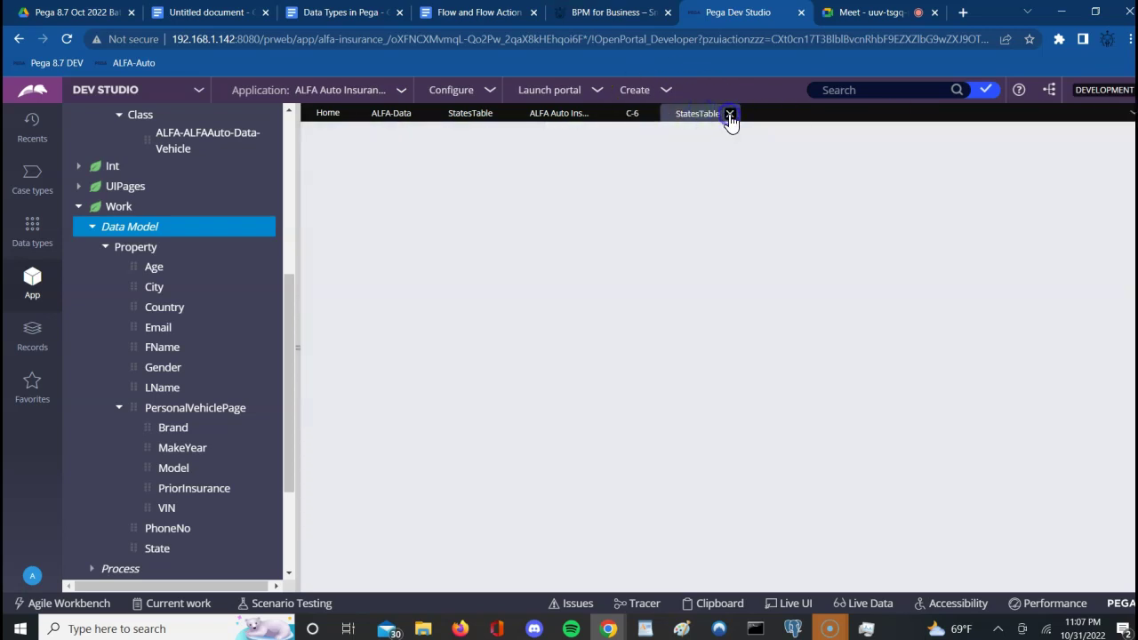
click(728, 114)
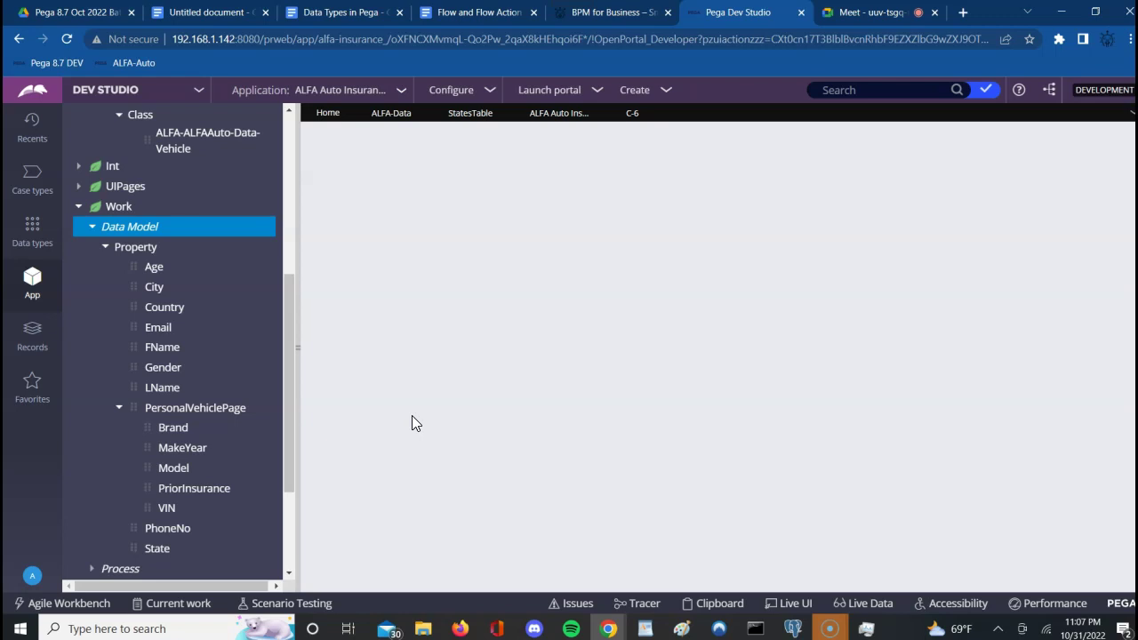
Start a new data type with Claims as its label and description.
click(78, 208)
click(33, 238)
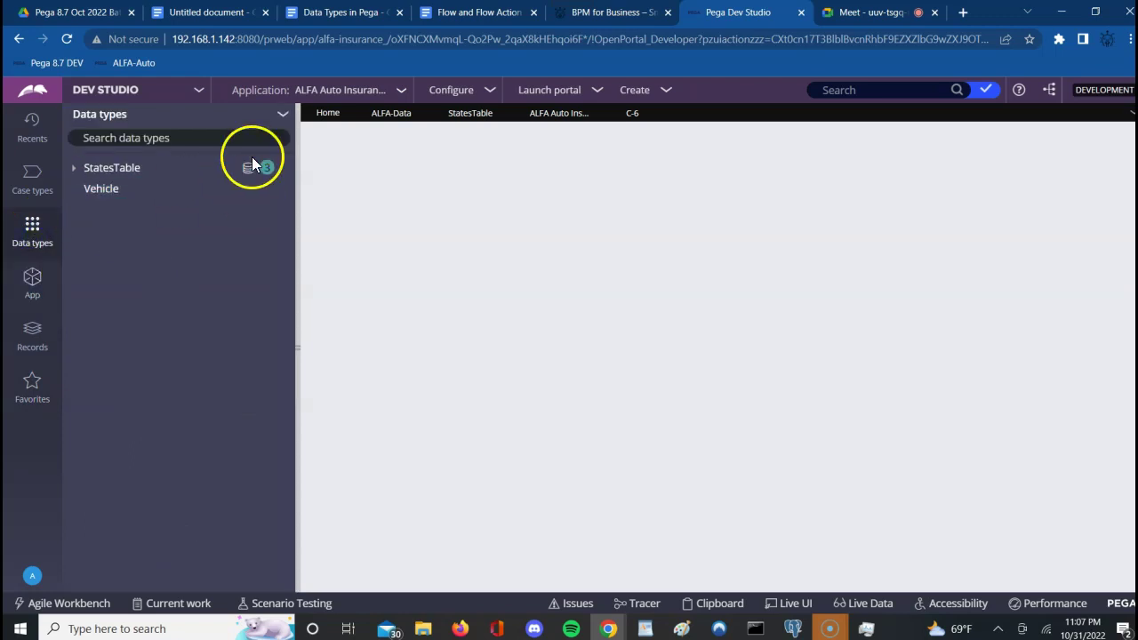
click(283, 117)
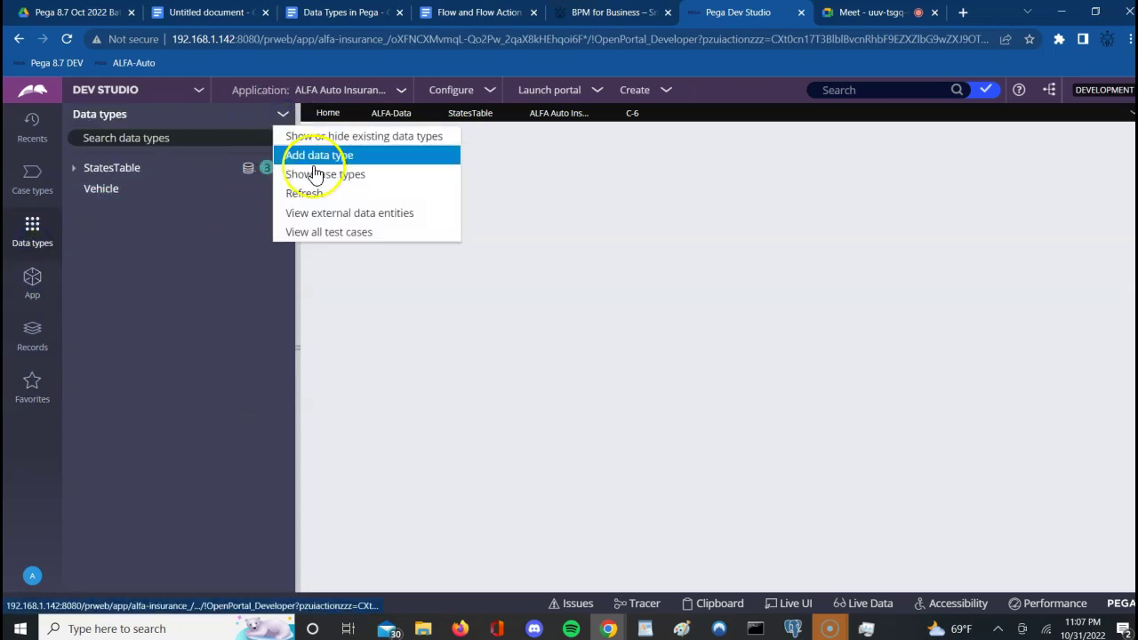
click(313, 160)
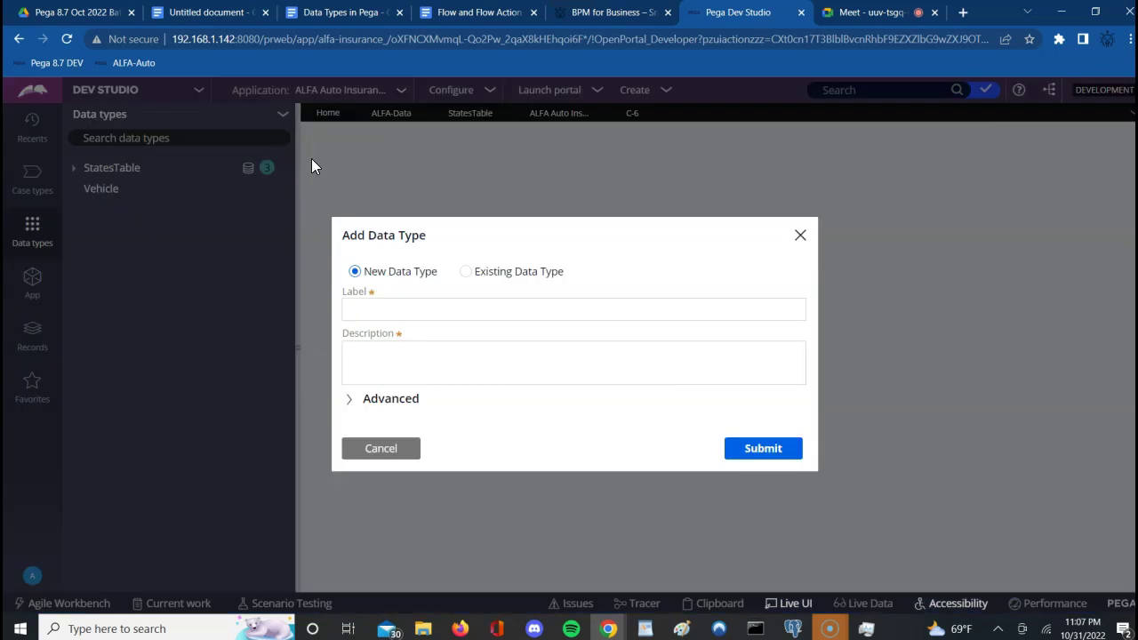
click(364, 316)
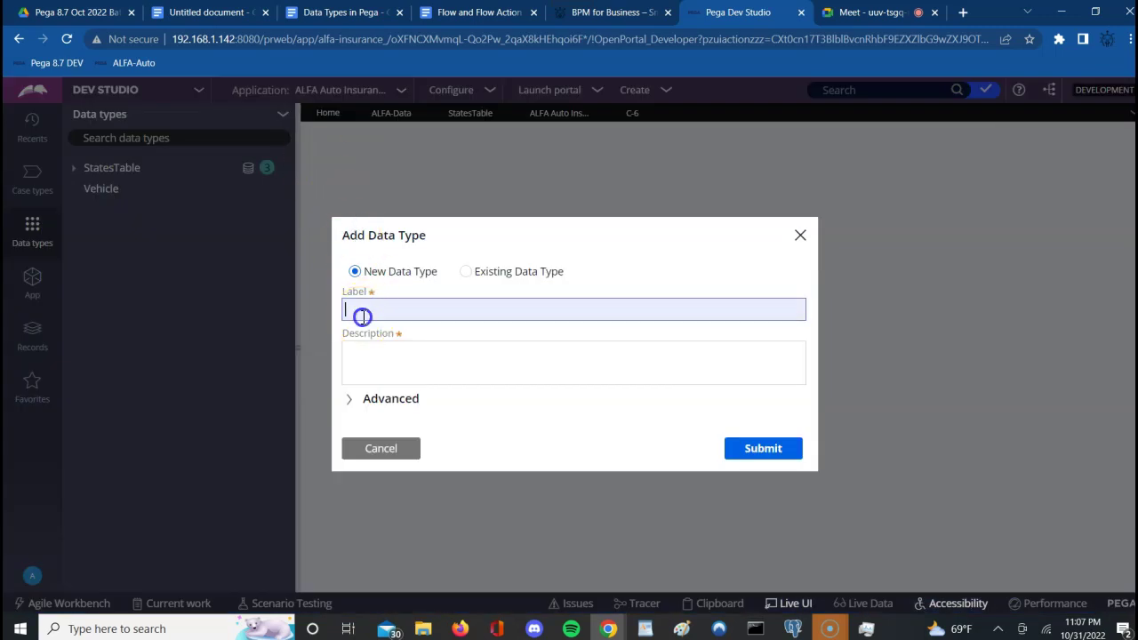
text(C)
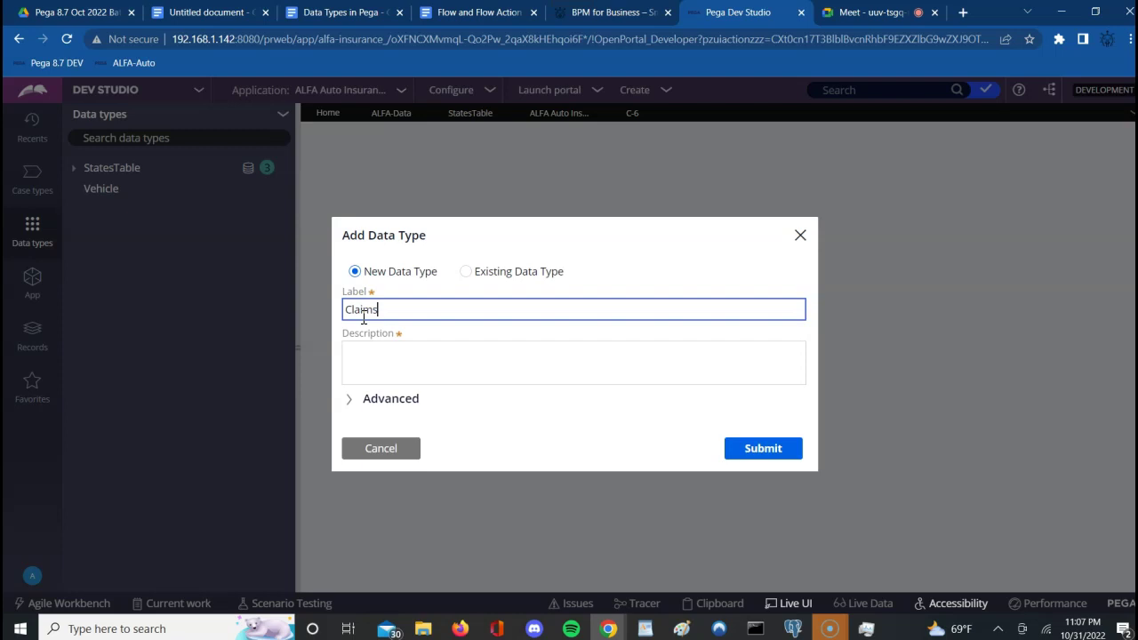
text(laims)
key(Tab)
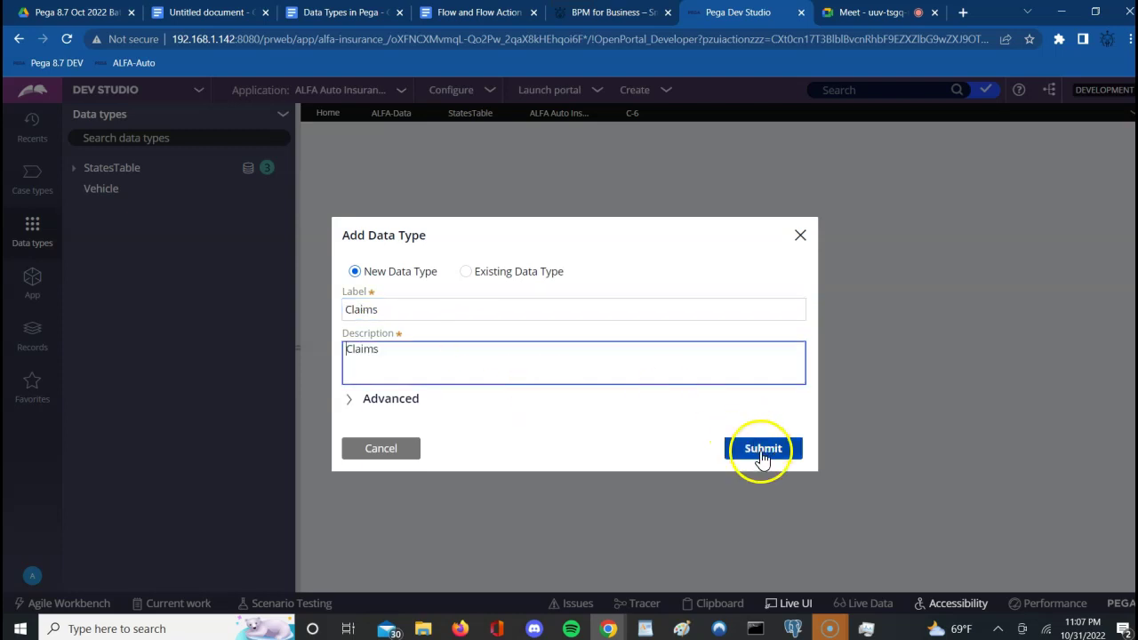
Check the Claims data type's class identifier in the advanced settings and submit the new data type.
click(349, 400)
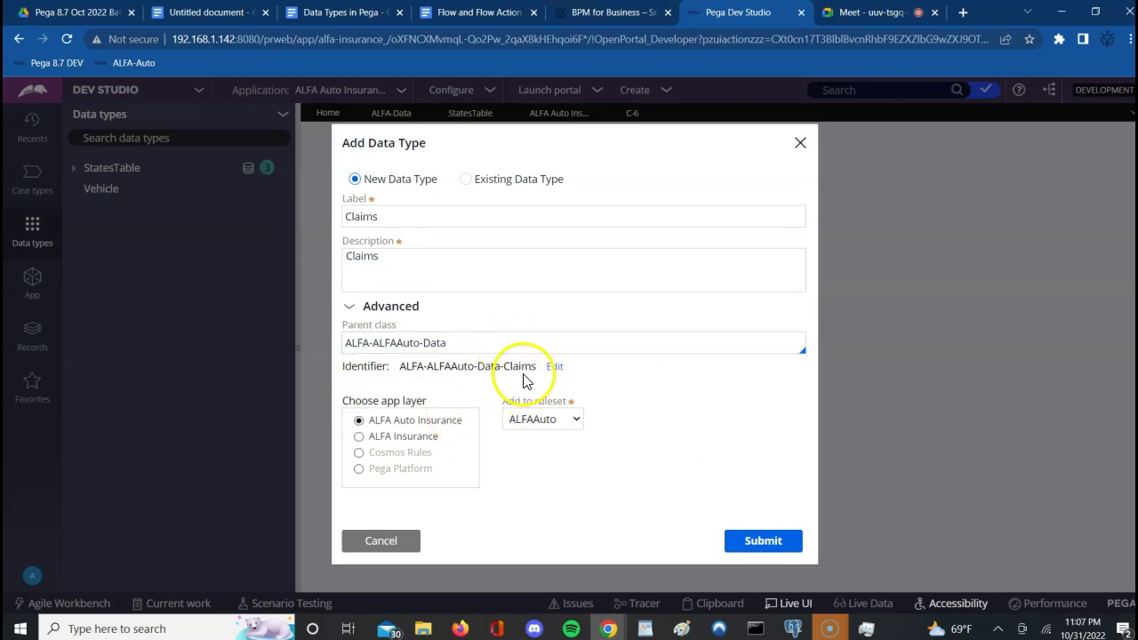
double_click(523, 368)
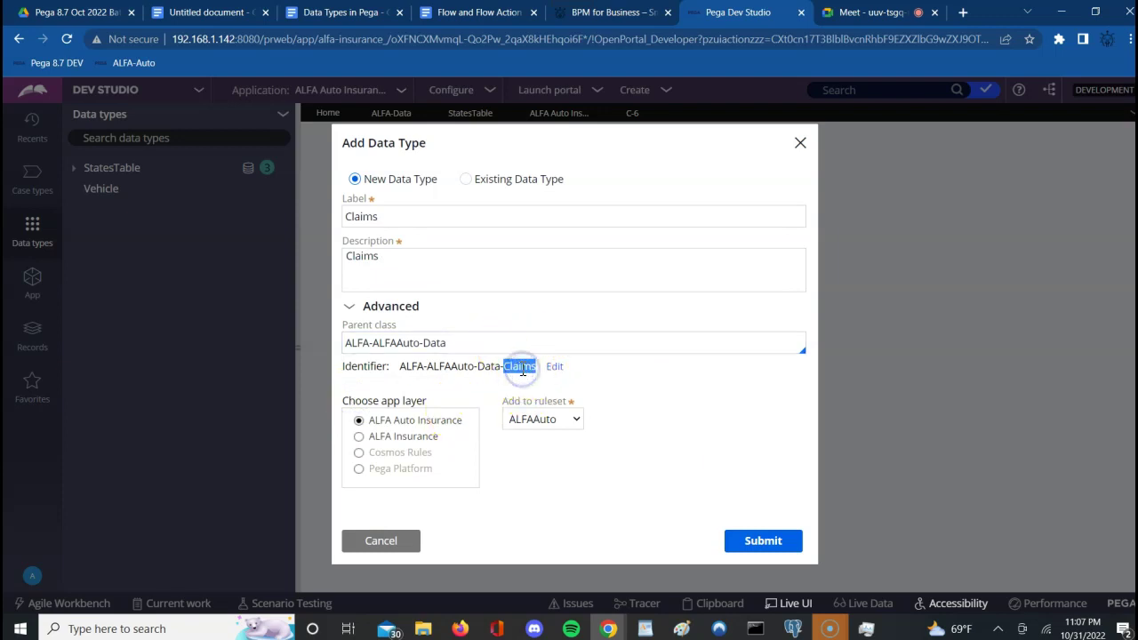
click(760, 543)
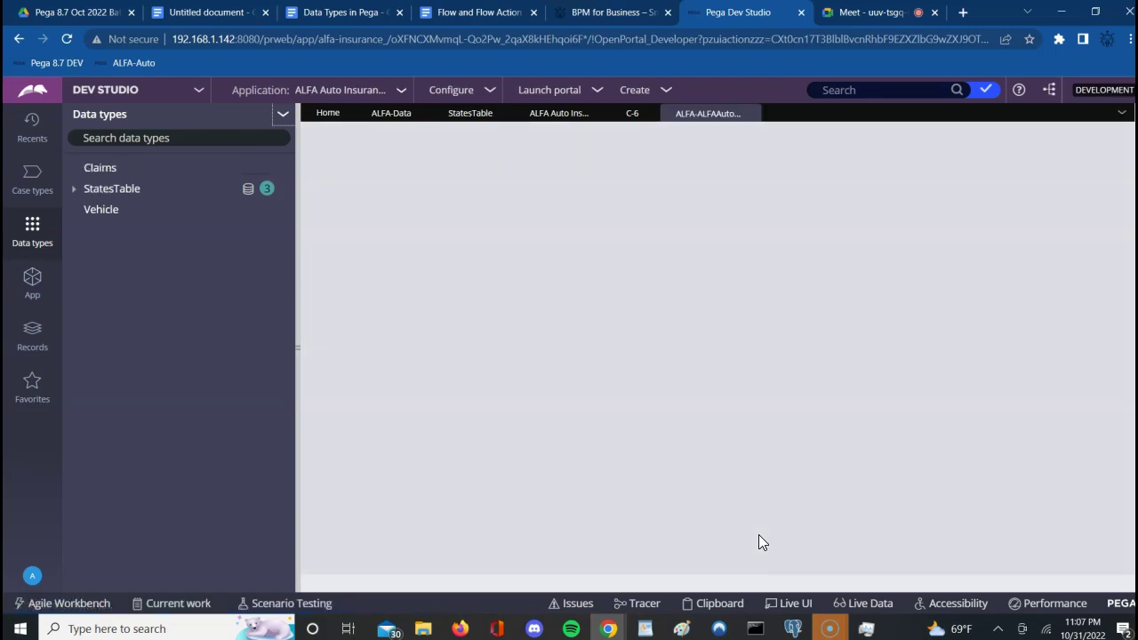
click(497, 352)
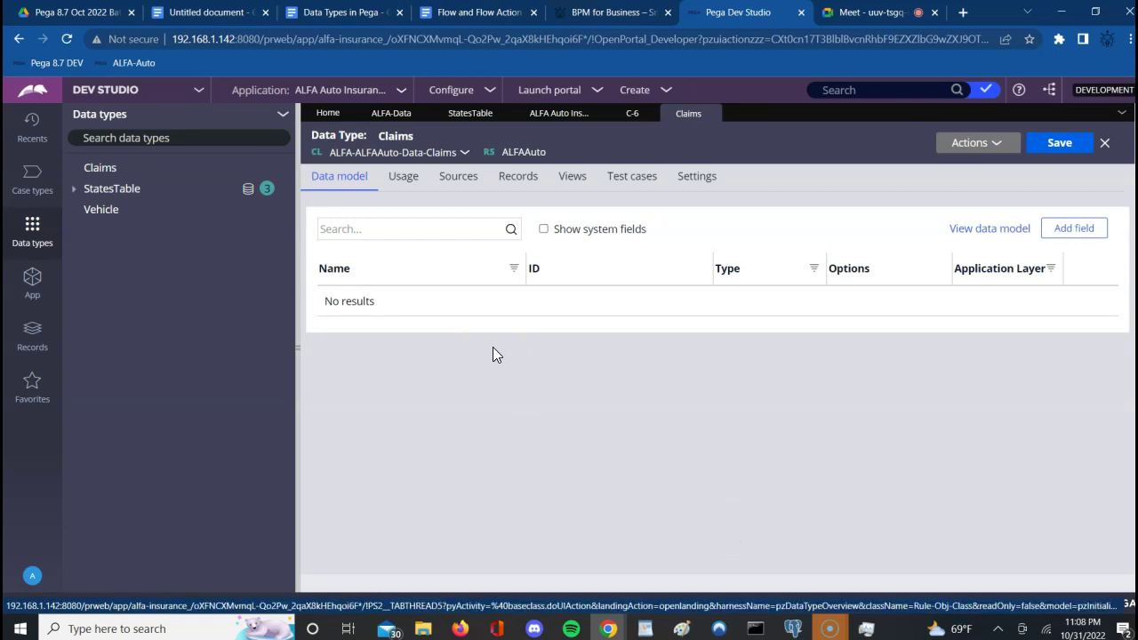
Add a PriorClaims field of type Boolean to the Claims data type and continue with another field.
click(1069, 231)
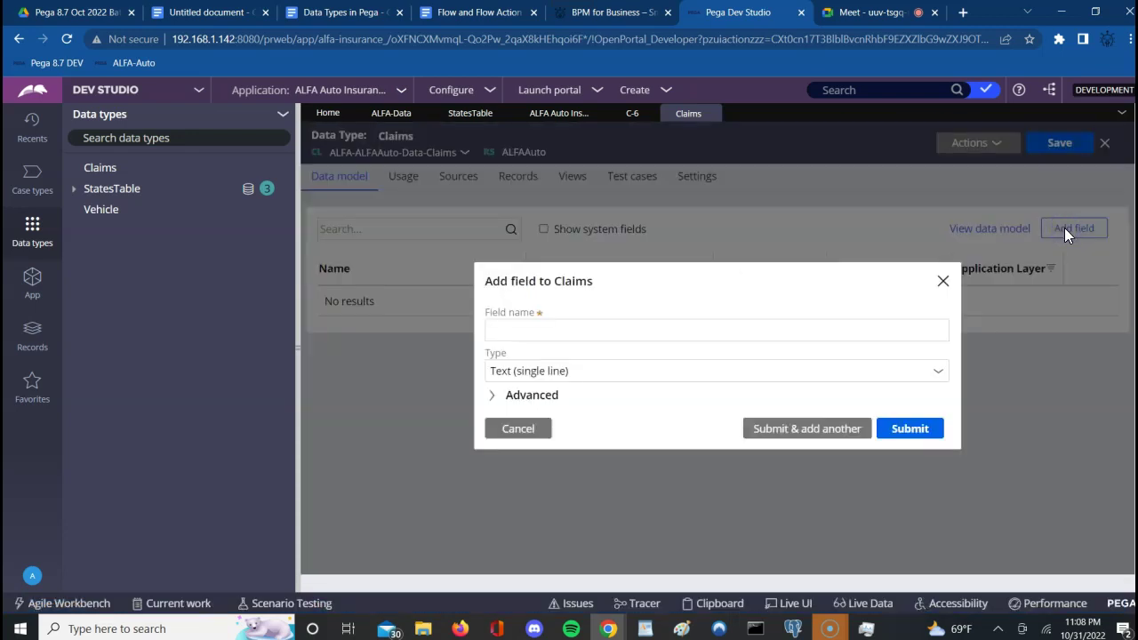
click(598, 329)
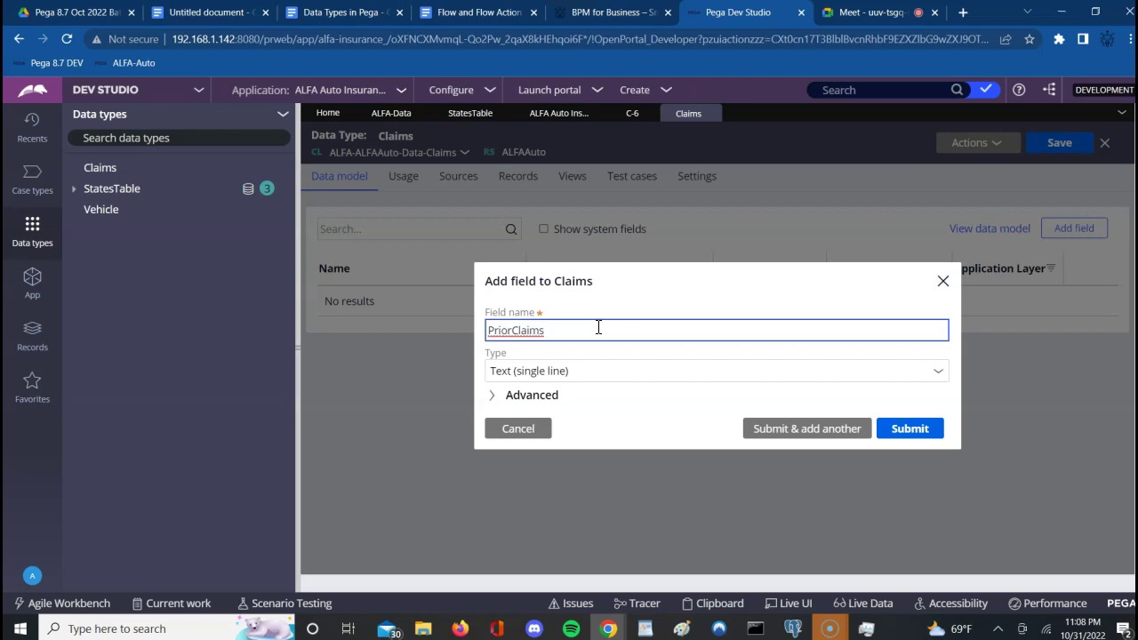
click(939, 371)
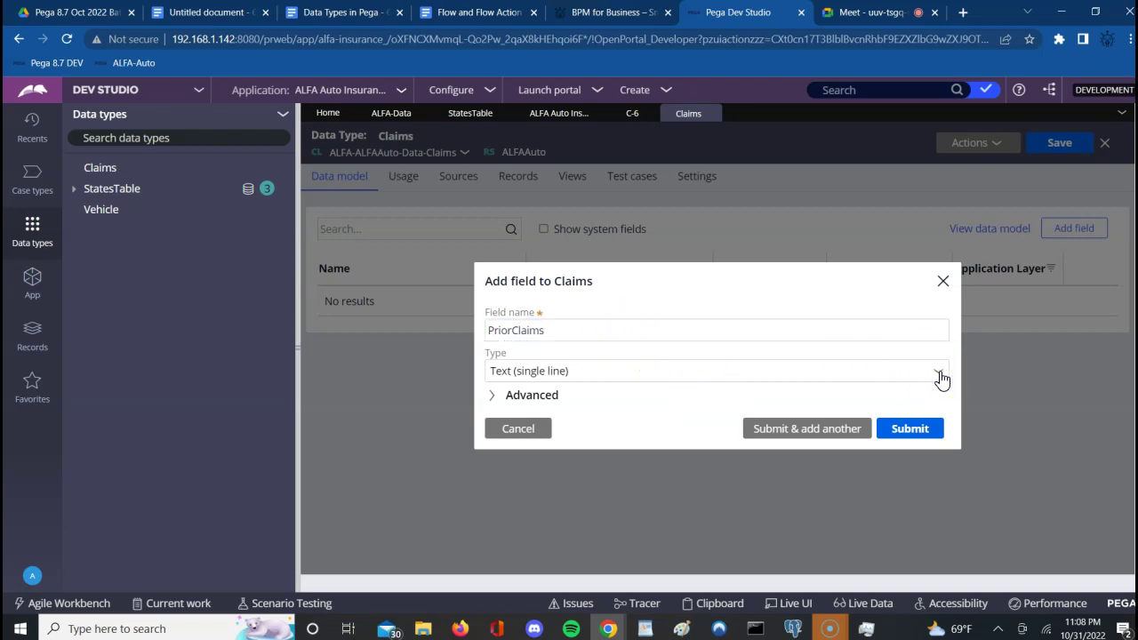
click(938, 373)
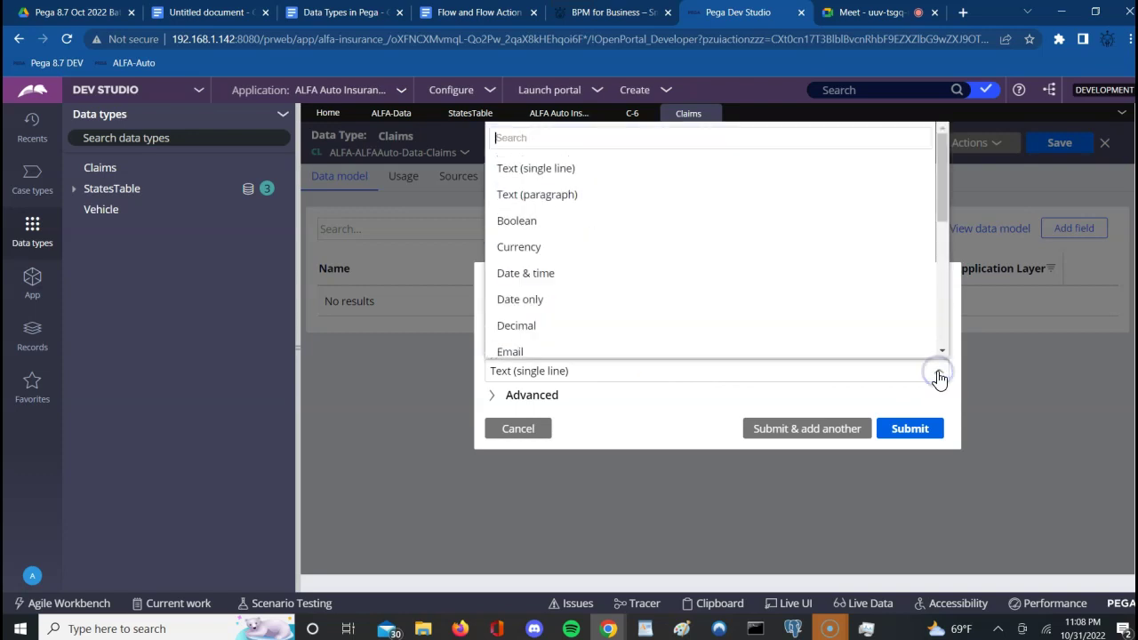
scroll(736, 344, down, 1)
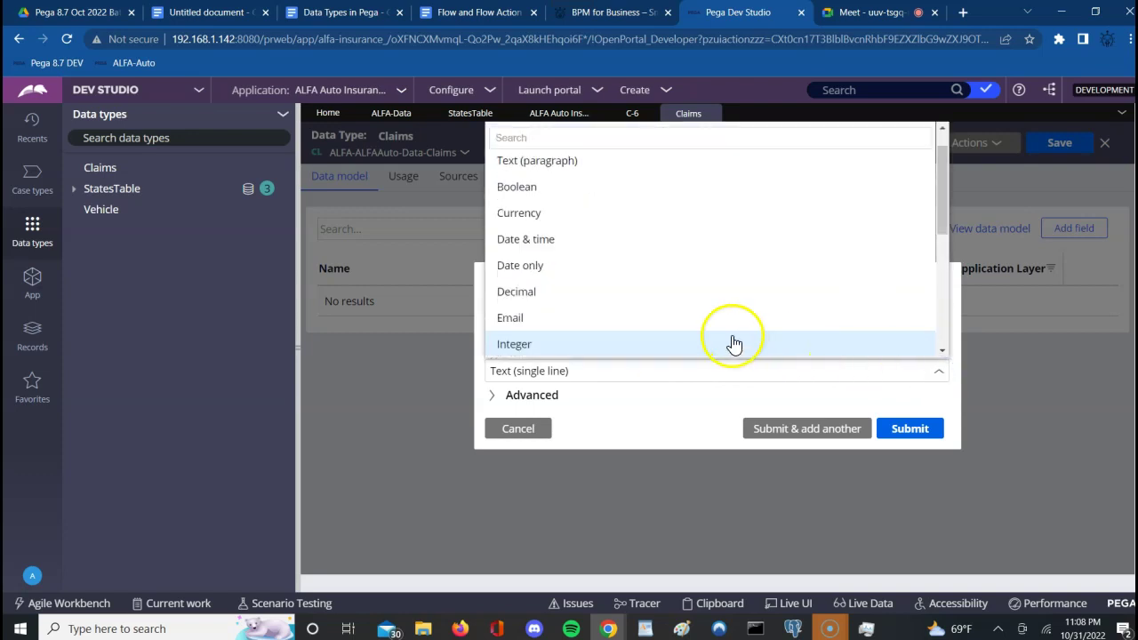
click(516, 187)
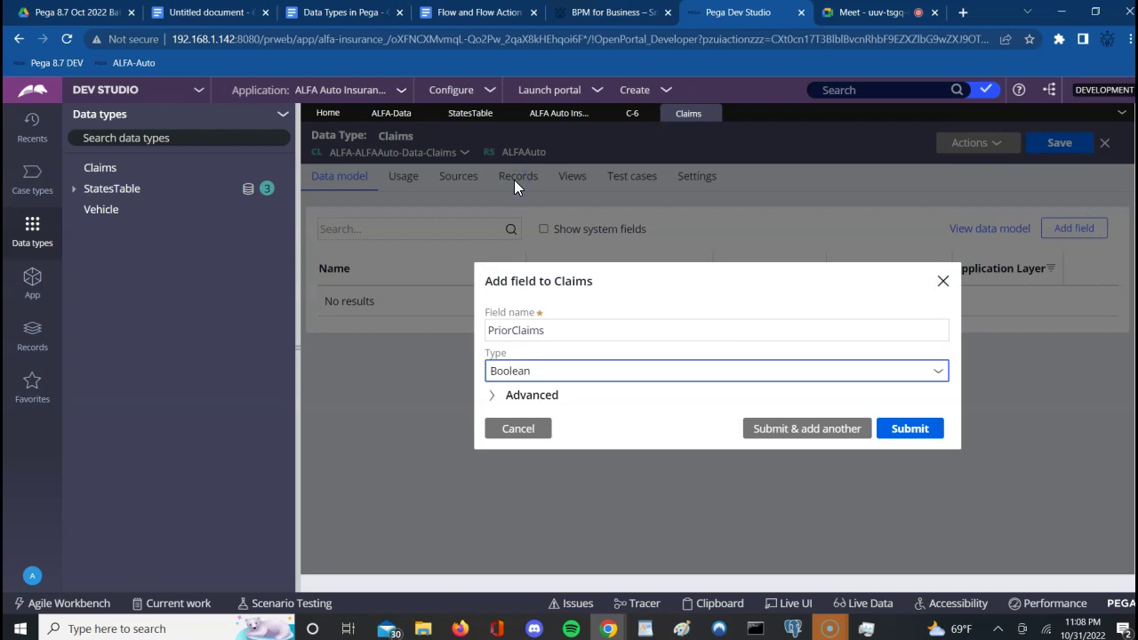
click(569, 351)
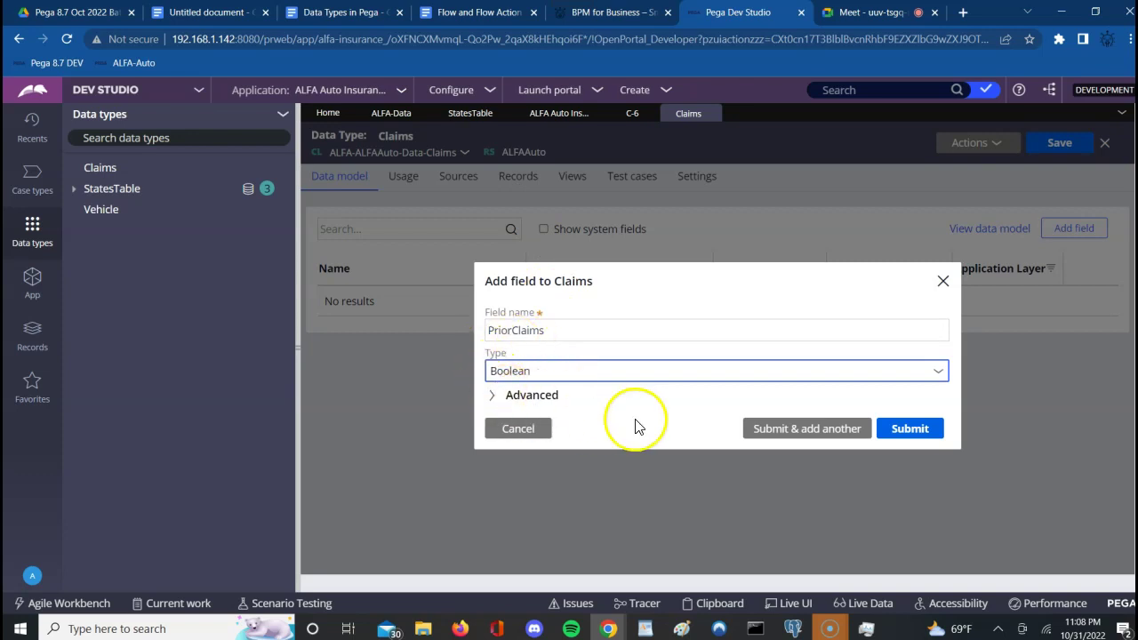
click(818, 430)
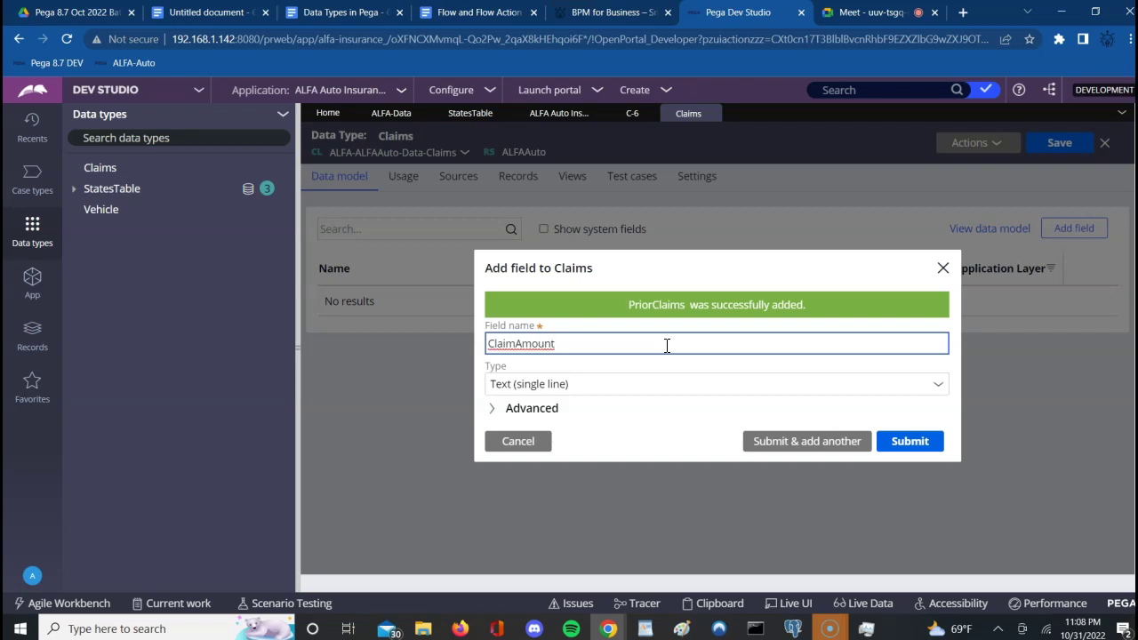
Add a ClaimAmount field of type Currency to the Claims data type and continue with another field.
click(942, 389)
click(940, 390)
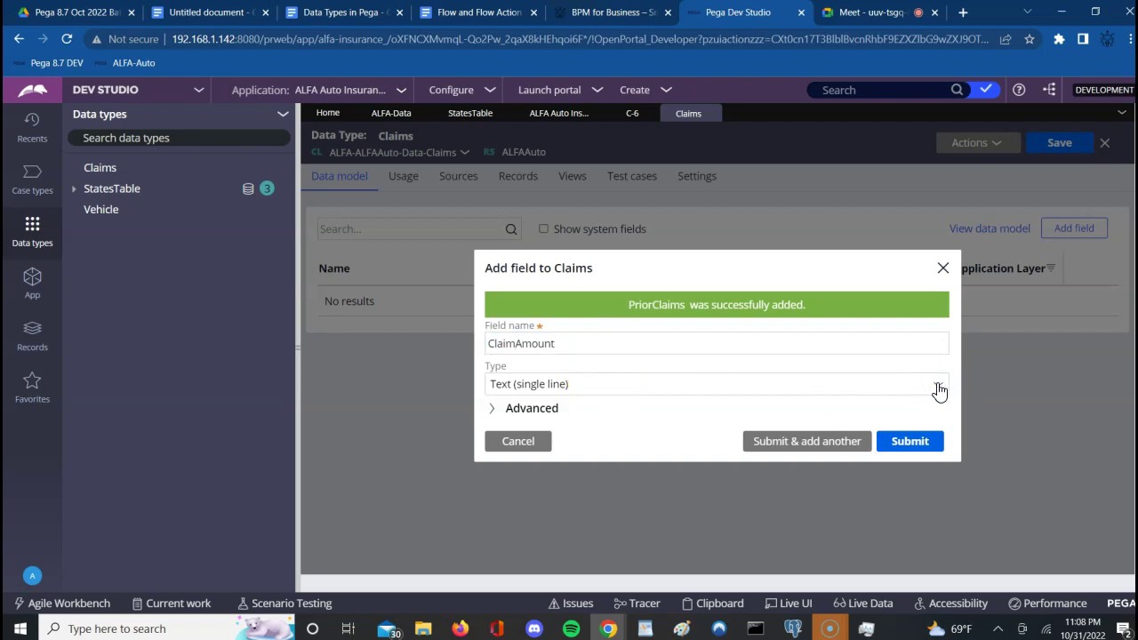
click(940, 389)
scroll(727, 281, down, 1)
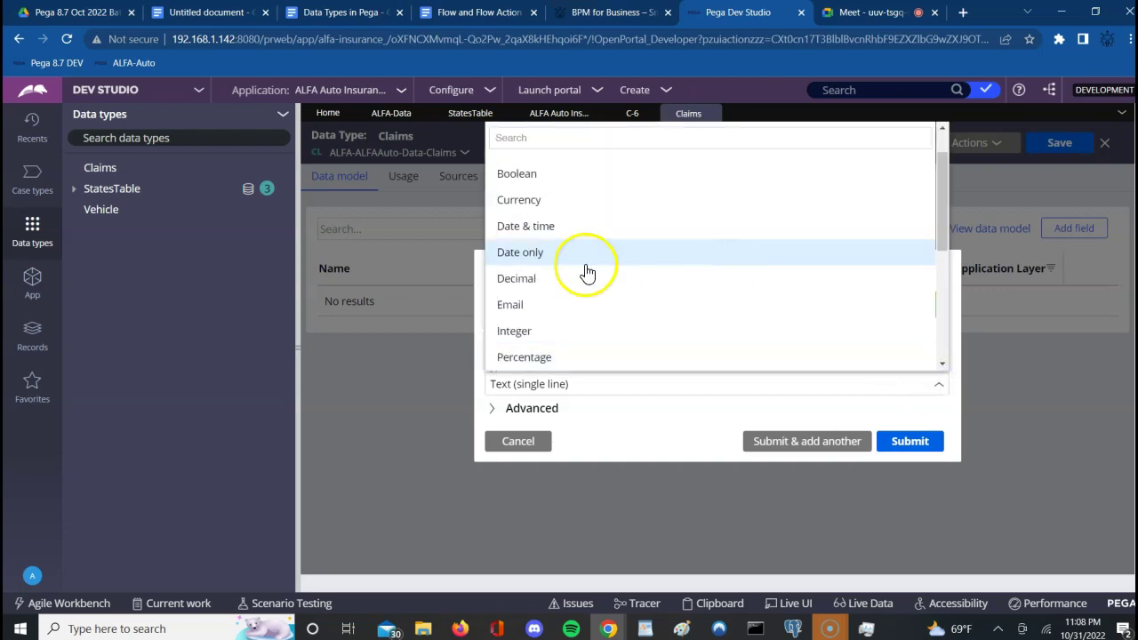
click(503, 200)
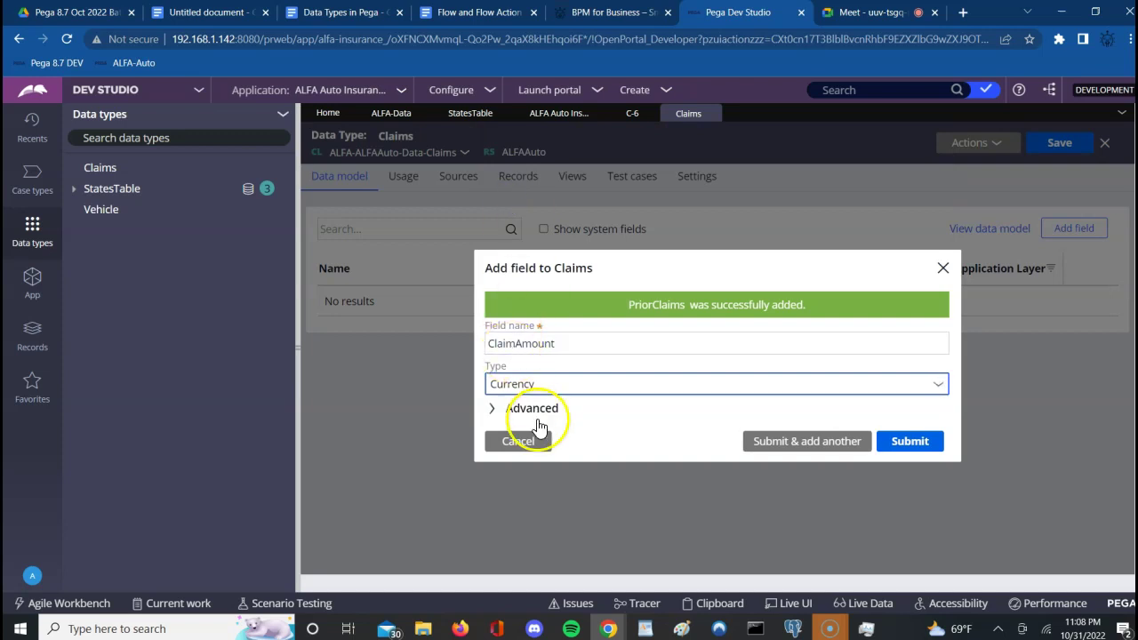
click(763, 444)
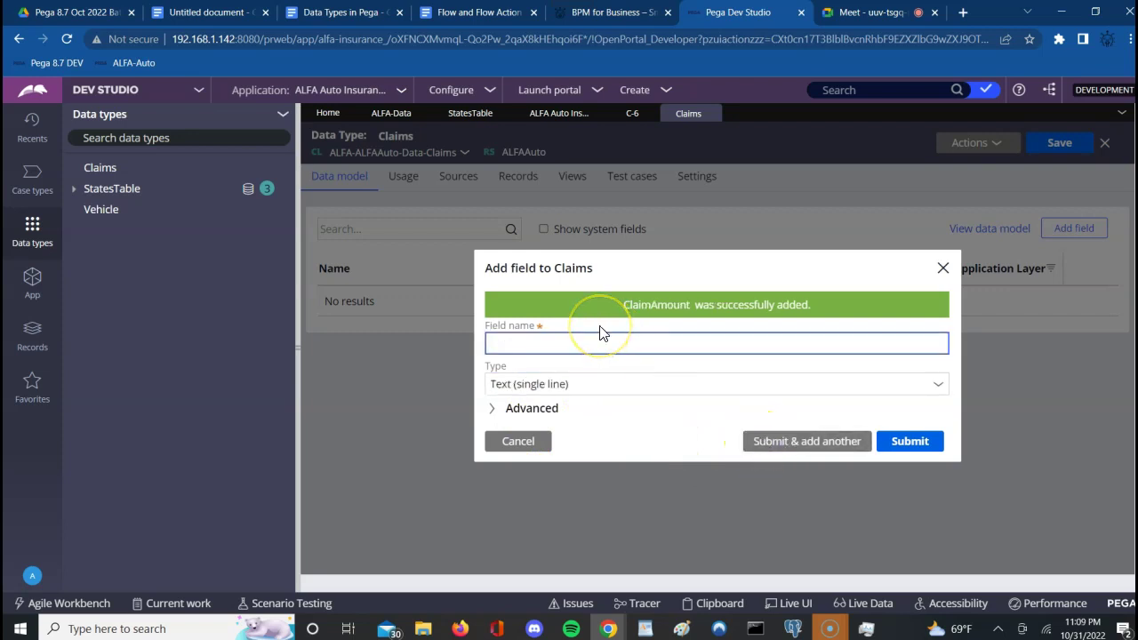
Add a ClaimReason field of type Text (paragraph) as the last Claims field and save the data type.
text(ClaimReason)
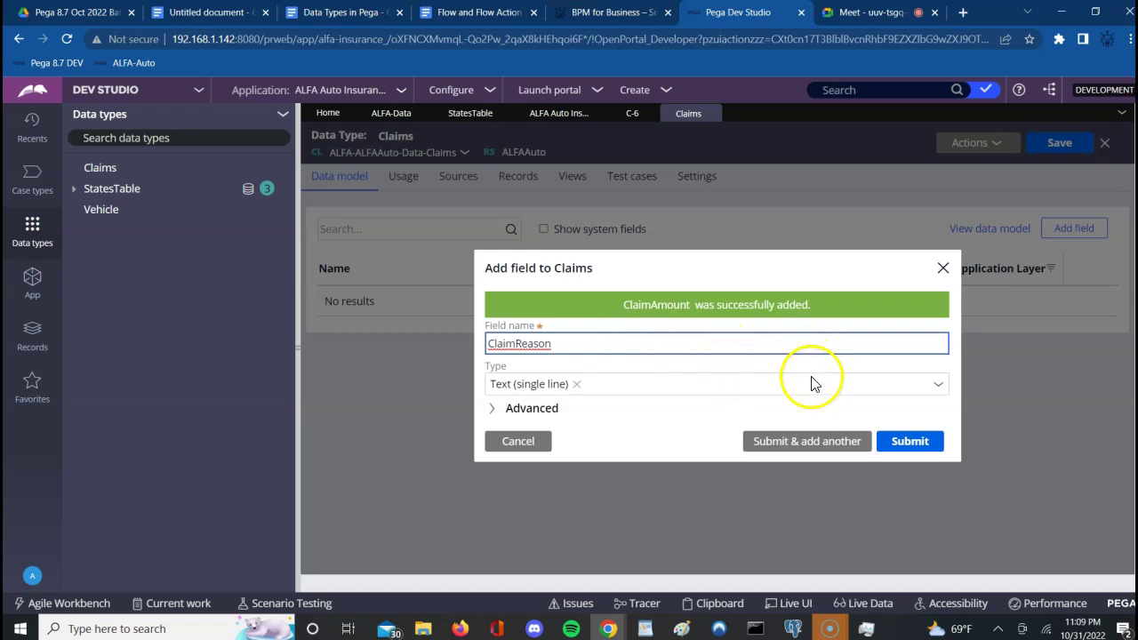
click(938, 389)
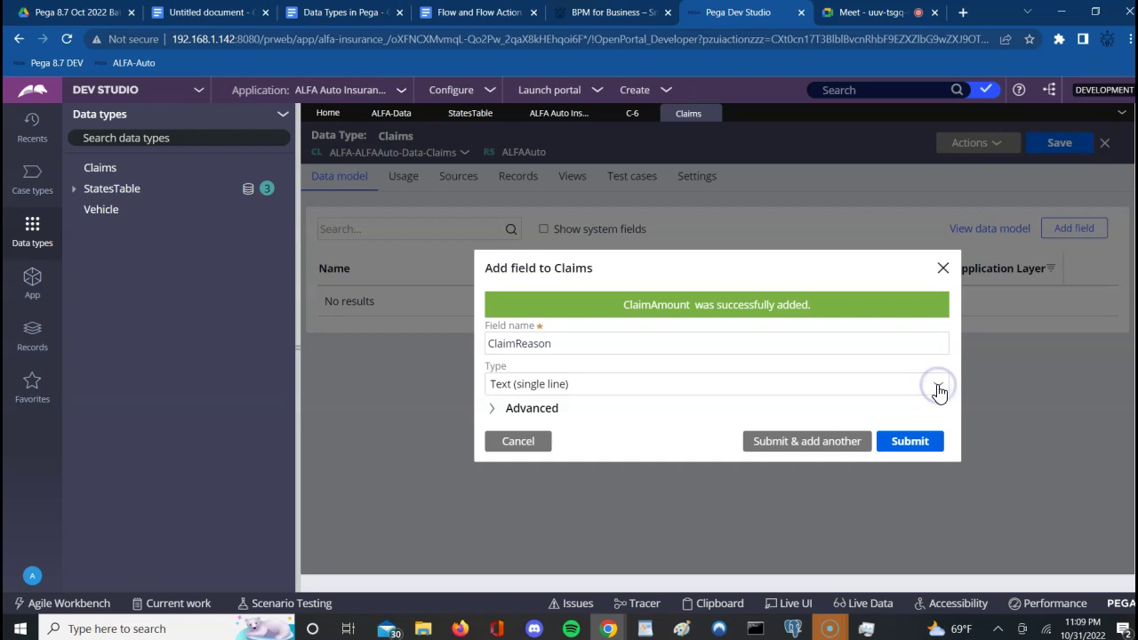
click(938, 390)
click(577, 206)
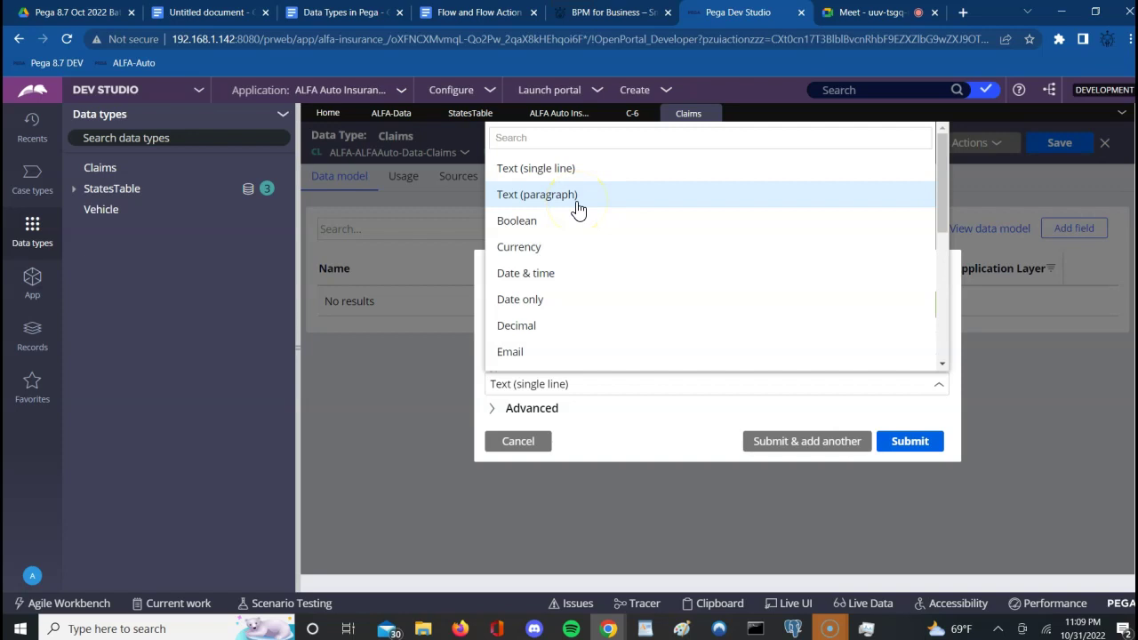
click(577, 206)
click(839, 415)
click(912, 471)
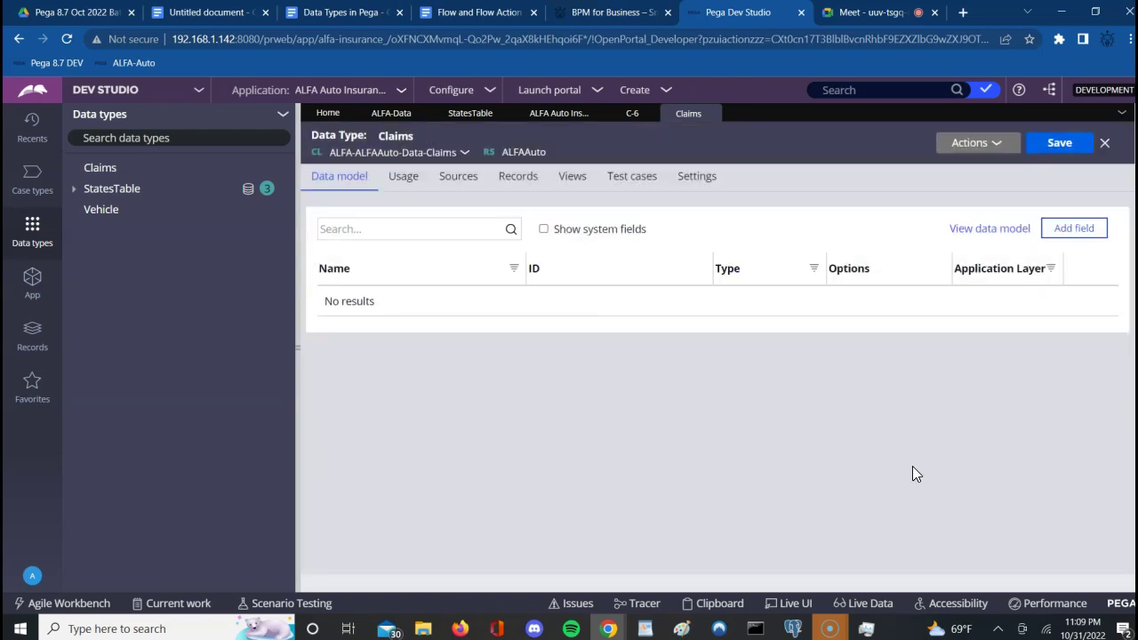
click(834, 449)
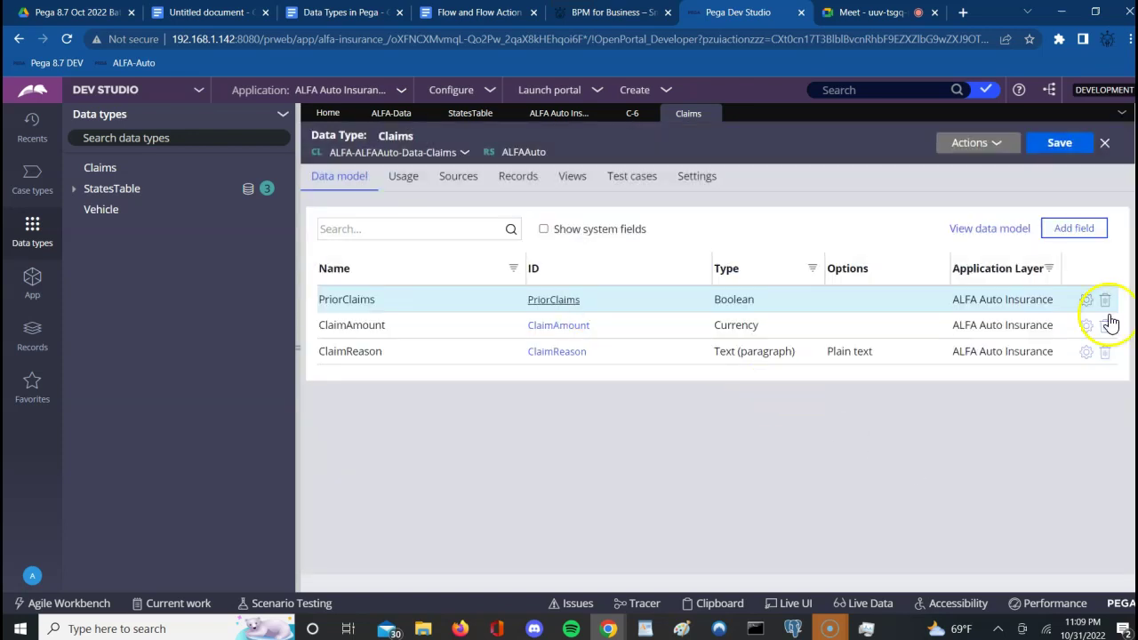
click(1061, 147)
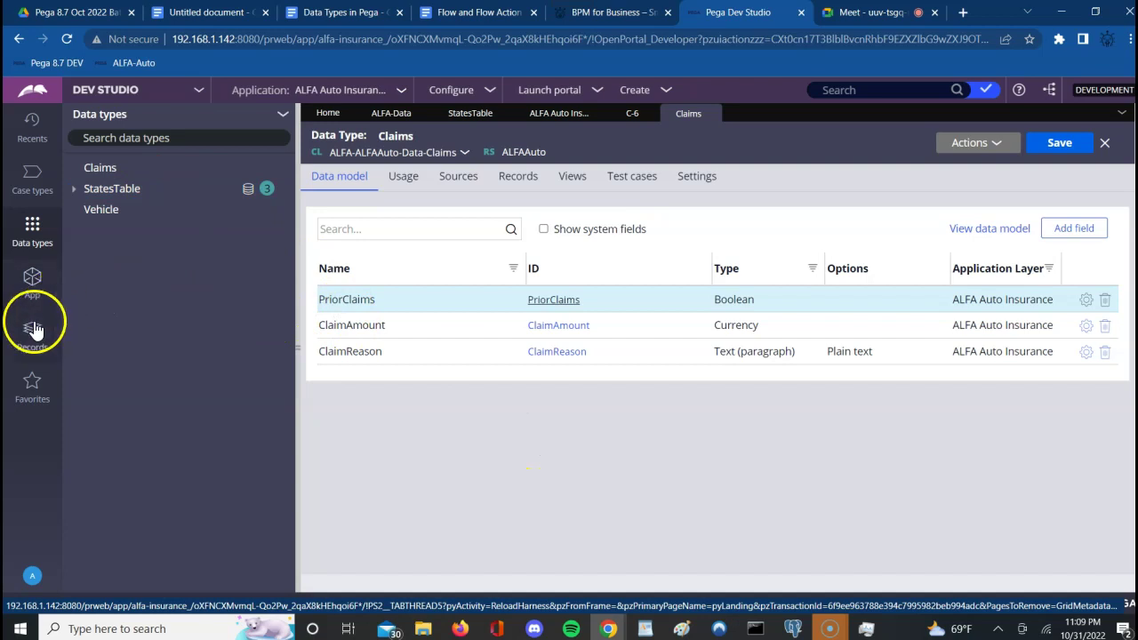
Reload the ALFA-ALFAAuto class tree and expand the Claims data class to check its properties.
click(32, 280)
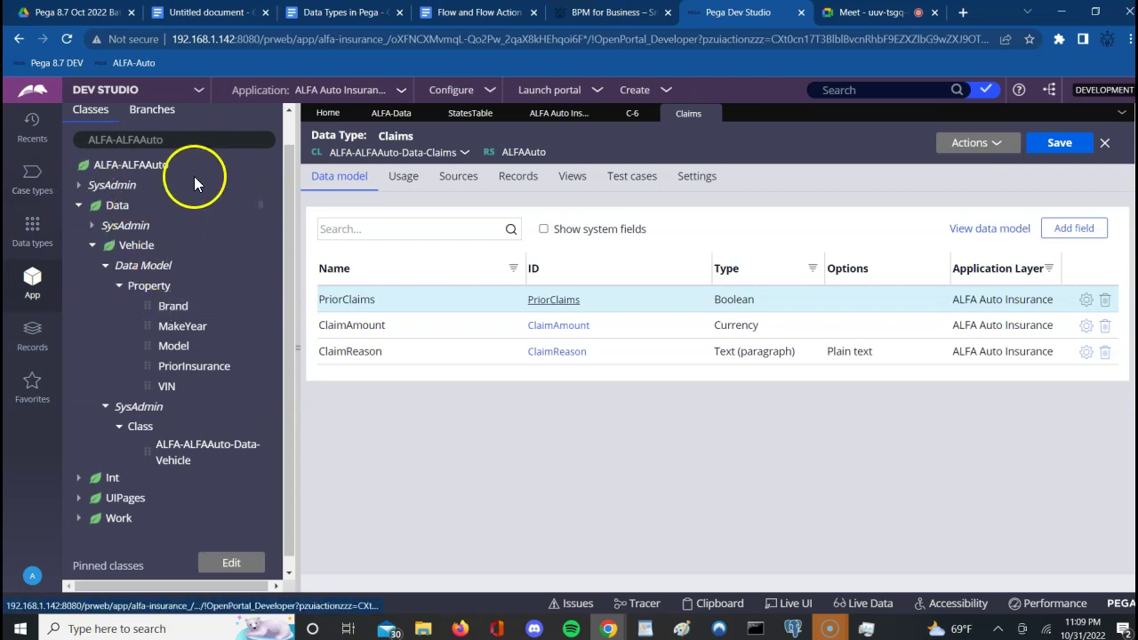
click(188, 142)
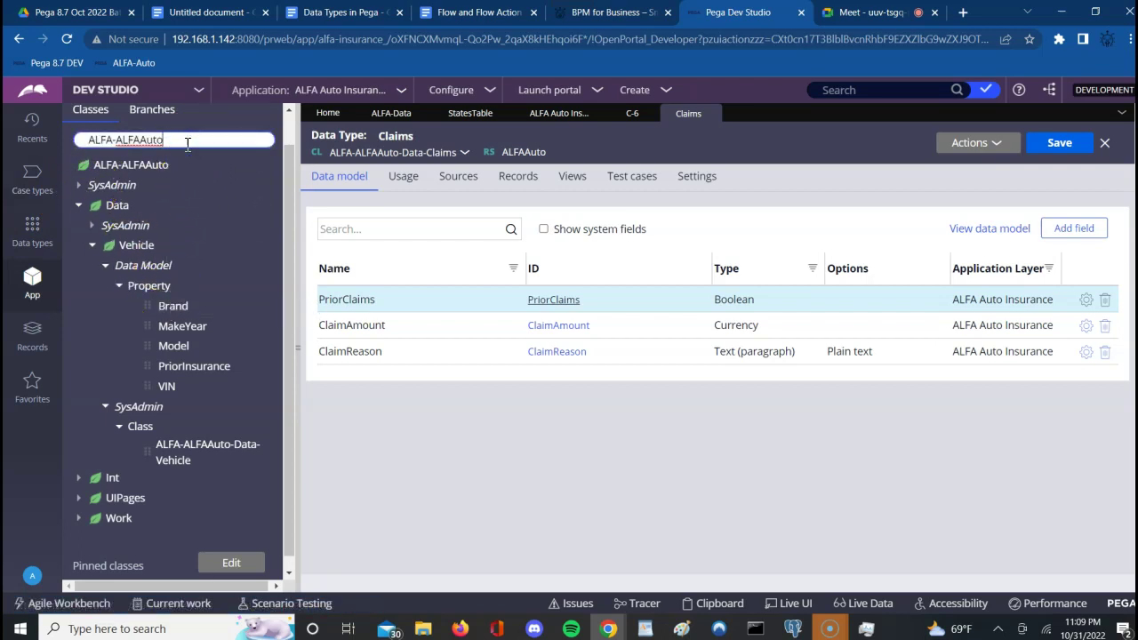
key(Return)
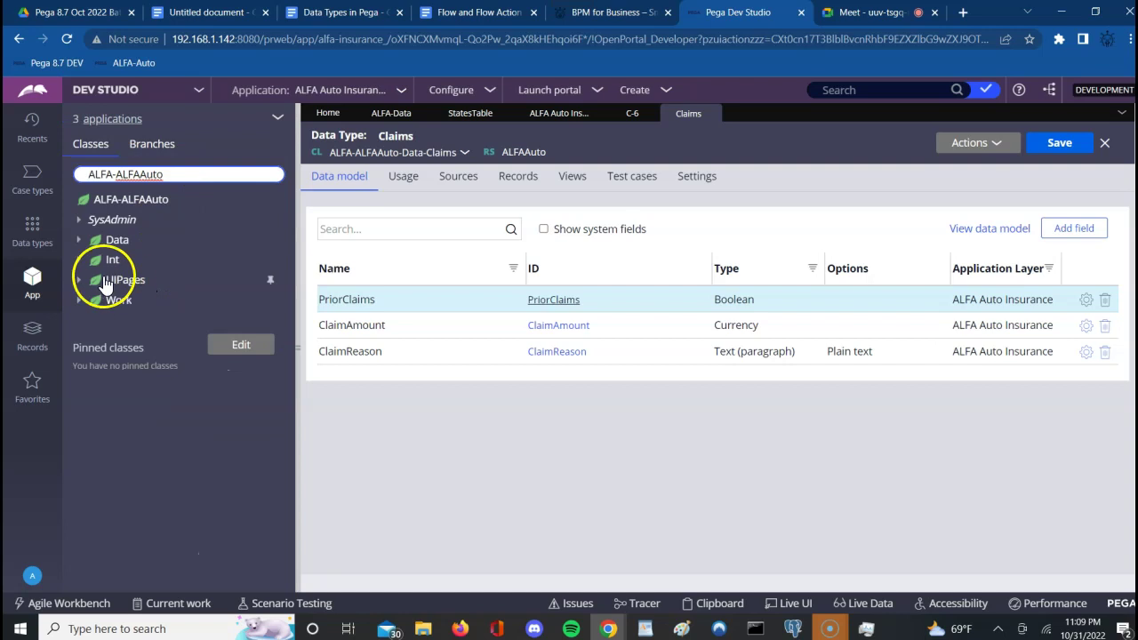
click(78, 240)
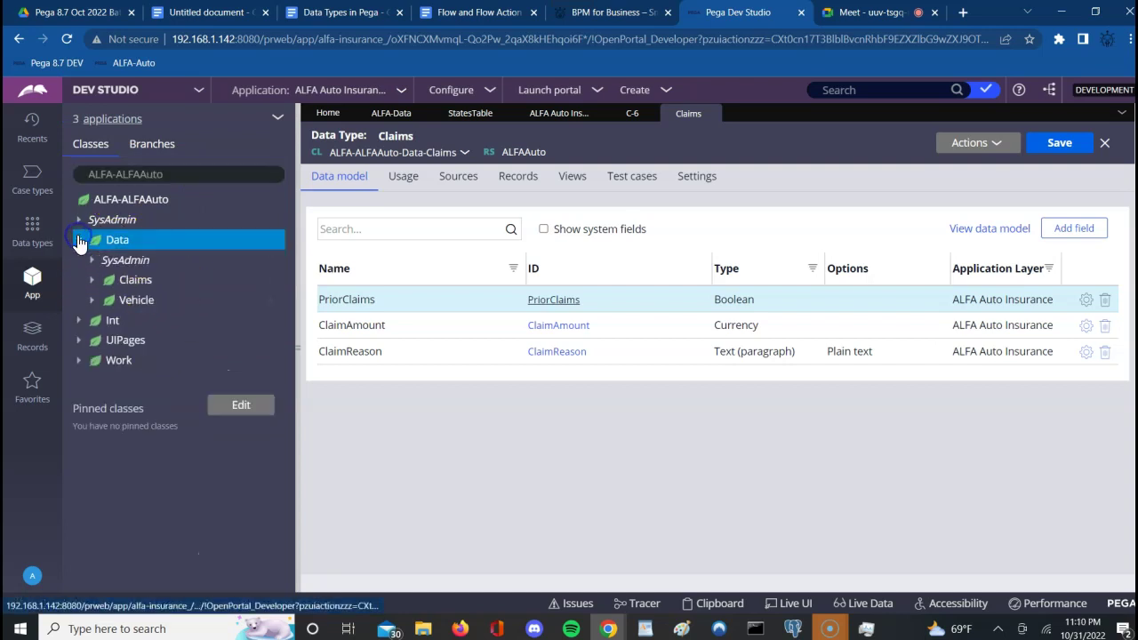
click(92, 281)
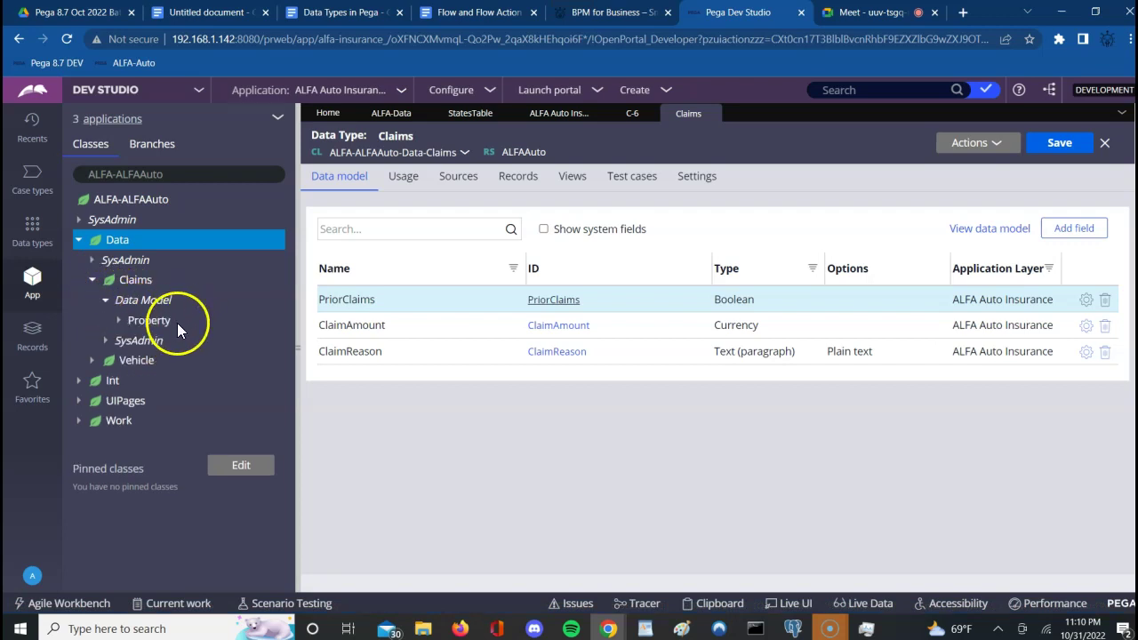
click(121, 324)
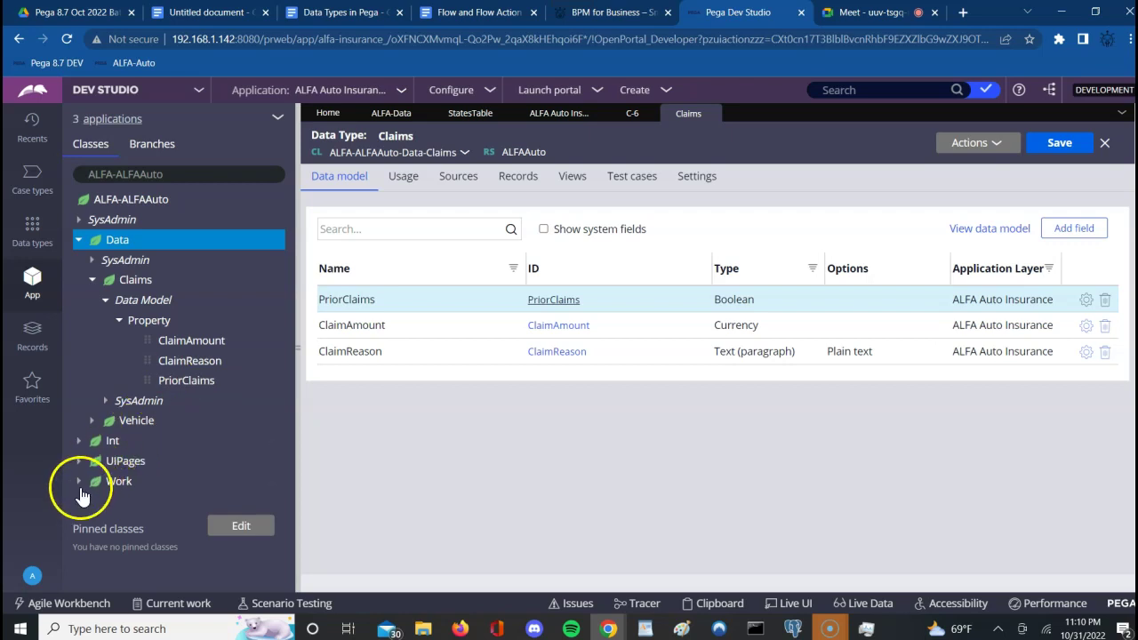
Load the ALFA-ALFAAuto-Work class in the class explorer and expand its data model properties.
click(204, 177)
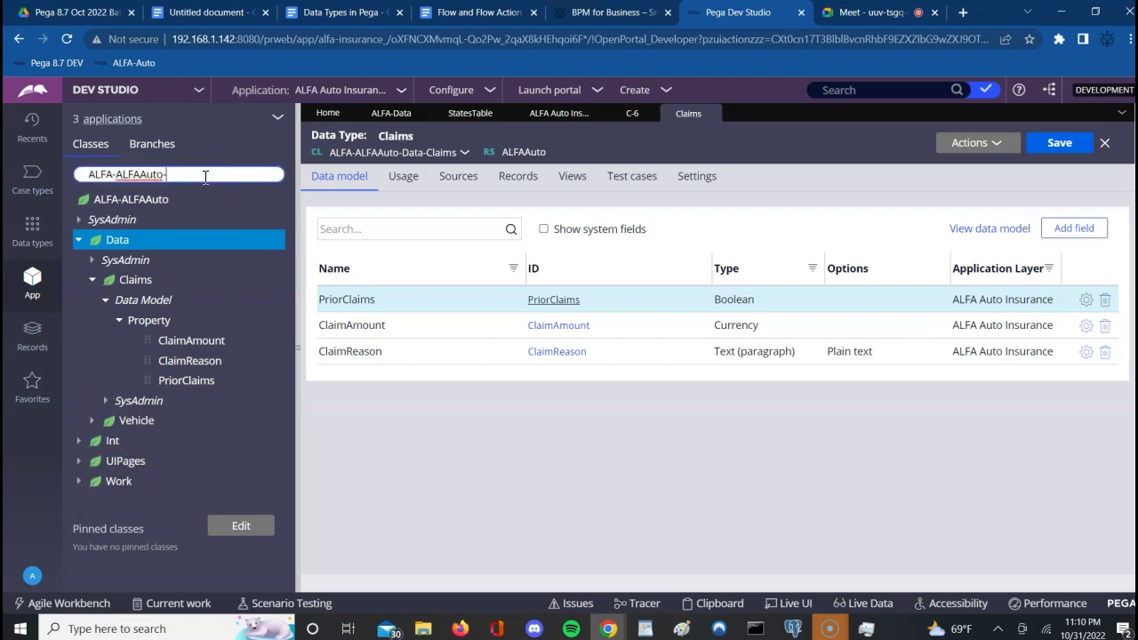
text(-)
key(Down)
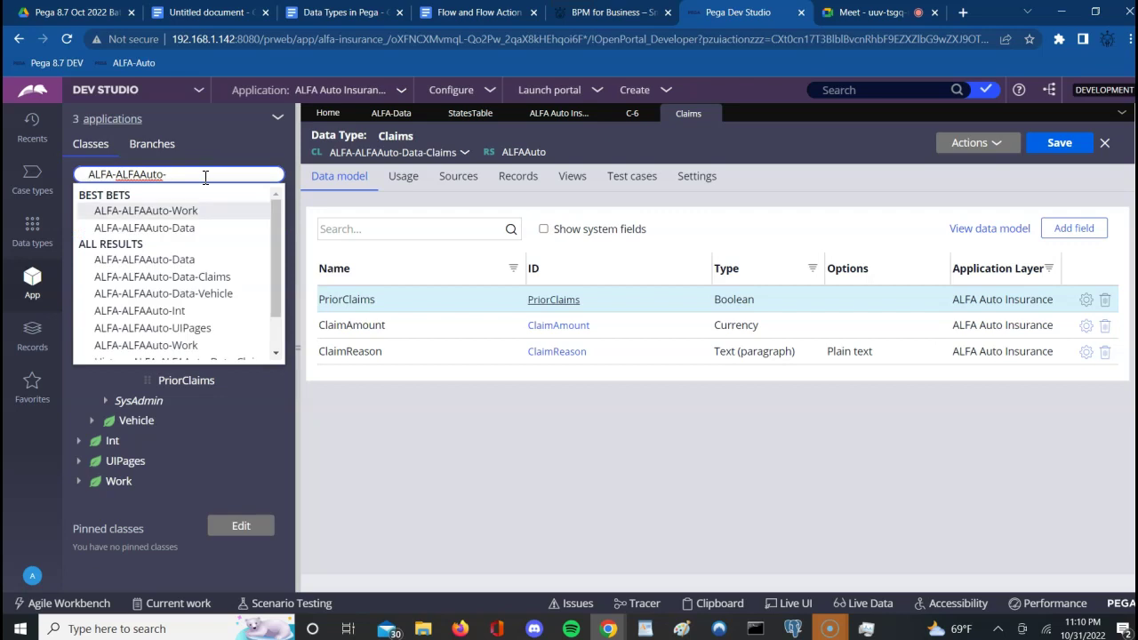
key(Return)
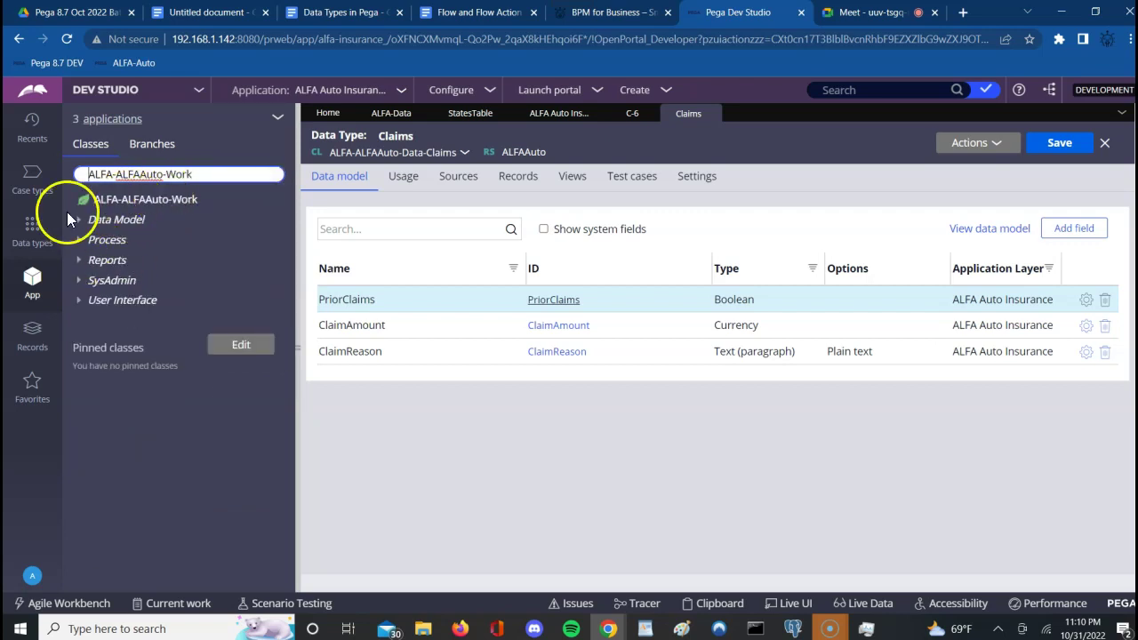
click(79, 222)
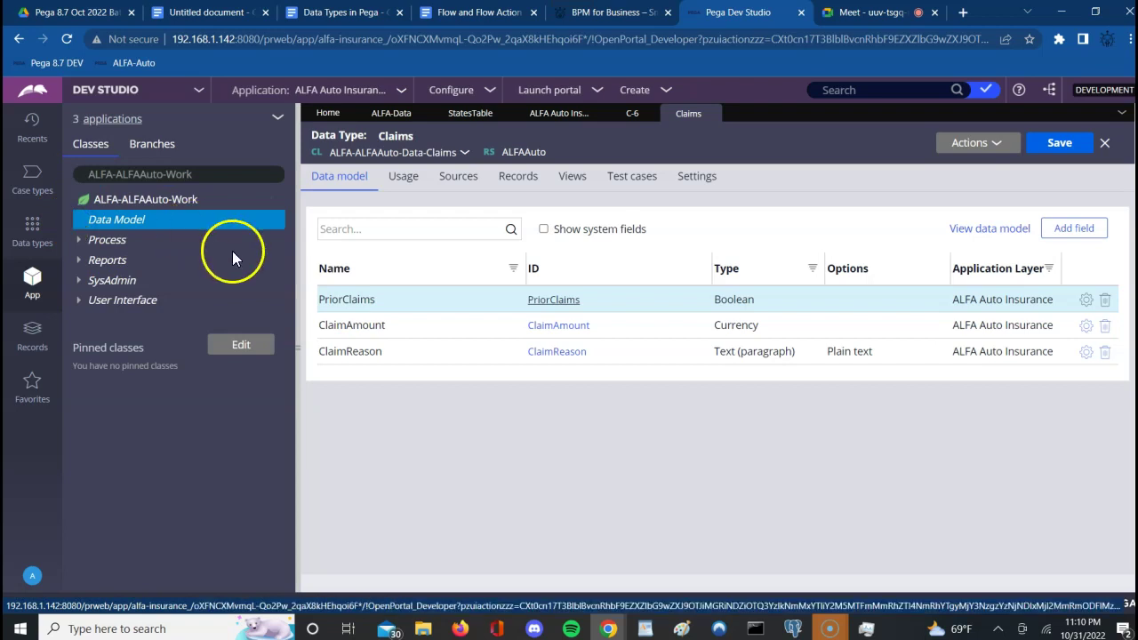
click(106, 224)
click(95, 244)
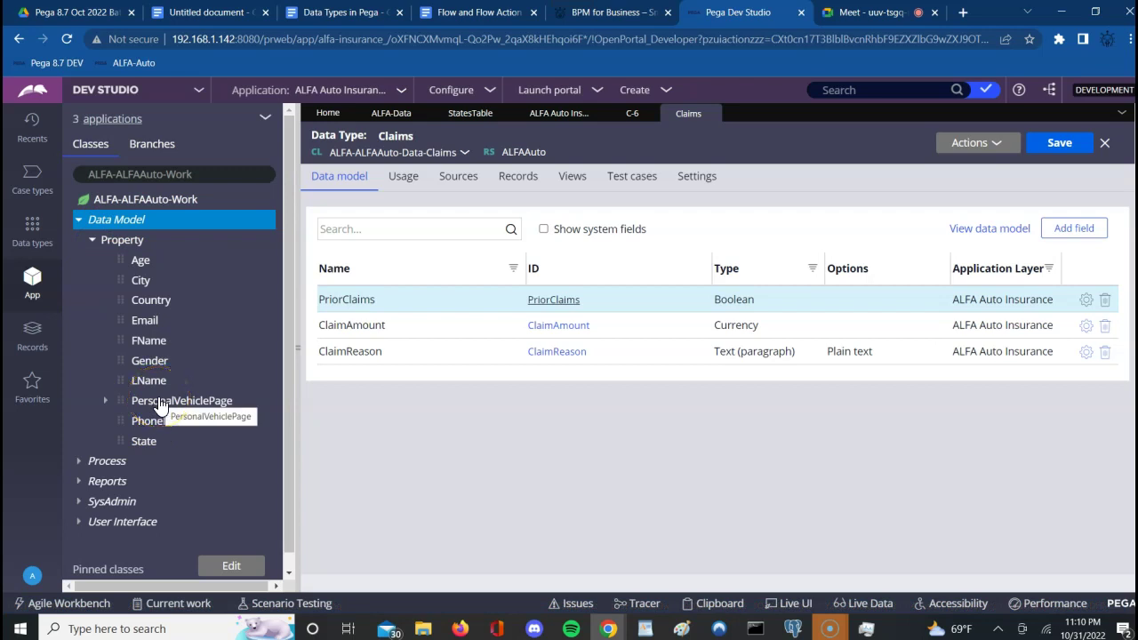
Create and open a new property labelled ClaimsPage in the ALFA-ALFAAuto-Work class, in ruleset ALFAAuto 01-01-01.
click(129, 250)
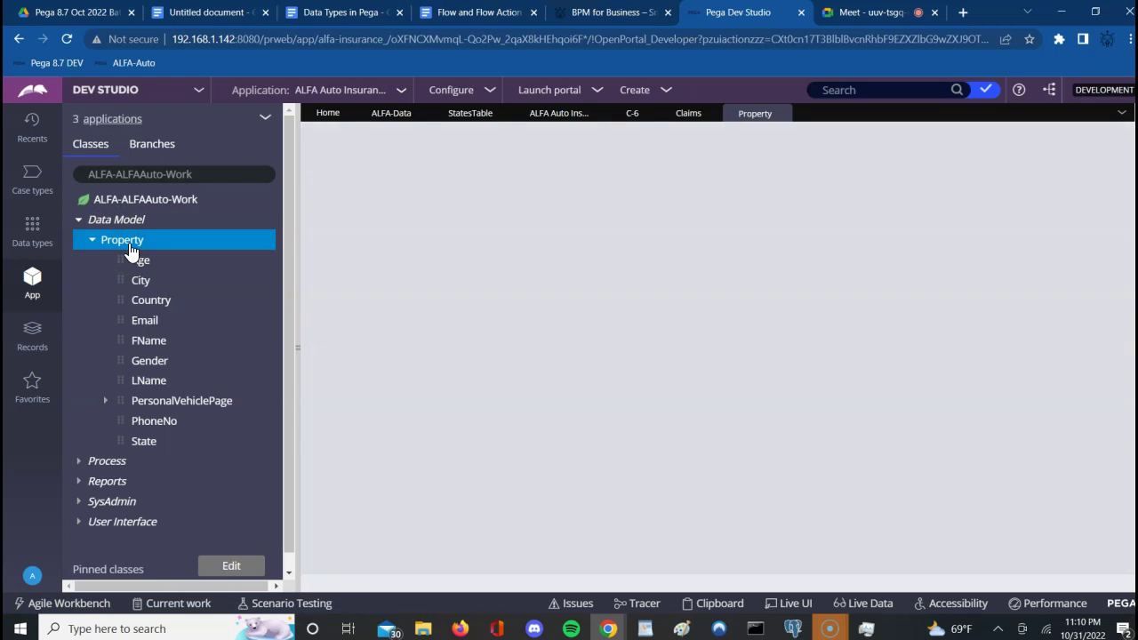
right_click(129, 251)
click(136, 260)
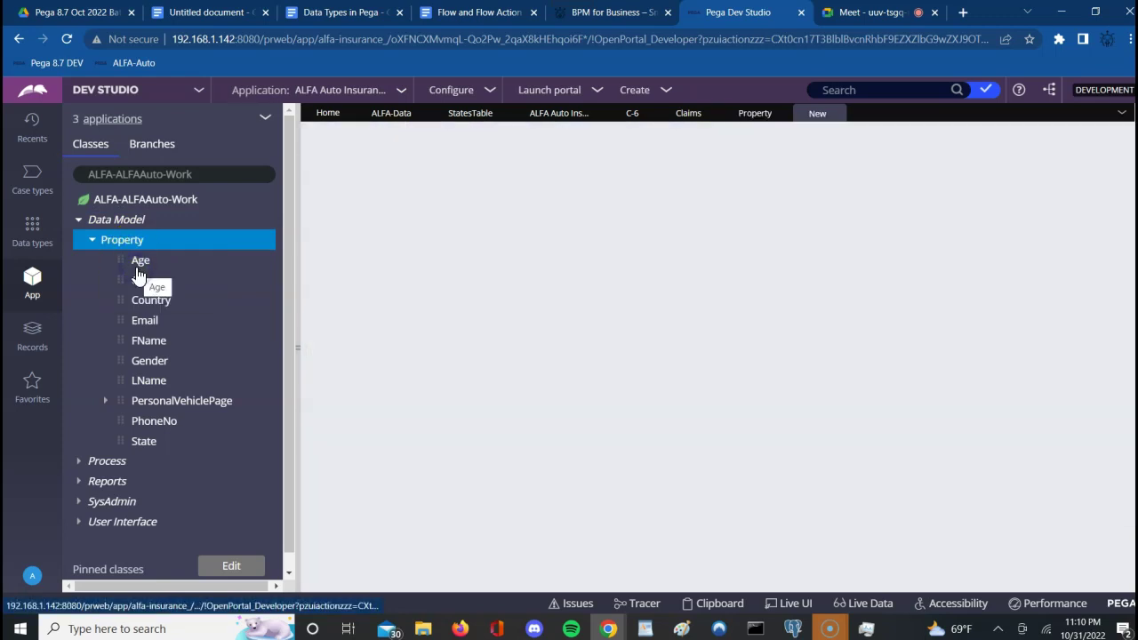
click(500, 366)
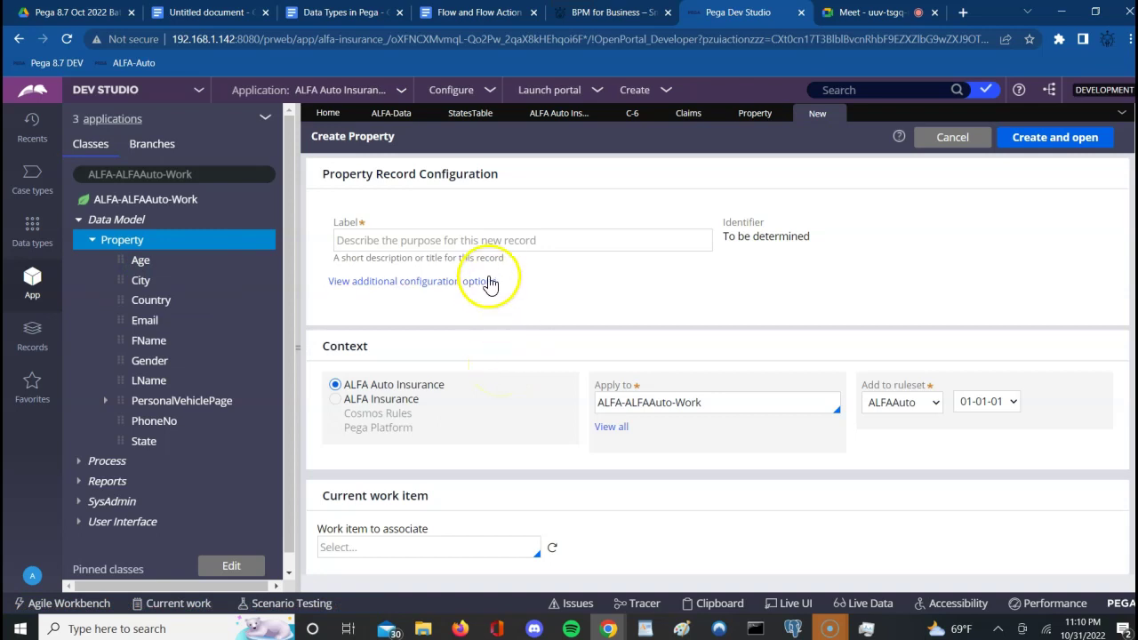
click(474, 236)
text(ClaimsPage)
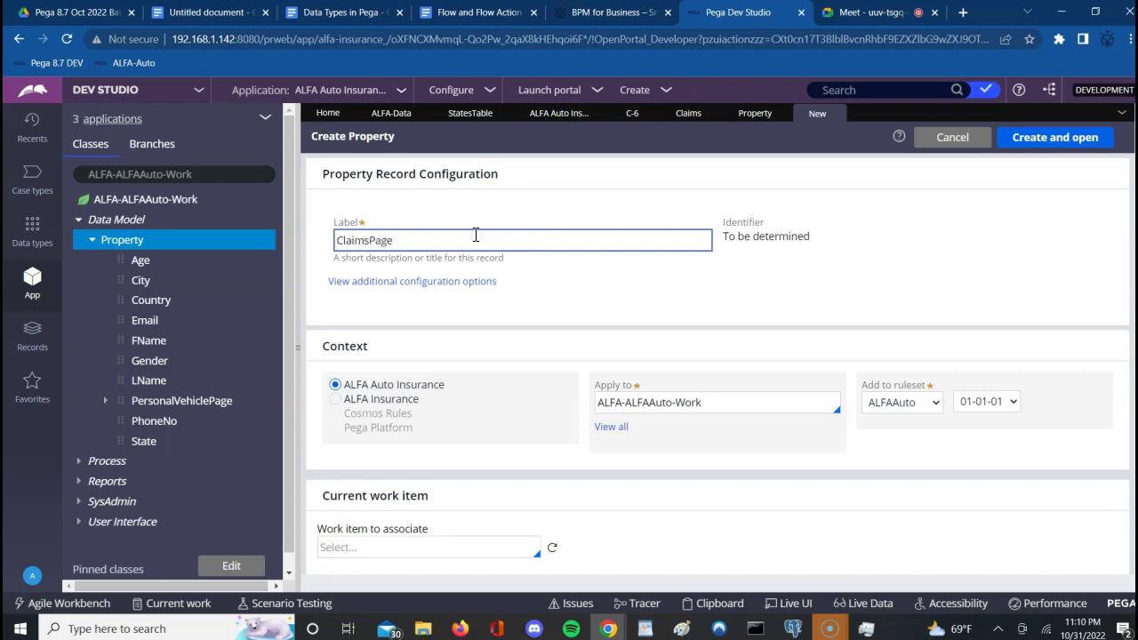
click(766, 452)
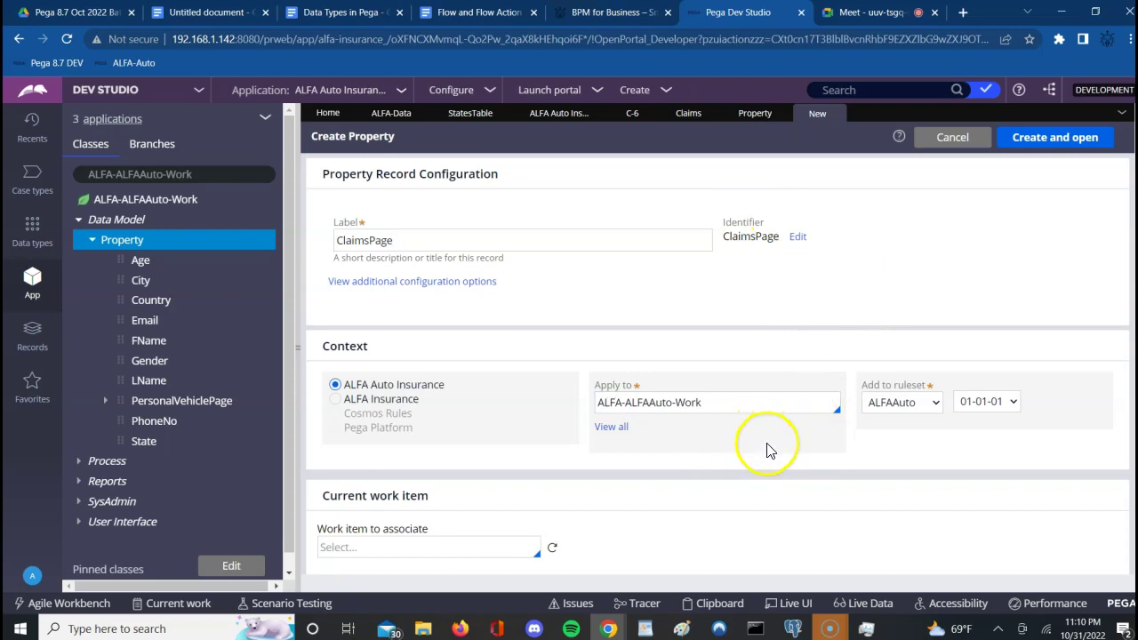
click(1054, 139)
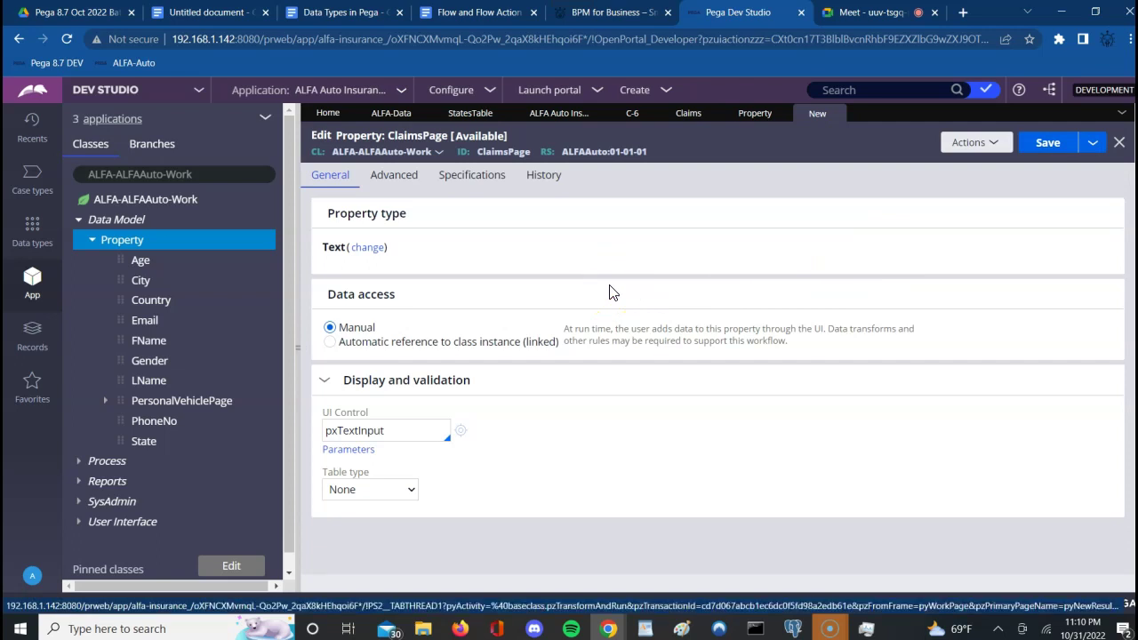
Change the ClaimsPage property to a Single Page with page definition ALFA-ALFAAuto-Data-Claims and save it.
click(368, 253)
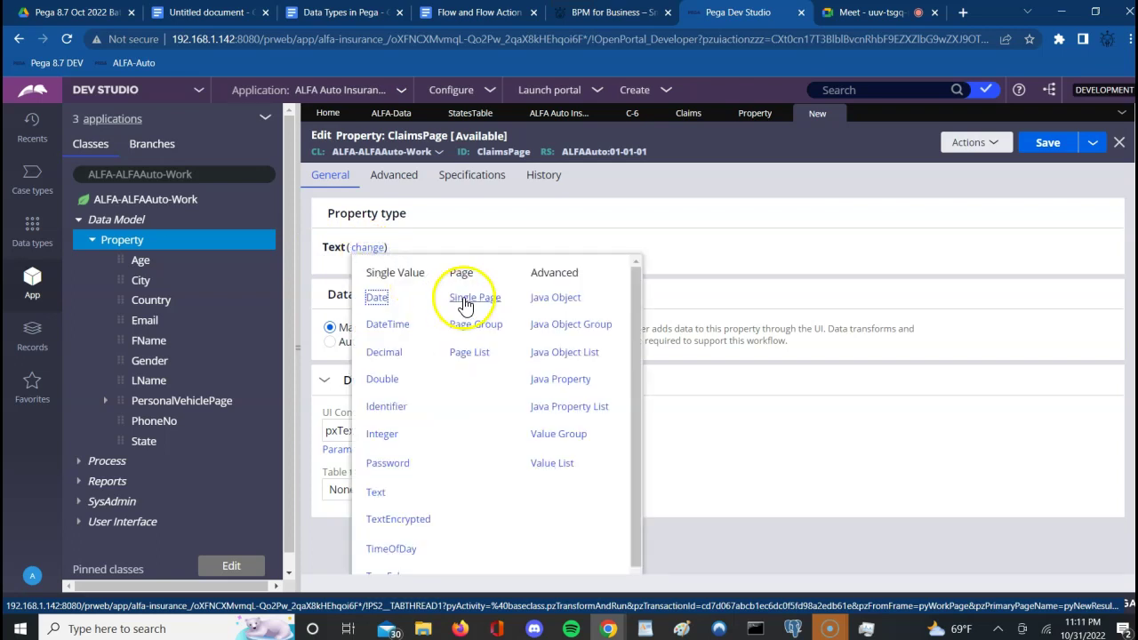
click(464, 298)
click(460, 287)
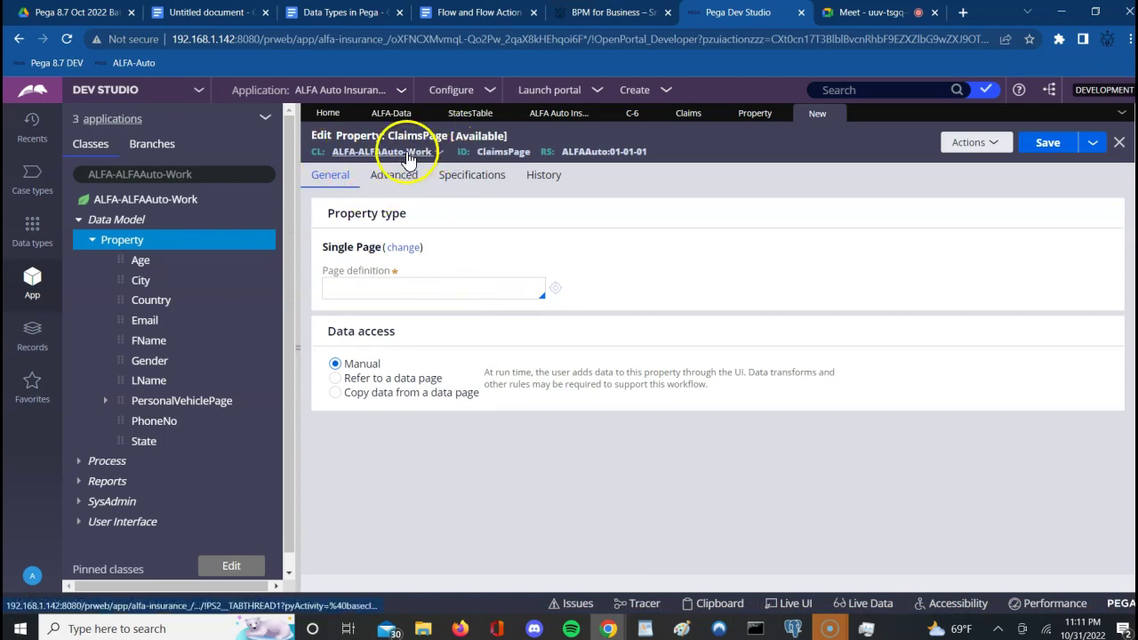
click(383, 290)
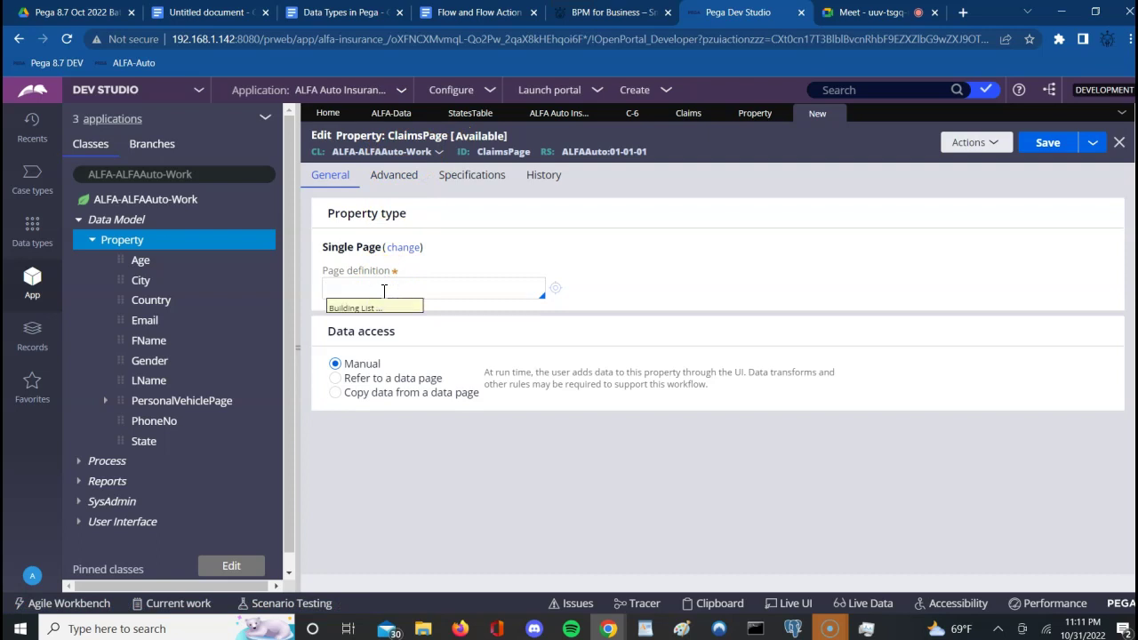
key(Down)
key(Down)
key(Down)
key(Down)
key(Down)
key(Down)
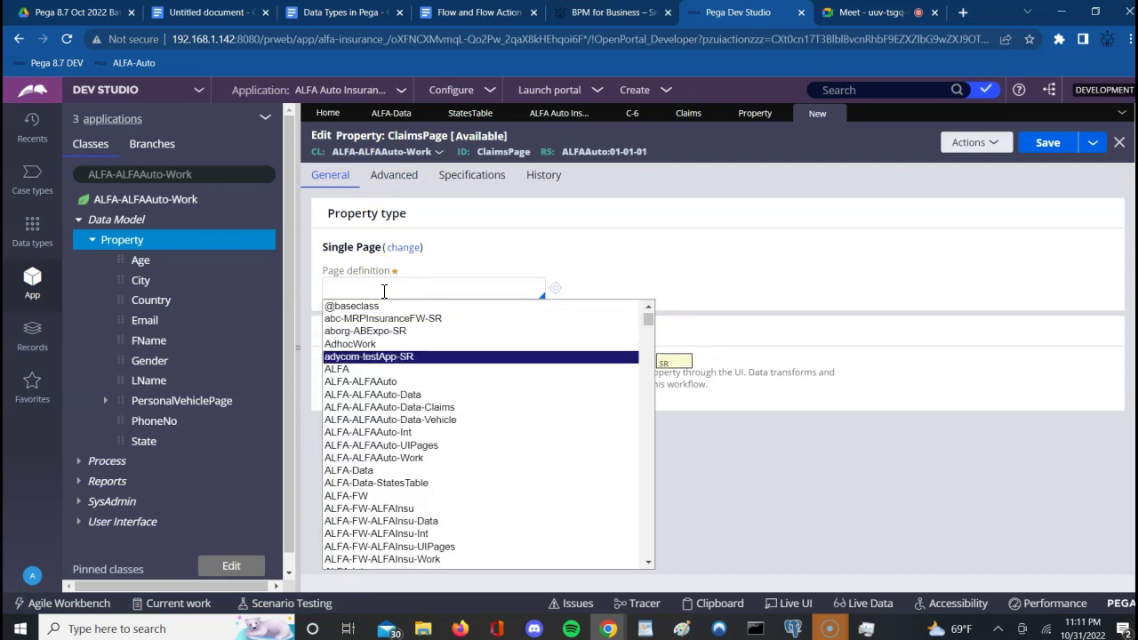
key(Down)
key(Down)
key(Return)
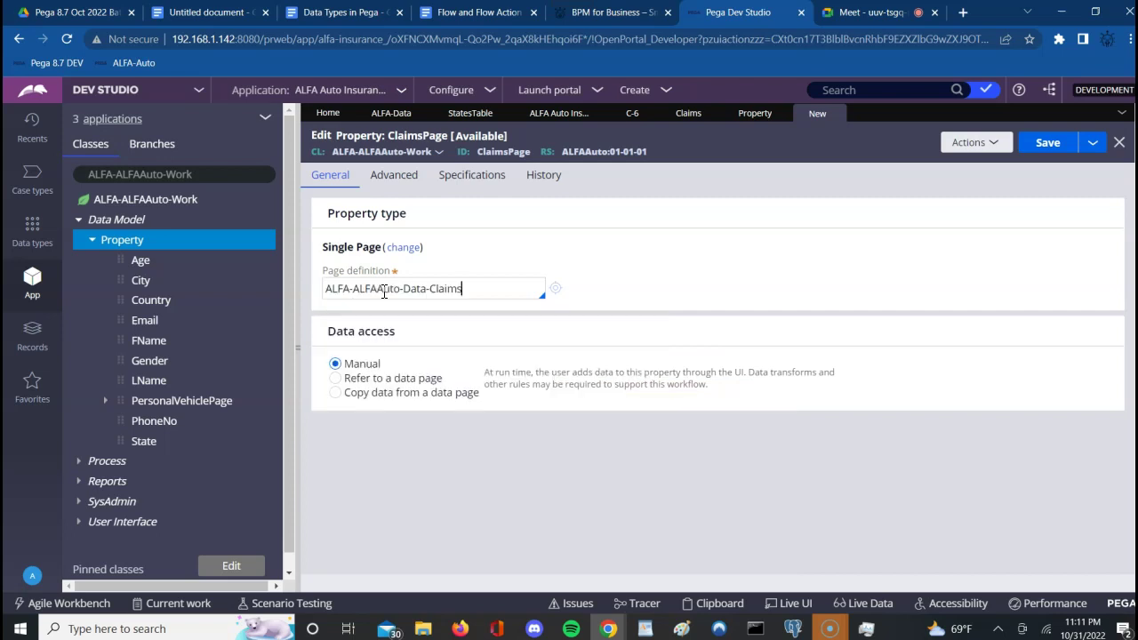
click(1048, 144)
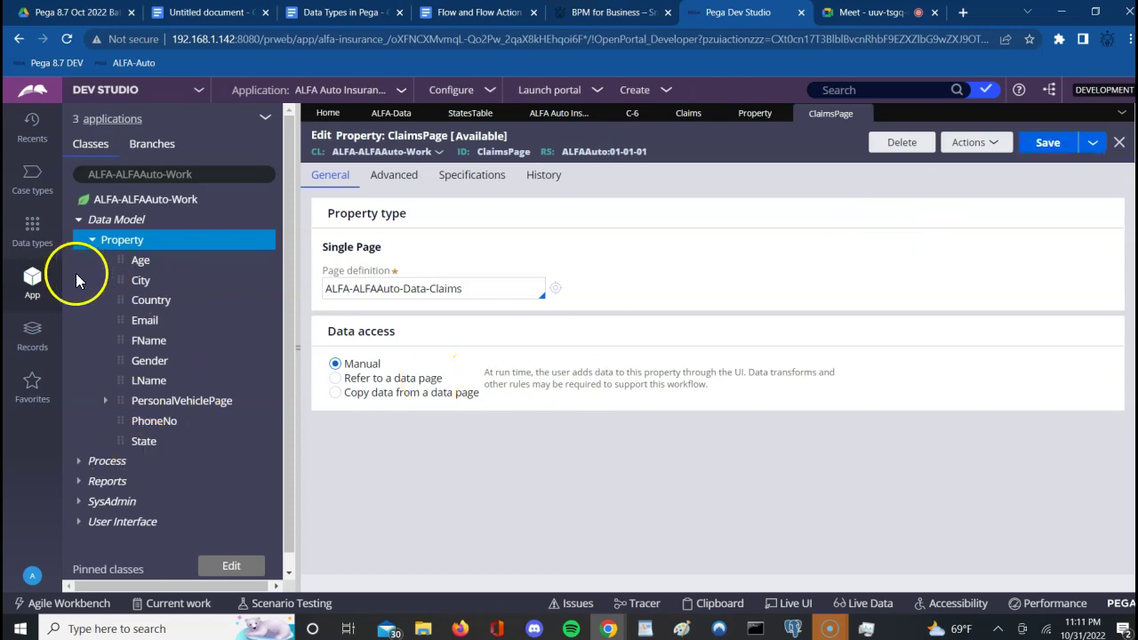
Open the creation form for a new section among the User Interface rules of the ALFA-ALFAAuto-Work class.
click(80, 218)
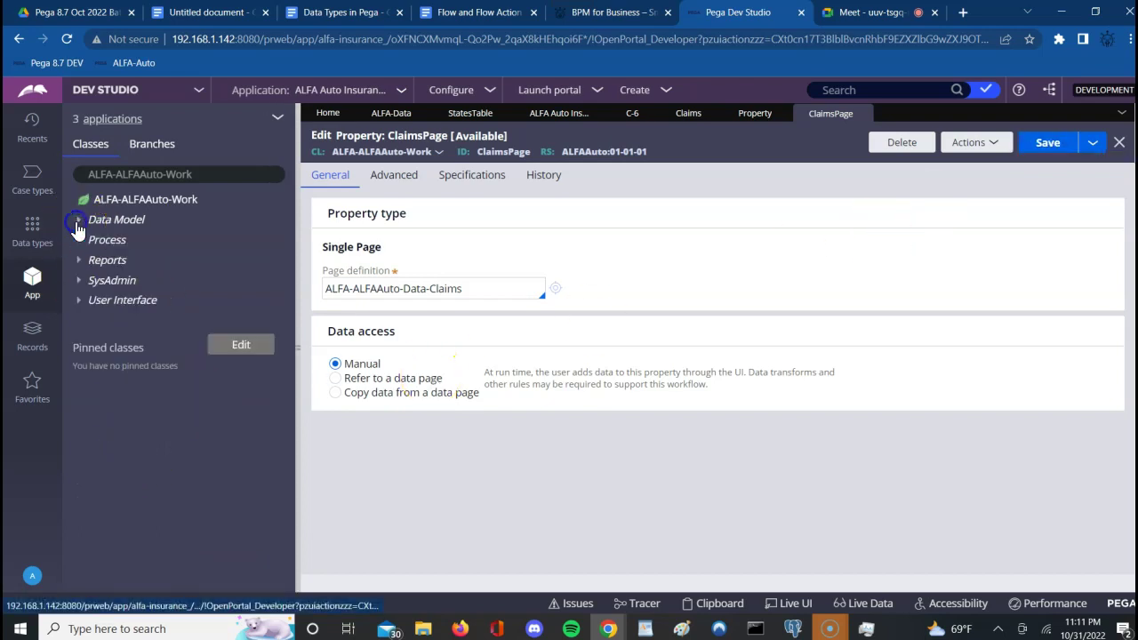
click(104, 301)
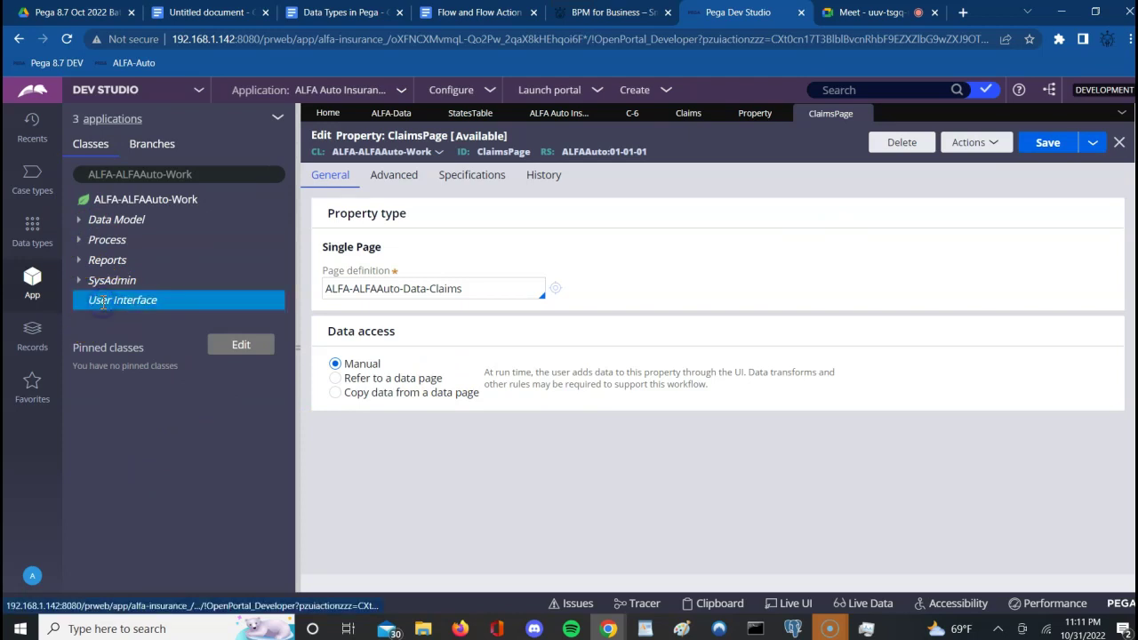
right_click(102, 301)
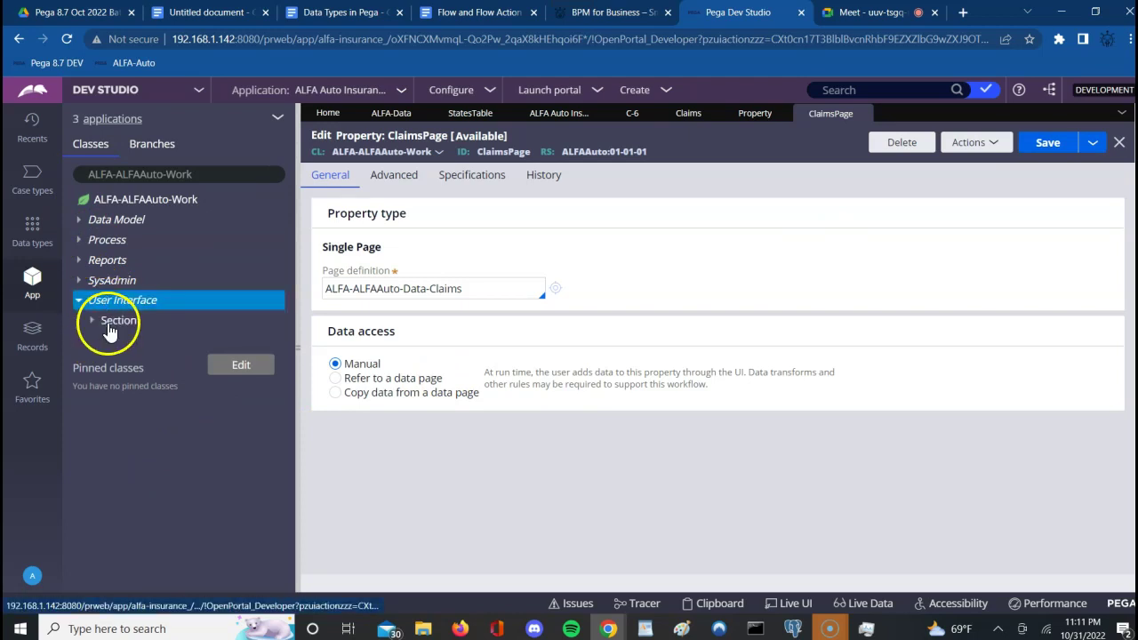
click(109, 324)
right_click(109, 324)
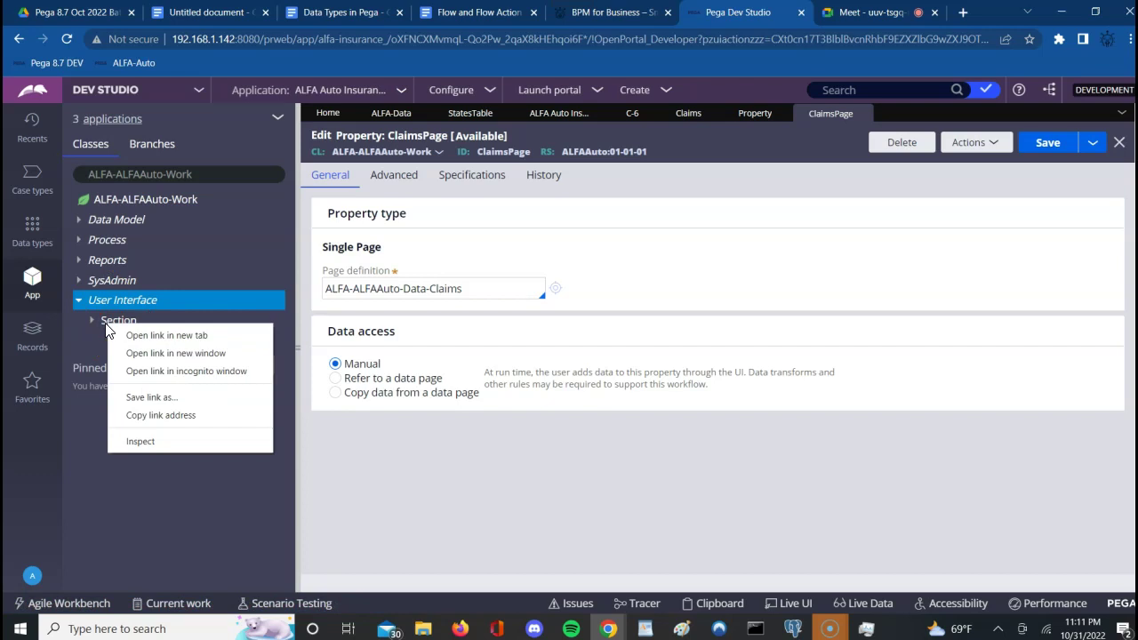
click(105, 322)
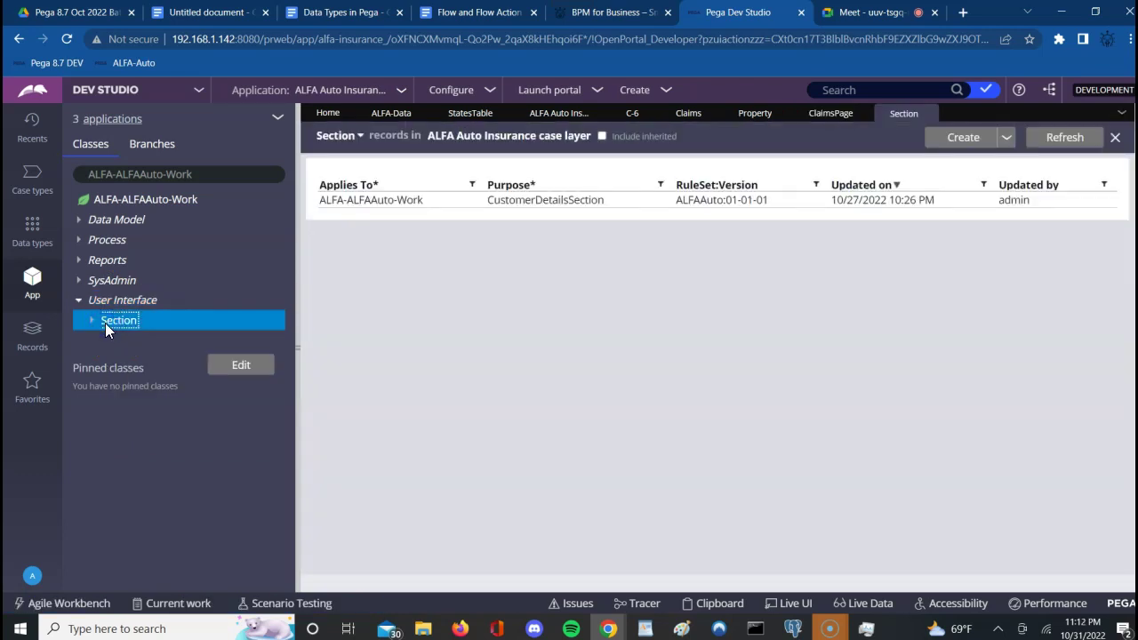
click(928, 114)
click(159, 323)
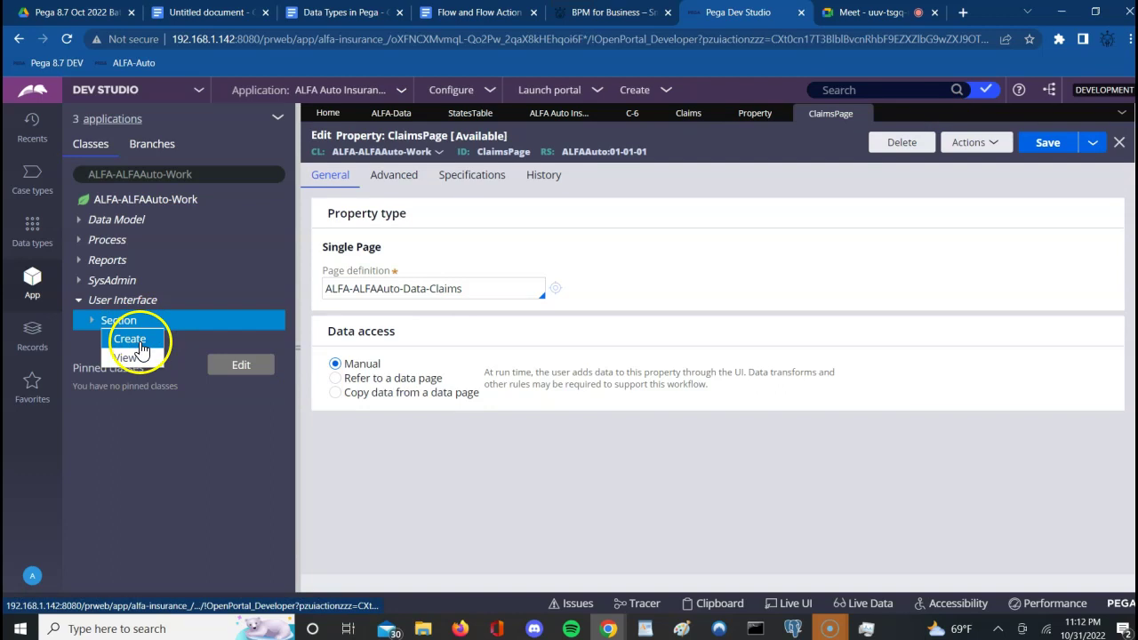
click(139, 342)
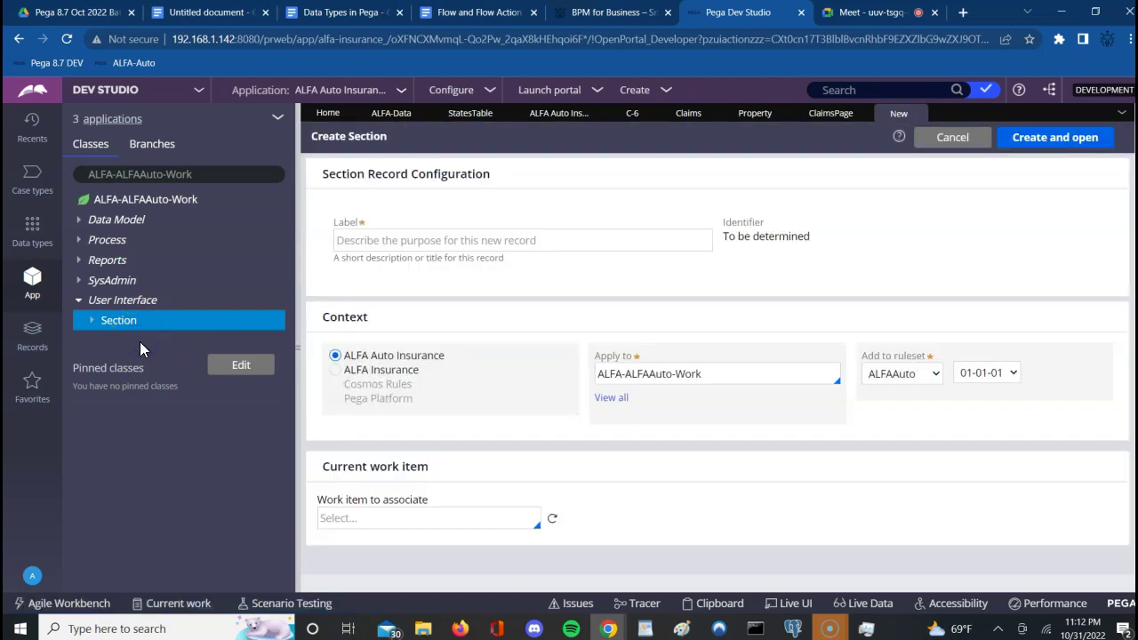
Create and open the section with the label PersonalVehicleSection and convert it to the full section editor.
click(387, 240)
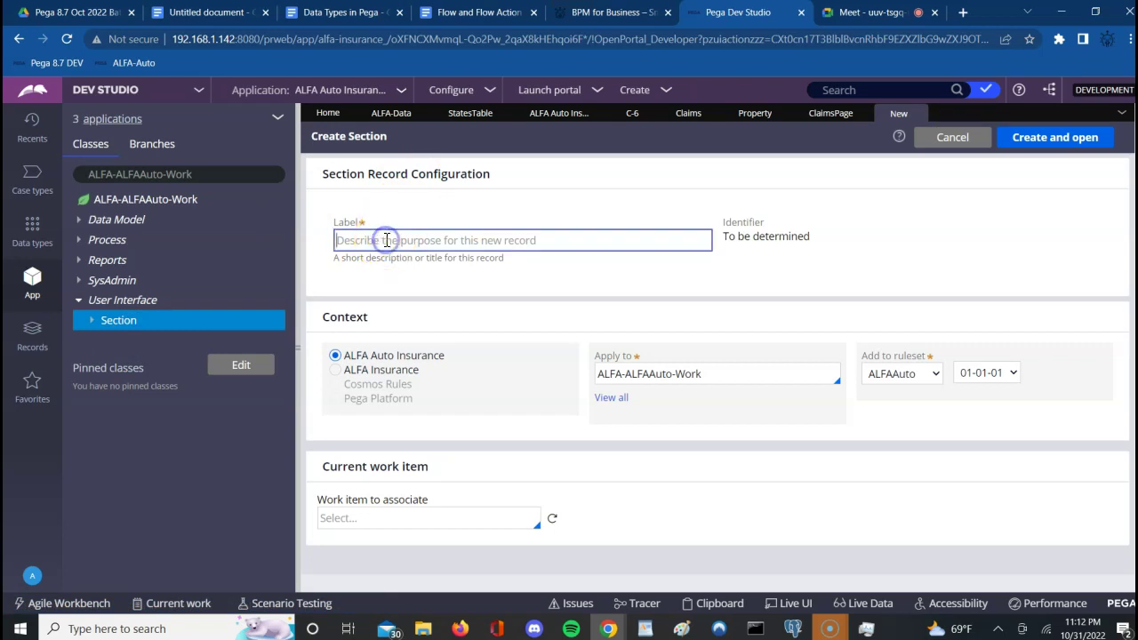
text(PersonalVehicleSection)
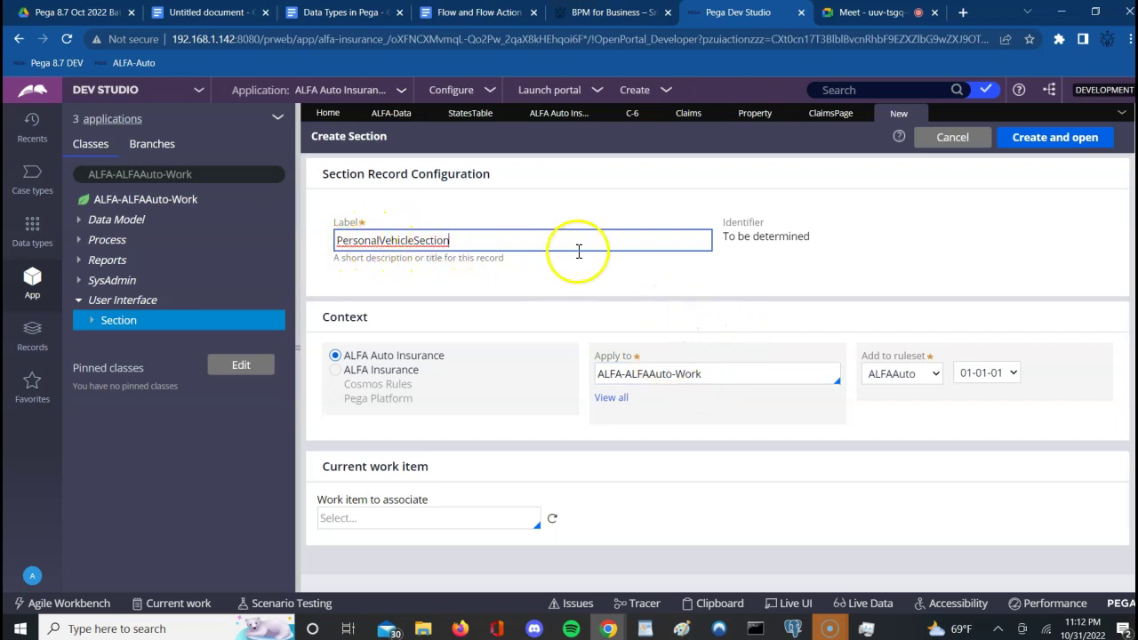
click(1060, 138)
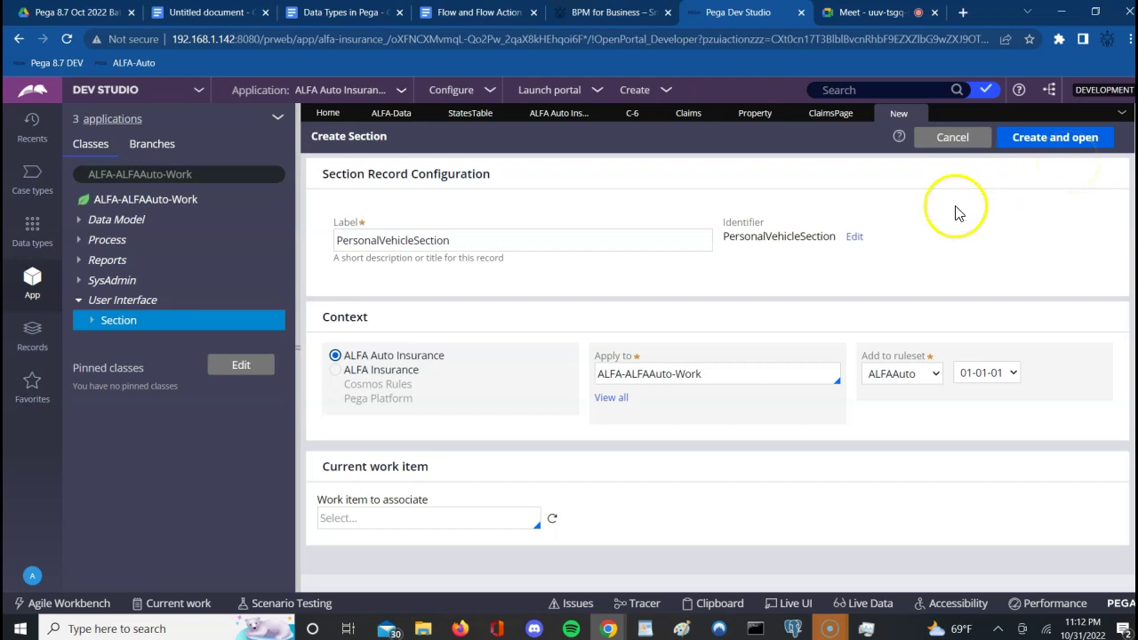
click(1077, 140)
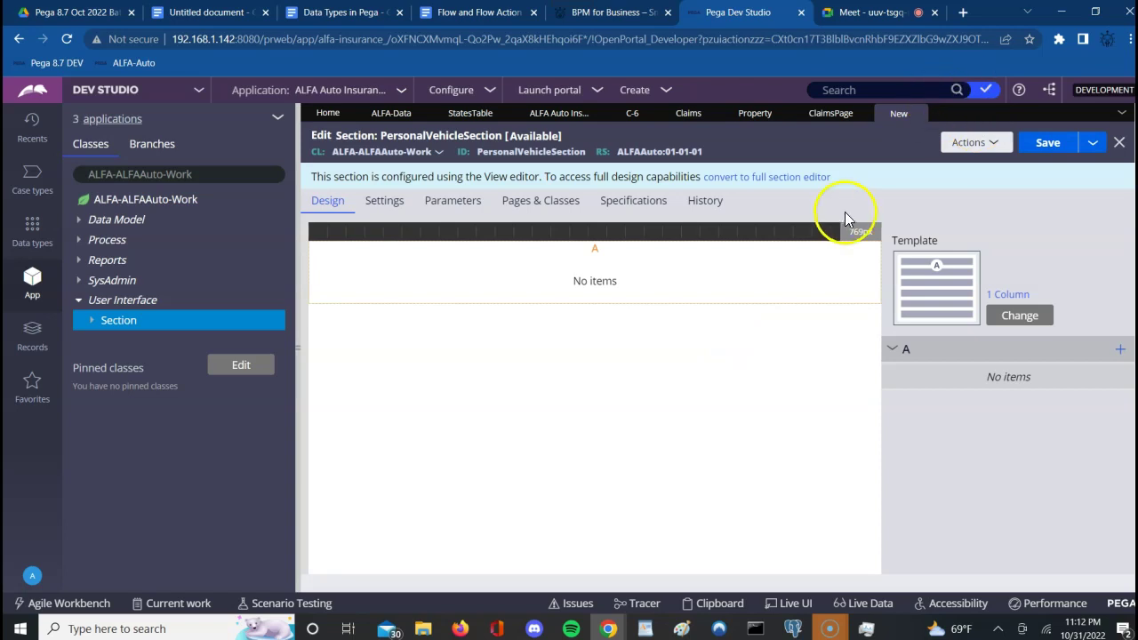
click(783, 179)
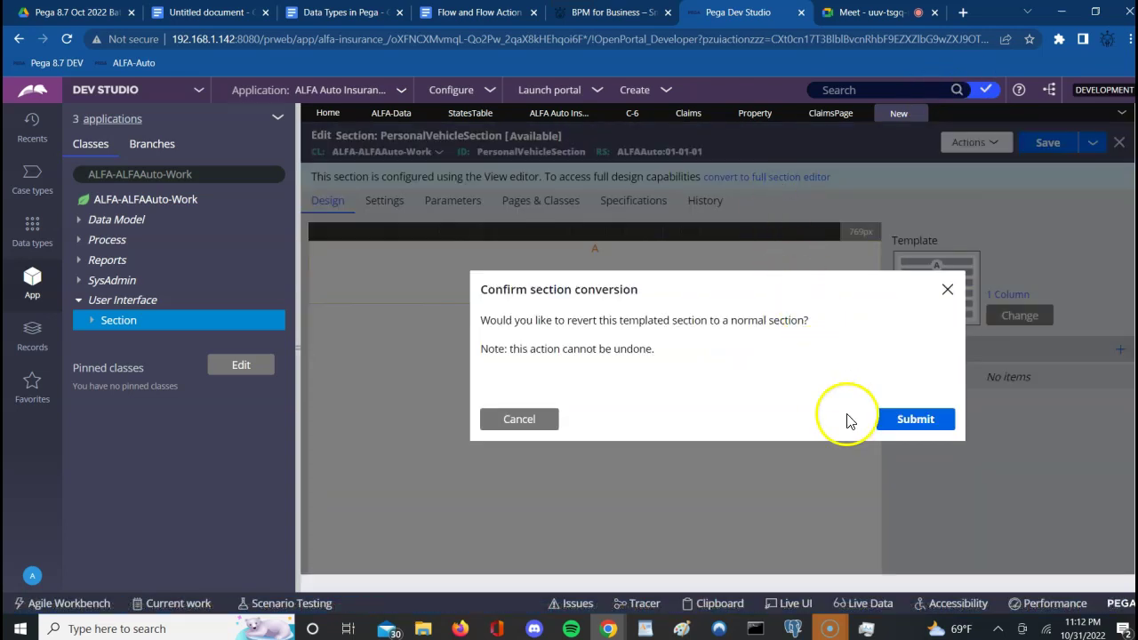
click(898, 422)
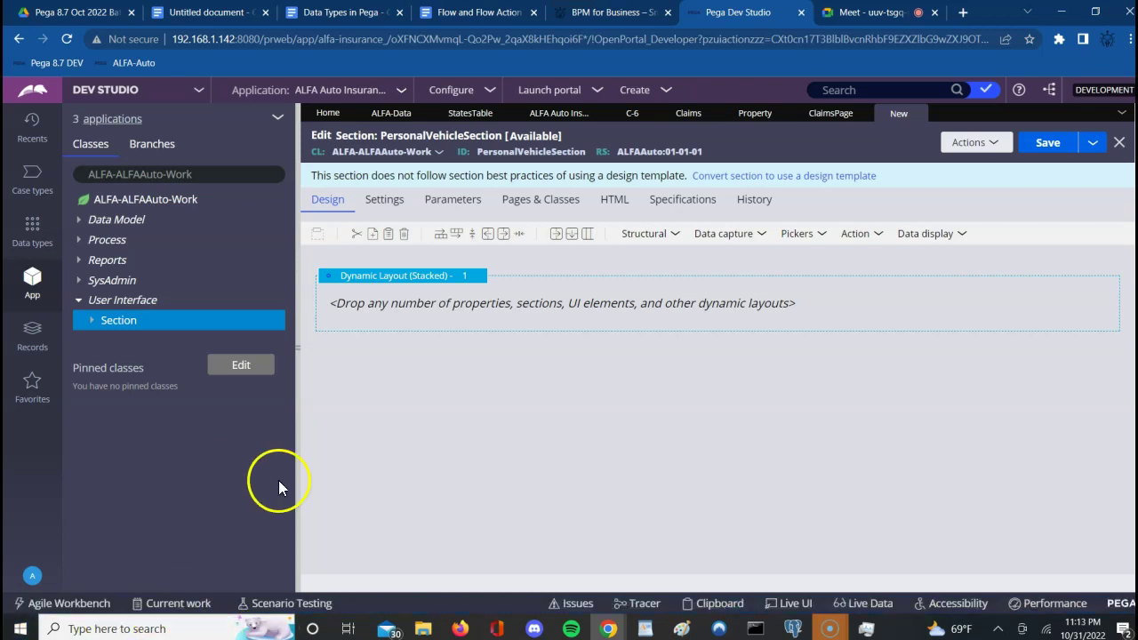
Set the section's dynamic layout to Inline grid double and display a header titled "Personal Vehicle Info".
click(421, 303)
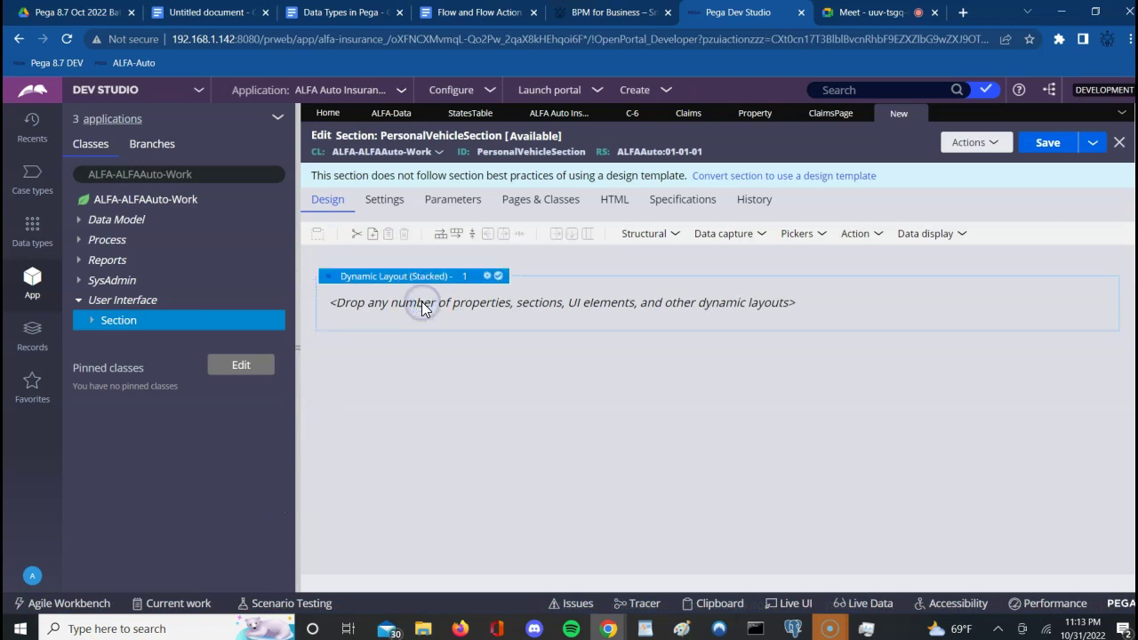
click(488, 277)
click(488, 276)
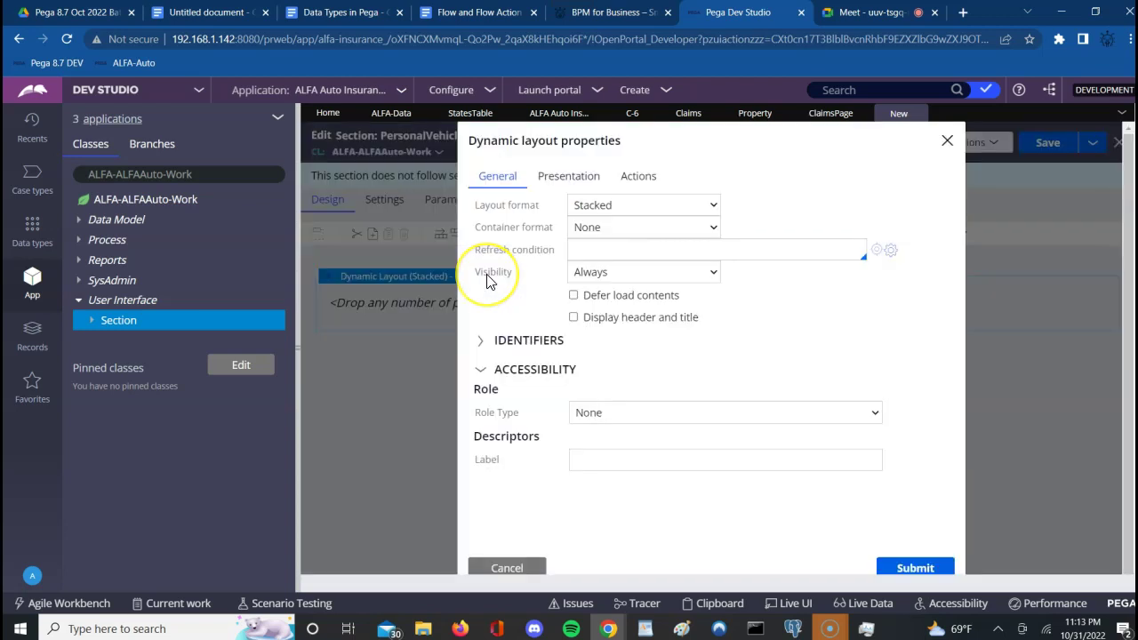
click(671, 208)
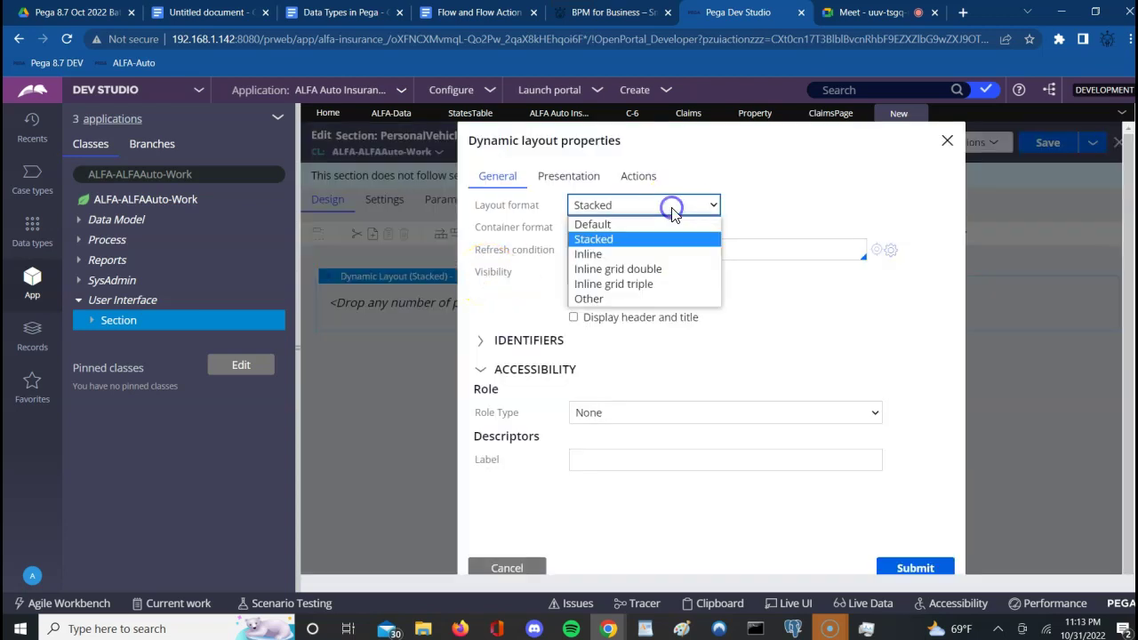
click(631, 269)
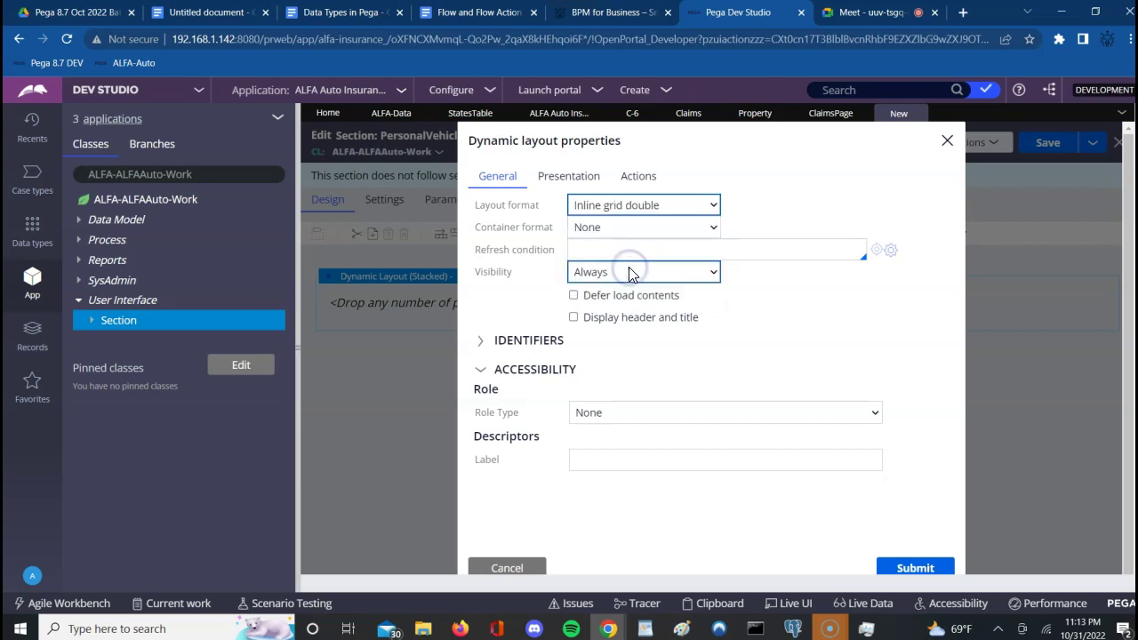
click(573, 318)
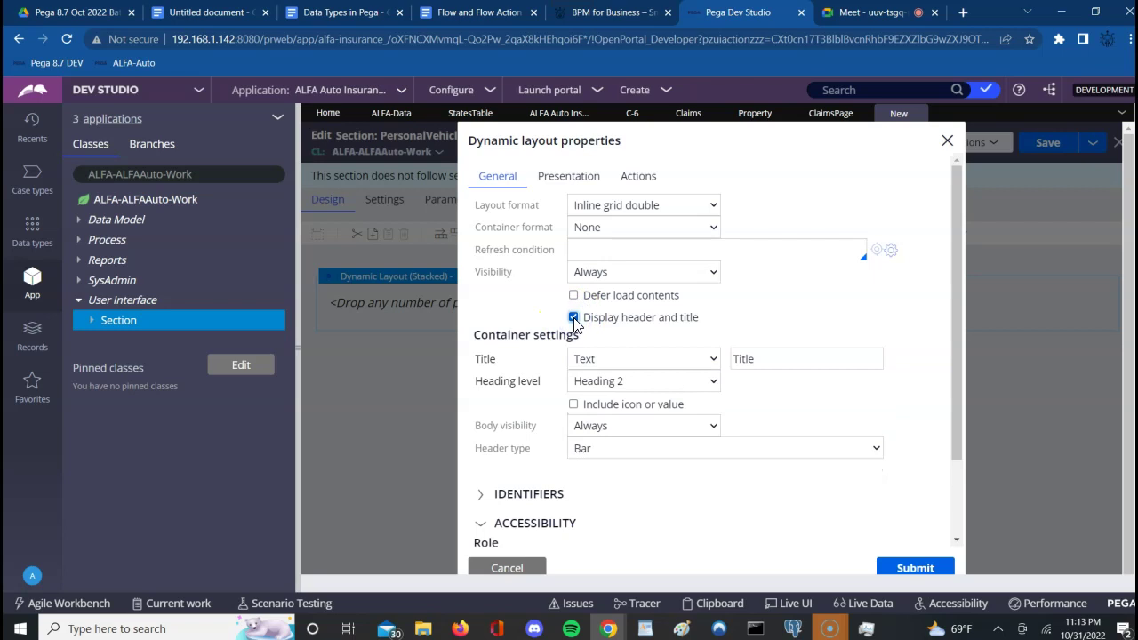
double_click(747, 358)
text(Personal Veh)
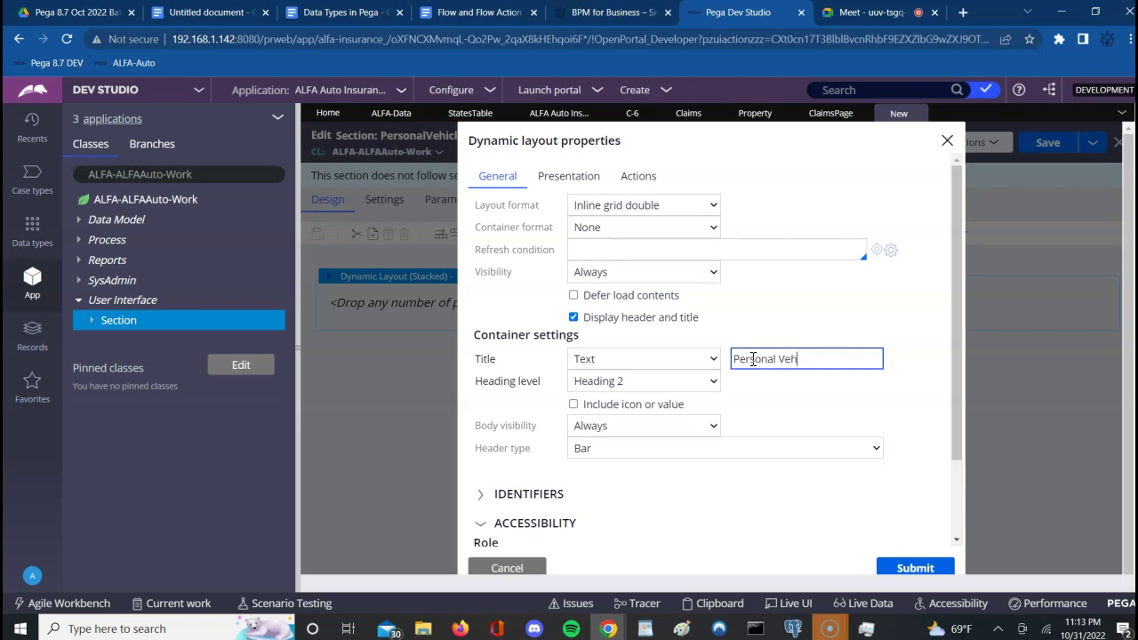
text(icle Info)
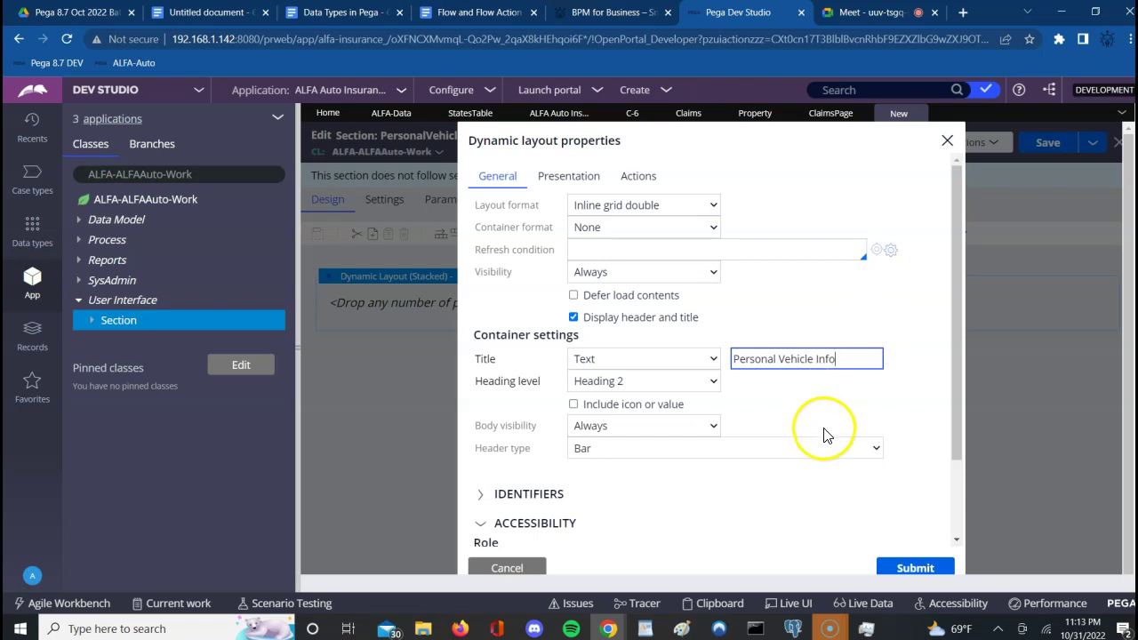
click(903, 574)
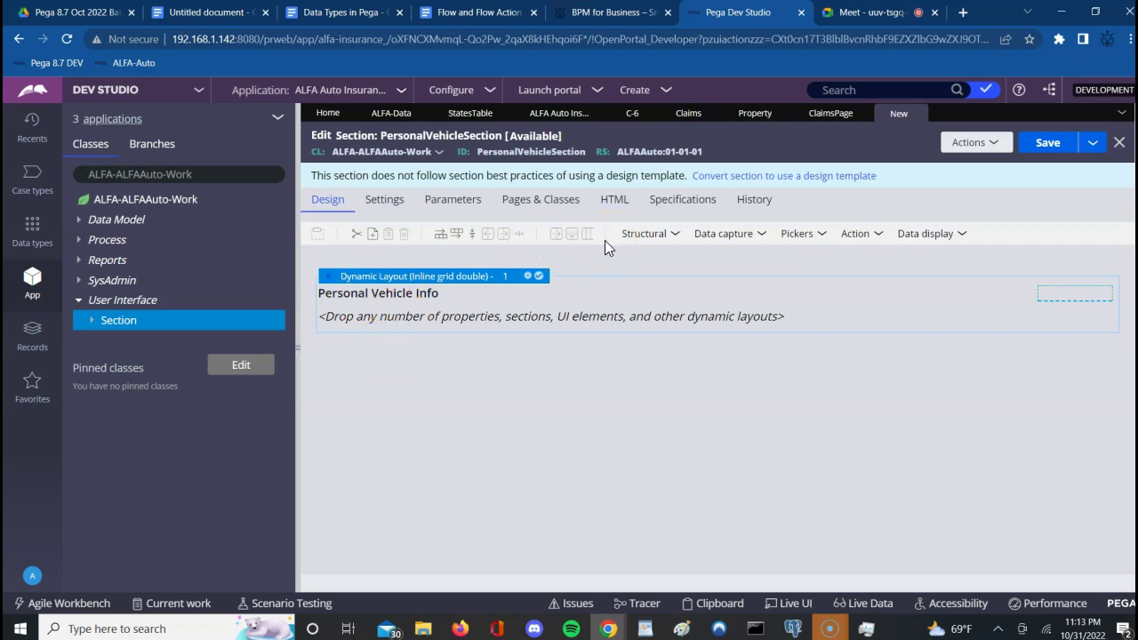
Insert a nested dynamic layout inside the Personal Vehicle Info layout.
click(676, 235)
click(671, 235)
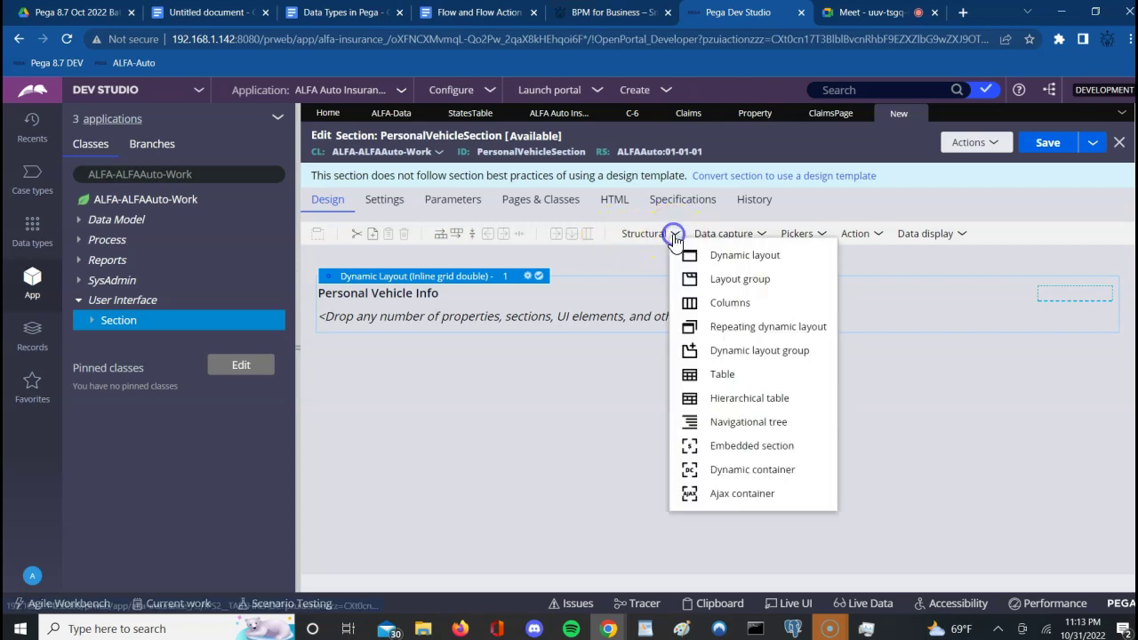
drag(701, 255, 569, 313)
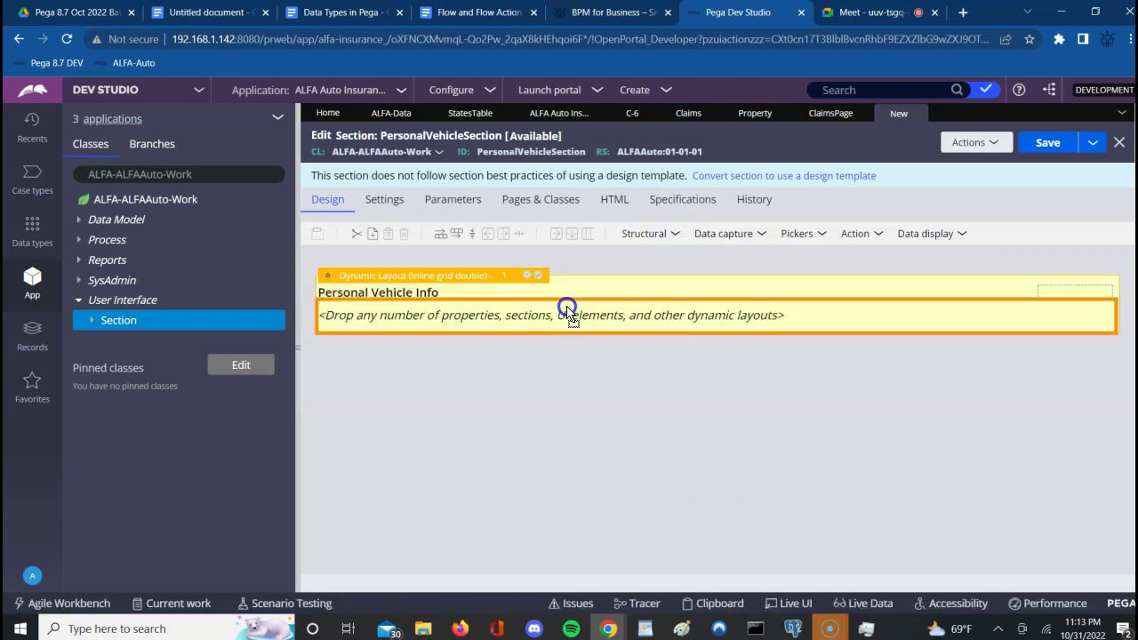
drag(569, 313, 566, 306)
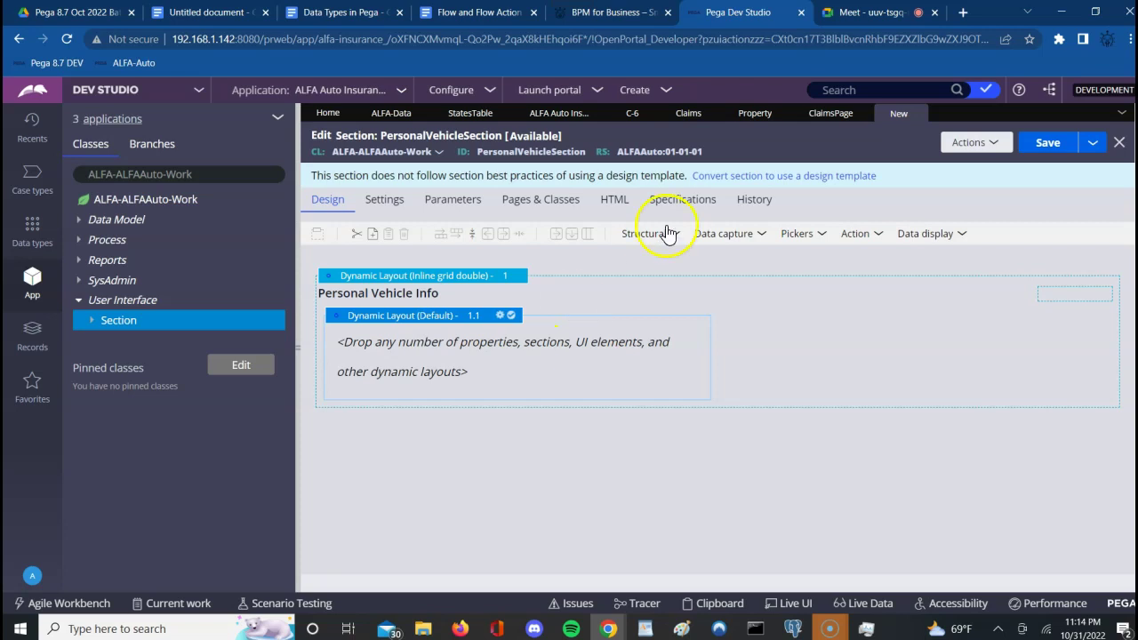
Set the layout format of the nested dynamic layout in Personal Vehicle Info to Other, Stacked with labels left.
click(498, 316)
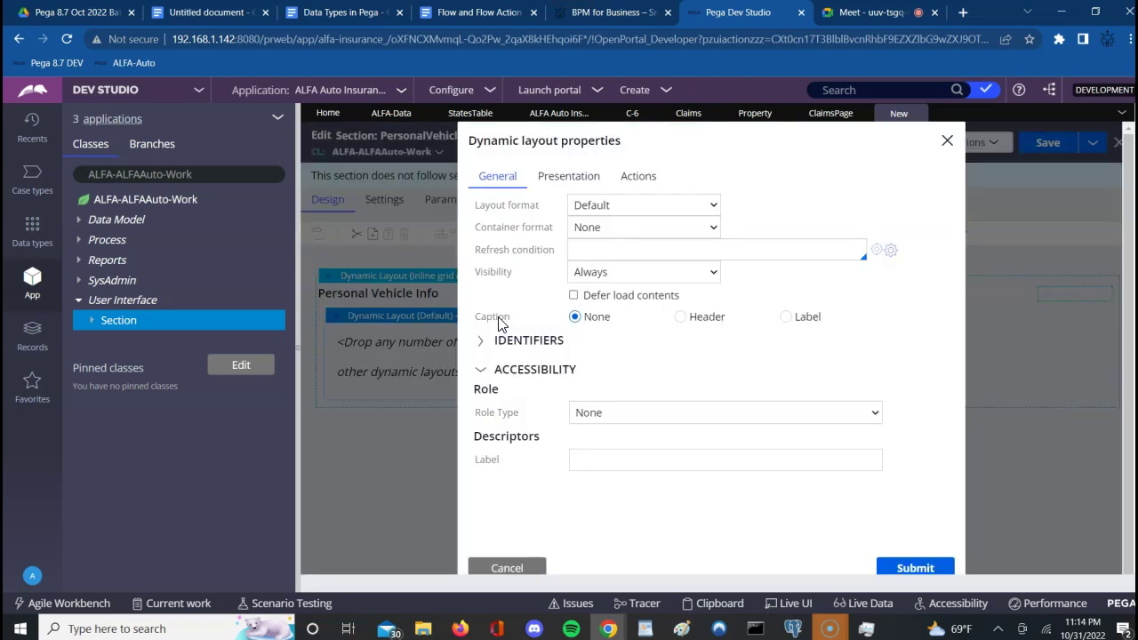
click(680, 206)
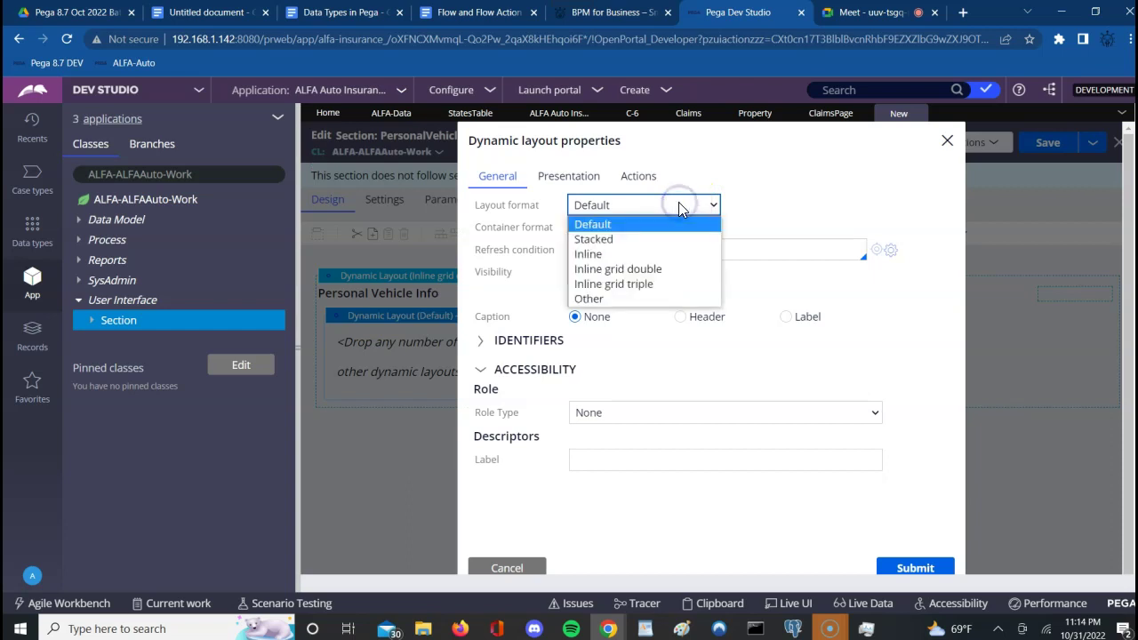
click(608, 299)
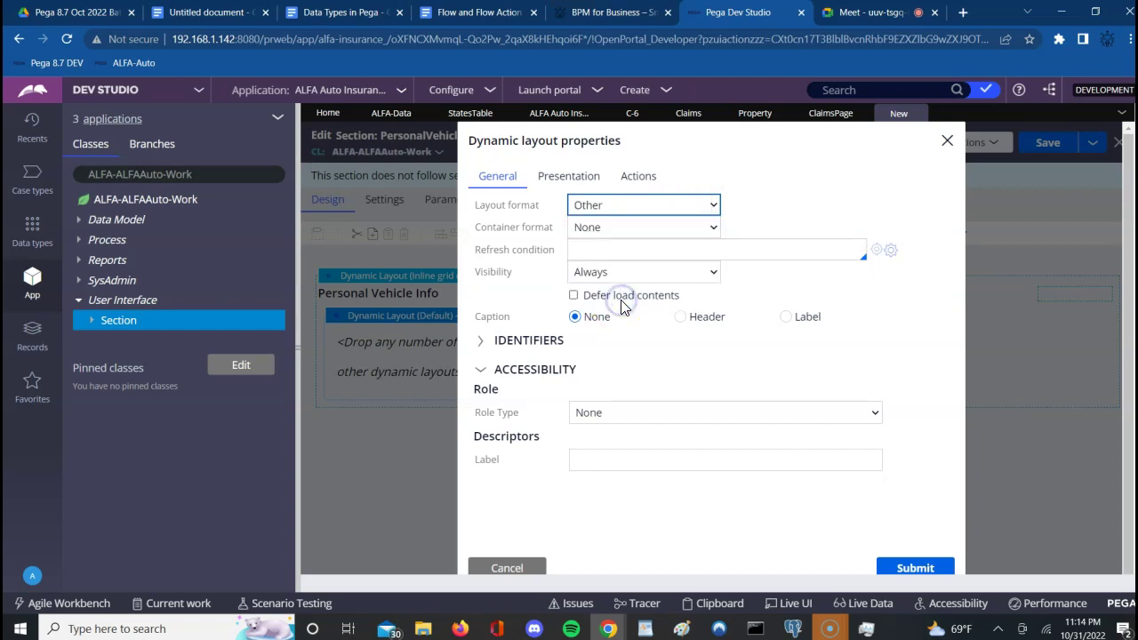
click(796, 205)
key(Down)
key(Down)
key(Down)
key(Down)
key(Down)
key(Down)
key(Down)
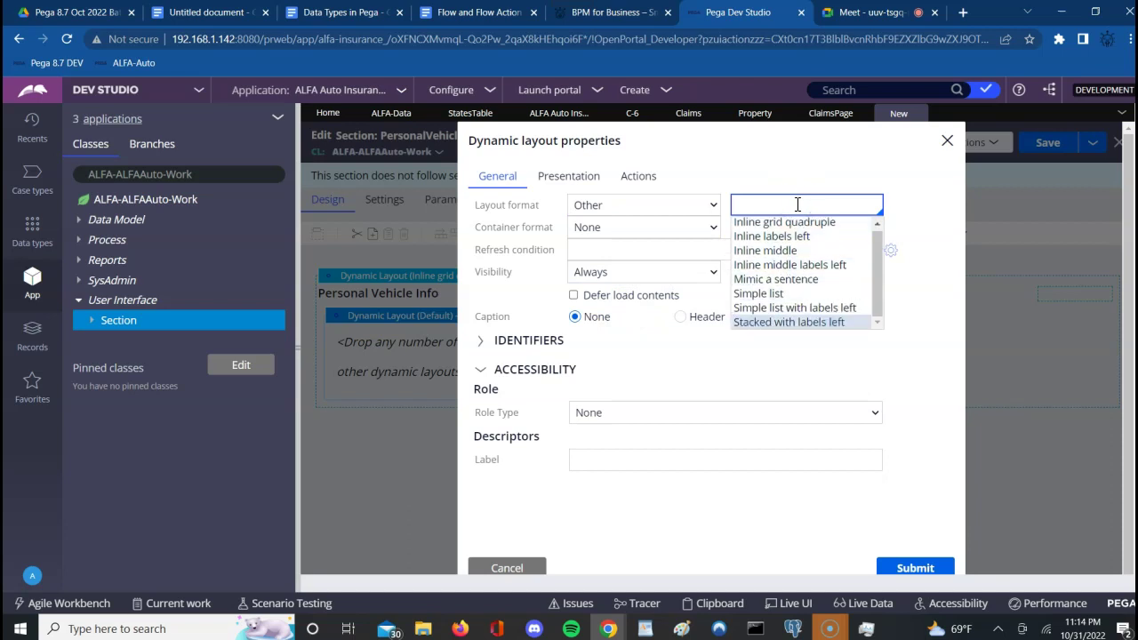
key(Return)
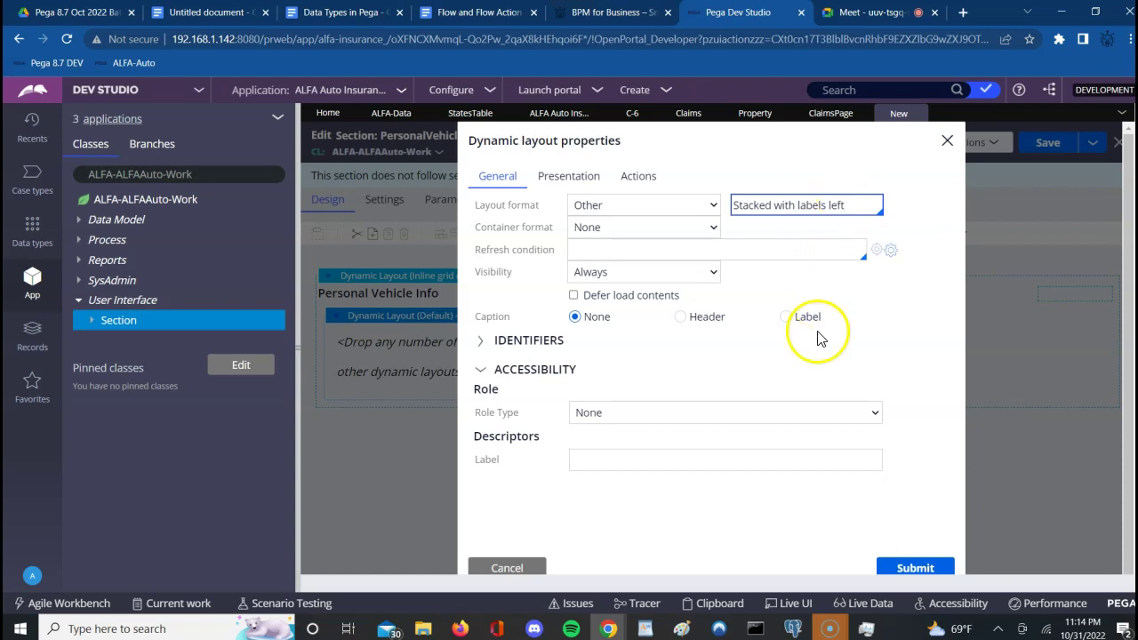
click(901, 572)
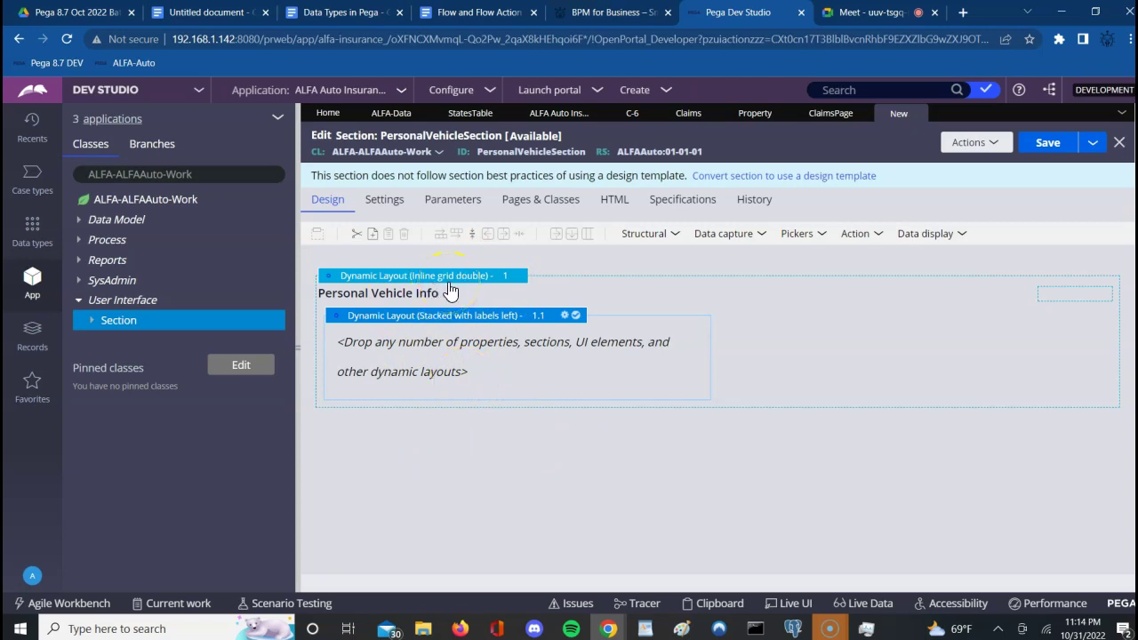
Copy the whole Personal Vehicle Info layout and paste the duplicate below it.
click(457, 278)
right_click(457, 280)
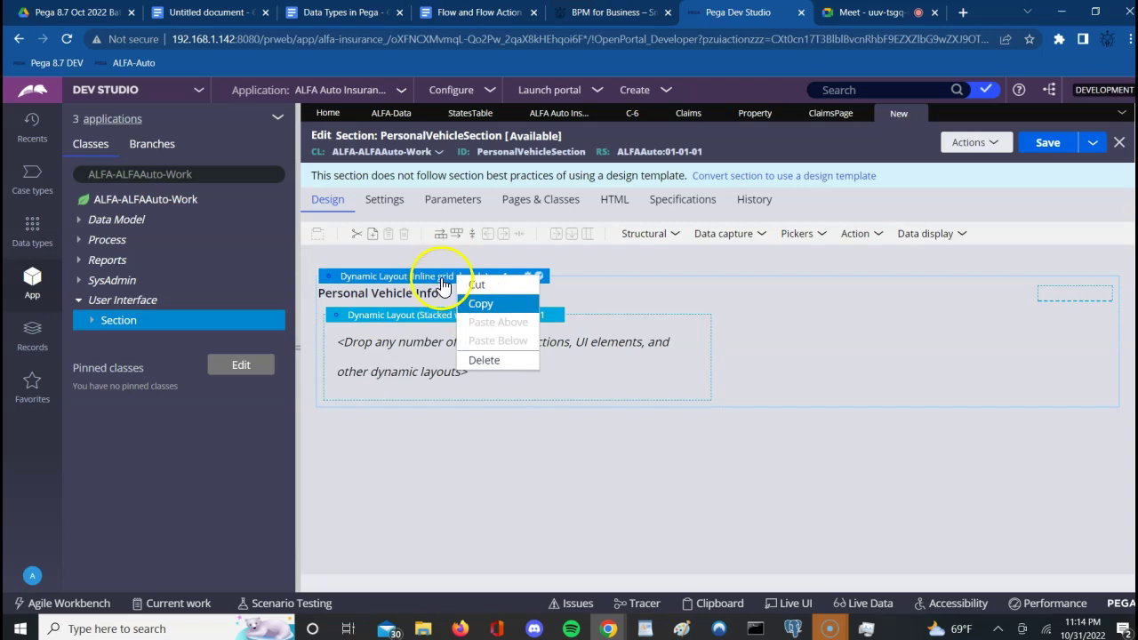
click(481, 305)
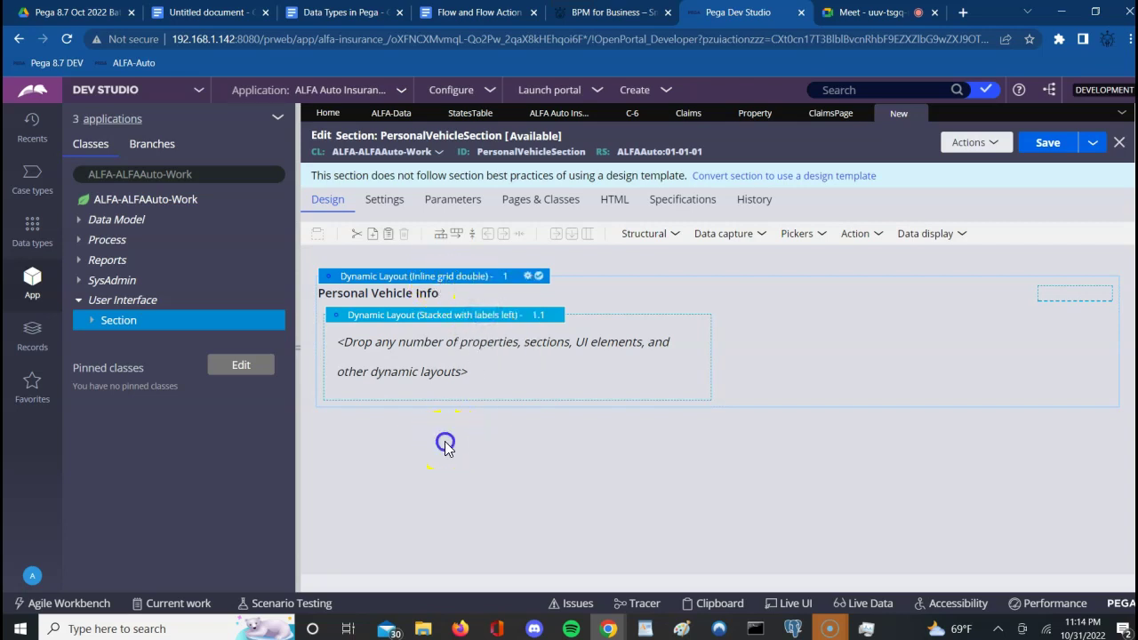
right_click(445, 446)
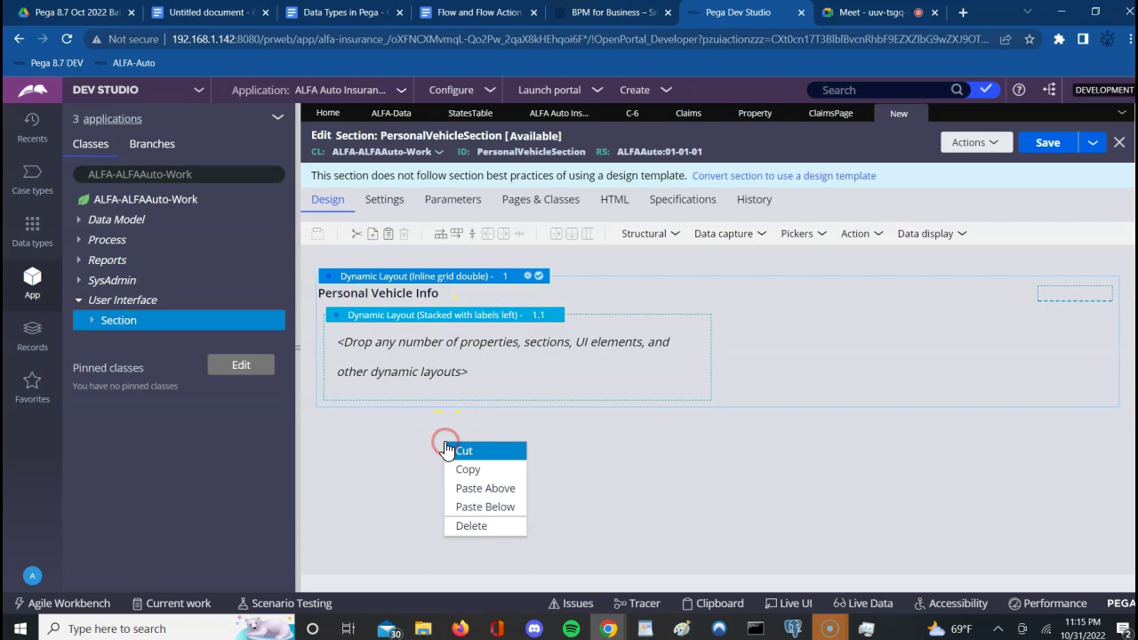
click(485, 516)
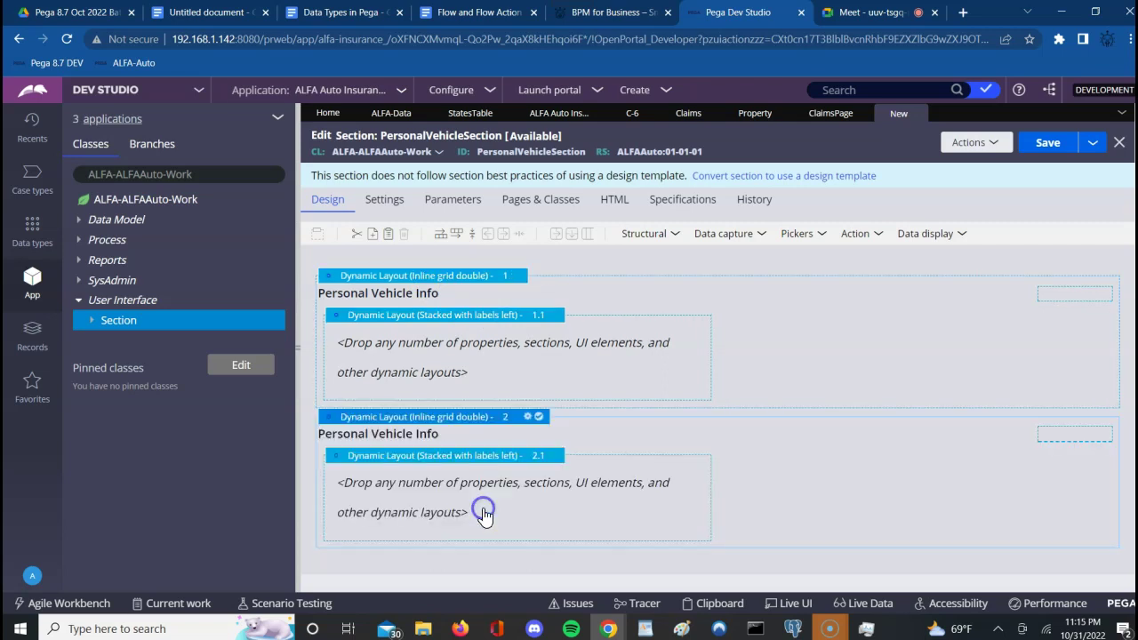
Change the header title of the second Inline grid double layout to "Claims Info" and save the section.
click(436, 485)
click(528, 417)
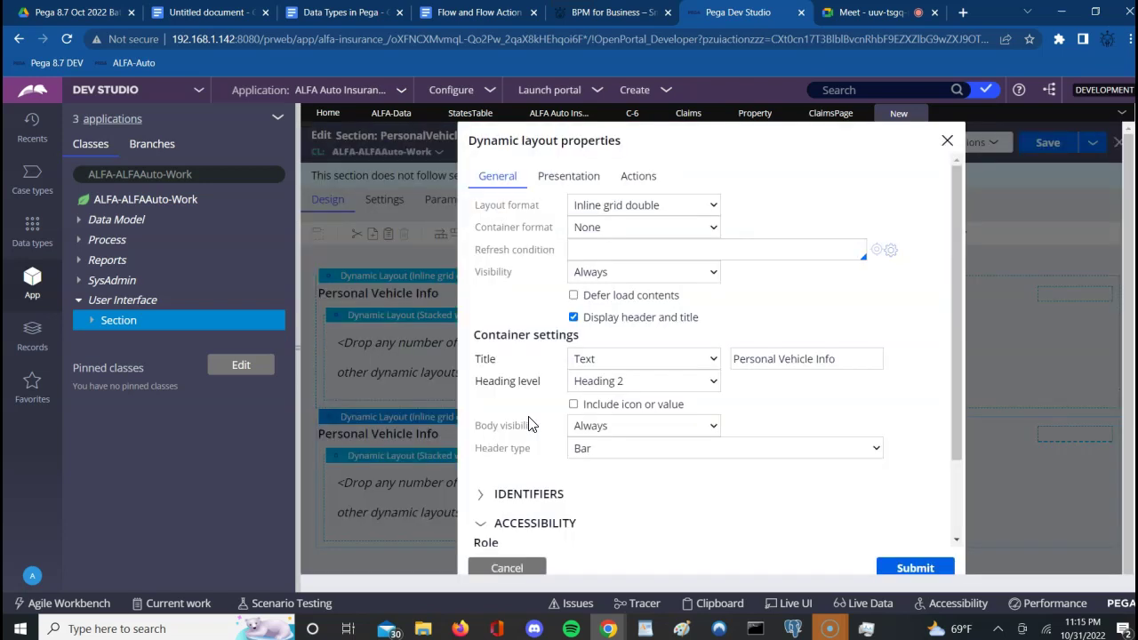
double_click(746, 365)
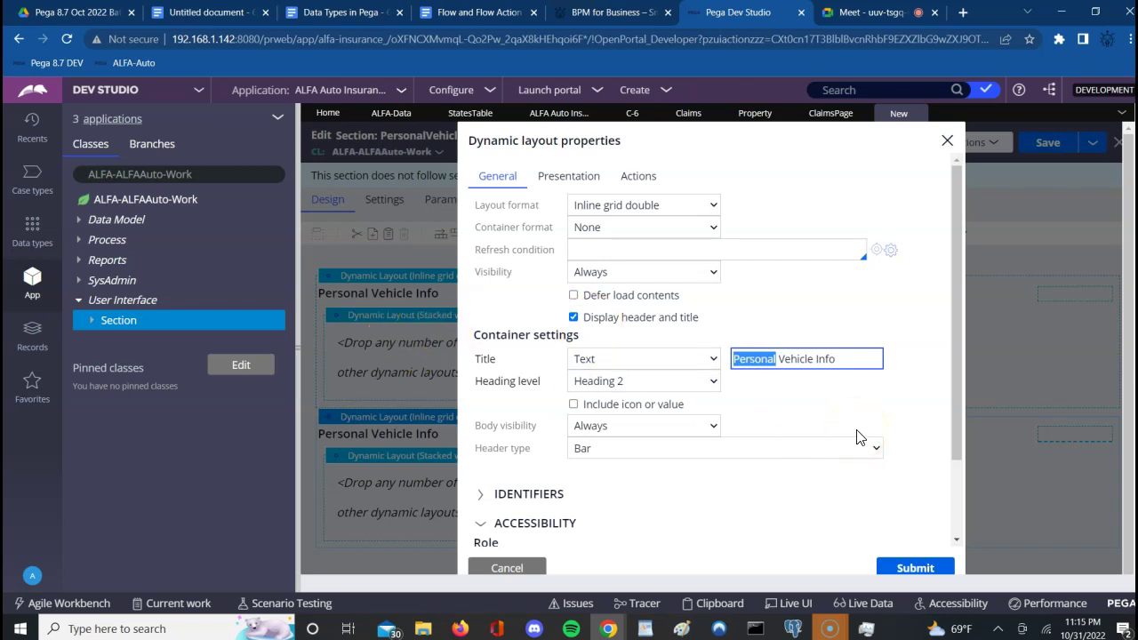
text(Class)
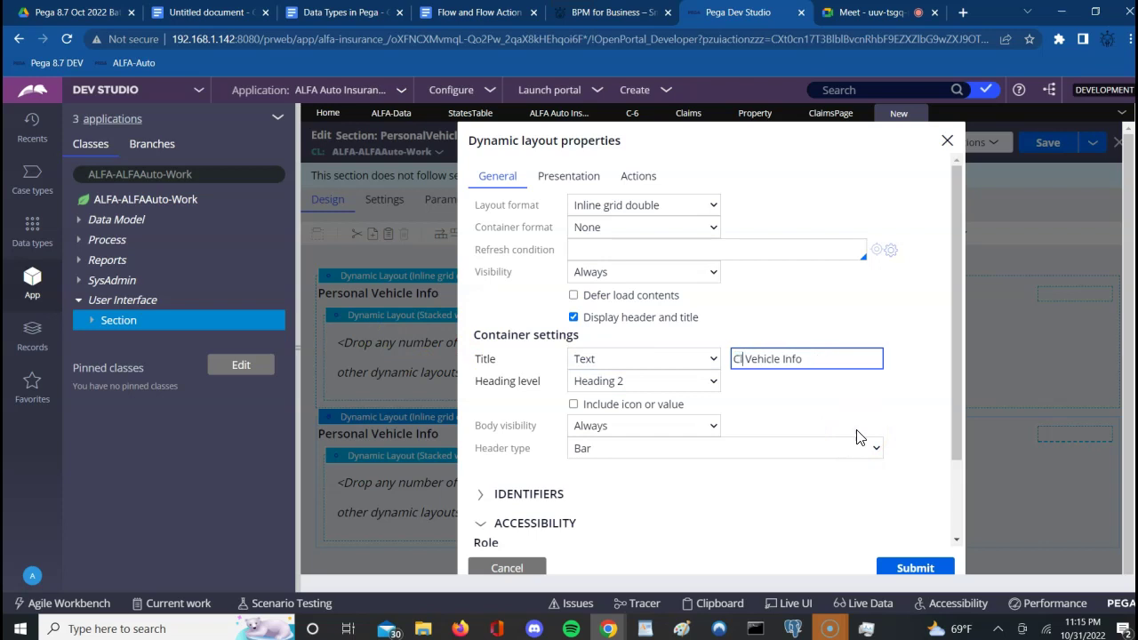
key(BackSpace)
key(BackSpace)
text(ims)
key(shift+Right)
key(shift+Right)
key(shift+Right)
key(shift+Right)
key(shift+Right)
key(shift+Right)
key(shift+Right)
key(shift+Right)
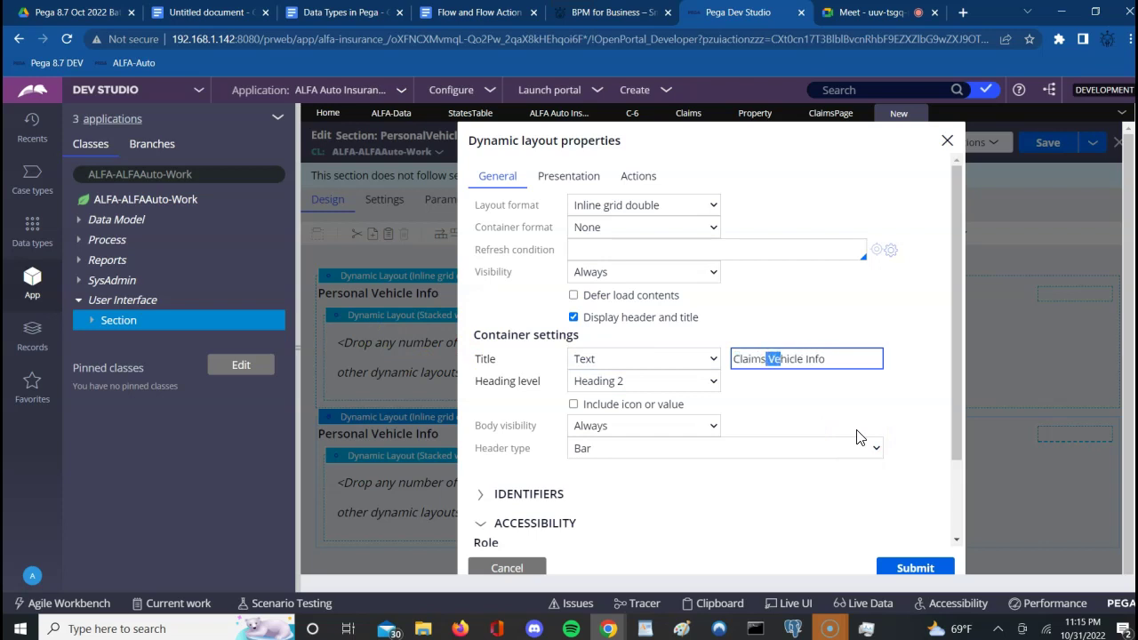
key(BackSpace)
click(906, 571)
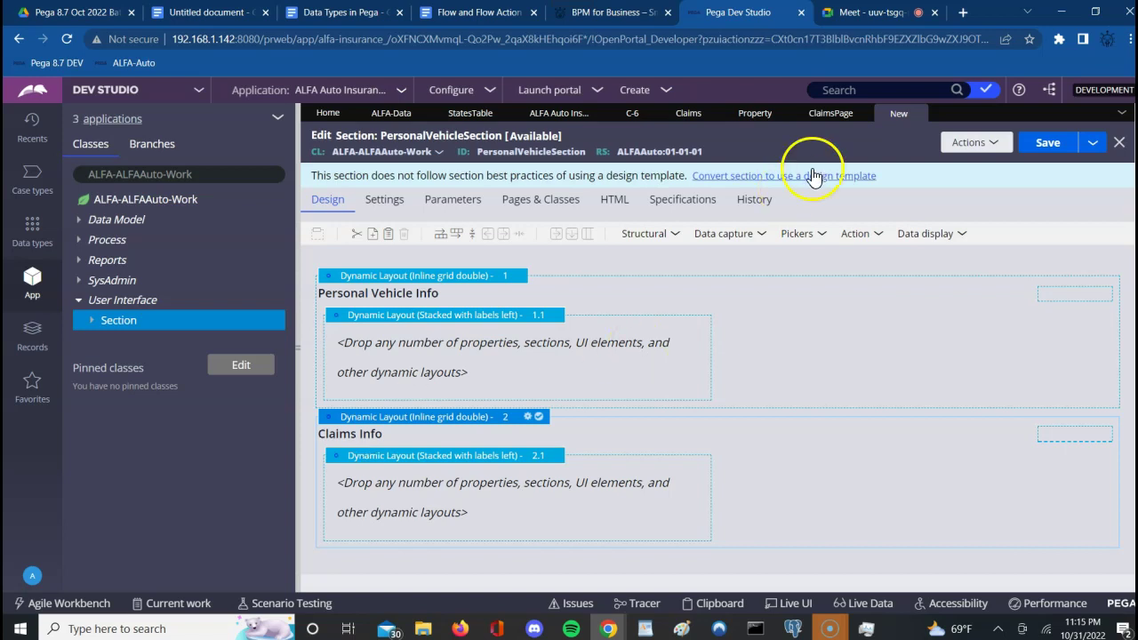
click(1042, 151)
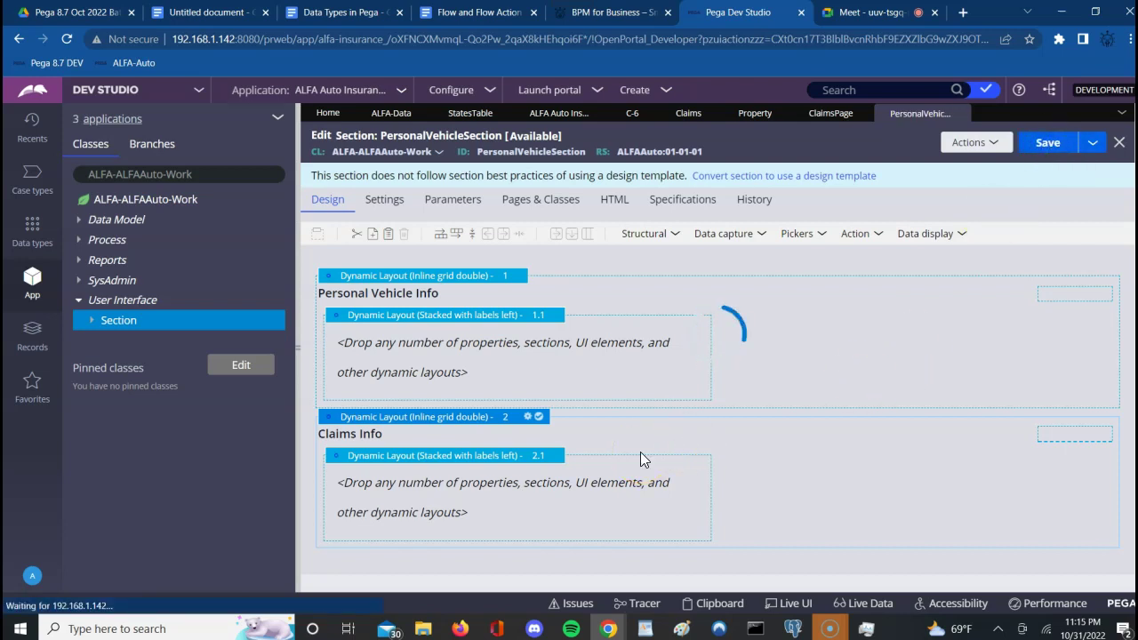
Expand the PersonalVehiclePage properties in the data model and add a Text input to the stacked layout under Personal Vehicle Info.
click(80, 223)
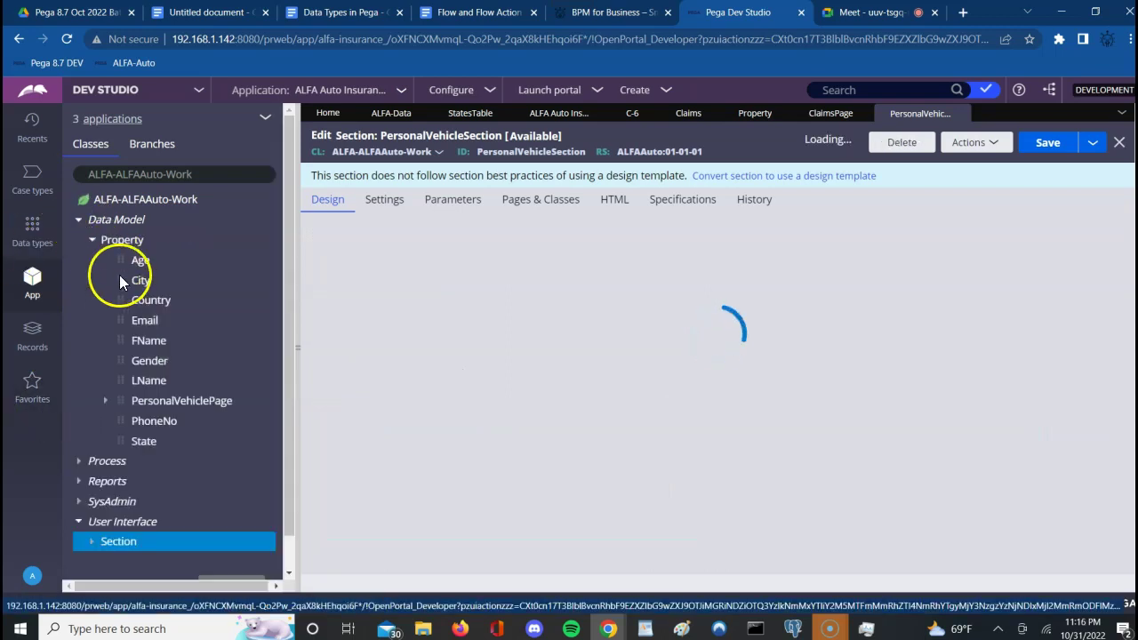
click(104, 401)
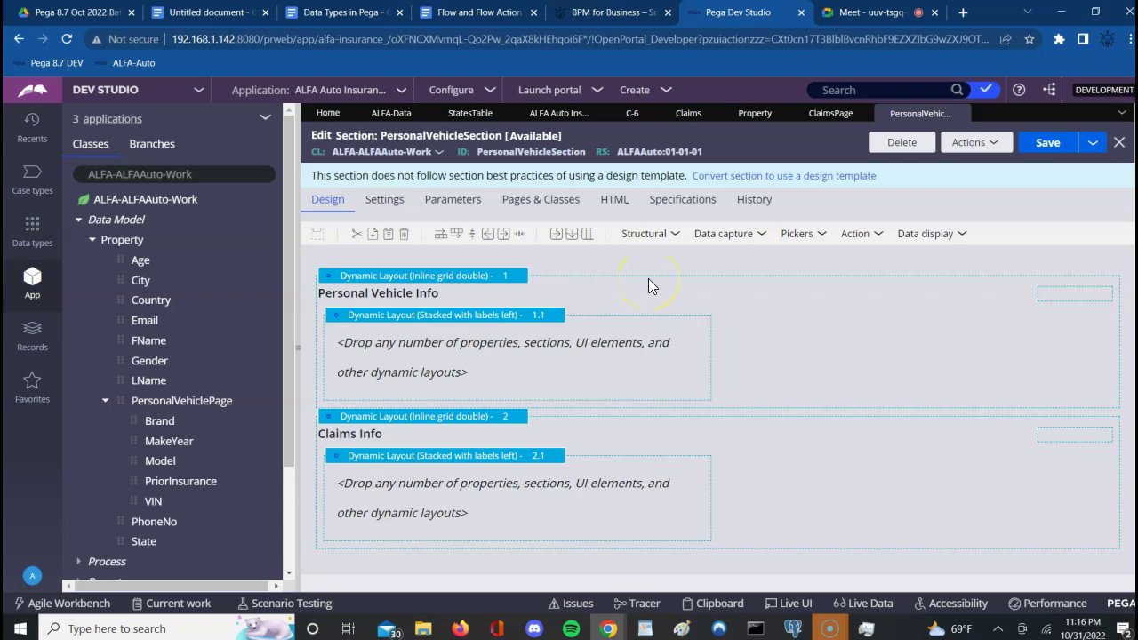
click(753, 239)
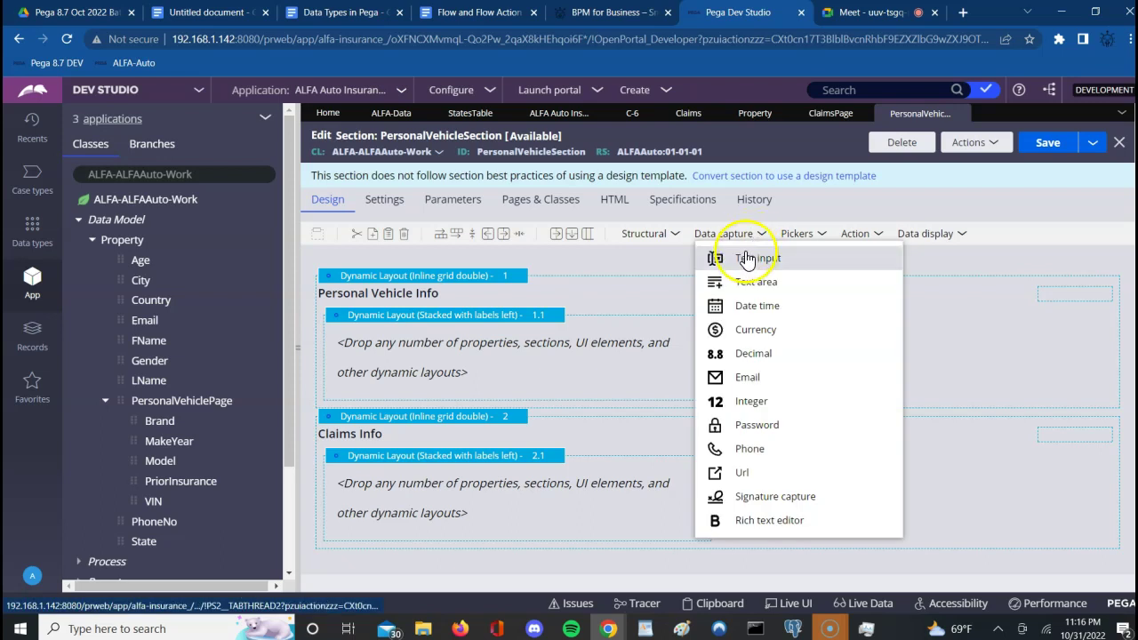
drag(744, 258, 580, 348)
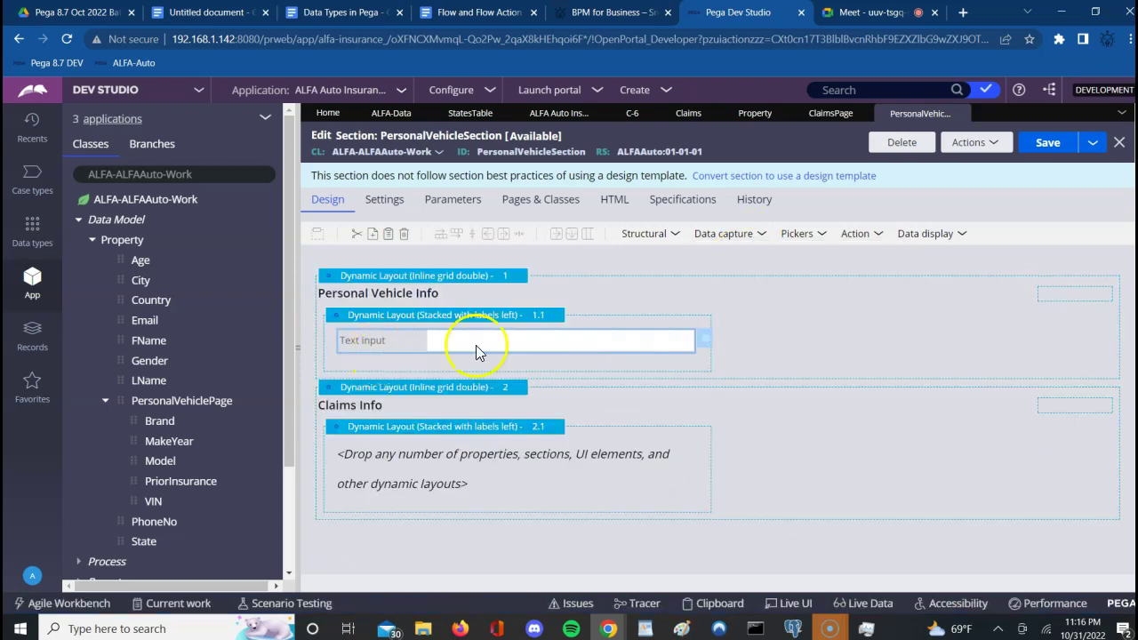
click(745, 238)
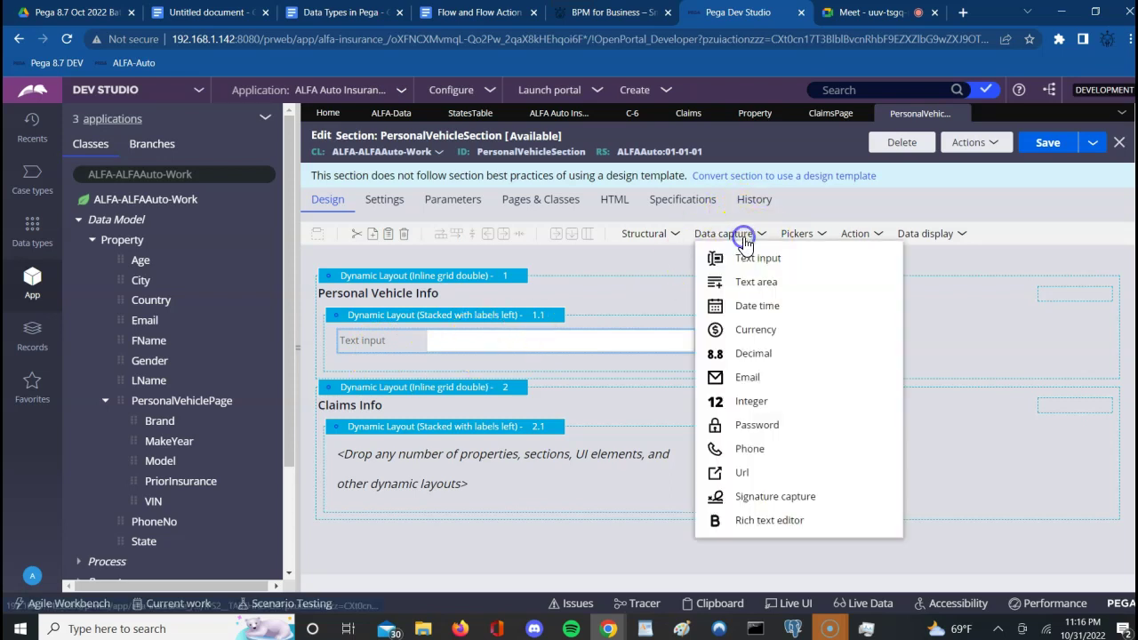
click(749, 291)
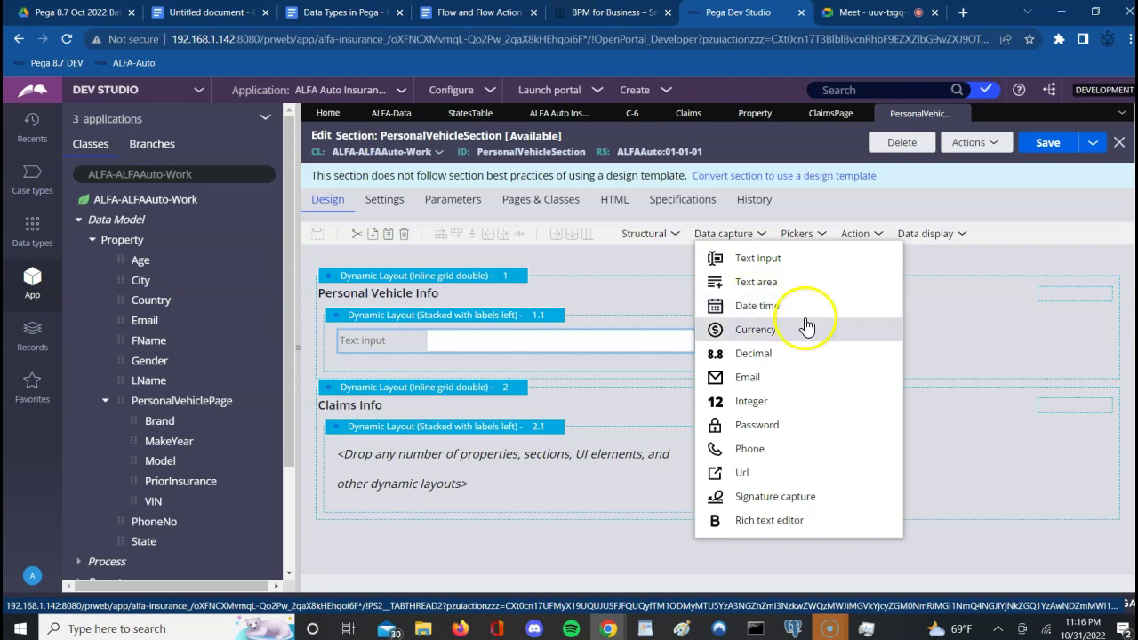
click(967, 356)
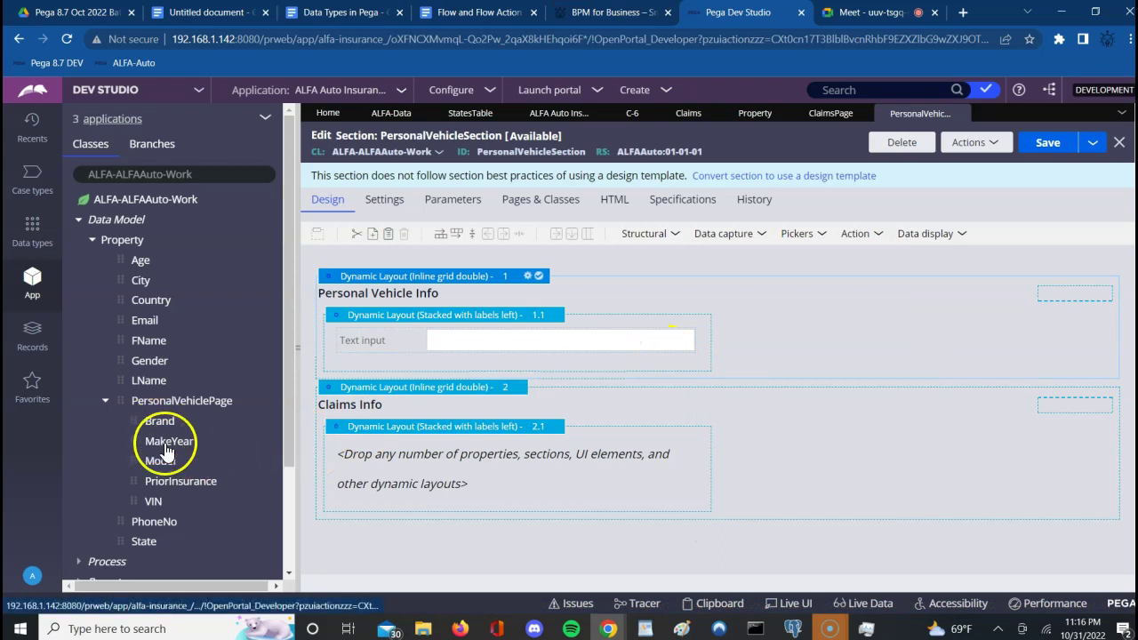
drag(162, 461, 345, 397)
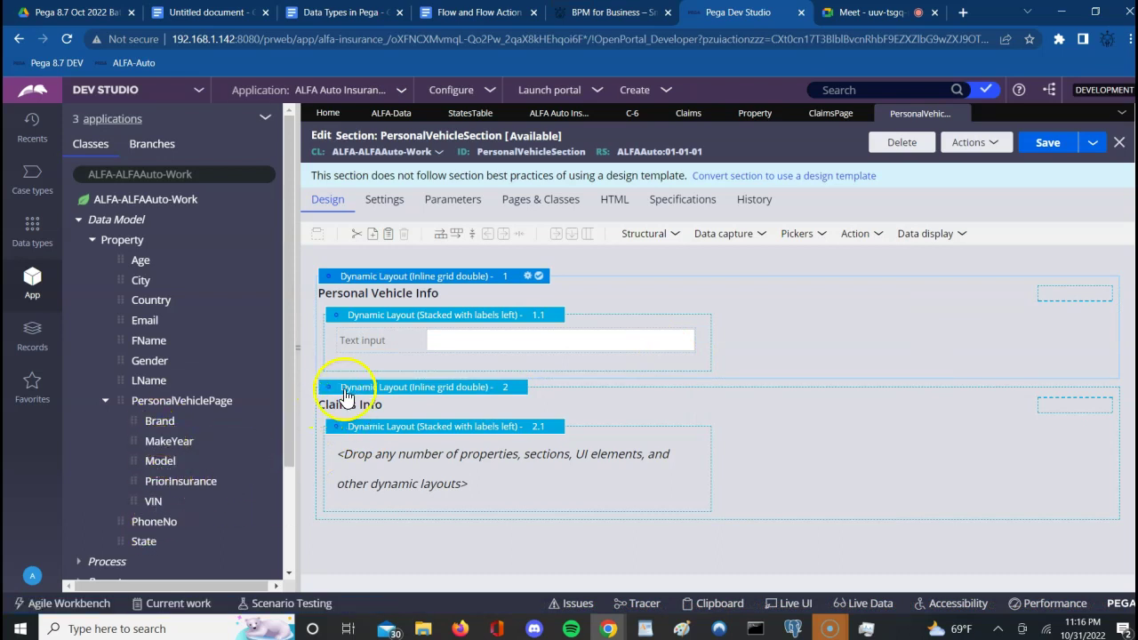
Copy the text input under Personal Vehicle Info and paste a duplicate into the same stacked layout.
click(453, 341)
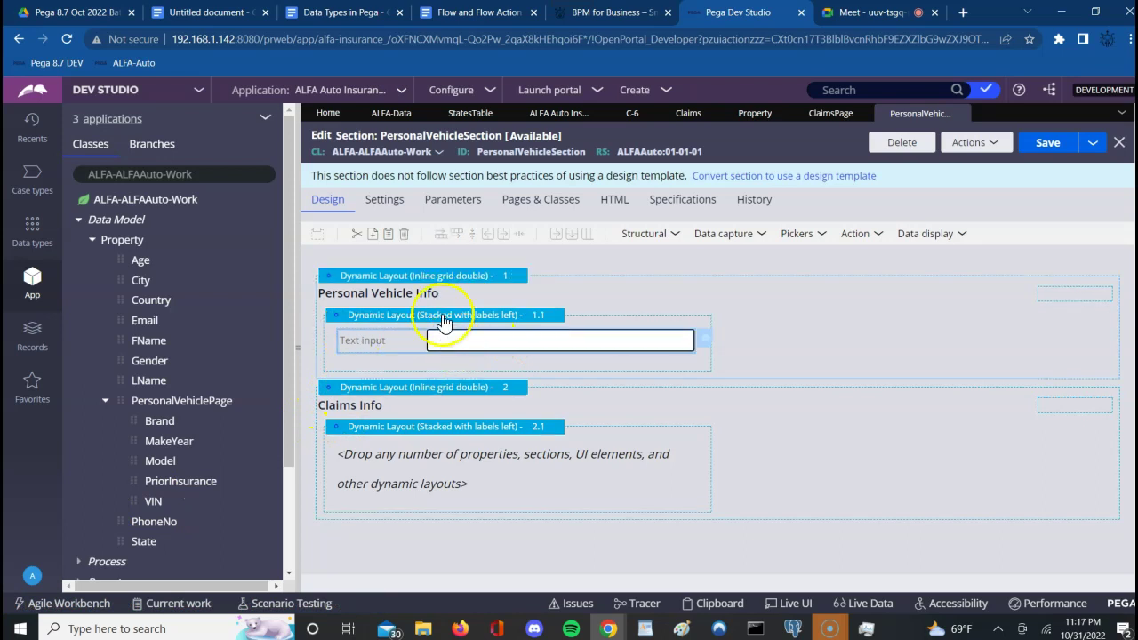
right_click(703, 339)
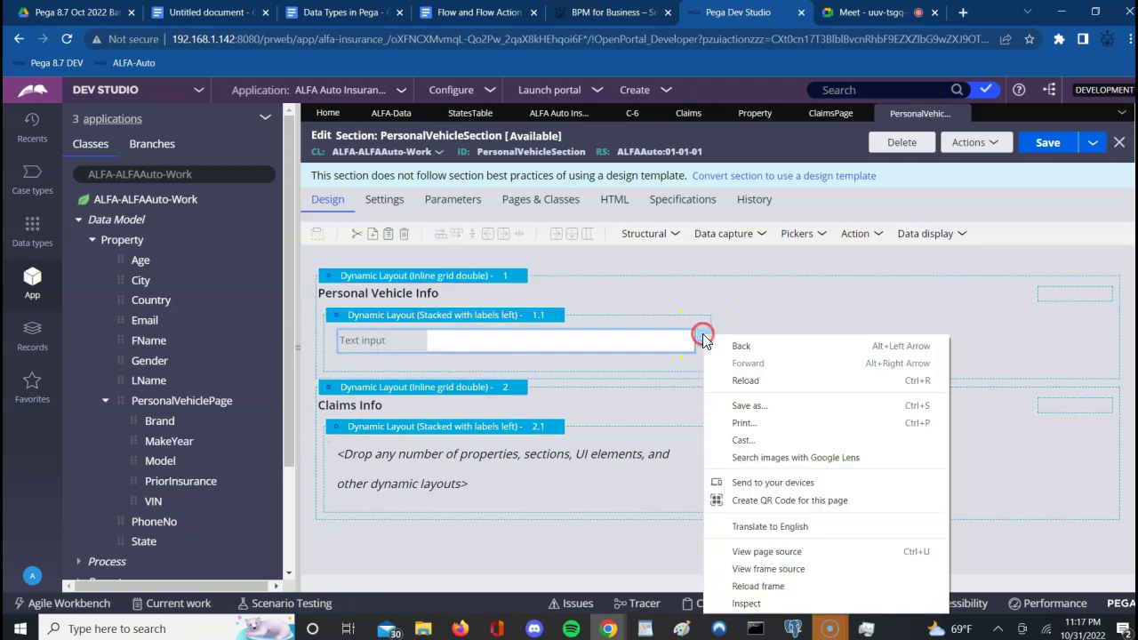
click(673, 341)
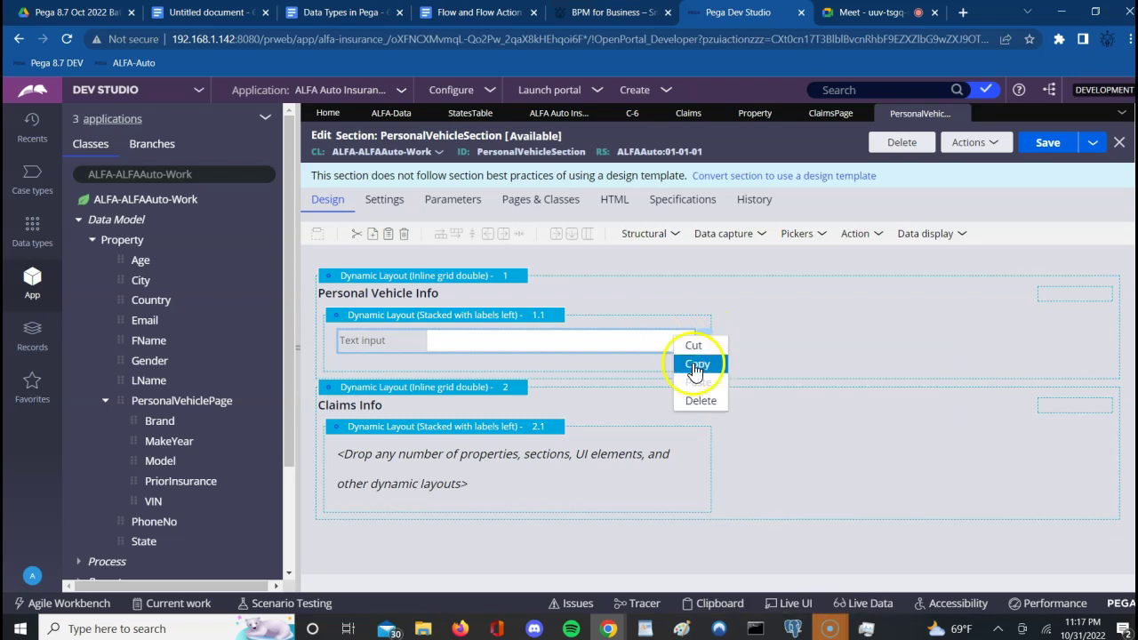
click(693, 369)
right_click(685, 344)
click(709, 392)
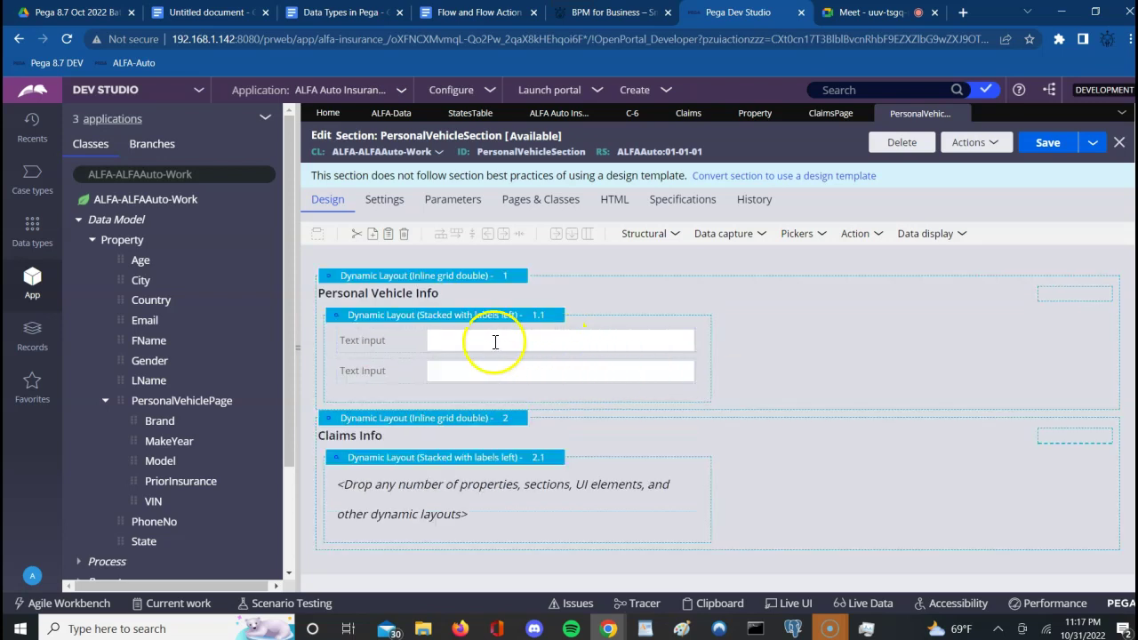
Paste the copied Personal Vehicle Info layout below the stacked layout that holds the two text inputs.
right_click(516, 353)
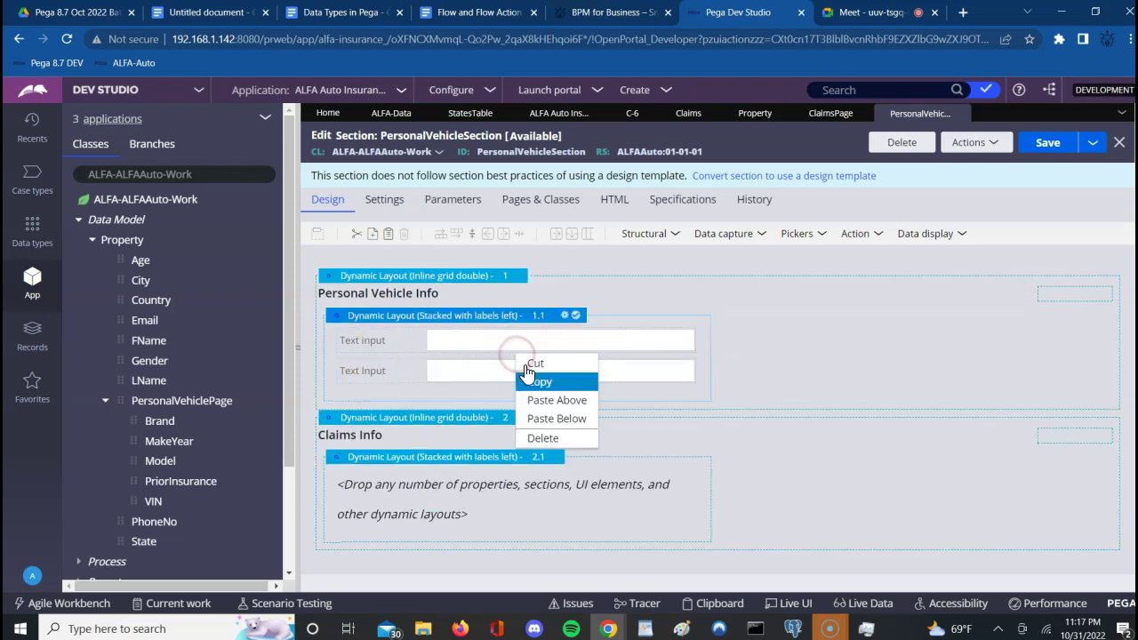
click(555, 418)
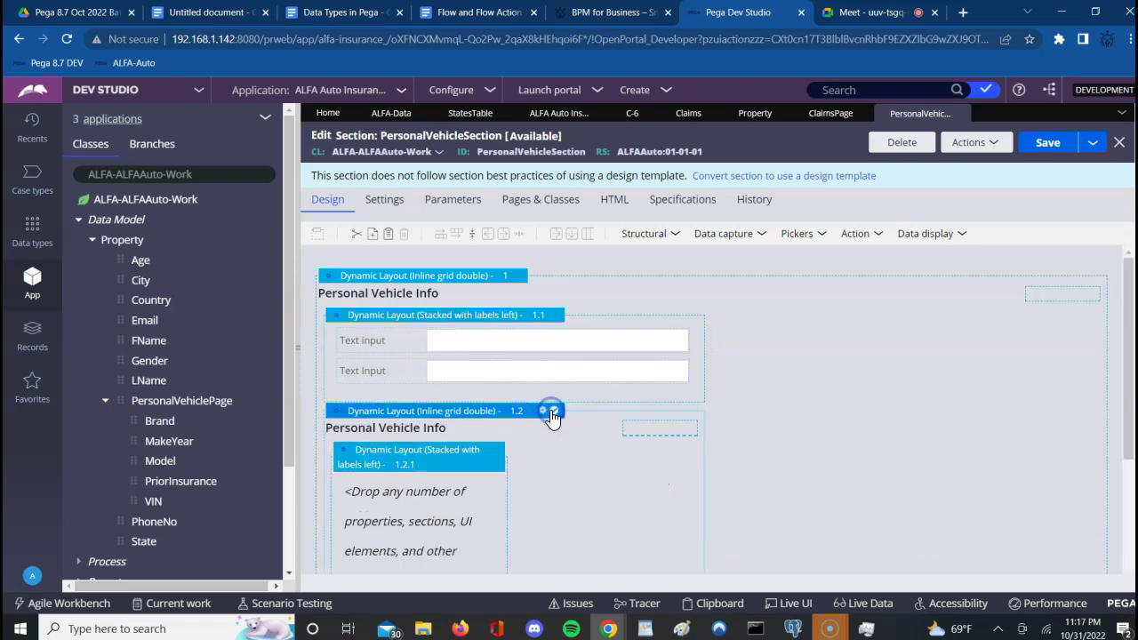
click(858, 430)
click(673, 429)
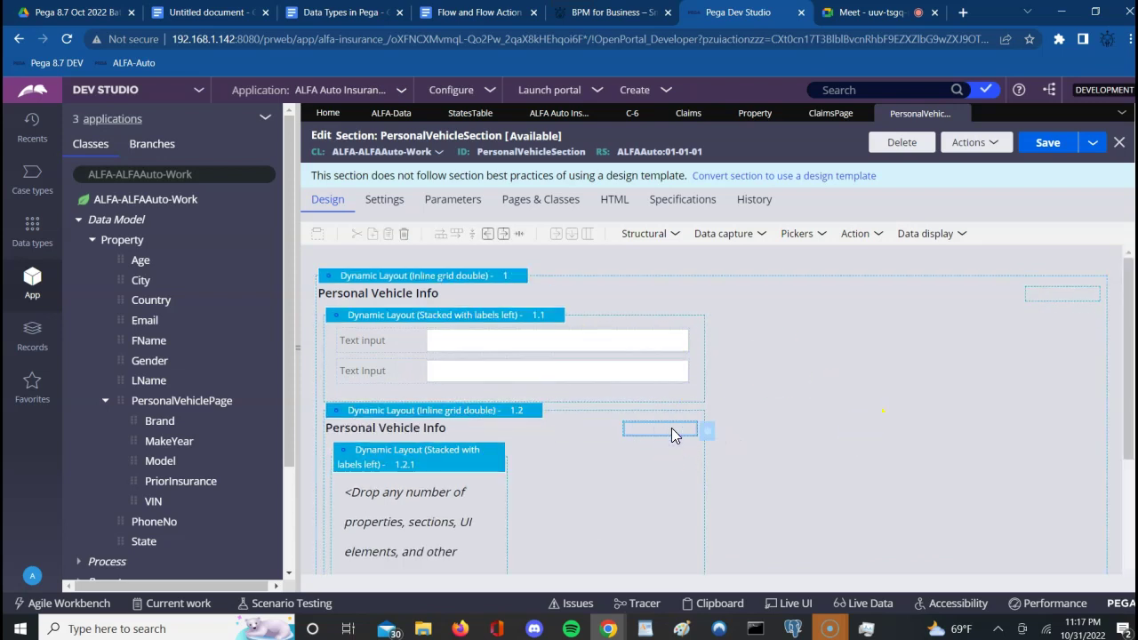
click(707, 433)
click(785, 436)
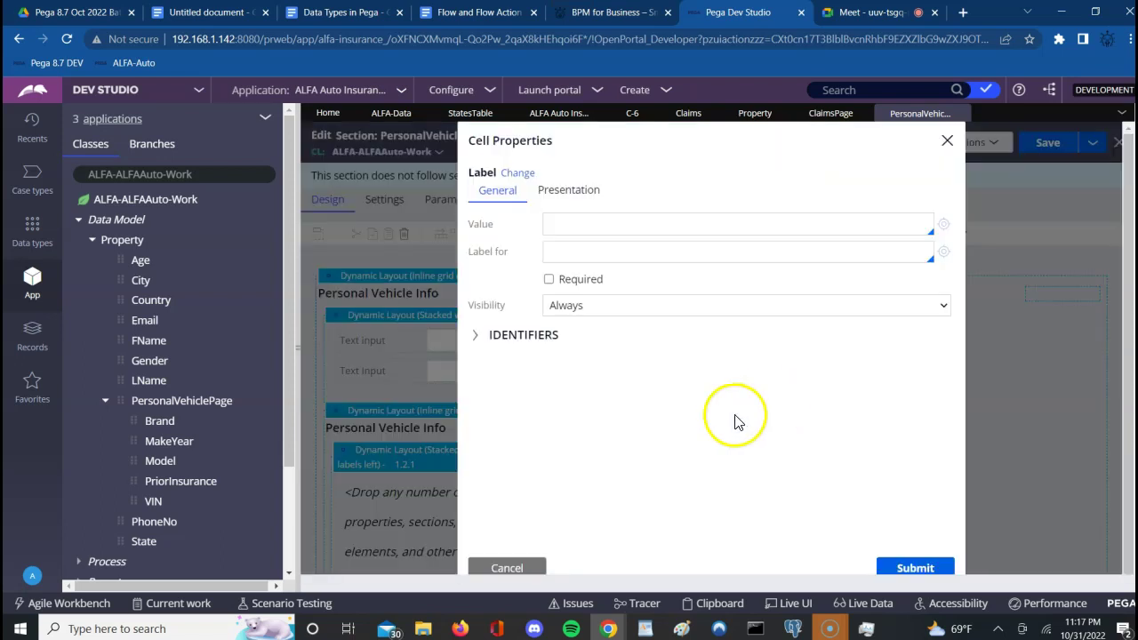
click(521, 565)
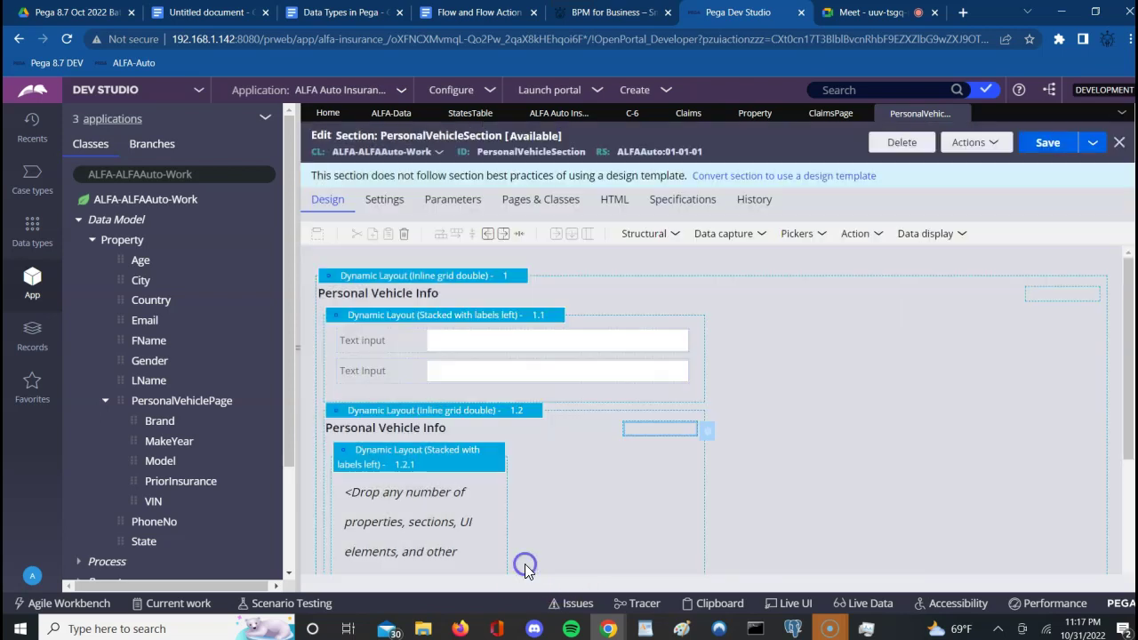
click(705, 434)
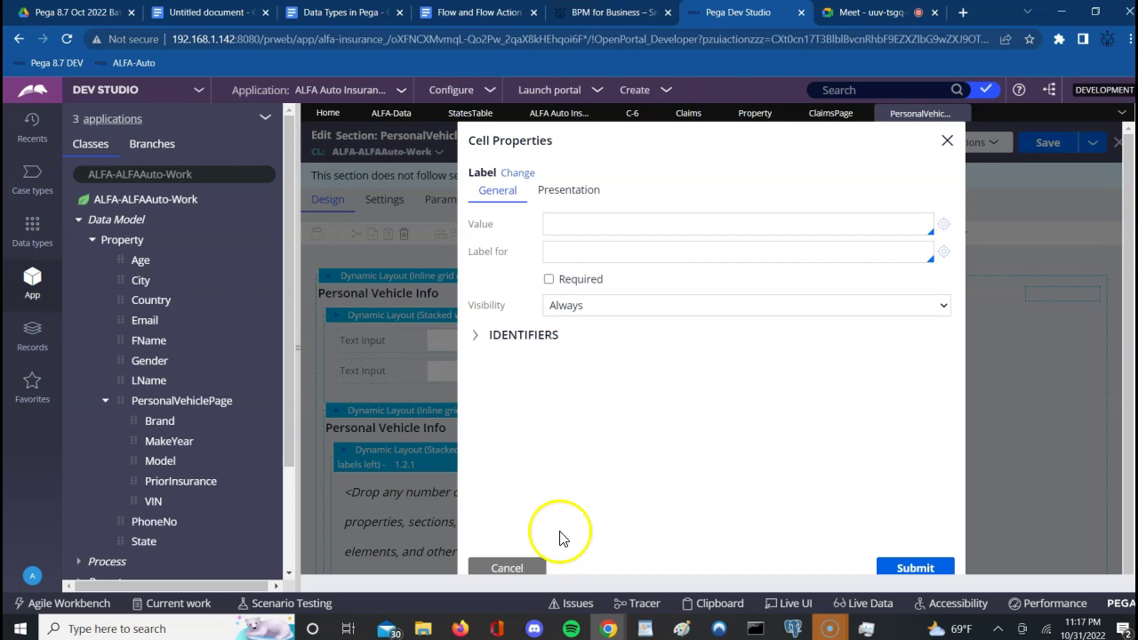
click(506, 566)
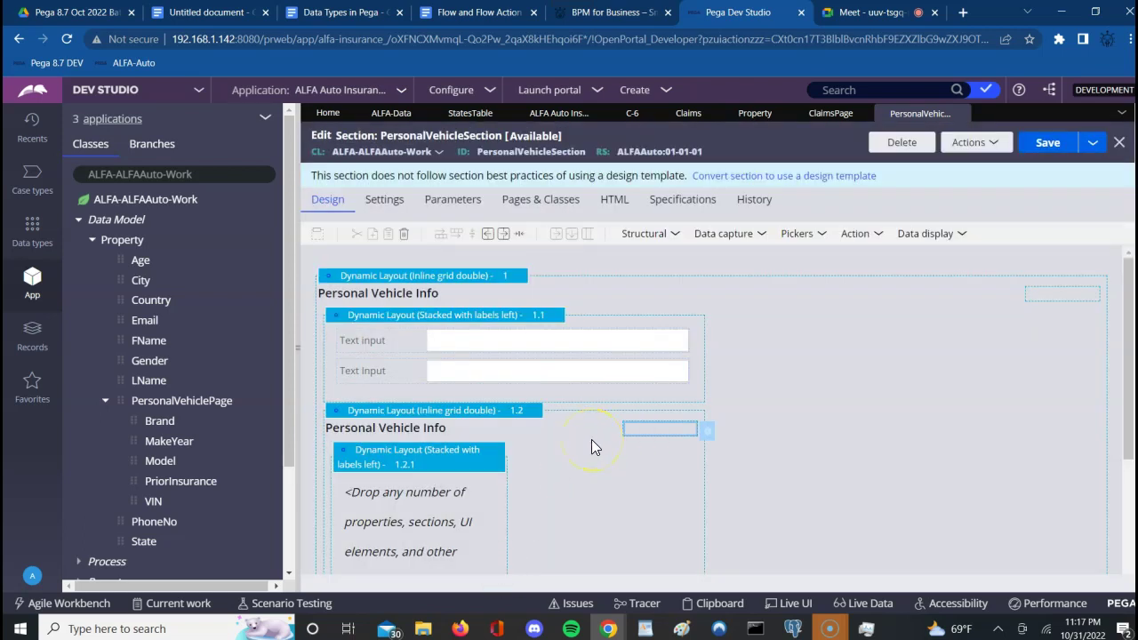
Copy the first text input under Personal Vehicle Info and paste it as a third field in the same stacked layout.
click(635, 429)
click(632, 375)
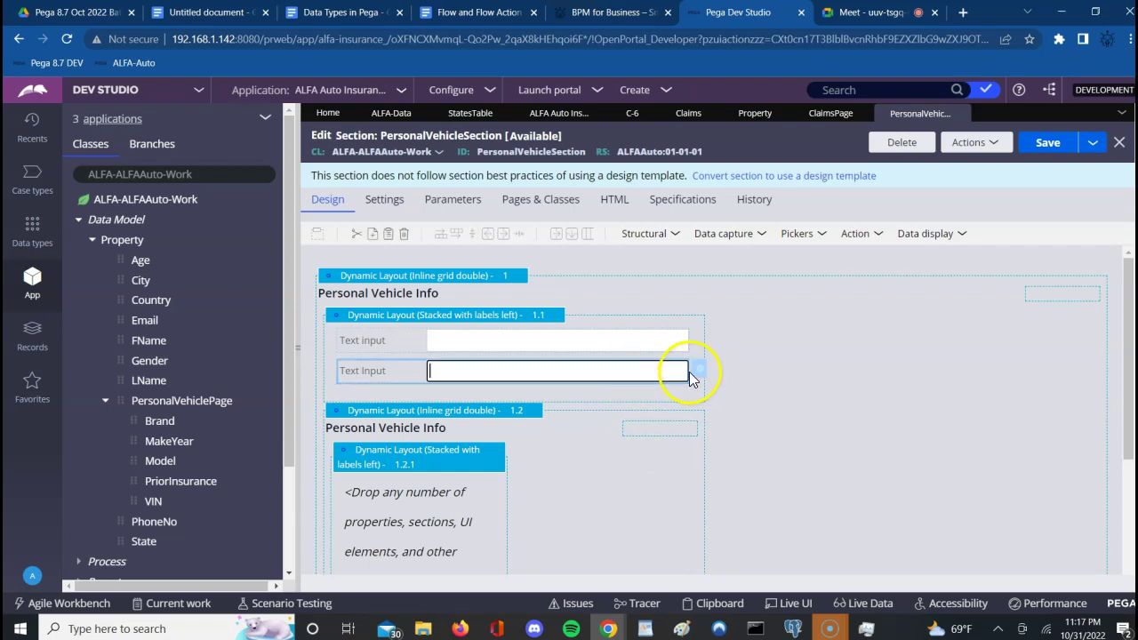
click(657, 370)
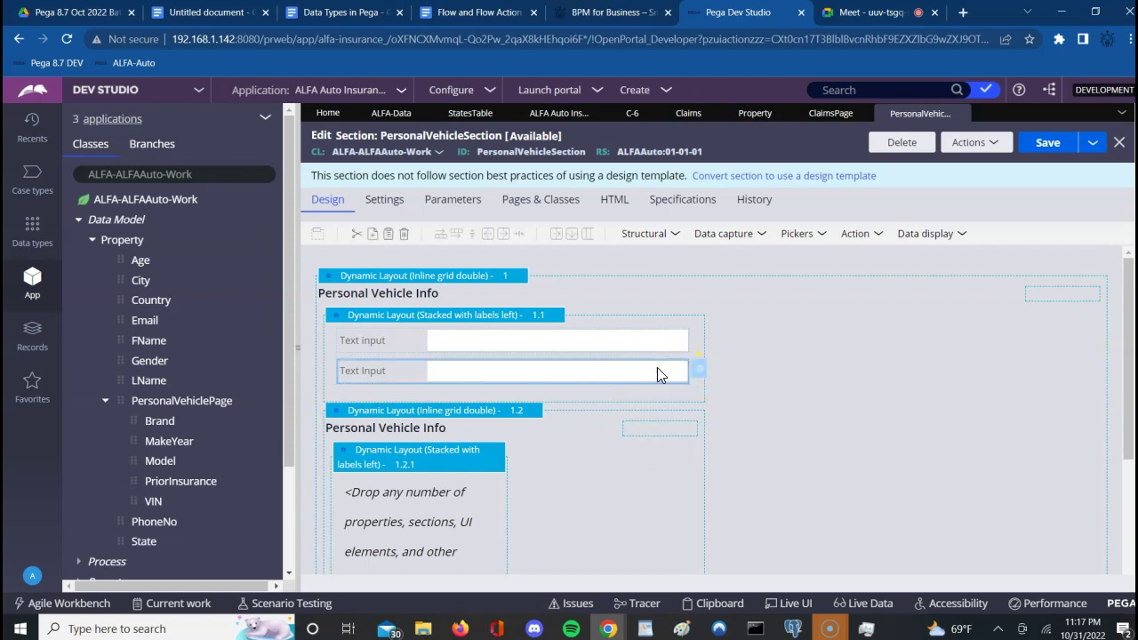
click(667, 341)
click(667, 342)
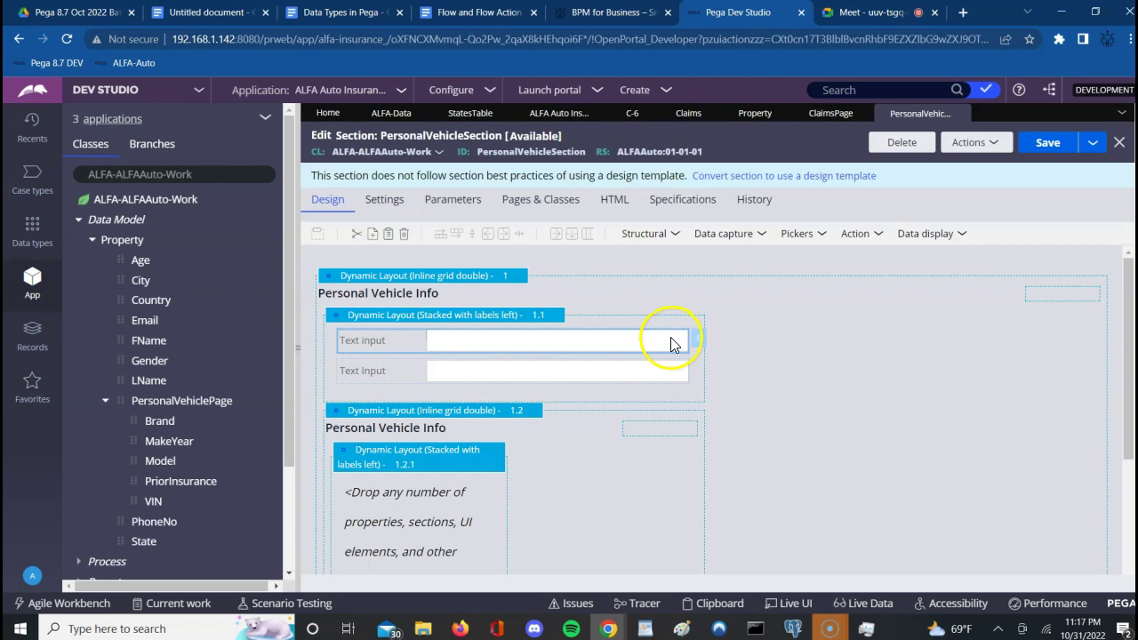
right_click(649, 345)
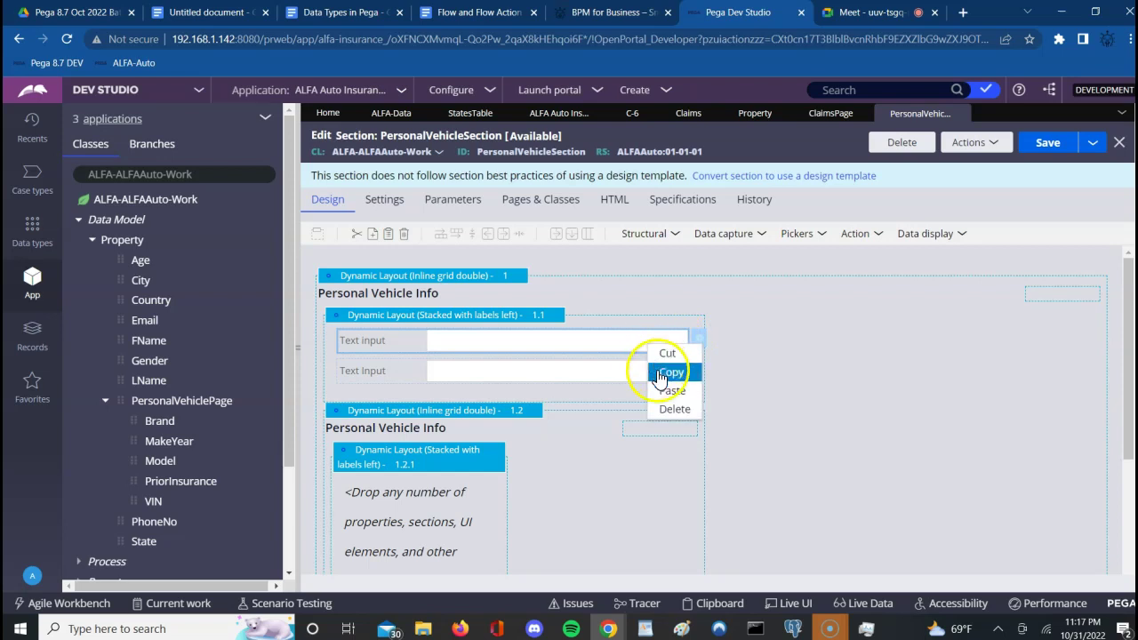
click(658, 373)
right_click(648, 339)
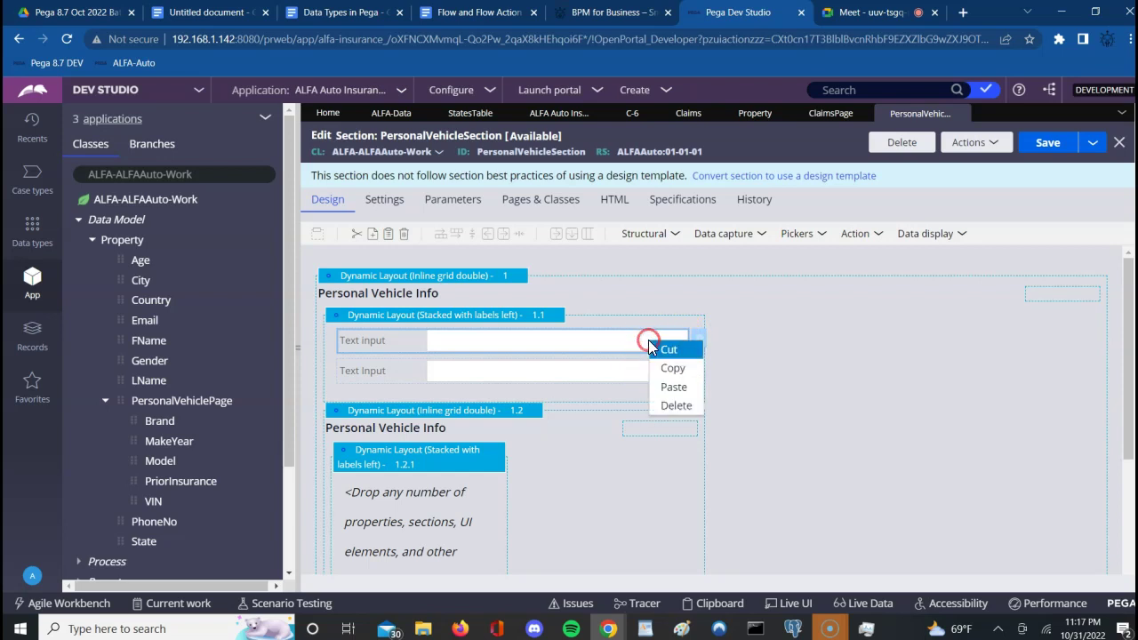
click(663, 385)
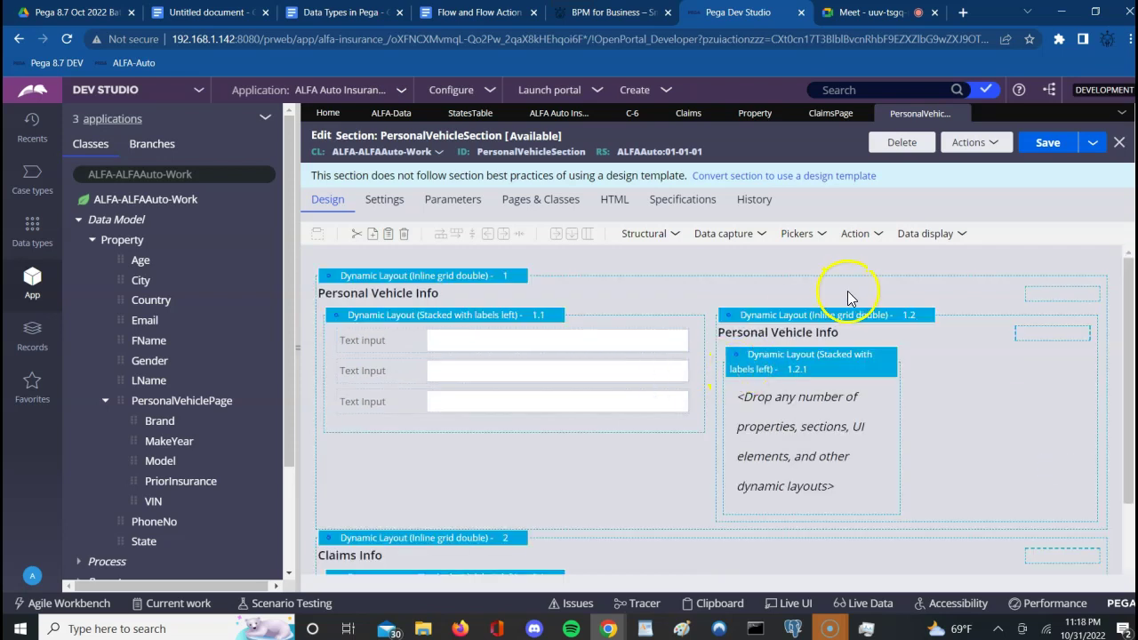
Delete the nested Personal Vehicle Info inline grid double layout (1.2).
click(886, 320)
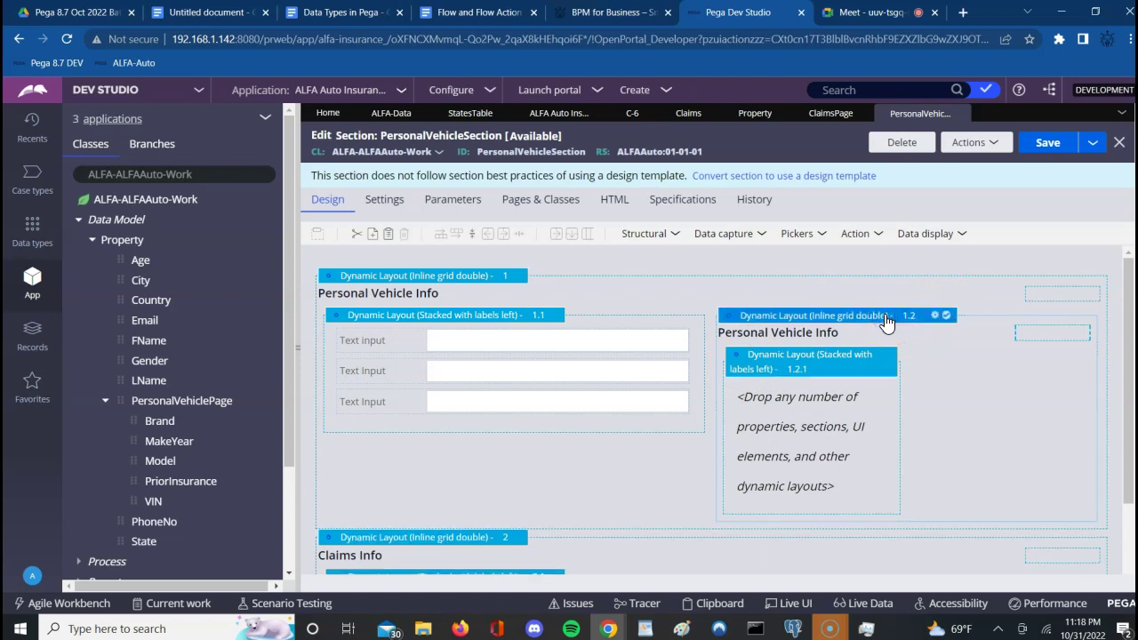
key(Delete)
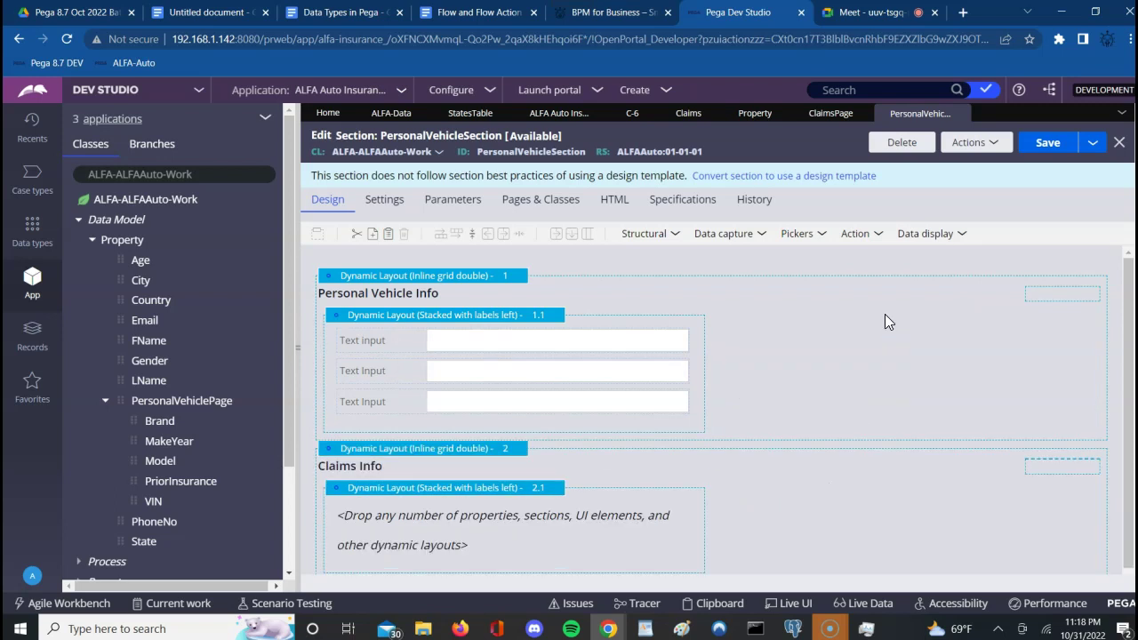
Copy the second text input and paste it twice so the stacked layout holds five text inputs.
right_click(498, 378)
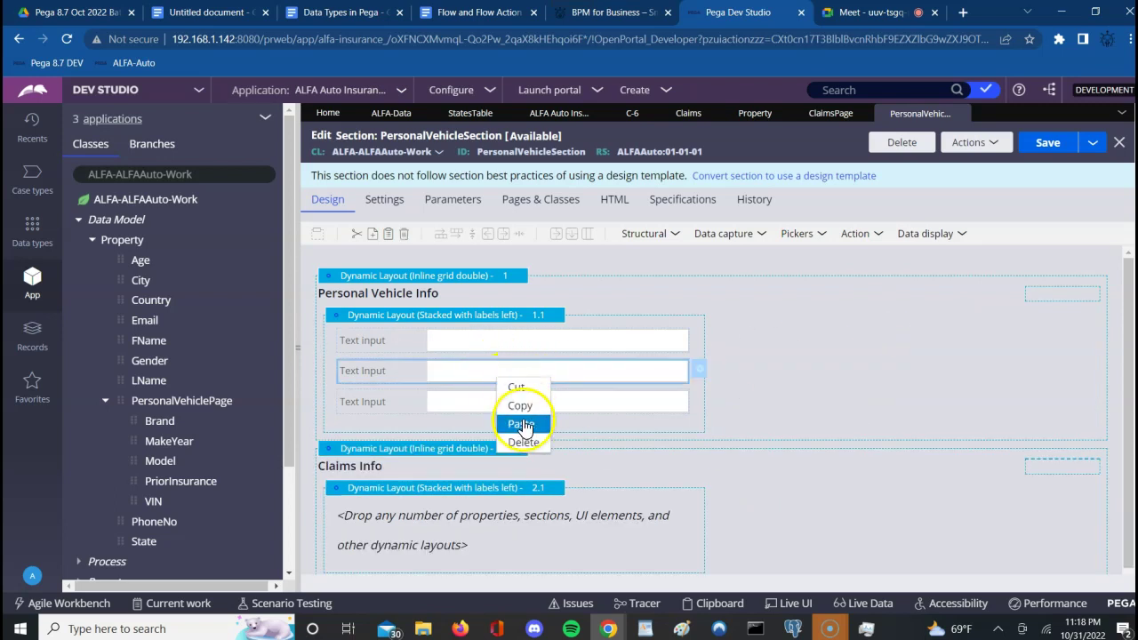
click(520, 405)
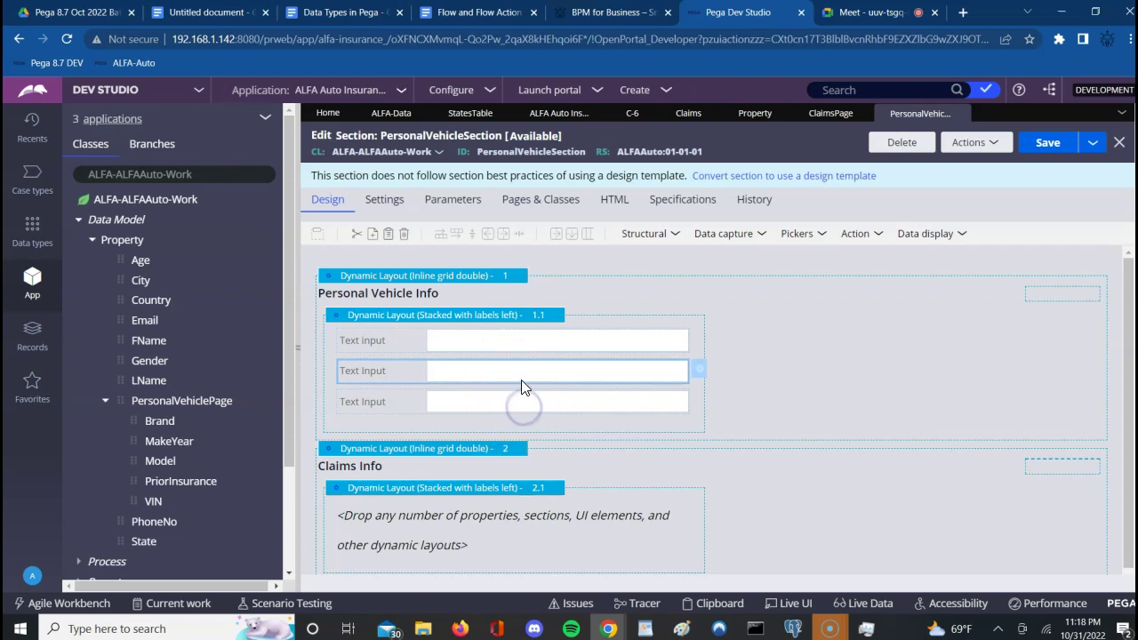
right_click(521, 373)
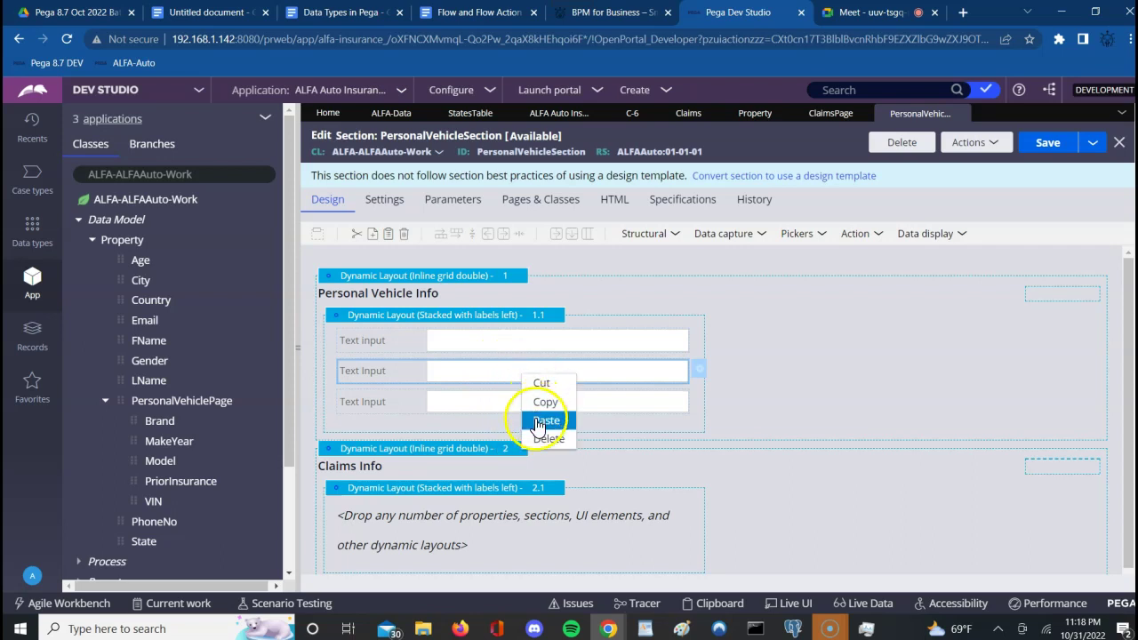
click(537, 423)
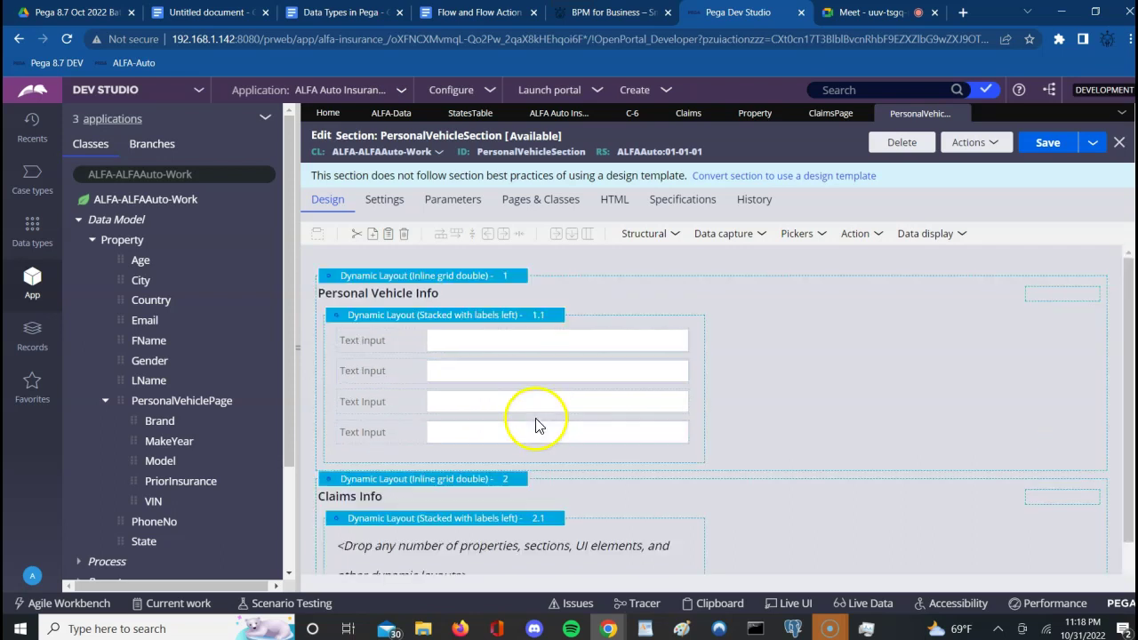
right_click(501, 372)
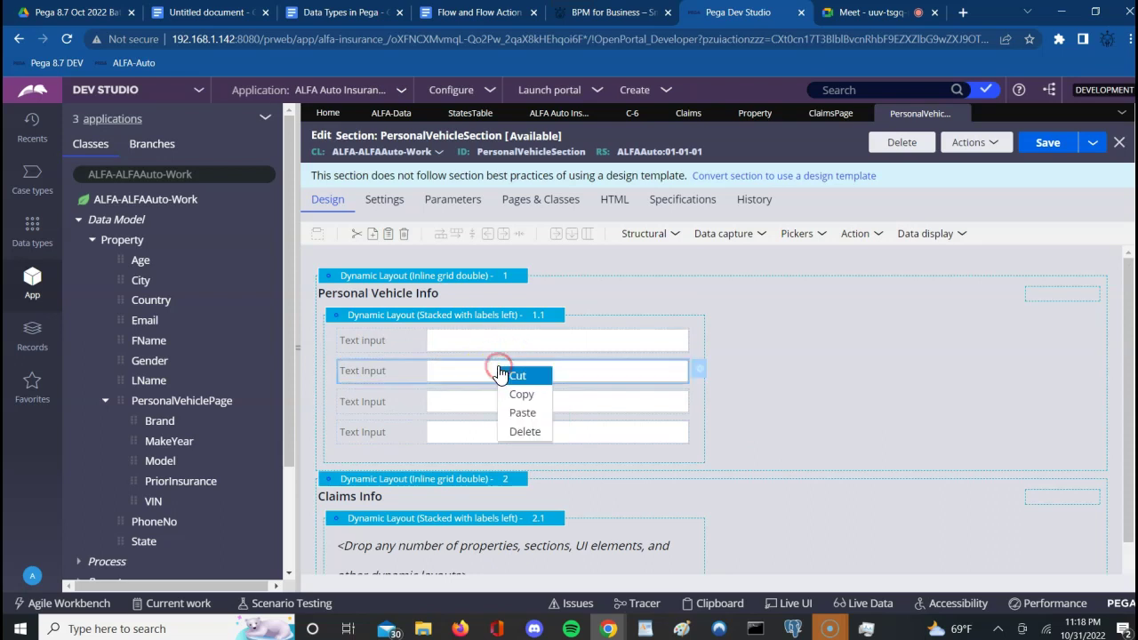
click(522, 394)
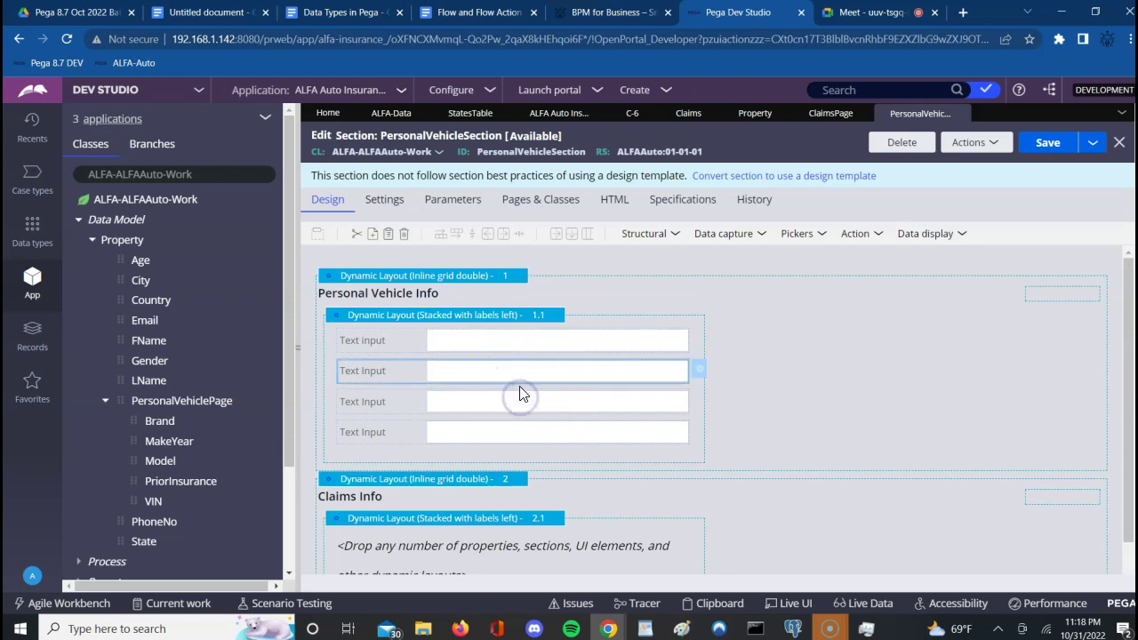
right_click(525, 371)
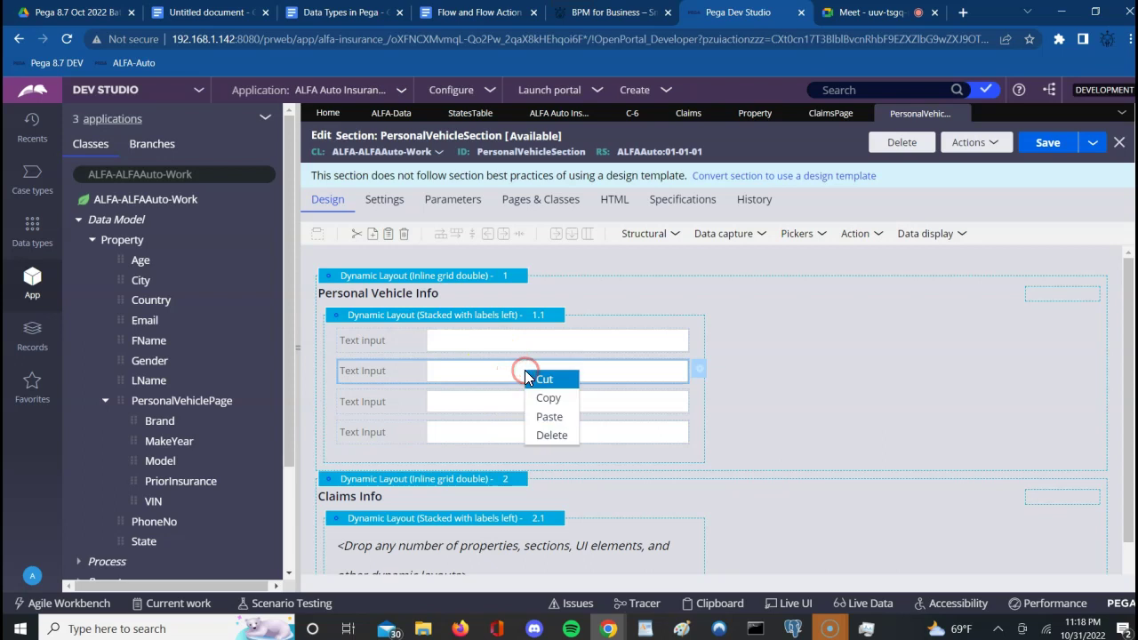
click(538, 416)
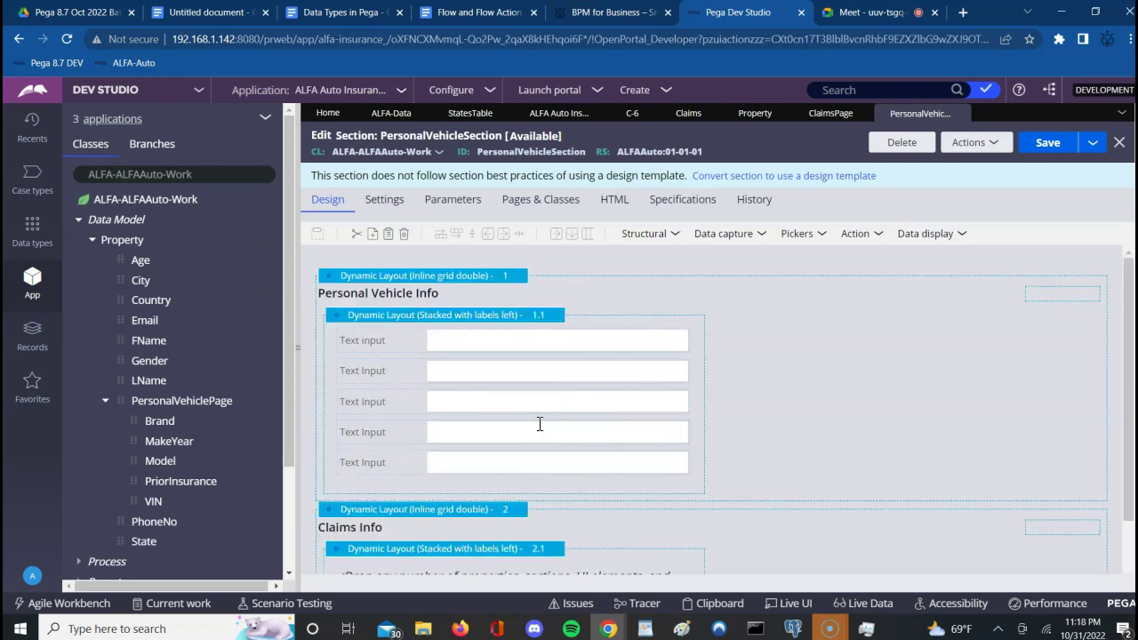
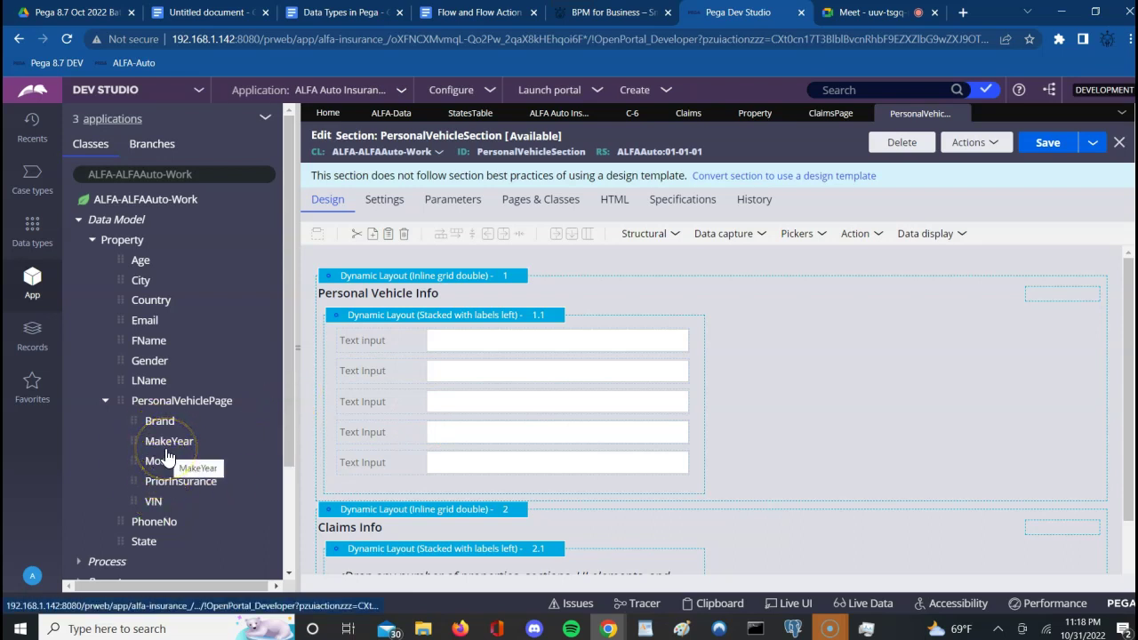
Open the cell properties of the first text input and choose .PersonalVehiclePage as its property.
mouse_move(167, 448)
mouse_down()
mouse_move(174, 480)
mouse_move(184, 452)
mouse_up()
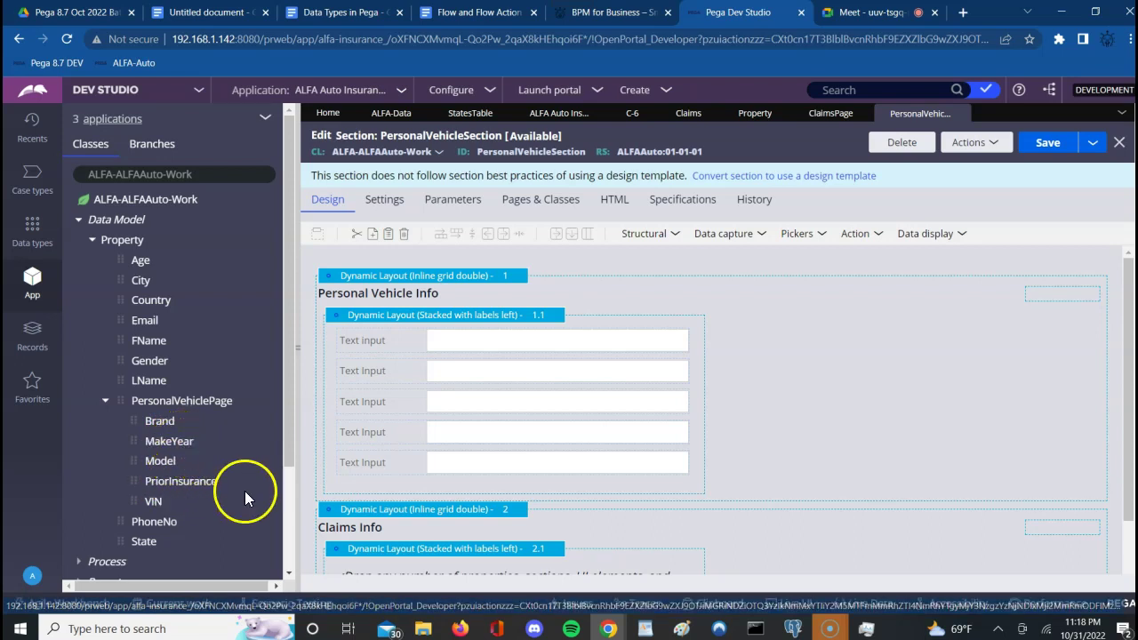
click(564, 434)
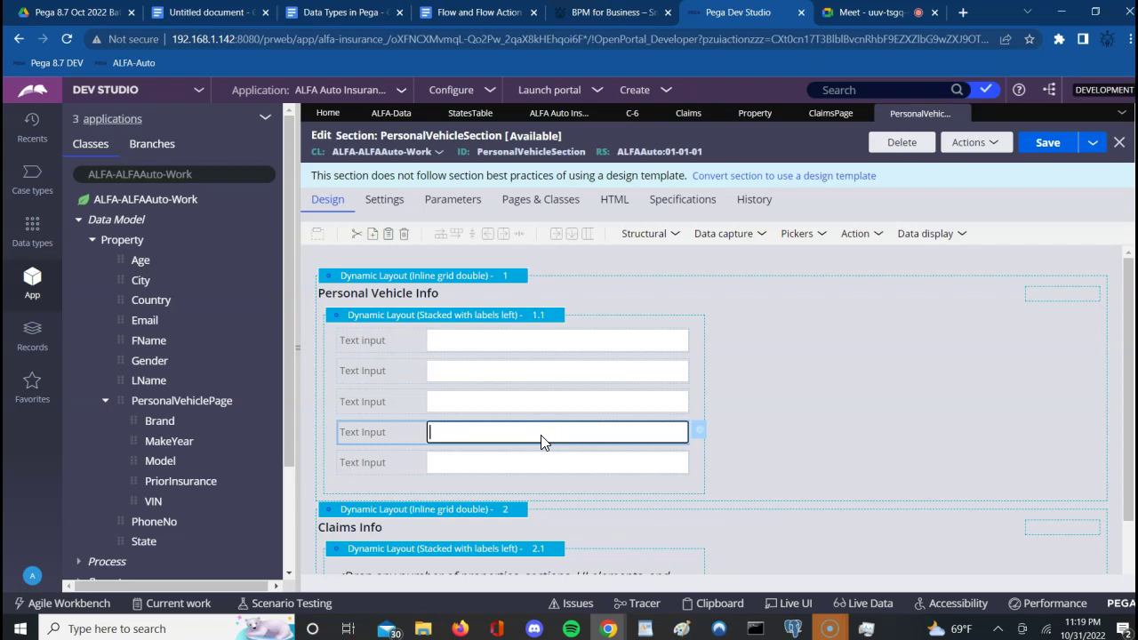
click(514, 339)
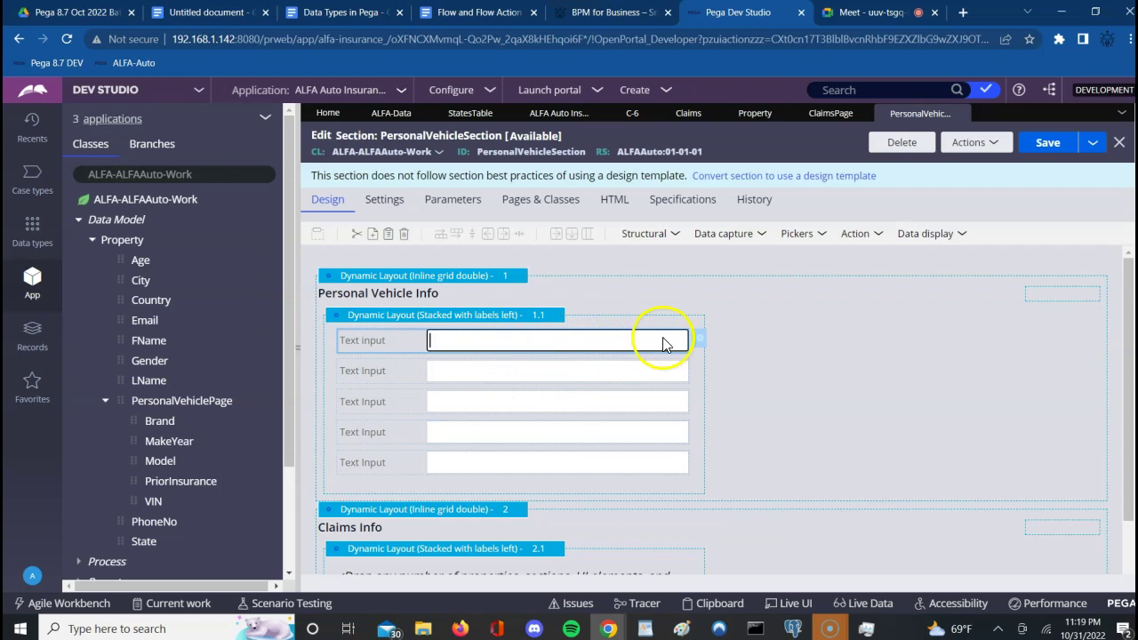
click(700, 347)
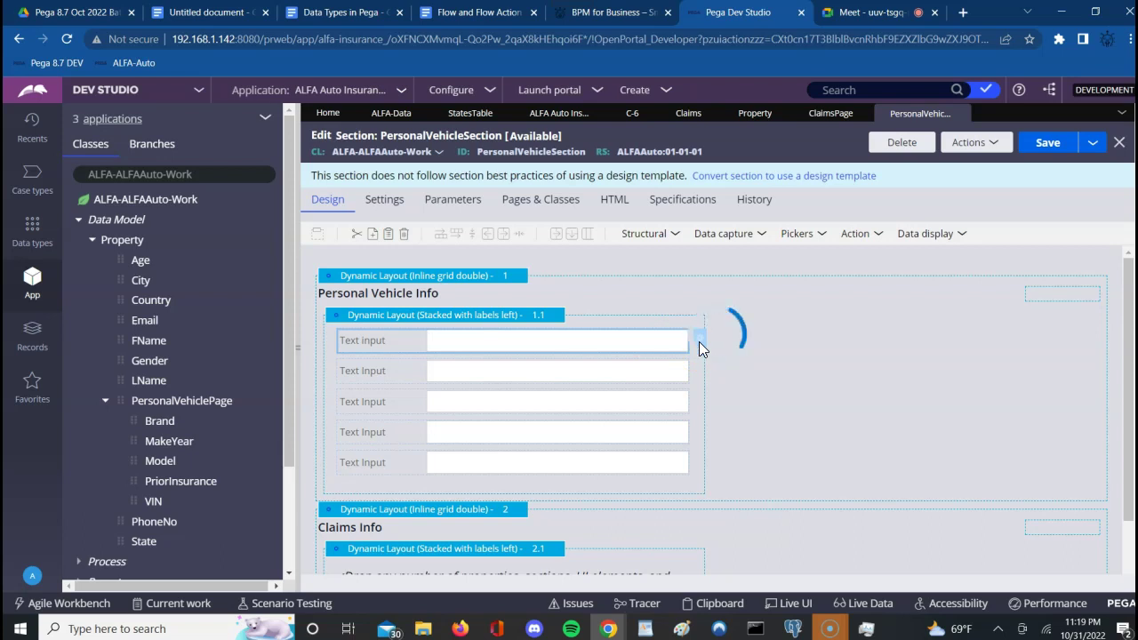
click(567, 350)
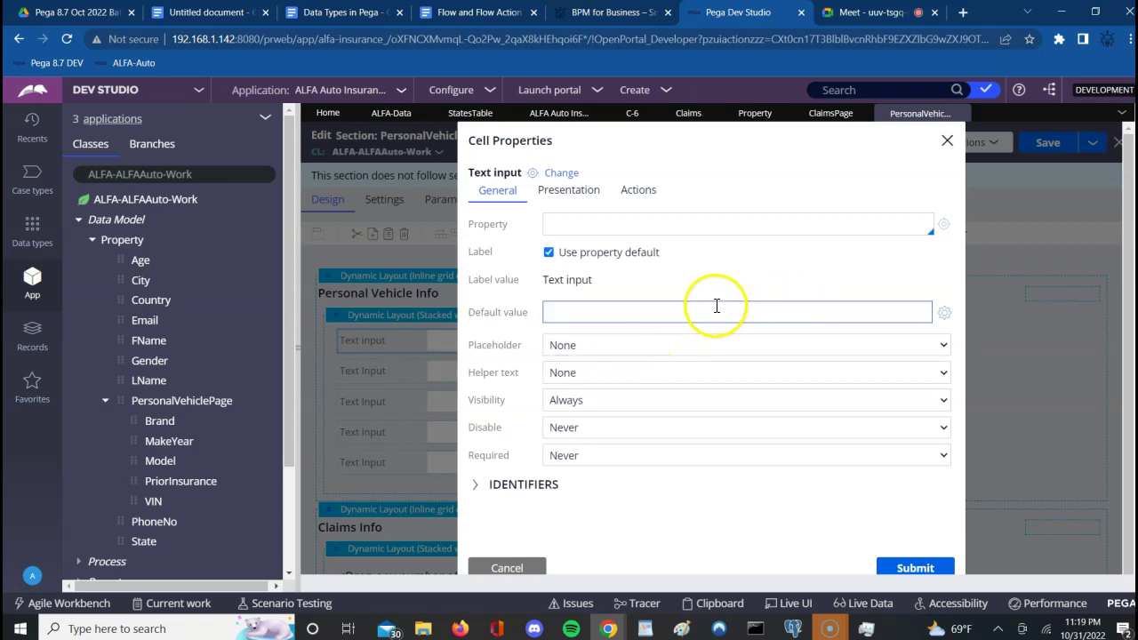
click(697, 219)
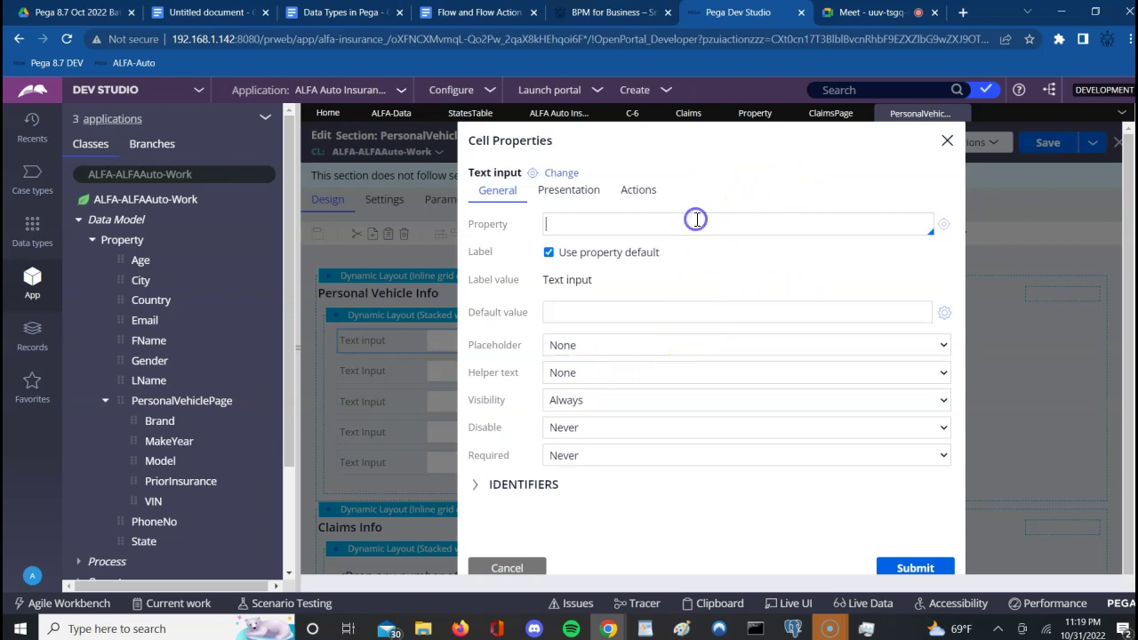
text(.)
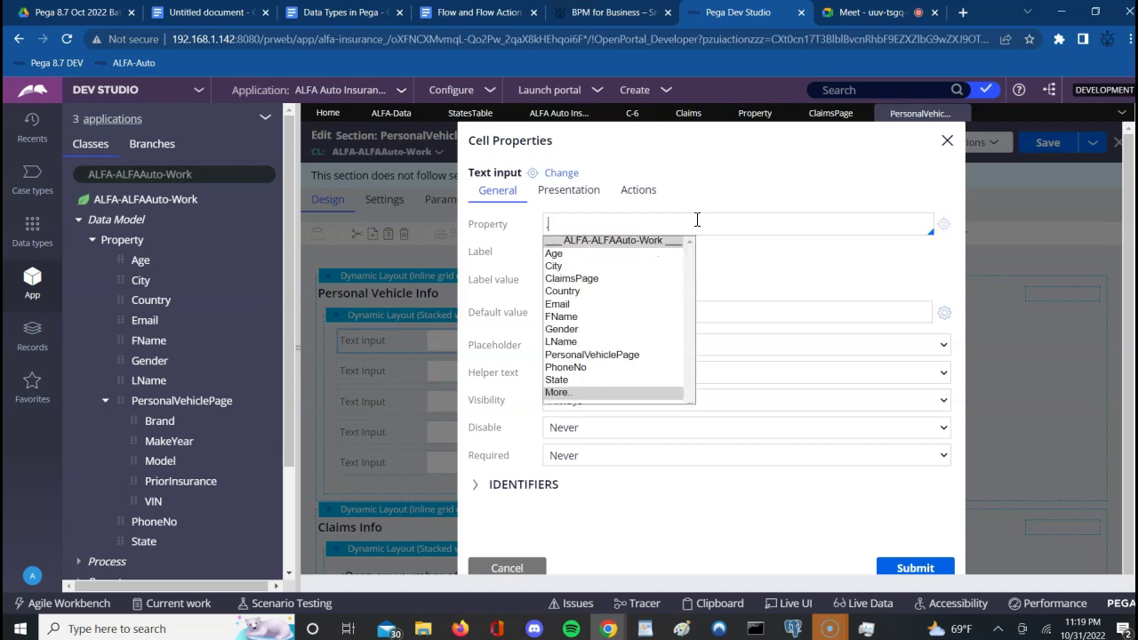
key(Down)
key(Down)
key(Down)
key(Down)
key(Down)
key(Down)
key(Down)
key(Down)
key(Down)
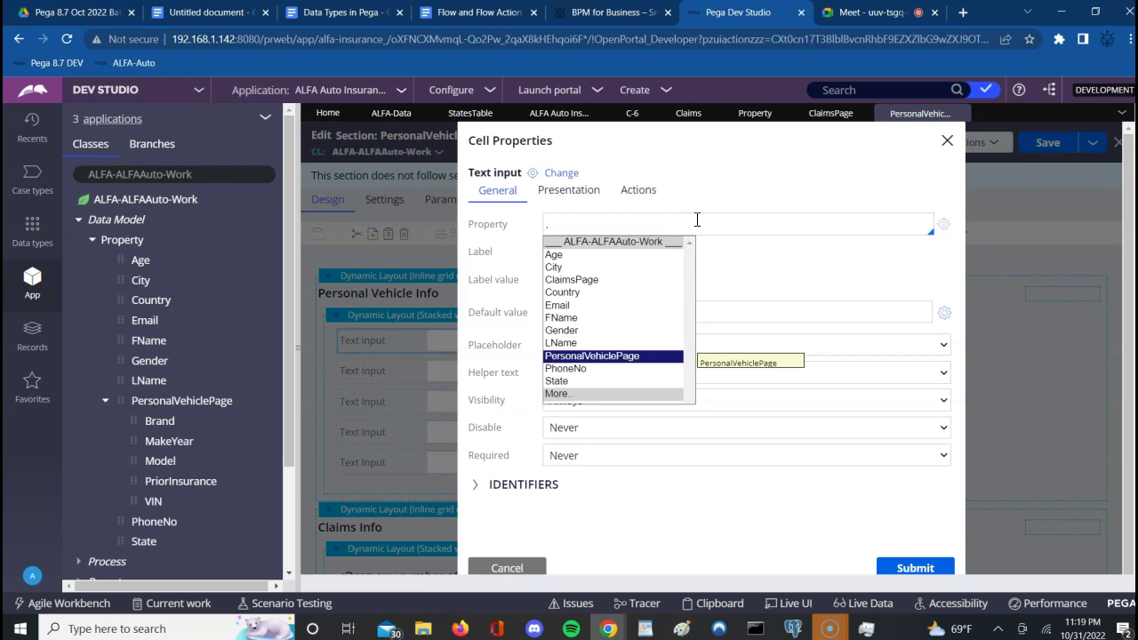
key(Return)
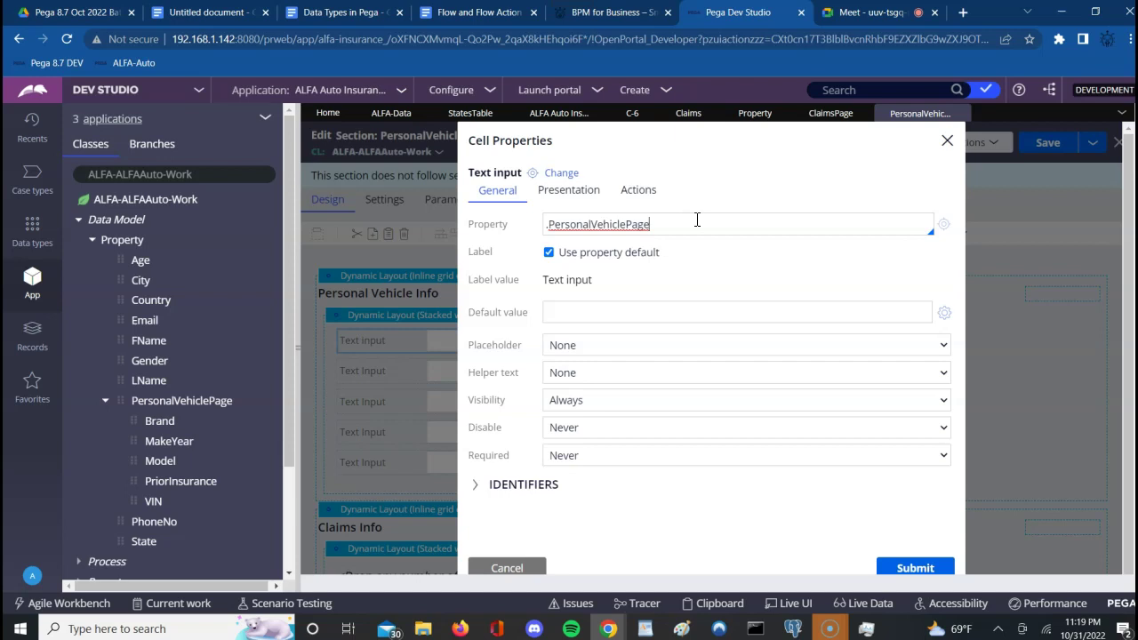
Extend the property reference to .PersonalVehiclePage.Brand and submit the first text input's cell properties.
click(666, 223)
text(.)
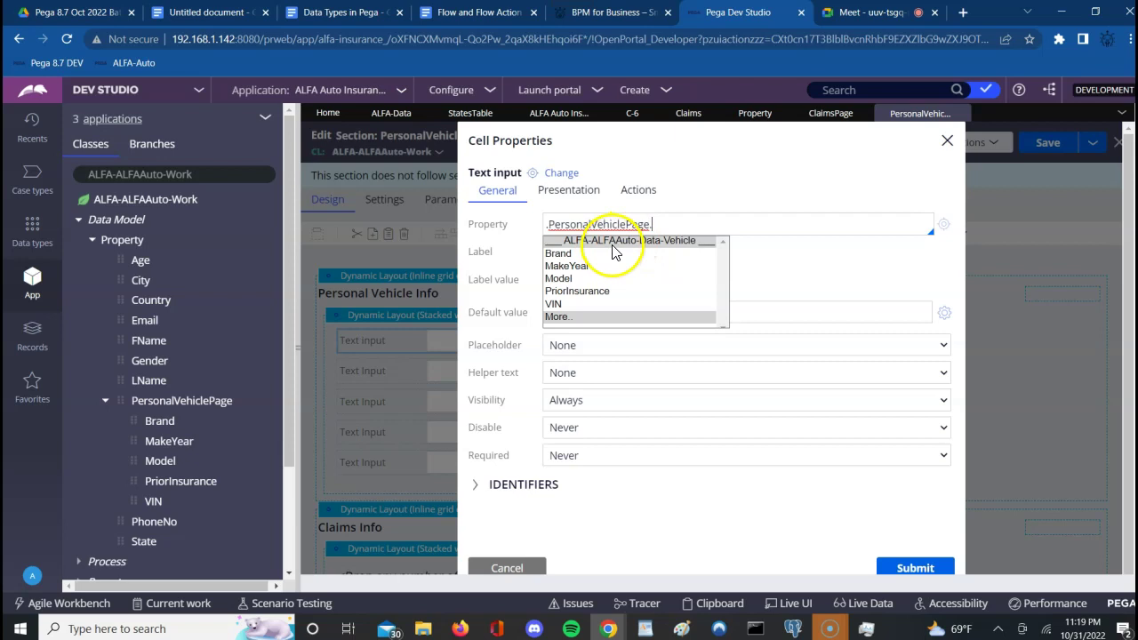
click(561, 260)
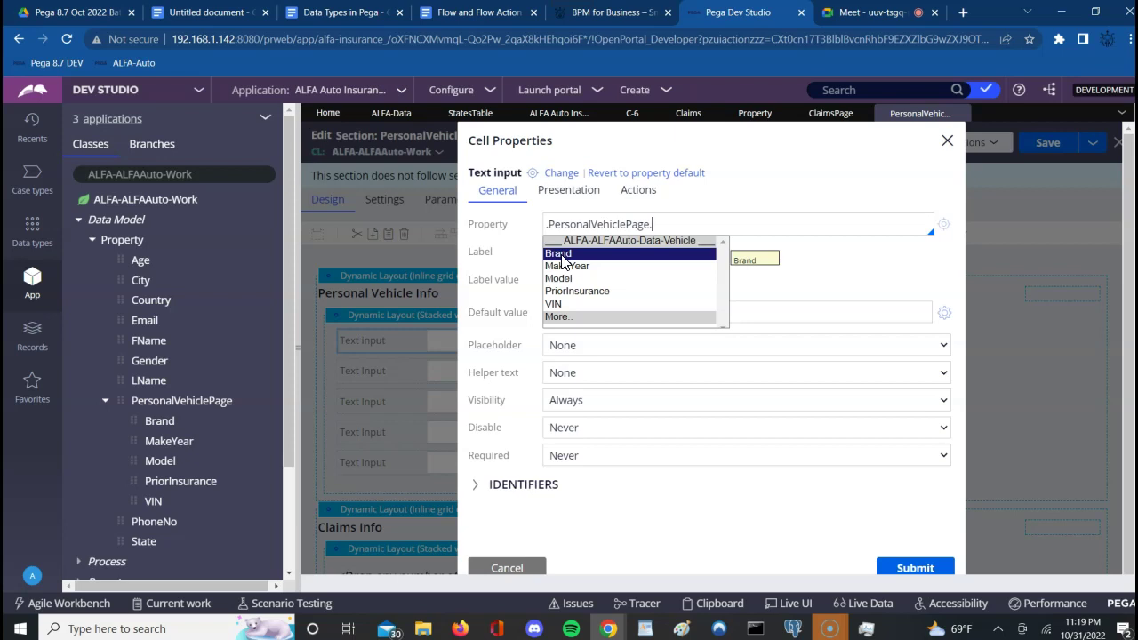
click(595, 225)
click(564, 254)
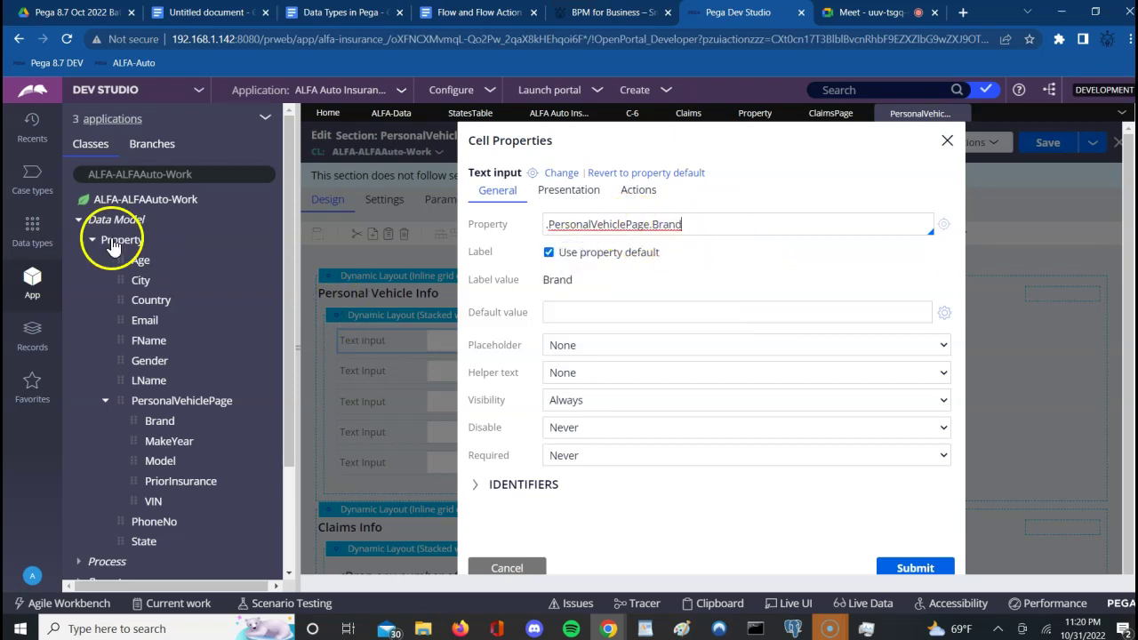
click(706, 222)
click(715, 227)
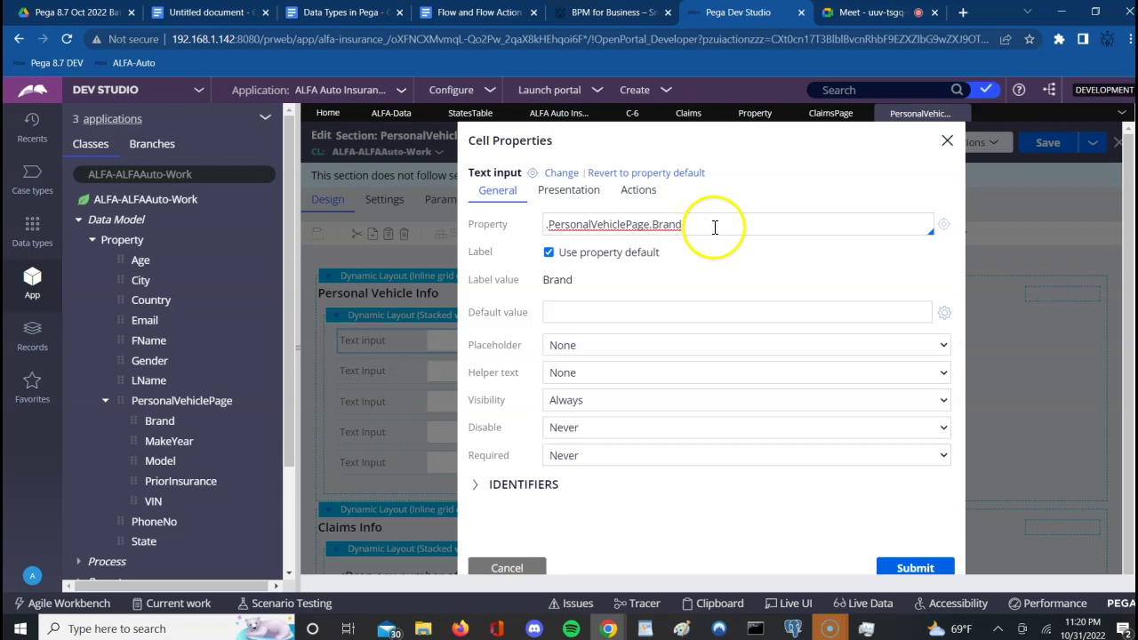
click(900, 569)
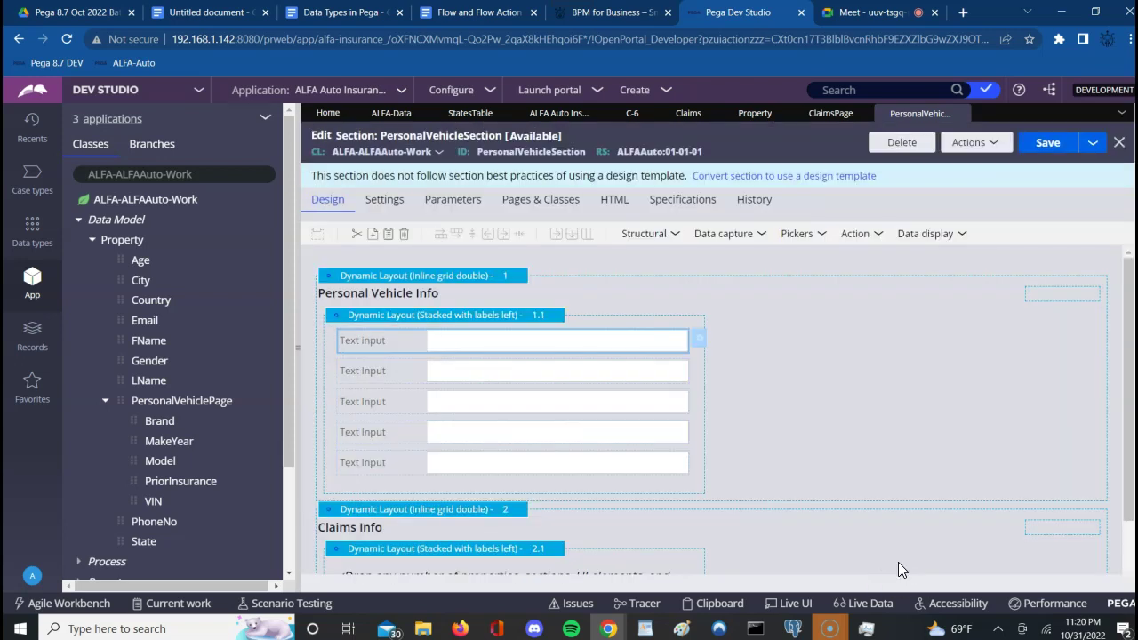
Open the cell properties of the second text input and choose .PersonalVehiclePage as its property.
click(406, 370)
click(483, 375)
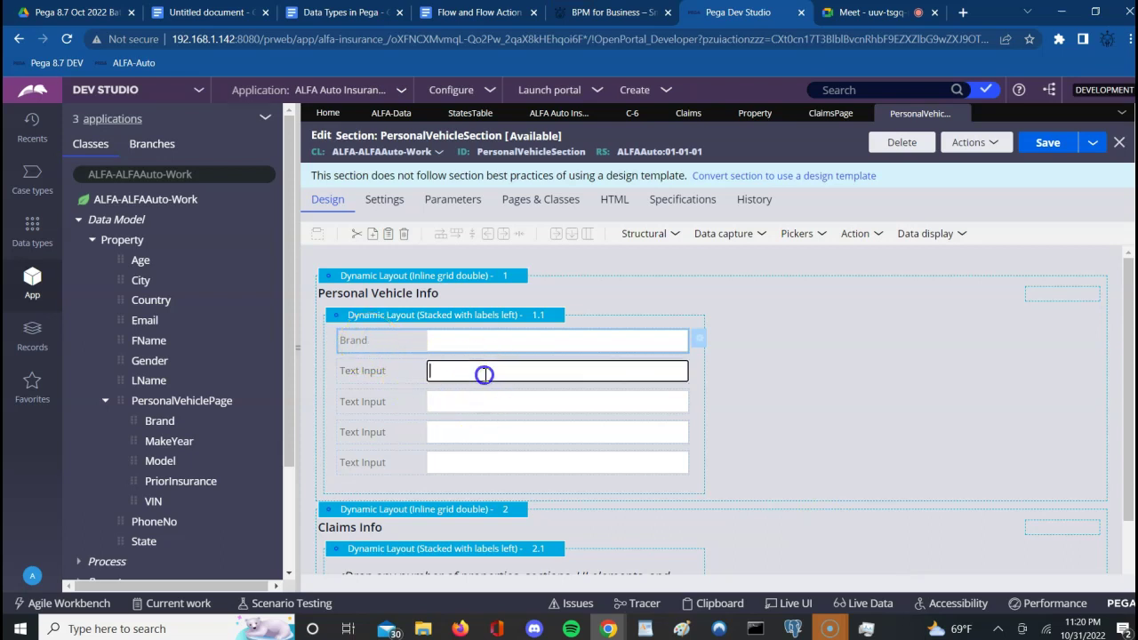
click(699, 374)
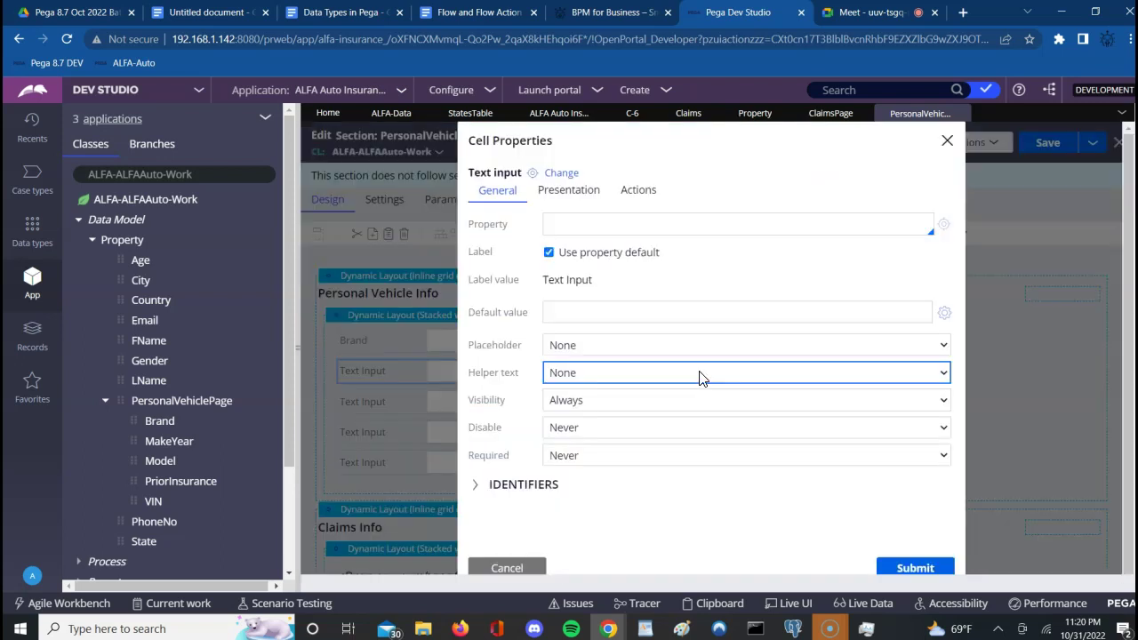
click(565, 225)
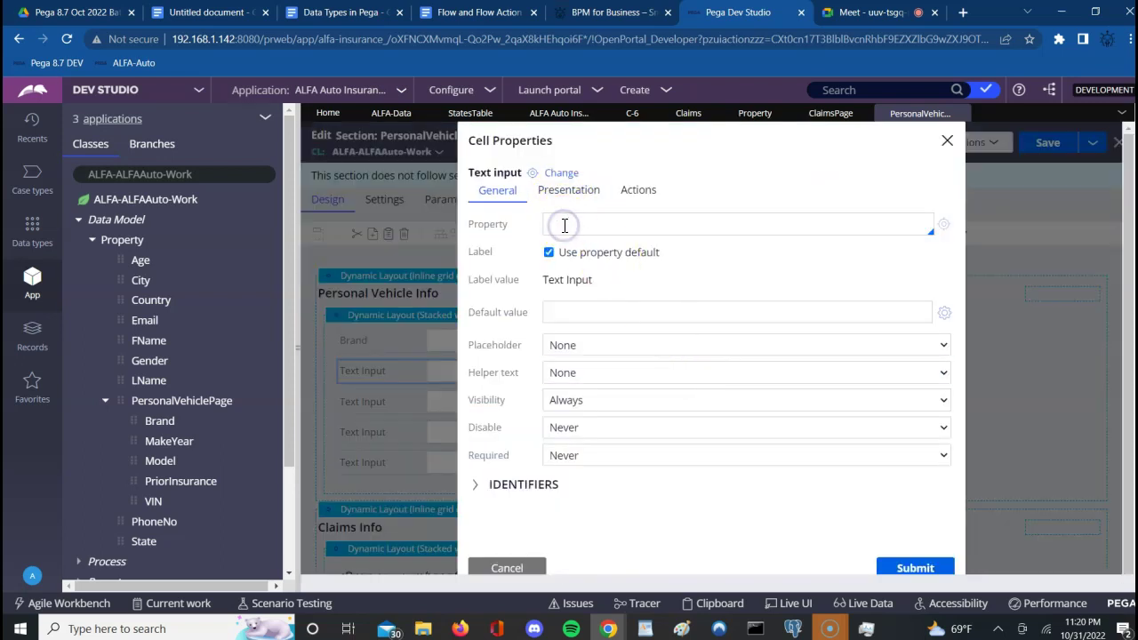
key(Down)
key(Down)
key(Down)
key(Down)
key(Down)
key(Down)
key(Down)
key(Down)
key(Down)
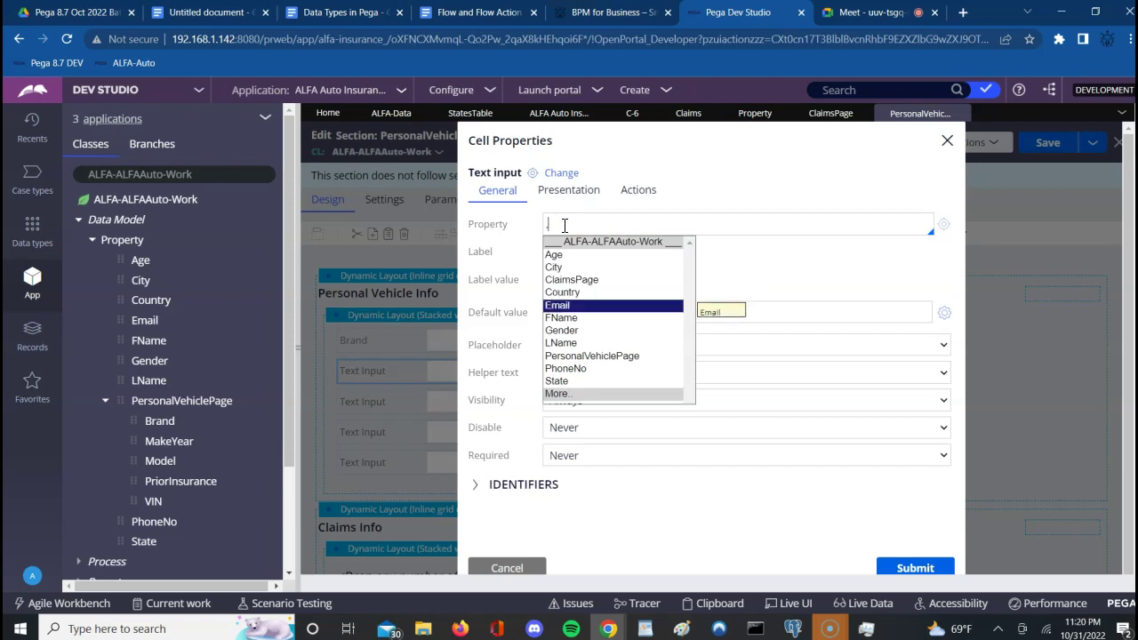
key(Return)
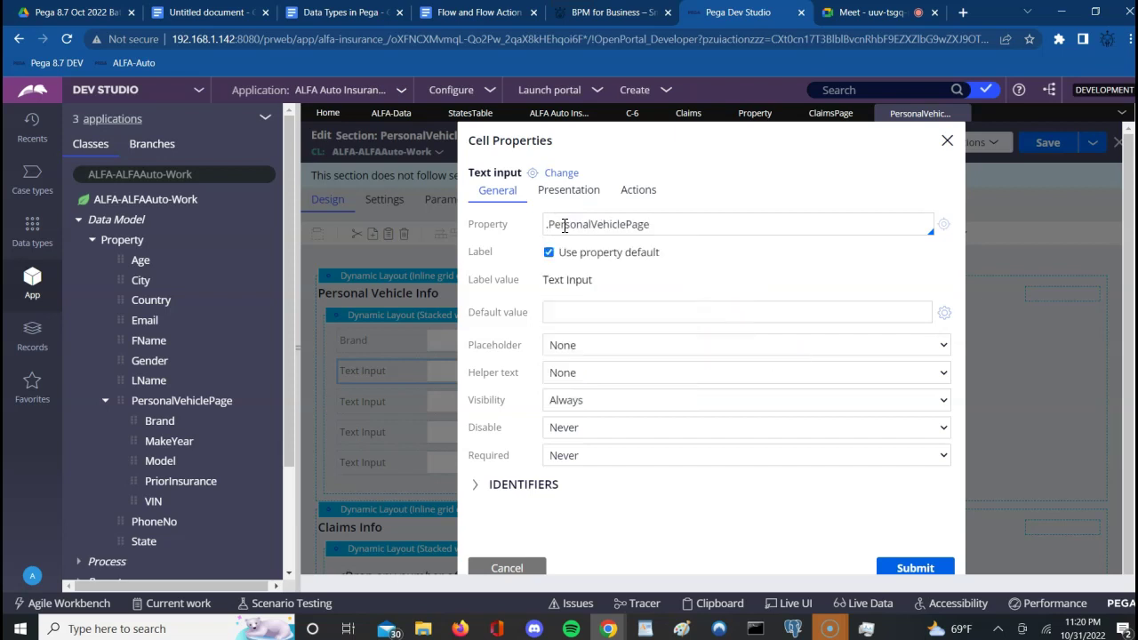
Extend the property reference to .PersonalVehiclePage.Model and submit the second text input's cell properties.
text(.)
key(Down)
key(Down)
key(Down)
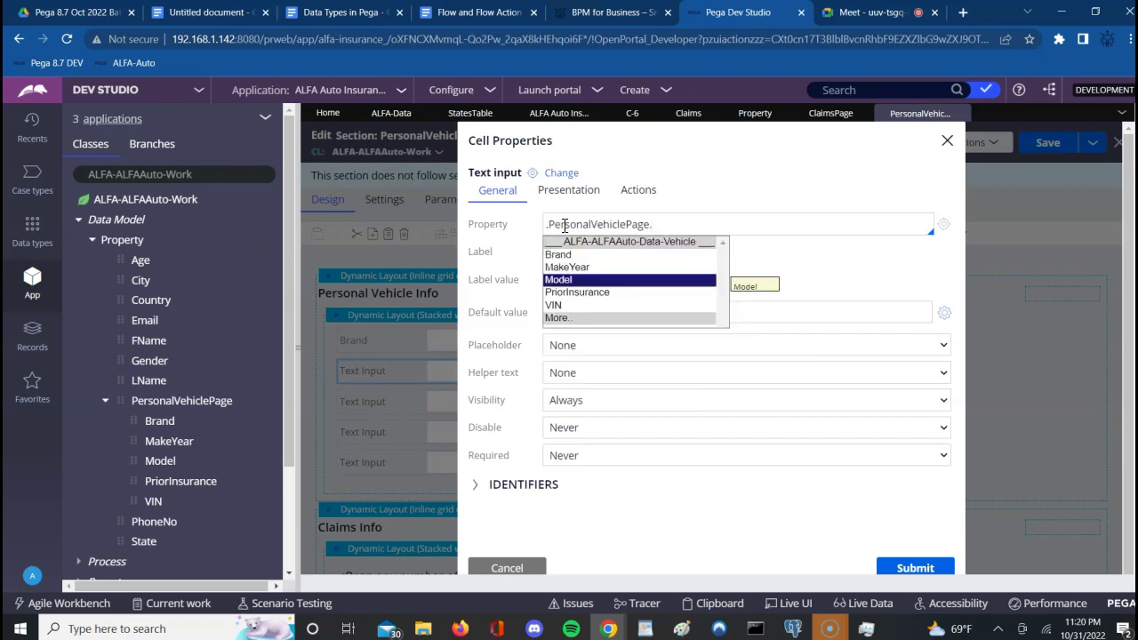
key(Return)
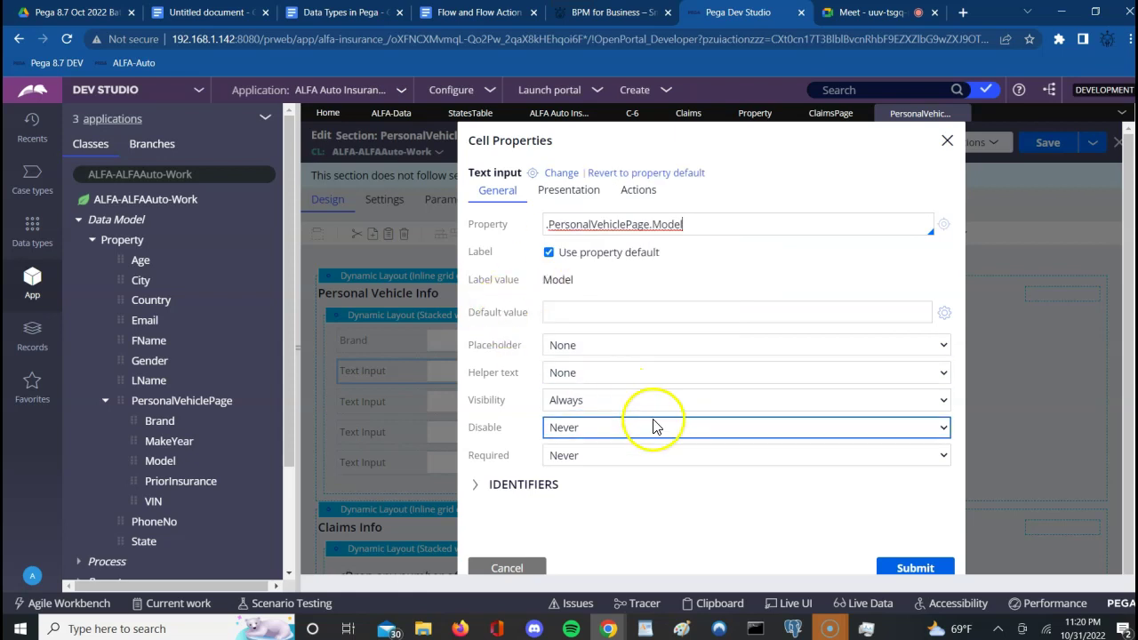
click(900, 569)
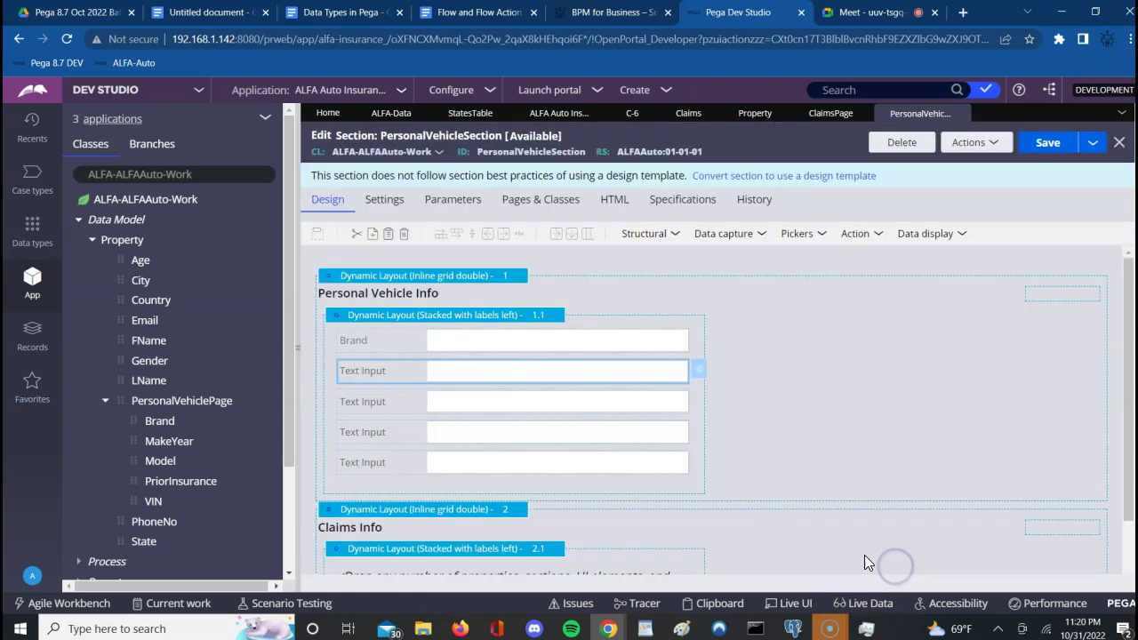
Open the cell properties of the third text input and change its control type to Integer.
click(680, 404)
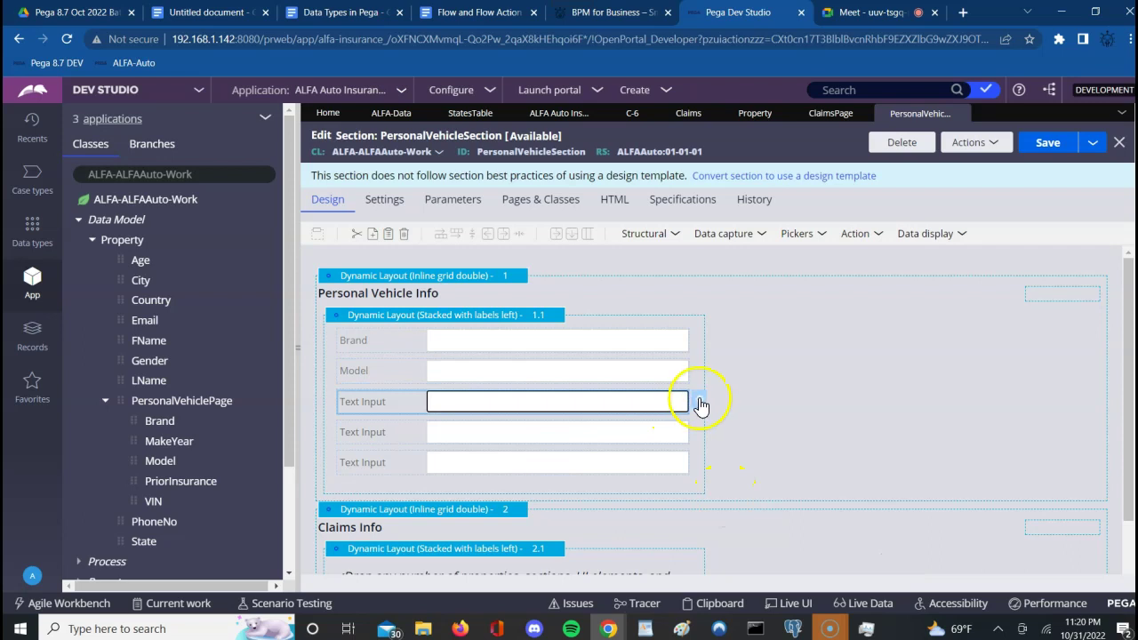
click(702, 405)
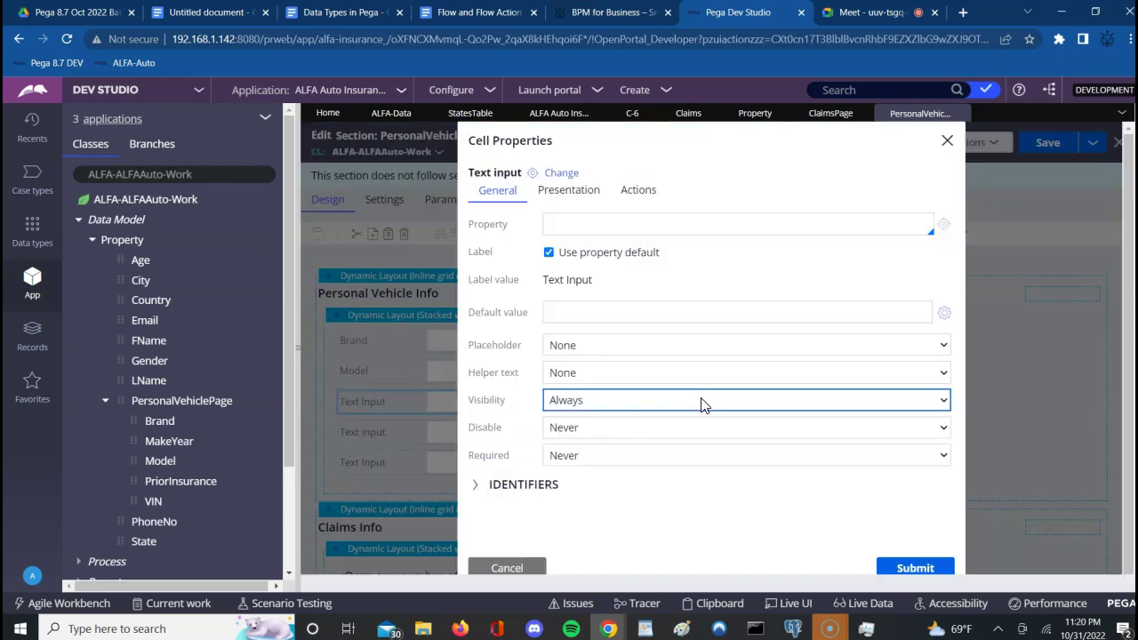
click(567, 175)
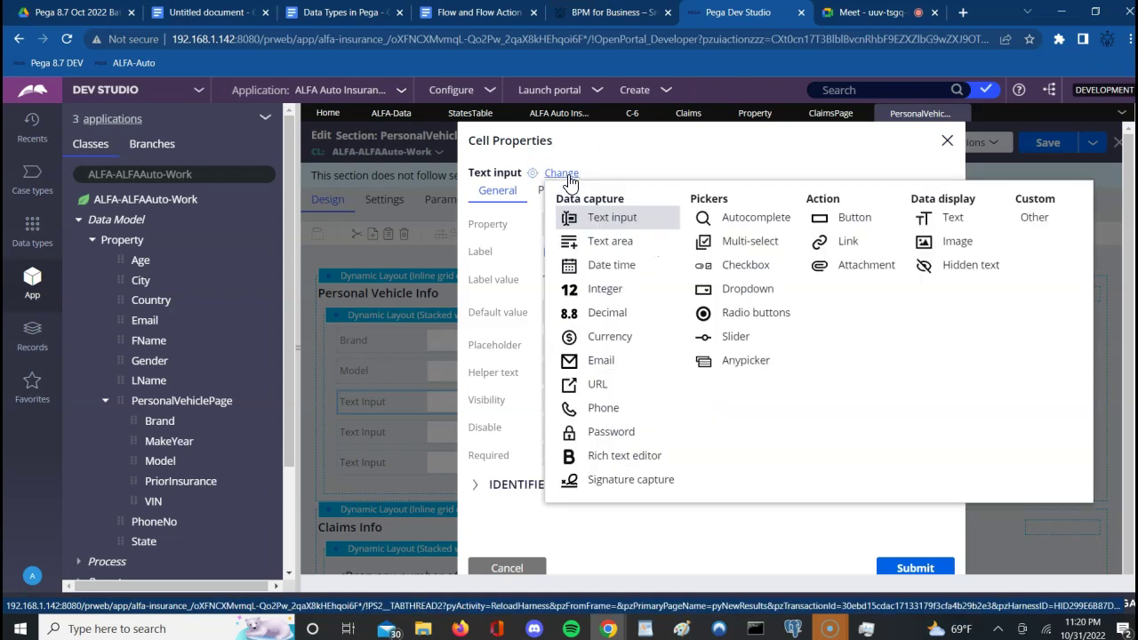
click(603, 290)
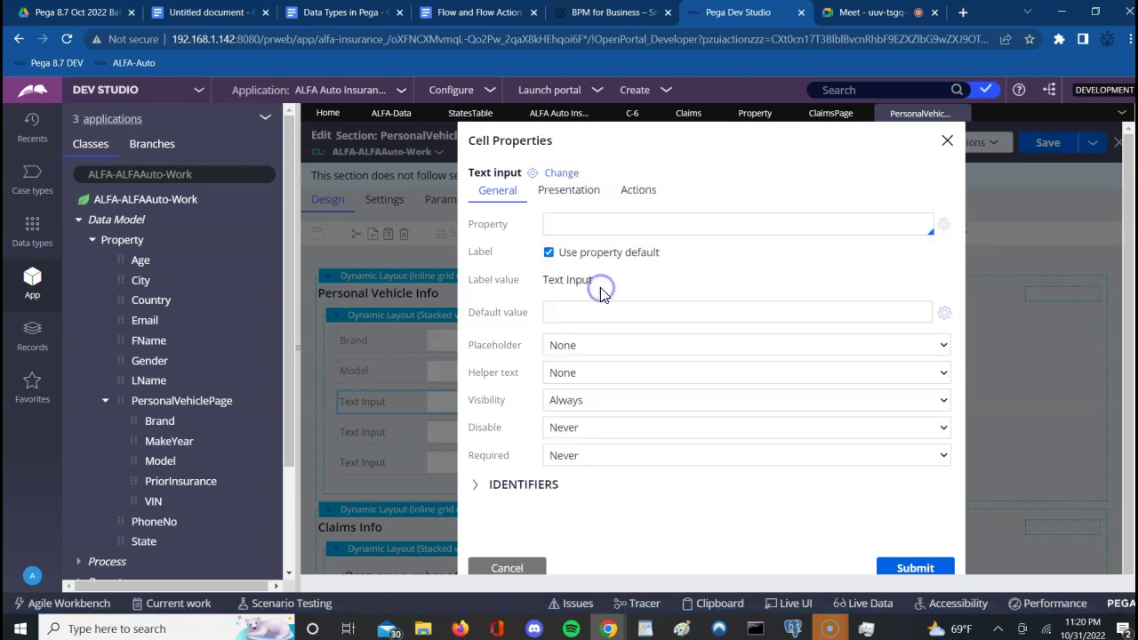
click(916, 567)
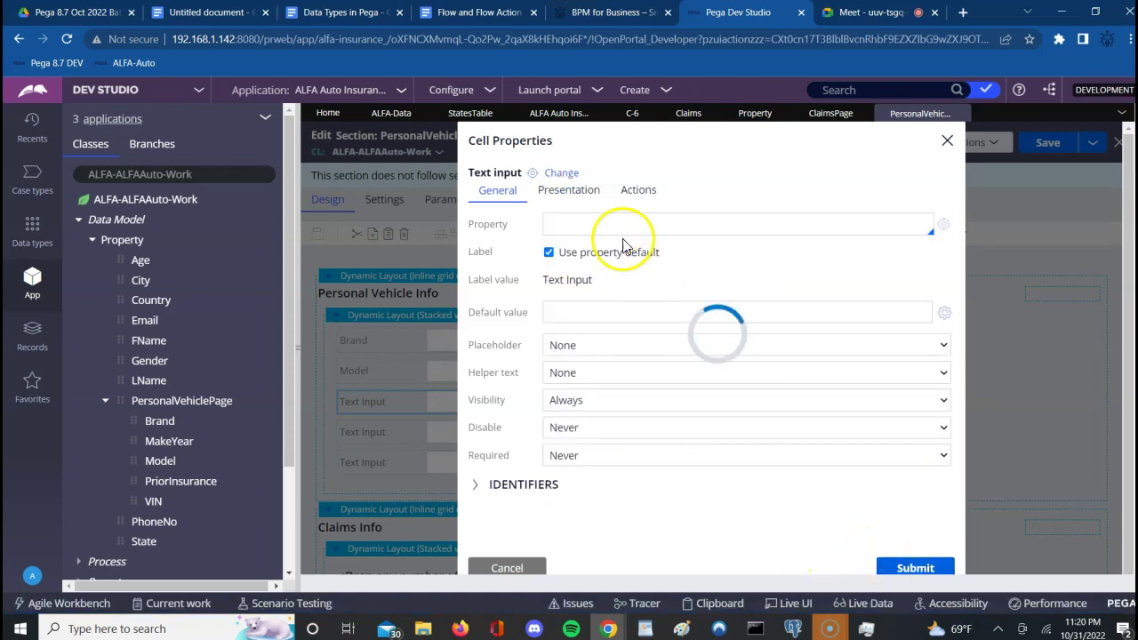
Choose .PersonalVehiclePage as the property of the integer field.
click(619, 223)
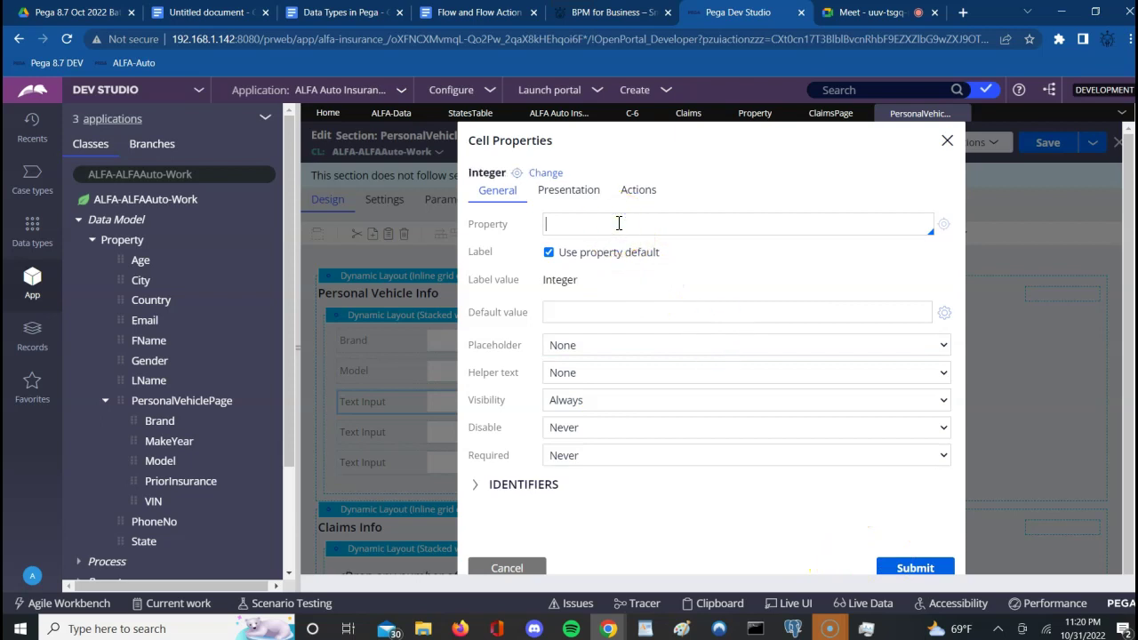
text(.)
key(Down)
key(Down)
key(Down)
key(Down)
key(Down)
key(Down)
key(Down)
key(Down)
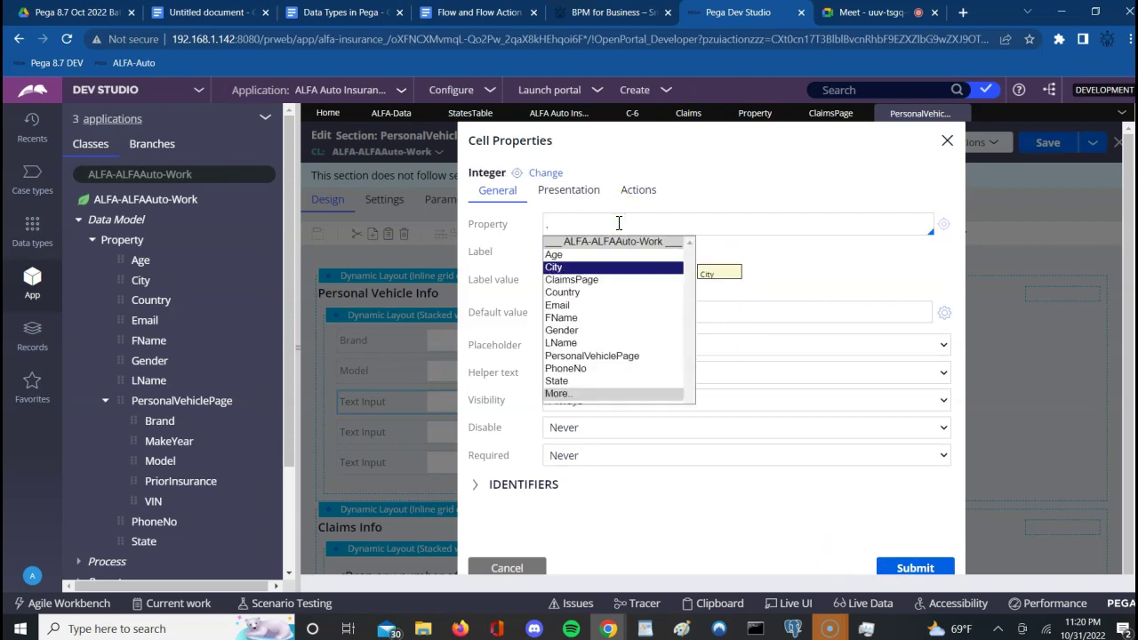
key(Down)
key(Return)
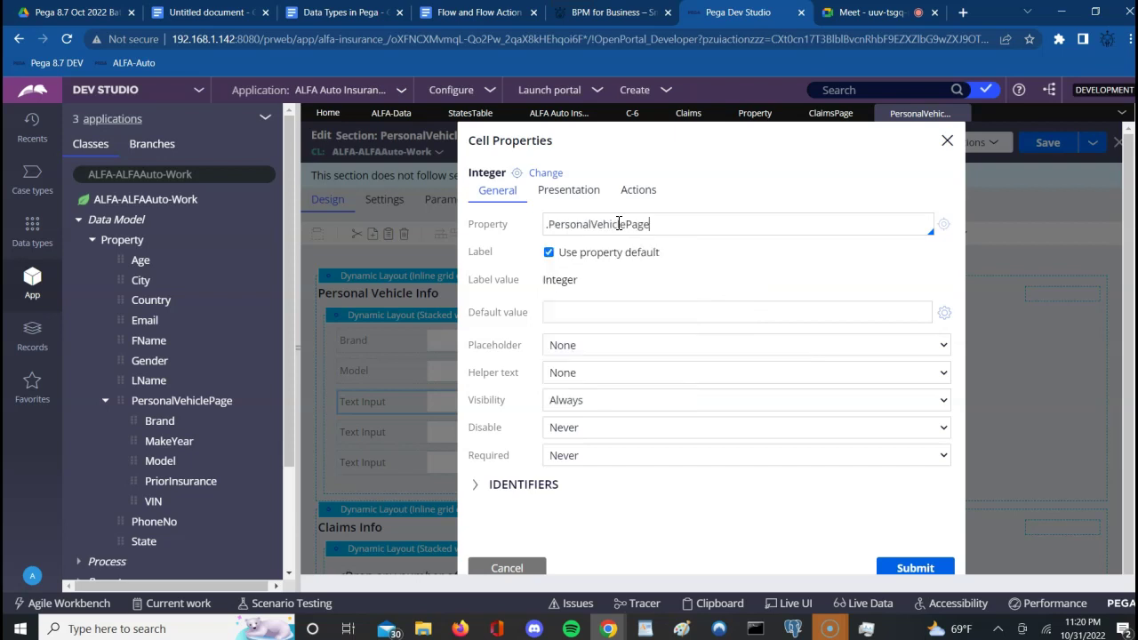
Extend the integer field's property reference to .PersonalVehiclePage.MakeYear and submit its cell properties.
text(.)
key(Down)
key(Down)
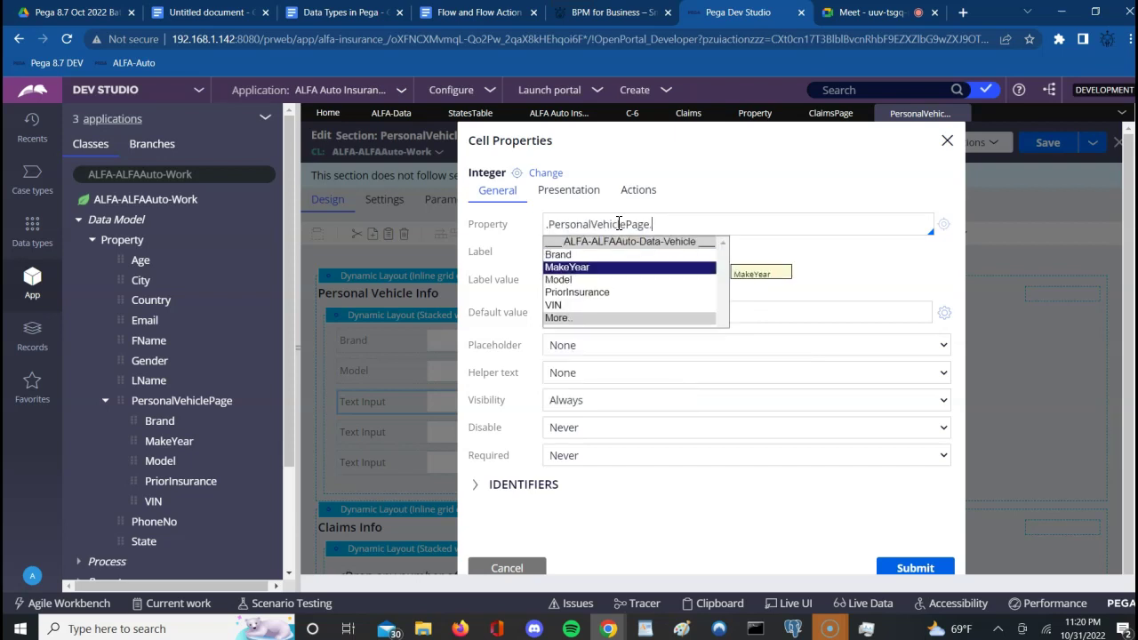
key(Return)
click(917, 569)
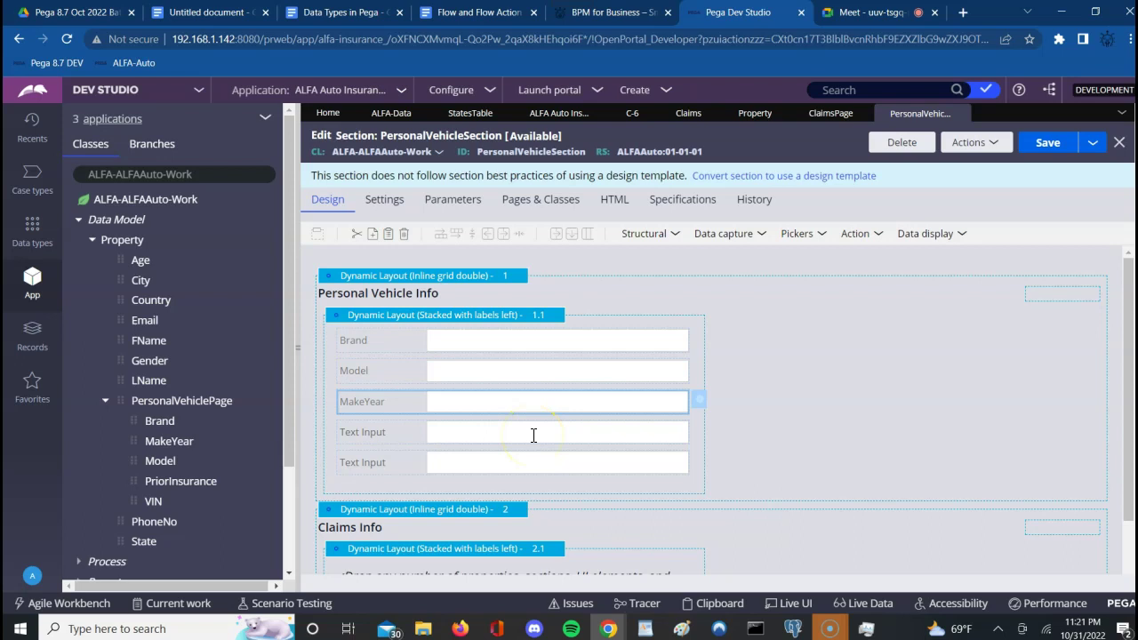
Open the cell properties of the fourth field, a text input, and choose .PersonalVehiclePage as its property.
click(533, 435)
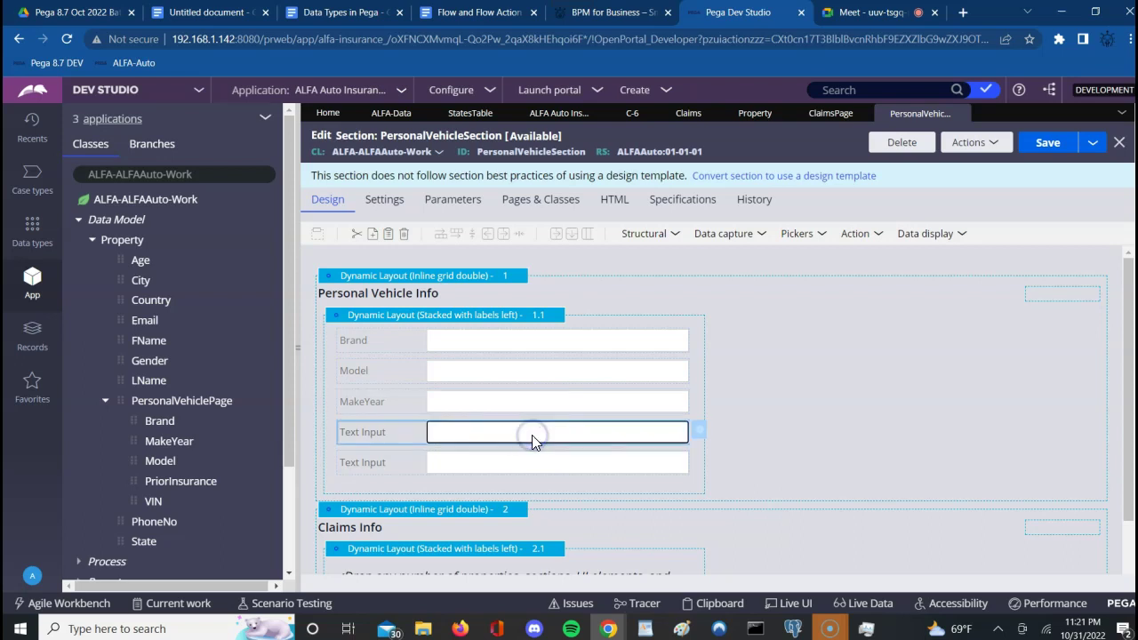
click(700, 436)
click(624, 222)
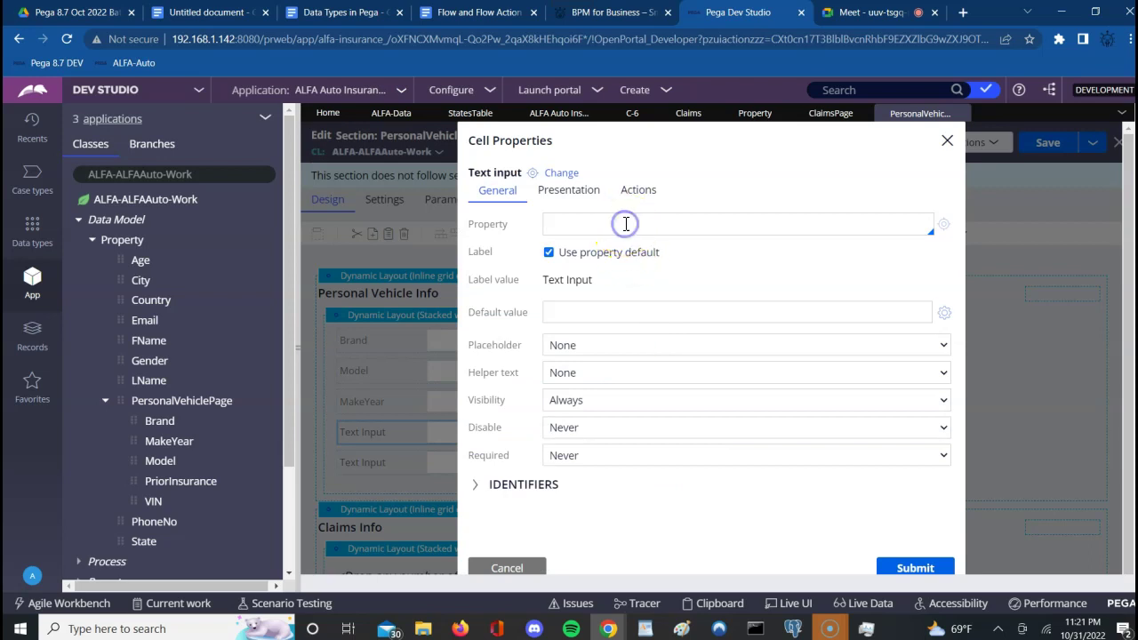
key(Down)
key(Down)
key(Down)
key(Down)
key(Down)
key(Down)
key(Down)
key(Down)
key(Down)
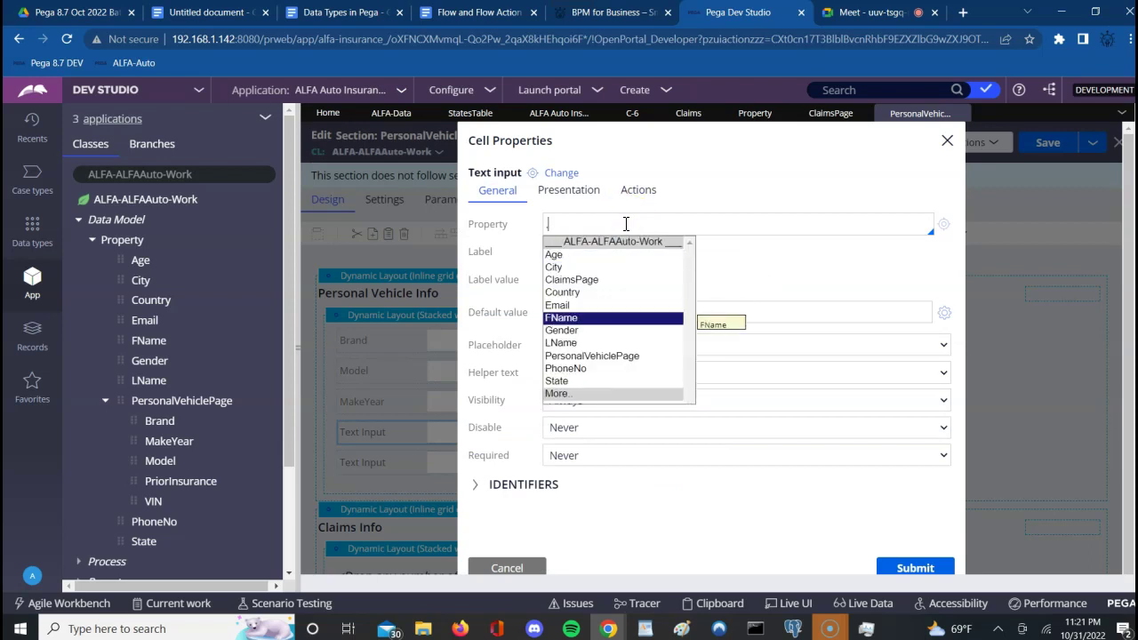
key(Return)
Extend the property reference to .PersonalVehiclePage.VIN and submit the fourth field's cell properties.
text(.)
text(VehiclePage.V)
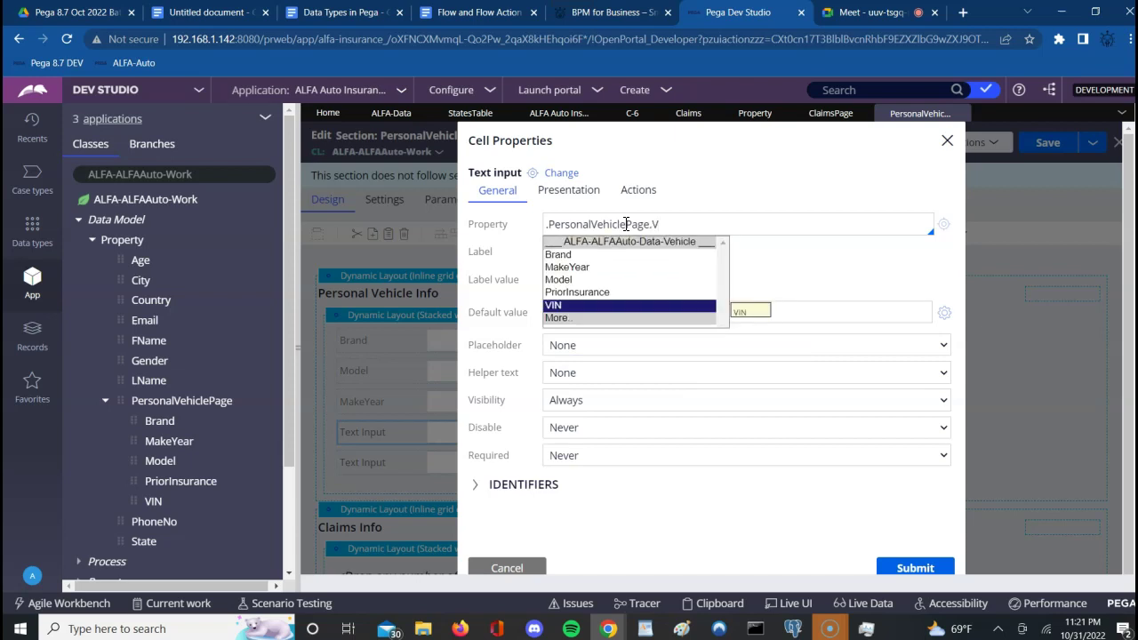
key(Return)
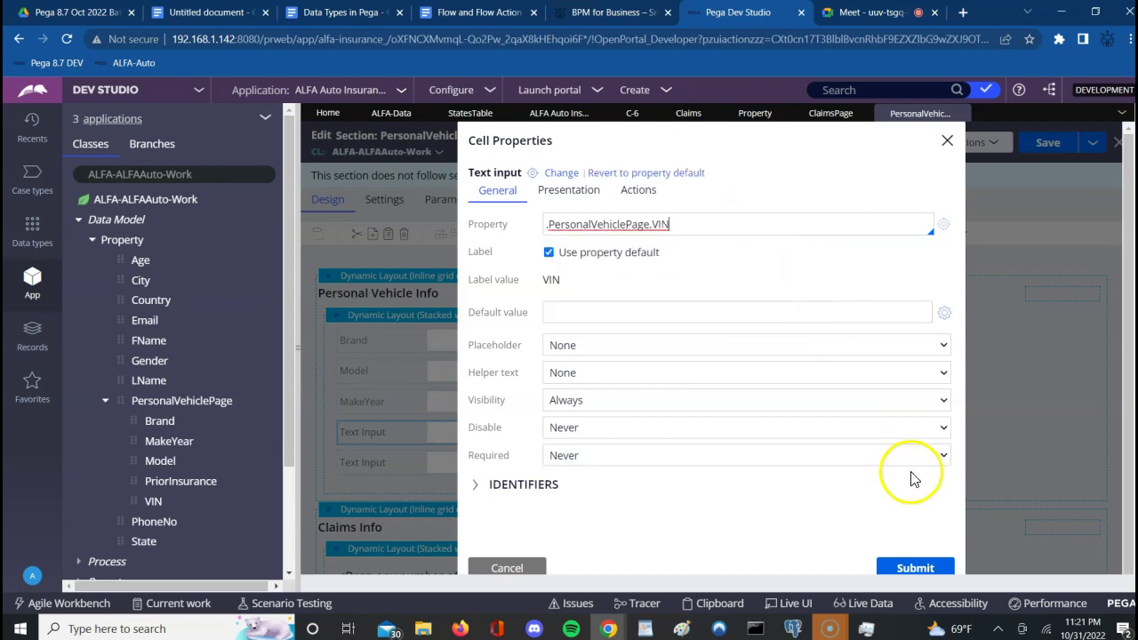
click(908, 576)
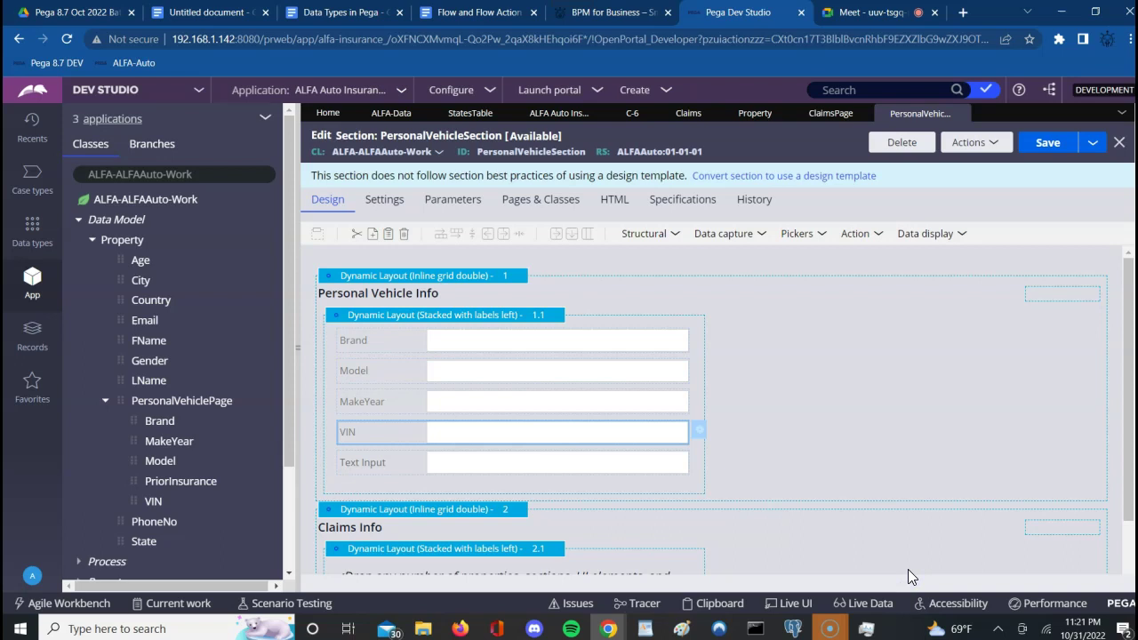
Open the cell properties of the last text input and change its control type to Radio buttons.
click(654, 461)
click(701, 462)
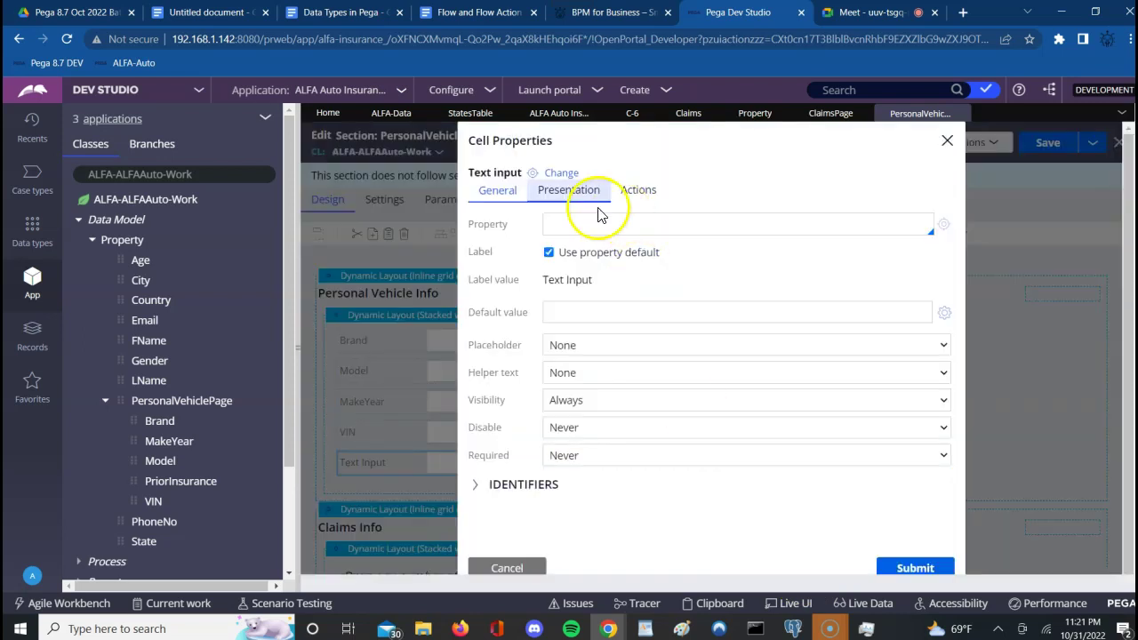
click(561, 175)
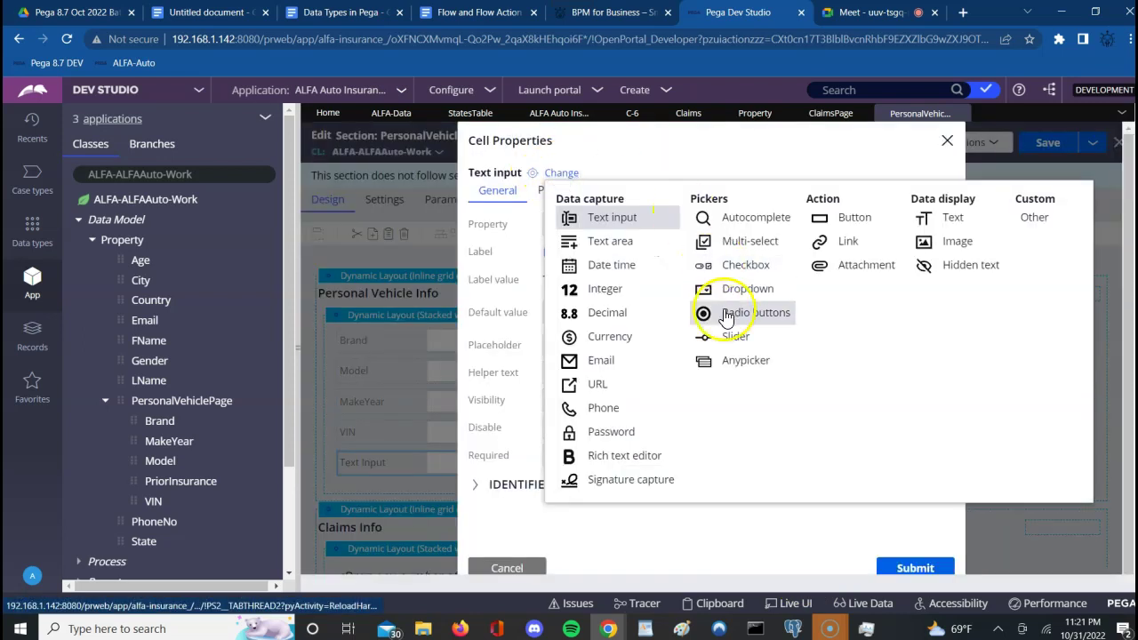
click(726, 313)
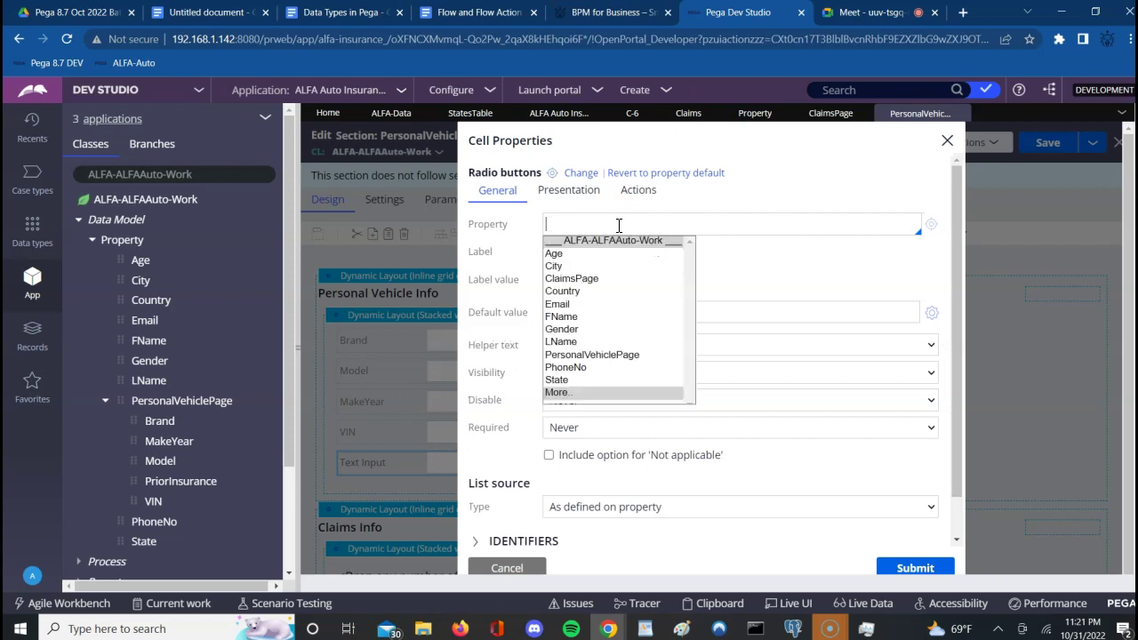
Choose .PersonalVehiclePage as the property of the radio buttons.
key(Down)
key(Down)
key(Down)
key(Down)
key(Down)
key(Down)
key(Down)
key(Down)
key(Down)
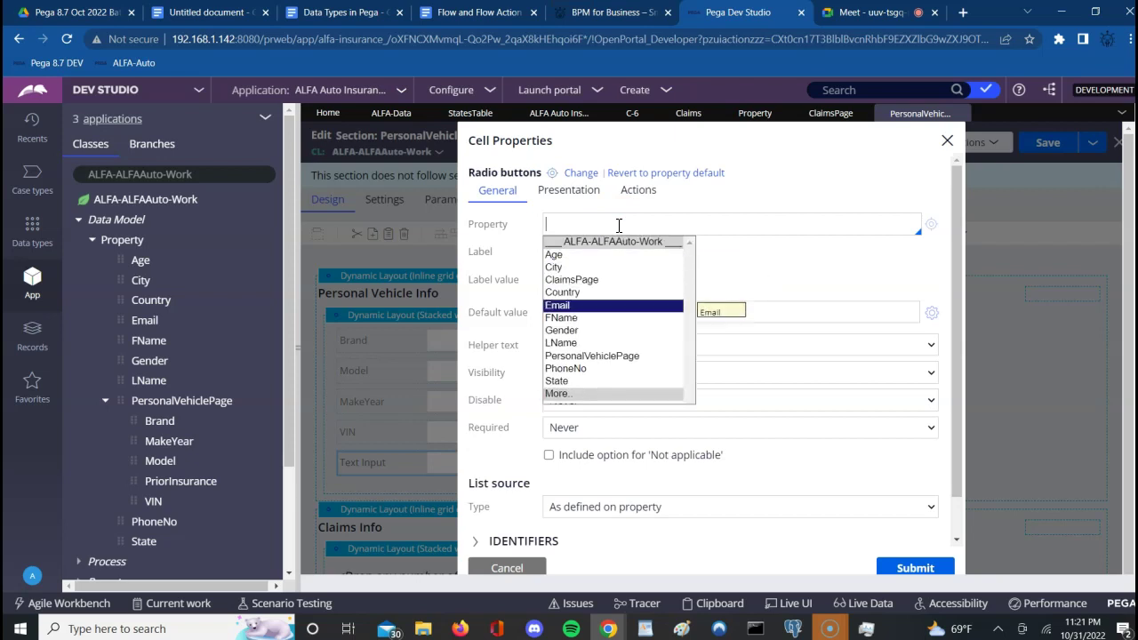
key(Return)
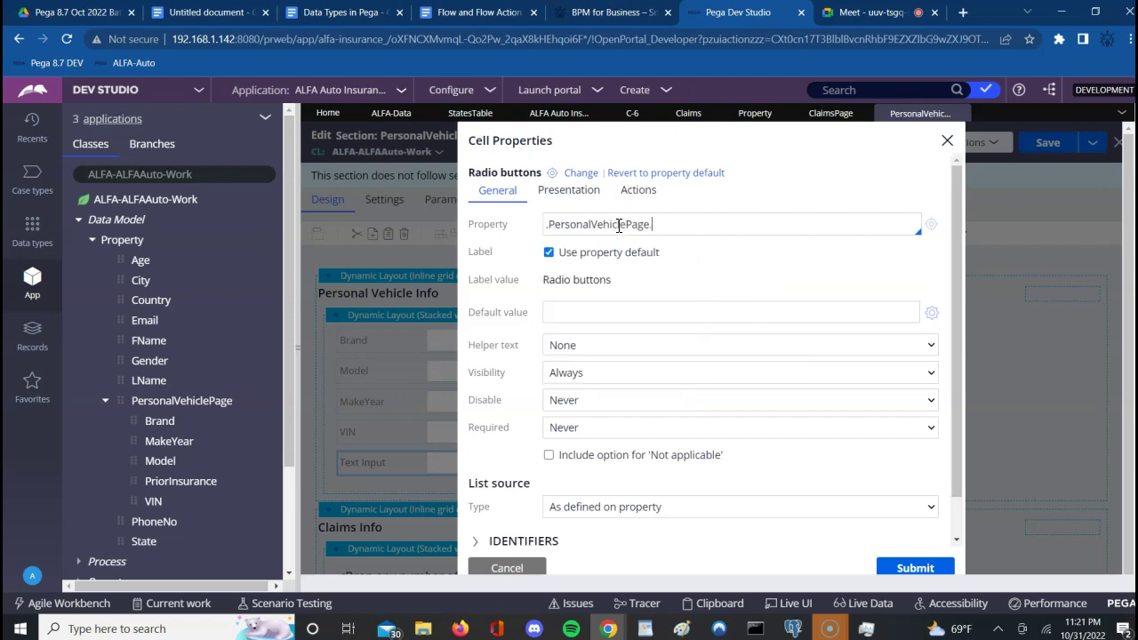
Extend the radio buttons' property reference to .PersonalVehiclePage.PriorInsurance and submit their cell properties.
text(.)
key(Down)
key(Down)
key(Down)
key(Down)
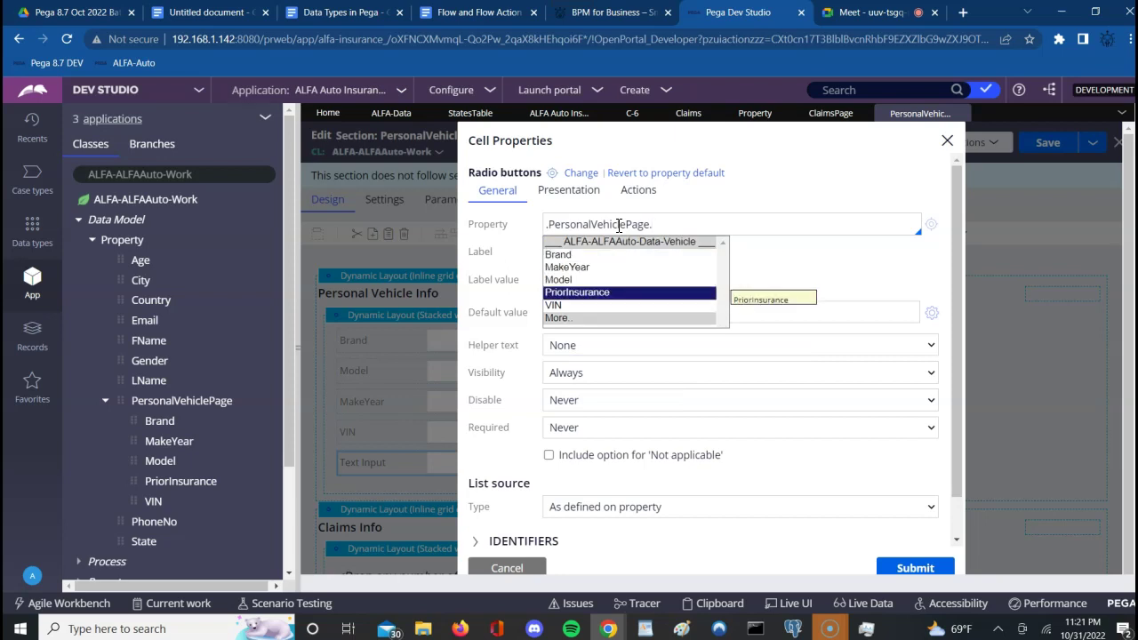
key(Return)
click(905, 569)
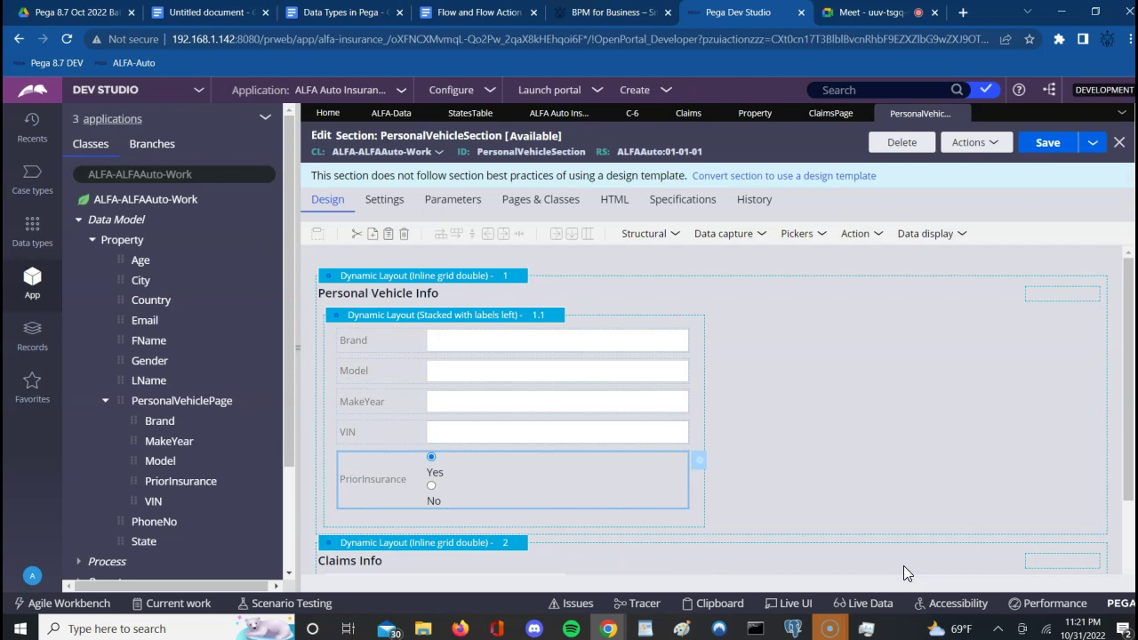
Save the PersonalVehicleSection rule with its bound Personal Vehicle Info fields.
click(955, 434)
click(1052, 144)
click(958, 329)
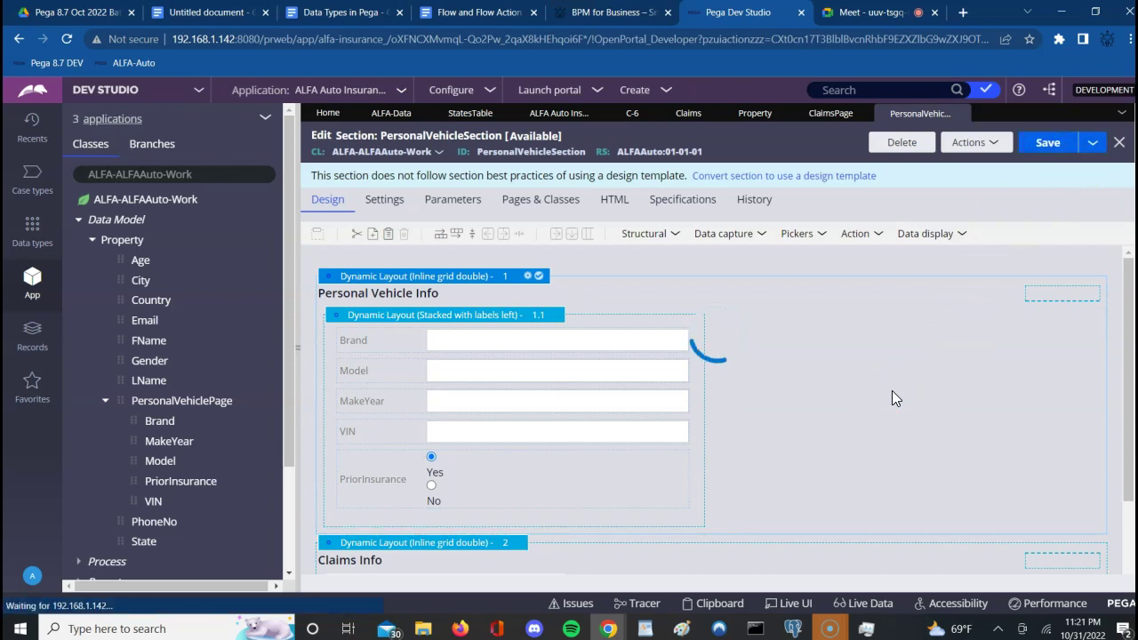
click(622, 407)
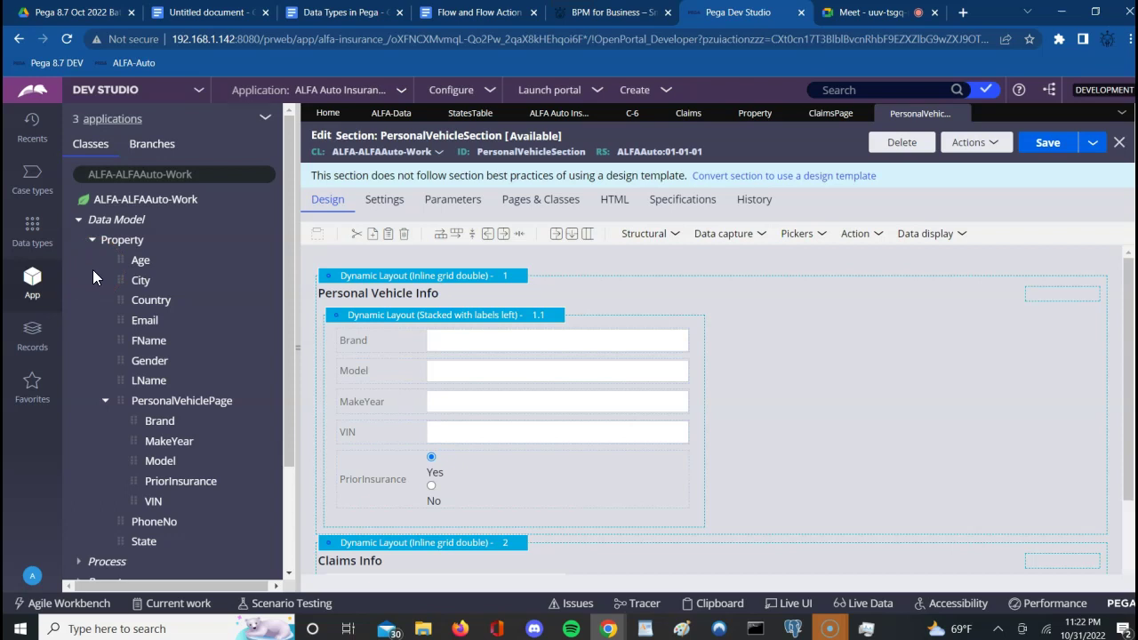
Add a text input to the empty stacked layout under Claims Info.
click(776, 425)
scroll(776, 425, down, 3)
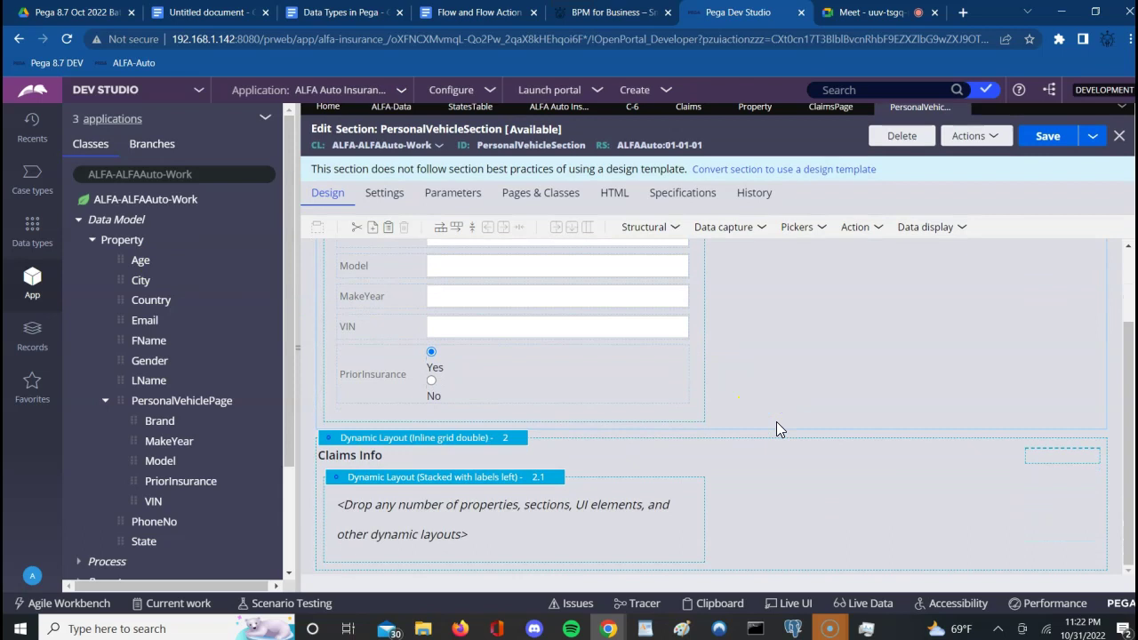
click(718, 472)
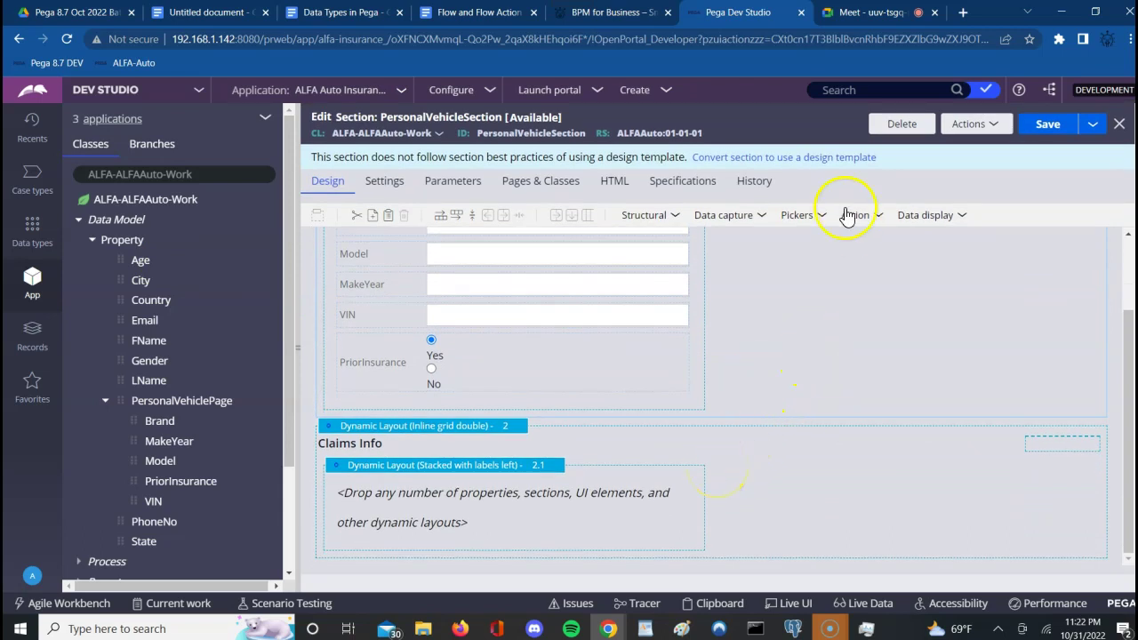
click(752, 221)
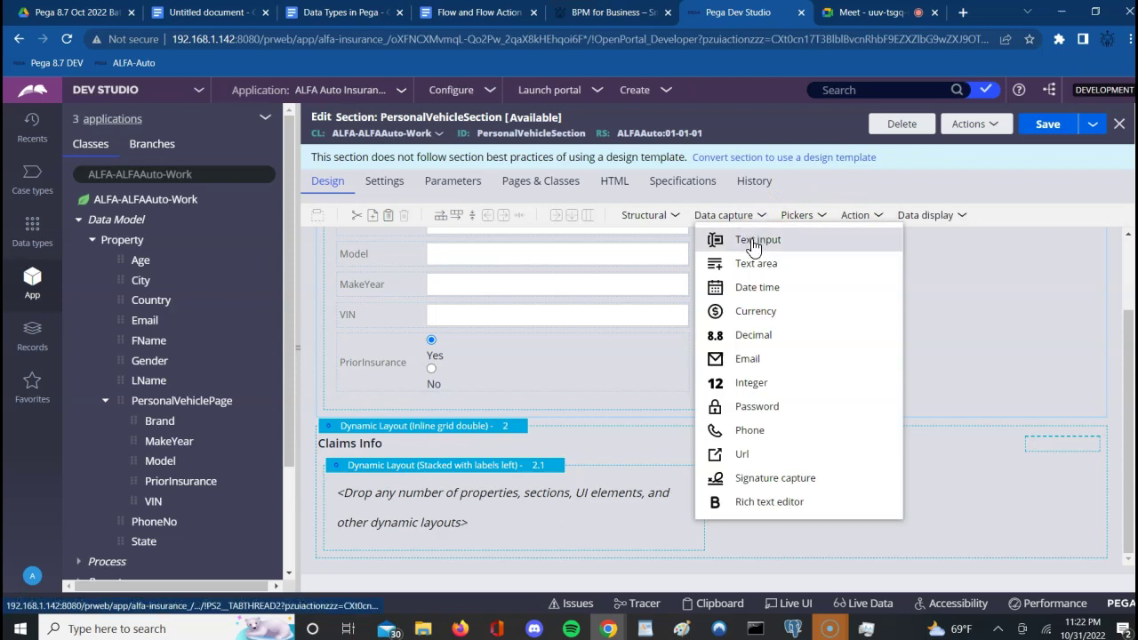
drag(754, 248, 564, 494)
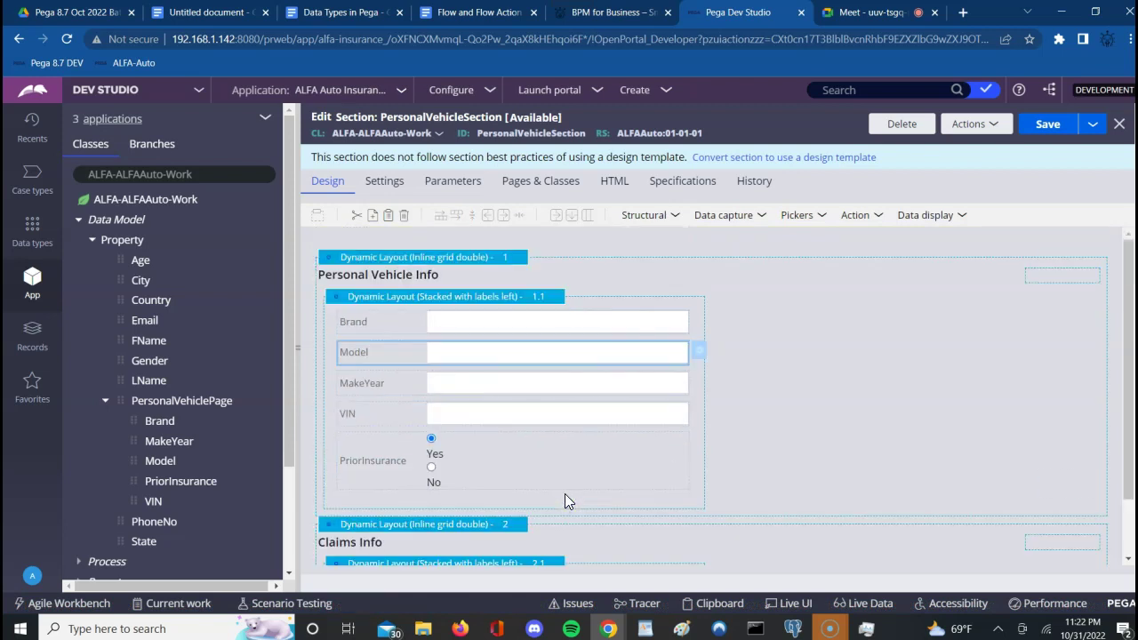
Copy the Claims Info text input and paste it twice so the layout holds three text inputs.
click(1128, 557)
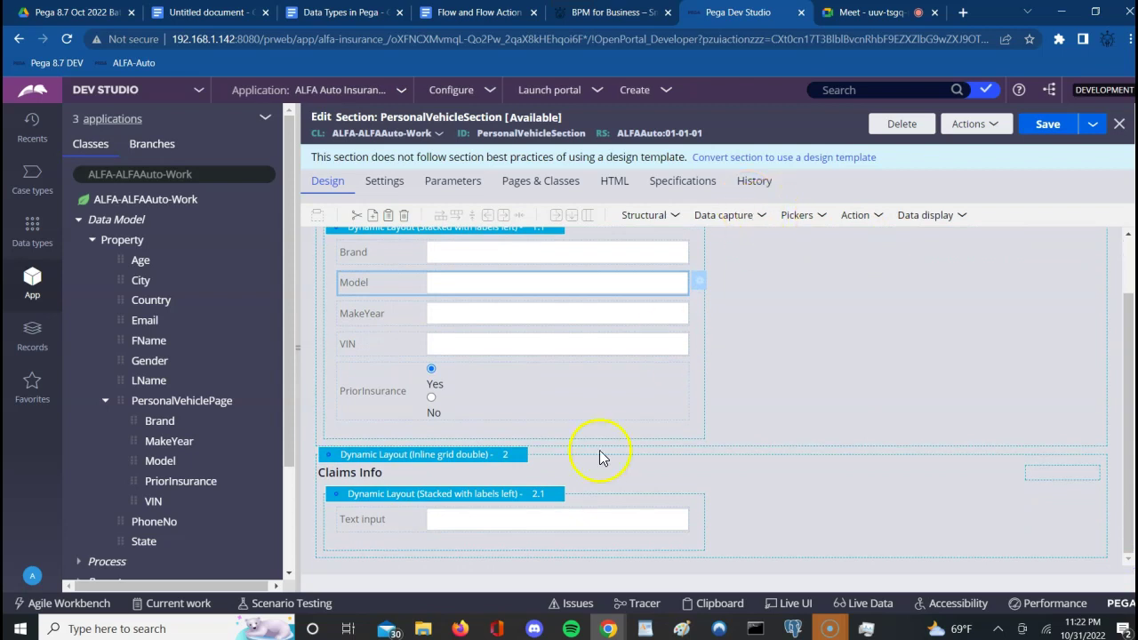
click(593, 516)
right_click(592, 520)
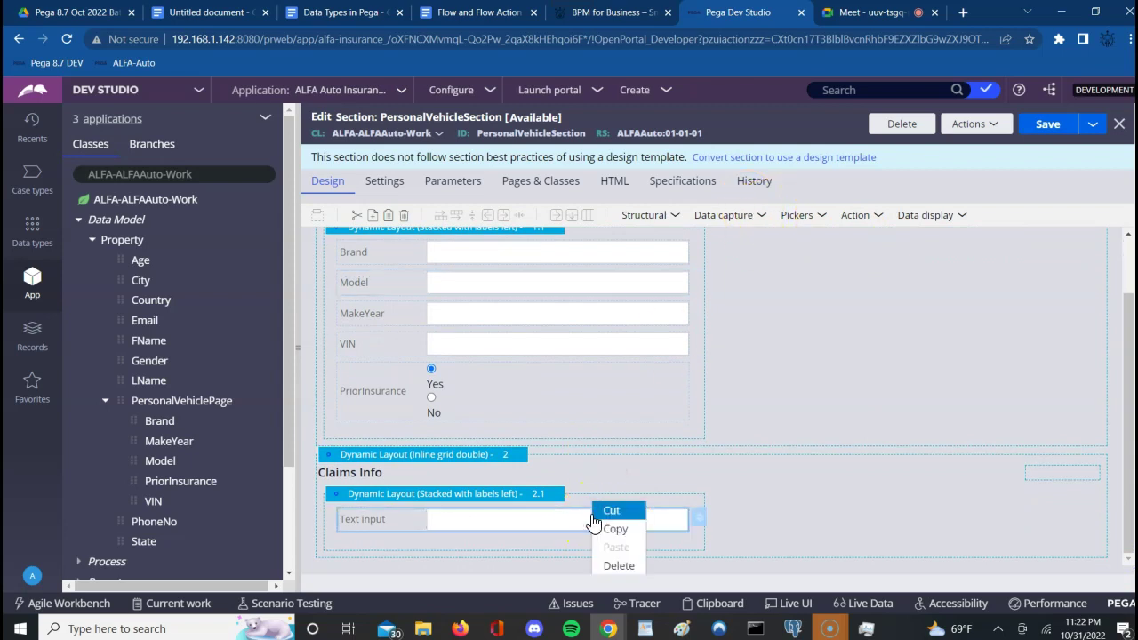
click(613, 529)
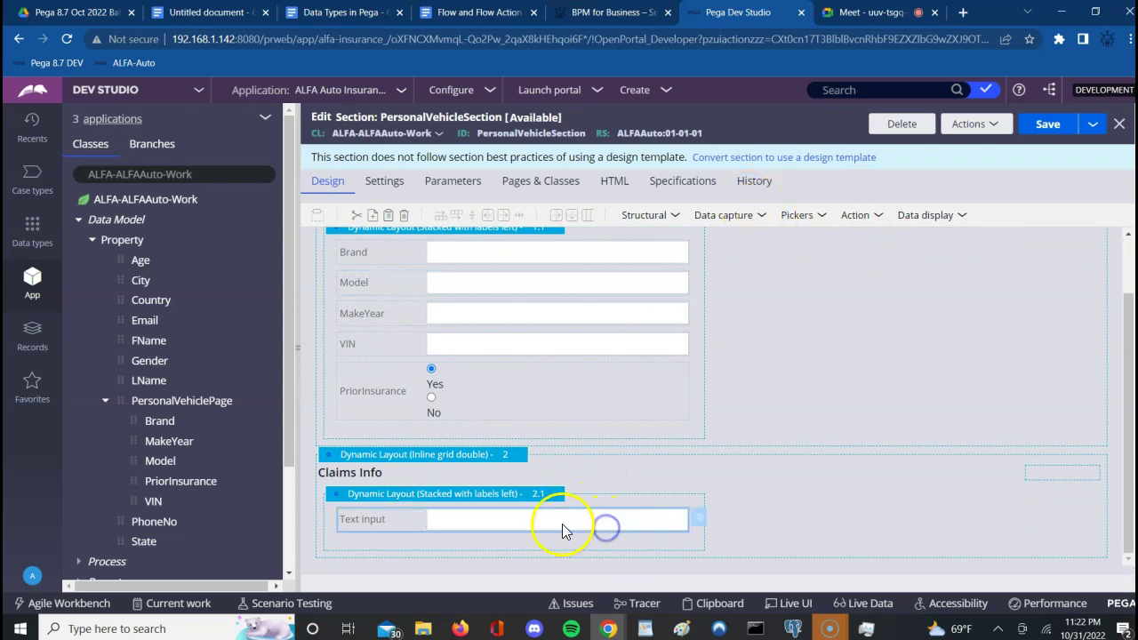
right_click(563, 524)
click(576, 545)
click(553, 544)
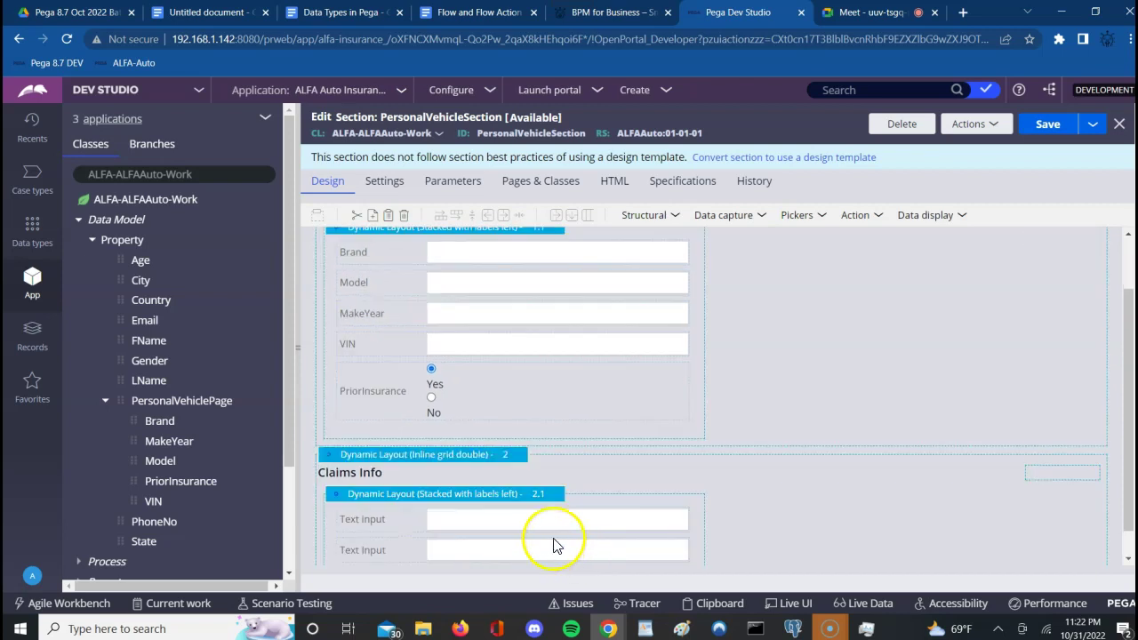
right_click(557, 521)
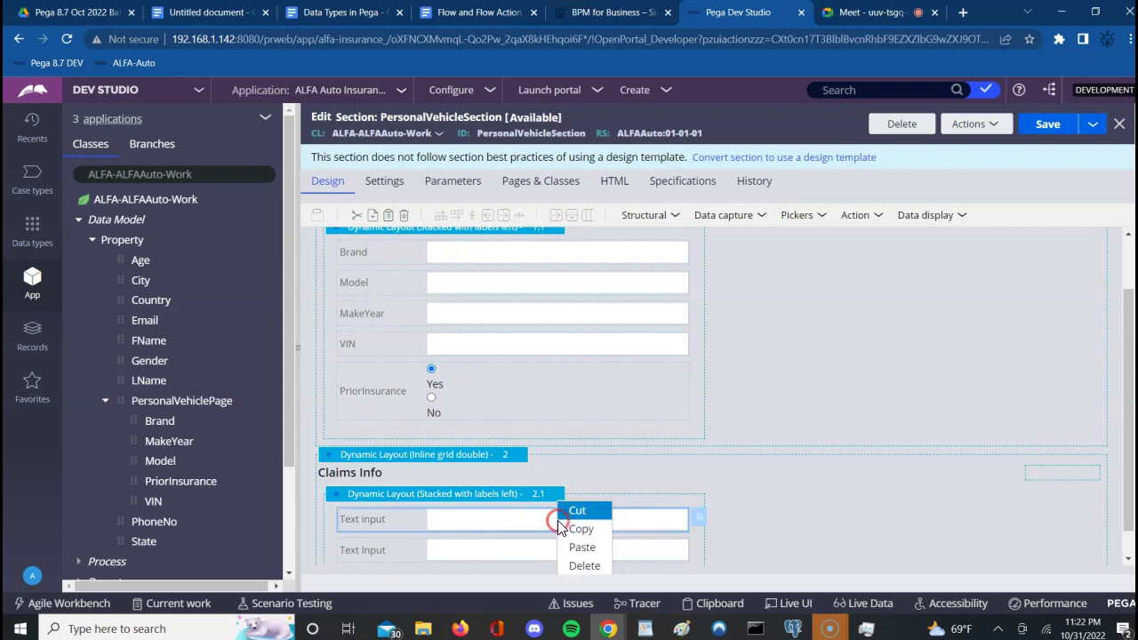
click(580, 548)
click(946, 508)
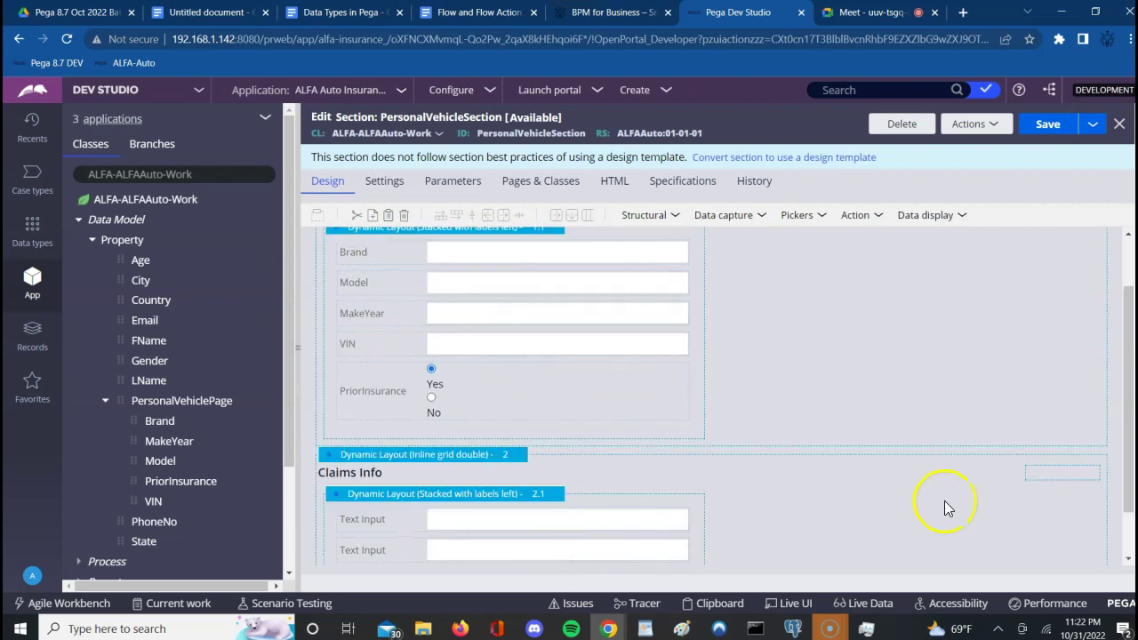
click(1127, 558)
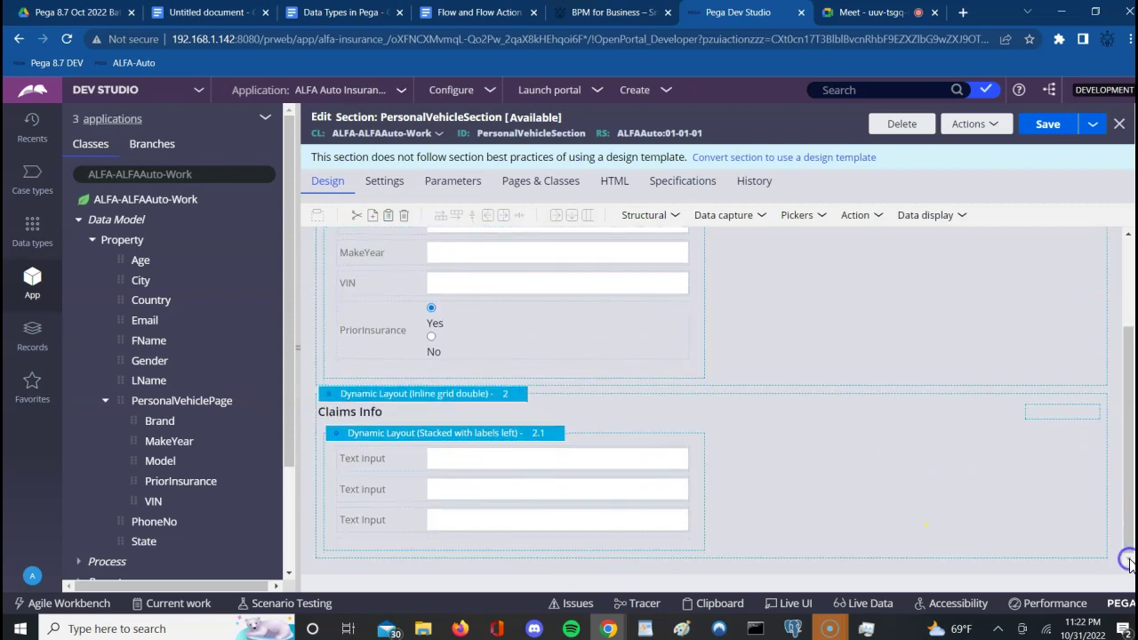
Refresh all classes in the class explorer and expand the ALFA-ALFAAuto-Work properties down to those of ClaimsPage.
click(103, 401)
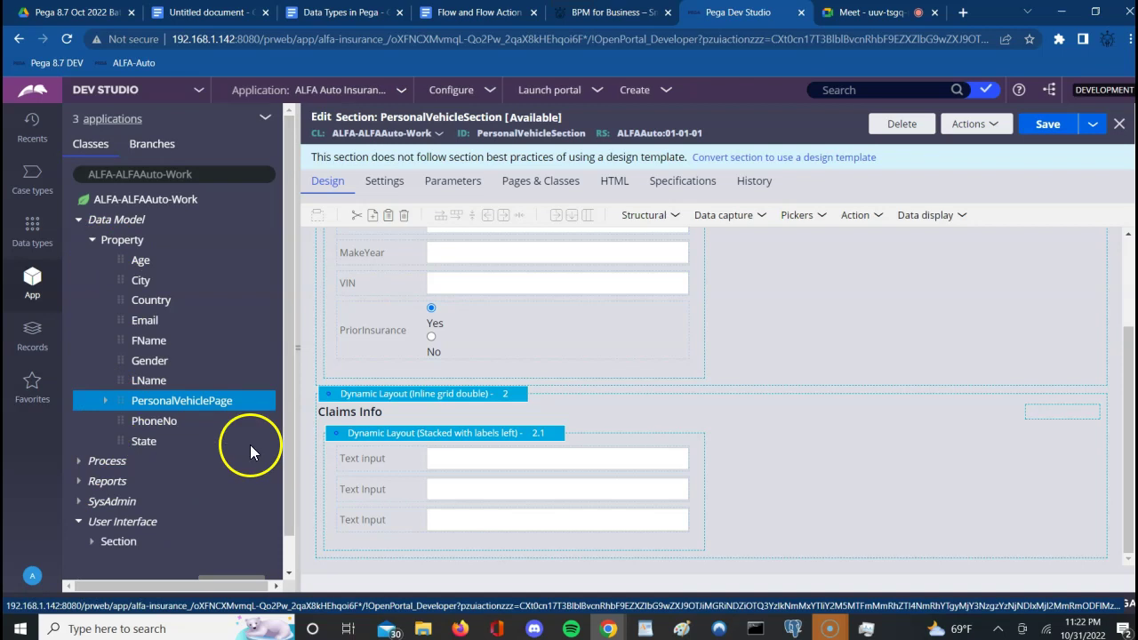
click(175, 203)
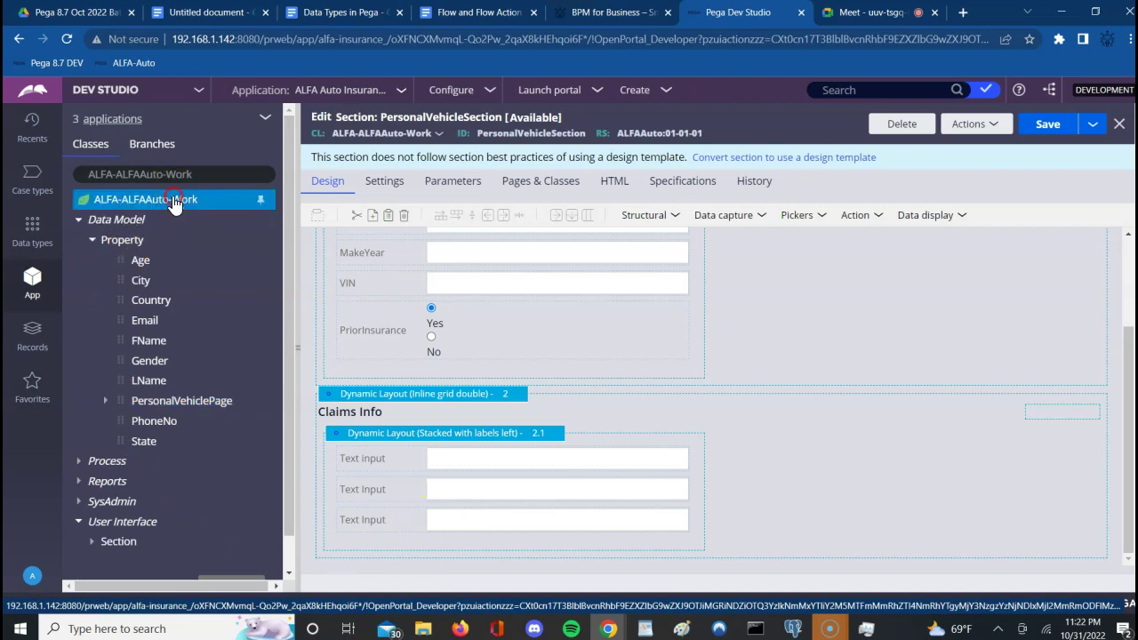
right_click(175, 202)
click(157, 260)
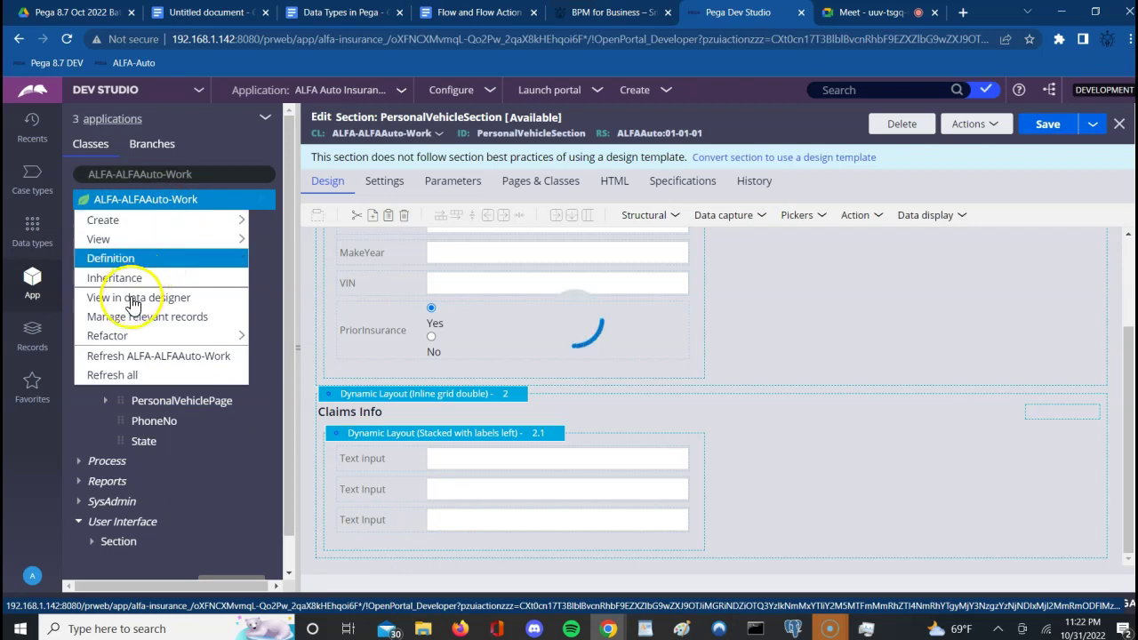
right_click(168, 202)
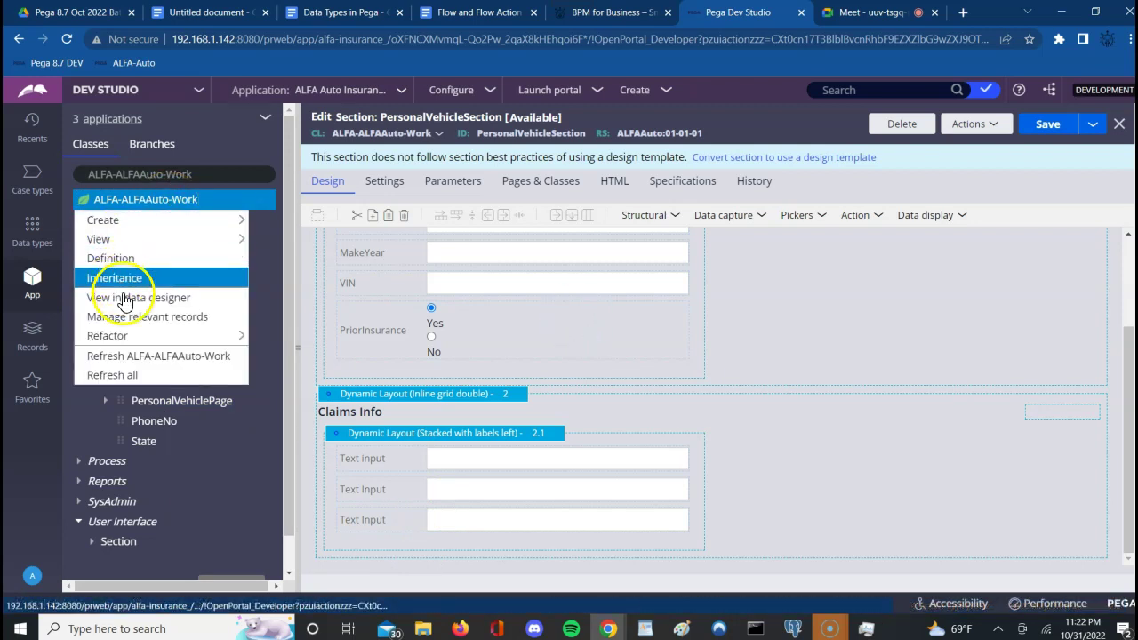
mouse_move(124, 343)
click(114, 376)
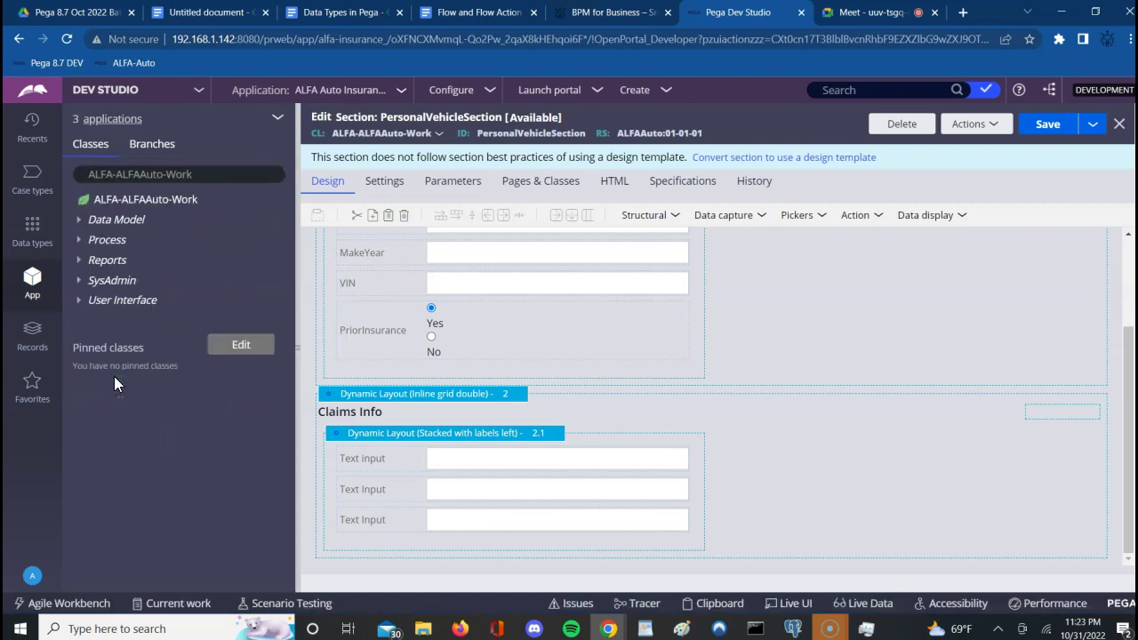
click(79, 226)
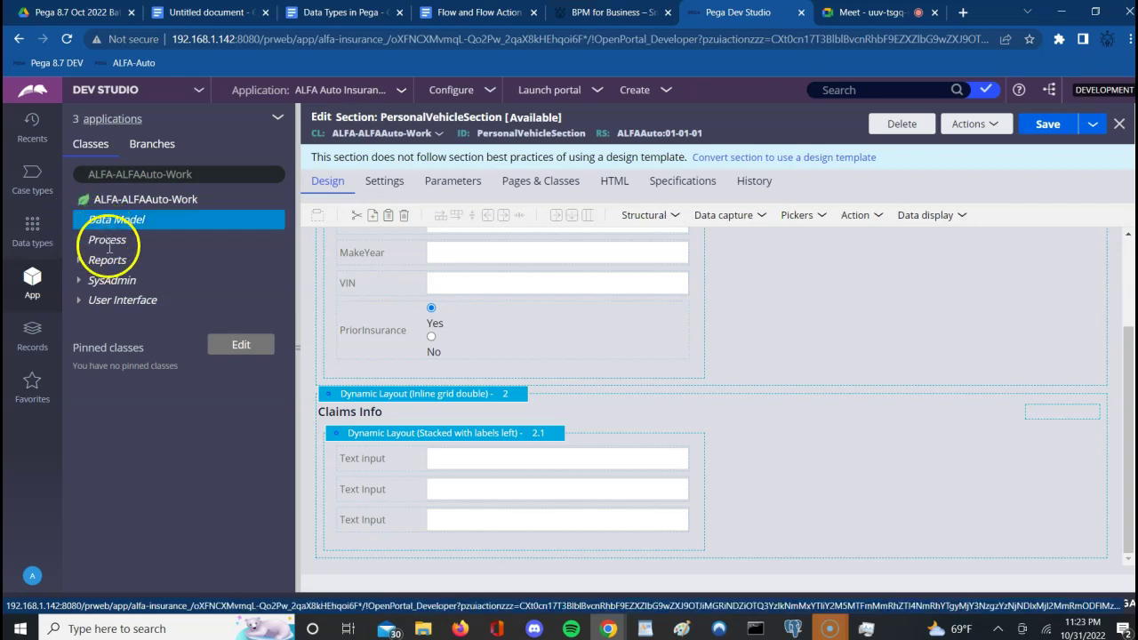
click(92, 242)
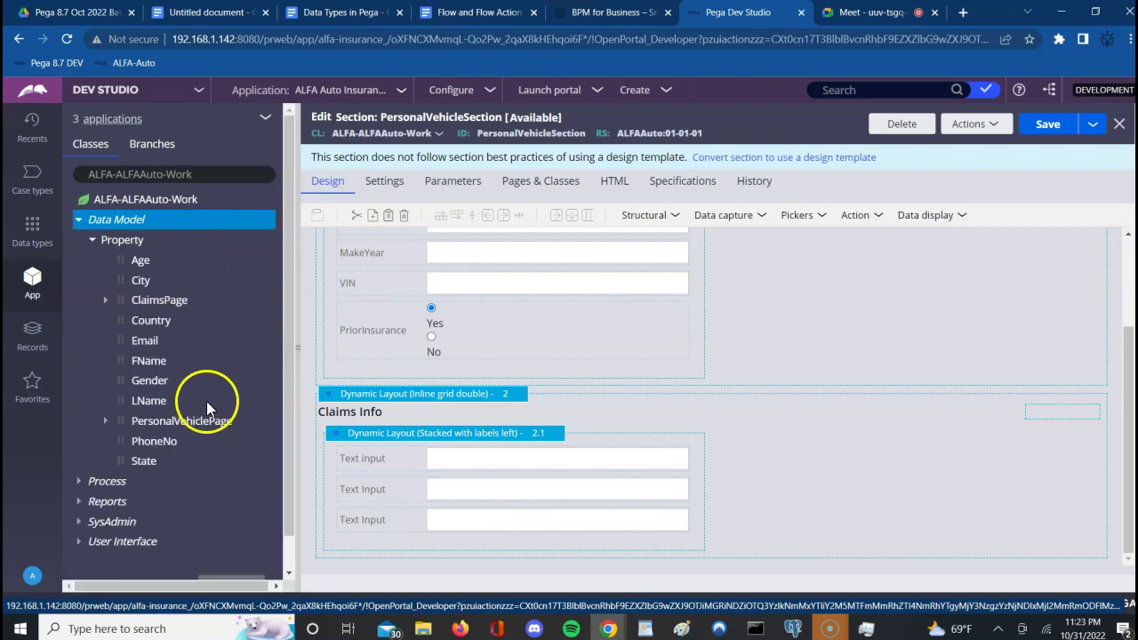
click(104, 301)
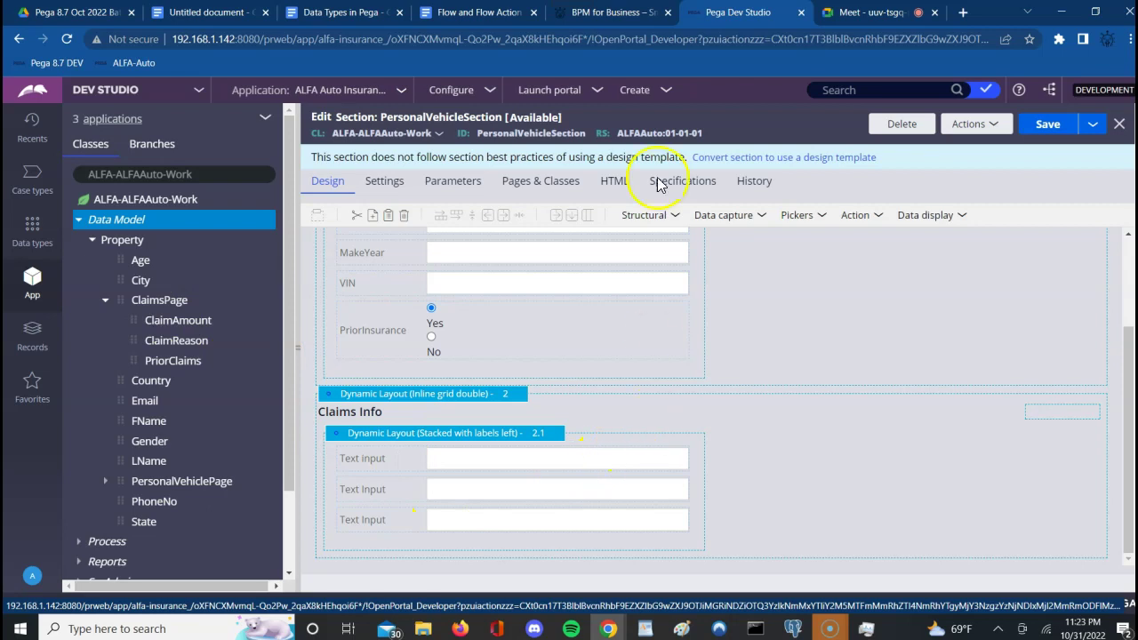
Switch to the Google Meet call, admit the waiting participant and return to Pega Dev Studio.
click(860, 12)
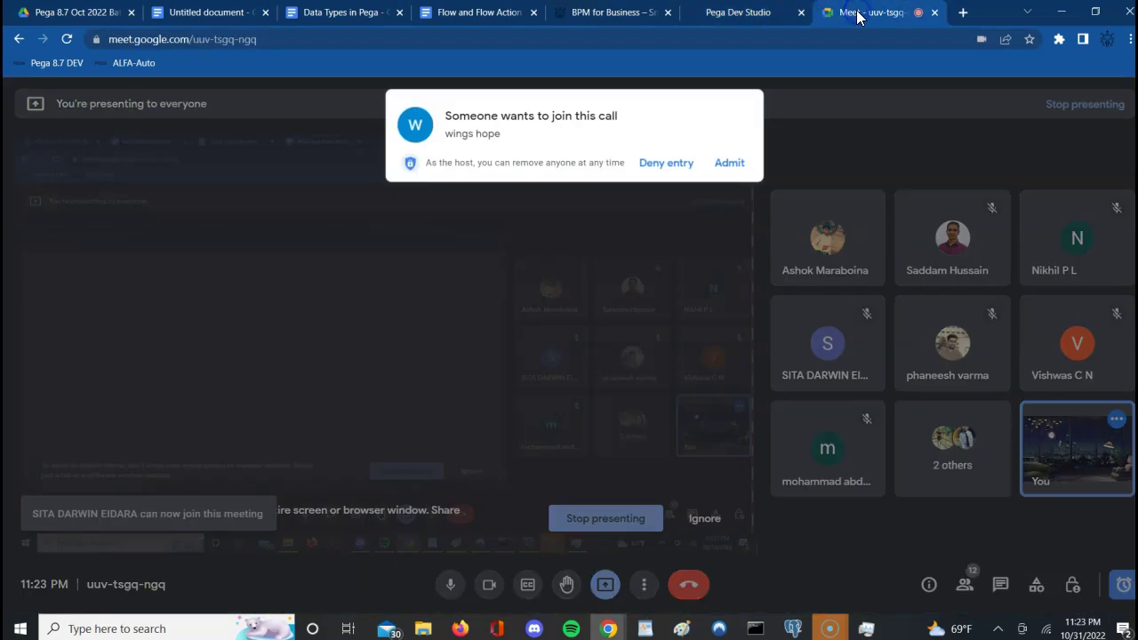
click(729, 181)
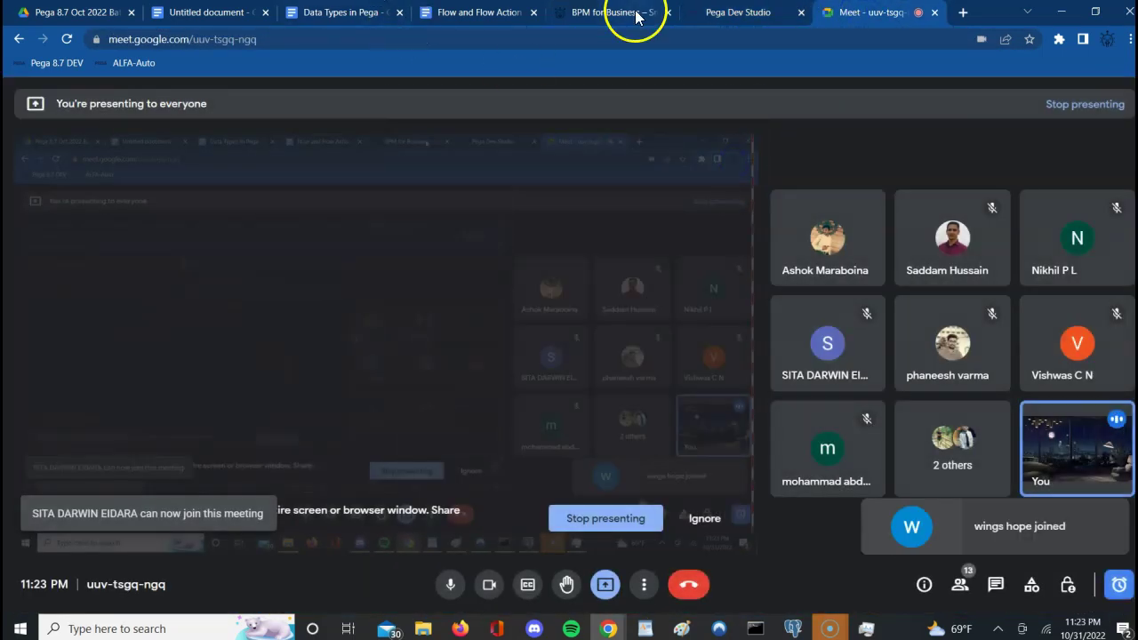
click(720, 12)
Open the cell properties of the first Claims Info text input and change its control type to Currency.
click(498, 456)
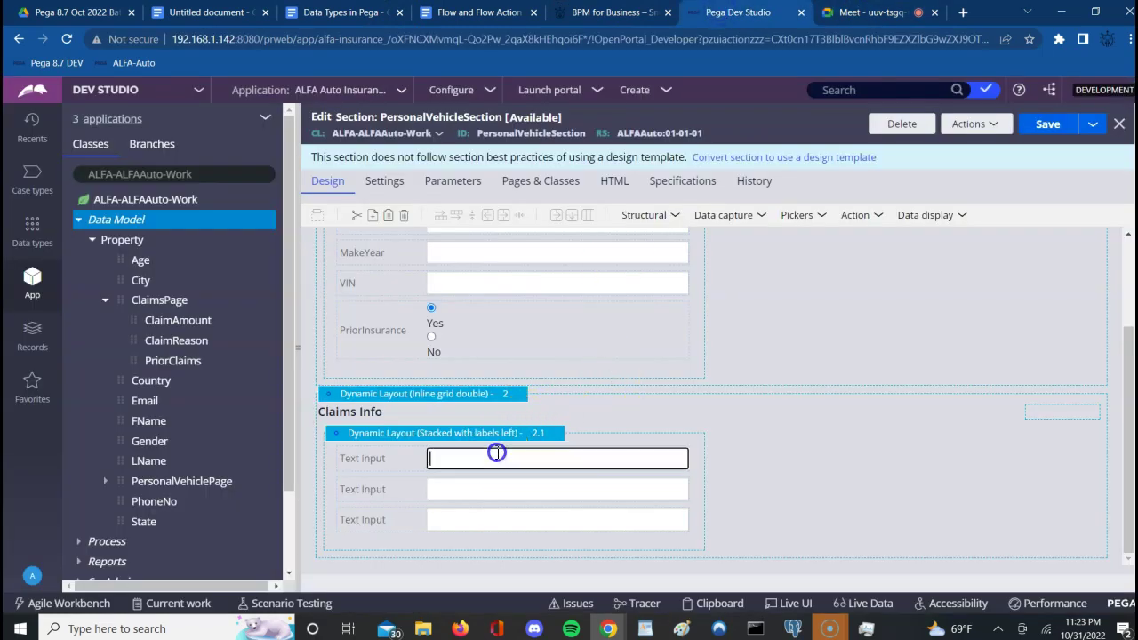
click(698, 459)
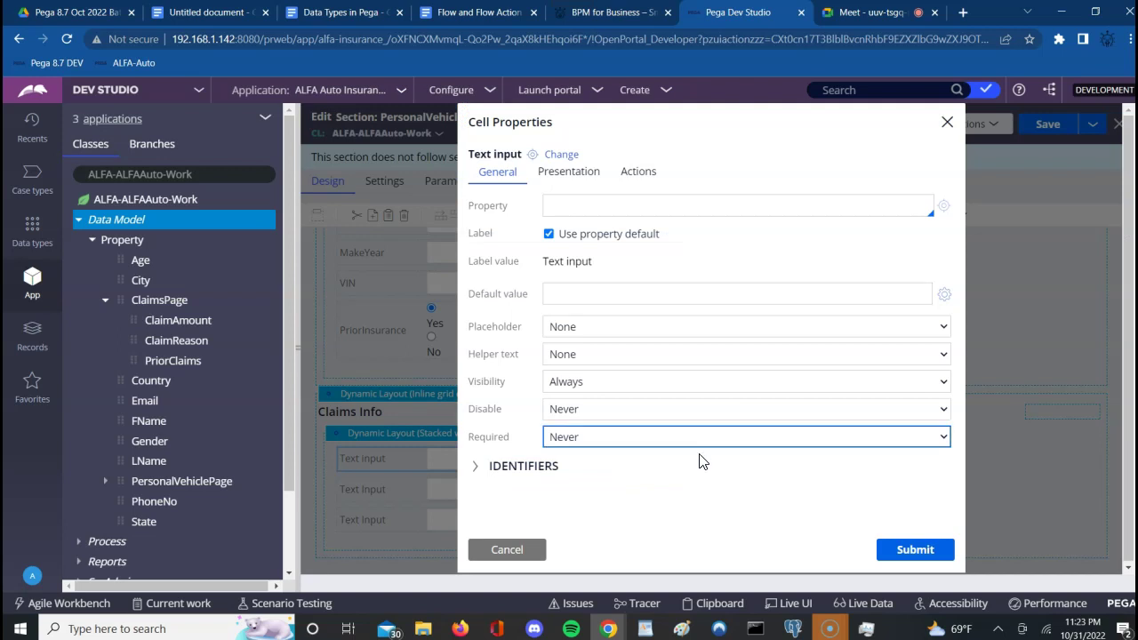
click(576, 211)
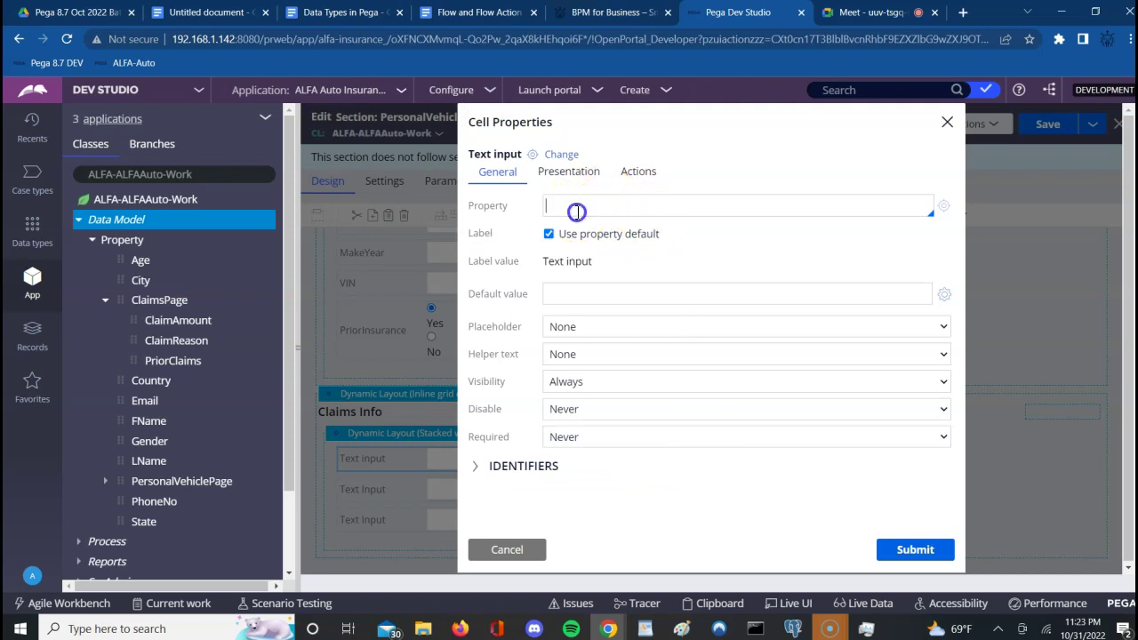
click(561, 156)
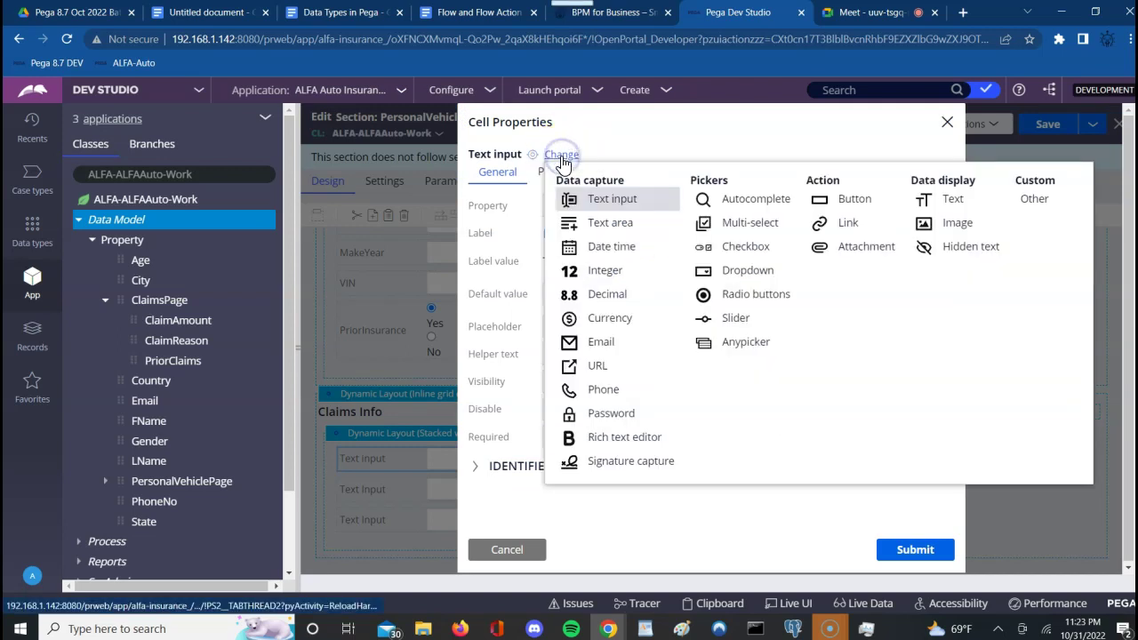
click(607, 322)
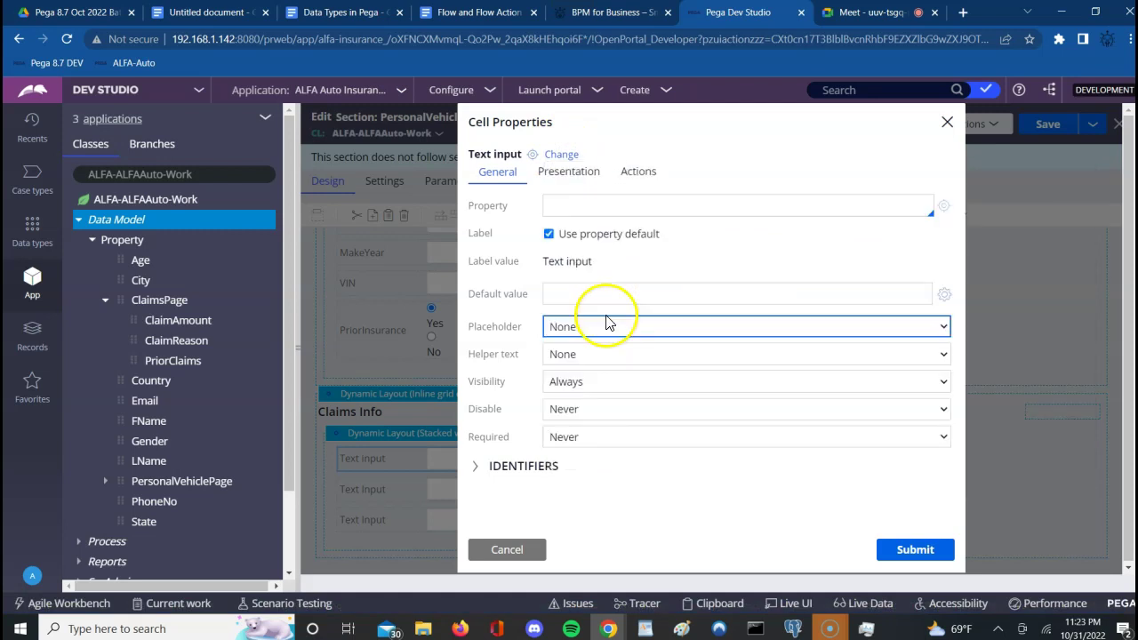
Bind the currency field to the property .ClaimsPage.ClaimAmount and submit its cell properties.
click(649, 207)
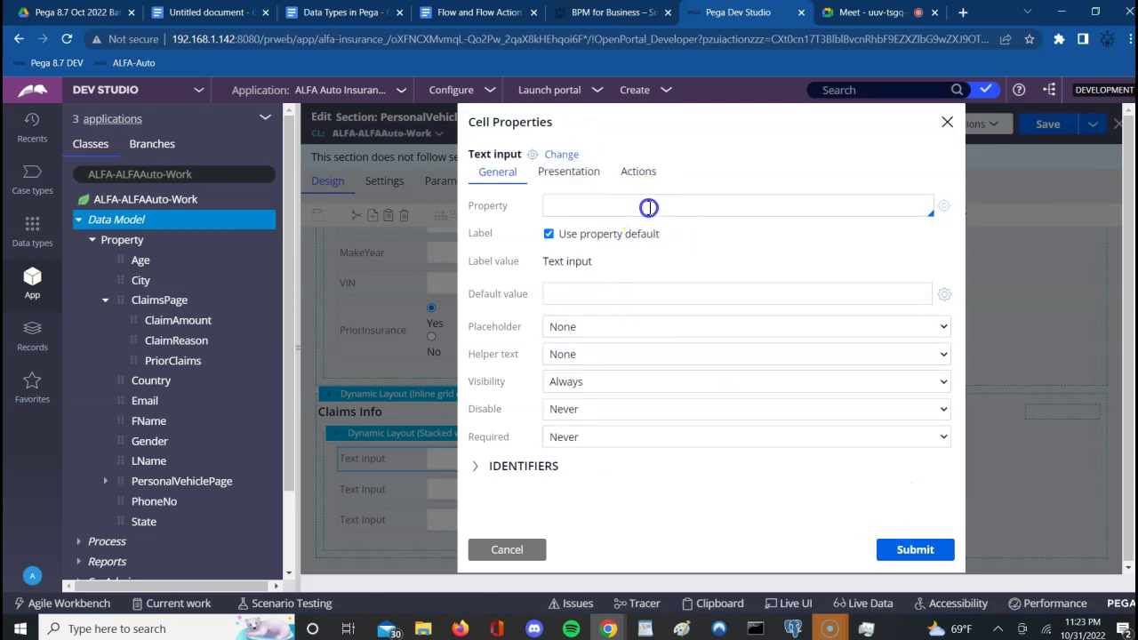
text(.)
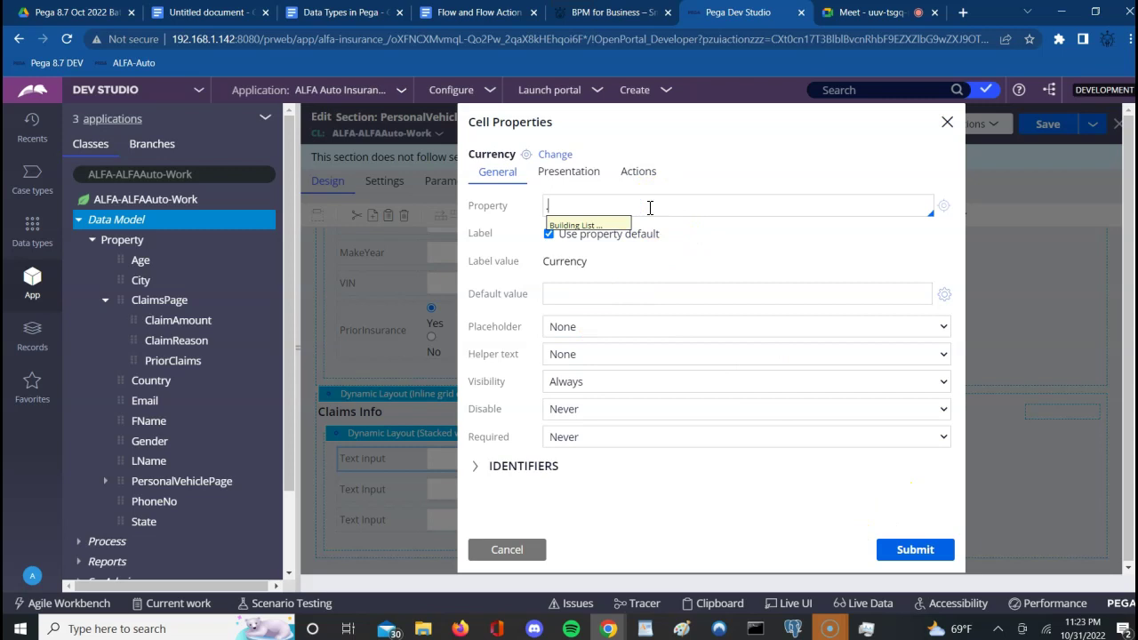
key(Down)
key(Down)
key(Down)
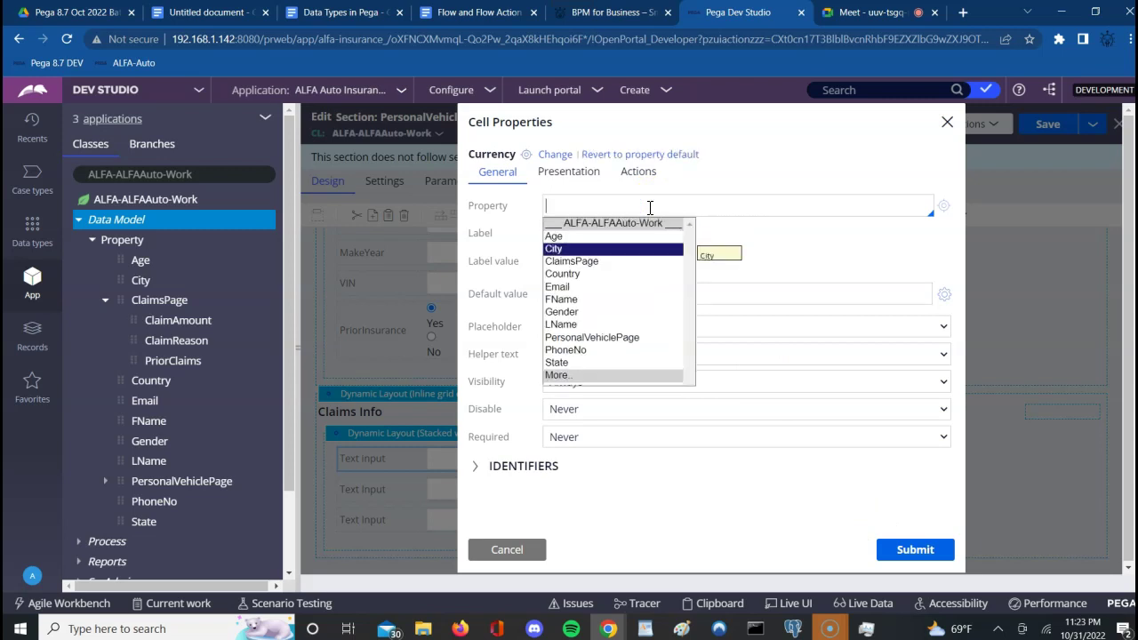
key(Return)
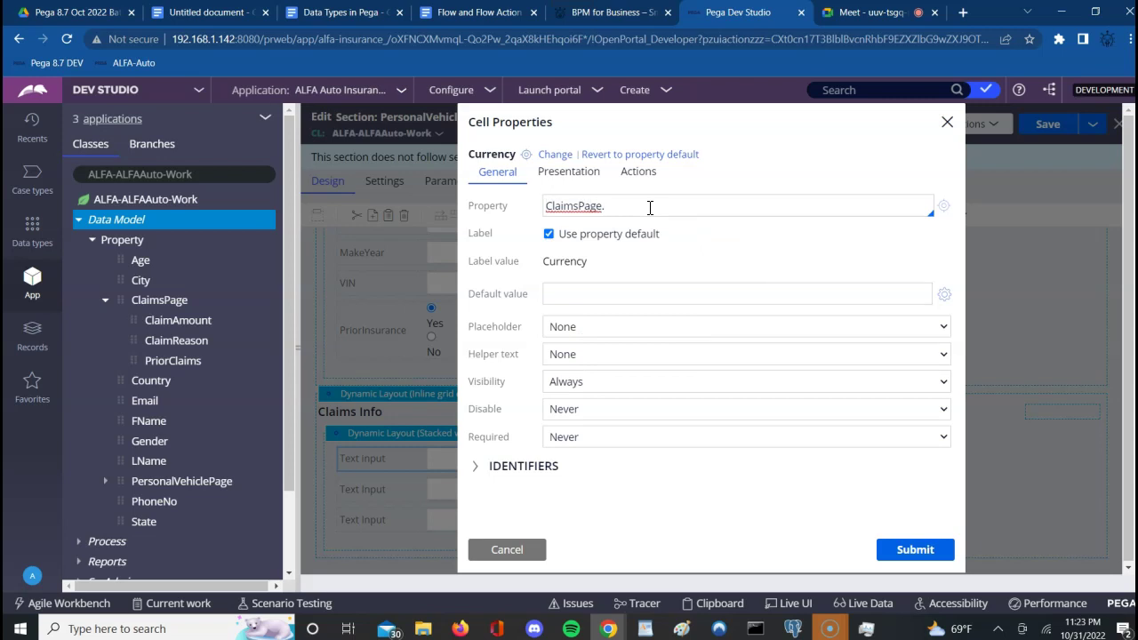
key(Home)
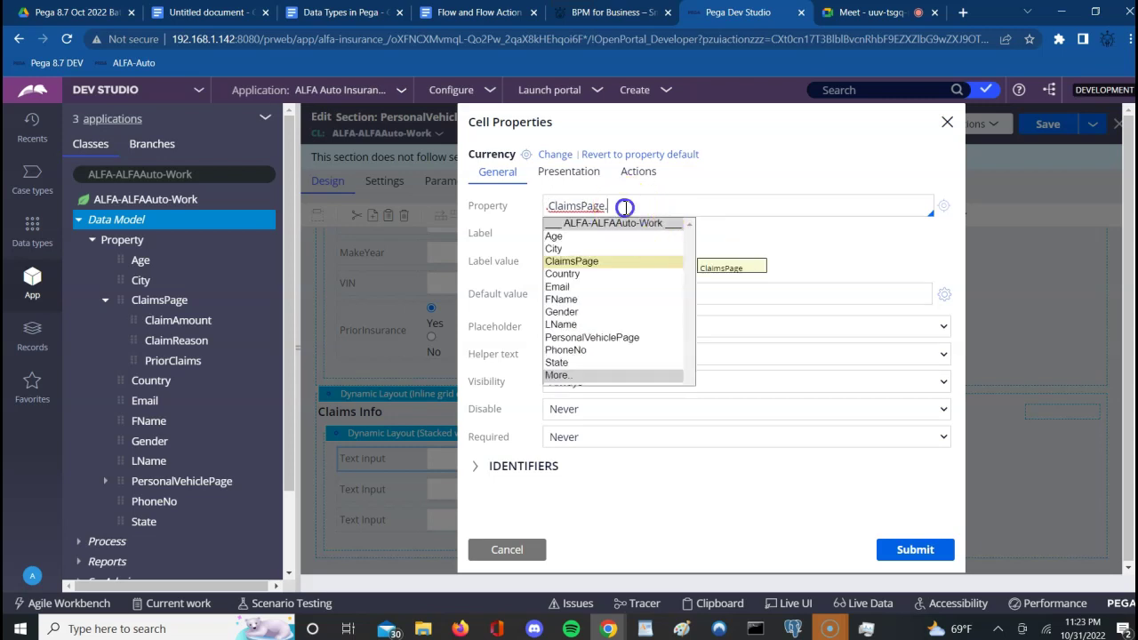
key(Escape)
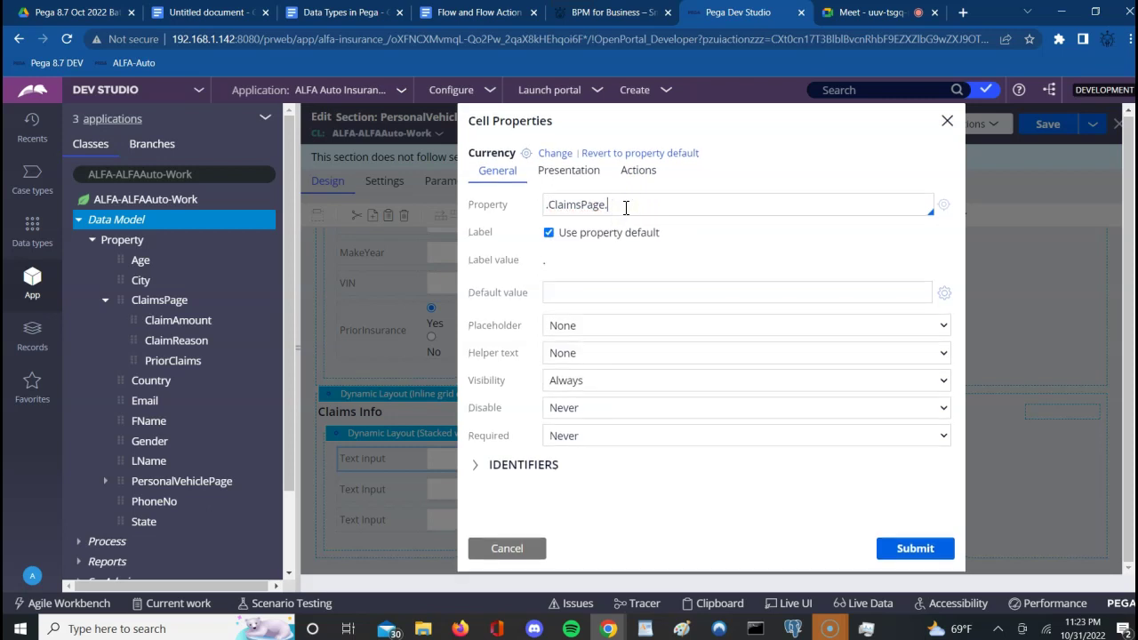
key(Down)
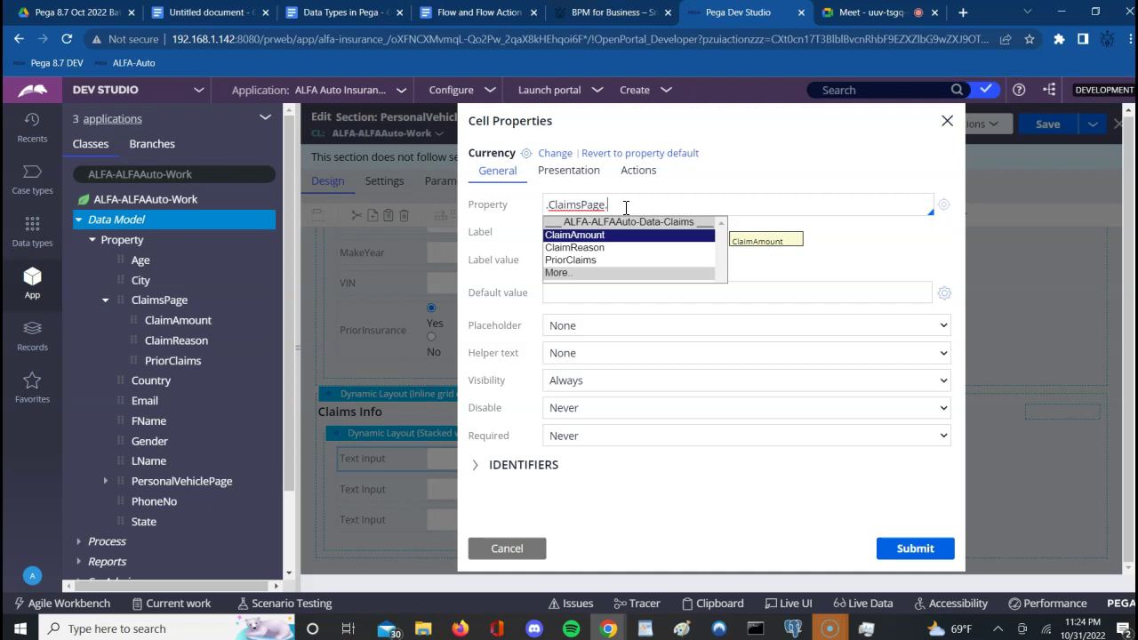
key(Return)
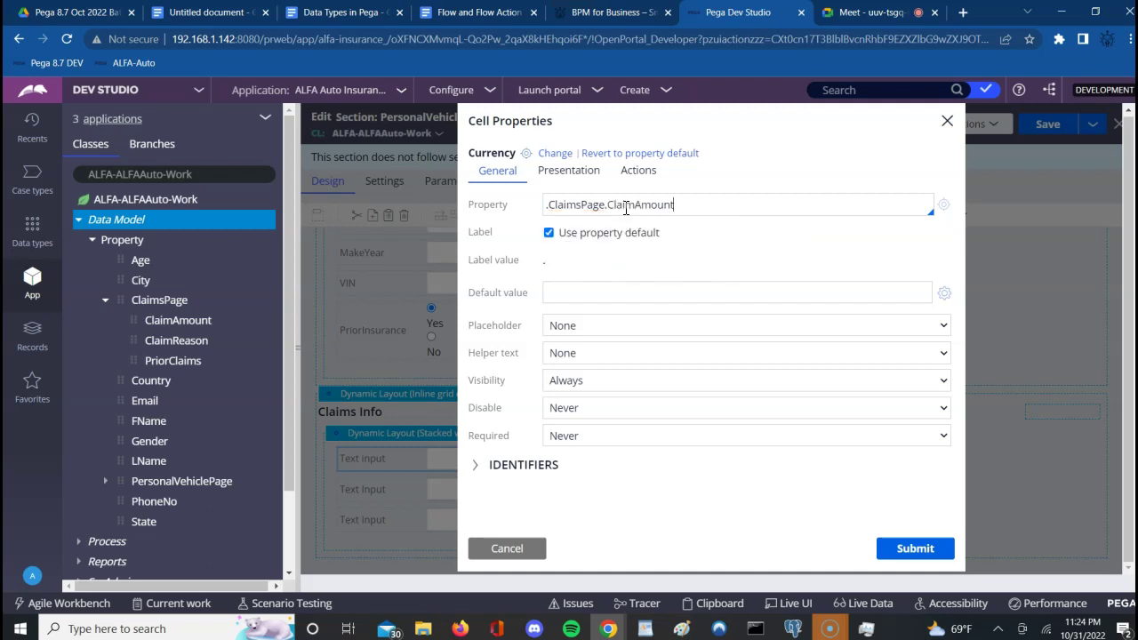
click(907, 548)
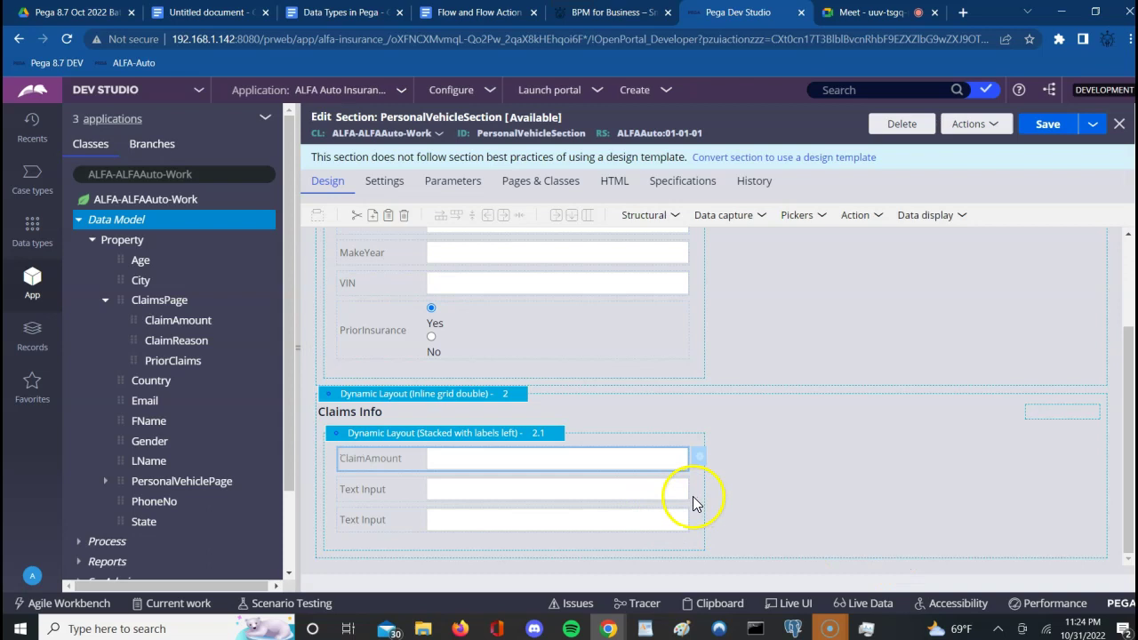
Change the control type of the first unbound Claims Info text input, below ClaimAmount, to Text area.
click(665, 487)
click(699, 492)
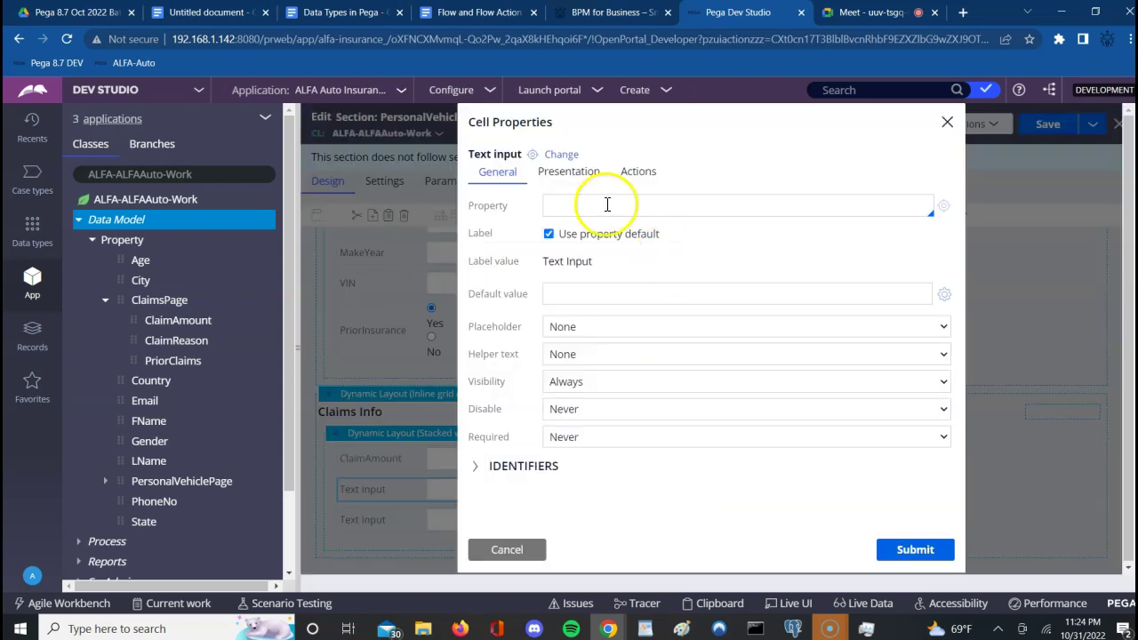
click(555, 156)
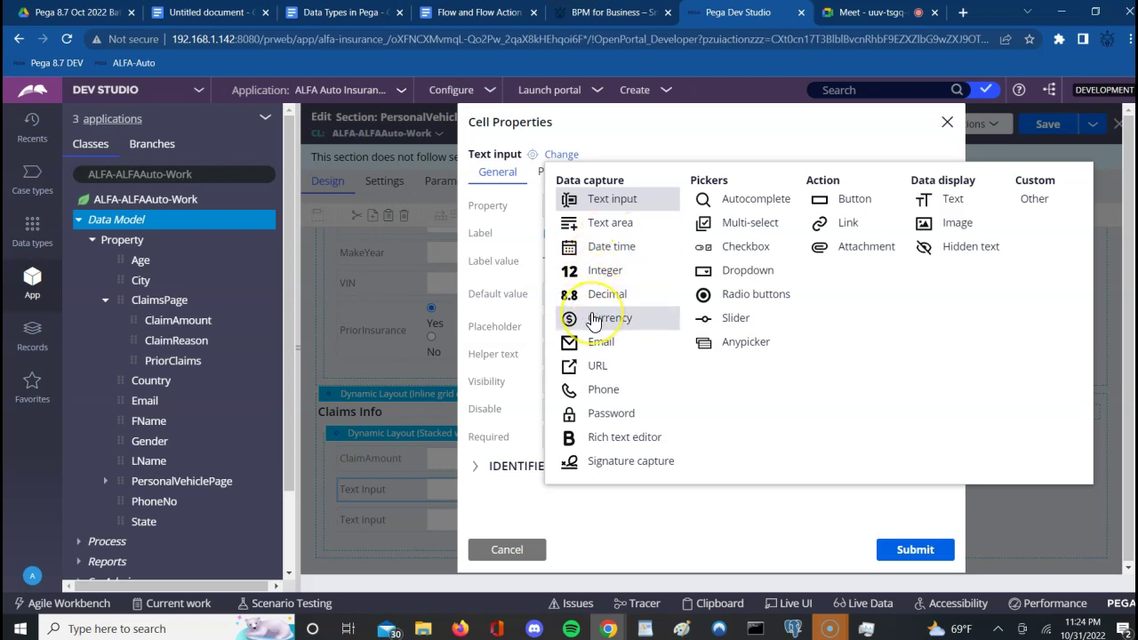
click(622, 231)
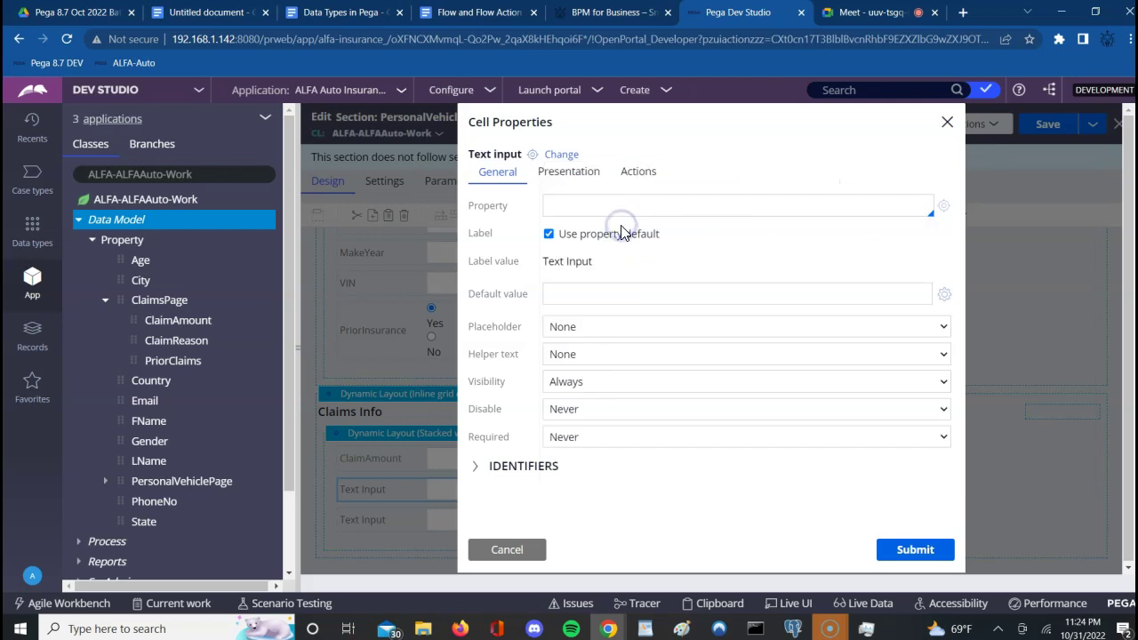
Bind the text area to the property .ClaimsPage.ClaimReason and submit its cell properties.
click(617, 207)
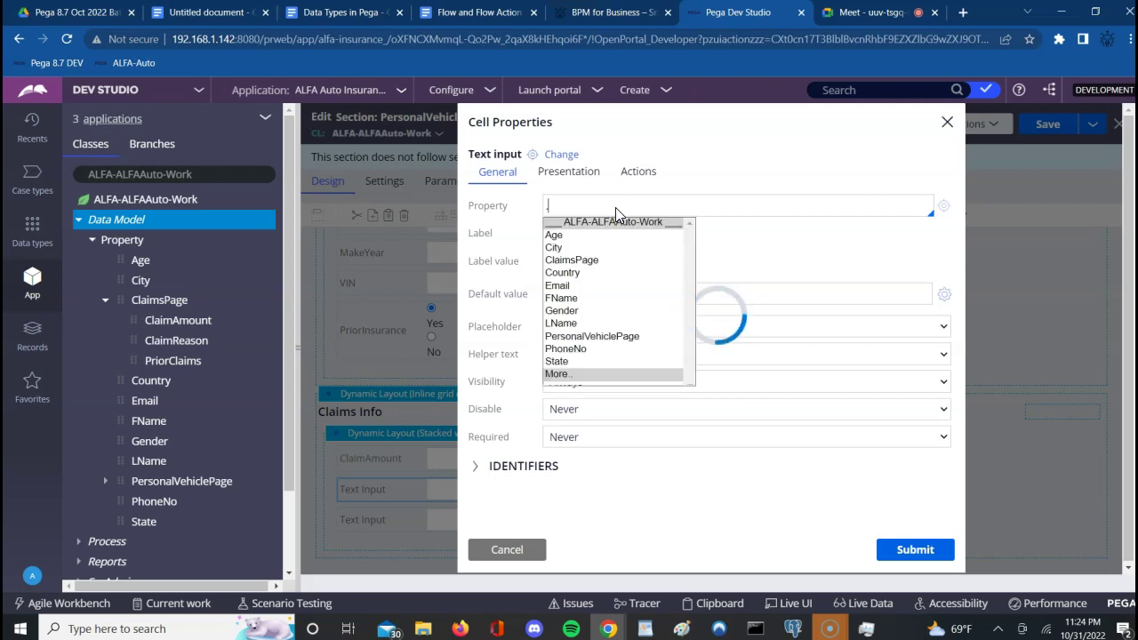
click(592, 203)
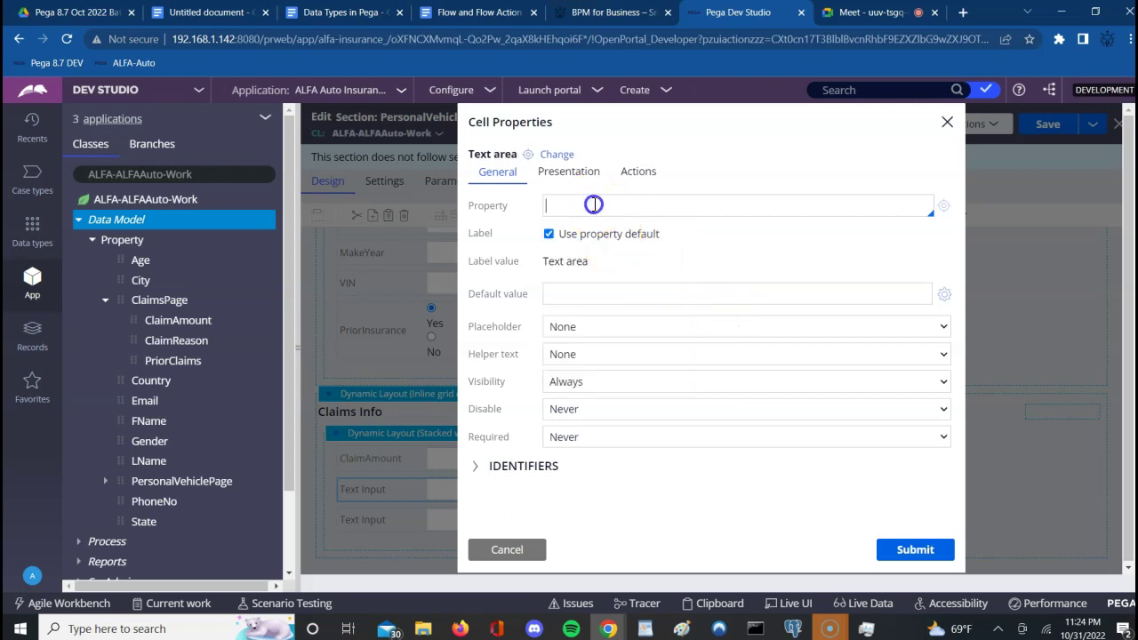
text(.)
key(Down)
key(Down)
key(Down)
key(Down)
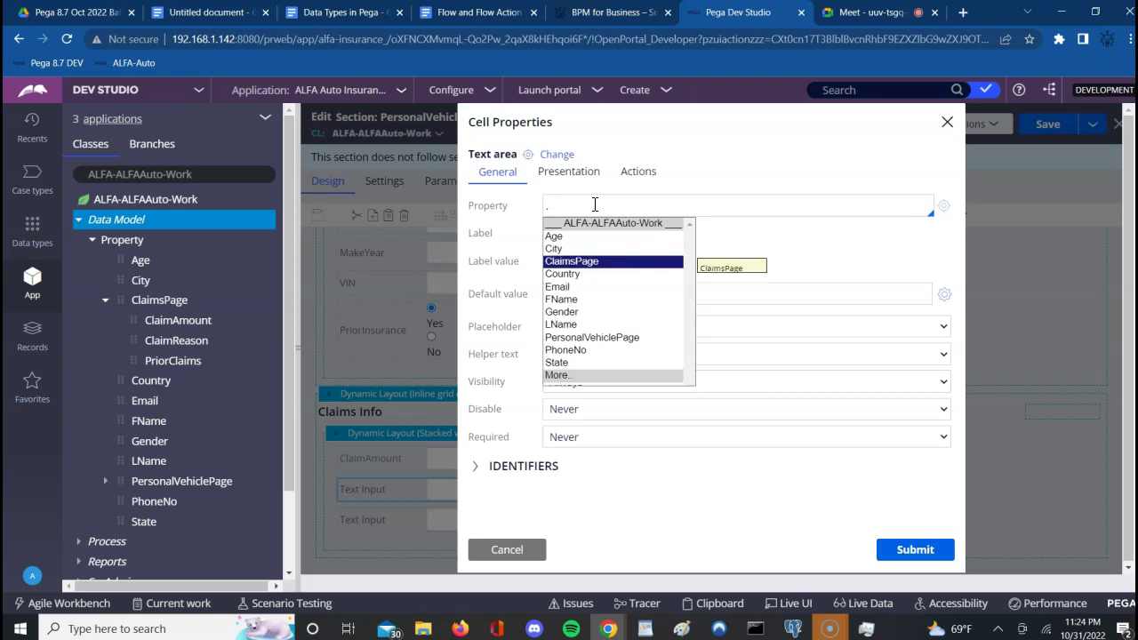
key(Up)
key(Return)
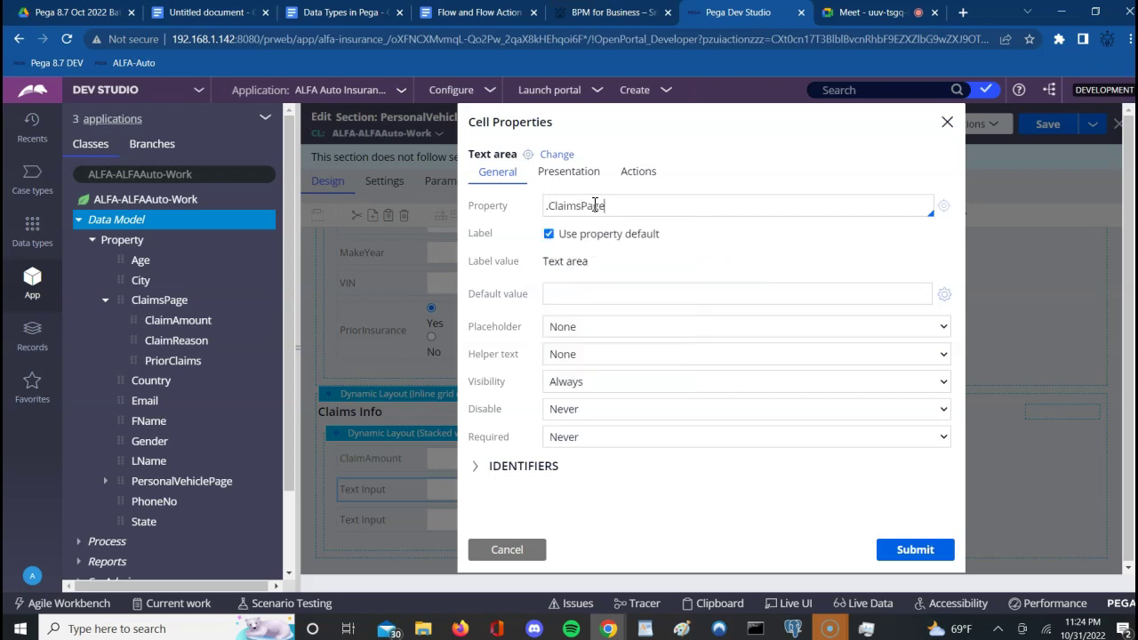
text(.)
key(Down)
key(Down)
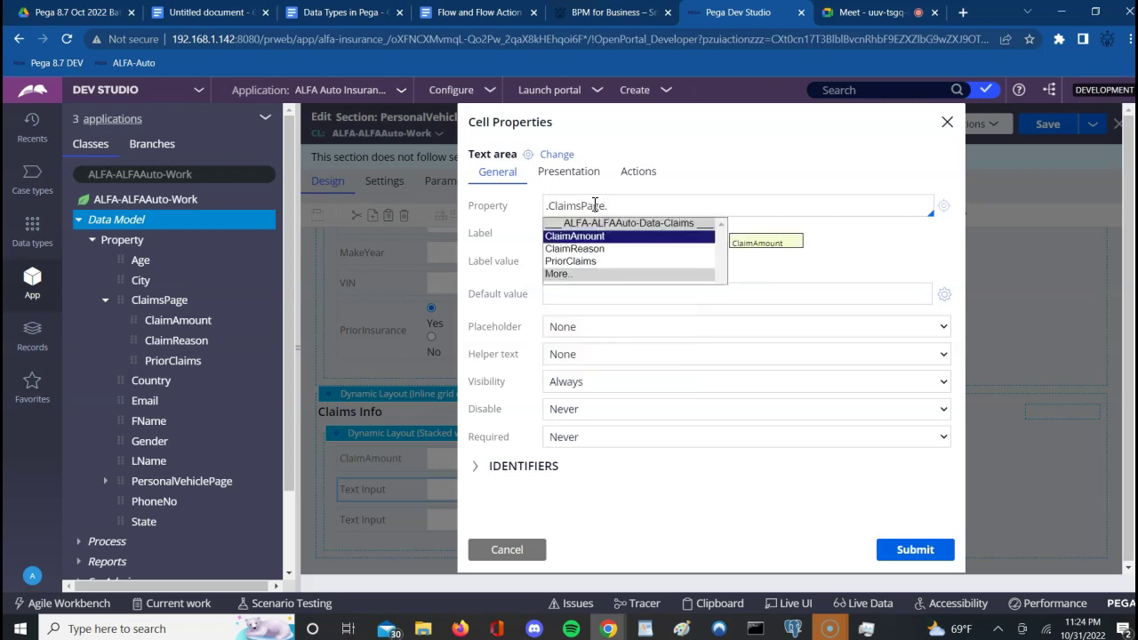
key(Return)
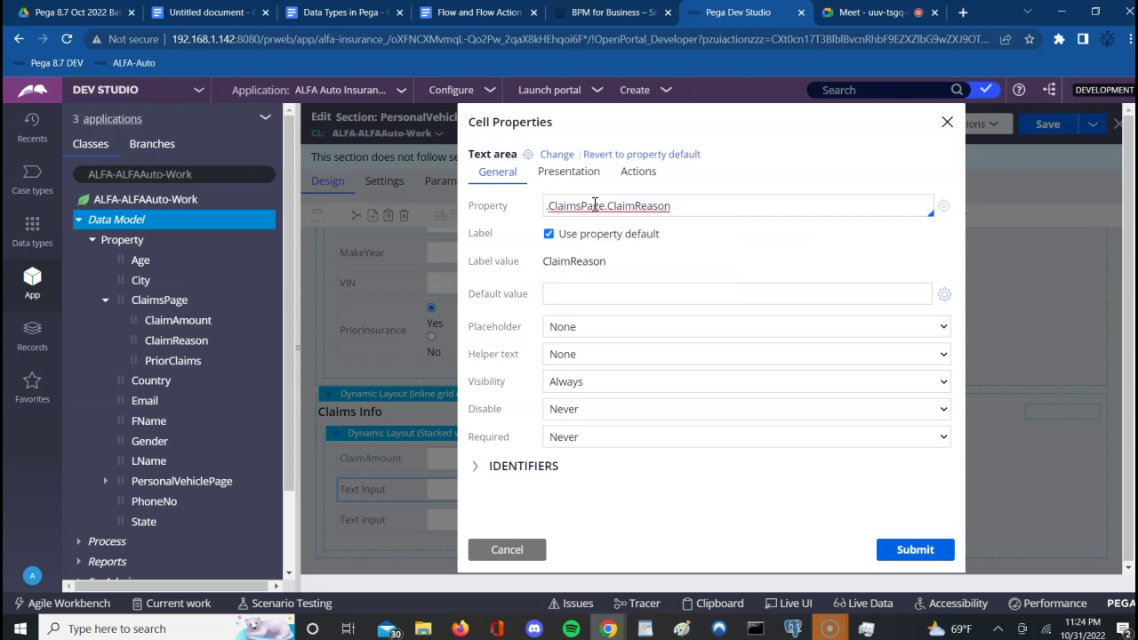
click(908, 549)
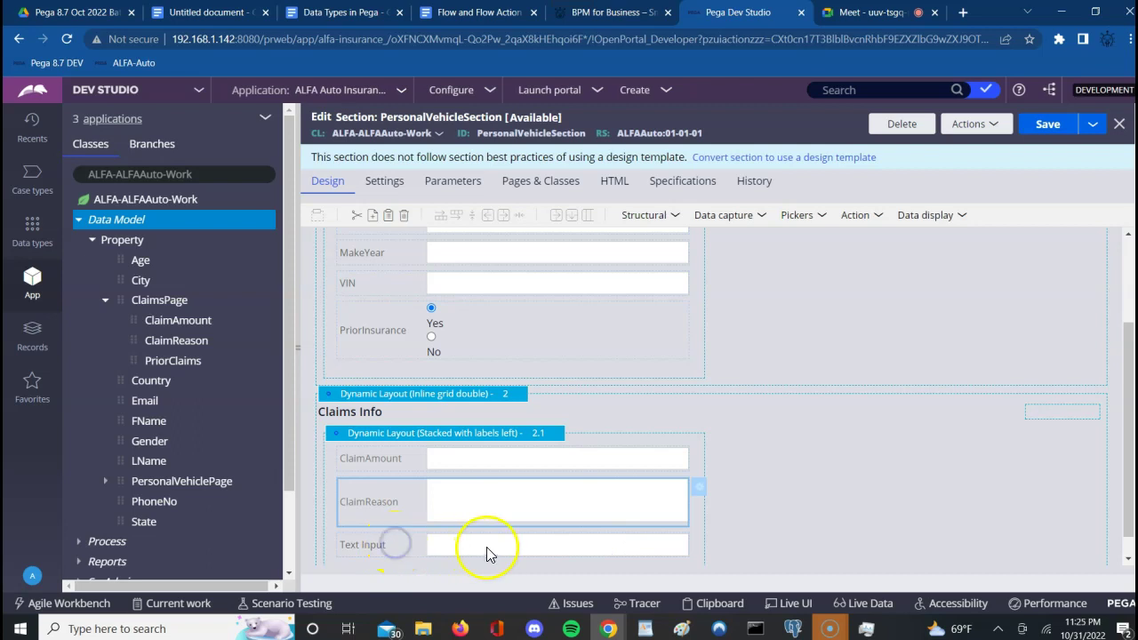
Change the control type of the last Claims Info text input, below ClaimReason, to Checkbox.
click(655, 553)
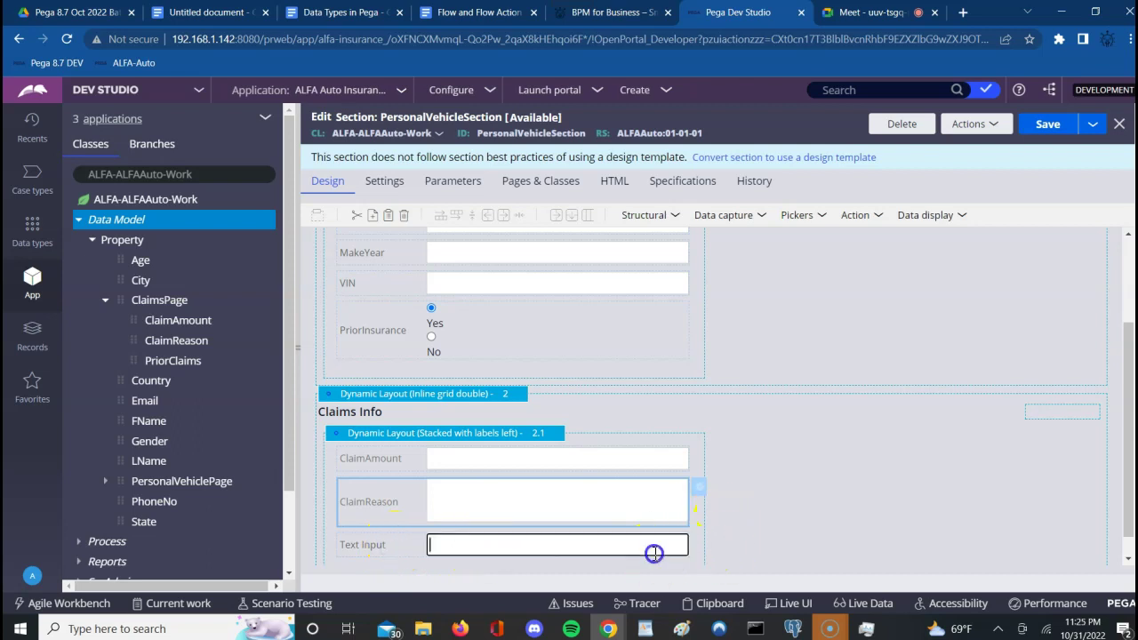
click(702, 547)
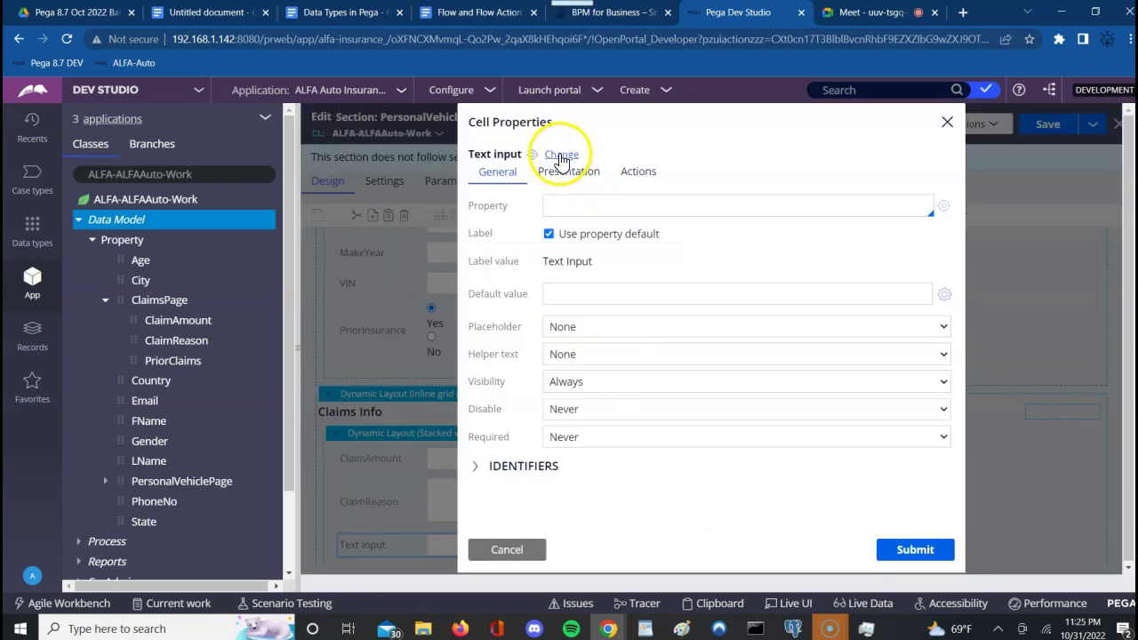
click(560, 156)
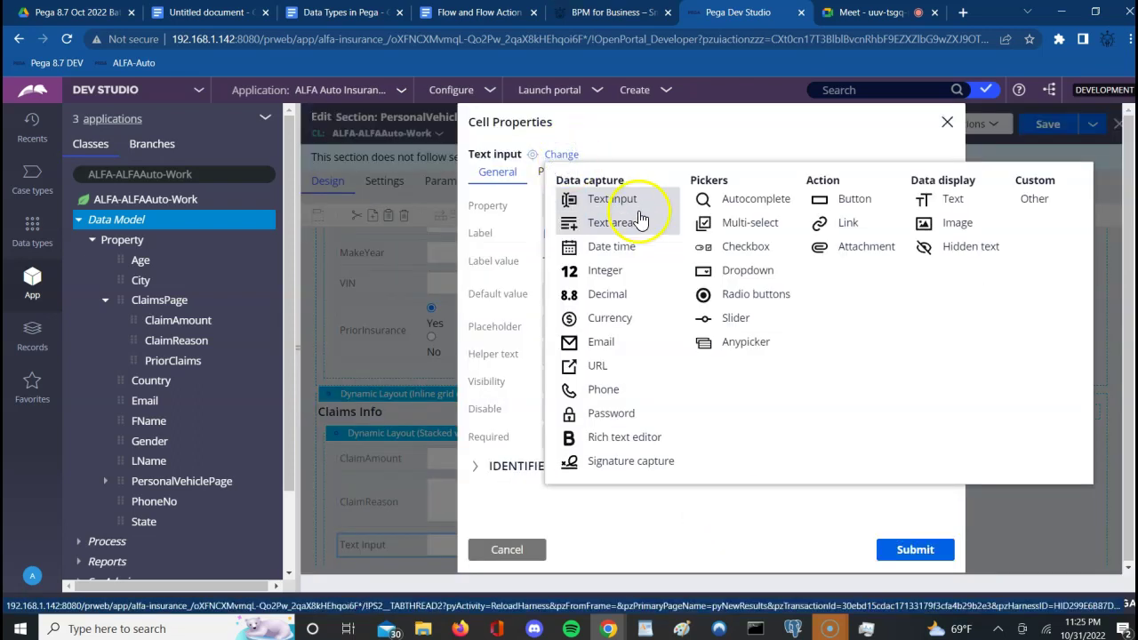
click(729, 249)
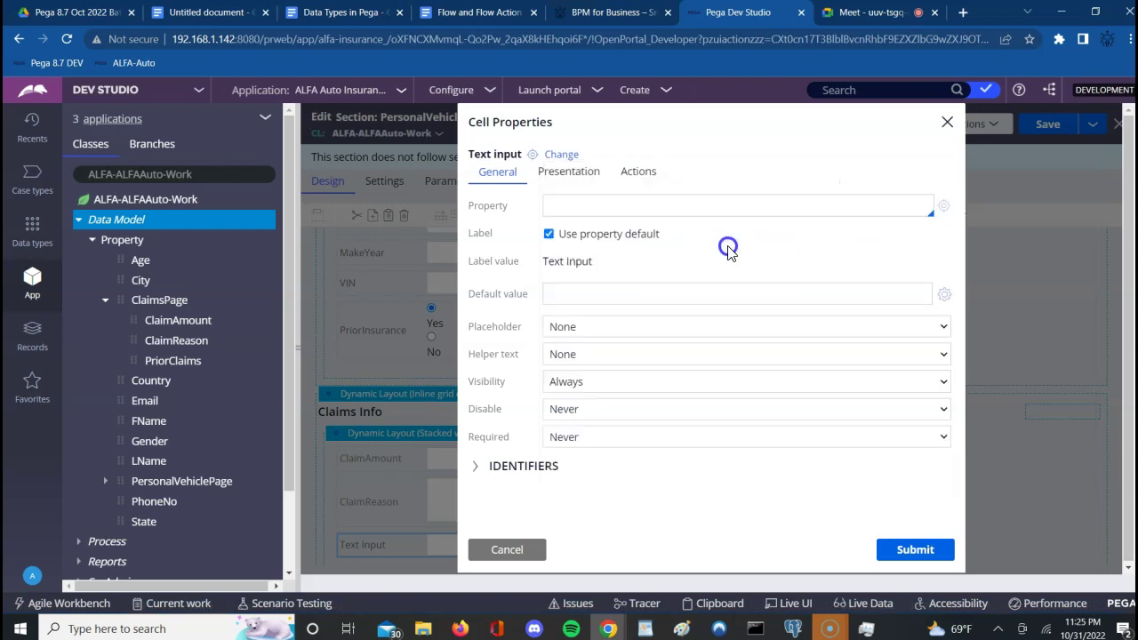
Bind the checkbox to the property .ClaimsPage.PriorClaims and submit its cell properties.
click(569, 208)
text(.)
key(Down)
key(Down)
key(Return)
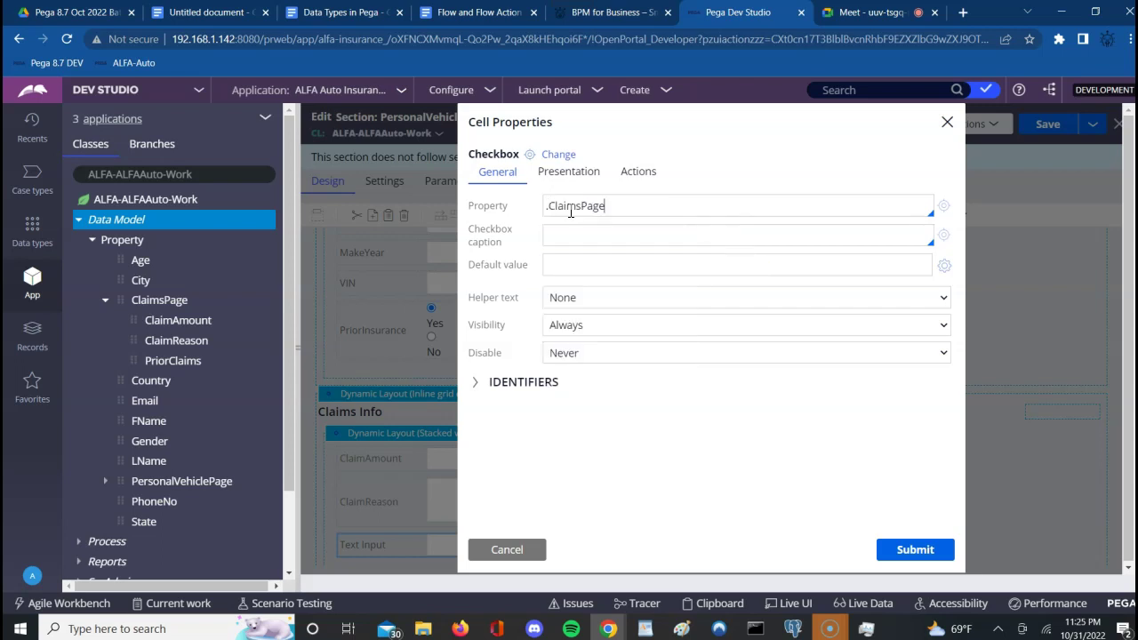
text(.)
key(Down)
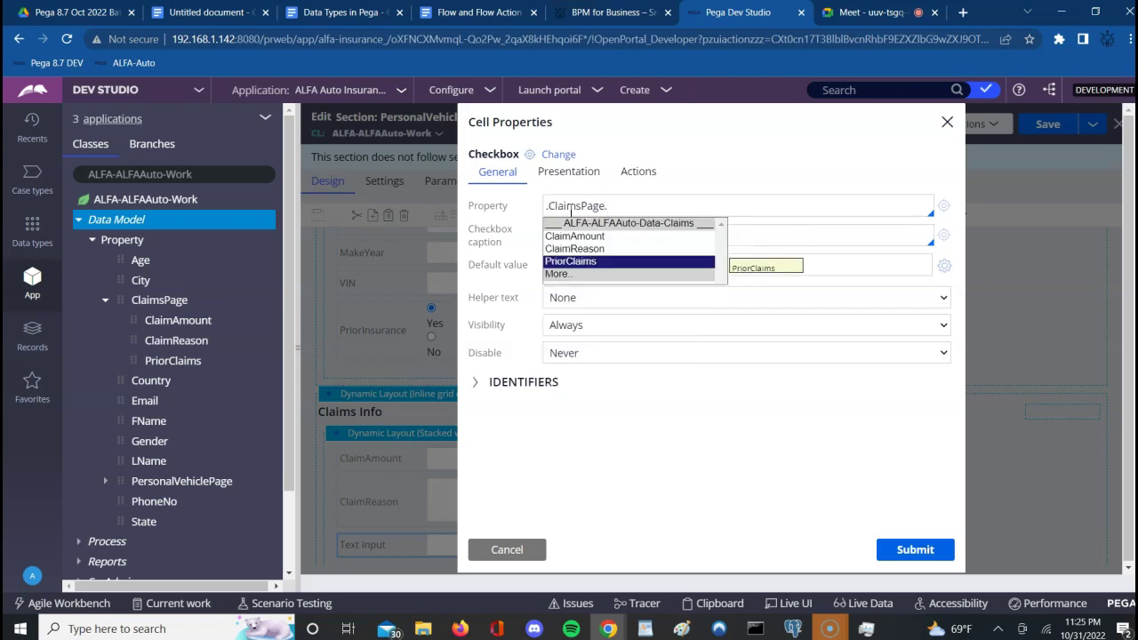
key(Up)
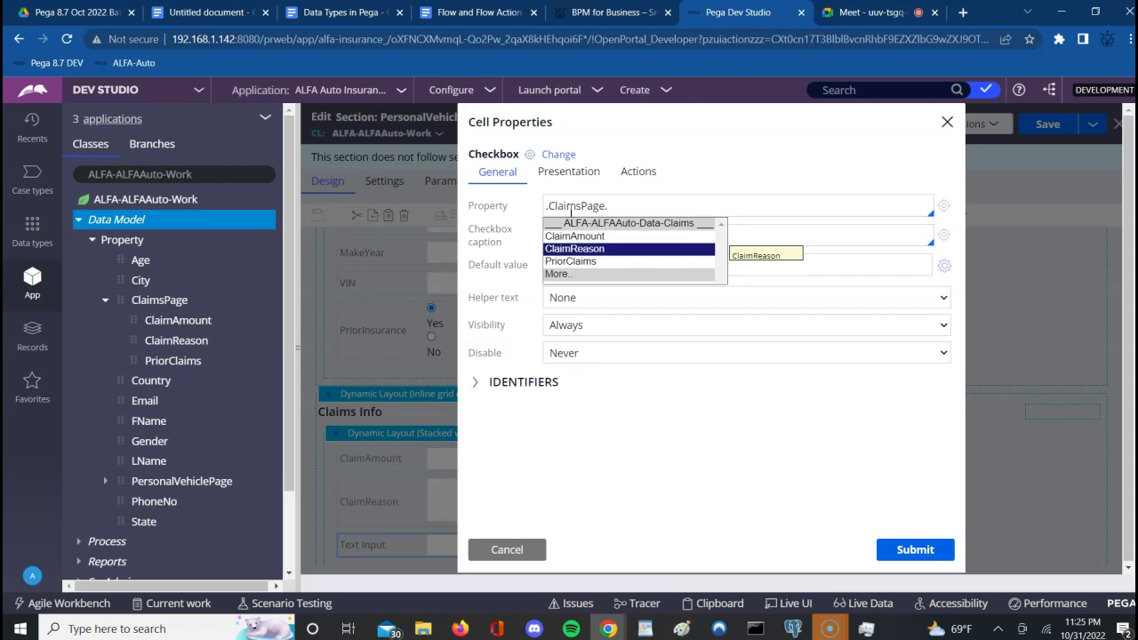
key(Down)
key(Return)
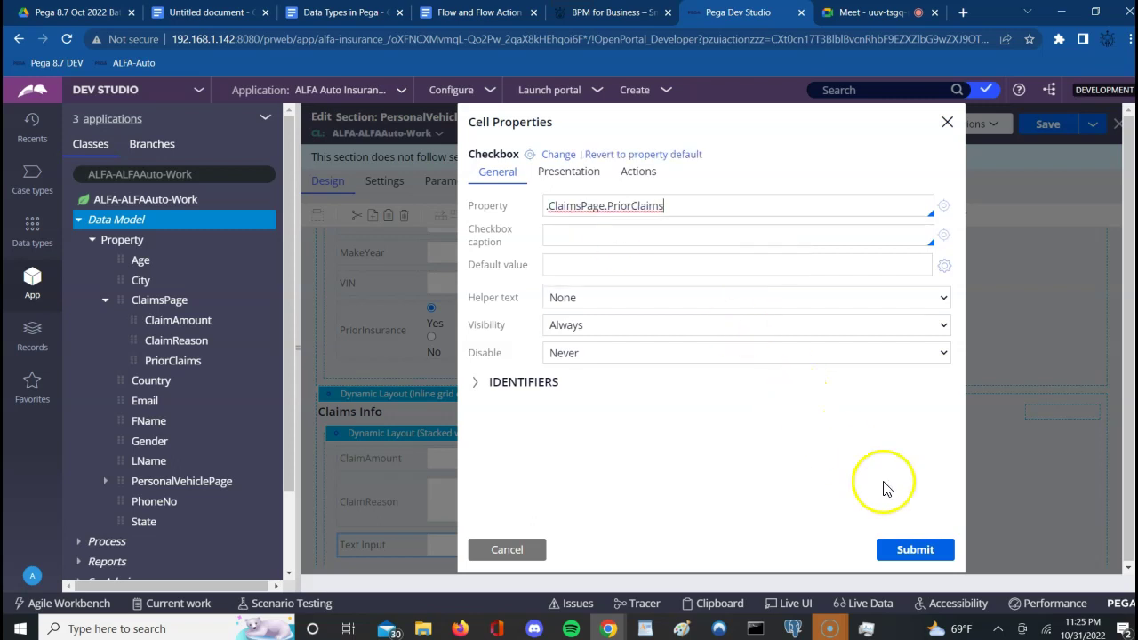
click(902, 549)
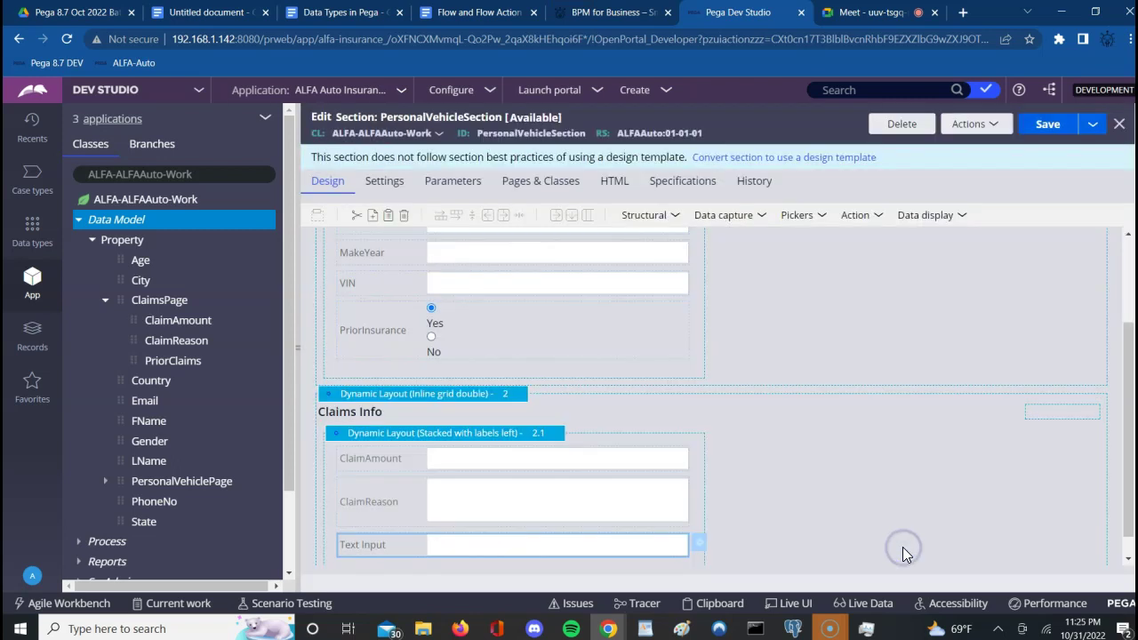
Save PersonalVehicleSection and open its preview.
click(1047, 124)
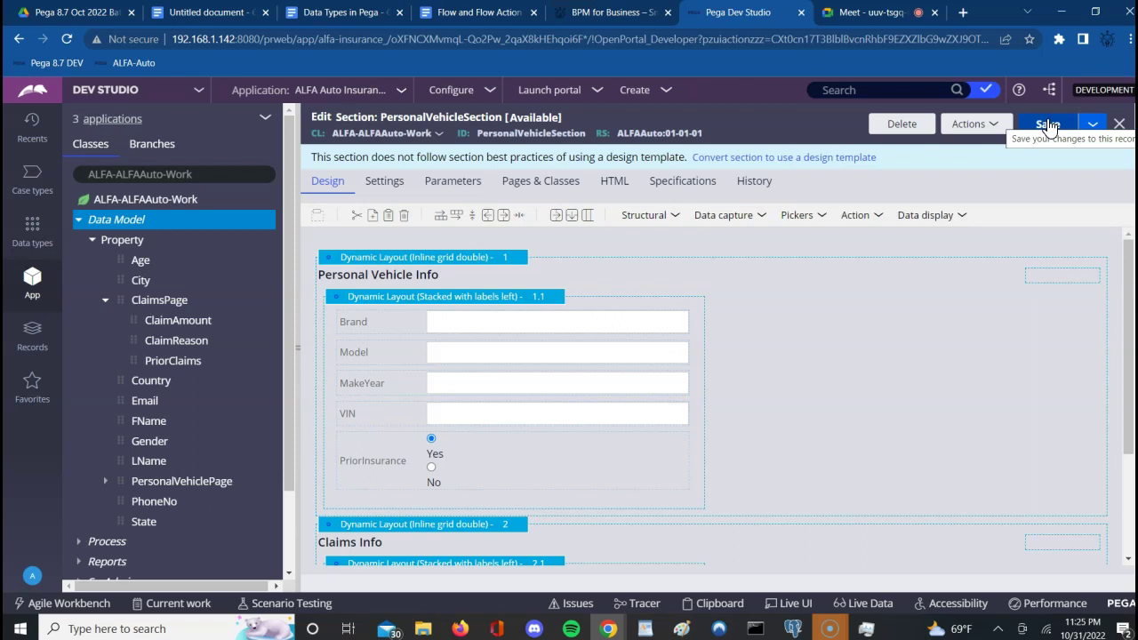
click(1049, 127)
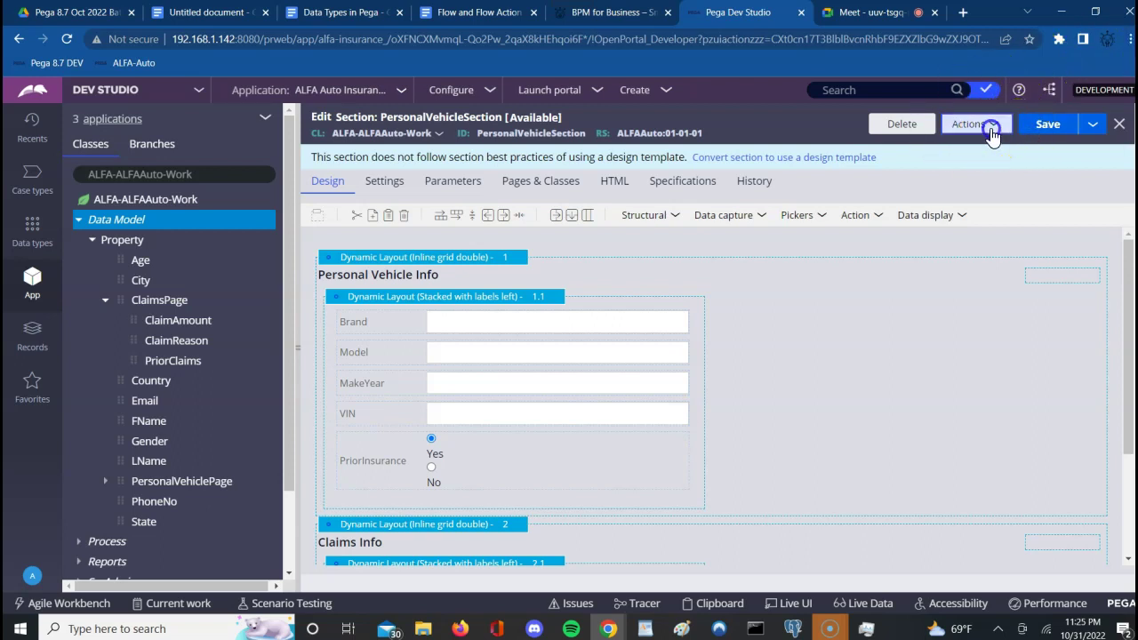
click(990, 127)
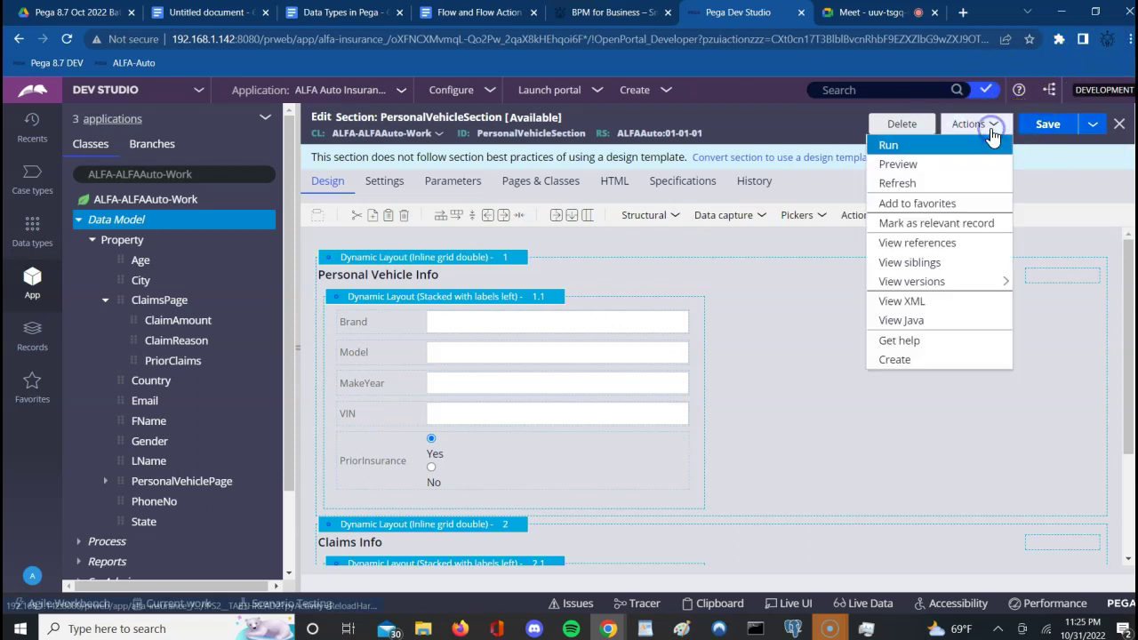
click(915, 166)
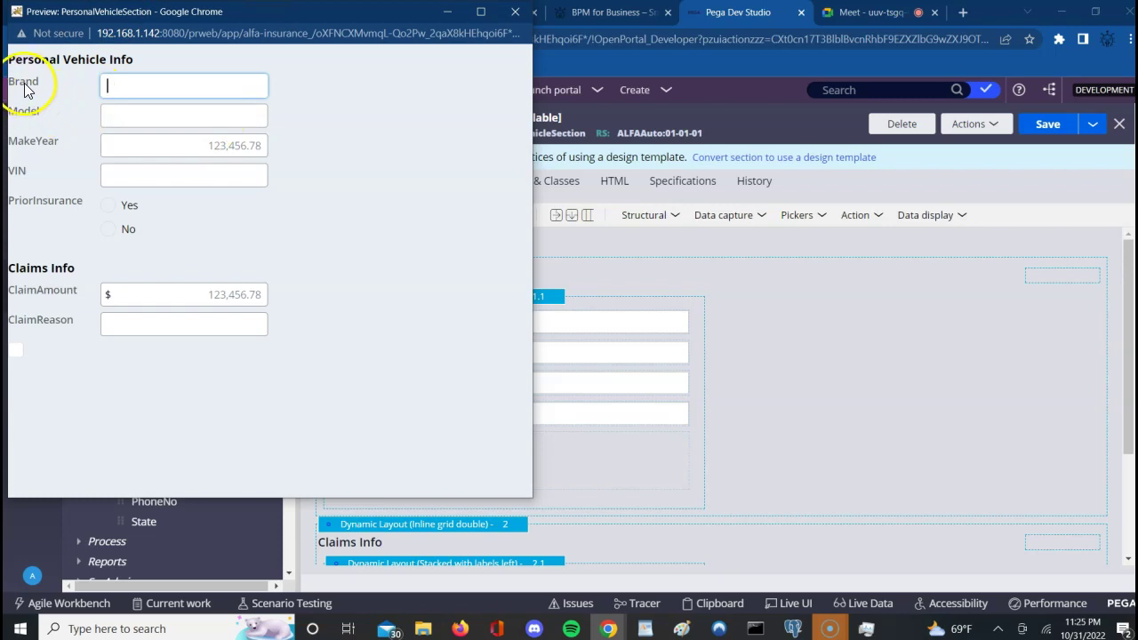
Try out the preview by choosing Yes for PriorInsurance and ticking the uncaptioned checkbox, and return to the section editor.
click(107, 206)
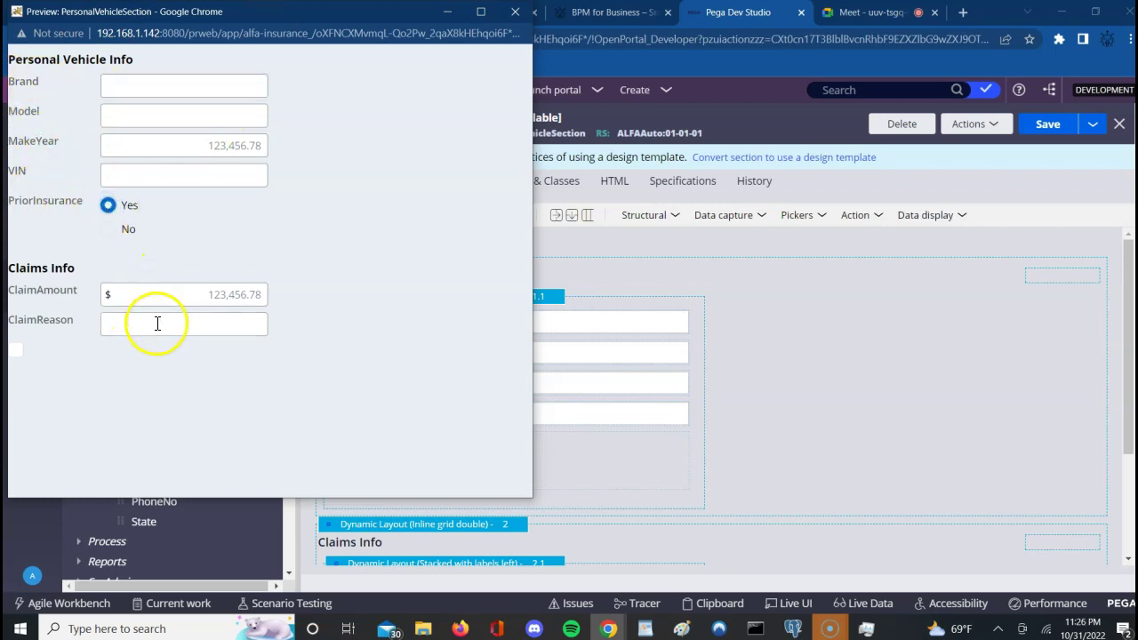
click(16, 350)
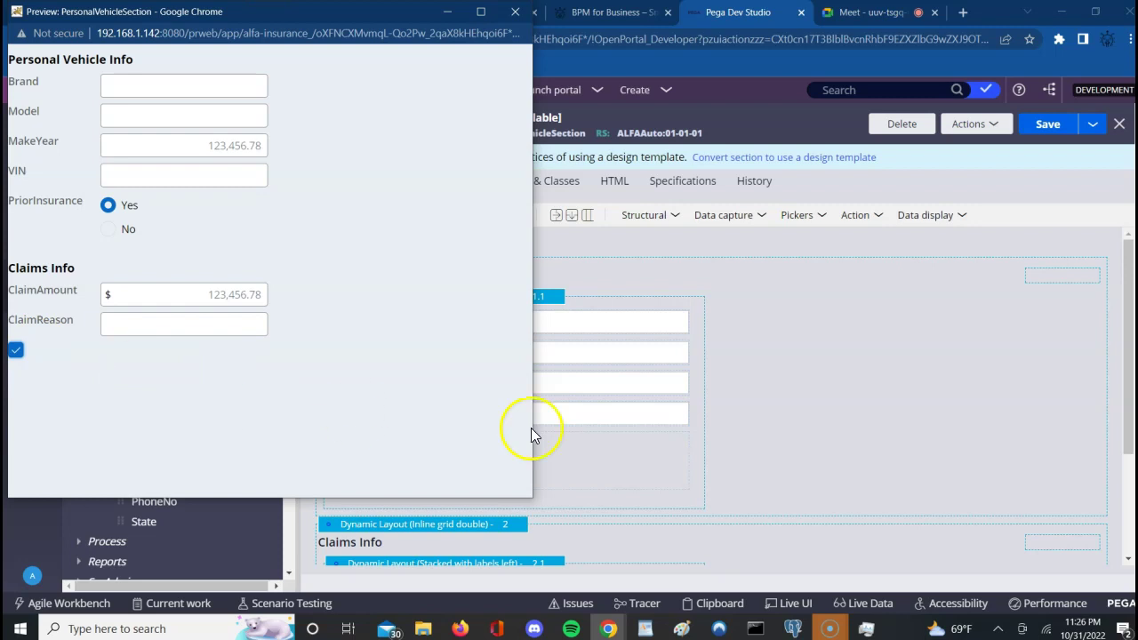
click(878, 365)
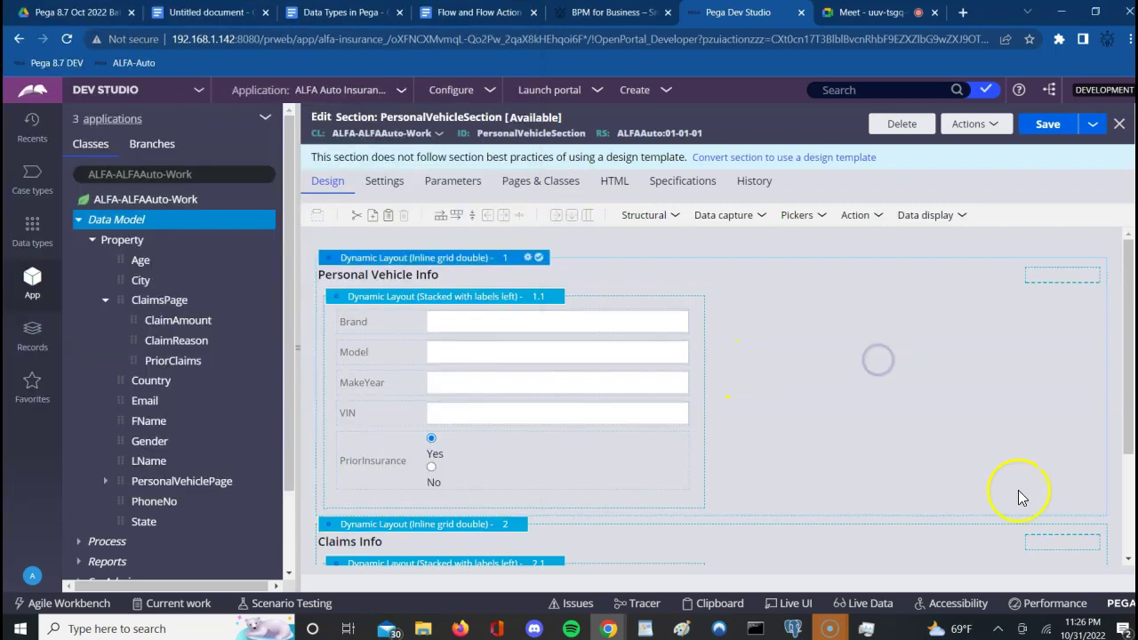
Set the caption of the Claims Info checkbox to "Prior Claims" and submit its cell properties.
click(1127, 559)
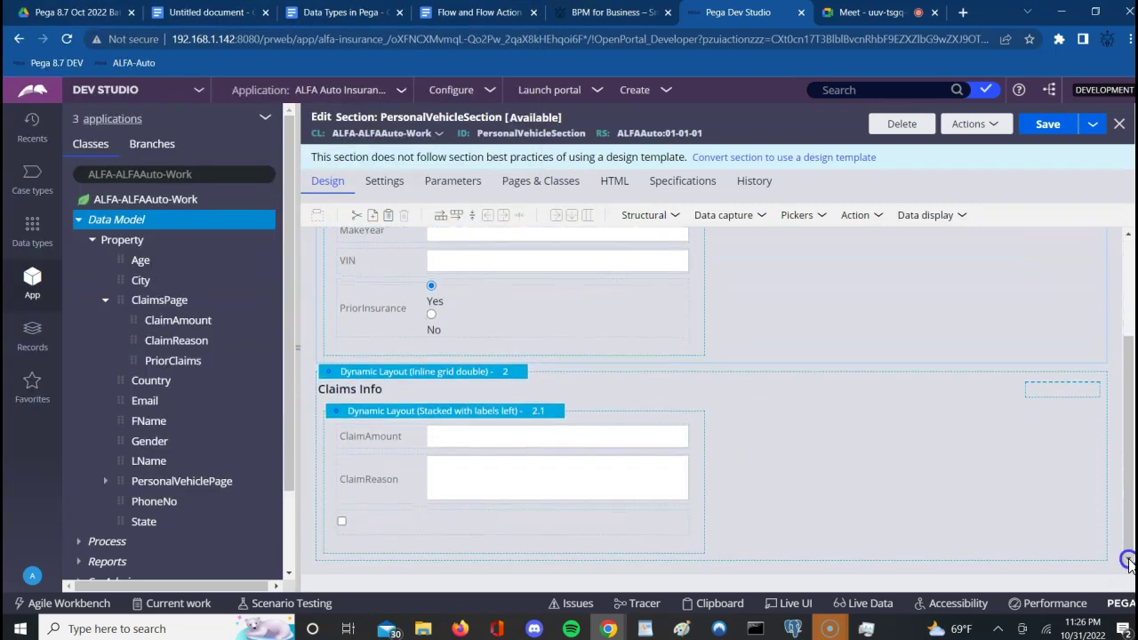
click(642, 518)
click(703, 526)
click(702, 526)
click(570, 244)
text(Prior Claims)
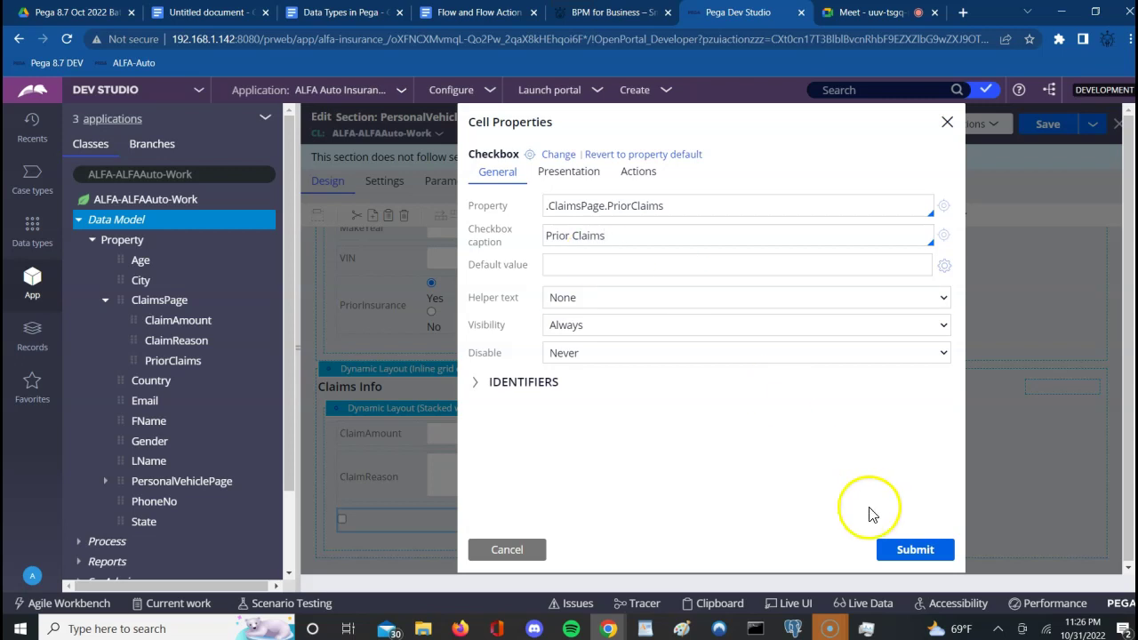
click(903, 549)
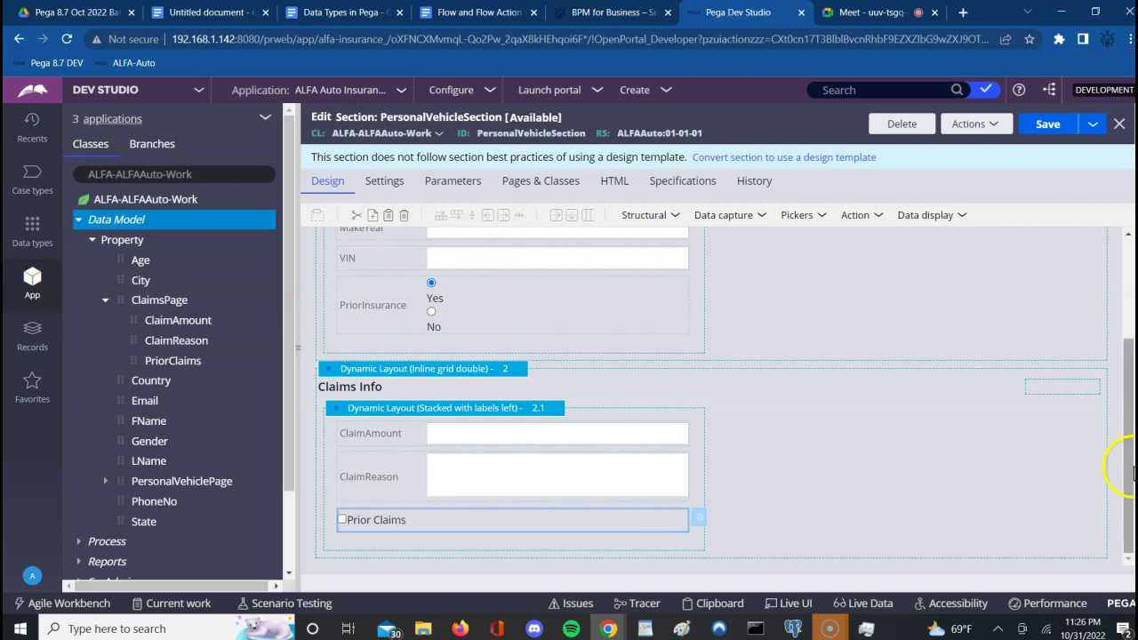
Save the section and run it in the STANDARD data context with the Empty1 Test Page reset.
click(1047, 123)
click(986, 127)
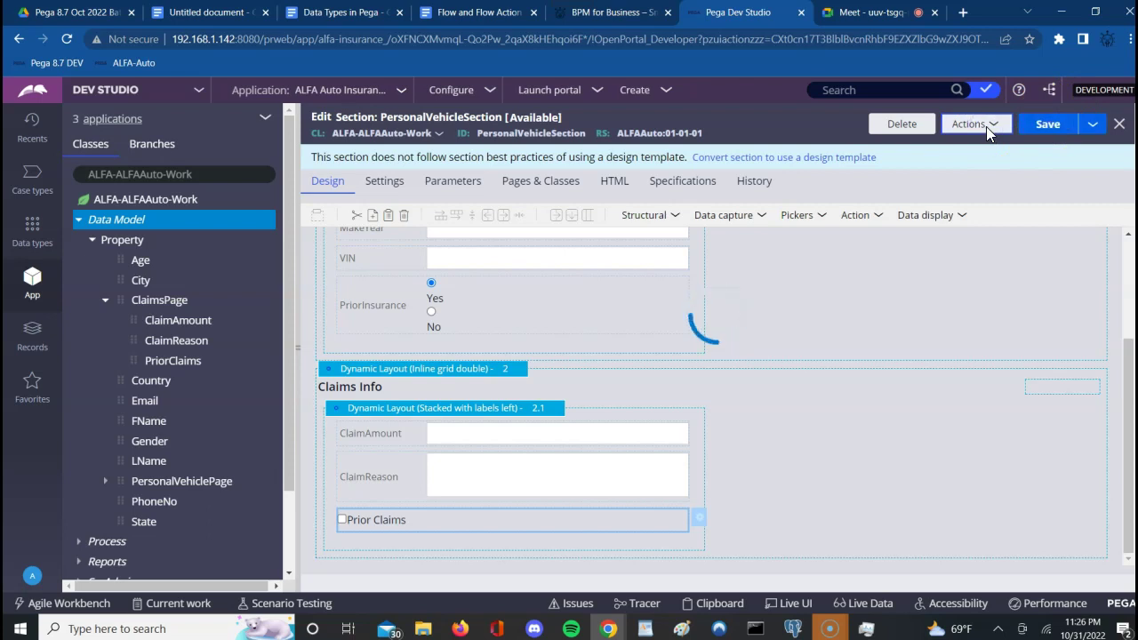
click(985, 127)
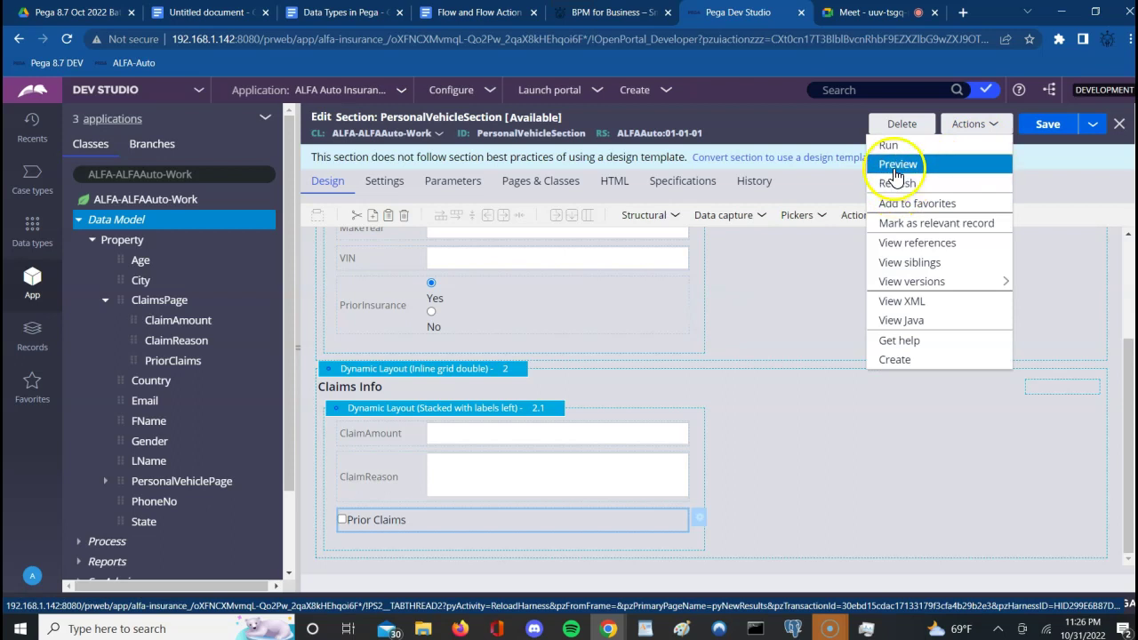
click(888, 149)
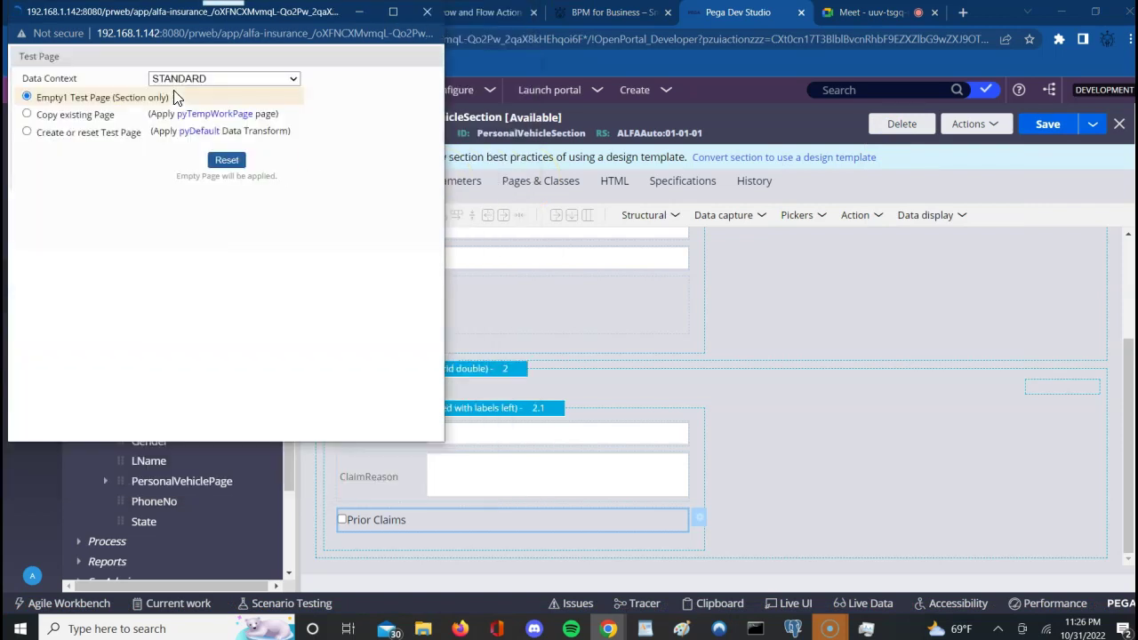
click(227, 159)
click(223, 351)
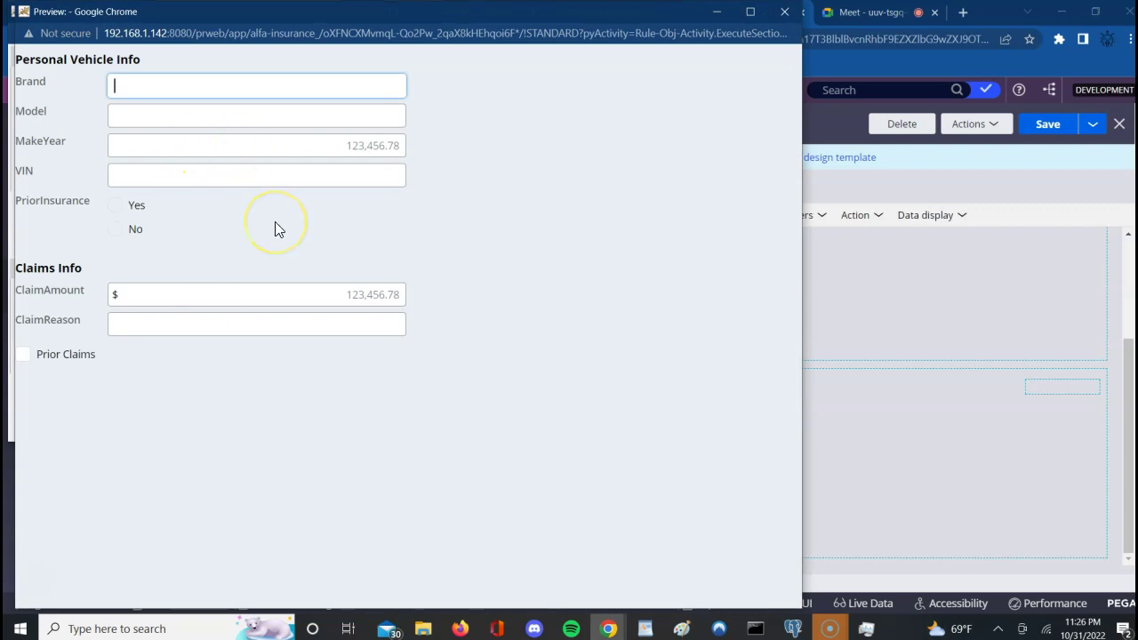
Fill in the Personal Vehicle Info with Brand Ford, Model Mustang, MakeYear 2022, a sample VIN and PriorInsurance Yes.
text(Bo)
text(ord)
key(Tab)
text(Mus)
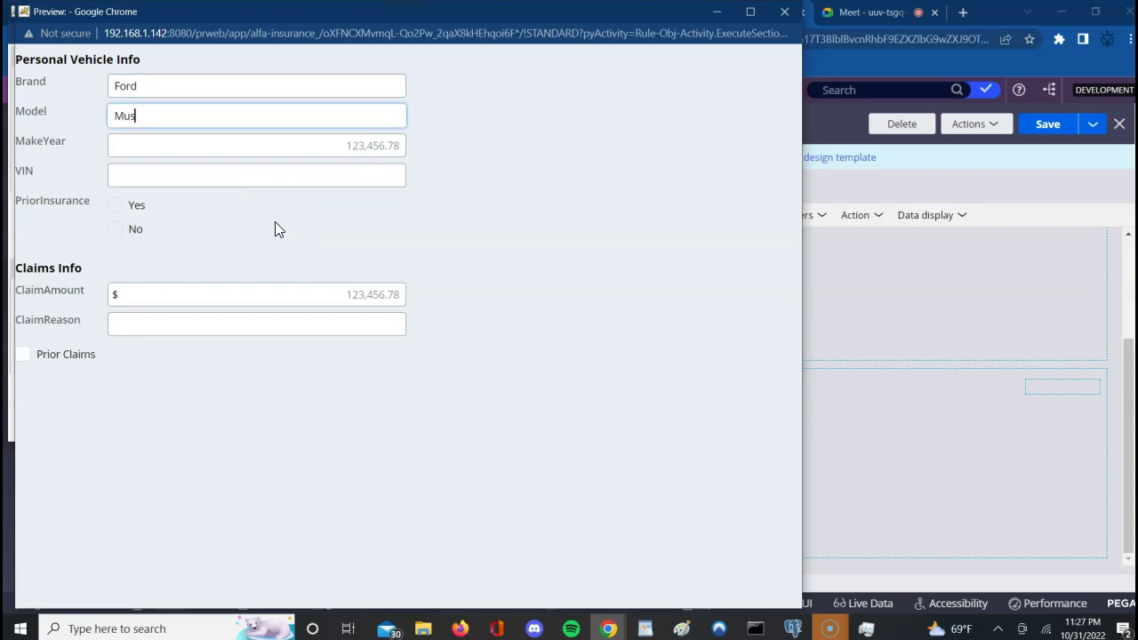
text(tang)
key(Tab)
text(2022)
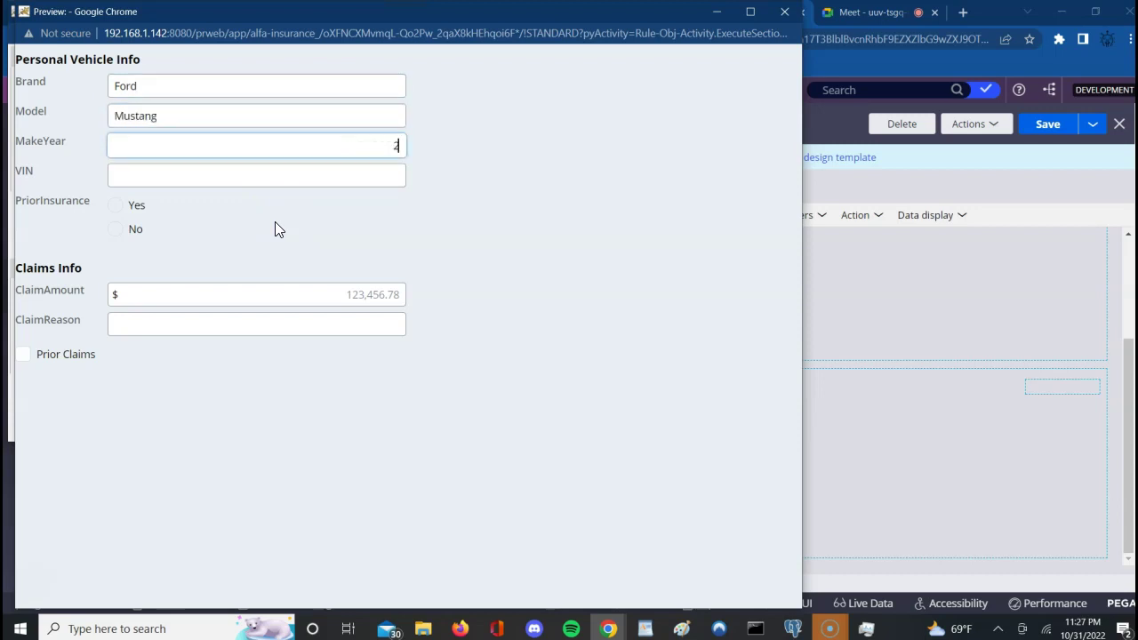
key(Tab)
text(kdjfsldjfi20932)
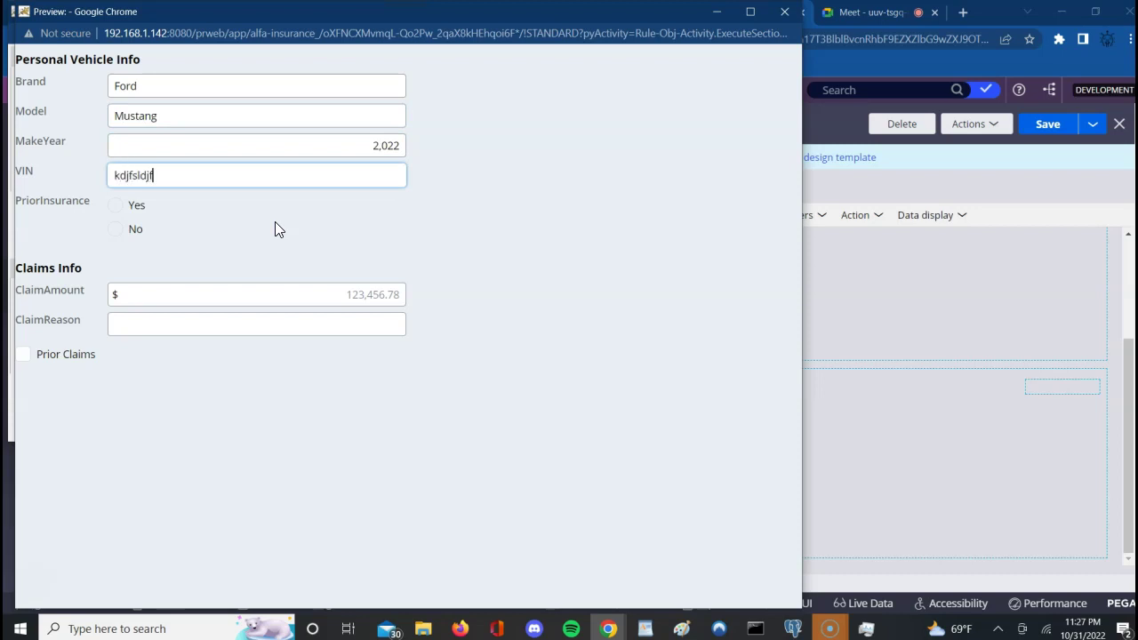
click(117, 209)
Enter ClaimAmount 122,123 and ClaimReason "acident", tick Prior Claims, and close the preview and test page windows.
click(231, 300)
text(122,123)
click(229, 325)
text(acident)
click(24, 358)
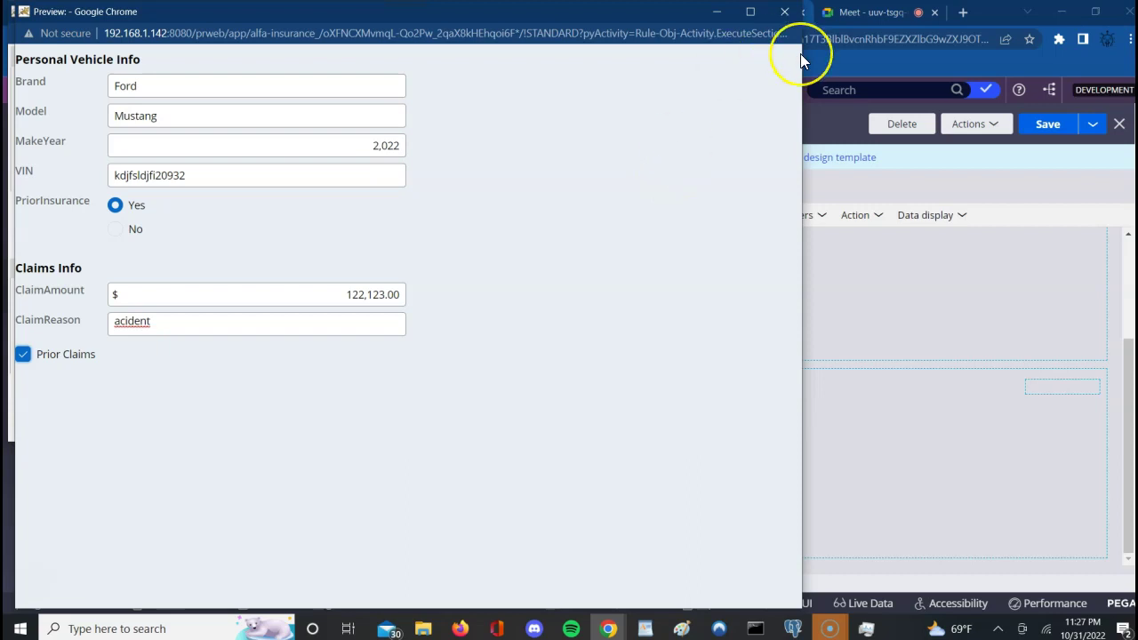
click(784, 13)
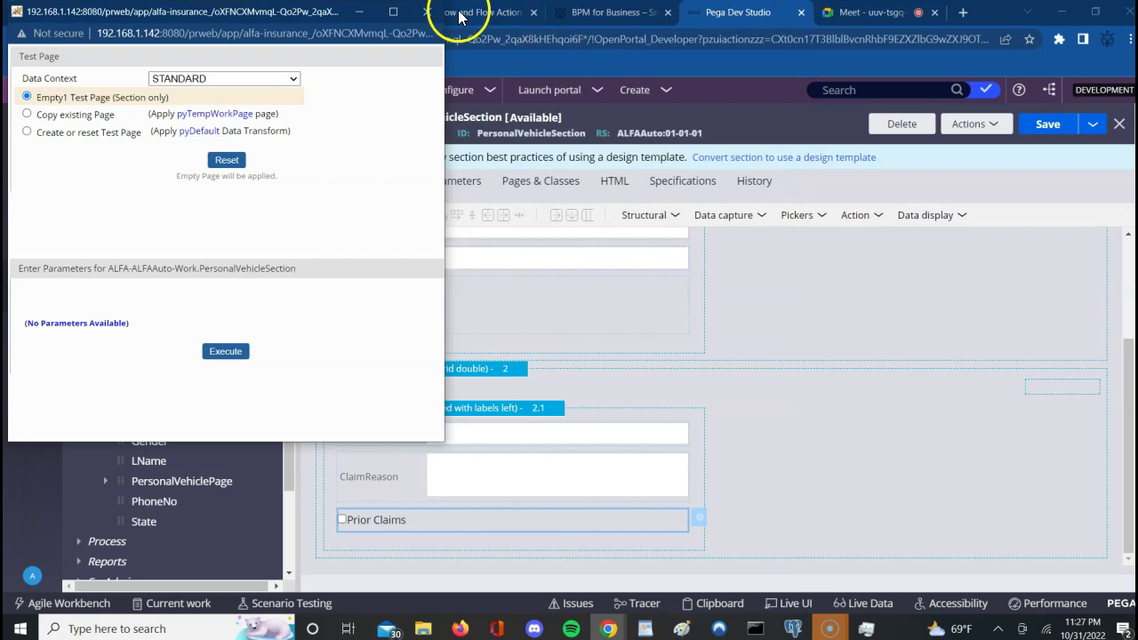
click(428, 14)
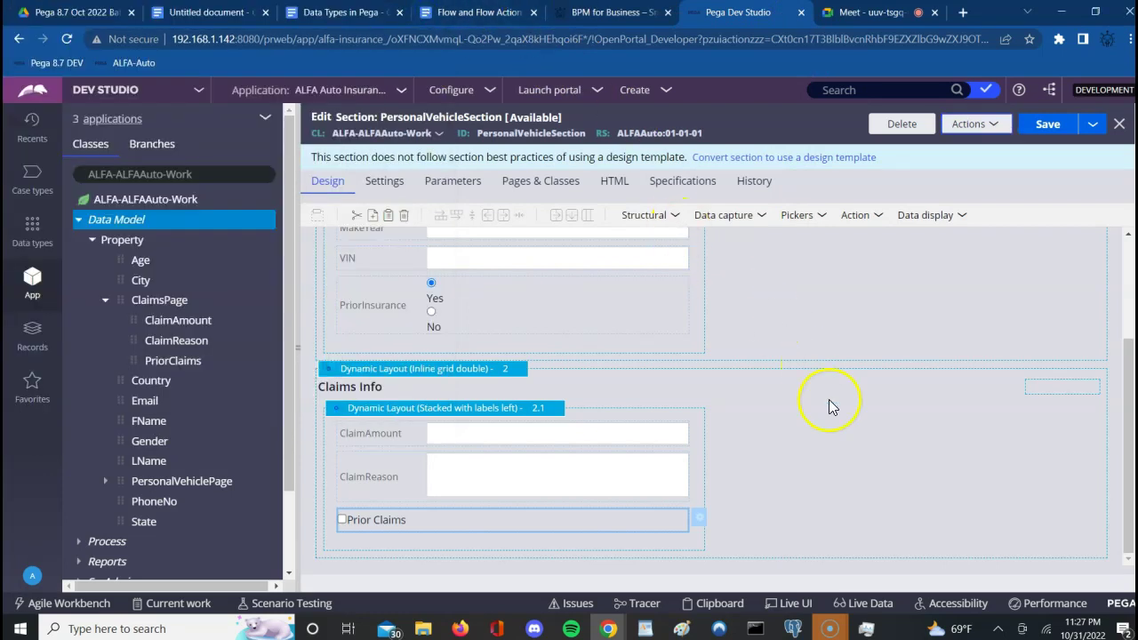
Switch to the Google Meet call, dismiss the screen-sharing warning and leave the meeting.
click(845, 11)
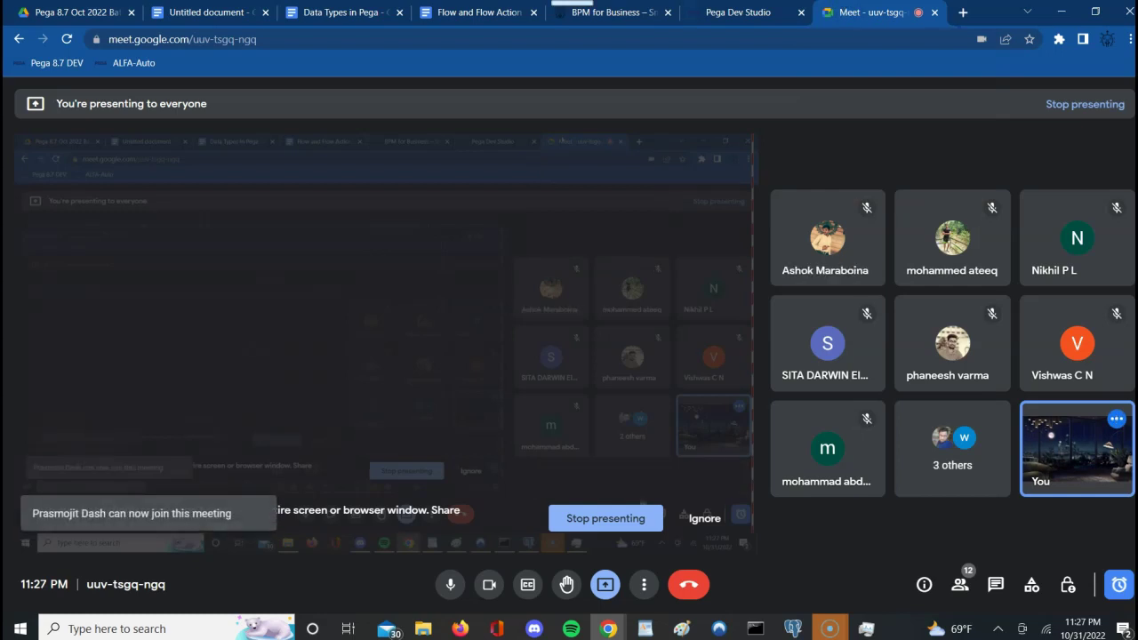
click(626, 14)
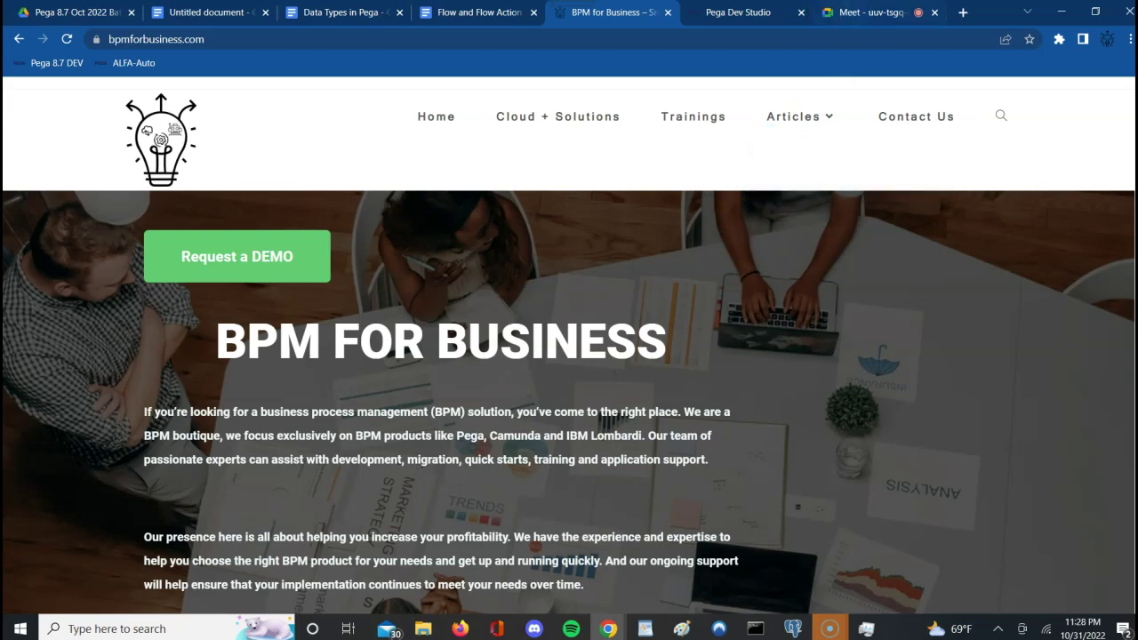
click(853, 14)
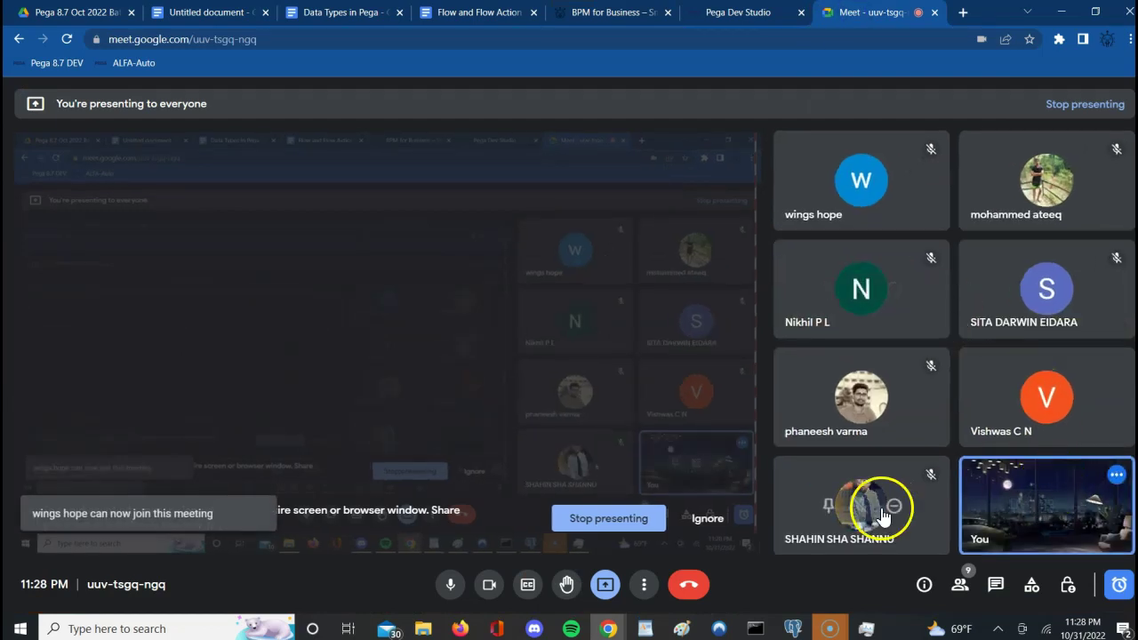
click(708, 521)
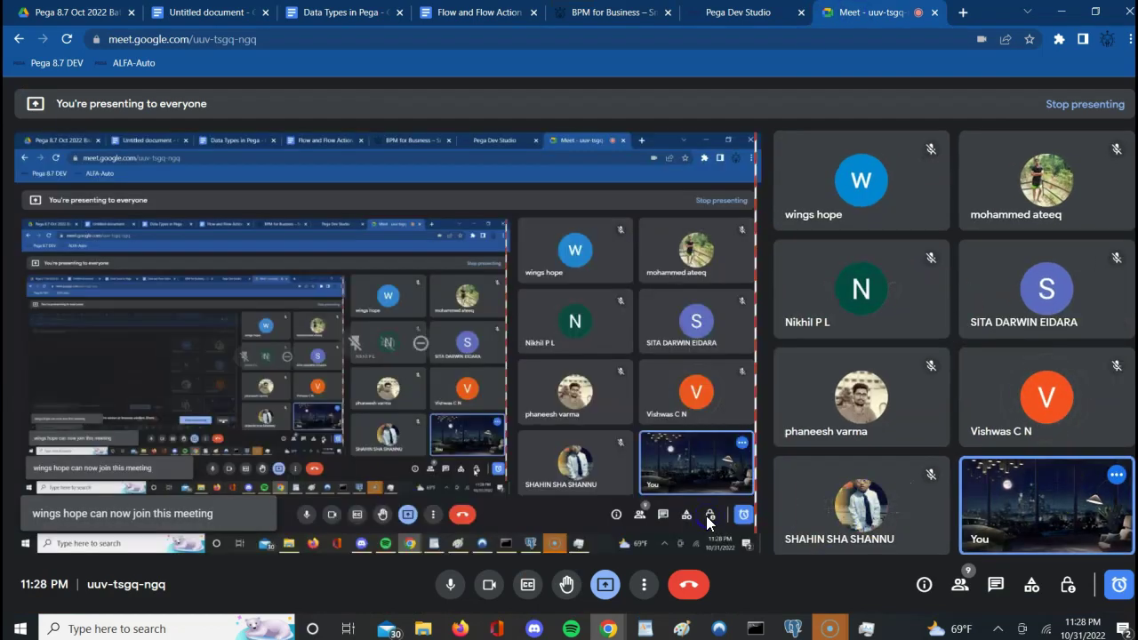
click(686, 587)
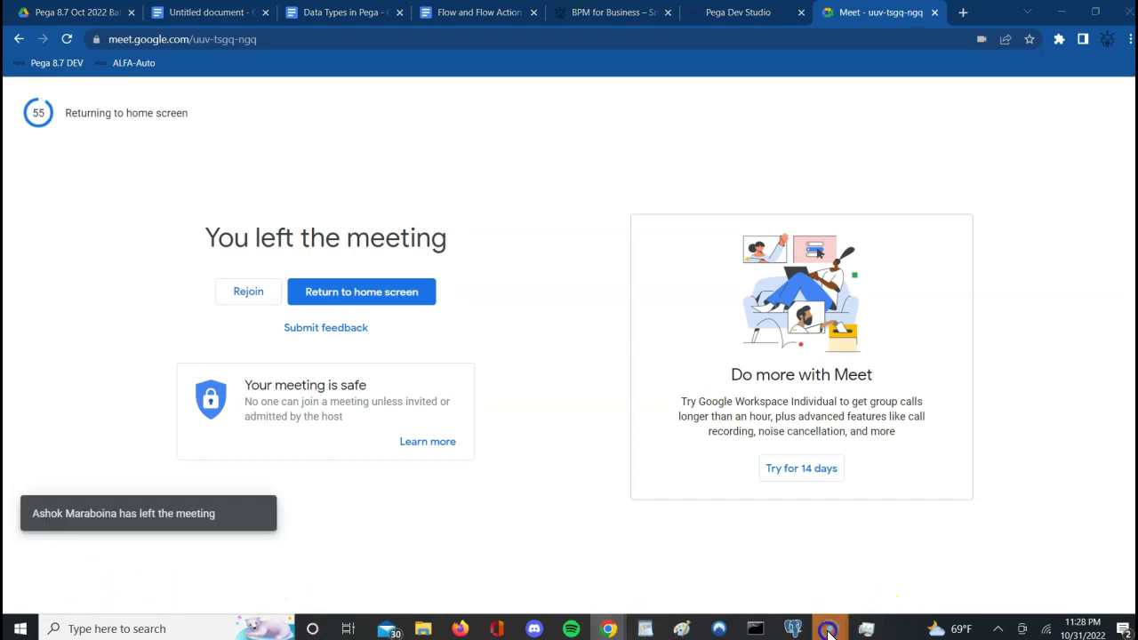
mouse_move(831, 631)
click(911, 560)
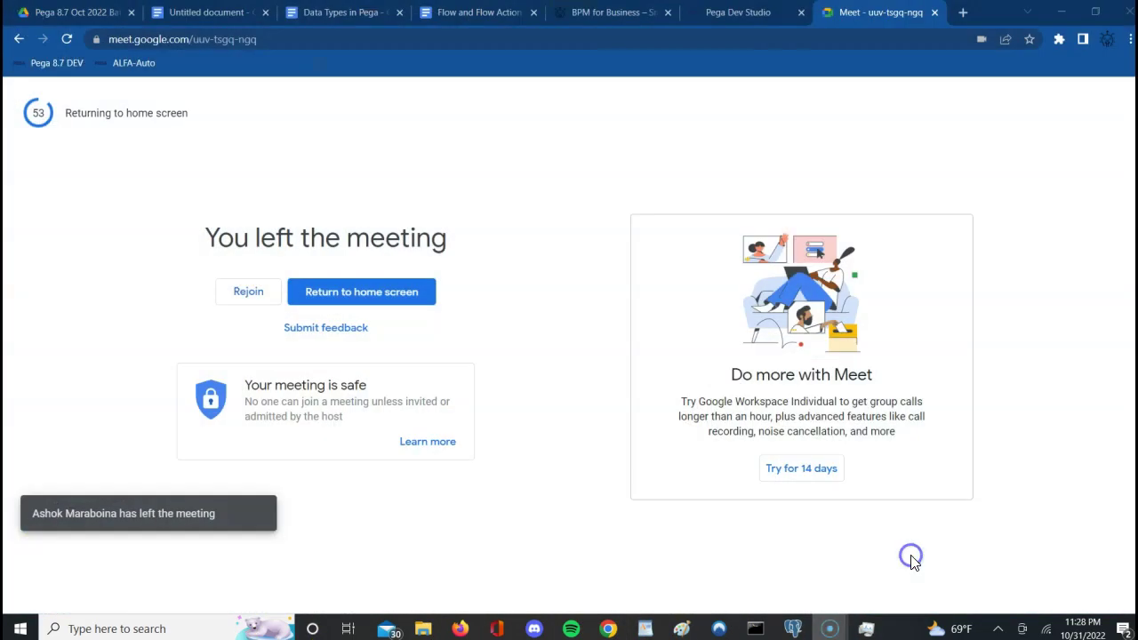